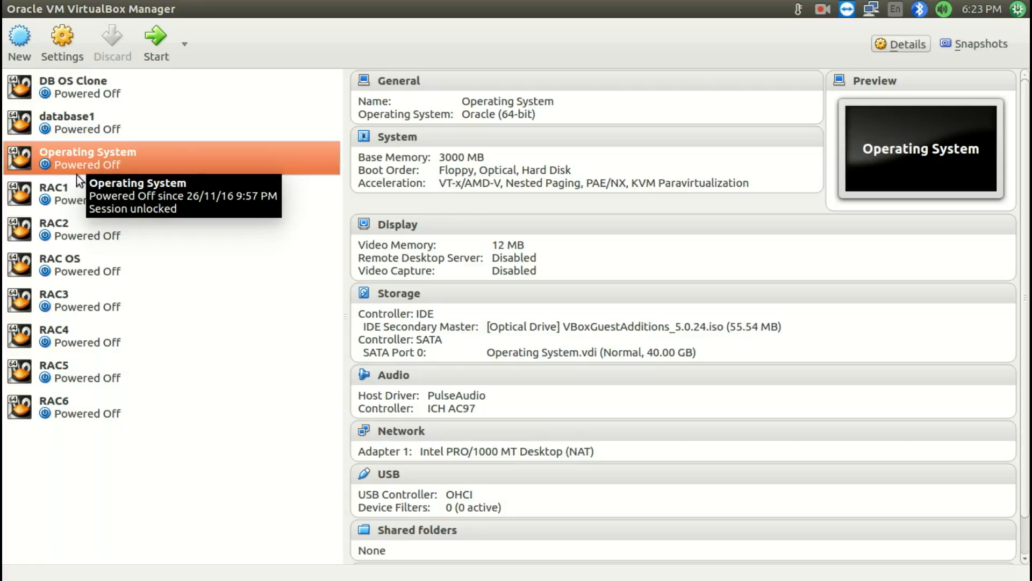
Check the contents of the Rac7-8 folder inside Link to Oracle in the file manager, and return to VirtualBox
mouse_move(2, 537)
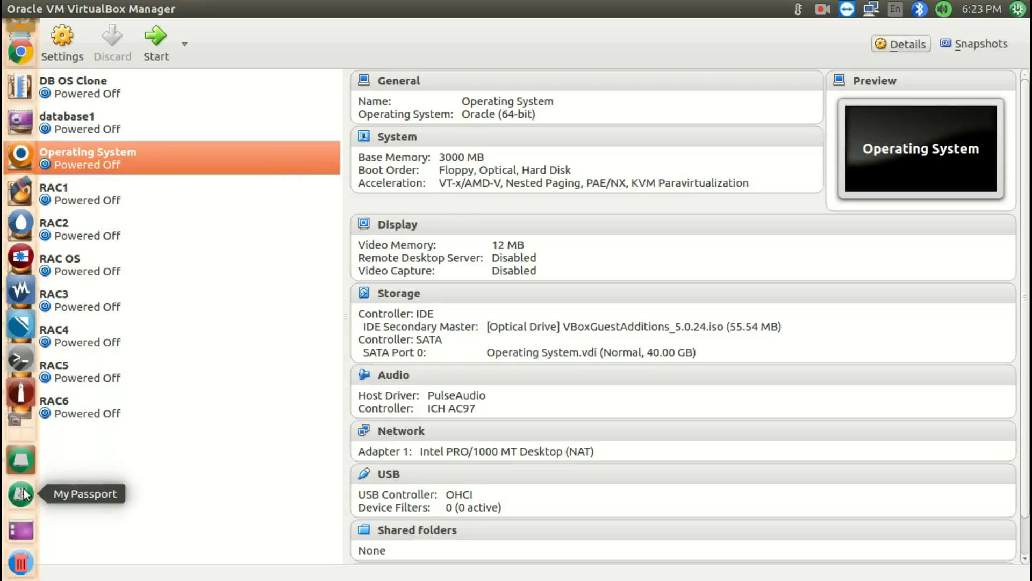
left_click(24, 462)
left_click(234, 37)
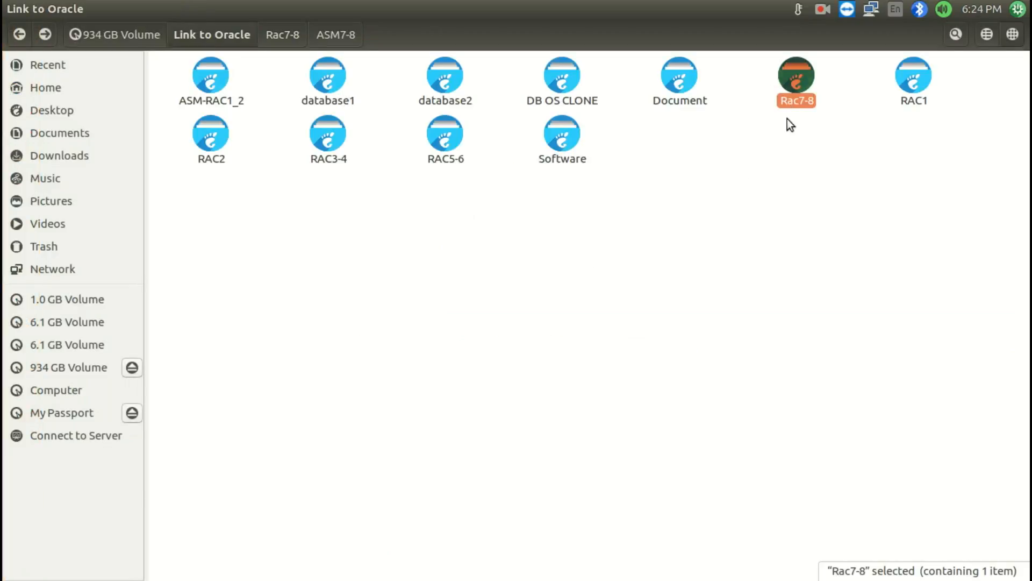
double_click(797, 86)
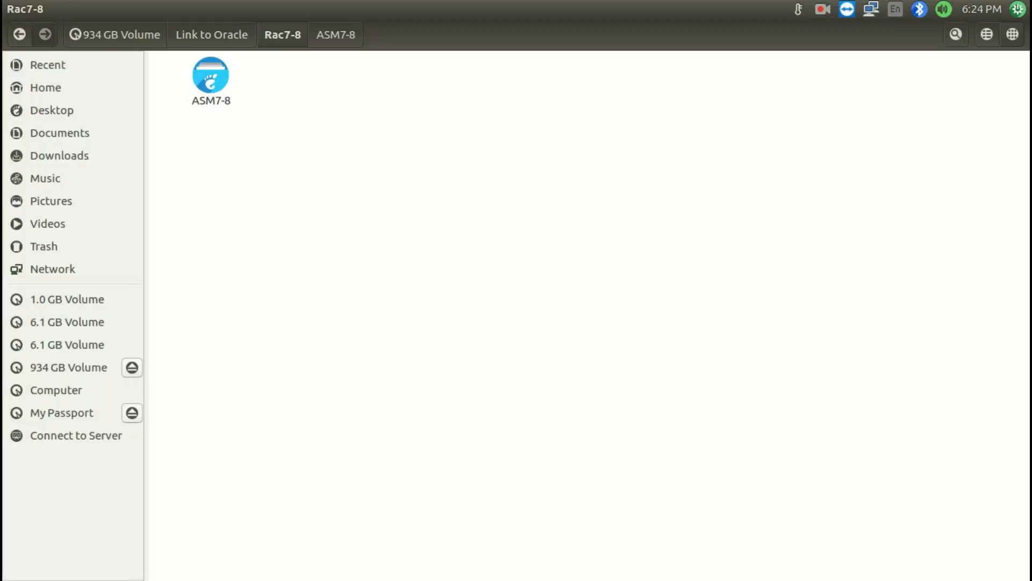
key("super+w")
left_click(682, 192)
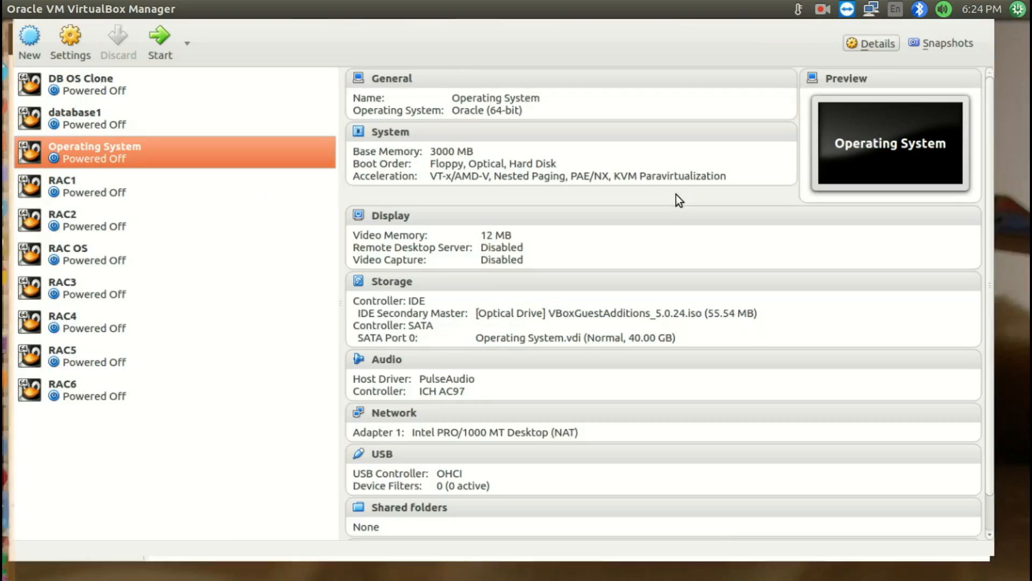
Set the default machine folder in the preferences to the Rac7-8 folder inside Link to Oracle
left_click(65, 9)
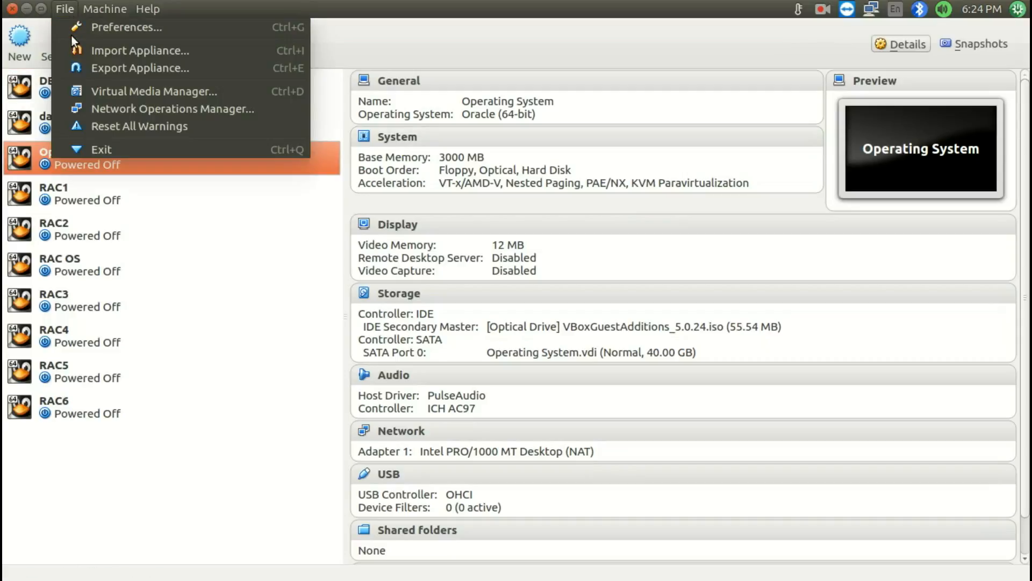
left_click(86, 26)
left_click(704, 204)
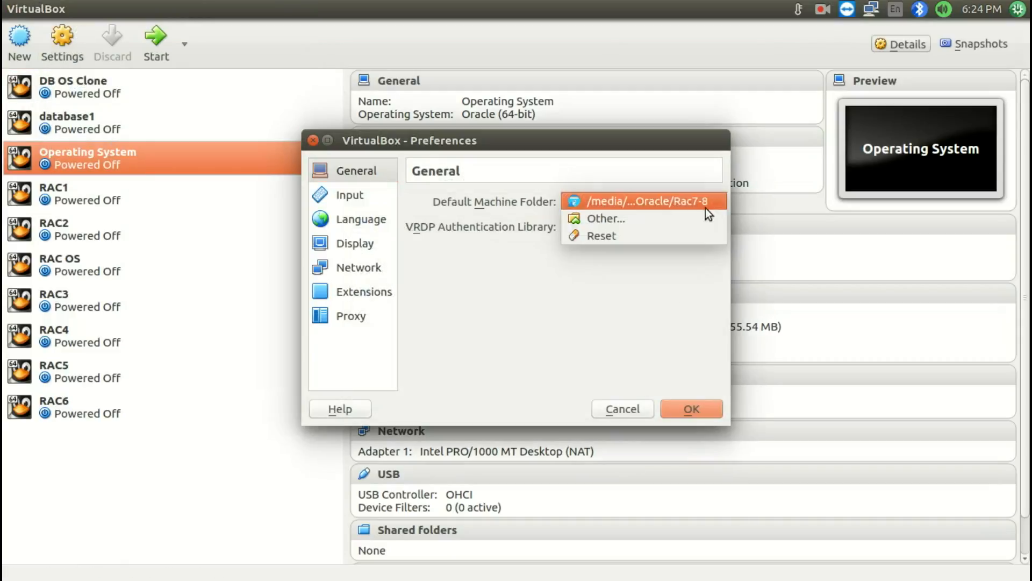
left_click(655, 218)
left_click(647, 112)
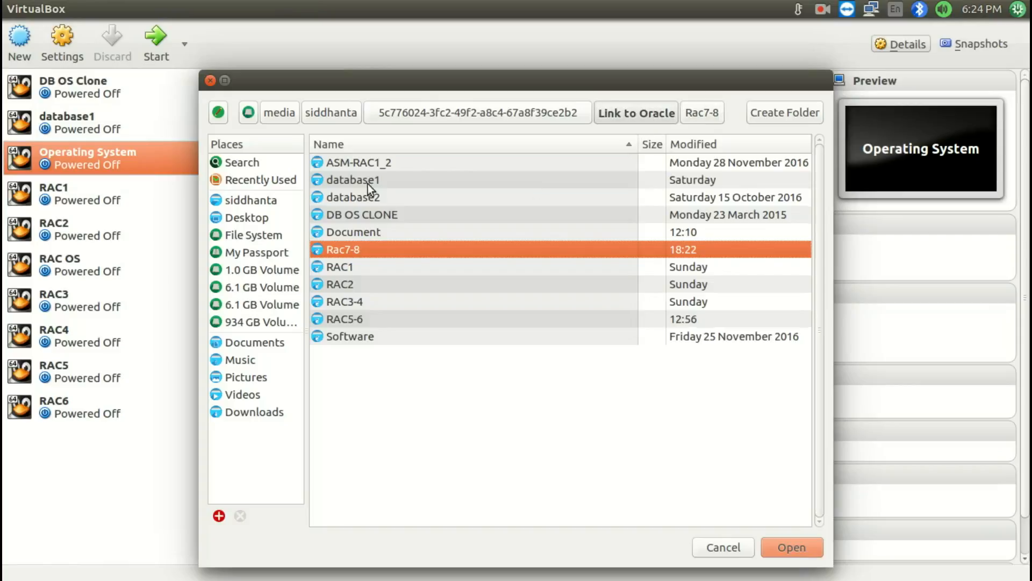
double_click(350, 249)
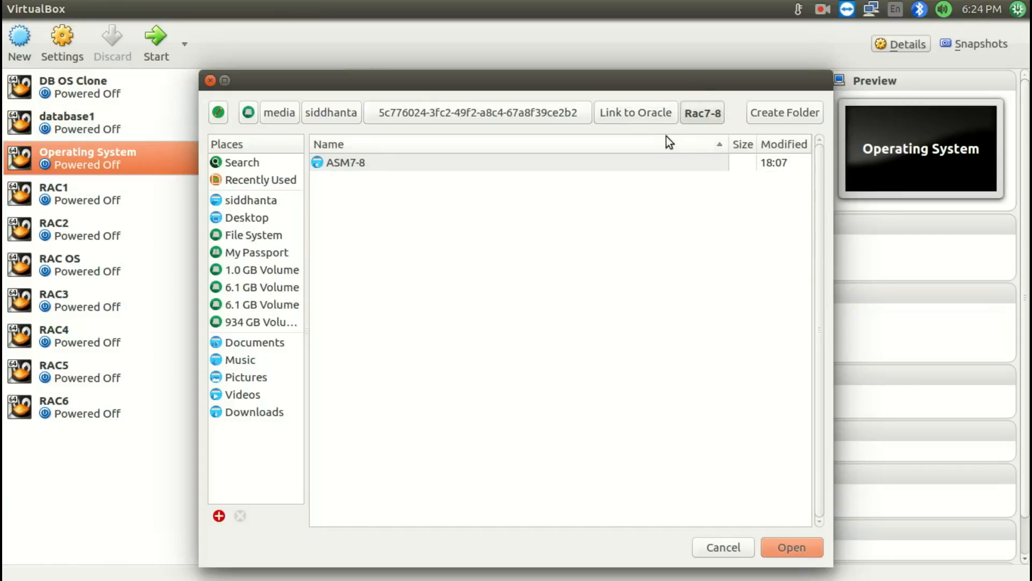
left_click(805, 548)
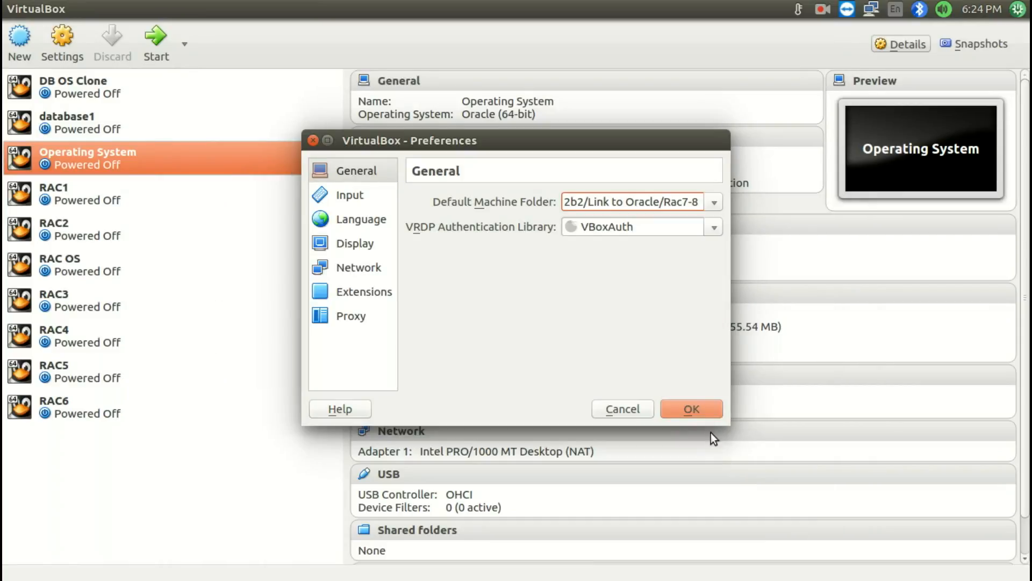
left_click(693, 412)
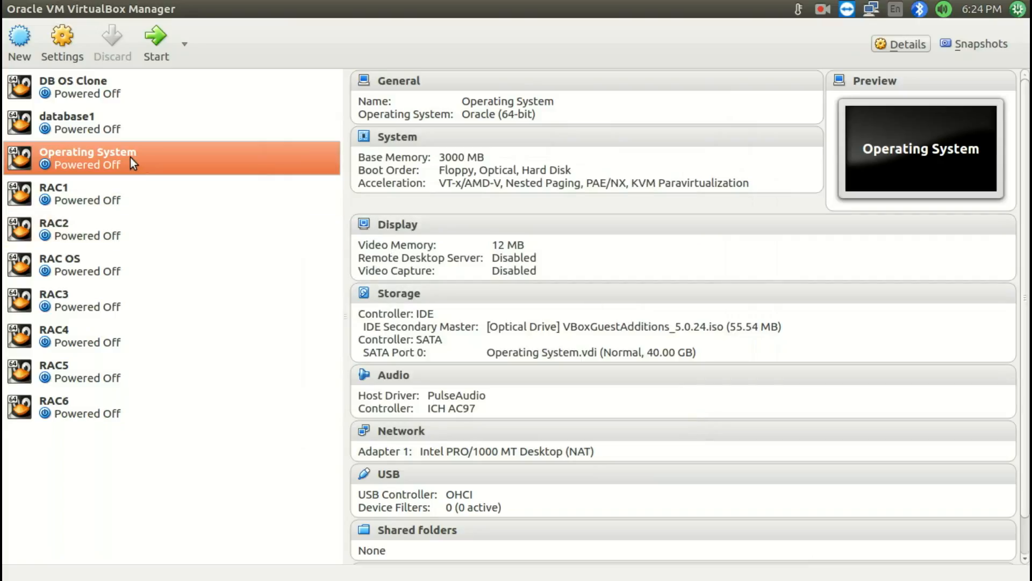
Create a full clone of the Operating System virtual machine named RAC7
right_click(101, 158)
left_click(98, 192)
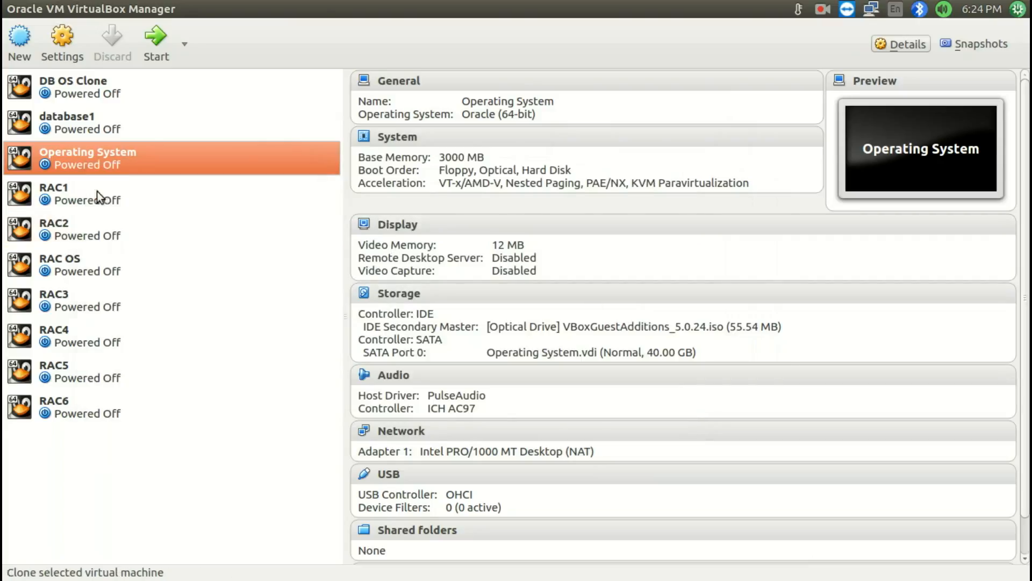
type("RAC7")
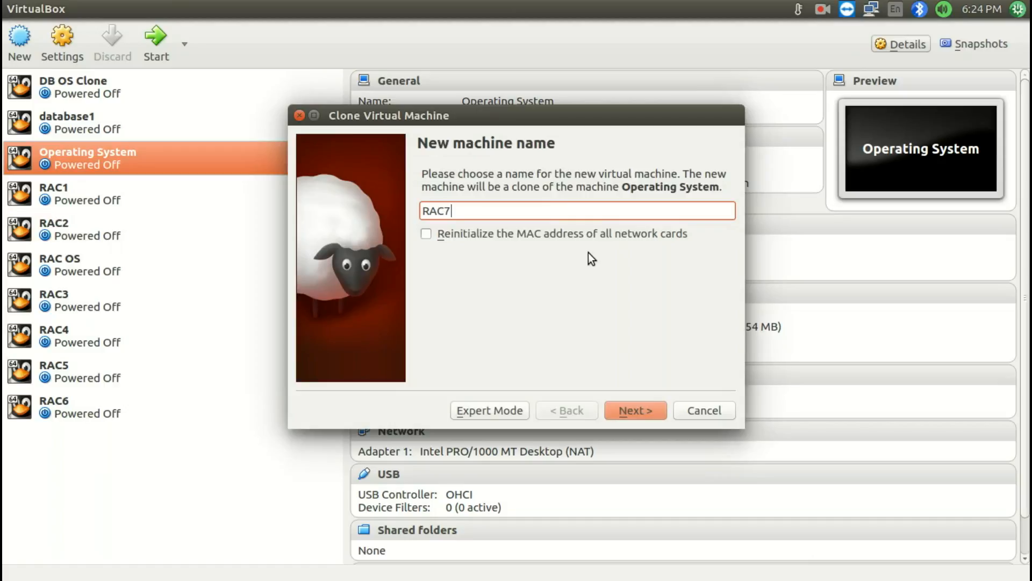
left_click(637, 409)
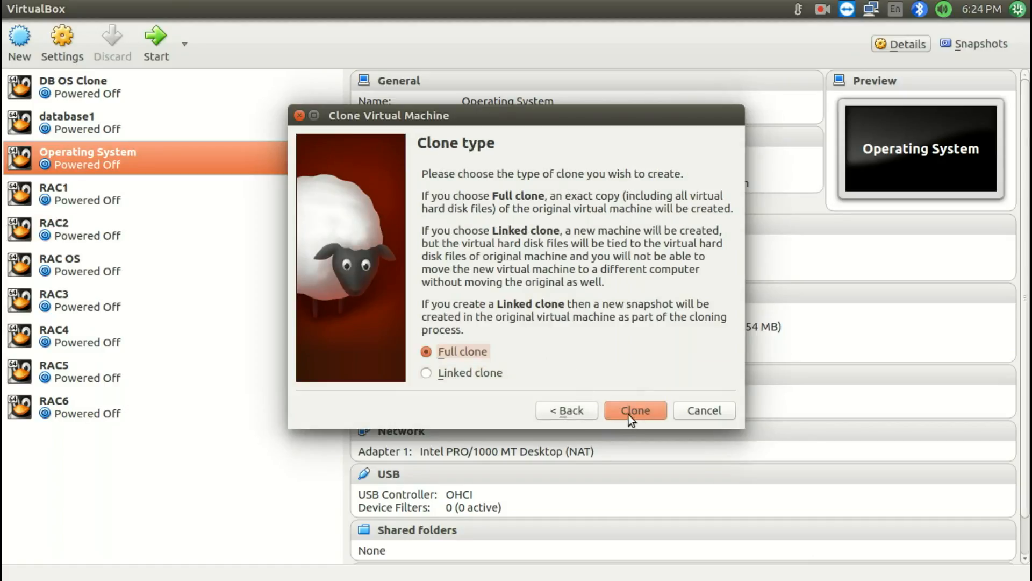
left_click(628, 415)
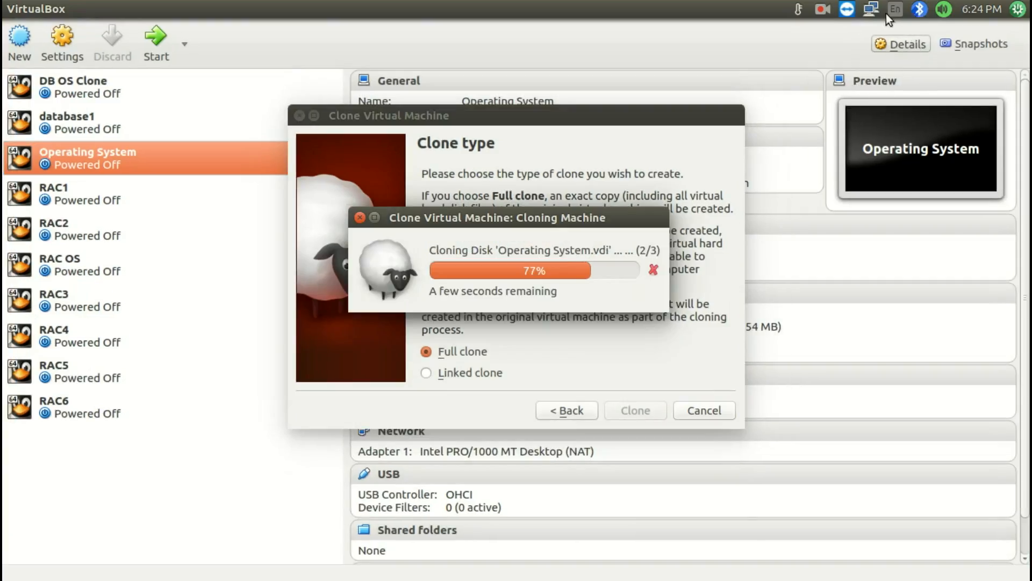
left_click(823, 9)
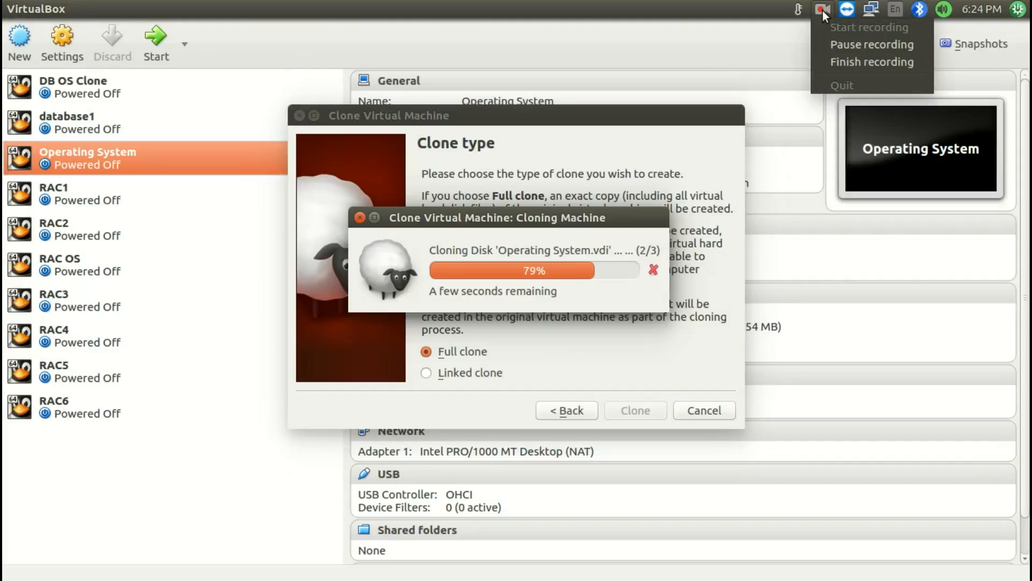
left_click(828, 46)
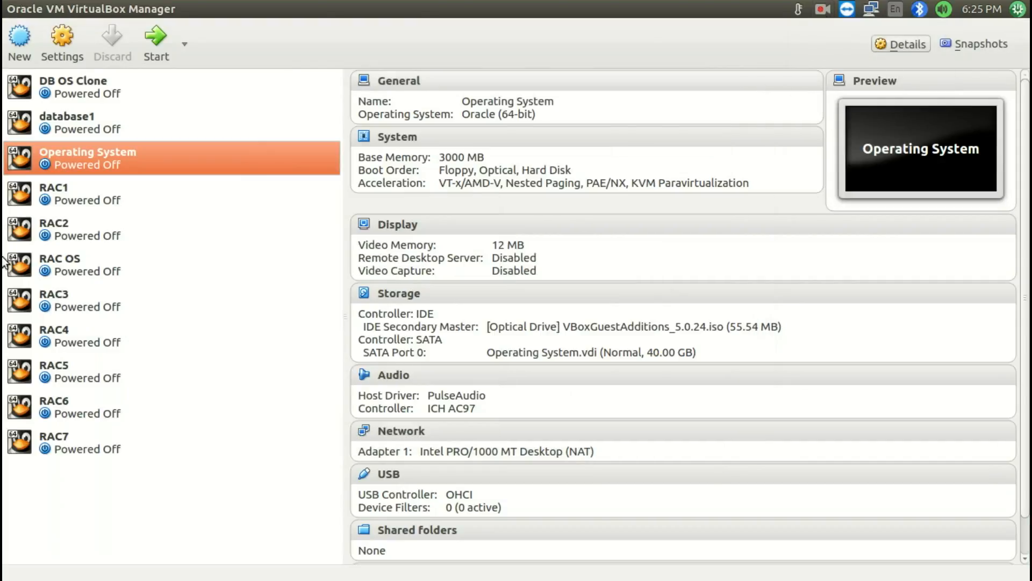
Start creating a new fixed-size hard disk on the SATA controller of the RAC7 machine
left_click(55, 435)
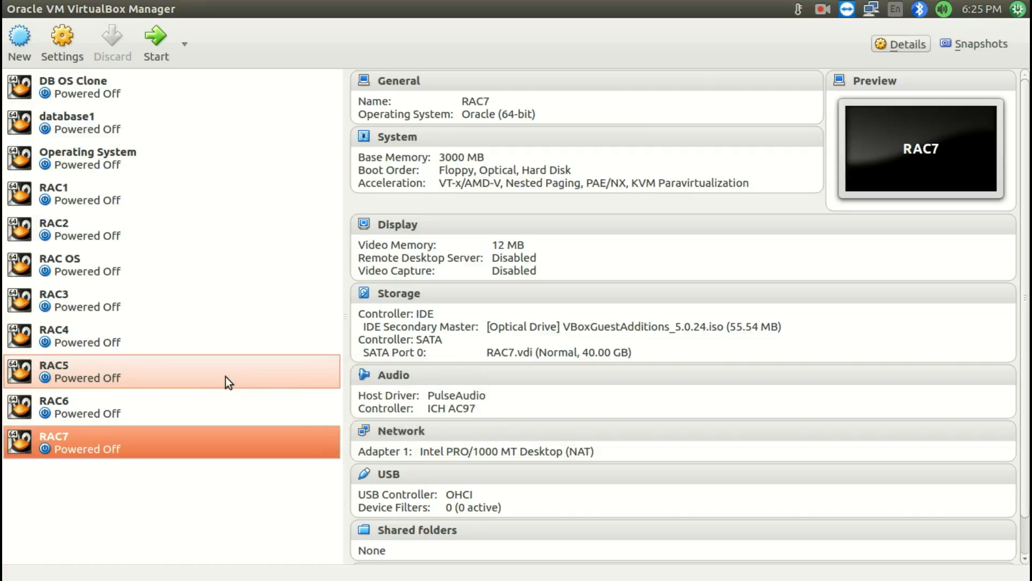
left_click(400, 294)
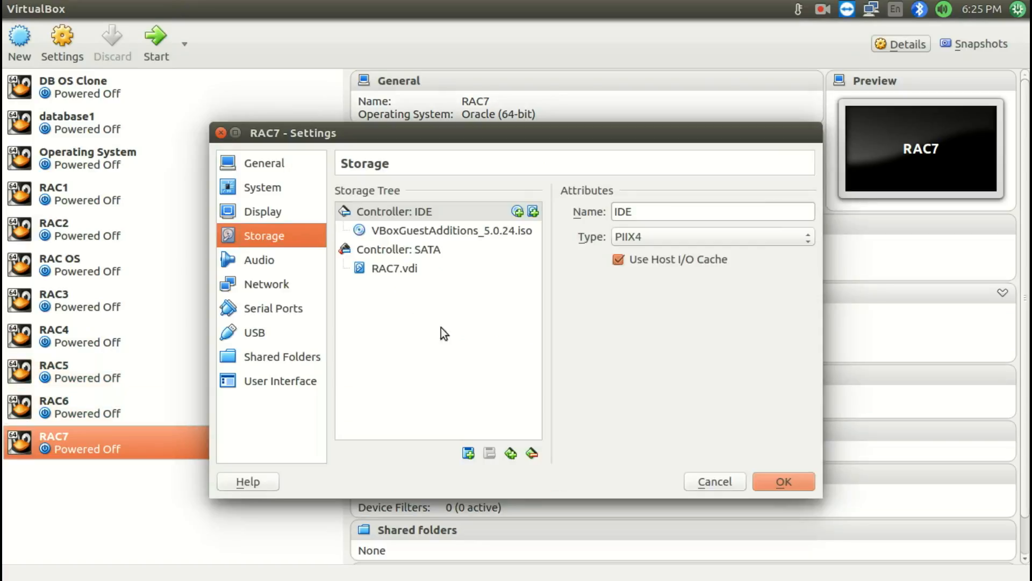
left_click(411, 253)
left_click(468, 454)
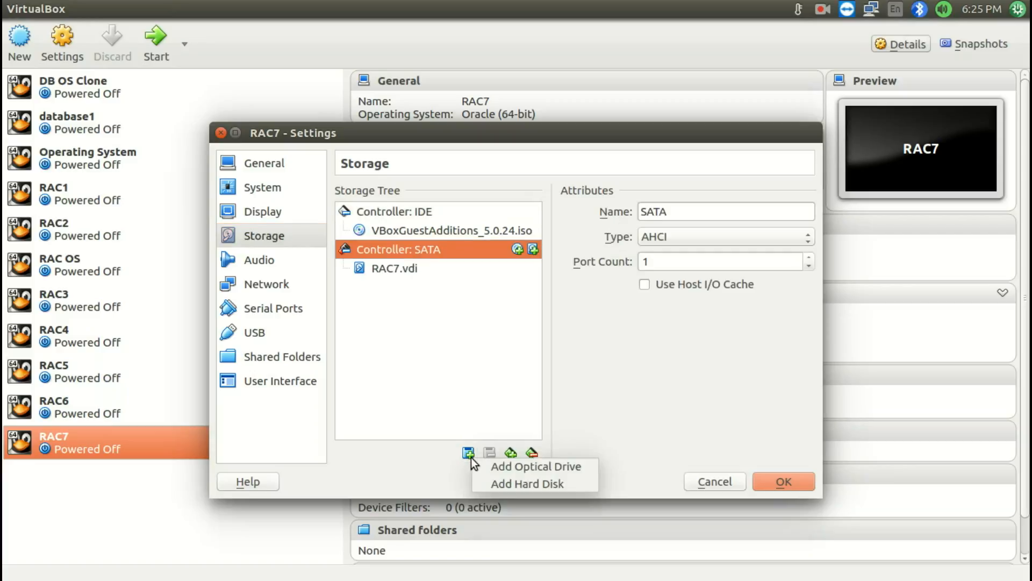
left_click(490, 481)
left_click(647, 376)
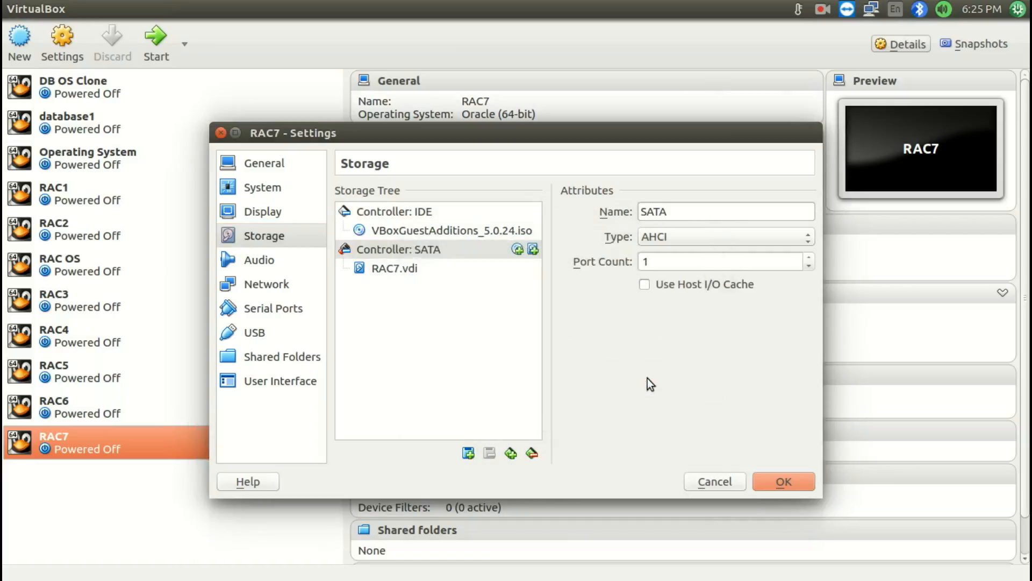
left_click(651, 476)
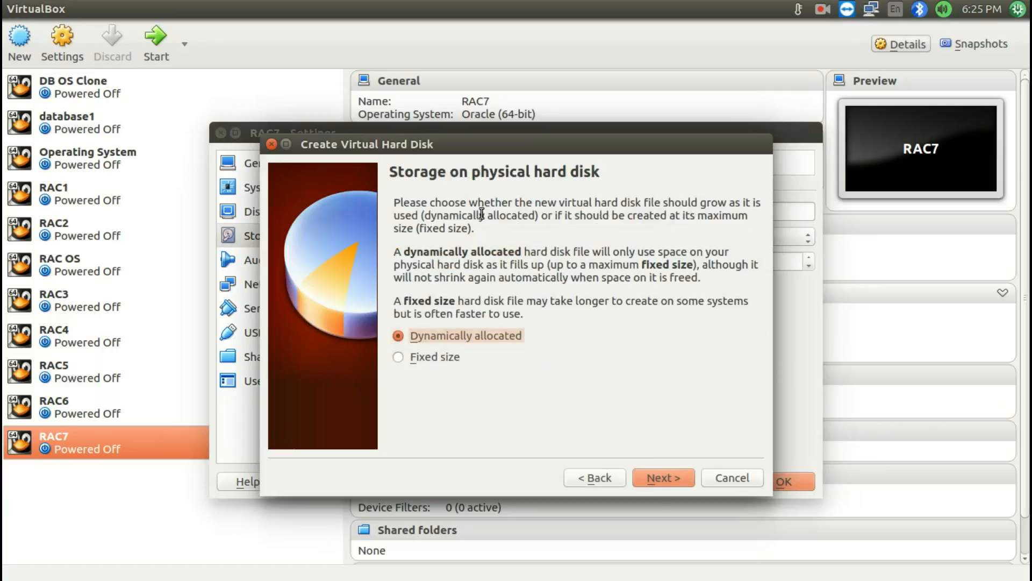
left_click(420, 359)
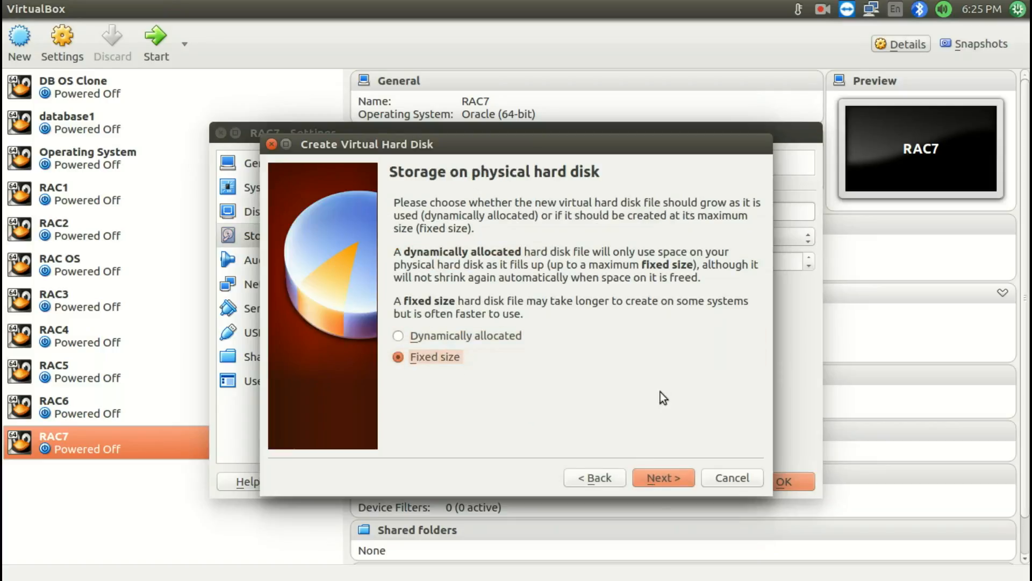
left_click(654, 477)
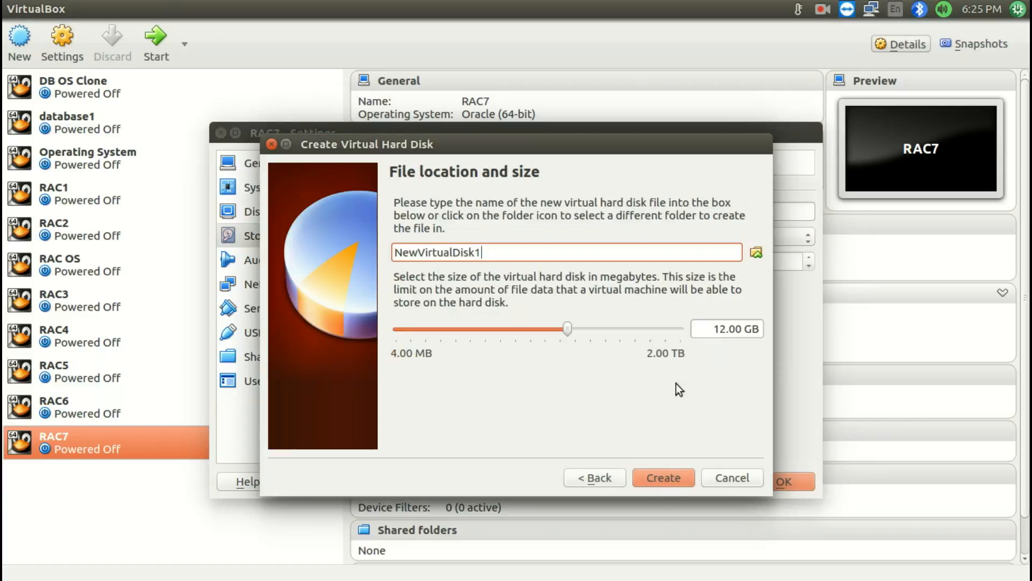
Set the new disk's file to ASM7-8DISK1.vdi in the ASM7-8 folder inside Rac7-8
left_click(757, 254)
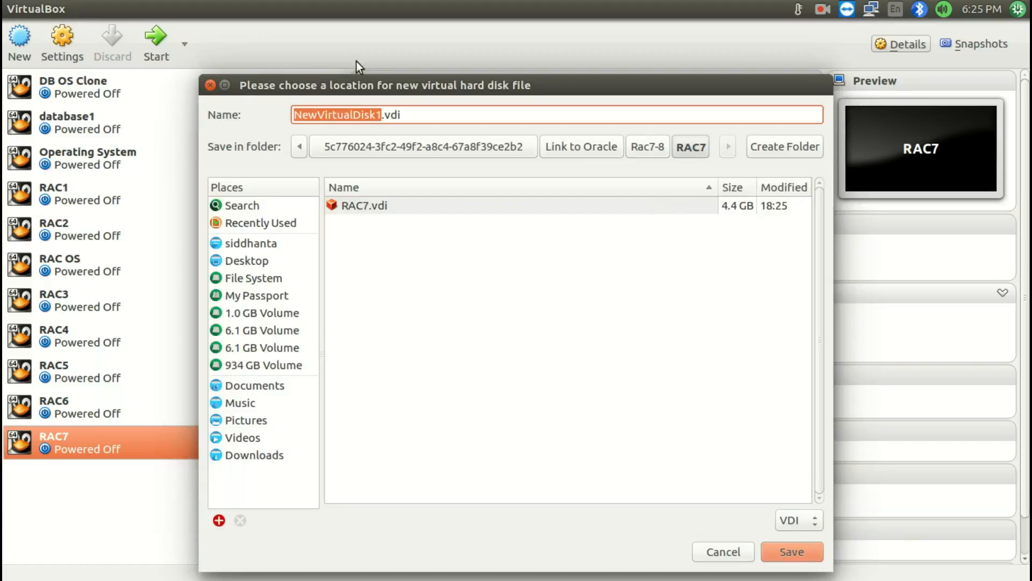
left_click(645, 148)
double_click(356, 204)
double_click(352, 116)
type("ASM7-")
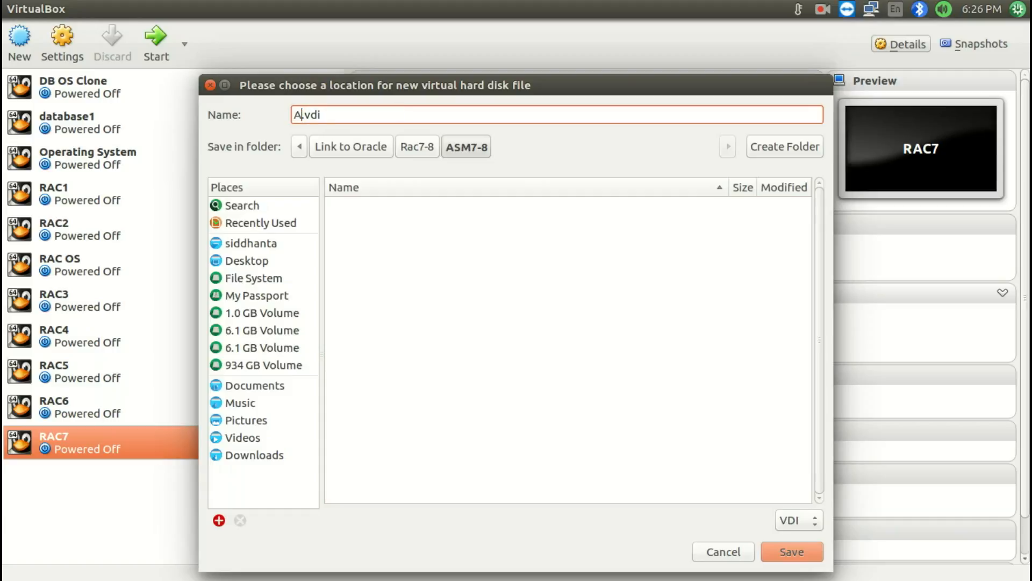
type("8DIK")
key("BackSpace")
type("SK1")
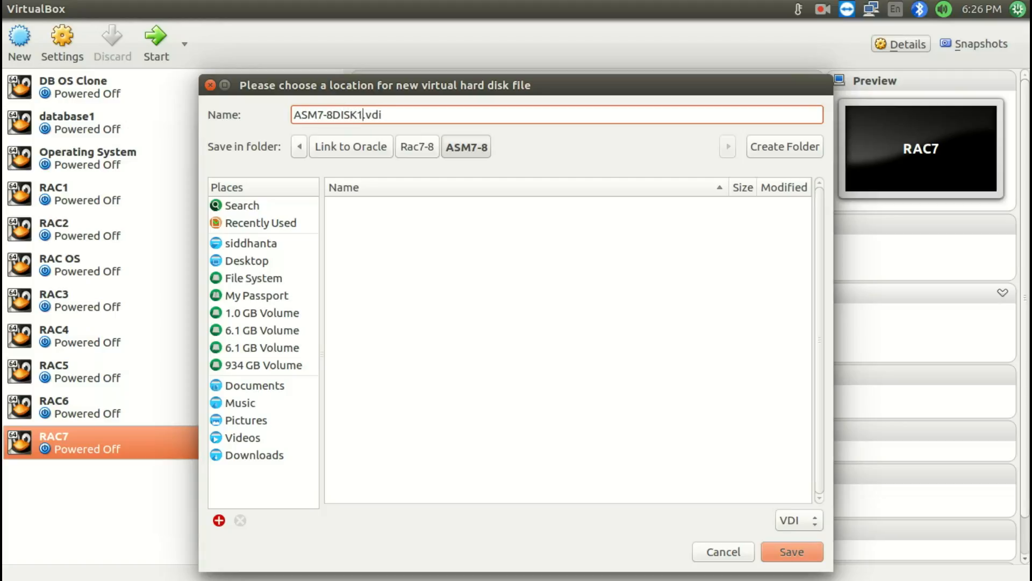
left_click(786, 551)
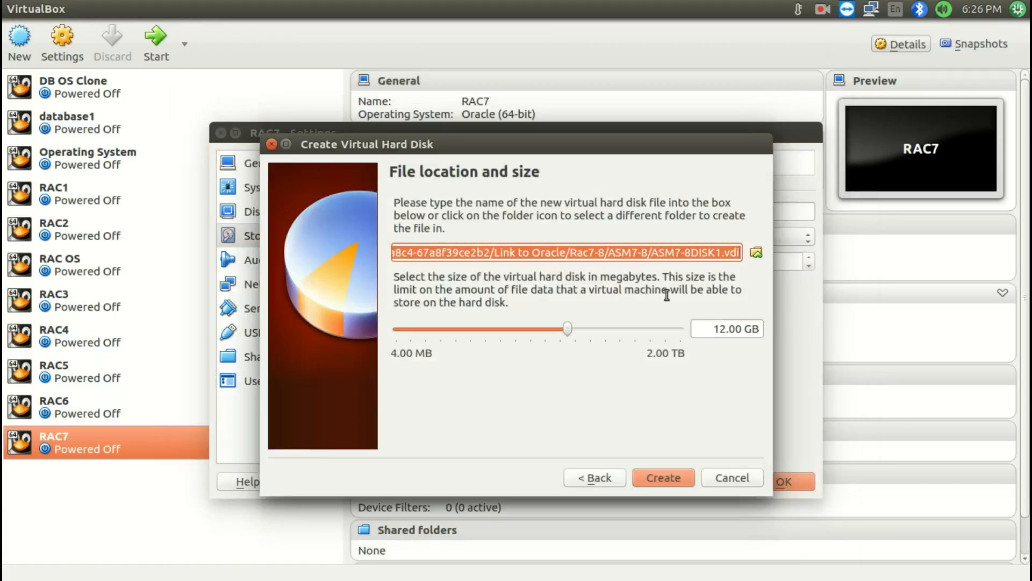
Set the ASM7-8DISK1 disk size to 1.00 GB and create the disk
left_click(725, 330)
key("BackSpace")
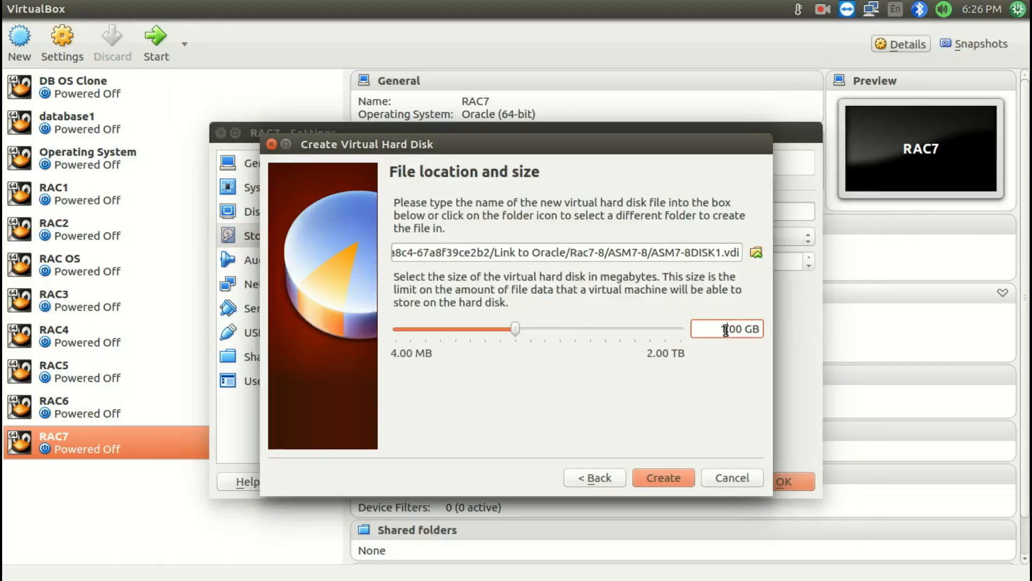
left_click(664, 479)
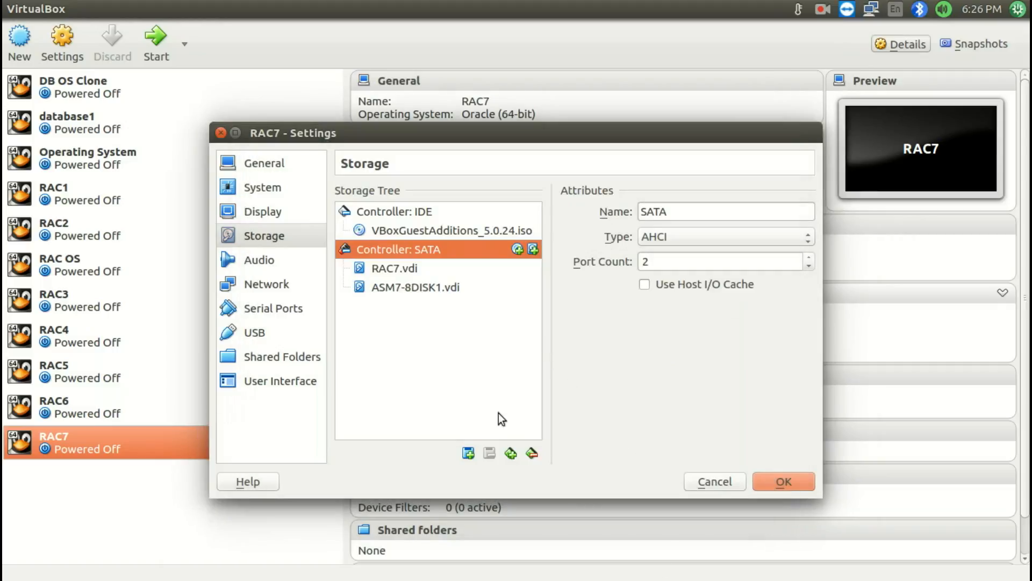
Start adding another new fixed-size hard disk to RAC7's SATA controller, alongside ASM7-8DISK1.vdi
left_click(469, 453)
left_click(531, 481)
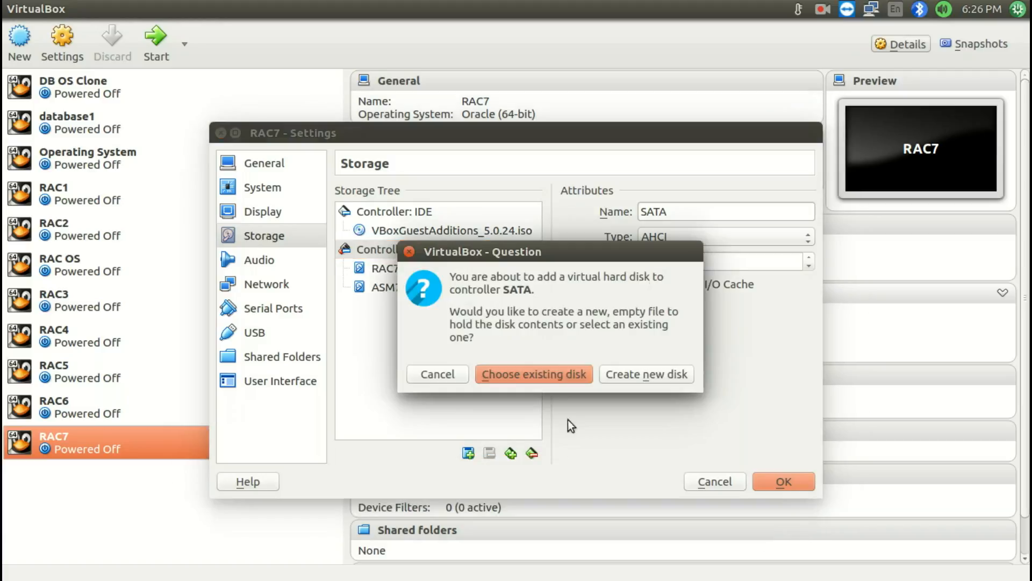
left_click(640, 375)
left_click(660, 474)
left_click(497, 361)
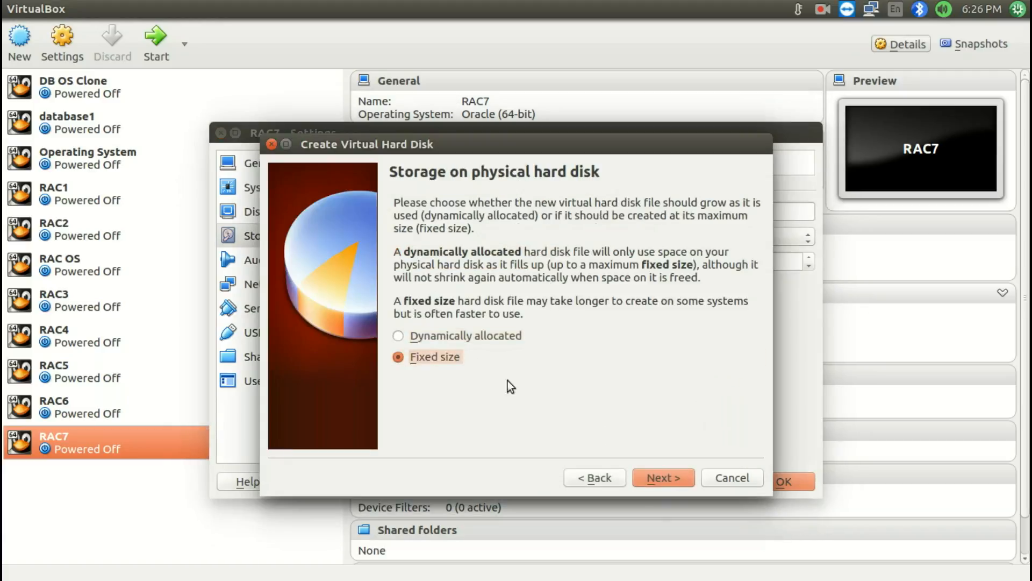
left_click(675, 485)
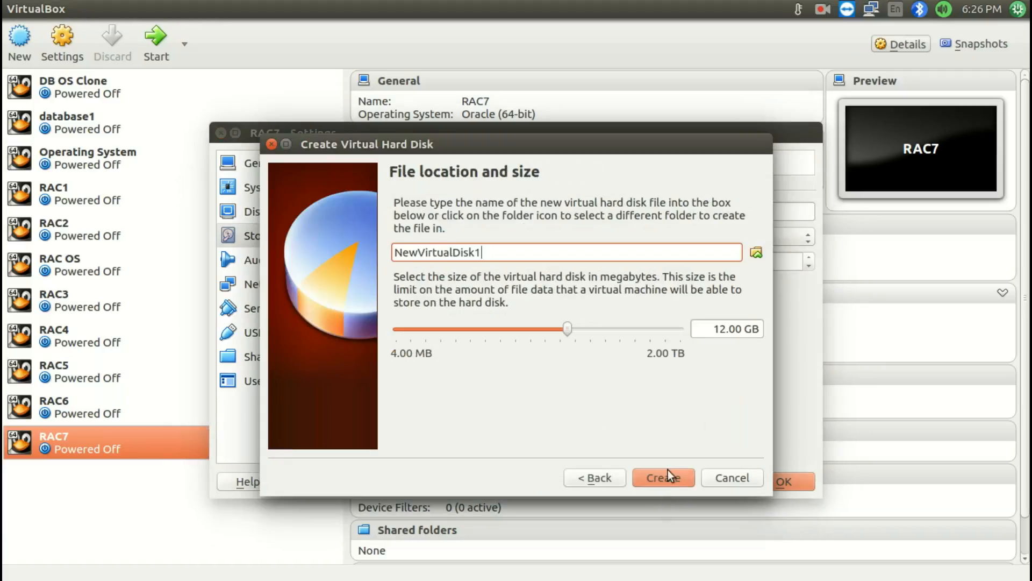
Set the new disk's file to ASM7-8DISK2.vdi in the ASM7-8 folder inside Rac7-8
left_click(756, 252)
left_click(395, 207)
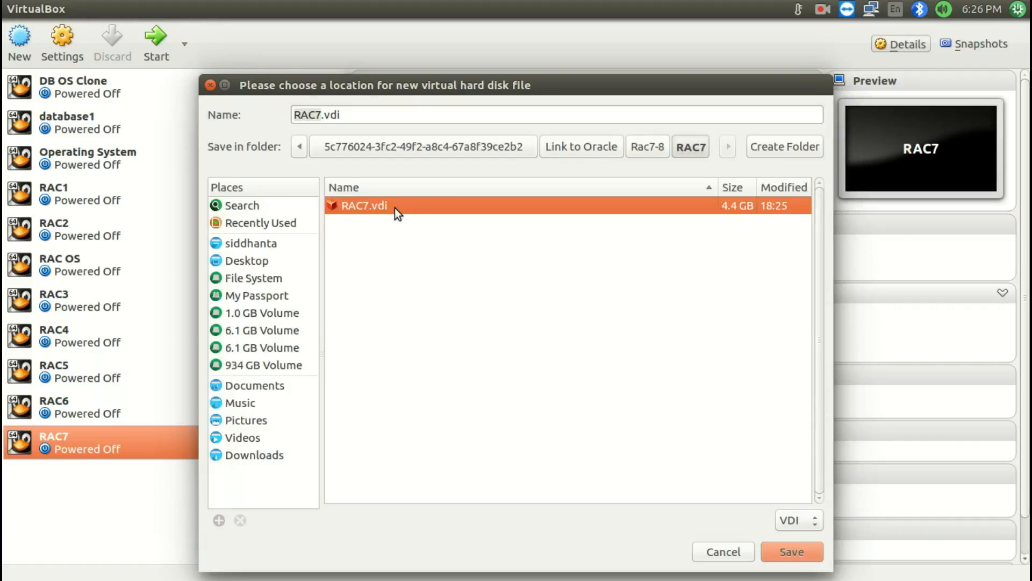
left_click(650, 148)
double_click(505, 223)
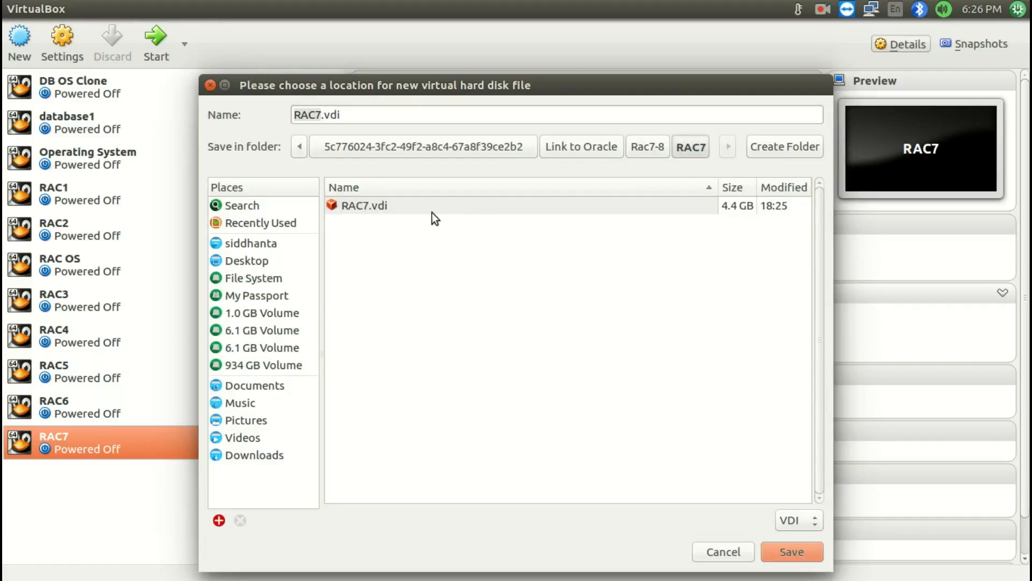
left_click(647, 148)
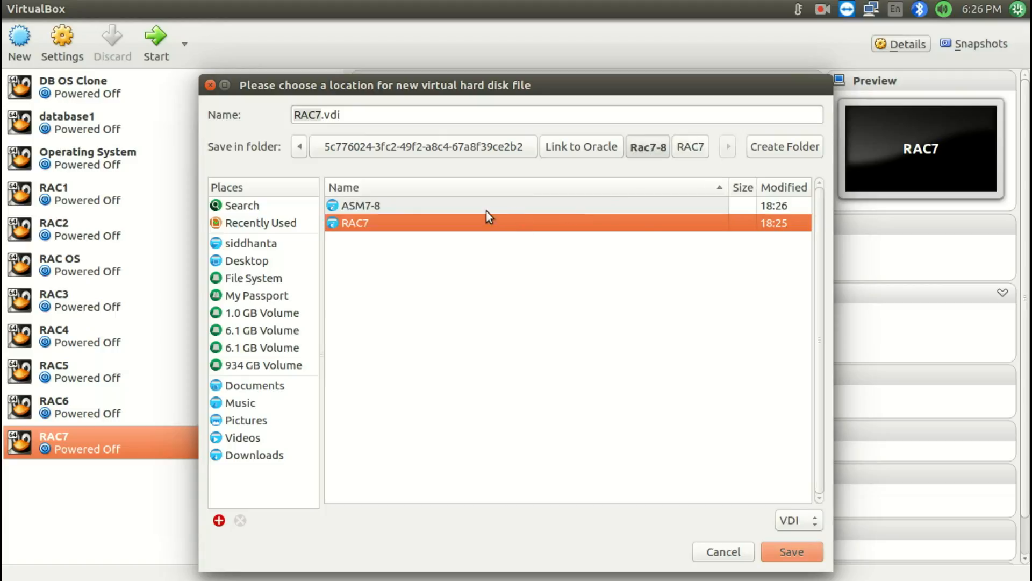
double_click(486, 209)
left_click(431, 207)
left_click(408, 123)
key("BackSpace")
type("2")
left_click(767, 551)
Set the ASM7-8DISK2 disk size to 1.00 GB and create the disk
left_click(727, 328)
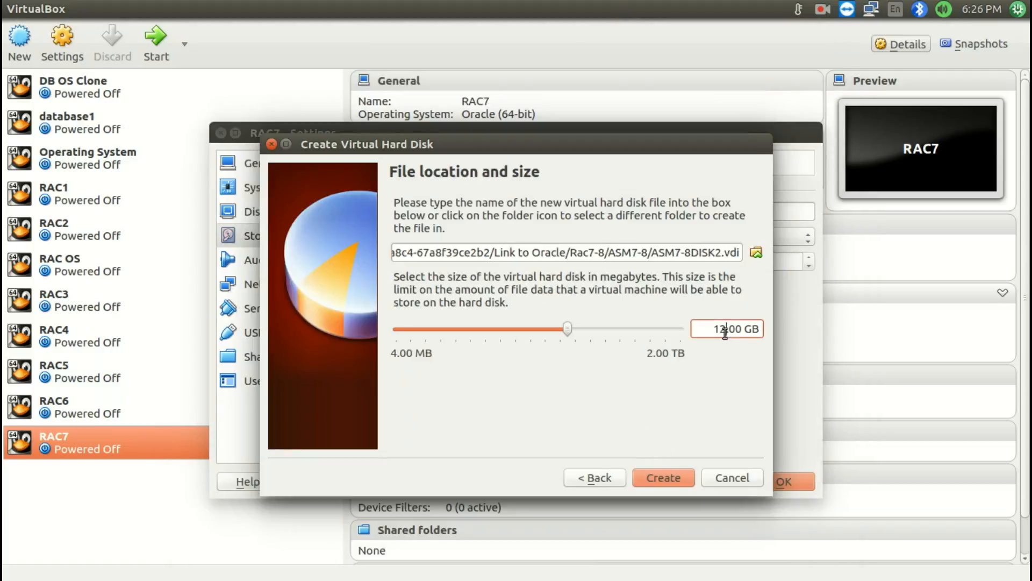
key("BackSpace")
left_click(663, 478)
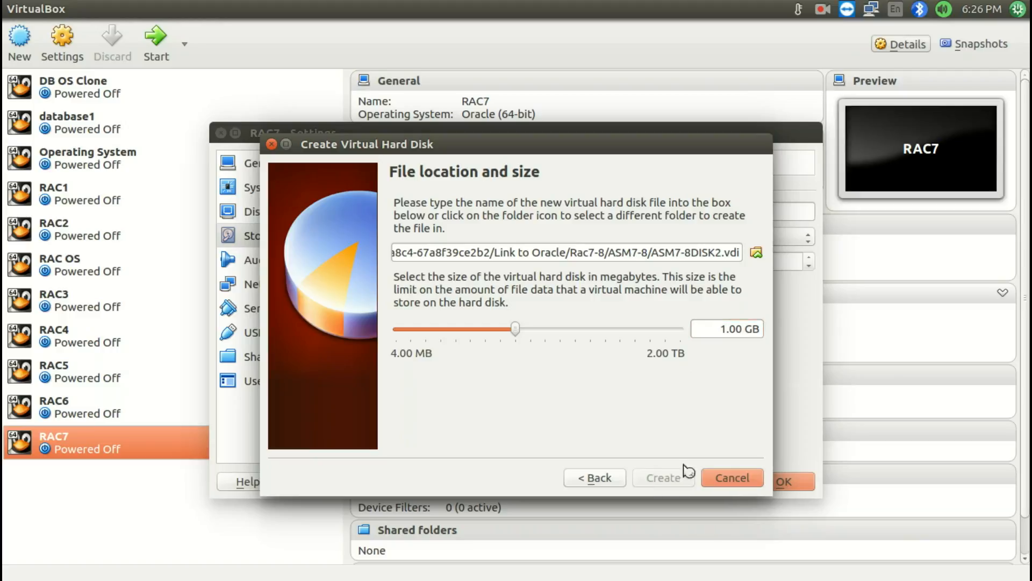
Start adding a third new fixed-size hard disk to RAC7's SATA controller, alongside ASM7-8DISK1.vdi and ASM7-8DISK2.vdi
left_click(469, 452)
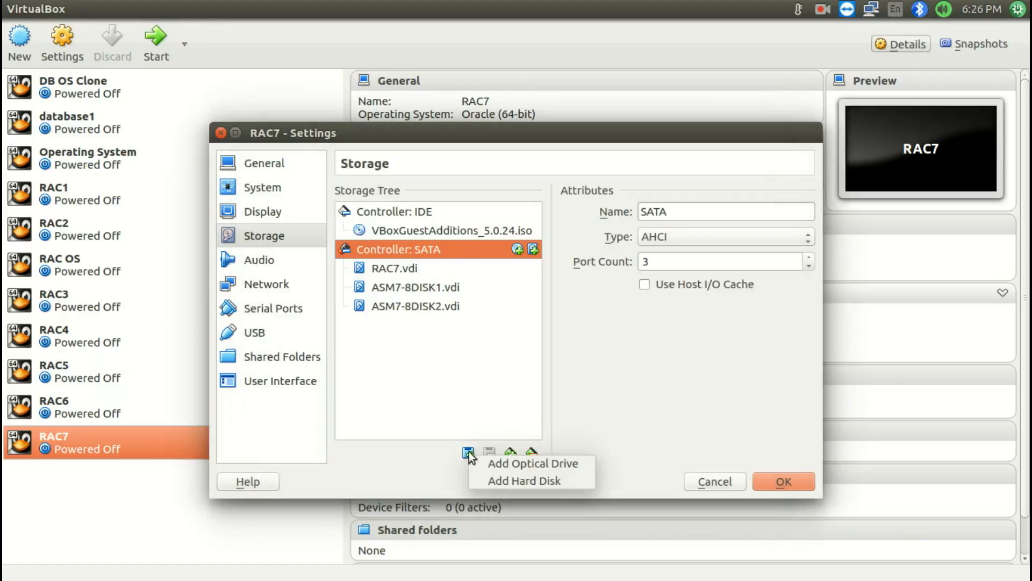
left_click(535, 473)
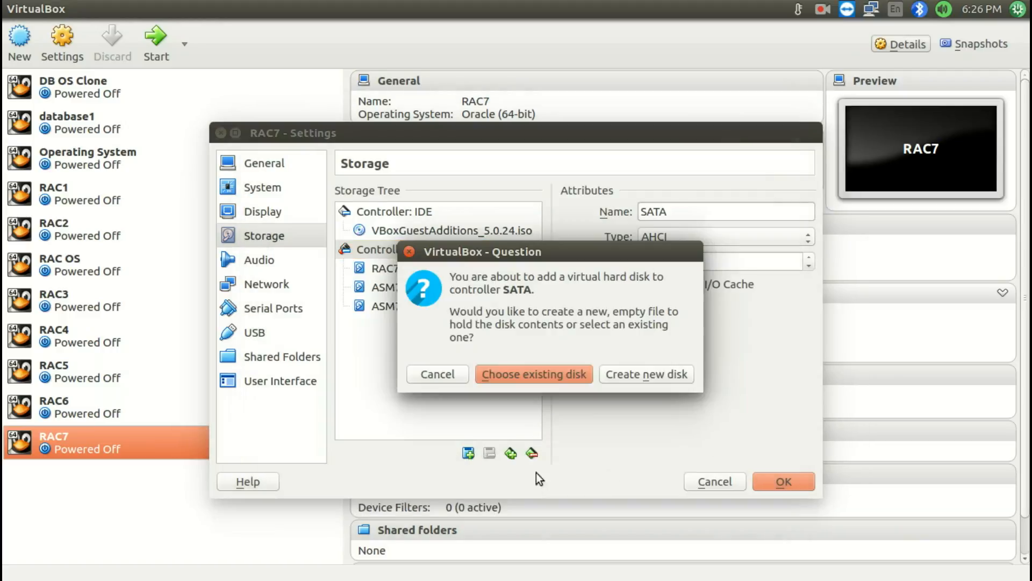
left_click(631, 379)
left_click(660, 477)
left_click(446, 356)
left_click(643, 473)
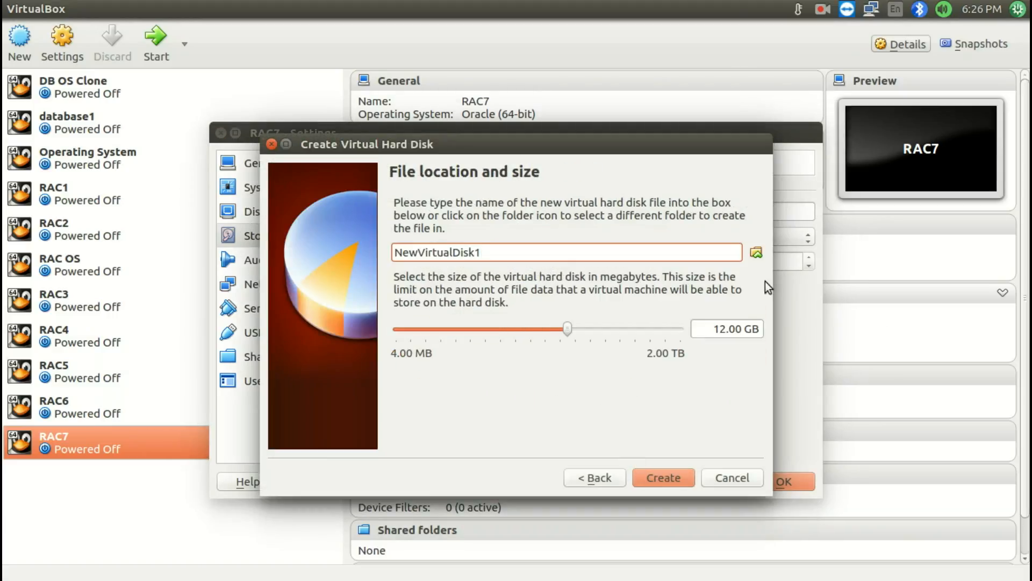
Set the new disk's file to ASM7-8DISK3.vdi in the ASM7-8 folder inside Rac7-8
left_click(756, 253)
left_click(640, 147)
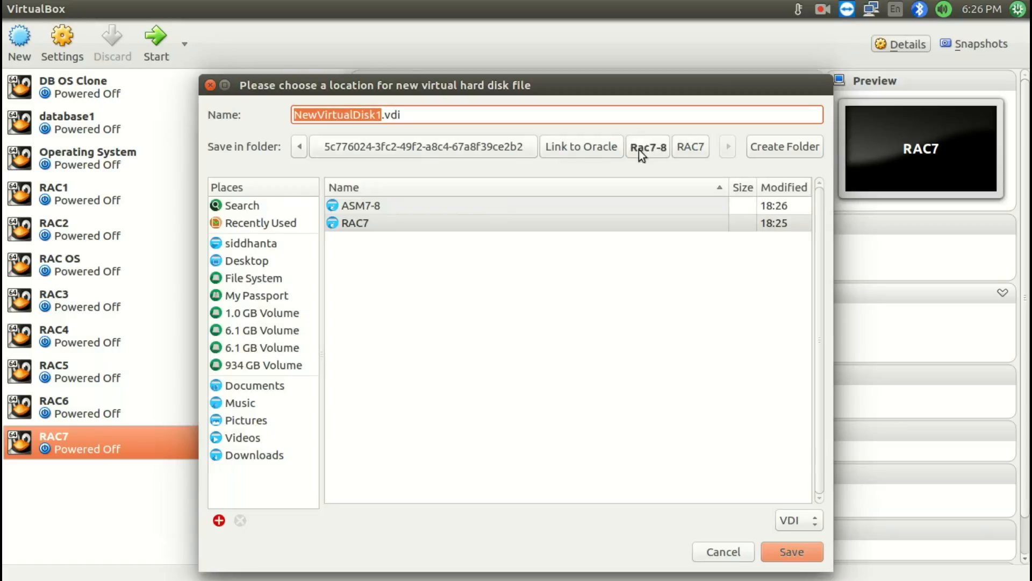
double_click(423, 207)
left_click(382, 114)
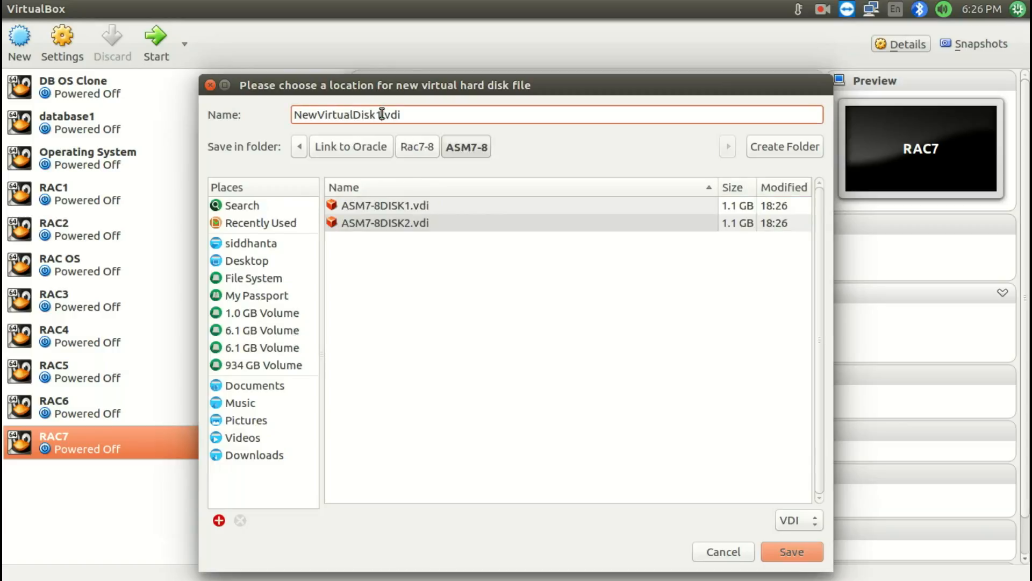
left_click(378, 204)
left_click(364, 115)
key("BackSpace")
type("3")
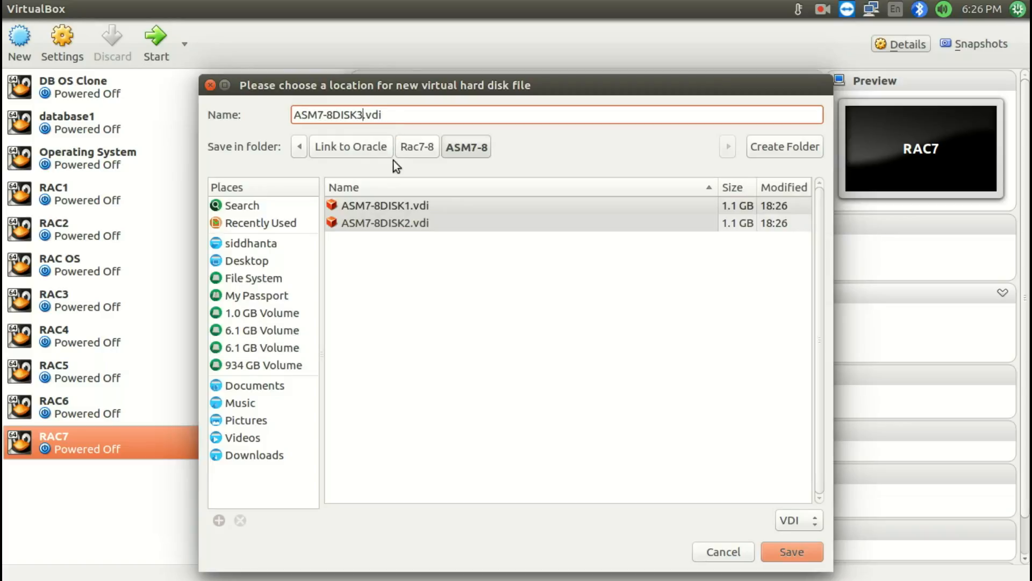
left_click(785, 551)
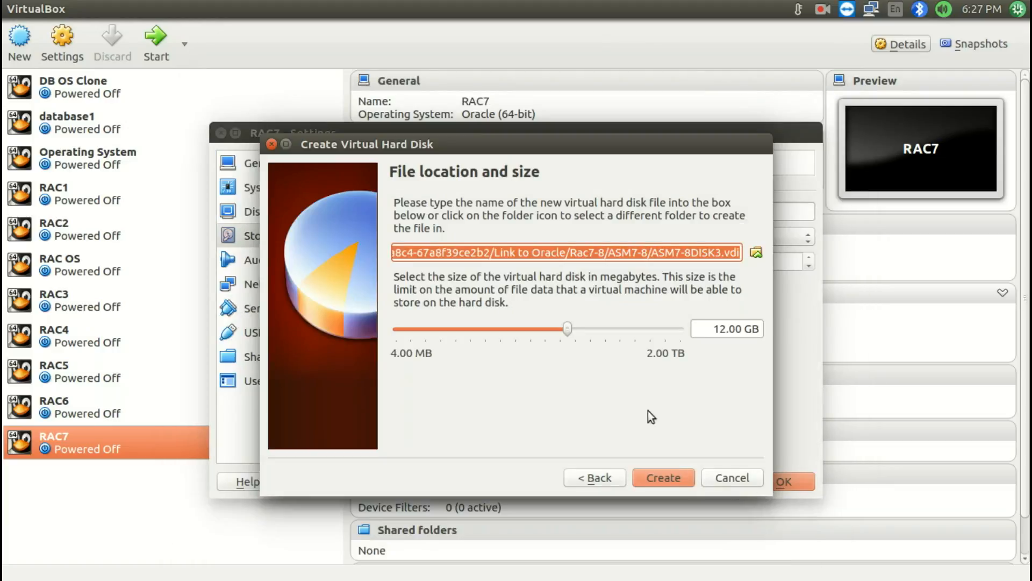
Set the ASM7-8DISK3 disk size to 1.00 GB and create the disk
left_click(721, 329)
key("Delete")
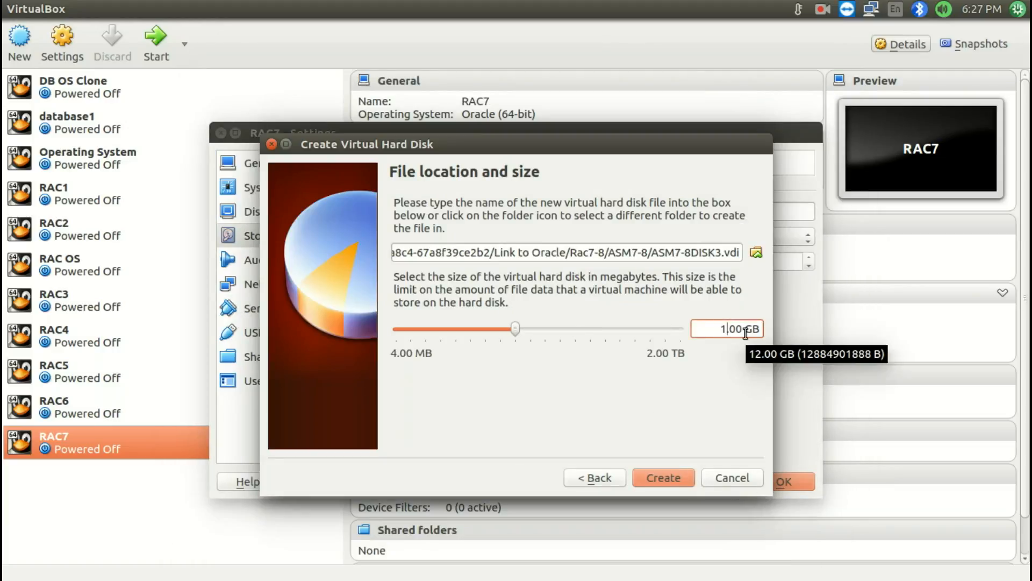
left_click(658, 479)
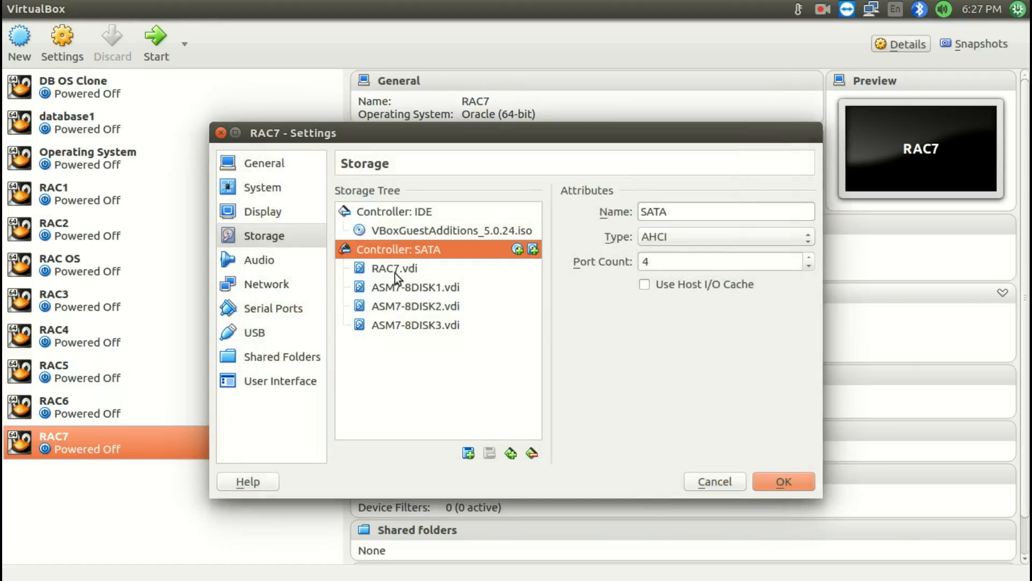
Attach the existing disk software.vdi from the Software folder in Link to Oracle to RAC7's SATA controller
left_click(376, 268)
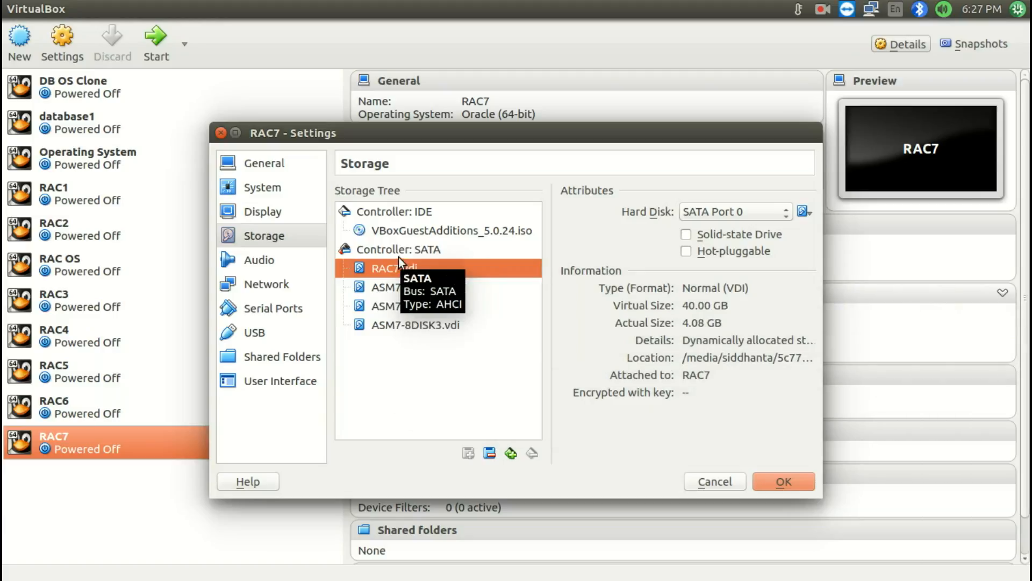
left_click(398, 256)
left_click(471, 455)
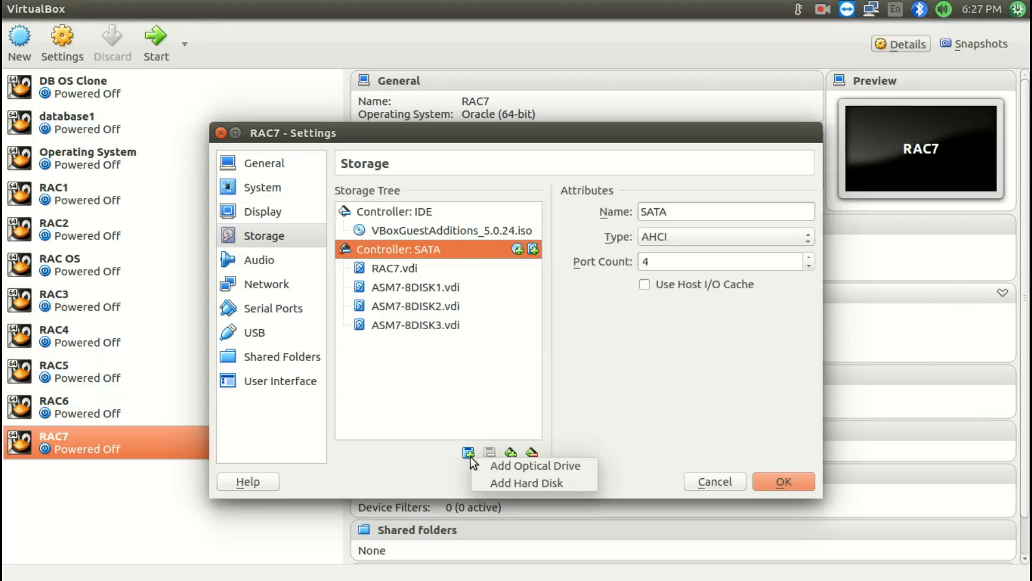
left_click(499, 484)
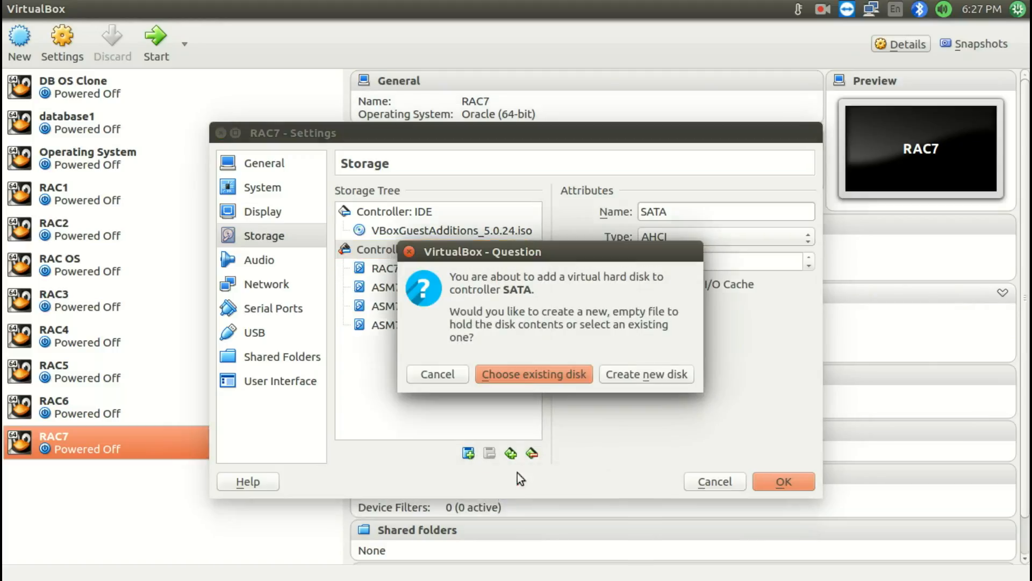
left_click(557, 376)
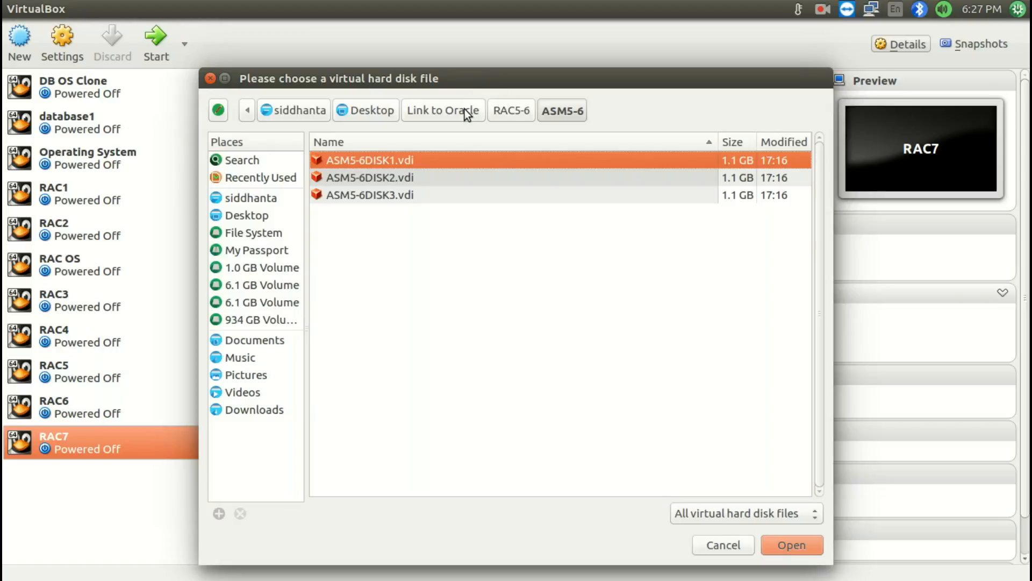
left_click(450, 110)
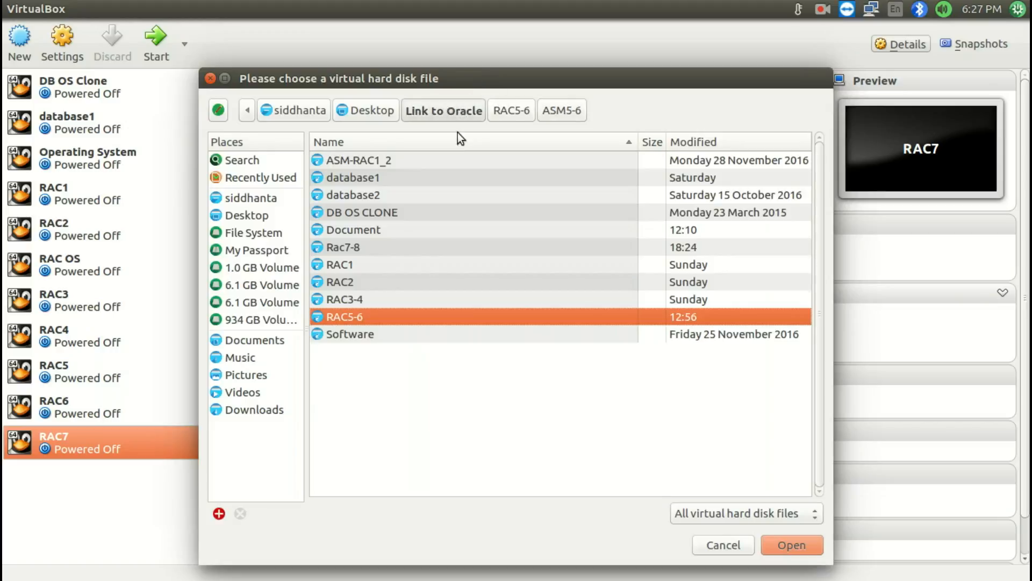
double_click(372, 337)
double_click(417, 164)
left_click(406, 343)
left_click(401, 248)
Remove the optical drive holding VBoxGuestAdditions_5.0.24.iso from the IDE controller
left_click(437, 231)
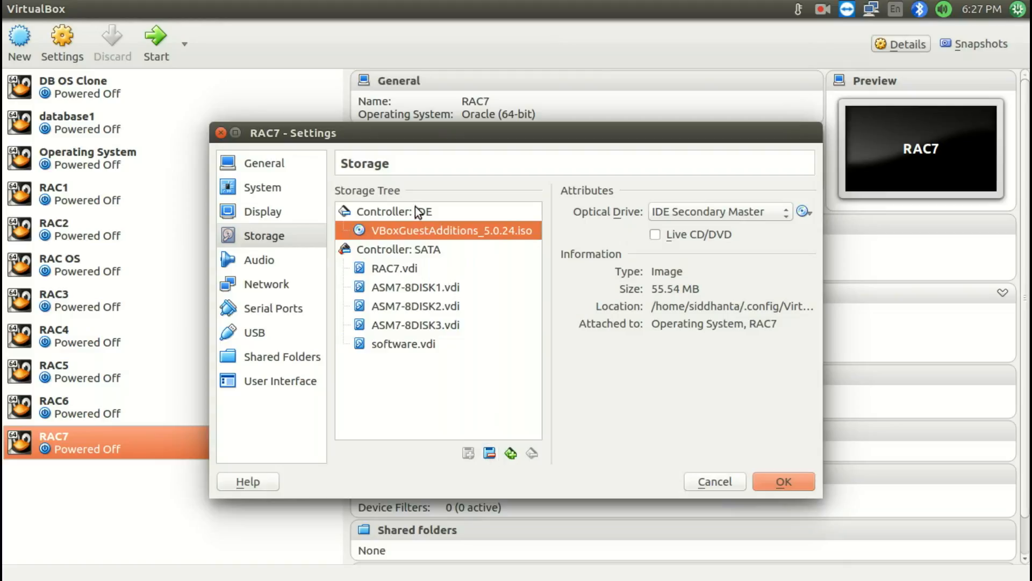
left_click(491, 454)
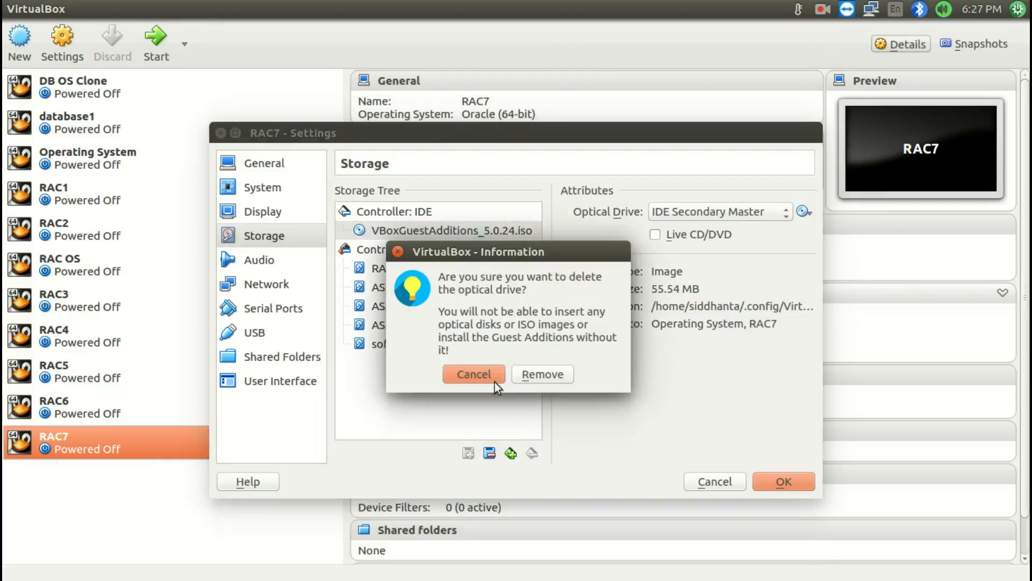
left_click(533, 376)
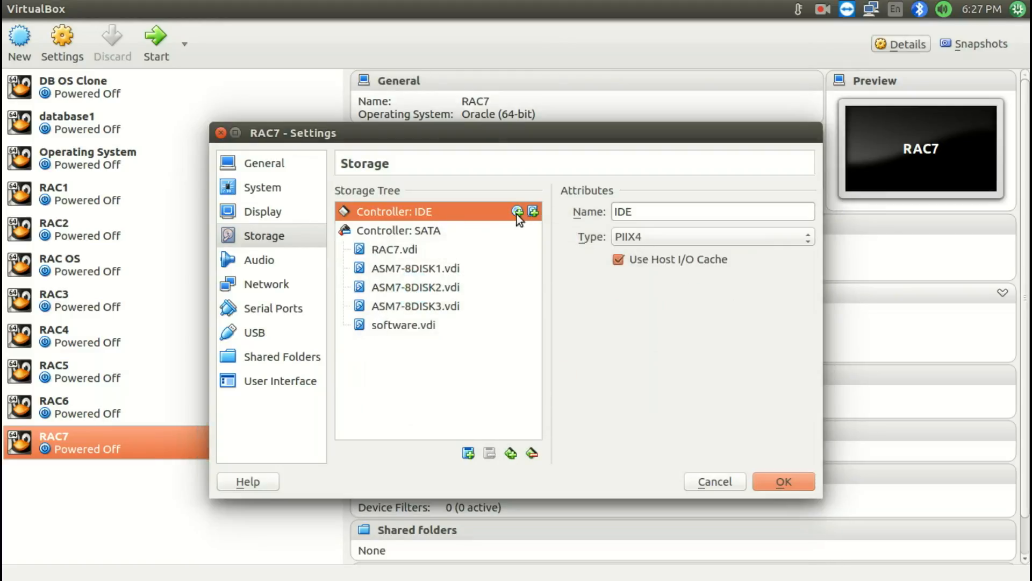
Add an empty optical drive to the IDE controller and save RAC7's storage settings
left_click(533, 212)
left_click(596, 373)
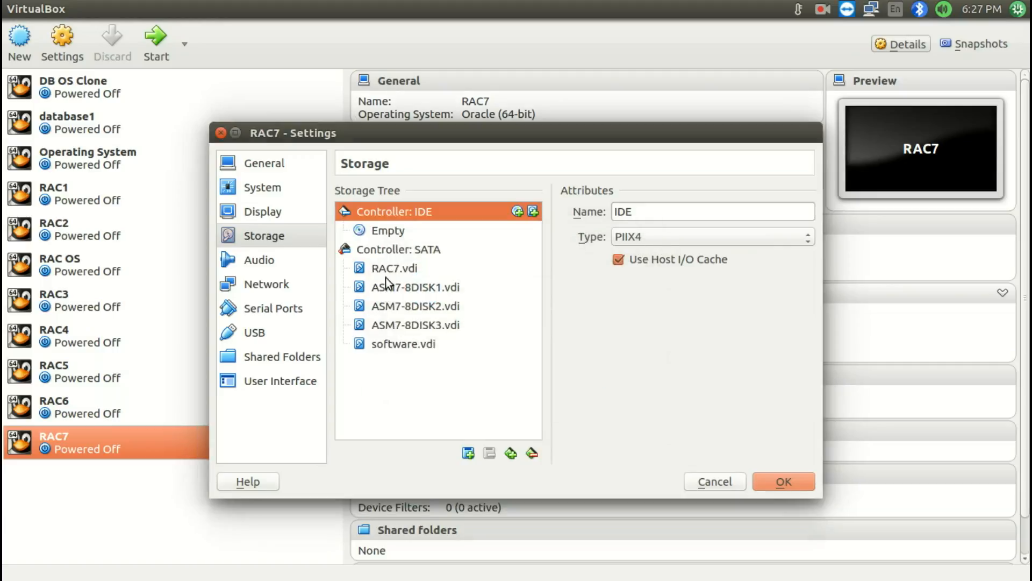
left_click(392, 251)
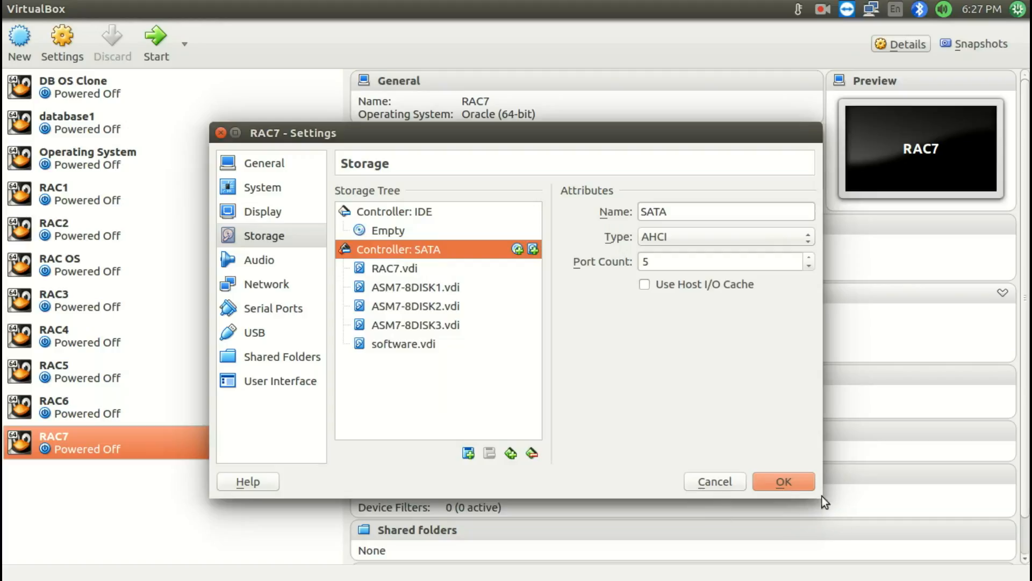
left_click(779, 482)
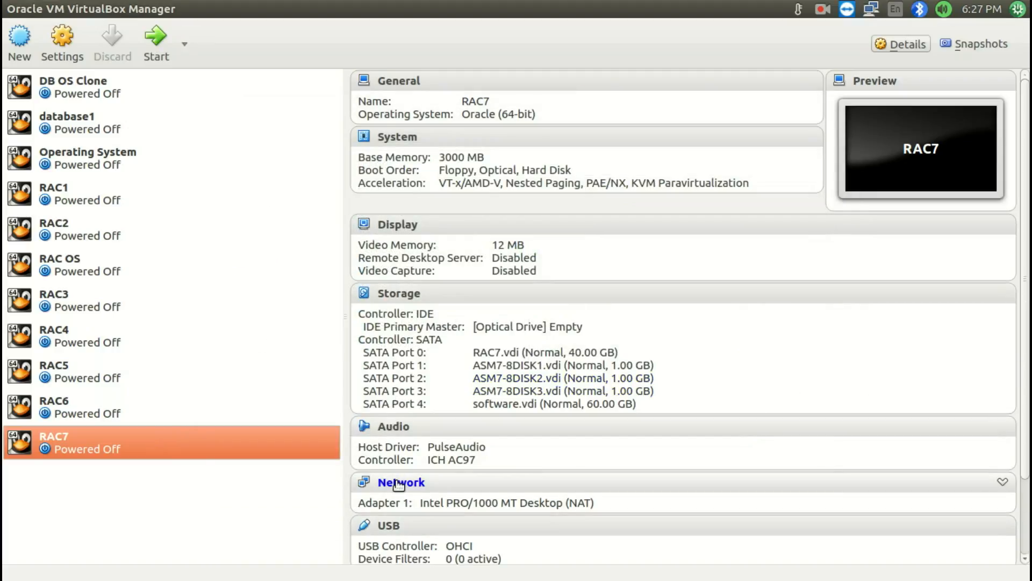
Enable network Adapter 2 in RAC7's network settings
left_click(413, 482)
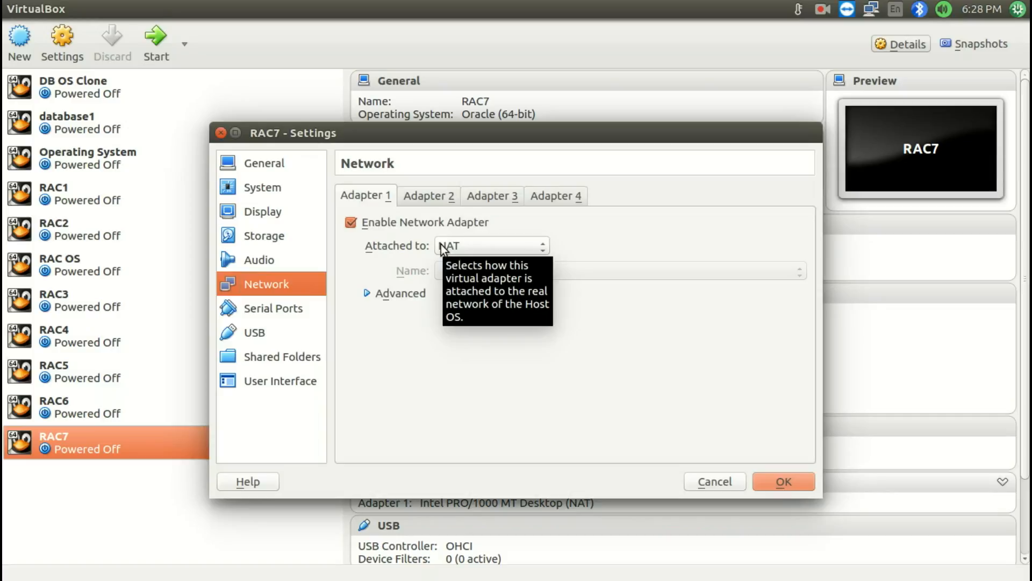
left_click(417, 204)
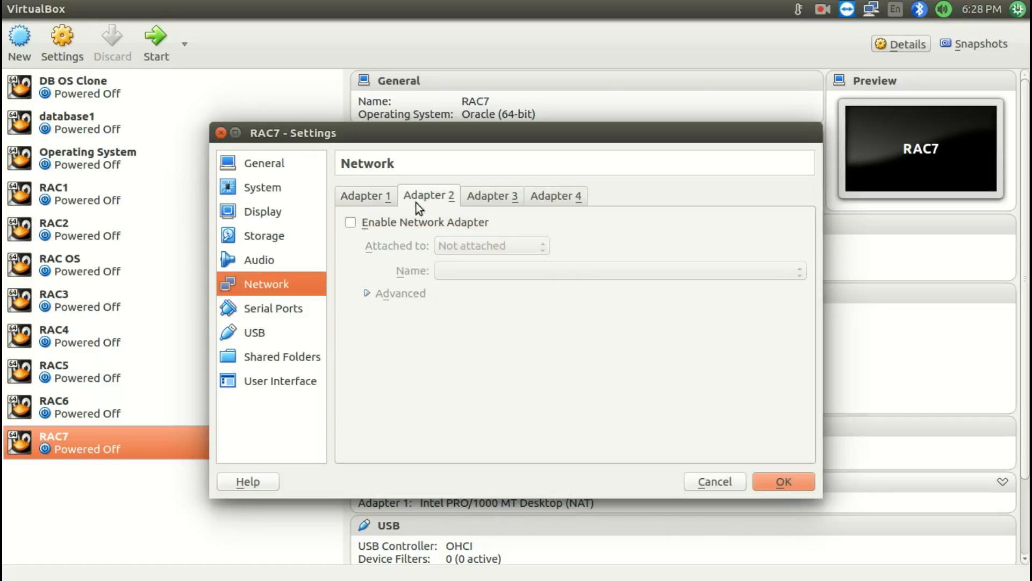
left_click(391, 227)
Attach Adapter 1 to Bridged Adapter and set its promiscuous mode to Allow All
left_click(372, 197)
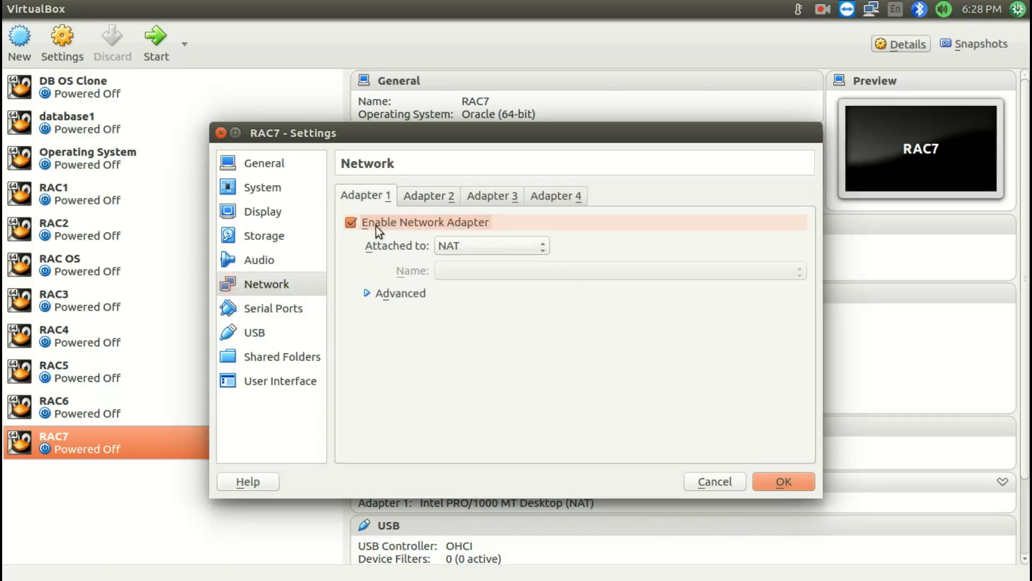
left_click(511, 249)
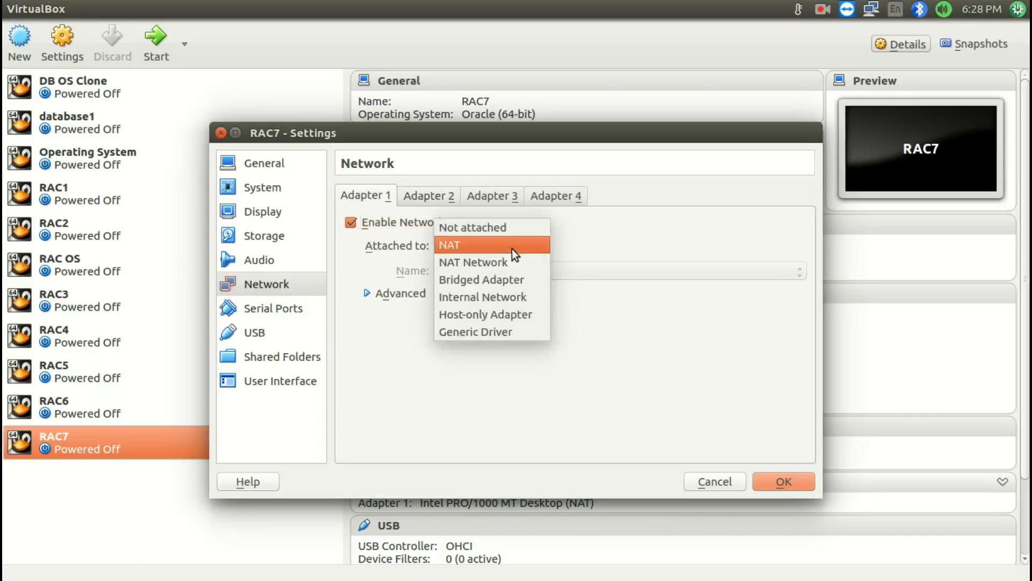
left_click(502, 285)
left_click(382, 294)
left_click(561, 331)
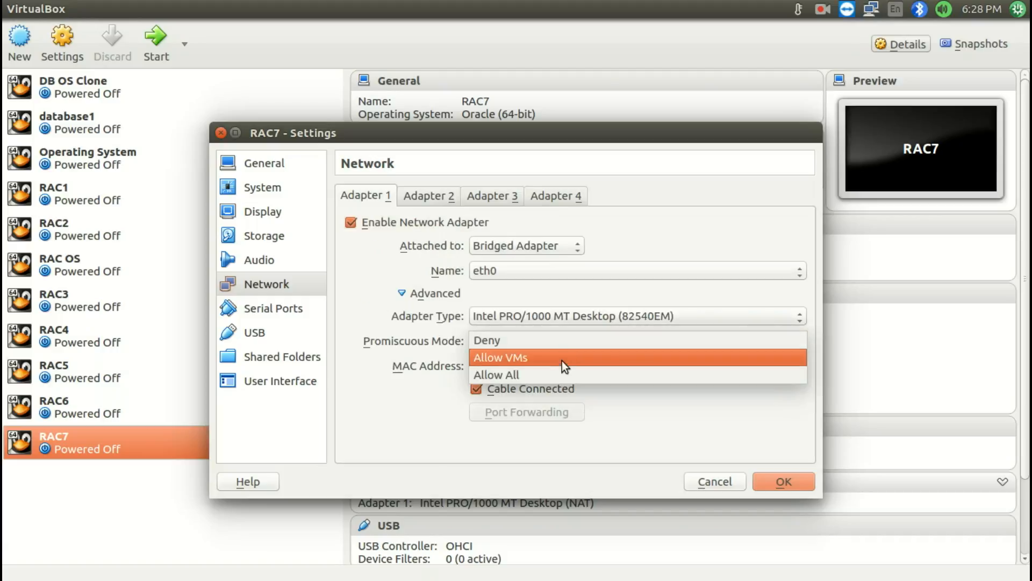
left_click(553, 372)
Attach Adapter 2 to Bridged Adapter and set its promiscuous mode to Allow All
left_click(434, 200)
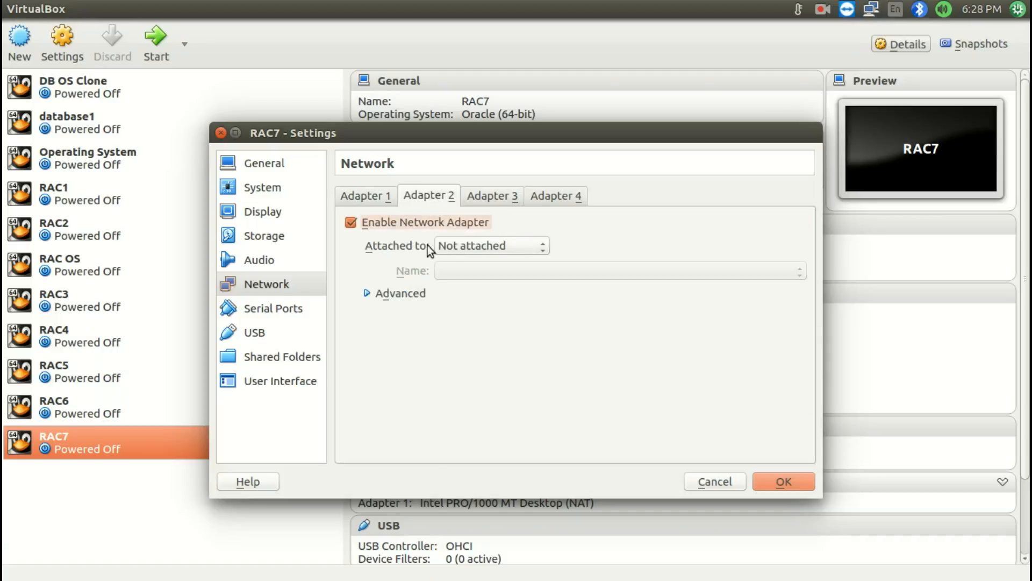
left_click(456, 247)
left_click(461, 297)
left_click(371, 295)
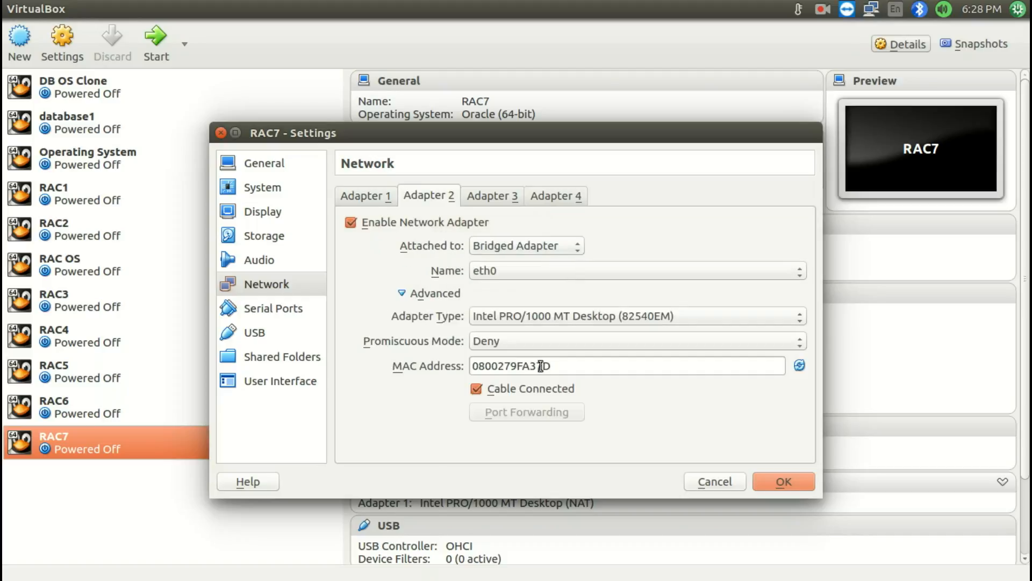
left_click(553, 342)
left_click(547, 372)
Recheck both adapters, save RAC7's network settings, and start the RAC7 virtual machine
left_click(381, 197)
left_click(415, 197)
left_click(339, 195)
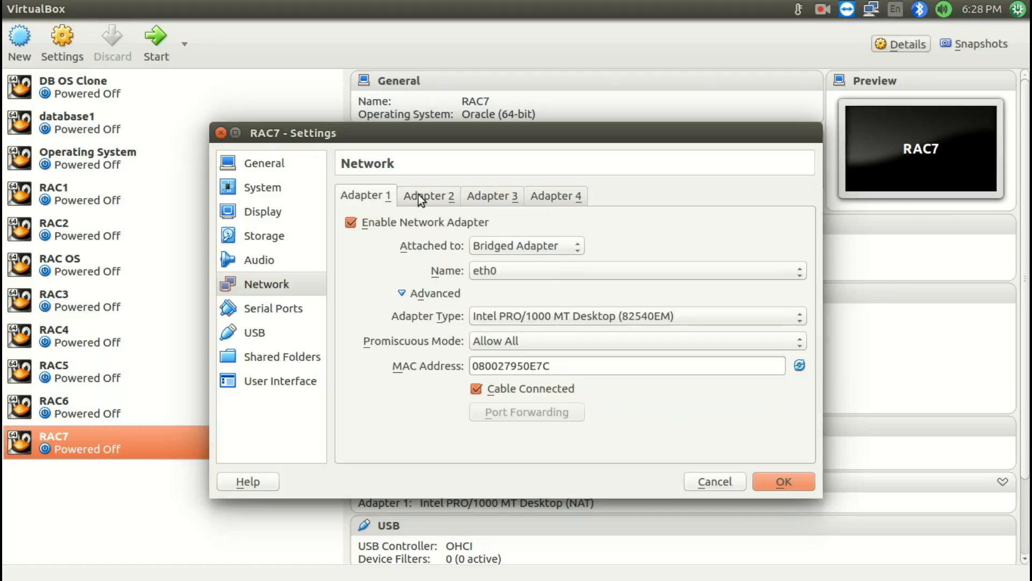
left_click(418, 195)
left_click(782, 481)
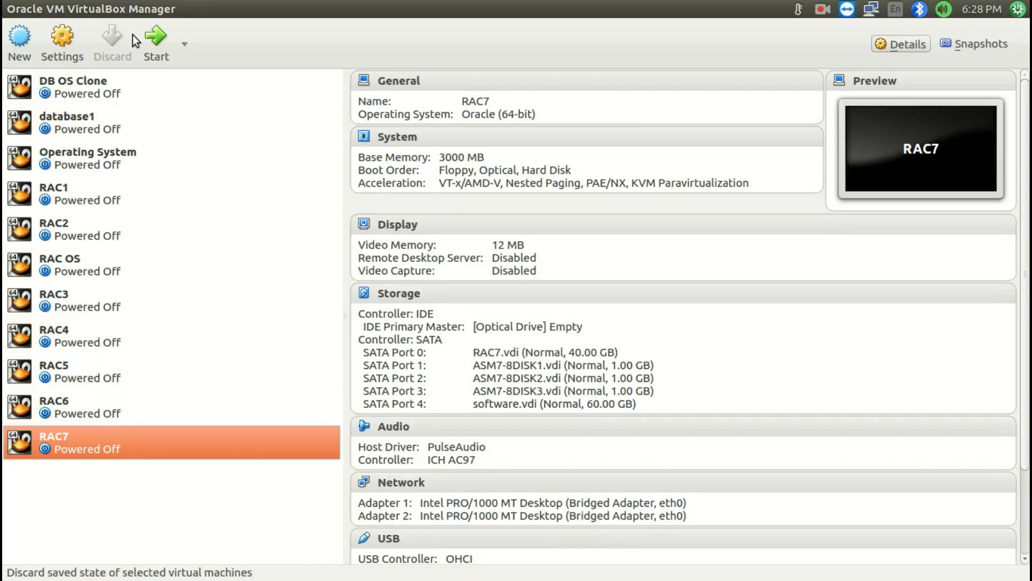
left_click(160, 54)
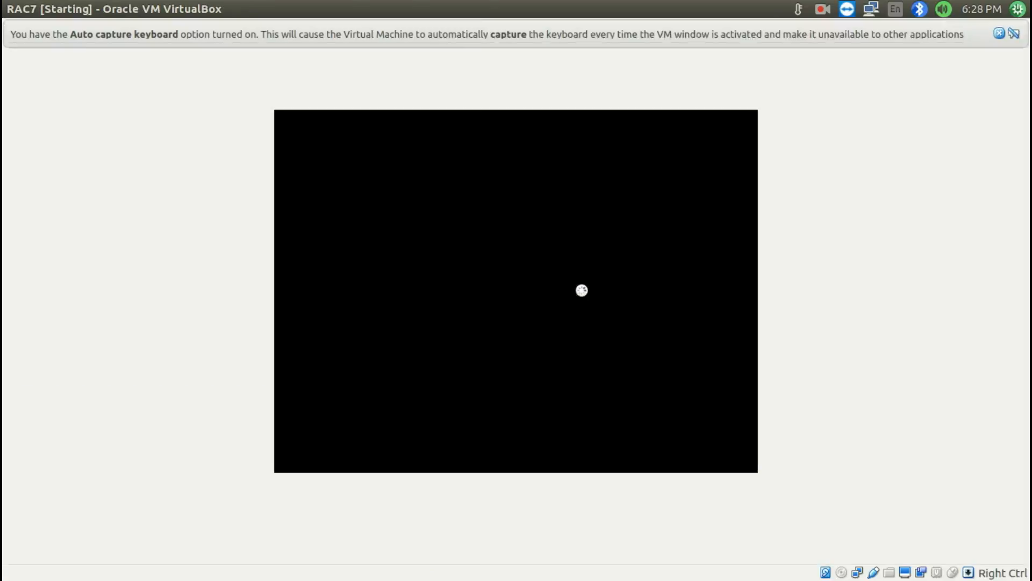
left_click(457, 33)
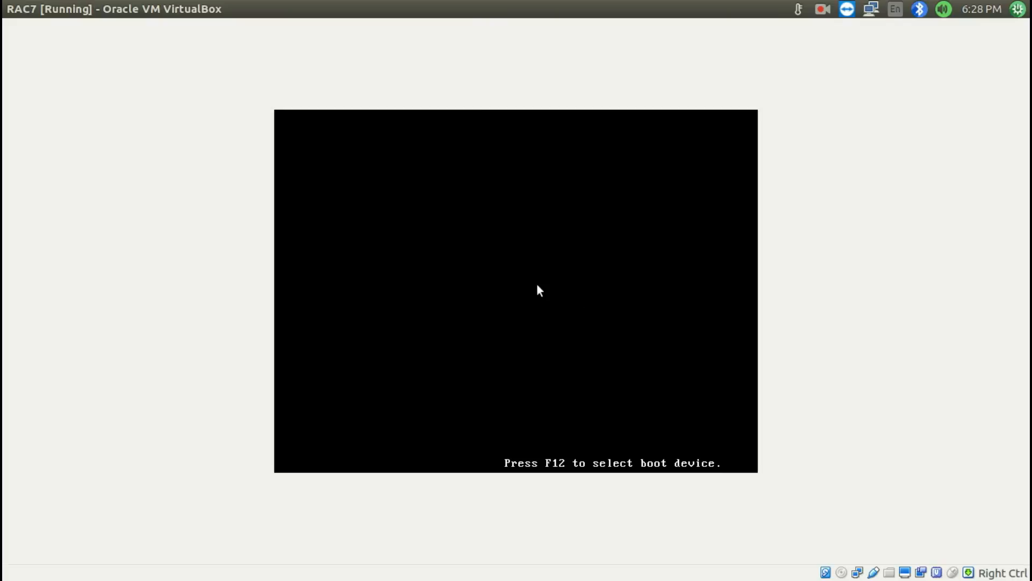
left_click(821, 11)
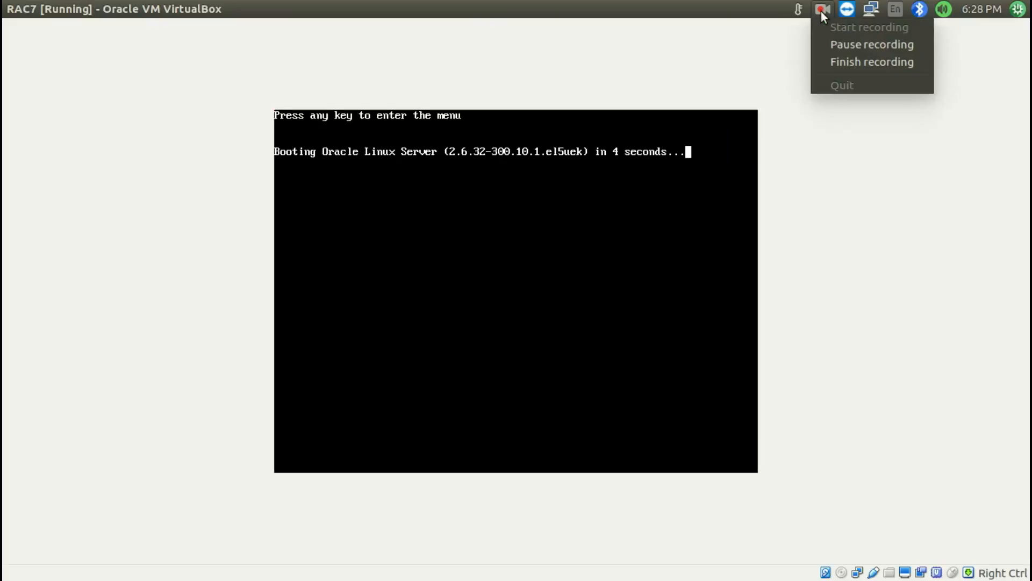
left_click(830, 45)
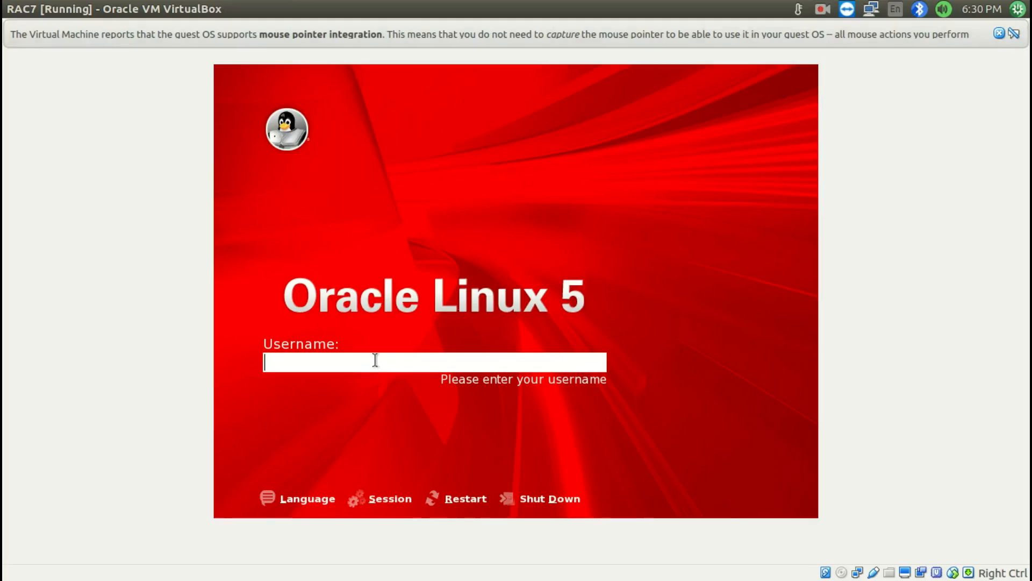
Log in to the Oracle Linux 5 guest as root with the account password and dismiss the mouse pointer integration notice
type("root")
key("Return")
type("•••••")
key("Return")
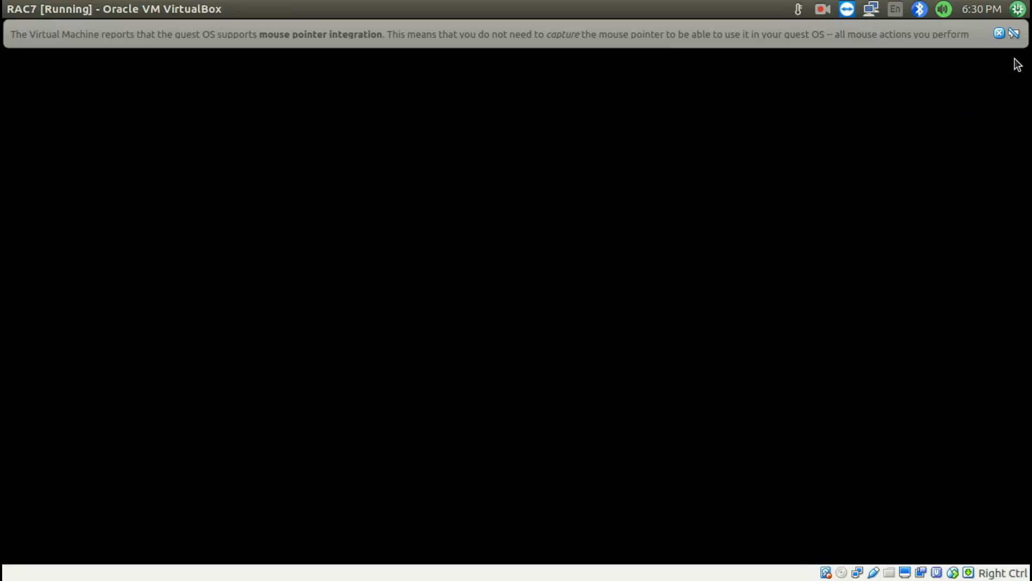
left_click(1000, 33)
Move the RAC7 virtual machine window to the adjacent workspace and bring up Install RAC.odt in LibreOffice Writer on the first workspace
mouse_move(3, 578)
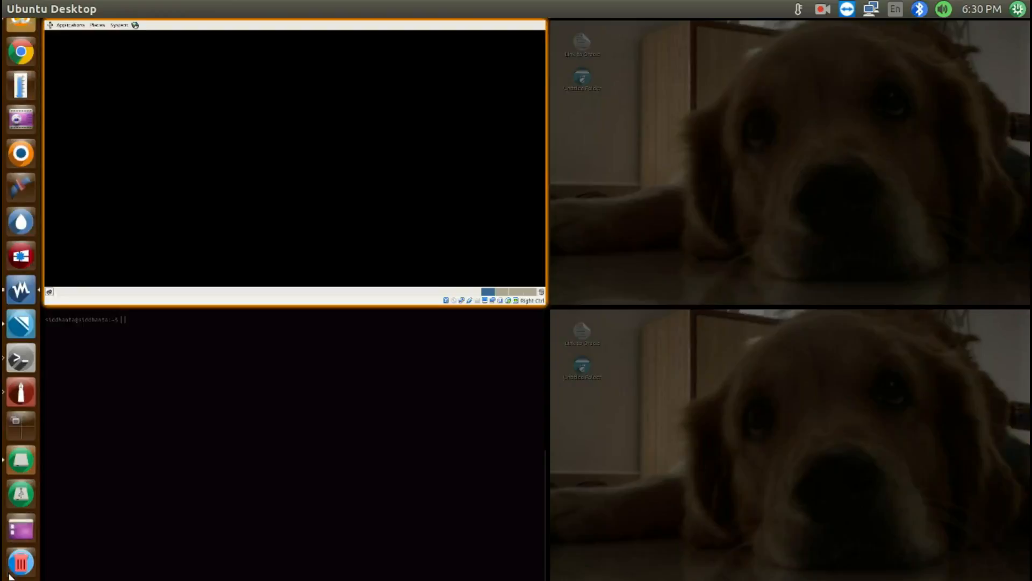
left_click_drag(258, 217, 724, 194)
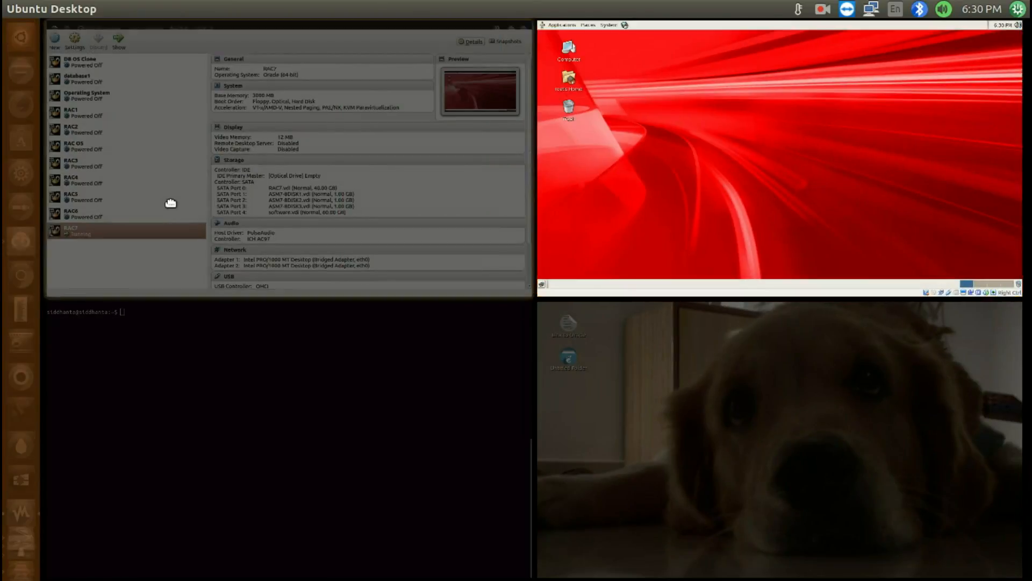
double_click(169, 203)
mouse_move(1030, 1)
left_click(295, 170)
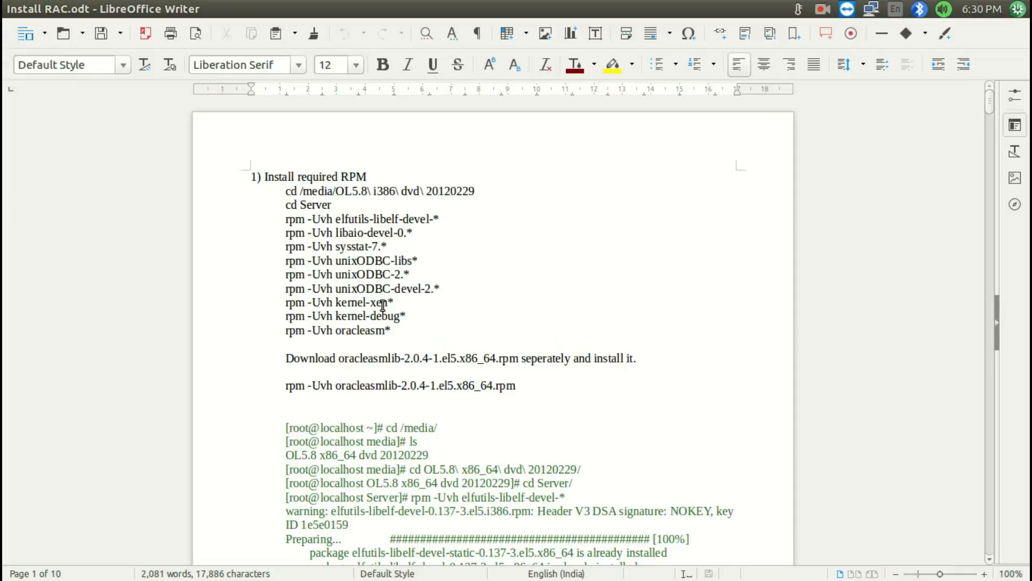
key("super+s")
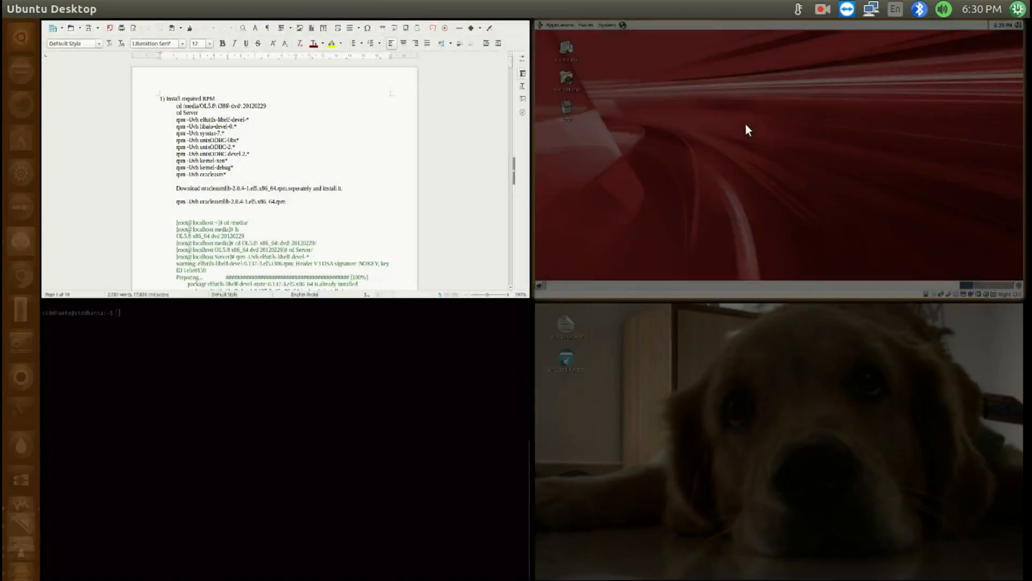
left_click(745, 124)
left_click(214, 232)
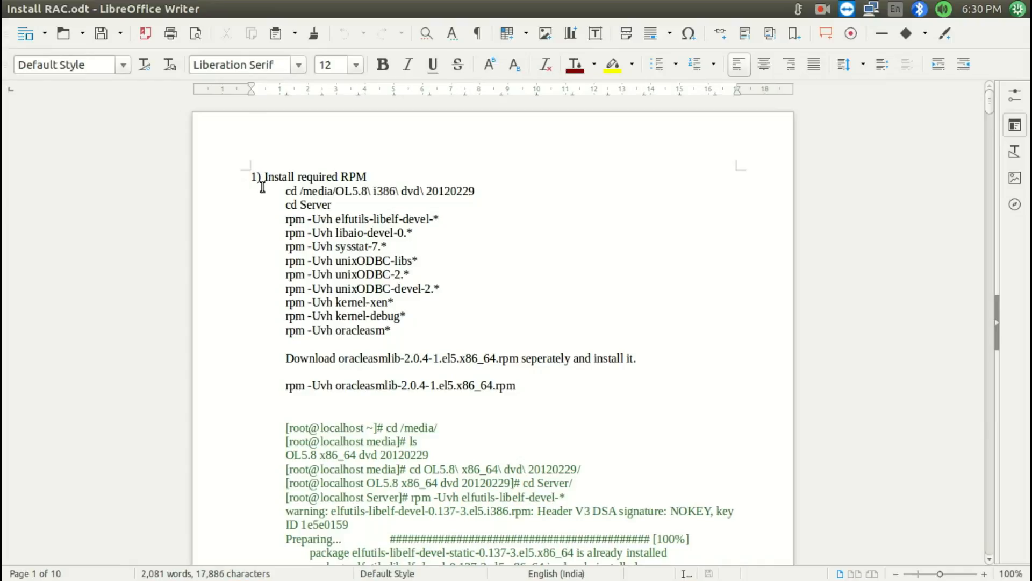
Switch to the RAC7 guest desktop in VirtualBox and open a terminal there
key("super+s")
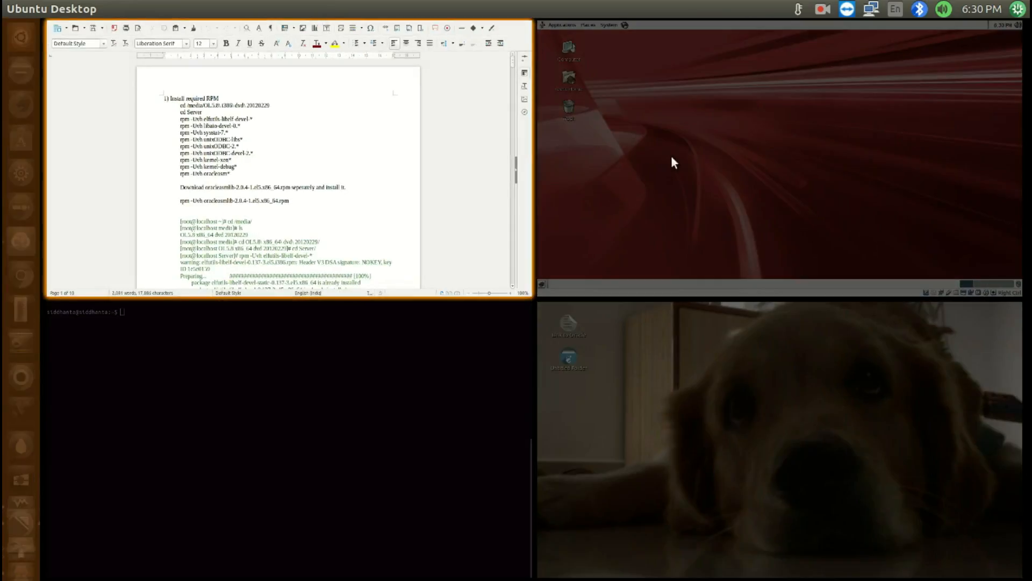
left_click(670, 156)
left_click(54, 28)
mouse_move(81, 49)
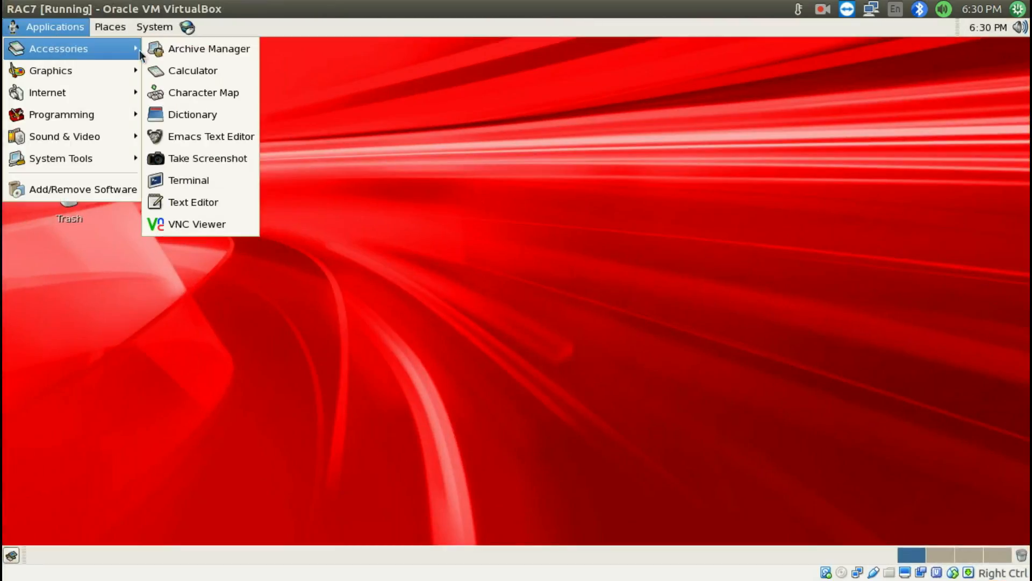
left_click(211, 182)
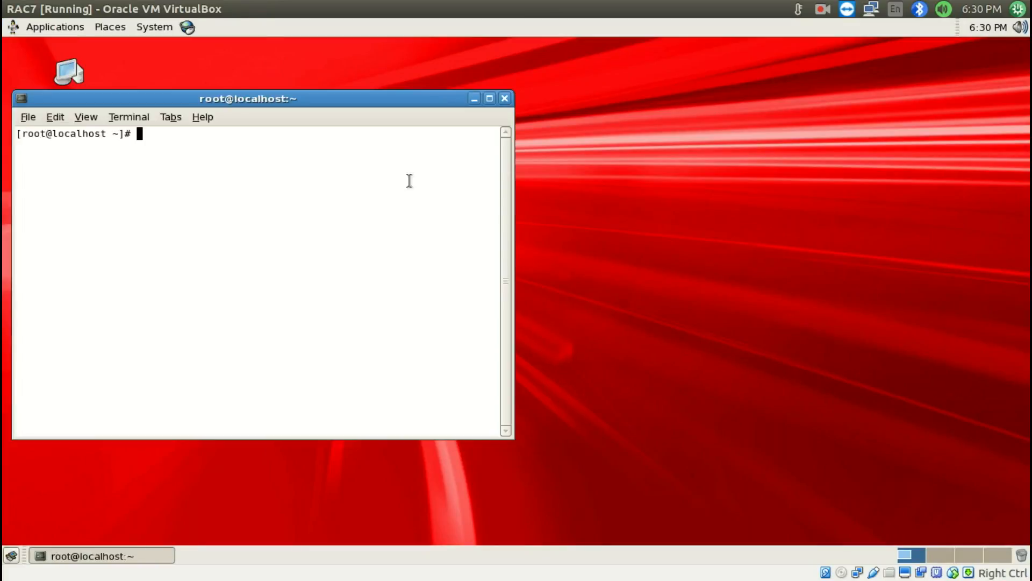
Switch to Install RAC.odt in LibreOffice Writer and review the DVD media path and rpm commands under Install required RPM
key("super+s")
left_click(264, 256)
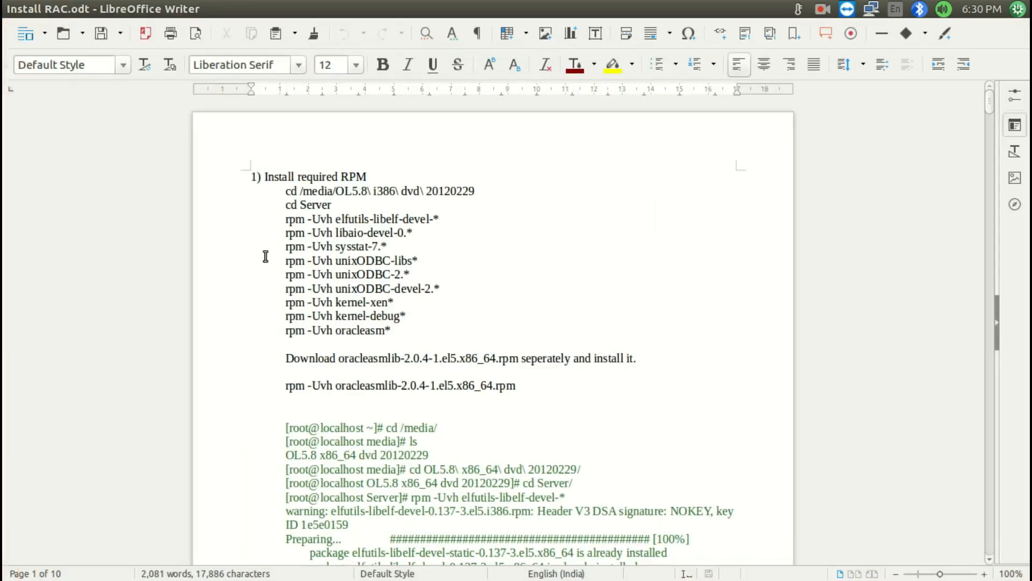
double_click(286, 192)
left_click_drag(517, 190, 338, 194)
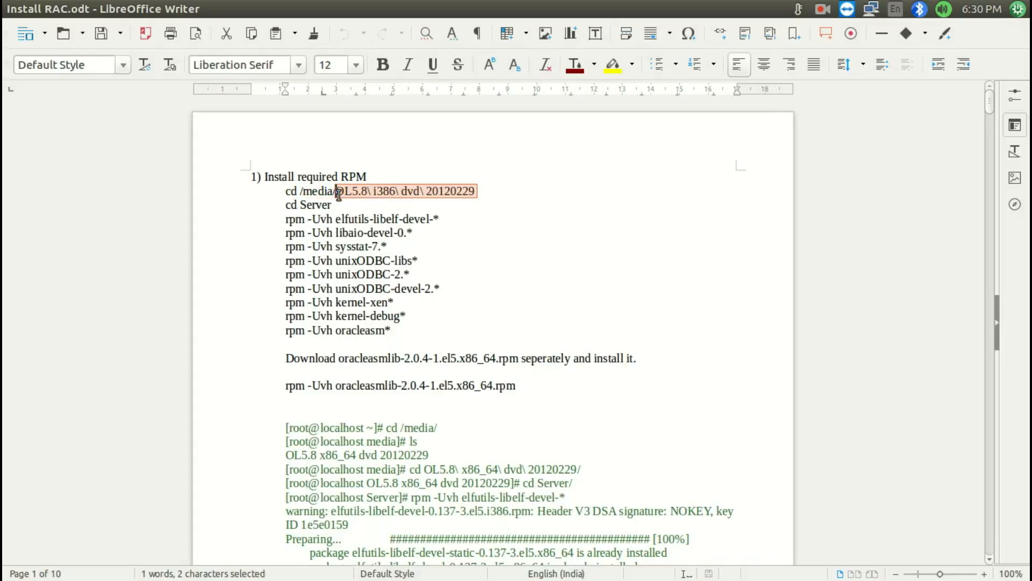
left_click(338, 194)
left_click_drag(285, 220, 479, 318)
left_click(480, 320)
Return to the RAC7 guest, insert V31120-01.iso into its optical drive, and close the disc's folder window
key("super+s")
left_click(696, 123)
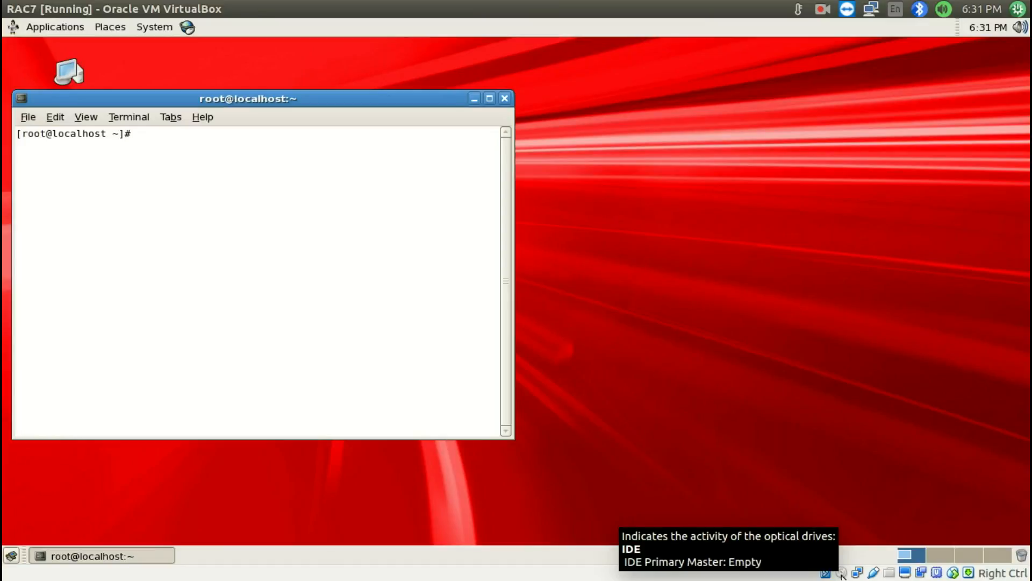
right_click(842, 574)
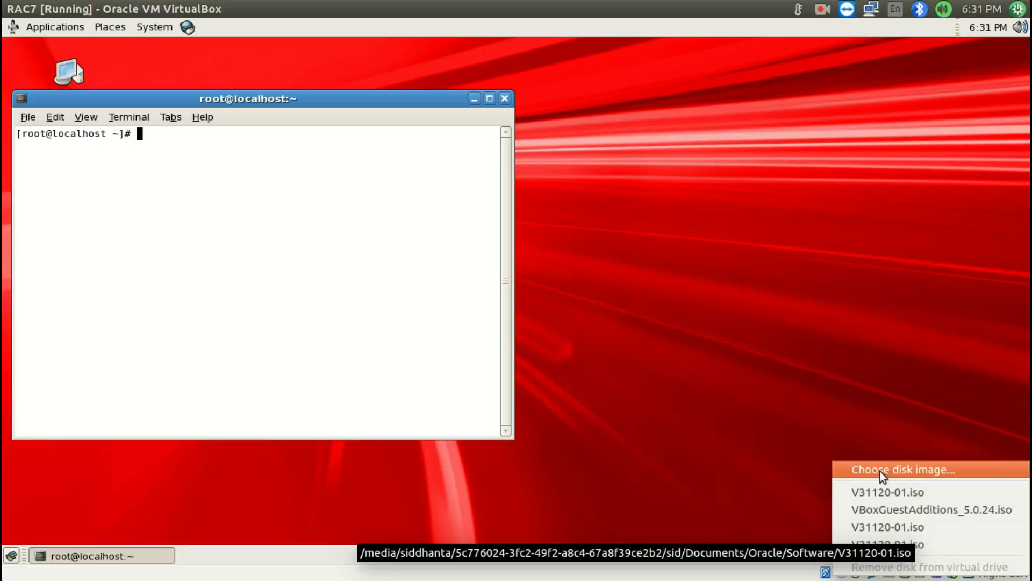
left_click(901, 527)
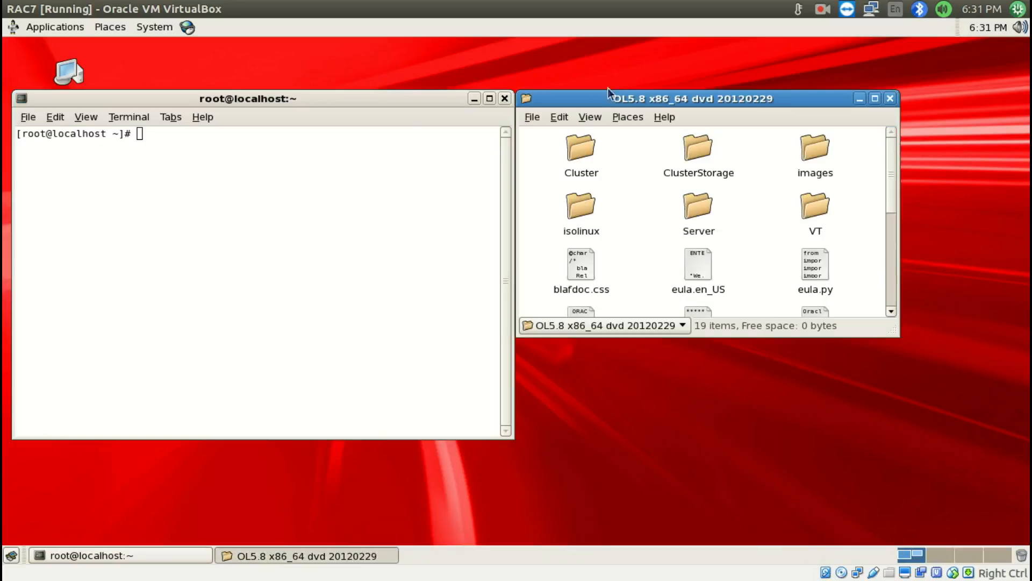
left_click(890, 99)
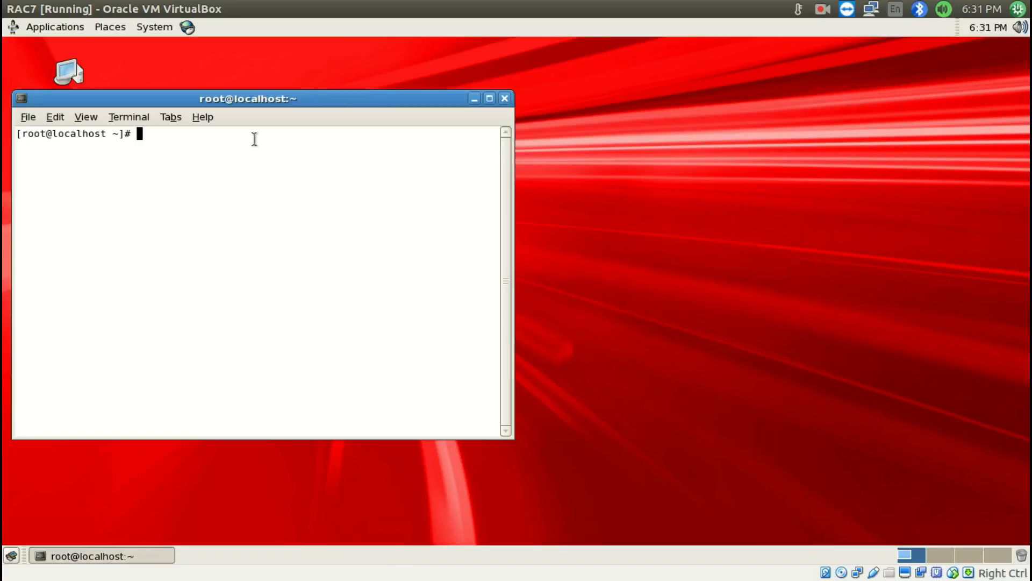
List the contents of /media in the terminal and change into the Server directory of OL5.8 x86_64 dvd 20120229
type("cd /media/")
key("Return")
type("ls")
key("Return")
type("cd O")
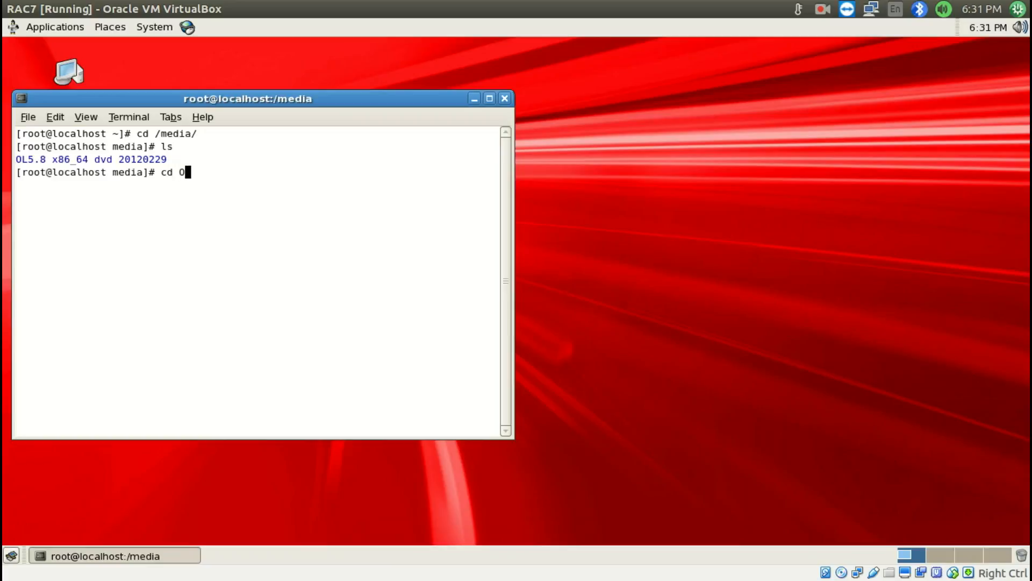
key("Tab")
key("Return")
type("cd Se")
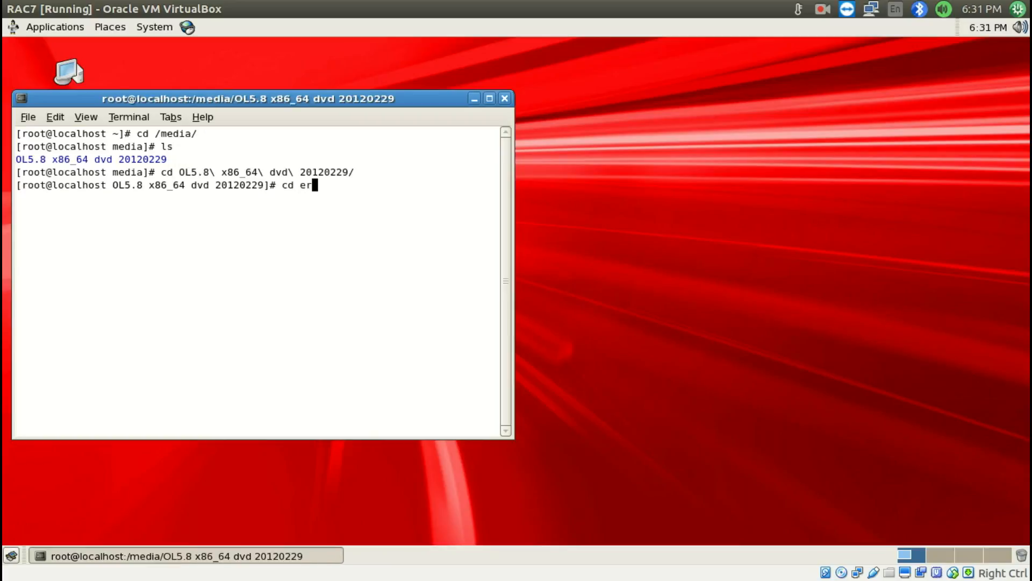
key("Tab")
key("Return")
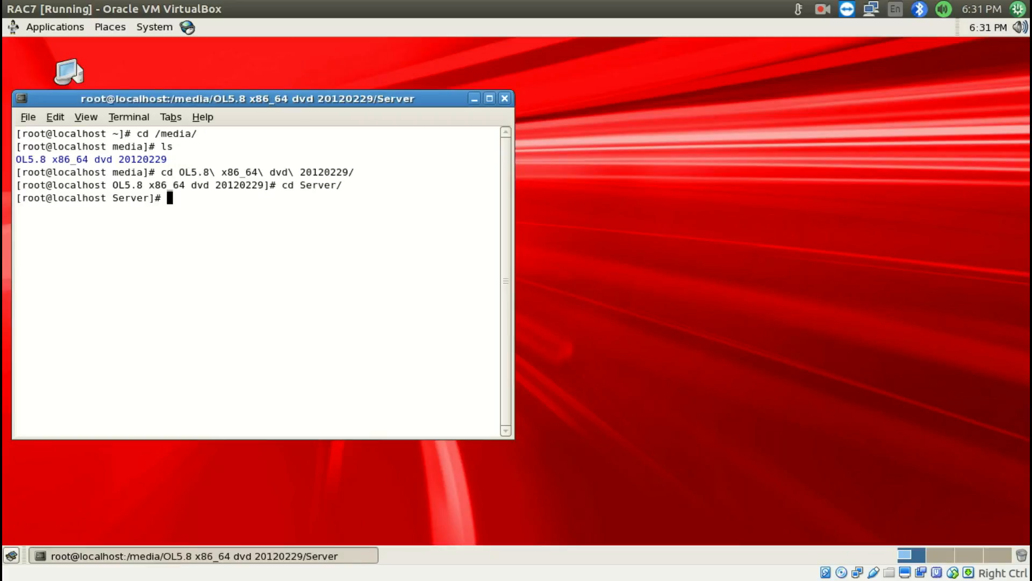
Maximize the guest terminal and run in it the rpm -Uvh commands copied from Install RAC.odt, from elfutils-libelf-devel-* through oracleasm*
left_click(489, 98)
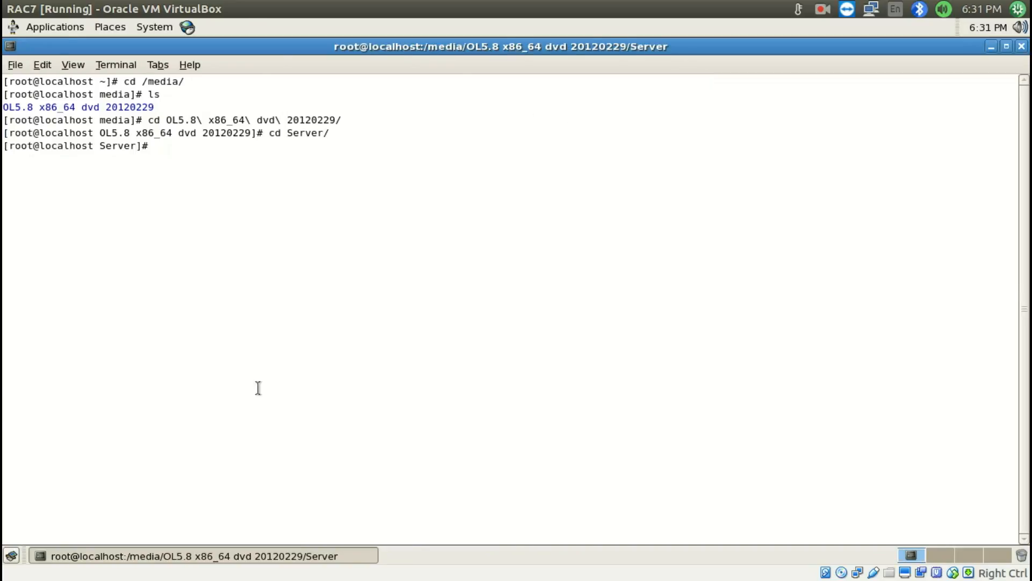
key("super+s")
left_click(296, 185)
left_click_drag(286, 209, 405, 325)
left_click(347, 208)
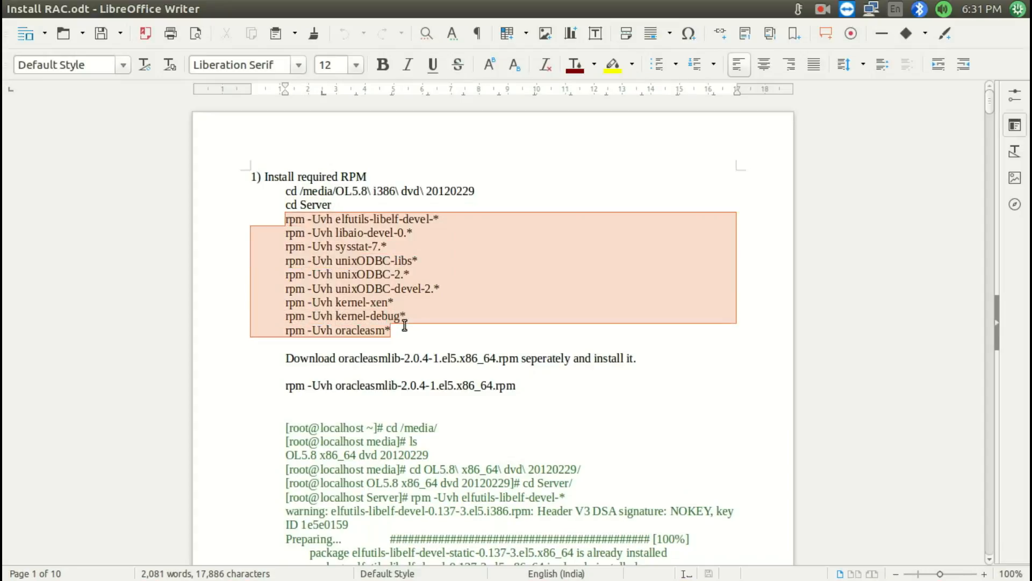
key("super+s")
left_click(615, 173)
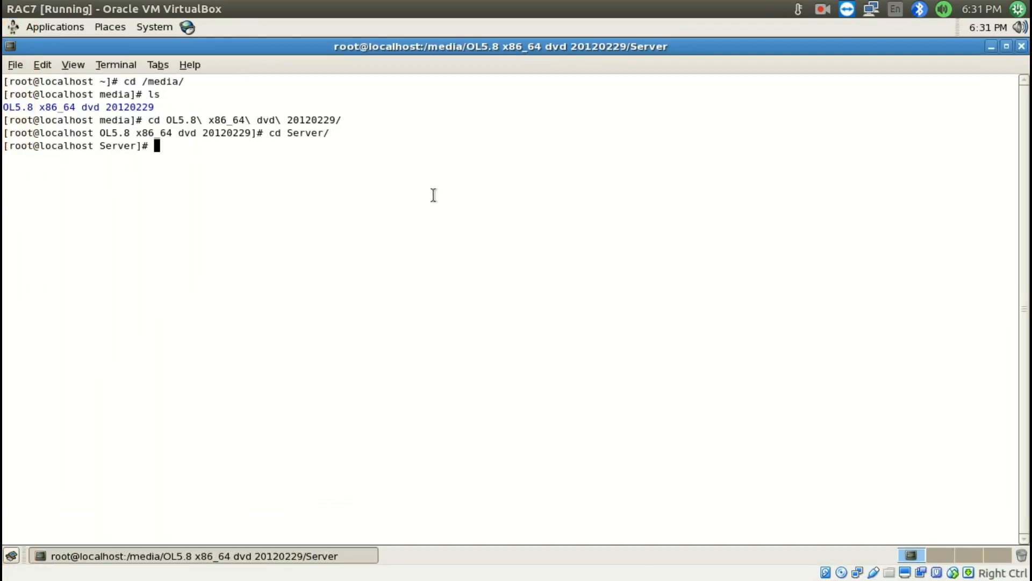
key("ctrl+shift+v")
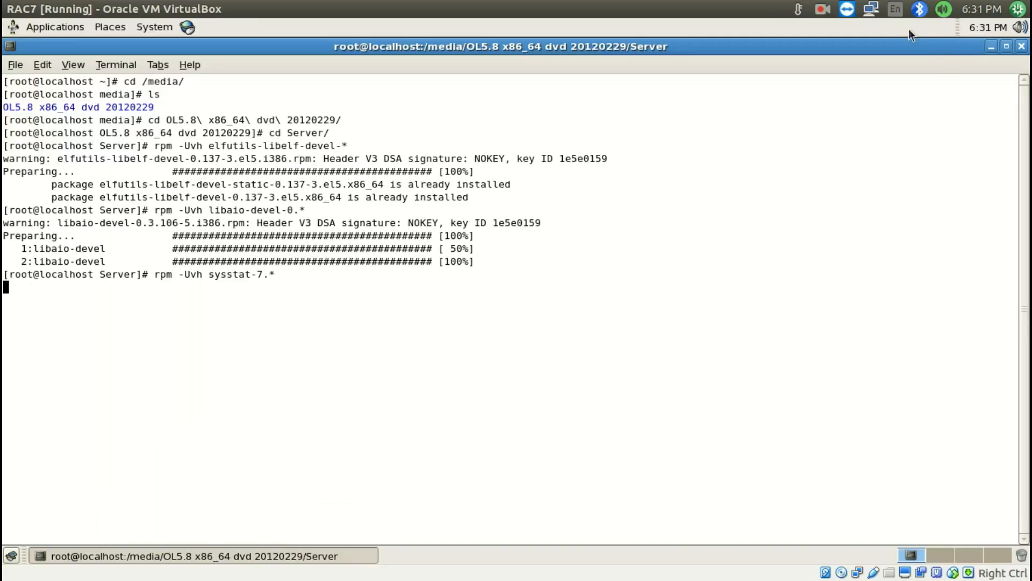
left_click(941, 11)
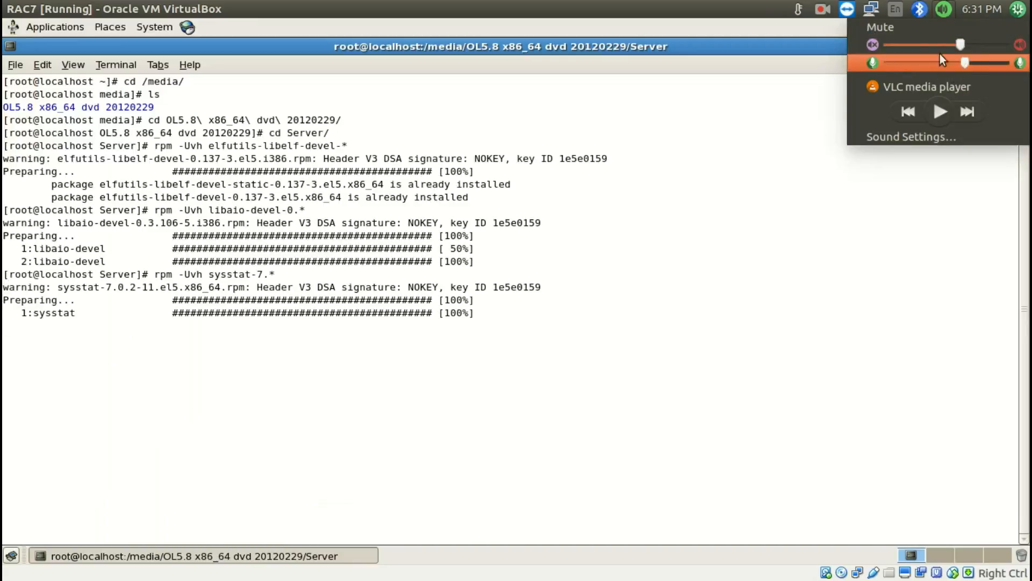
left_click(818, 10)
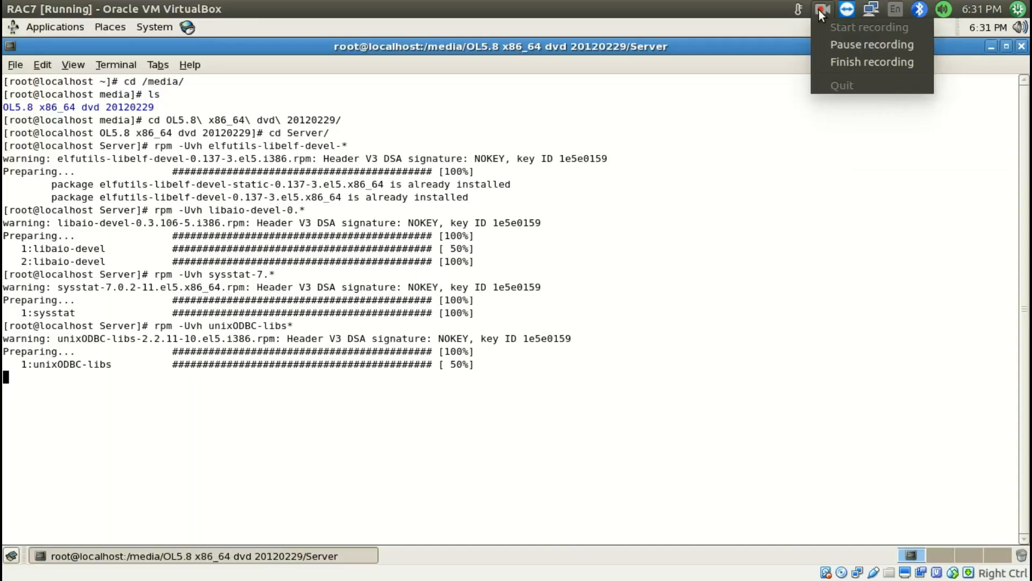
left_click(837, 45)
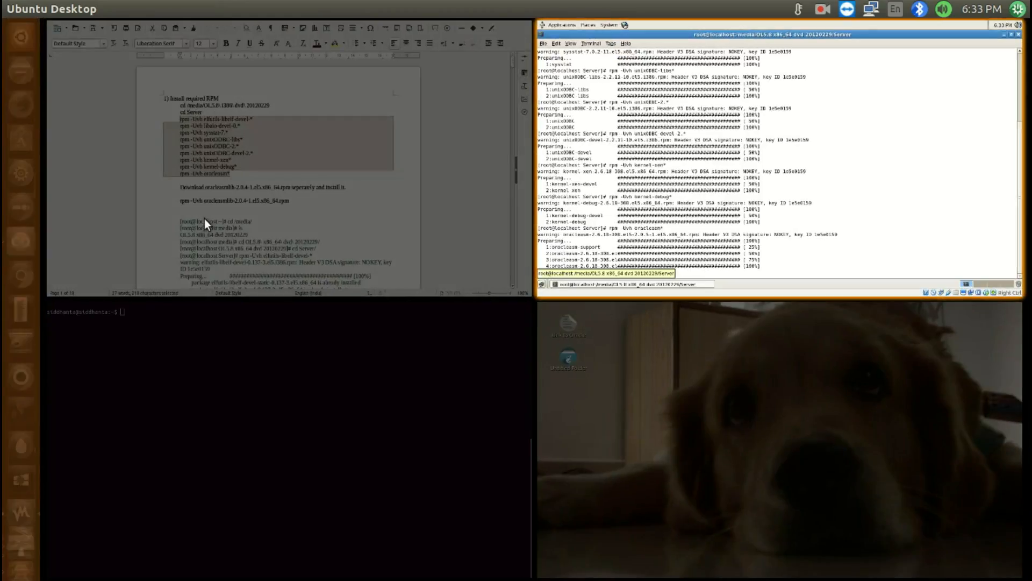
Review the note on downloading and installing oracleasmlib-2.0.4-1.el5.x86_64.rpm in Install RAC.odt, and return to the RAC7 terminal
left_click(204, 219)
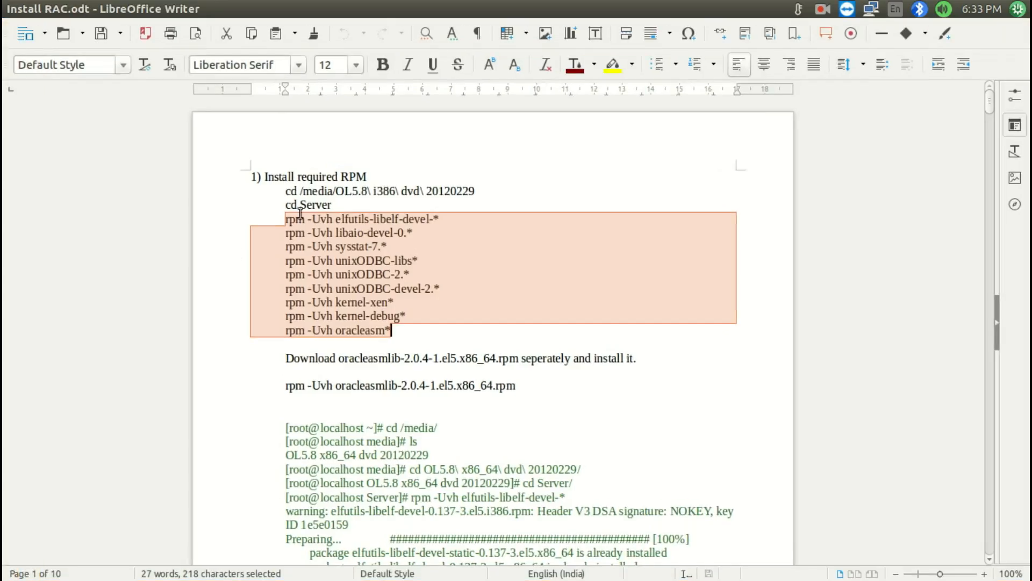
scroll(265, 269, "down", 3)
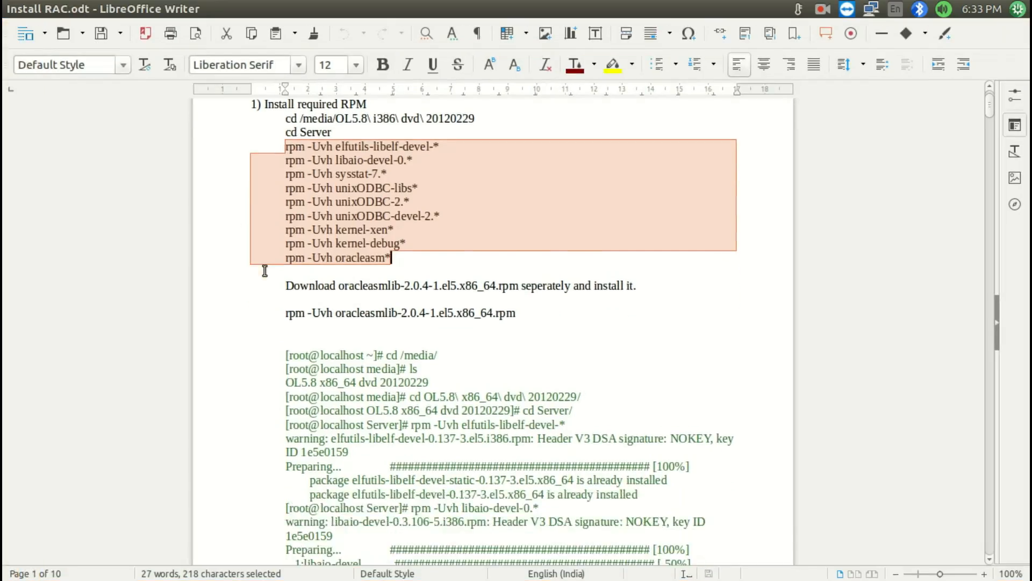
left_click(287, 290)
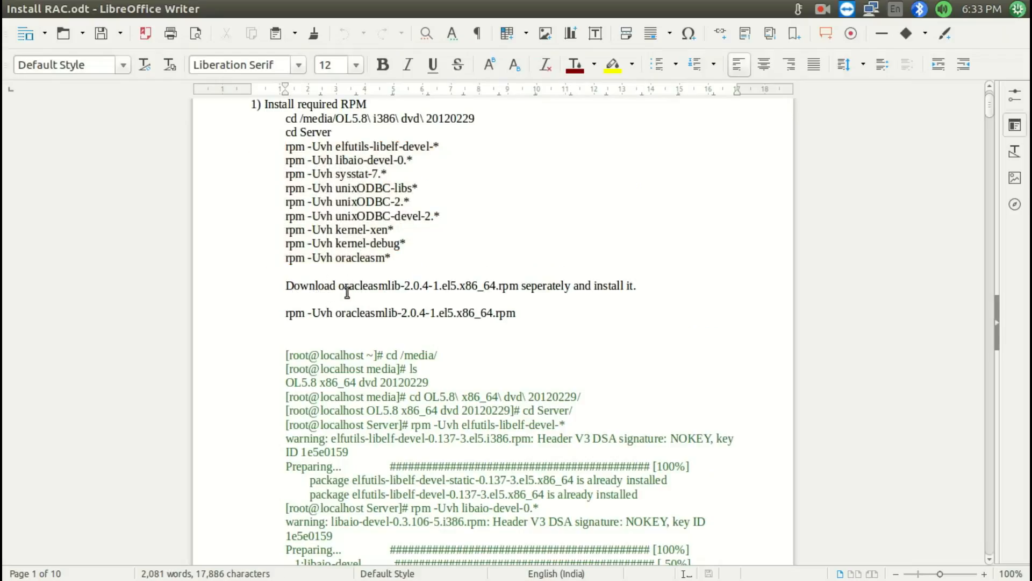
left_click_drag(341, 286, 517, 285)
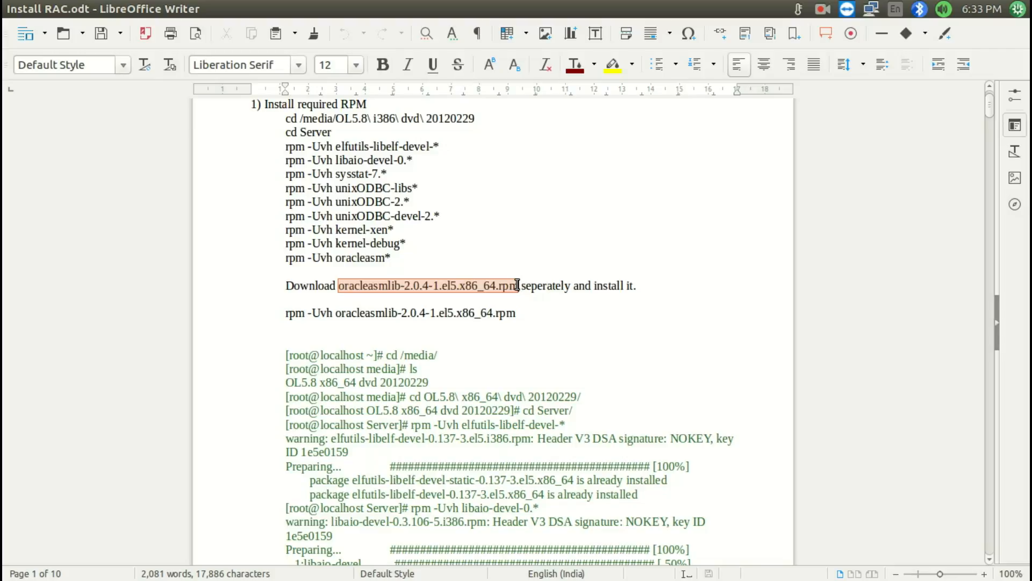
key("super+s")
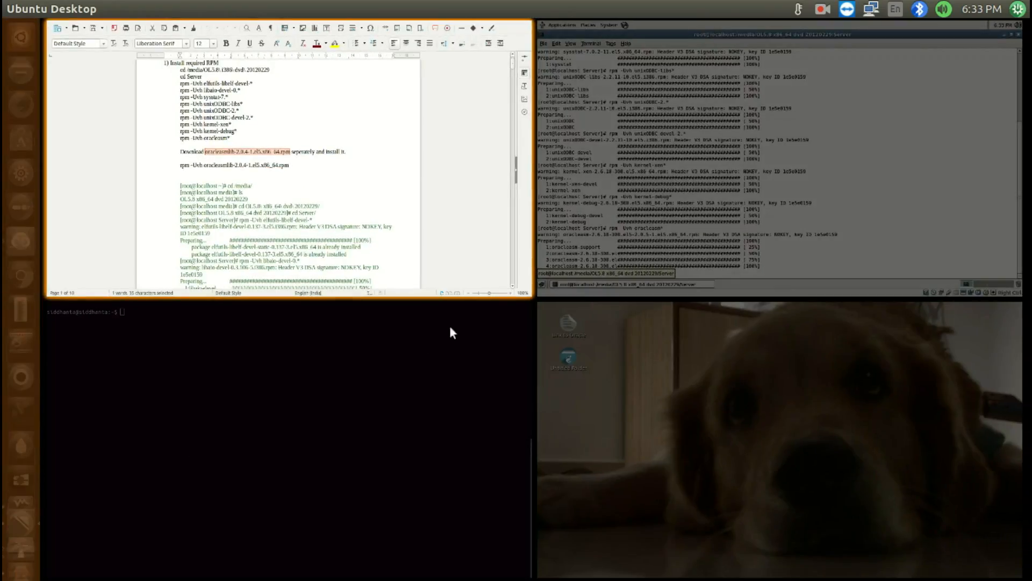
left_click(676, 128)
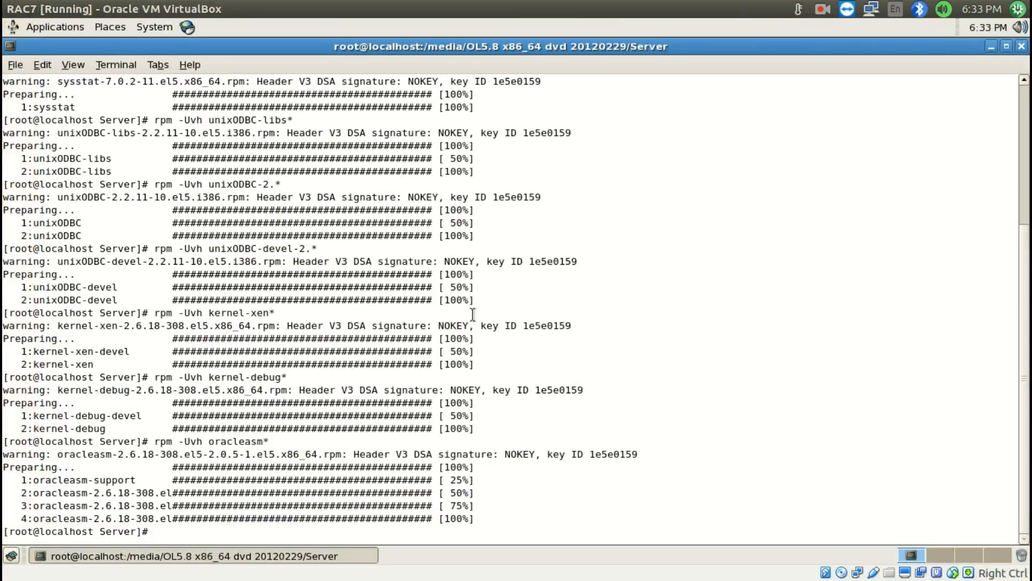
Check the disks attached to RAC7 in the VirtualBox Manager's storage overview and return to the guest terminal
mouse_move(2, 579)
double_click(250, 281)
mouse_move(1031, 1)
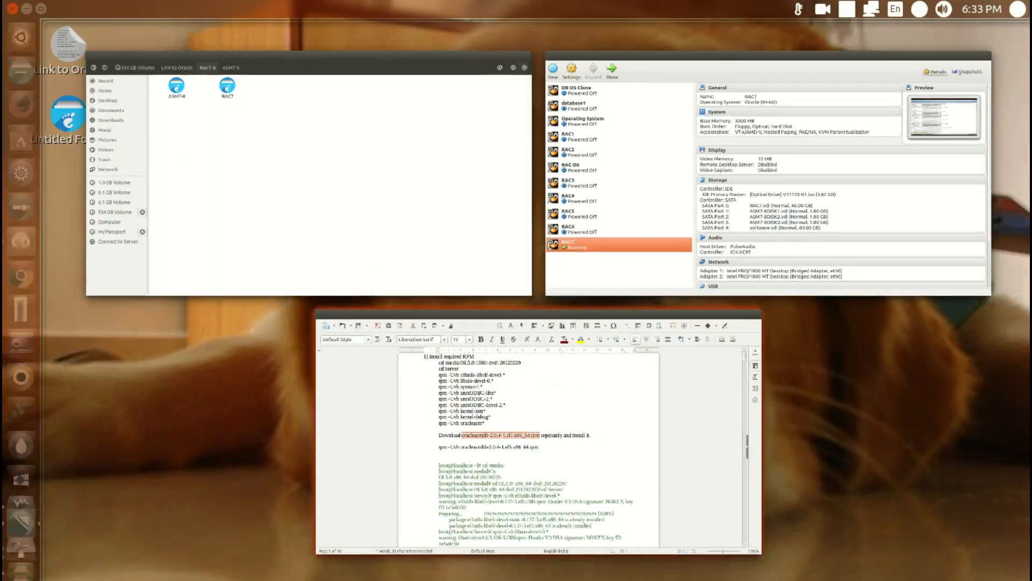
left_click(692, 252)
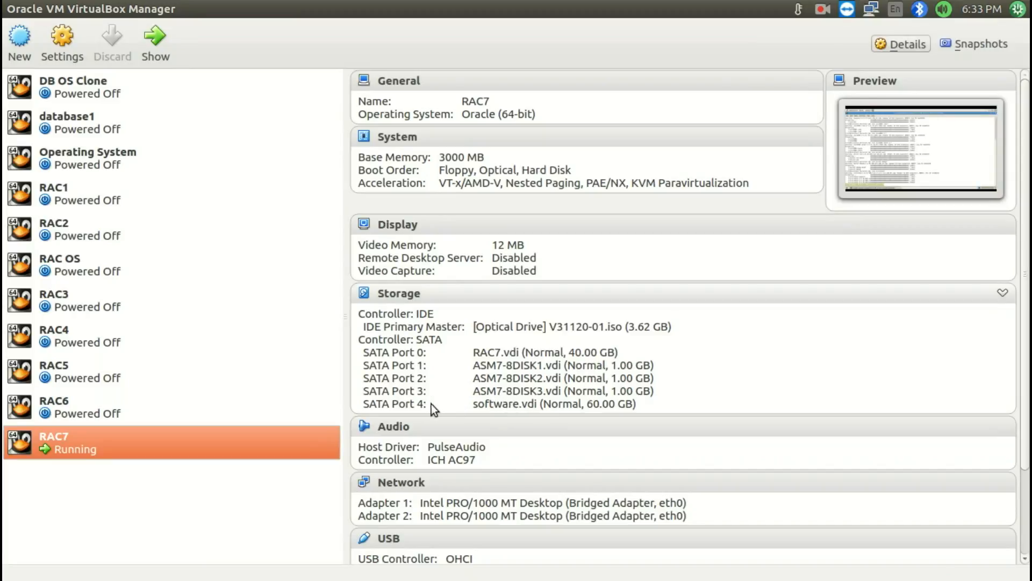
mouse_move(1030, 1)
left_click(753, 95)
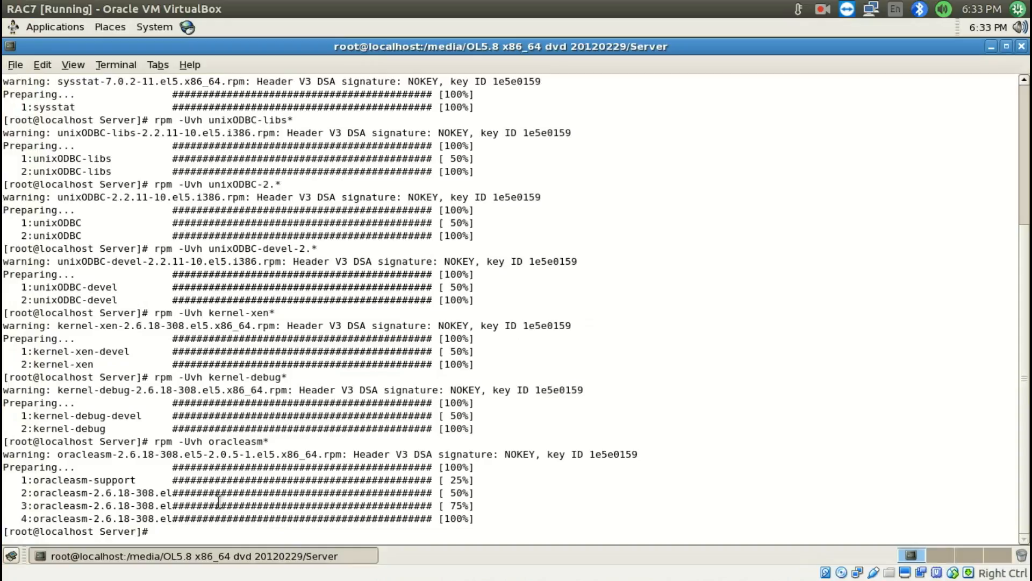
type("mount ")
type("/")
type("dev")
type("dev/s")
type("de1 ")
type("/")
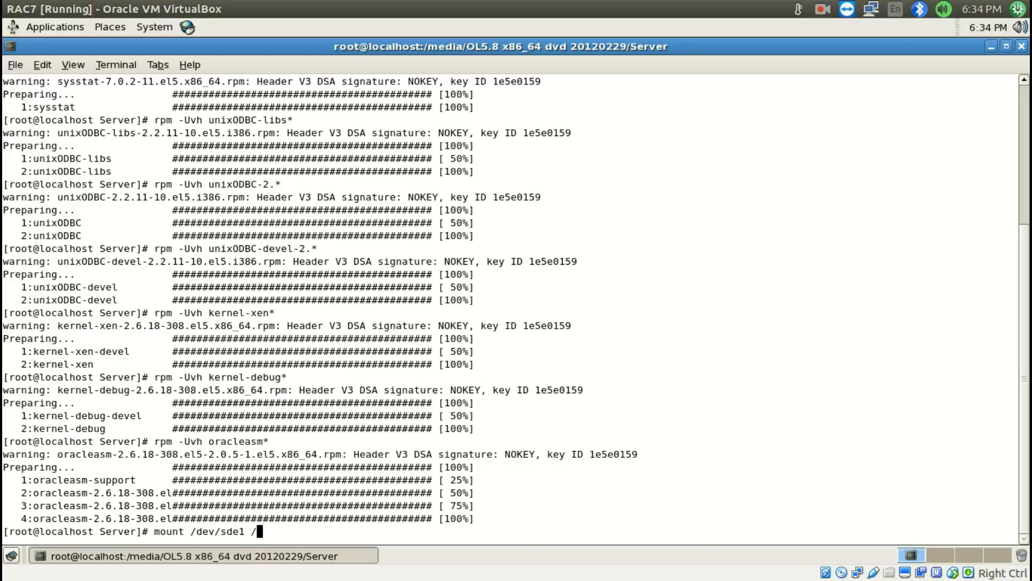
type("mnt/so")
key("BackSpace")
key("BackSpace")
key("BackSpace")
key("BackSpace")
key("BackSpace")
key("BackSpace")
key("BackSpace")
key("BackSpace")
key("BackSpace")
key("BackSpace")
key("BackSpace")
key("BackSpace")
key("BackSpace")
key("BackSpace")
key("BackSpace")
key("BackSpace")
key("BackSpace")
key("BackSpace")
key("BackSpace")
key("BackSpace")
type("mkdir")
key("Return")
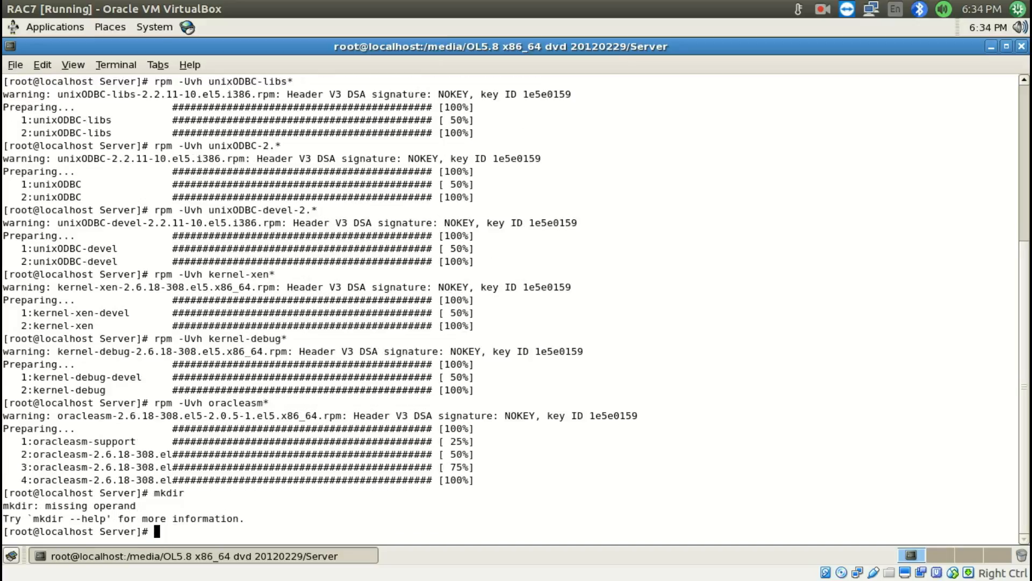
type("mkdir")
key("BackSpace")
key("BackSpace")
key("BackSpace")
key("BackSpace")
key("BackSpace")
key("BackSpace")
Change into /mnt in the guest terminal and create a directory named software there
type("cd /mnt/")
key("Return")
type("mkdir software")
key("Return")
Mount /dev/sde1 on /mnt/software/
type("mount /dev")
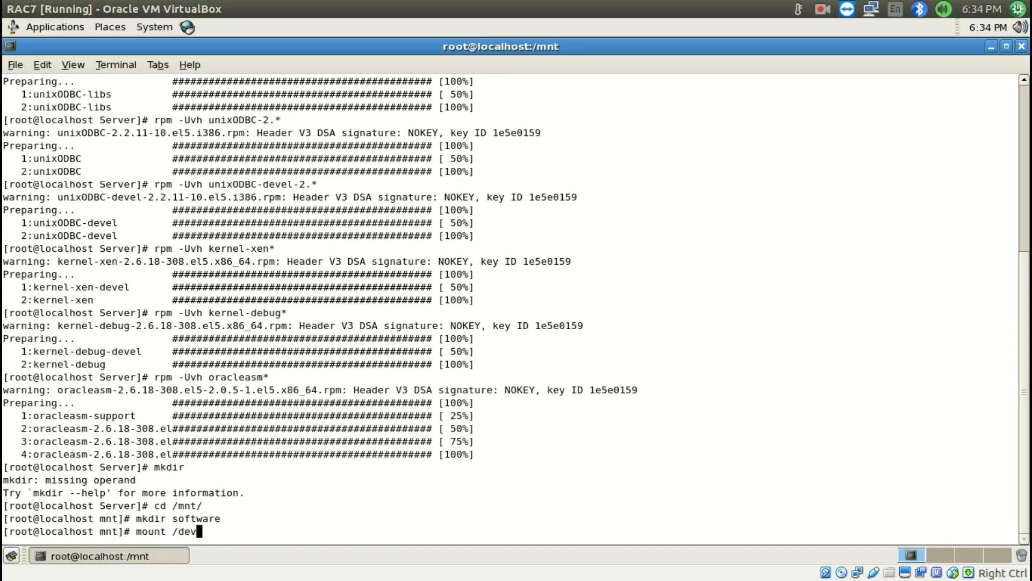
type("/sde1 /mnt/software/")
key("Return")
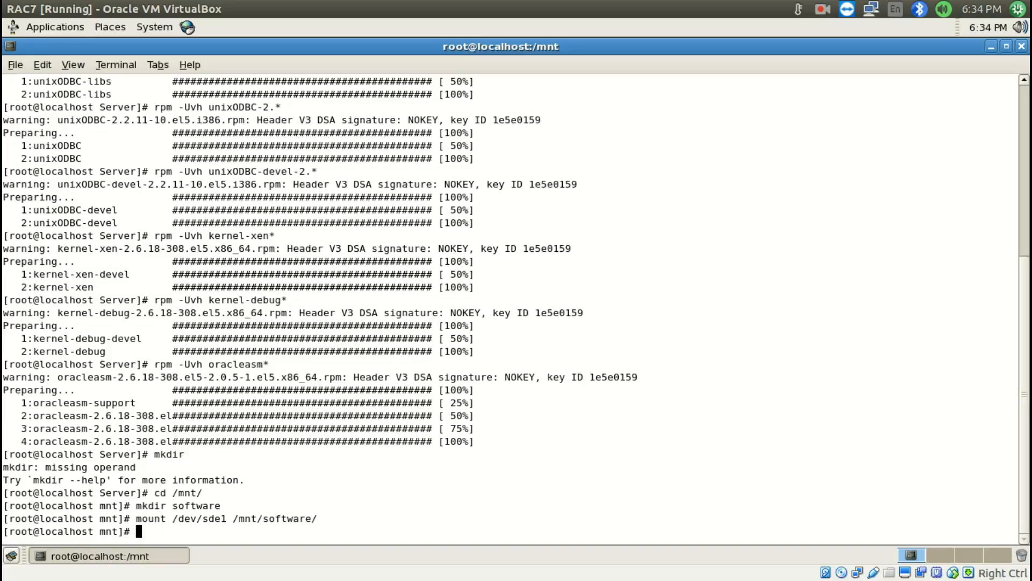
Change into the software directory and list its contents in long format with ls -ltr
type("cd software/")
key("Return")
type("ls -ltr")
key("Return")
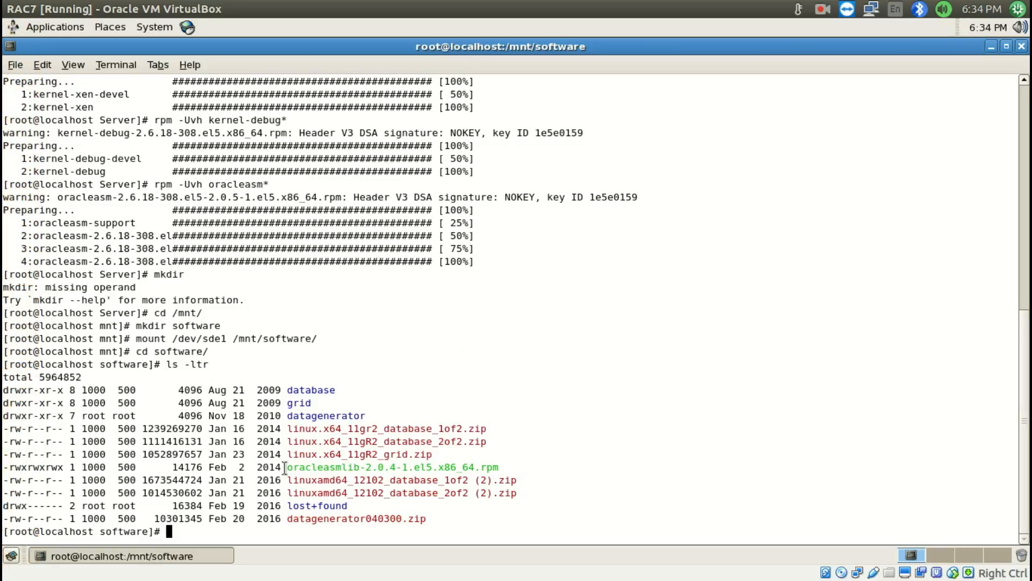
Install oracleasmlib-2.0.4-1.el5.x86_64.rpm with rpm -Uvh, using the file name copied from the directory listing
double_click(307, 466)
key("ctrl+c")
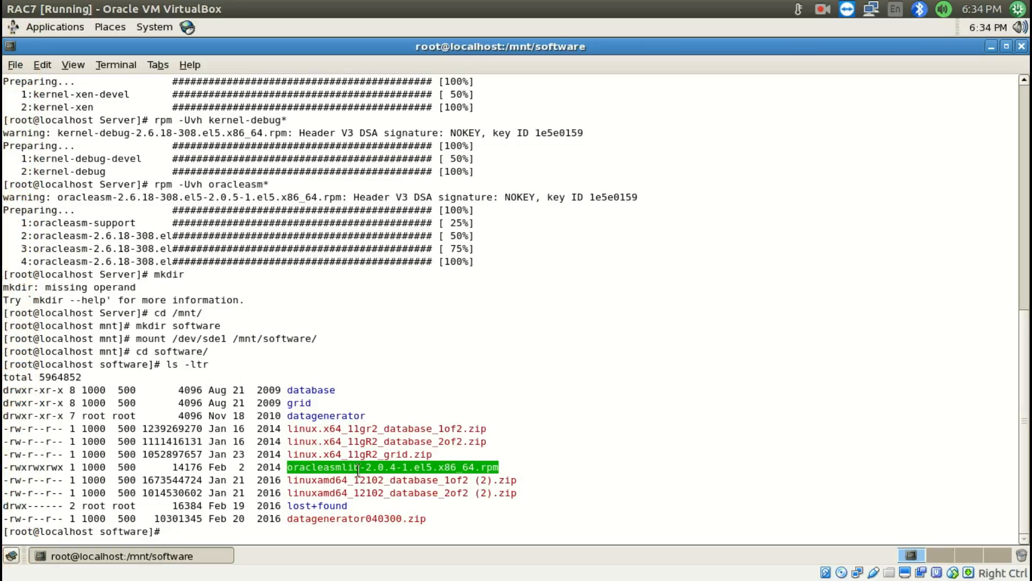
type("rpm -Uvh")
key("shift+Insert")
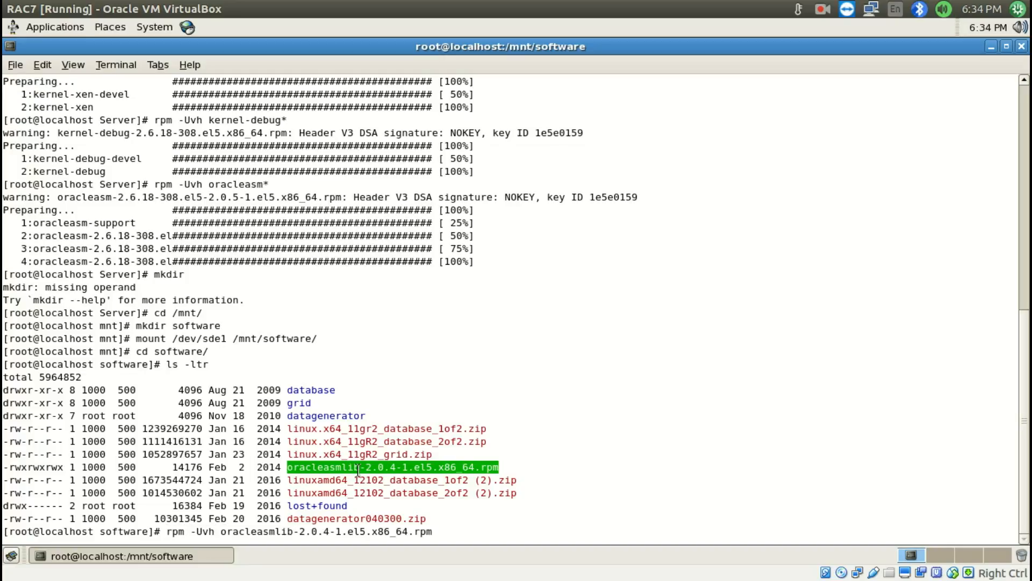
key("Return")
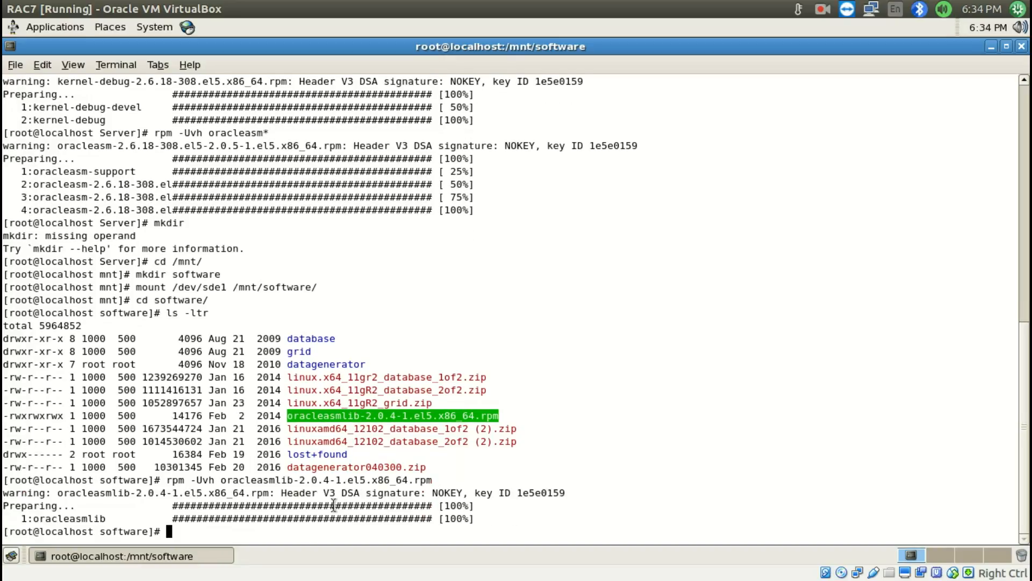
Switch from the guest through the host's workspaces and open windows to the VirtualBox Manager
left_click(370, 428)
key("super+s")
double_click(240, 225)
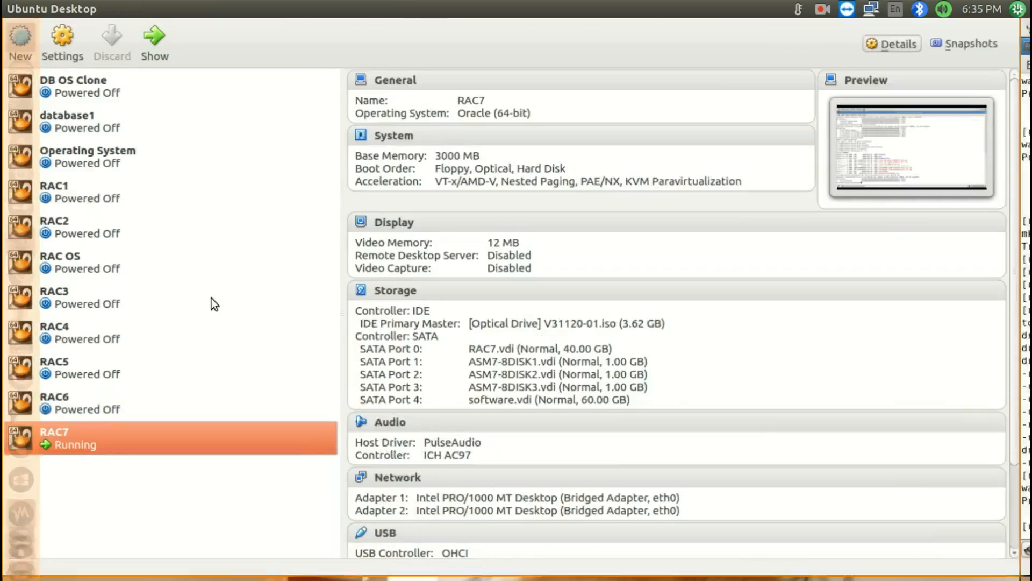
key("super+s")
double_click(371, 147)
key("super+w")
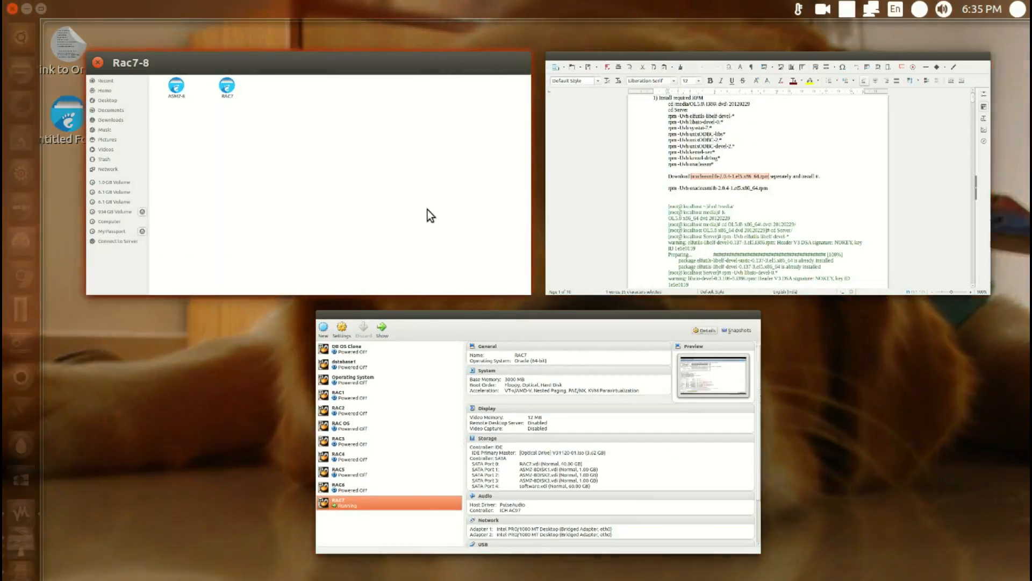
left_click(698, 177)
key("super+s")
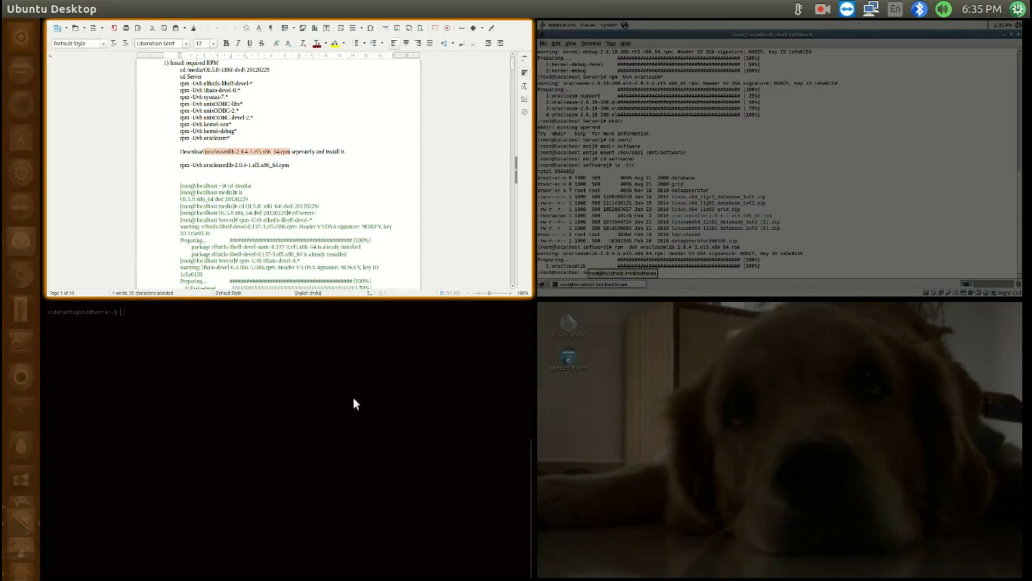
key("super+w")
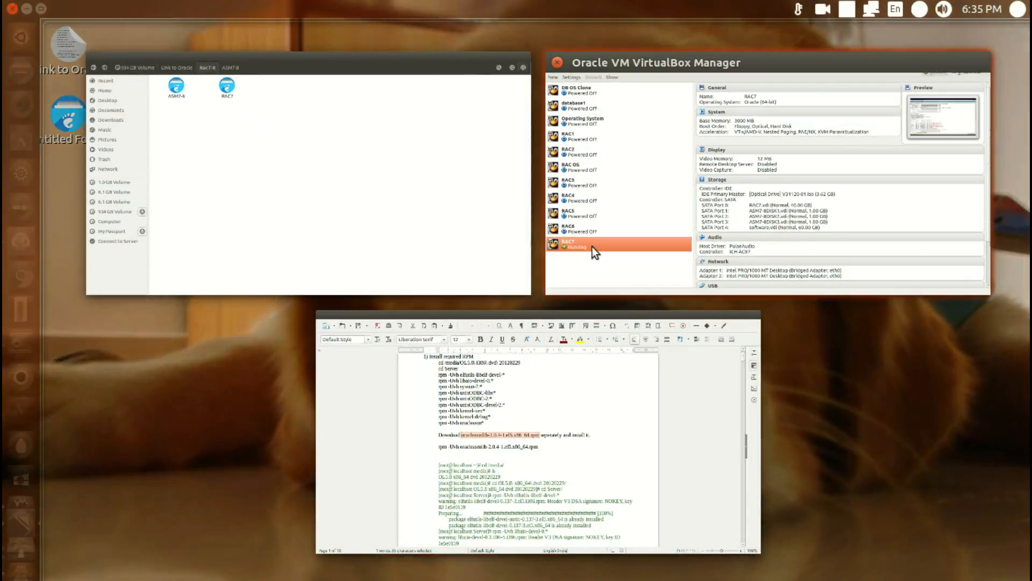
left_click(592, 247)
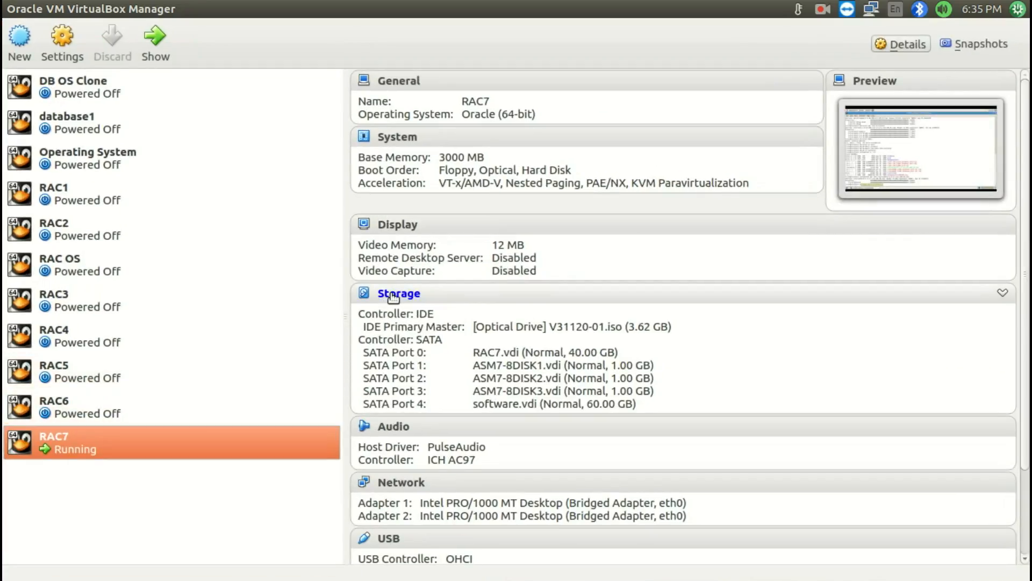
Examine V31120-01.iso under Controller: IDE in RAC7's storage settings, close the settings, and return to the guest terminal
left_click(393, 295)
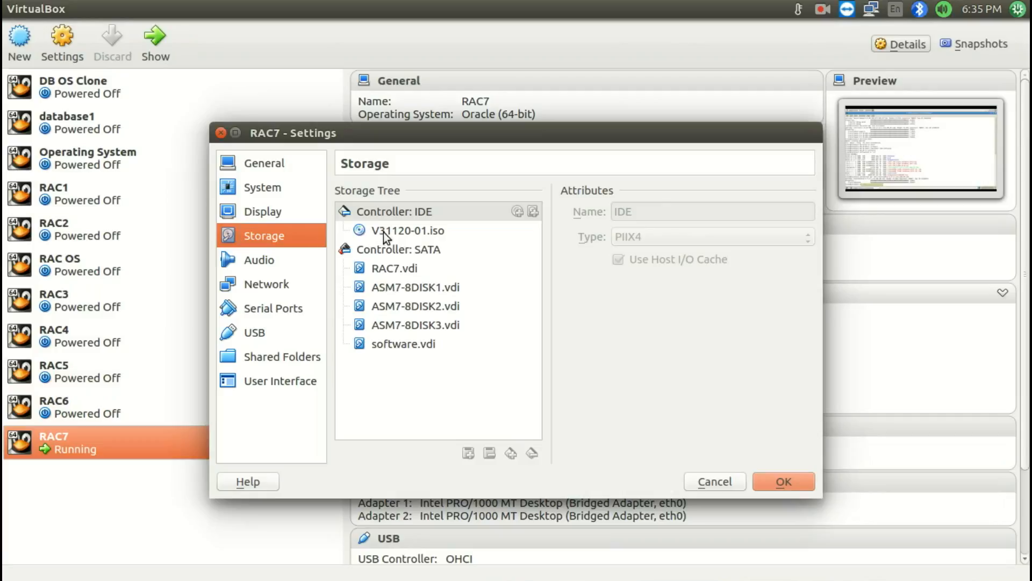
left_click(389, 213)
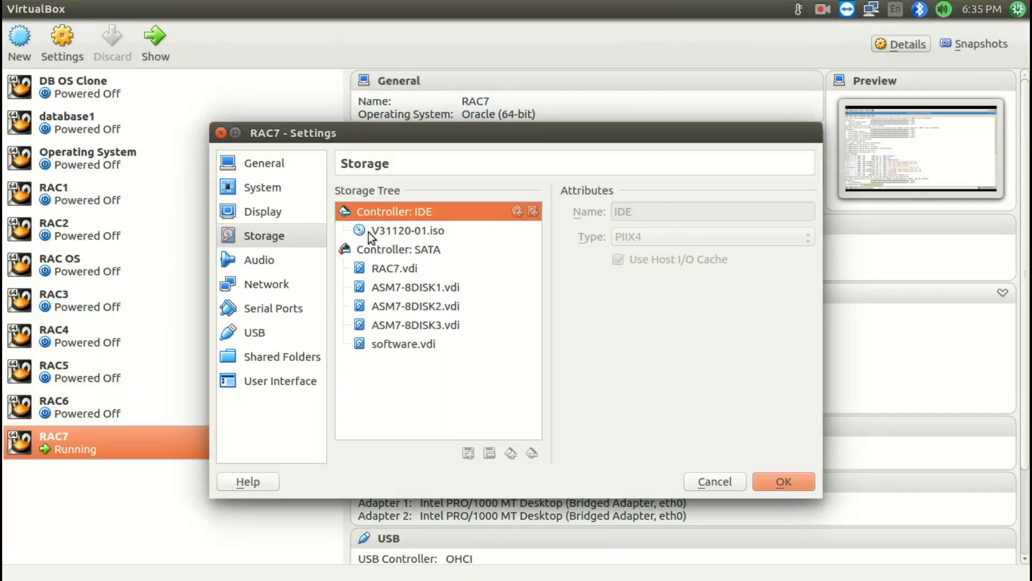
mouse_move(369, 232)
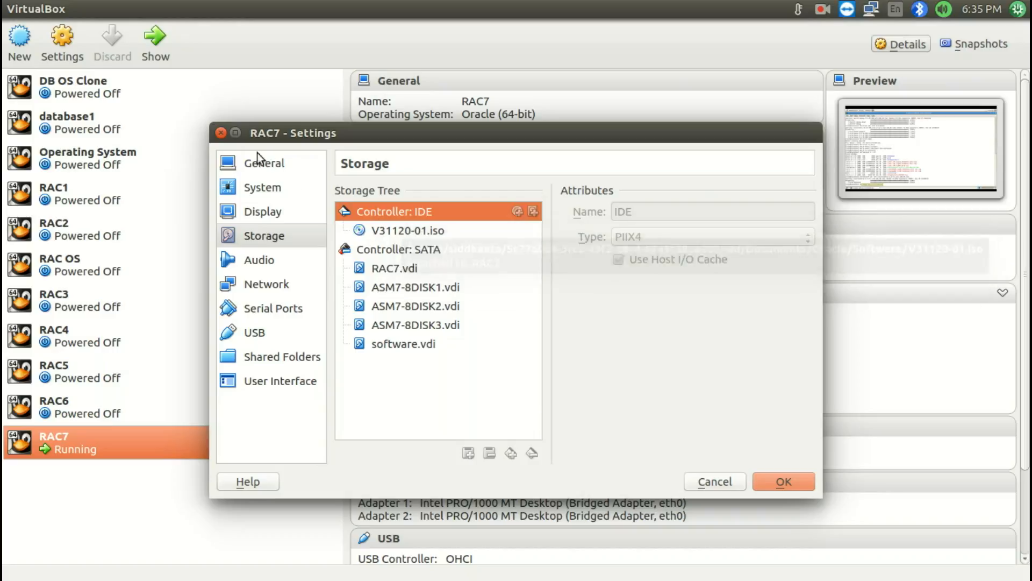
left_click(219, 134)
key("super+s")
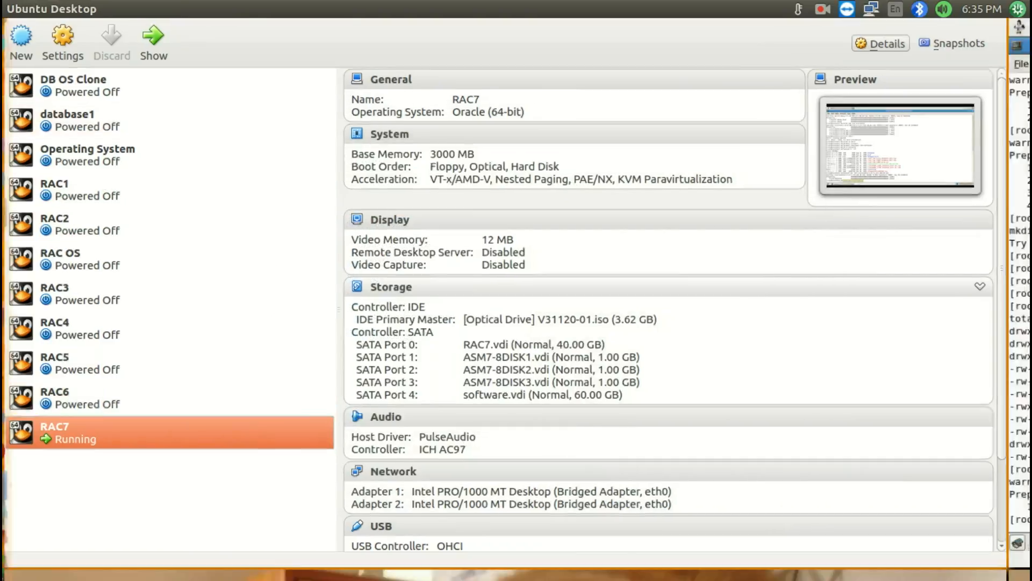
double_click(831, 88)
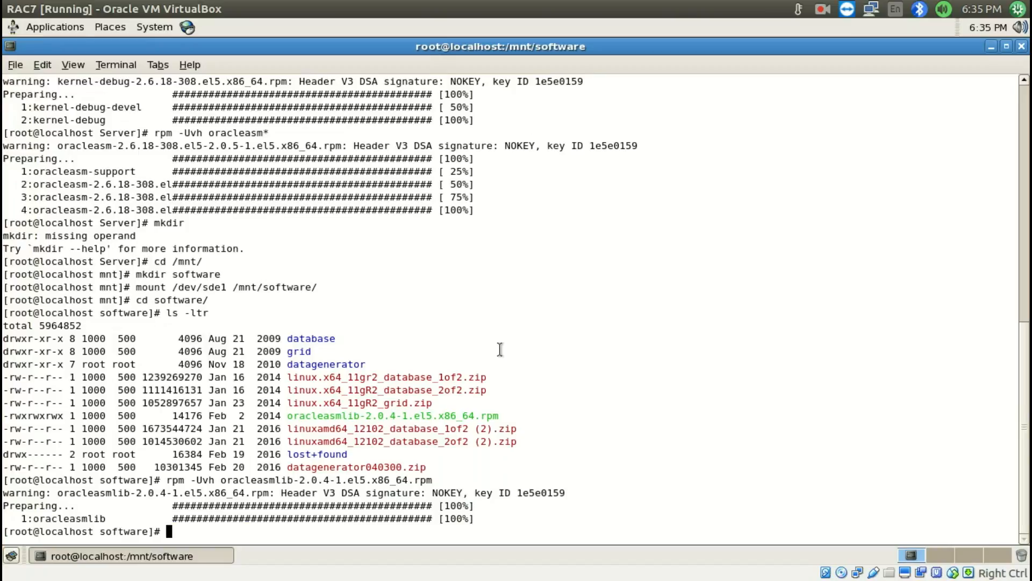
Switch to Install RAC.odt and find item 2, the /etc/fstab edit with the tmpfs size entry
key("super+s")
double_click(144, 289)
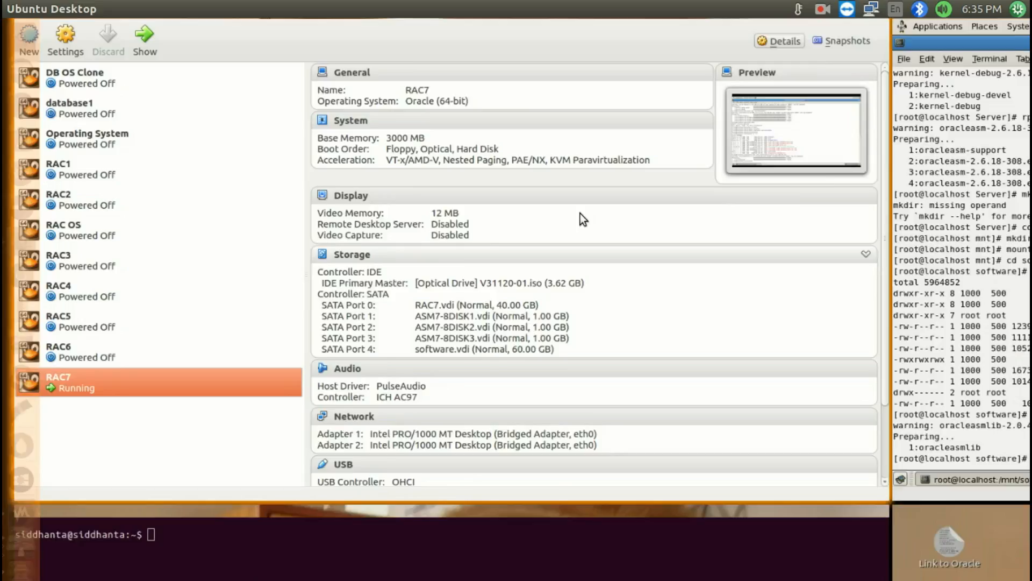
key("super+s")
double_click(687, 193)
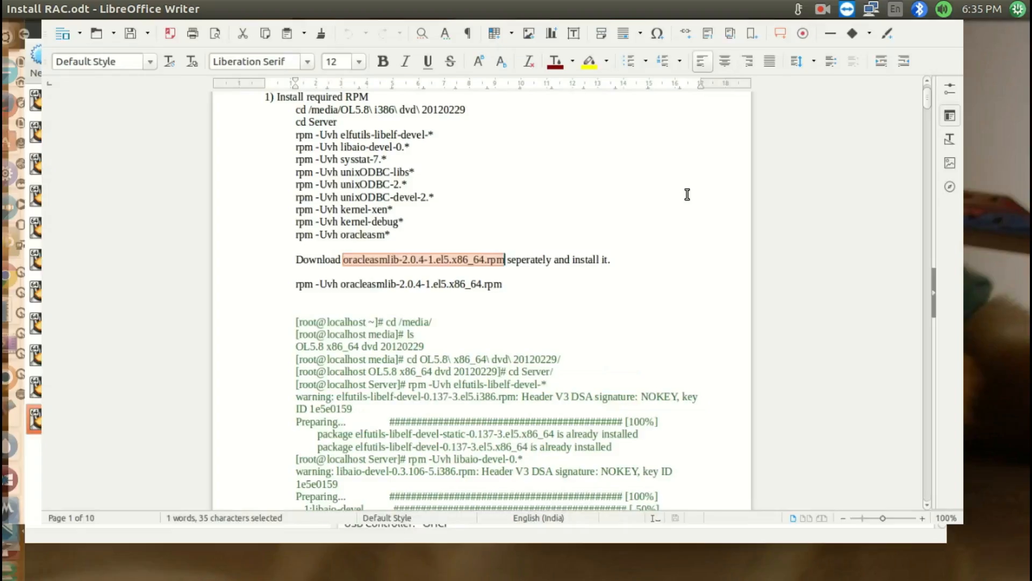
scroll(360, 277, "down", 7)
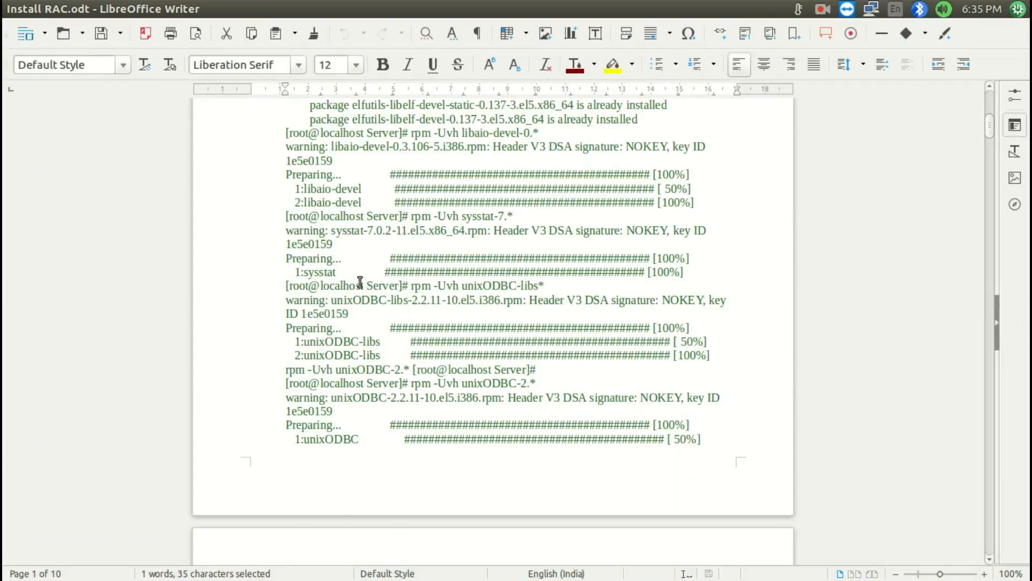
scroll(360, 282, "down", 15)
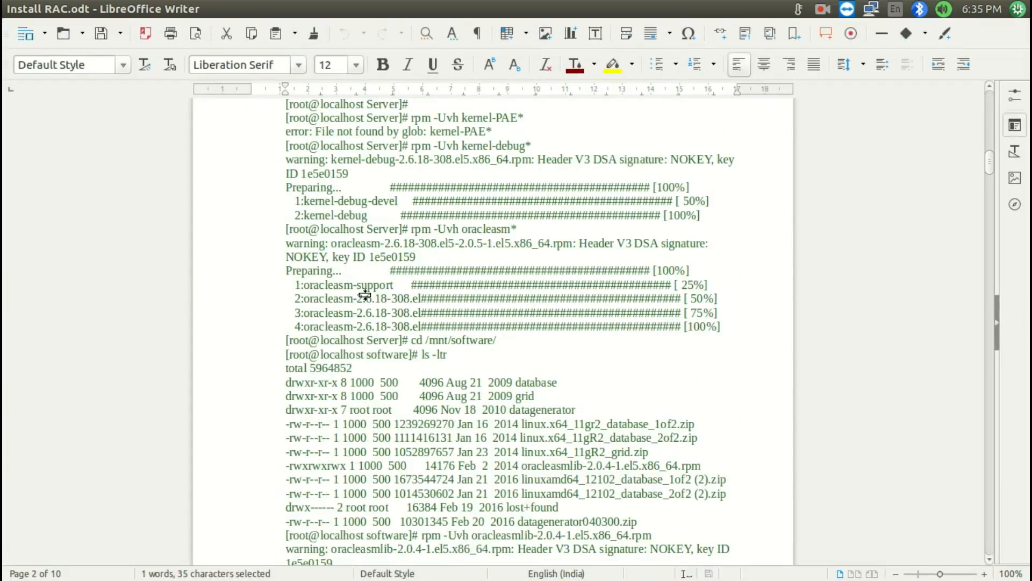
scroll(365, 295, "down", 12)
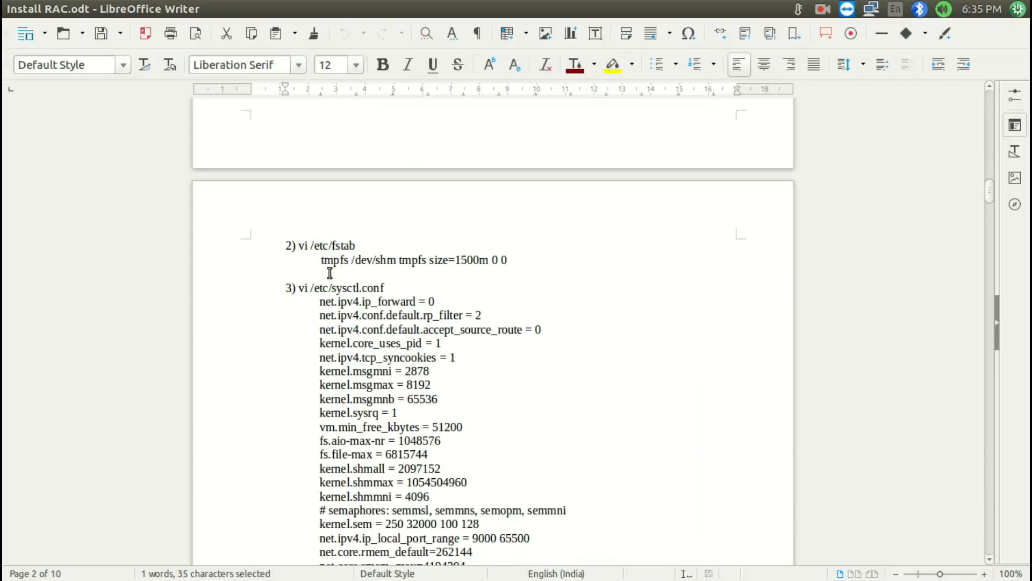
left_click_drag(300, 245, 354, 246)
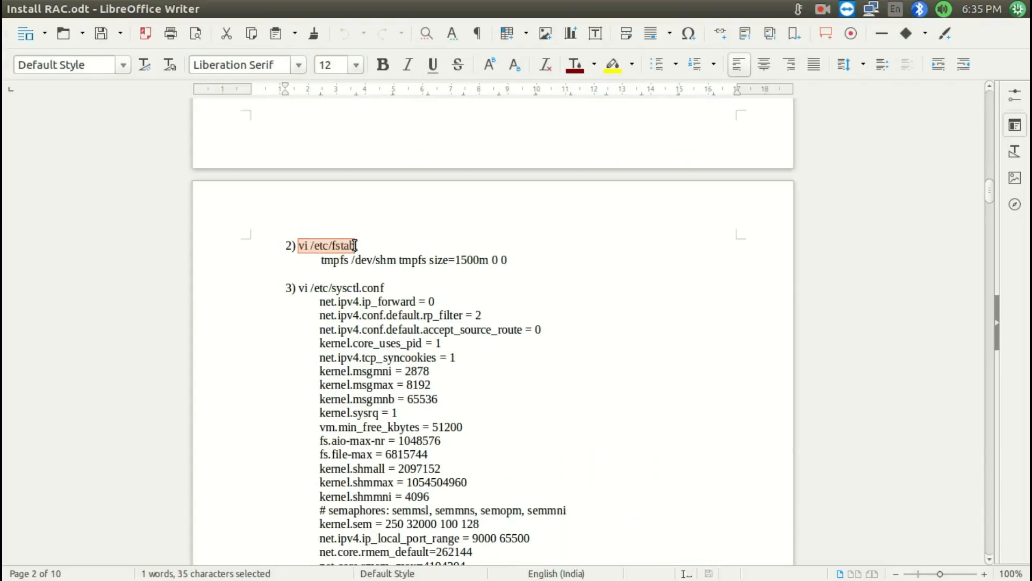
left_click(354, 245)
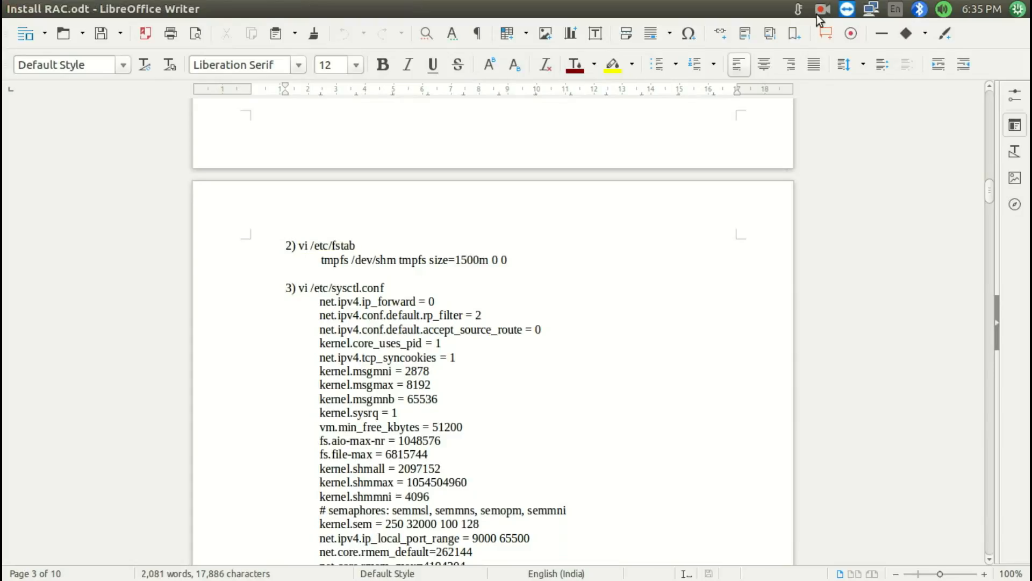
left_click(943, 9)
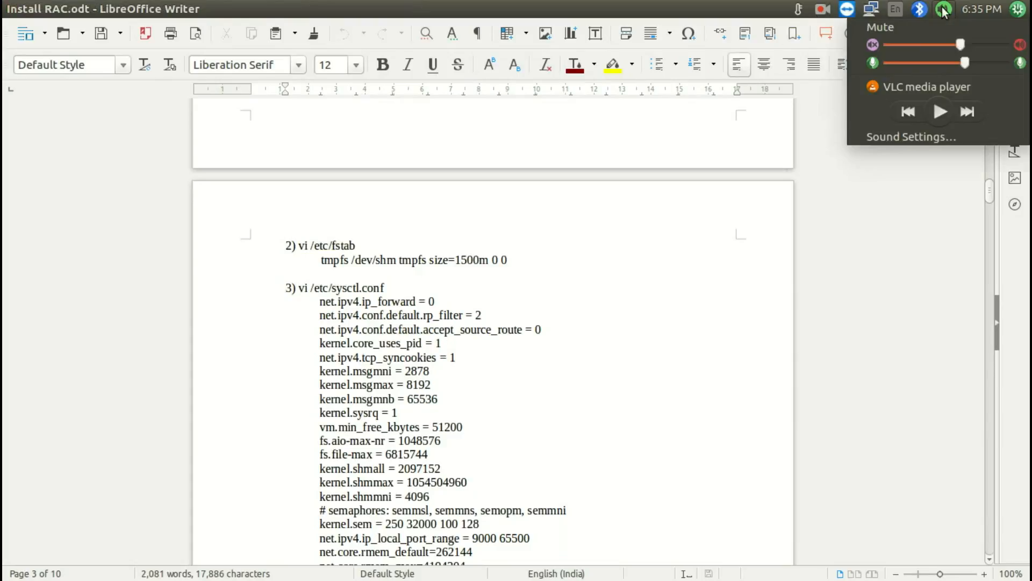
left_click(877, 65)
left_click(402, 317)
Copy the vi /etc/fstab command from Install RAC.odt and run it in the RAC7 terminal
left_click(299, 246, "shift")
key("super+c")
key("super+s")
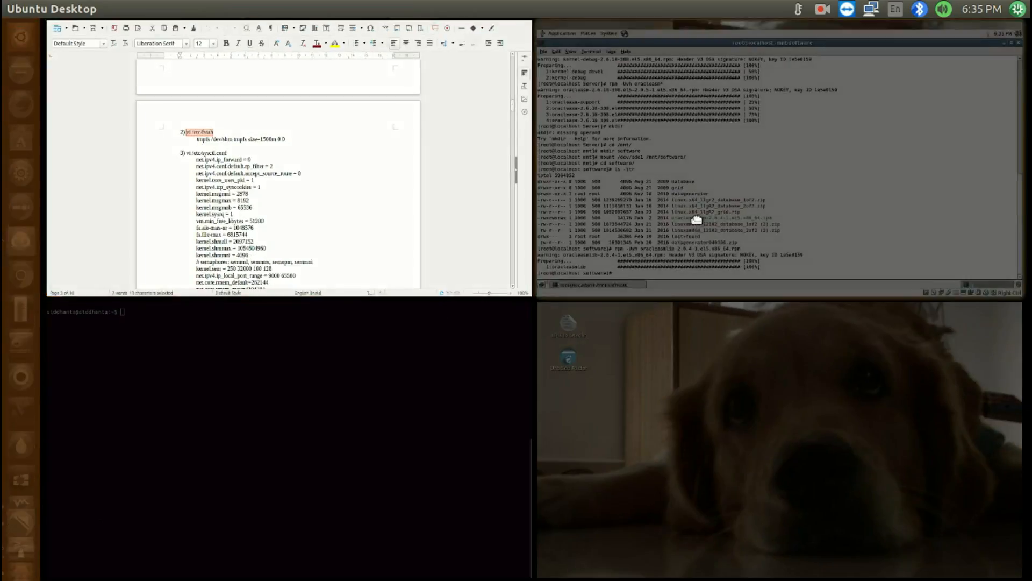
double_click(697, 219)
middle_click(697, 219)
key("Return")
Replace the defaults option on the tmpfs /dev/shm line of /etc/fstab with size=1500m, and save and quit vi
key("Down")
key("Right")
key("Right")
key("Down")
key("Right")
key("Right")
key("Right")
key("Right")
key("Right")
key("Right")
key("Right")
key("Right")
key("Right")
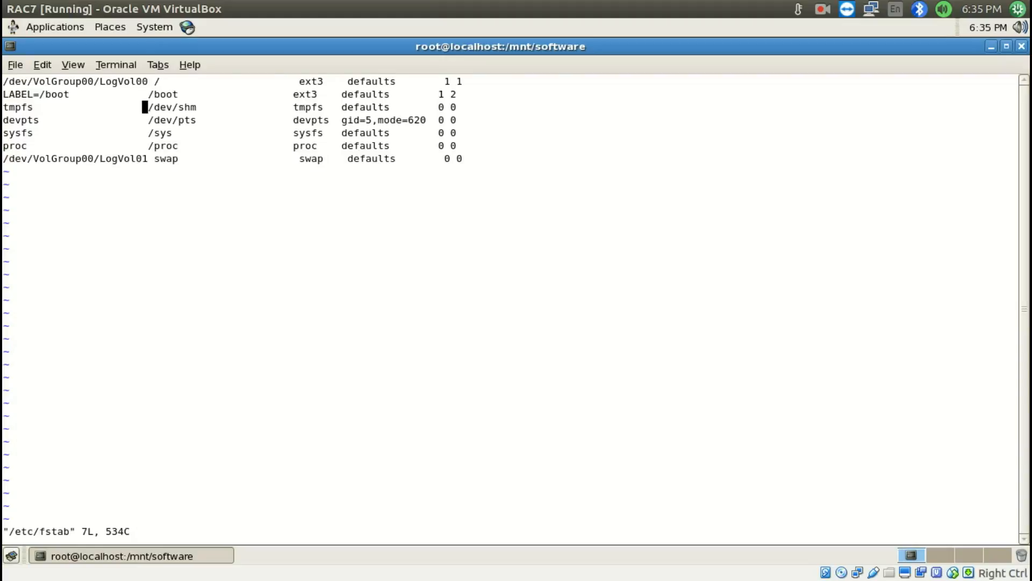
key("Right")
key("Right")
key("Right")
key("x")
key("x")
key("x")
key("x")
key("x")
key("x")
key("x")
type("x")
type("isize")
type("=1500")
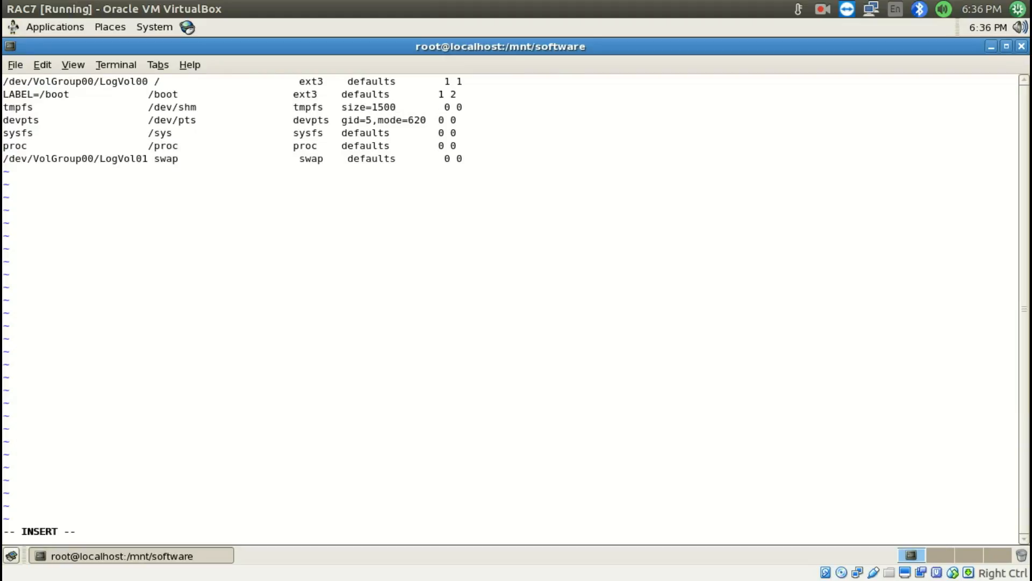
type("m")
key("Escape")
type(":wq")
key("Return")
Copy the vi /etc/sysctl.conf command from item 3 of Install RAC.odt and run it in the RAC7 terminal
key("super+s")
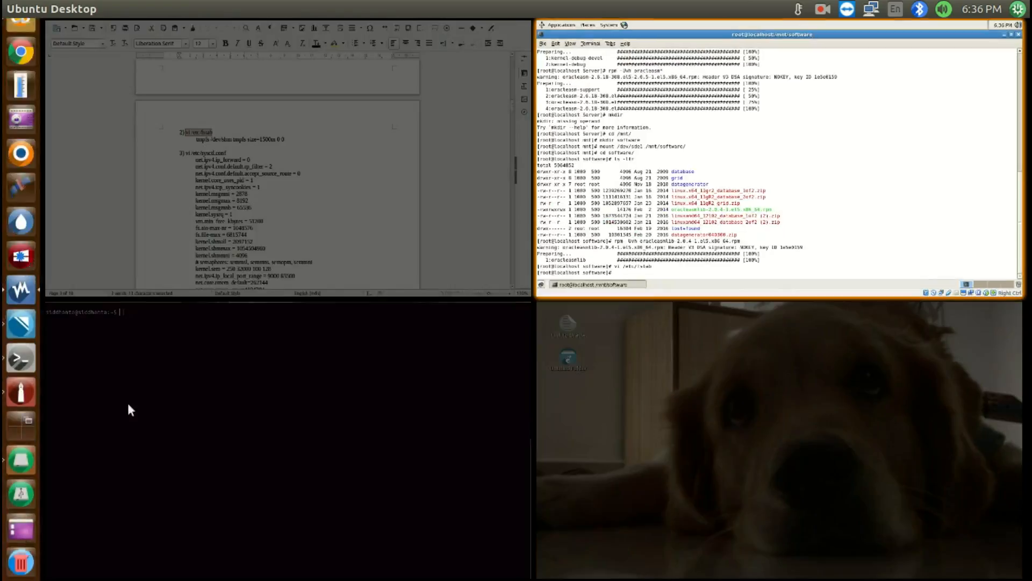
double_click(305, 196)
scroll(312, 180, "down", 3)
left_click(302, 136)
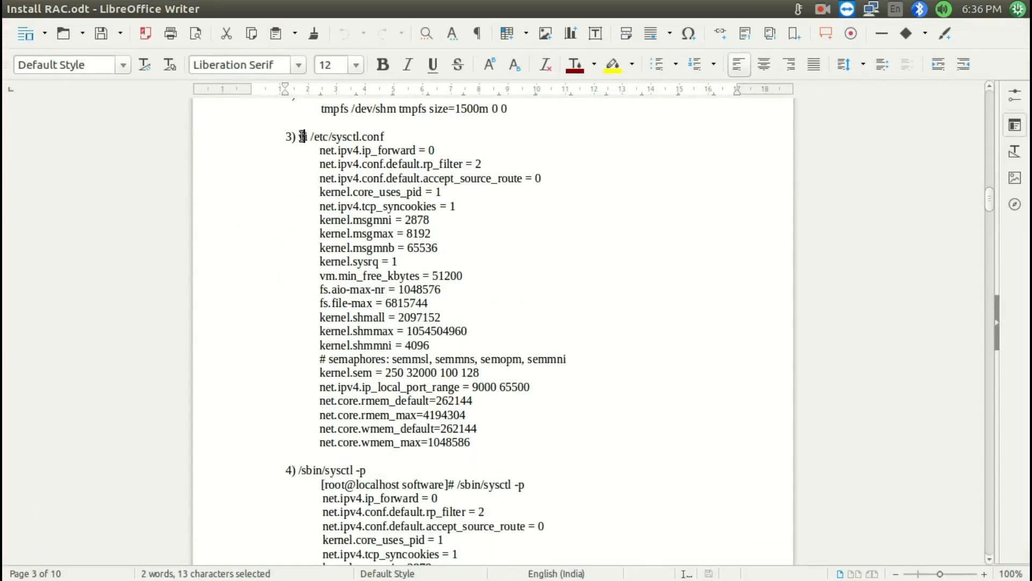
left_click(300, 136)
left_click(386, 135, "shift")
key("super+c")
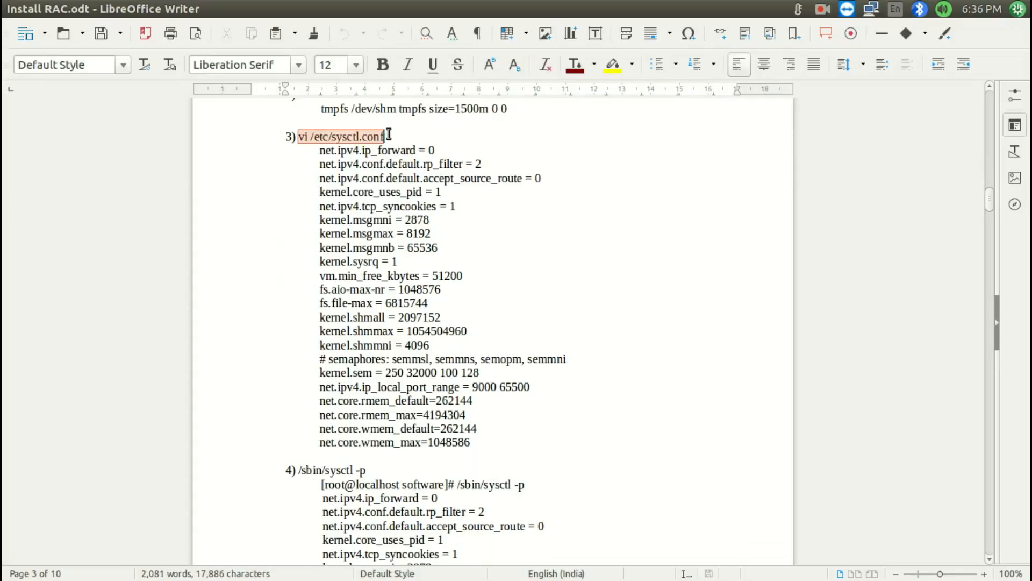
key("super+s")
double_click(730, 164)
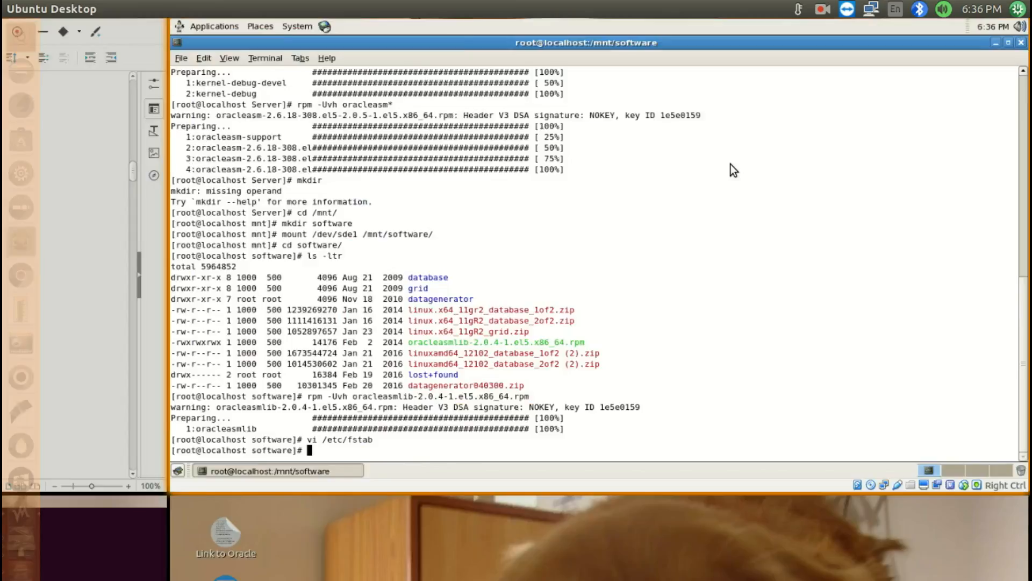
middle_click(728, 165)
key("Return")
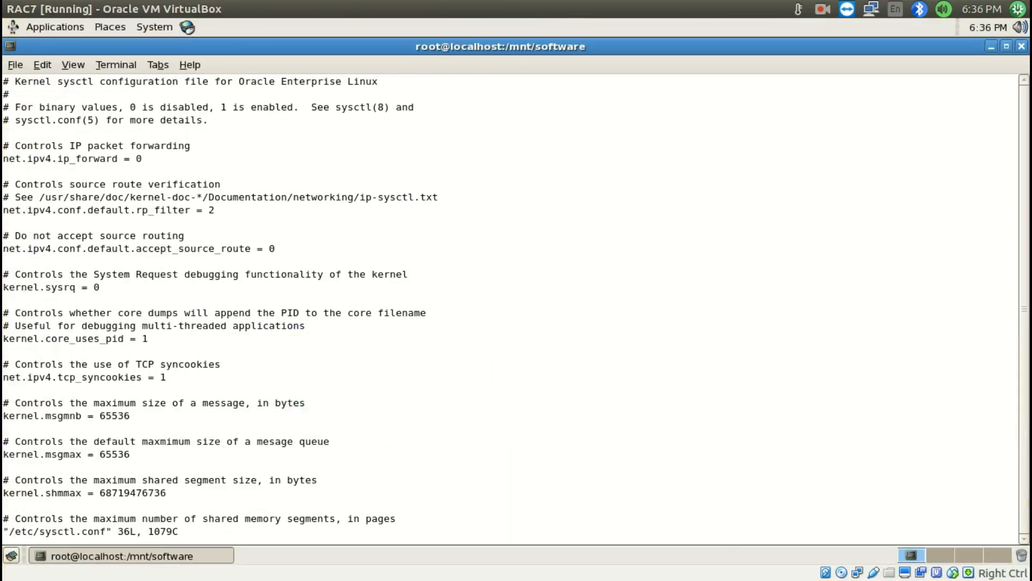
Delete all existing lines of /etc/sysctl.conf in vi
key("d")
key("d")
key("d")
key("d")
key("d")
key("d")
key("d")
key("d")
key("d")
key("d")
key("d")
key("d")
key("d")
key("d")
key("d")
key("d")
key("d")
key("d")
key("d")
key("d")
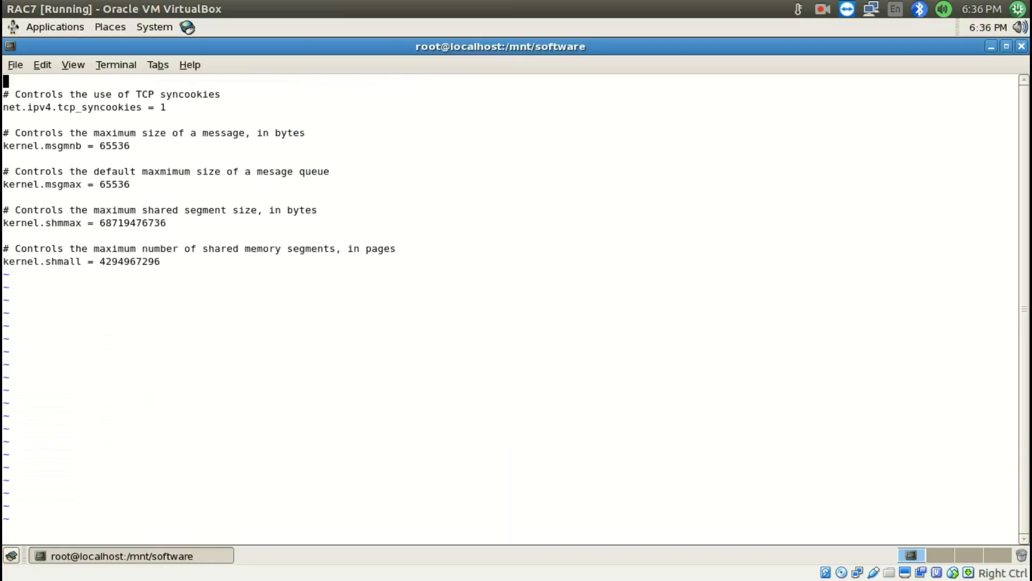
key("d")
key("d")
key("d")
key("d")
key("d")
key("d")
key("d")
key("d")
key("d")
key("d")
key("d")
key("d")
key("d")
key("d")
Put vi in insert mode and copy item 3's parameter lines, net.ipv4.ip_forward through net.core.wmem_max, from Install RAC.odt
key("i")
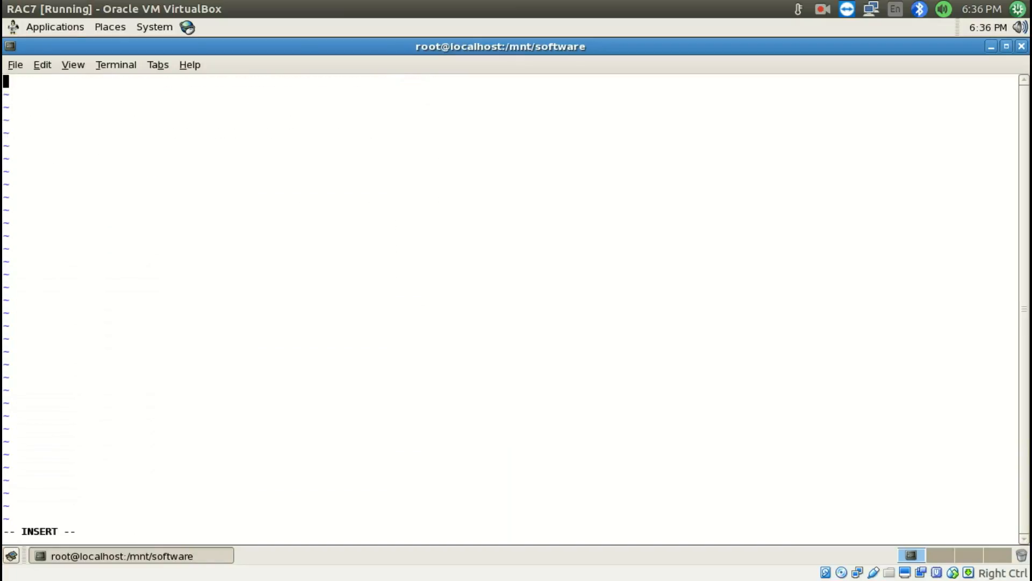
mouse_move(2, 578)
double_click(286, 181)
left_click(320, 154)
left_click(491, 438, "shift")
key("ctrl+c")
Paste the copied kernel parameters into the emptied /etc/sysctl.conf in the RAC7 terminal, and save and quit vi
mouse_move(2, 579)
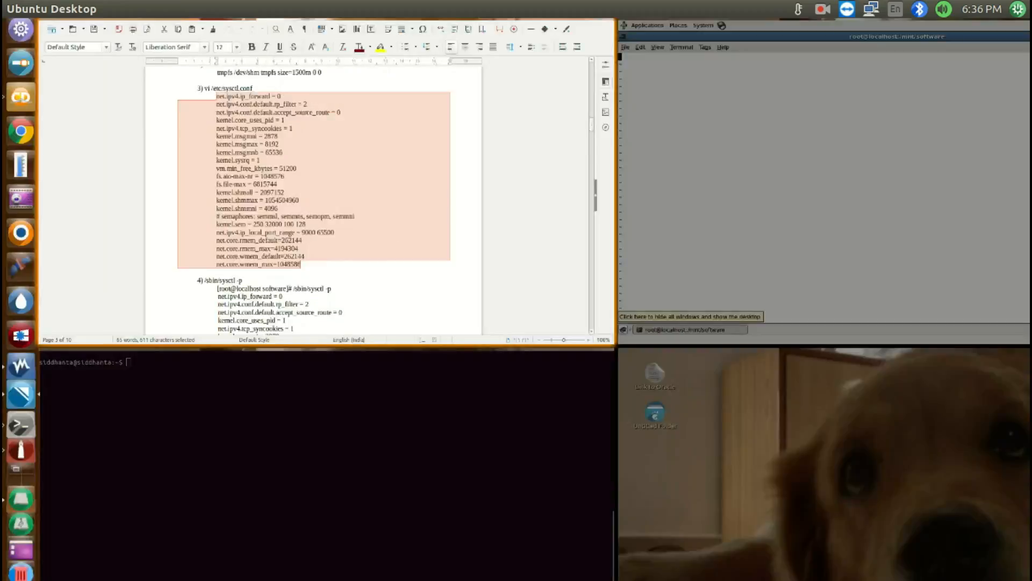
double_click(854, 63)
key("ctrl+shift+v")
key("Escape")
type(":Wq")
key("Return")
type(":wq")
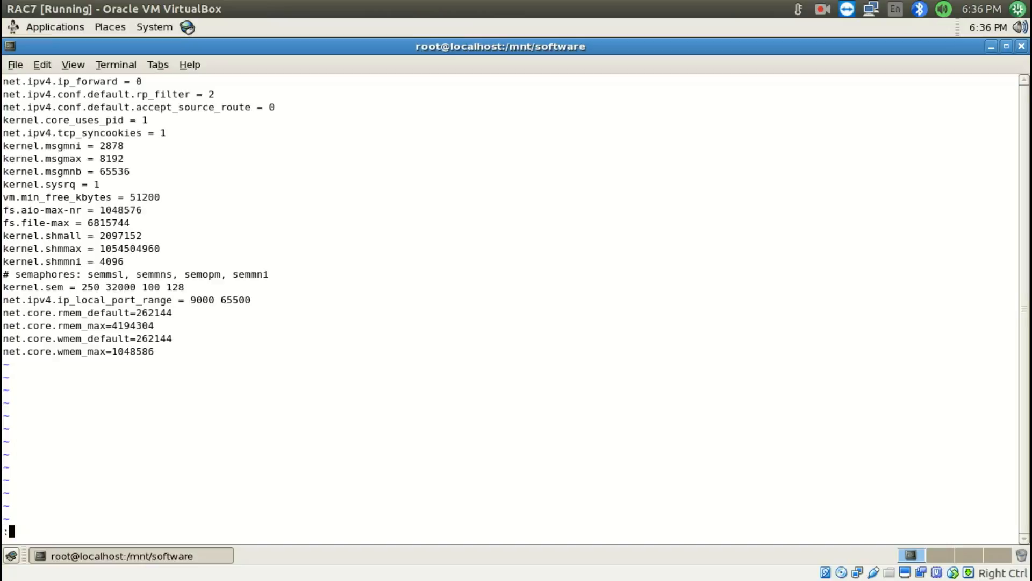
key("Return")
Copy the /sbin/sysctl -p command from item 4 of Install RAC.odt and run it in the RAC7 terminal
mouse_move(2, 579)
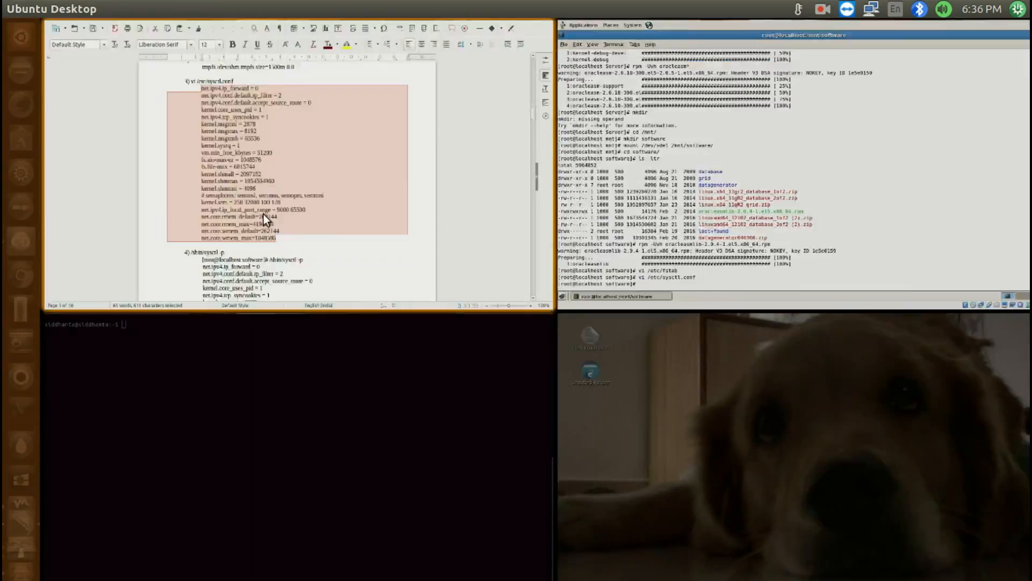
left_click(263, 214)
left_click_drag(299, 355, 398, 358)
mouse_move(38, 566)
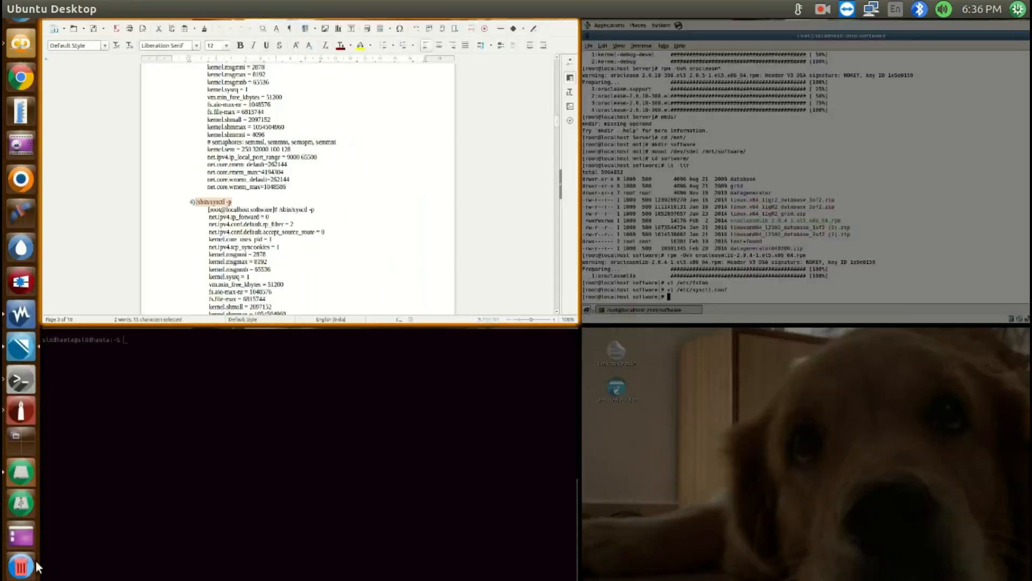
left_click(617, 170)
middle_click(618, 170)
key("Return")
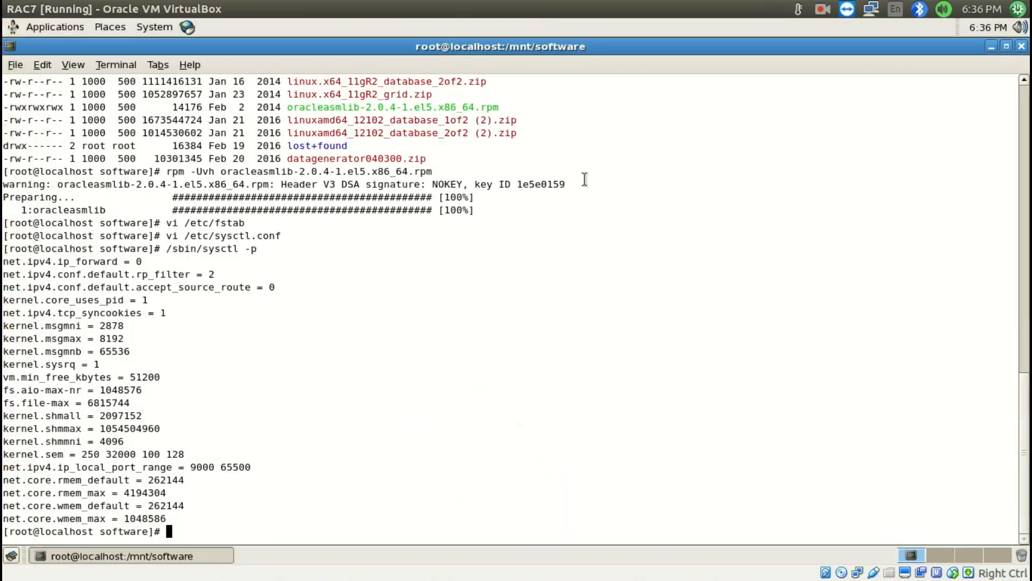
Copy the vi /etc/security/limits.conf command from item 5 of Install RAC.odt and run it in the RAC7 terminal
mouse_move(2, 578)
left_click(311, 178)
scroll(314, 163, "down", 11)
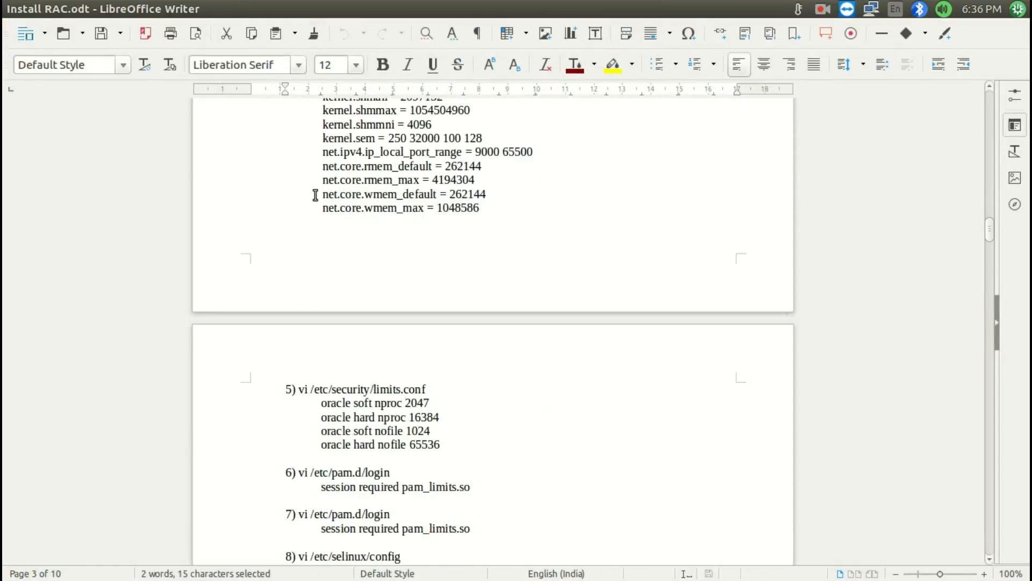
scroll(315, 195, "down", 5)
left_click_drag(298, 237, 465, 238)
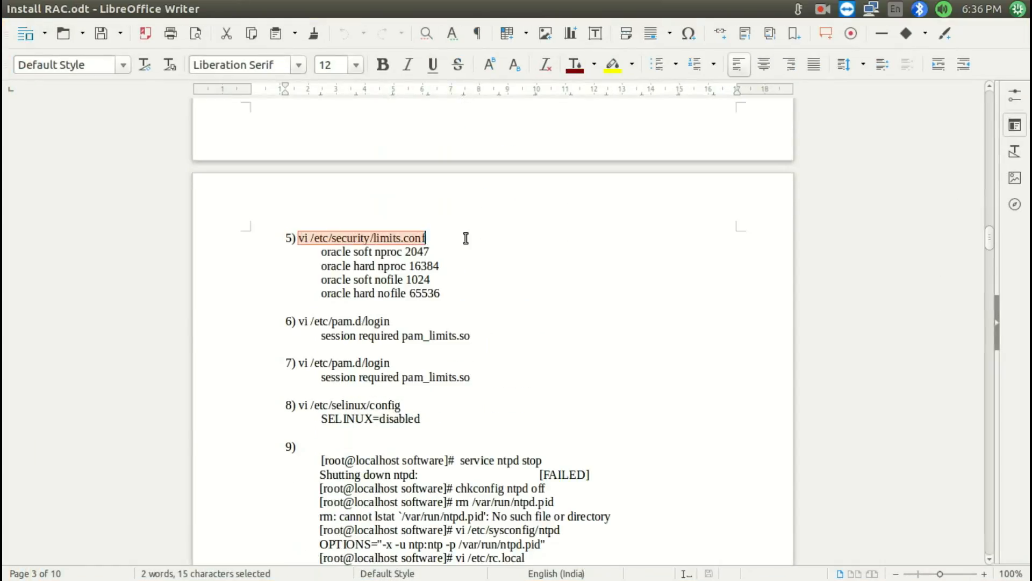
mouse_move(3, 578)
left_click(849, 86)
middle_click(637, 200)
key("Return")
Insert item 5's four oracle nproc and nofile limit lines from Install RAC.odt above the End of file comment in limits.conf
key("Down")
key("Down")
key("Down")
key("Down")
key("Down")
key("Down")
key("Down")
key("Down")
key("Down")
key("Down")
key("Down")
key("Down")
key("Down")
key("Down")
key("Down")
key("Down")
key("Down")
key("Down")
key("Down")
key("Down")
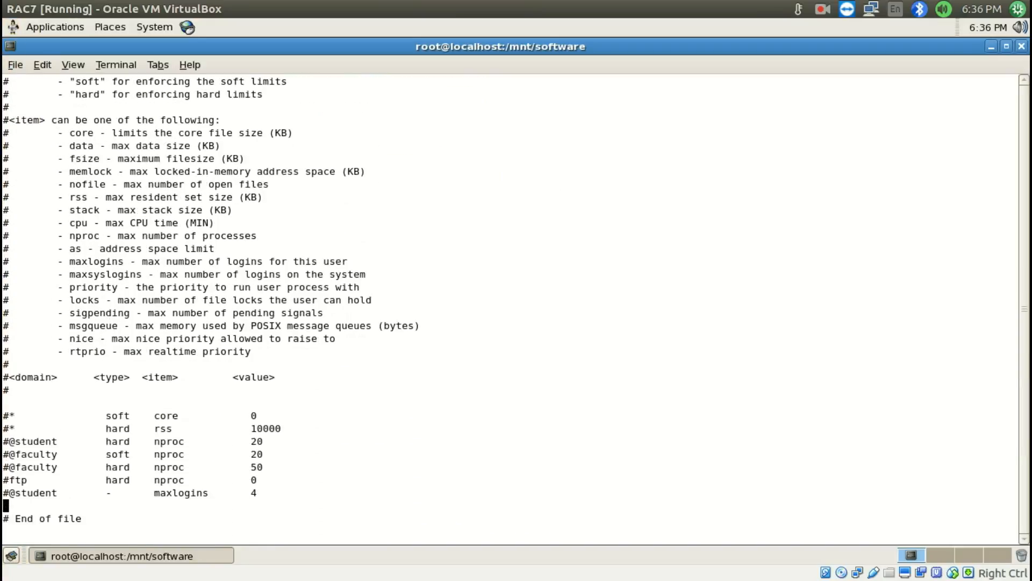
key("o")
key("super+s")
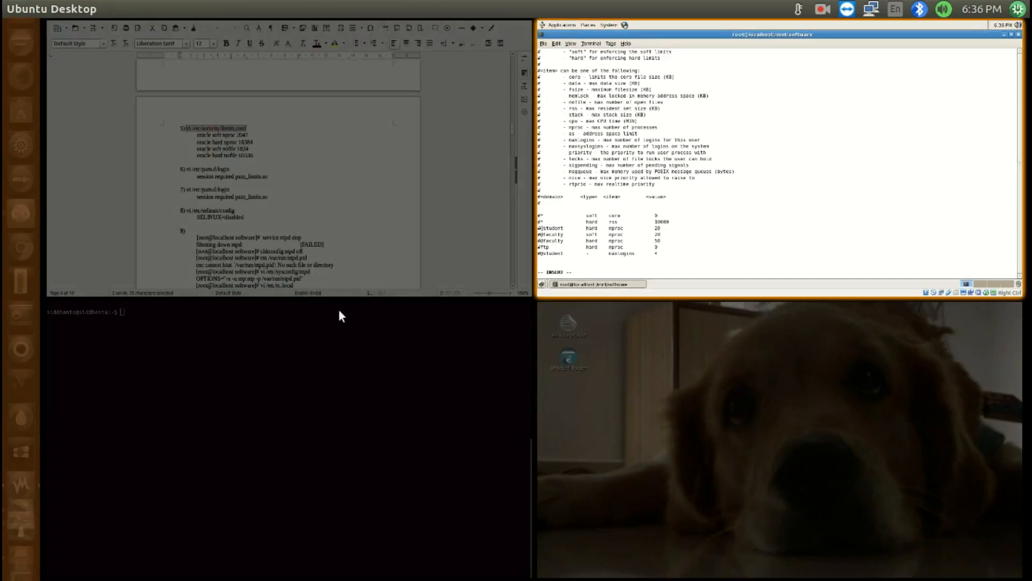
double_click(410, 214)
scroll(398, 206, "down", 4)
scroll(322, 128, "up", 2)
left_click_drag(320, 173, 439, 215)
key("super+s")
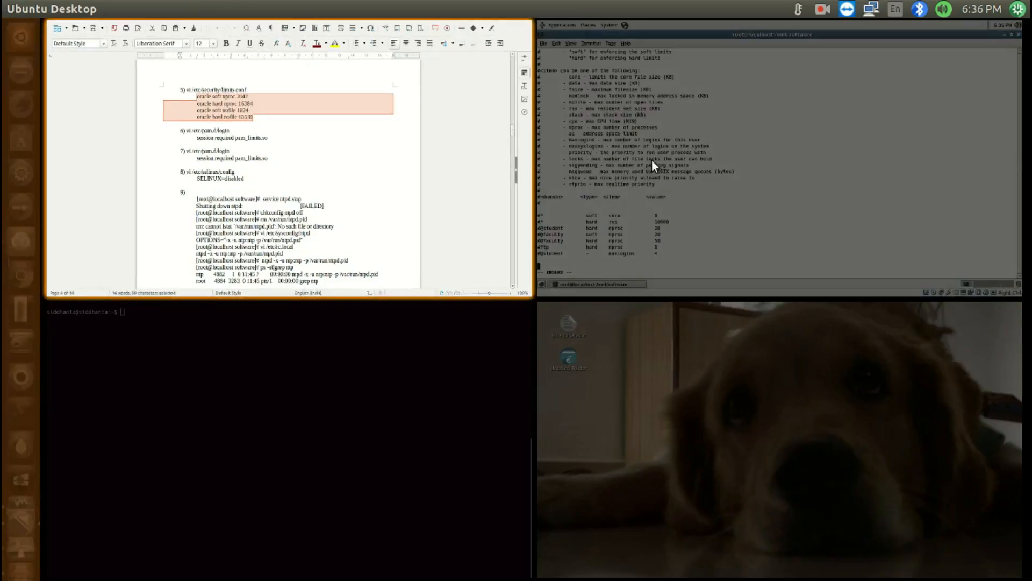
double_click(651, 160)
key("ctrl+shift+v")
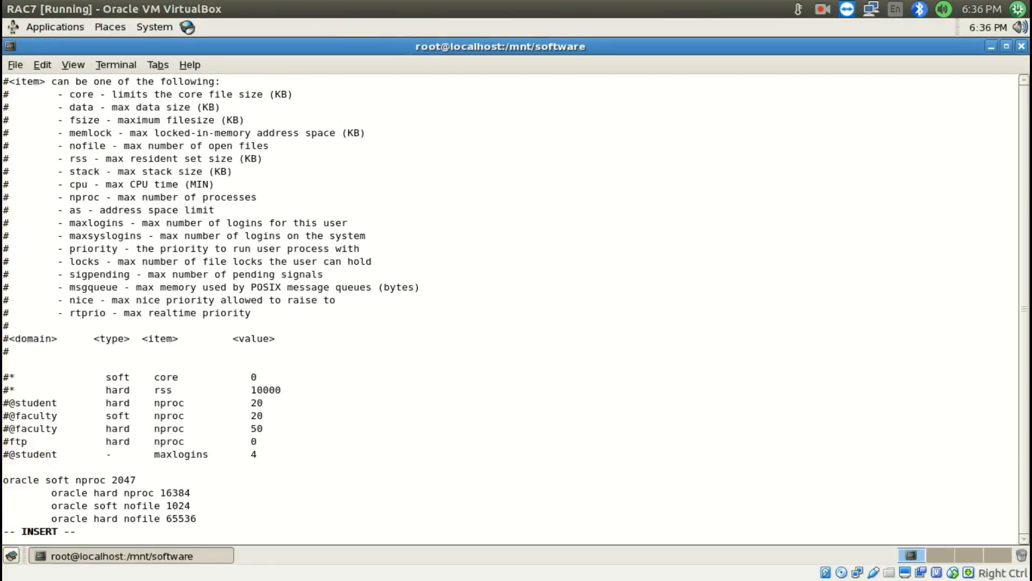
Remove the leading whitespace from the pasted oracle limit lines in limits.conf, and save and quit vi
key("Home")
type("x")
key("Escape")
key("x")
key("x")
key("Up")
key("x")
key("Up")
type("x:wq")
key("Return")
Copy the vi /etc/pam.d/login command from item 6 of Install RAC.odt and run it in the RAC7 terminal
key("super+s")
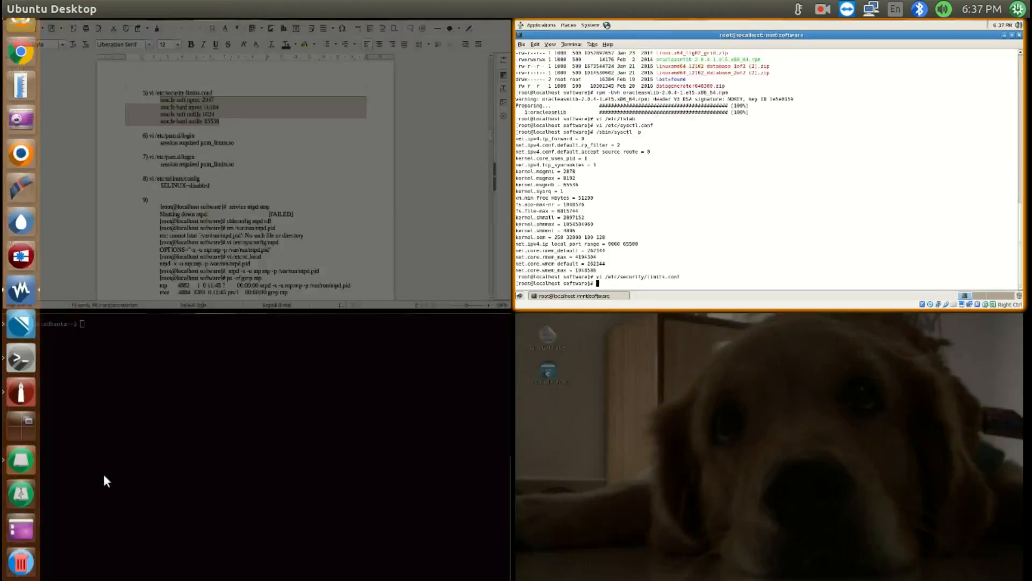
left_click(337, 158)
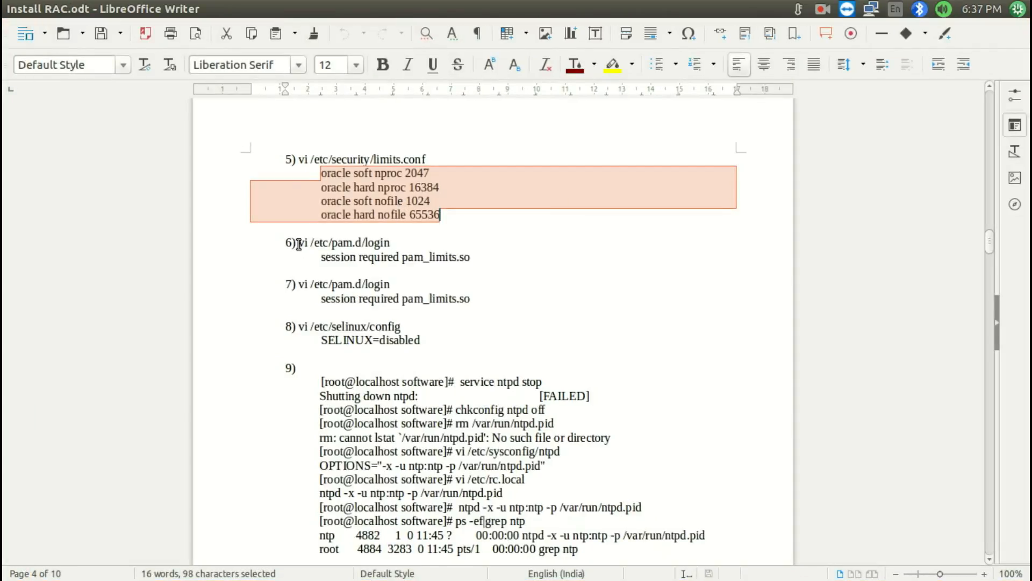
left_click_drag(298, 242, 394, 243)
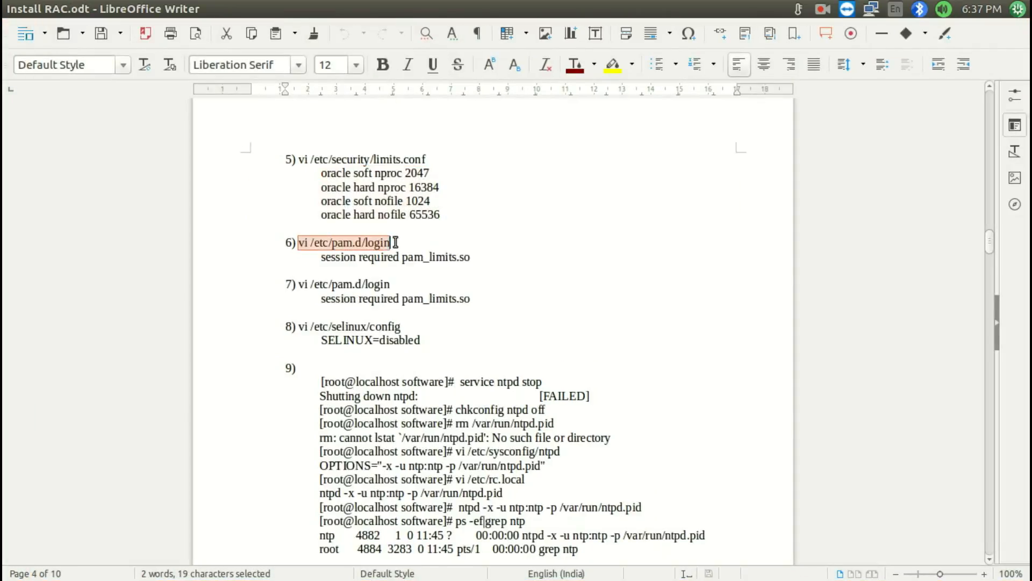
key("super+s")
left_click(593, 208)
middle_click(582, 210)
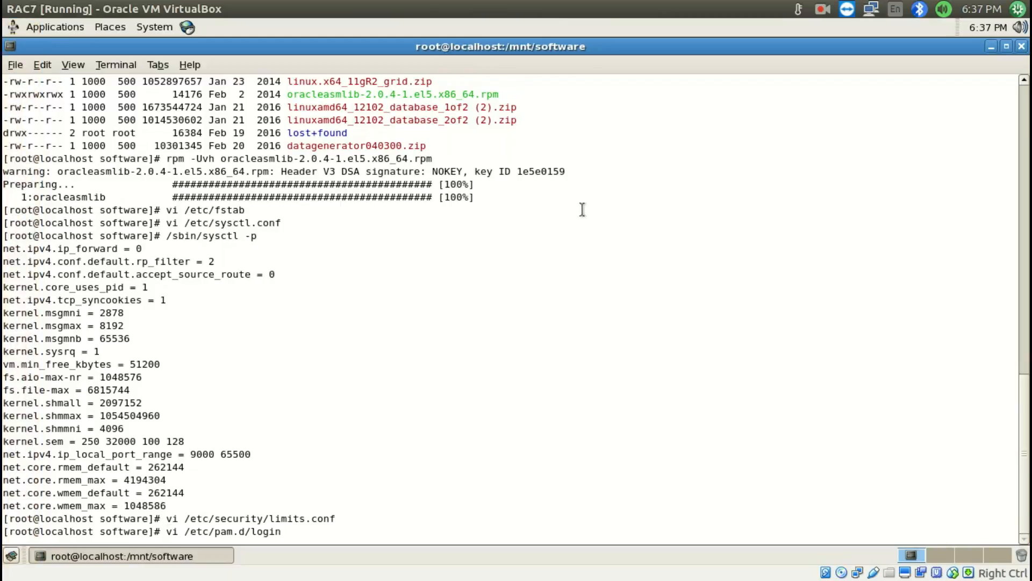
key("Return")
Add item 6's line session required pam_limits.so at the end of /etc/pam.d/login, and save and quit vi
key("Down")
key("Down")
key("Down")
key("Down")
key("Down")
key("Down")
key("Down")
key("Down")
key("Down")
key("Down")
key("Down")
key("Down")
key("Down")
key("Down")
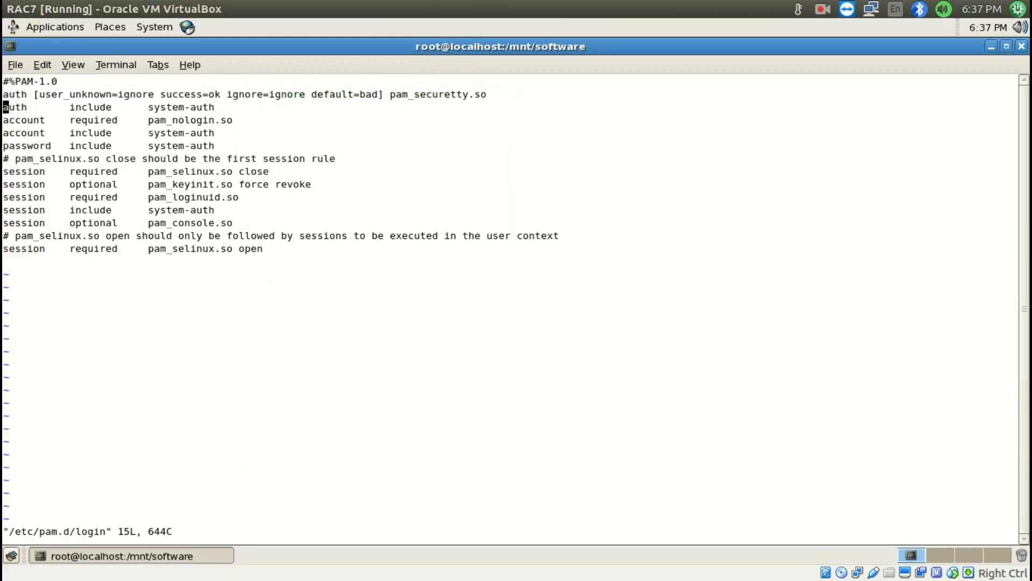
key("i")
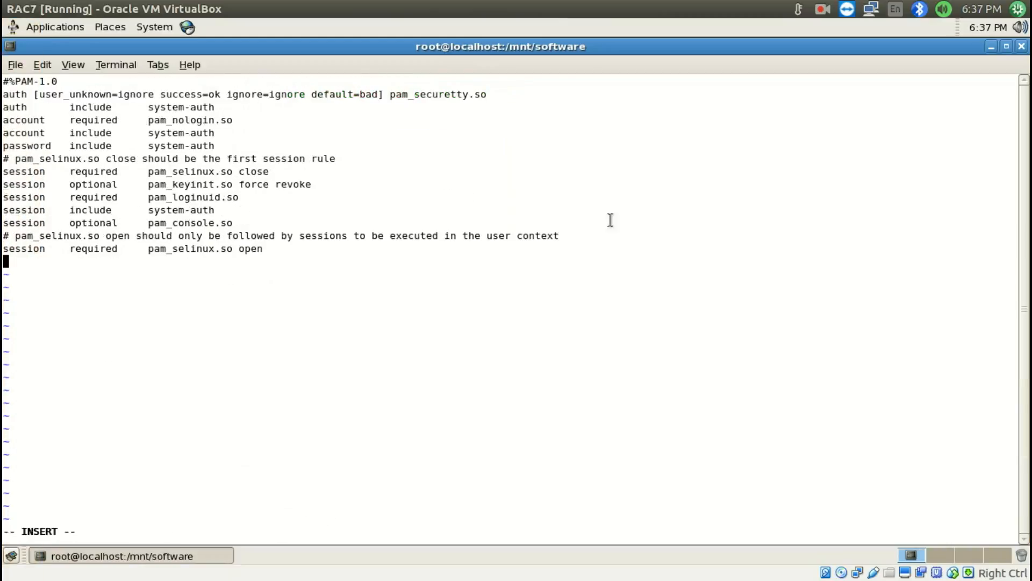
key("super+s")
double_click(341, 189)
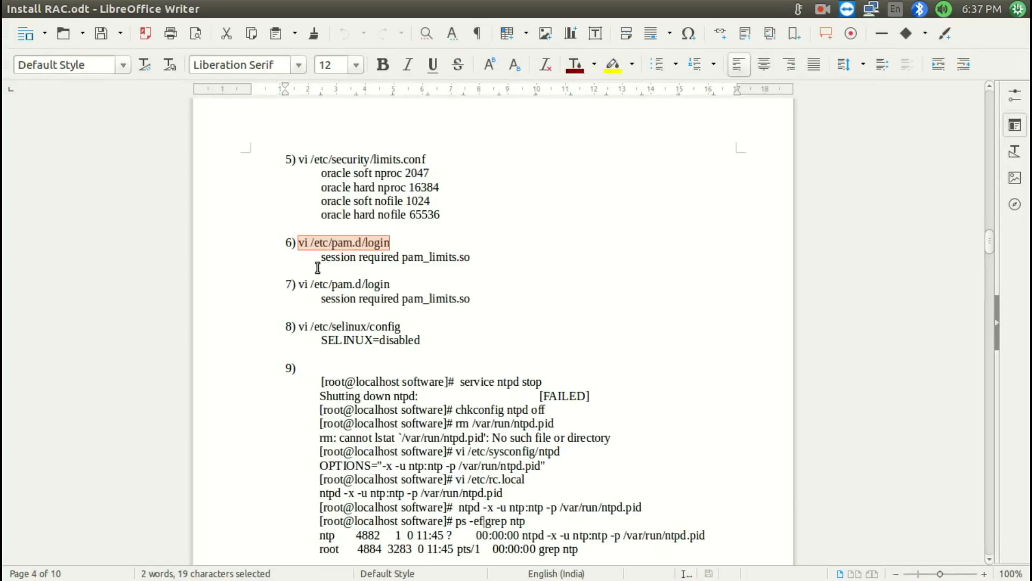
left_click_drag(321, 259, 478, 256)
key("ctrl+c")
key("super+s")
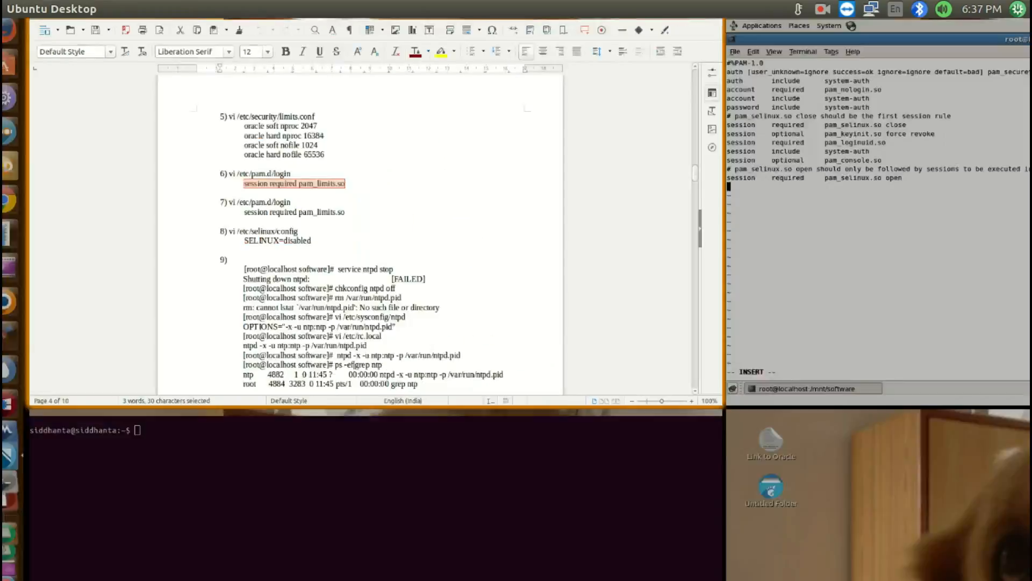
double_click(607, 192)
key("ctrl+shift+v")
key("Escape")
type(":wq")
key("Return")
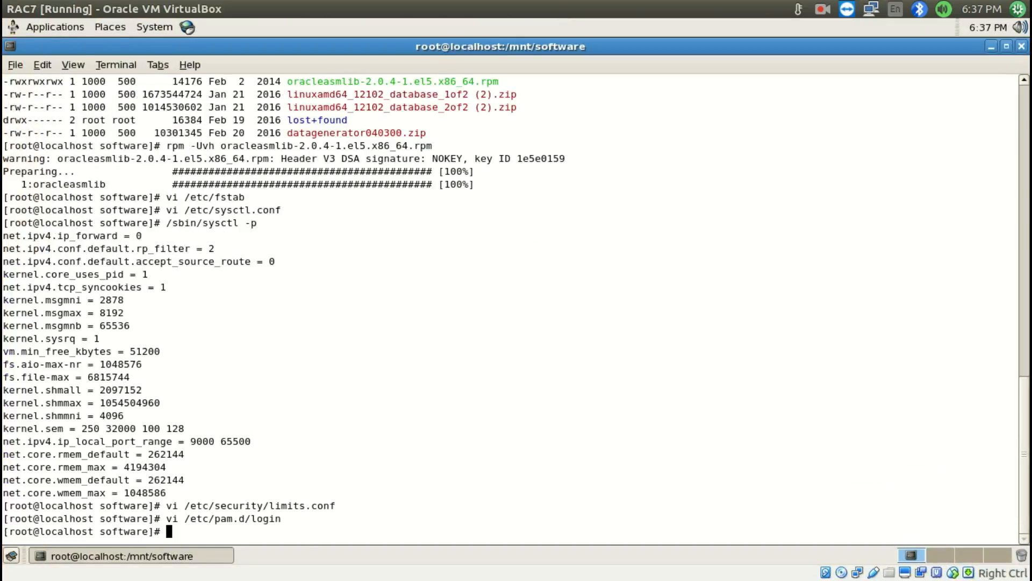
Copy the vi /etc/pam.d/login command from item 7 of Install RAC.odt and run it in the RAC7 terminal
key("super+s")
double_click(323, 215)
left_click_drag(298, 284, 409, 281)
key("super+c")
key("super+s")
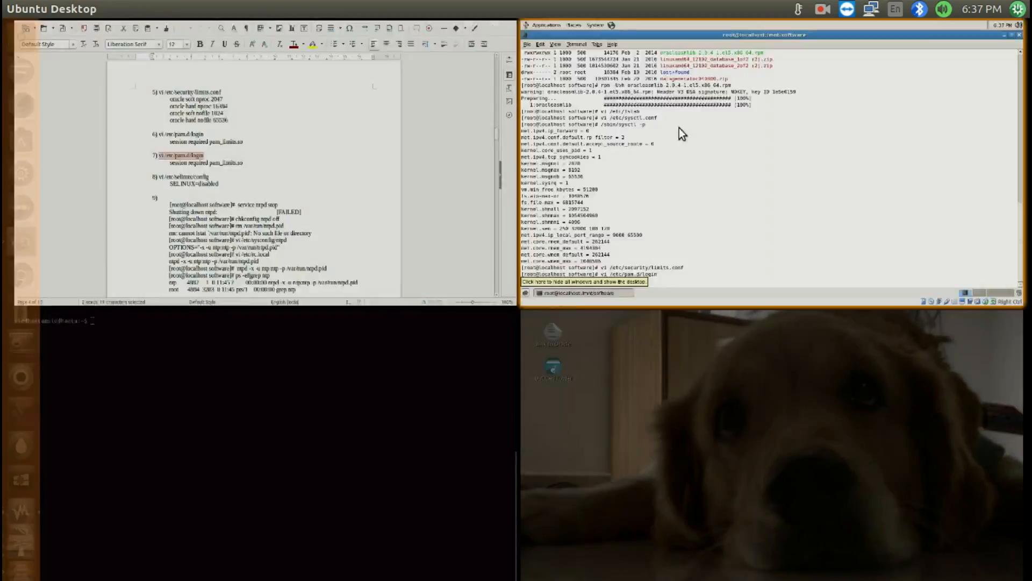
double_click(679, 128)
middle_click(638, 188)
key("Return")
Copy item 7's line session required pam_limits.so from Install RAC.odt and return to the RAC7 terminal
key("super+s")
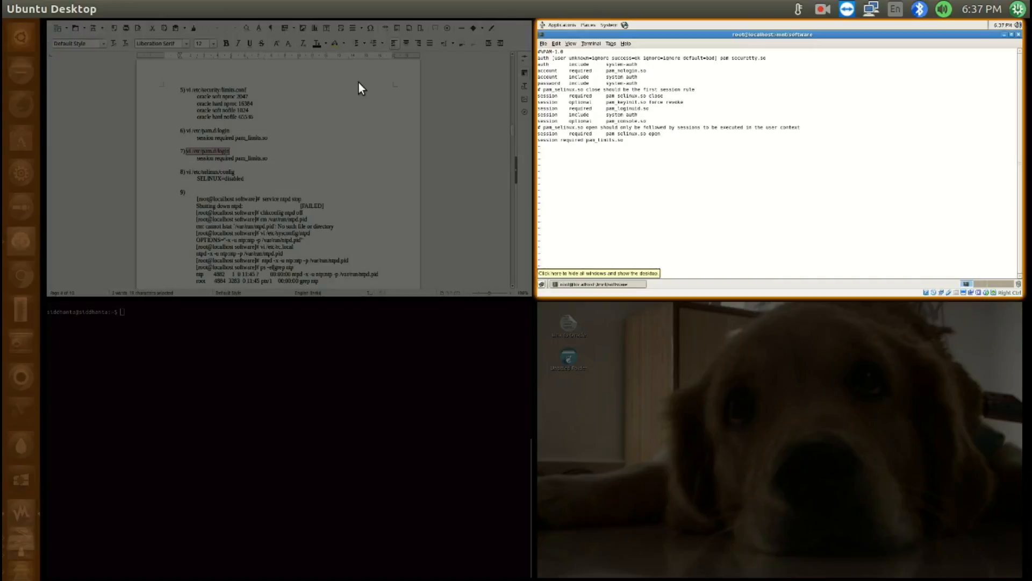
double_click(359, 82)
left_click_drag(321, 298, 479, 299)
key("super+c")
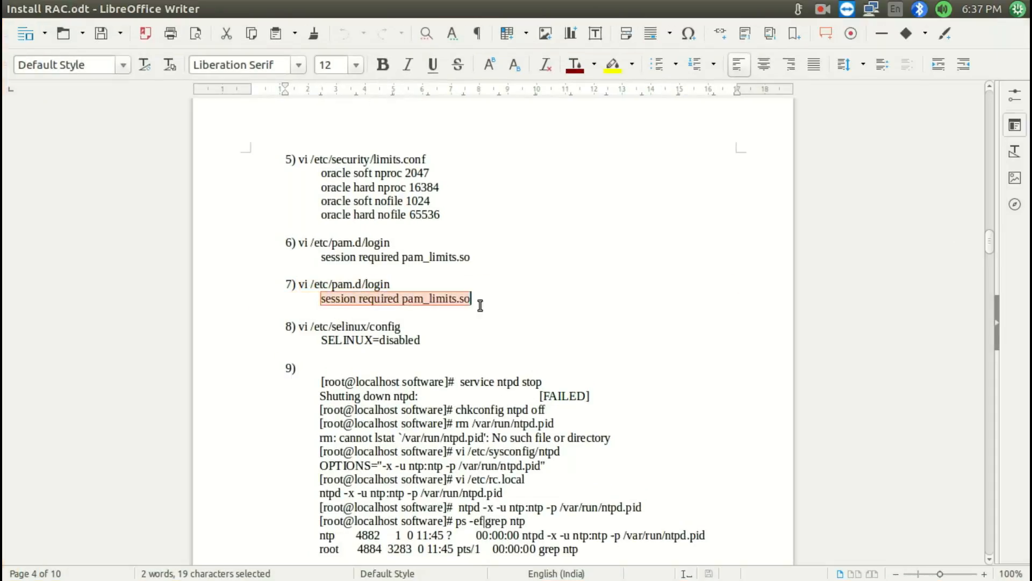
key("super+s")
double_click(520, 175)
key("super+s")
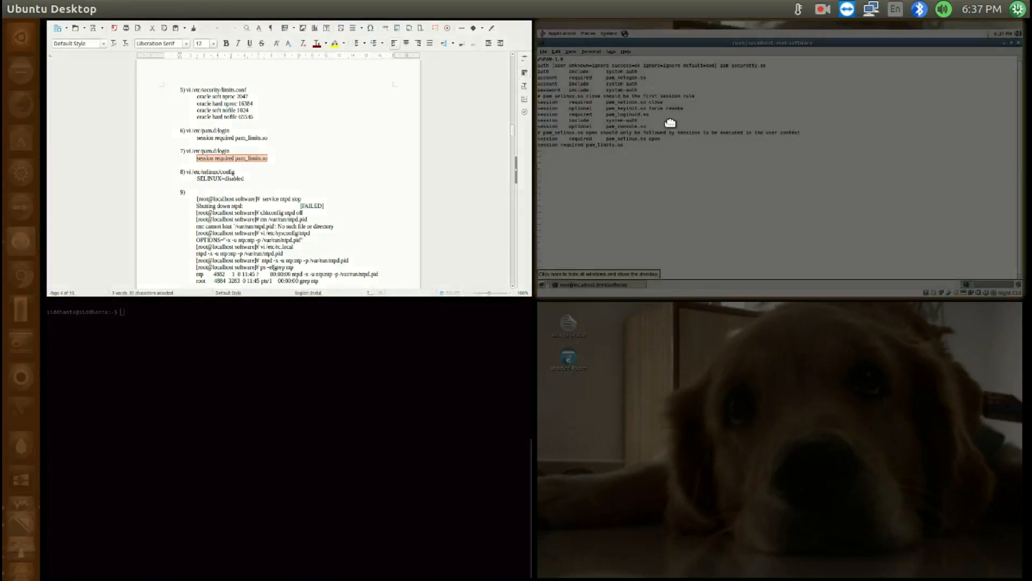
double_click(671, 123)
middle_click(671, 122)
key("Escape")
type(":q")
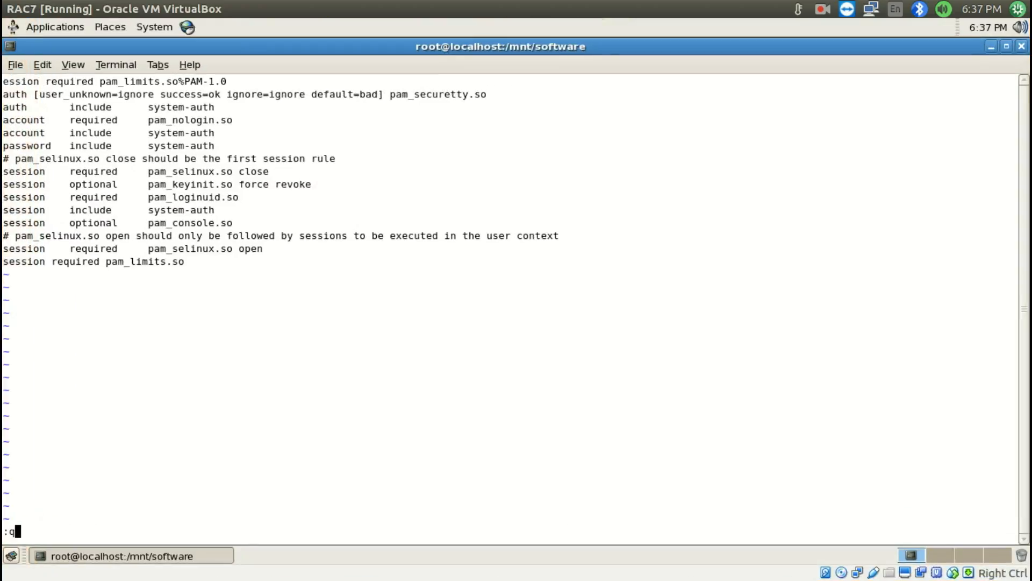
type("!")
key("Return")
Reopen /etc/pam.d/login in vi and append the copied session required pam_limits.so line below the last line
key("Up")
key("Return")
key("Down")
key("Down")
key("Down")
key("Down")
key("Down")
key("Down")
key("Down")
key("Down")
key("Down")
key("Down")
key("Down")
key("Down")
key("Down")
key("Down")
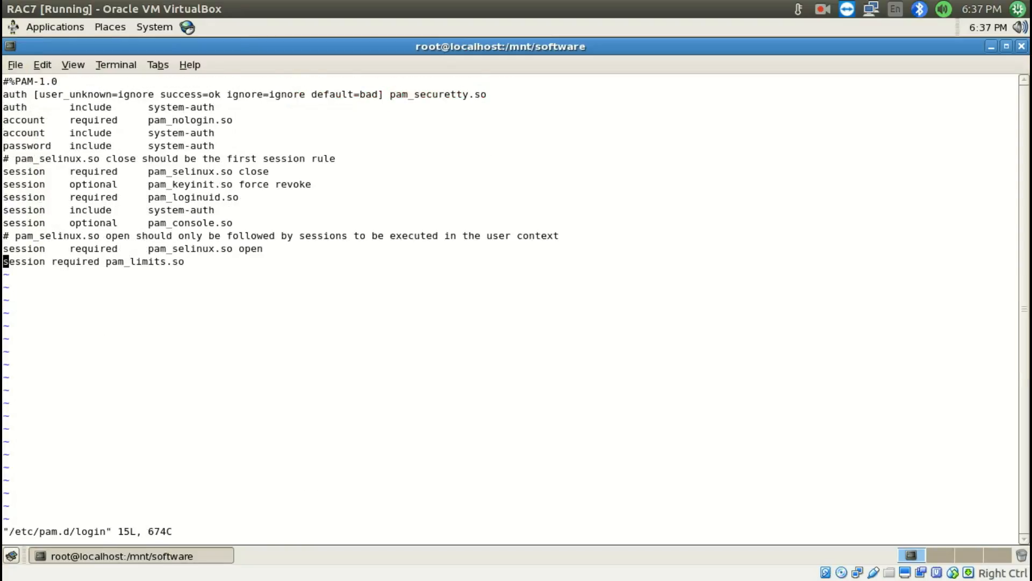
key("shift+a")
key("Return")
middle_click(582, 264)
key("Escape")
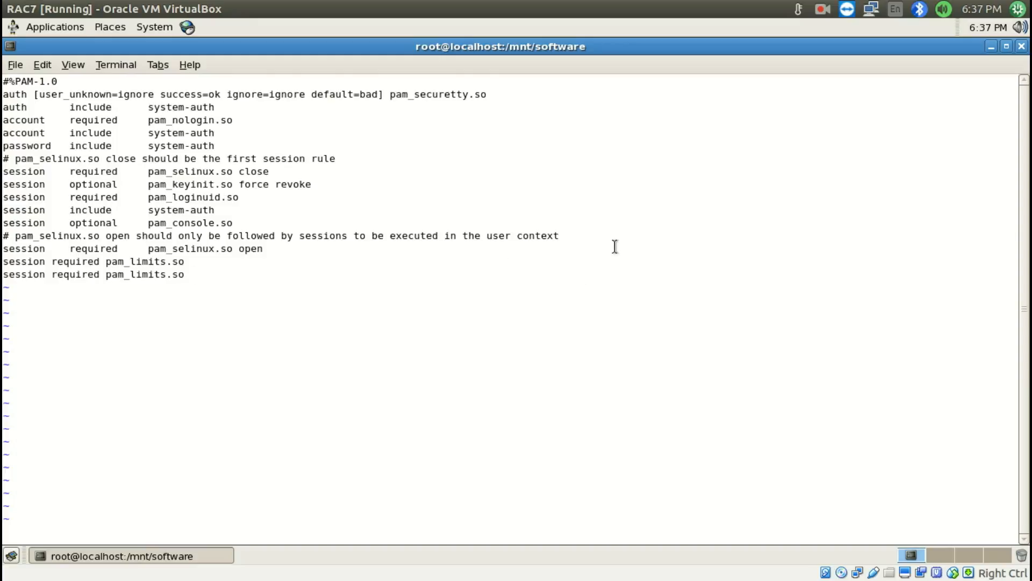
Delete the duplicate session required pam_limits.so line from /etc/pam.d/login, and save and quit vi
key("x")
key("x")
key("d")
key("d")
type(":wq")
key("Return")
key("super+s")
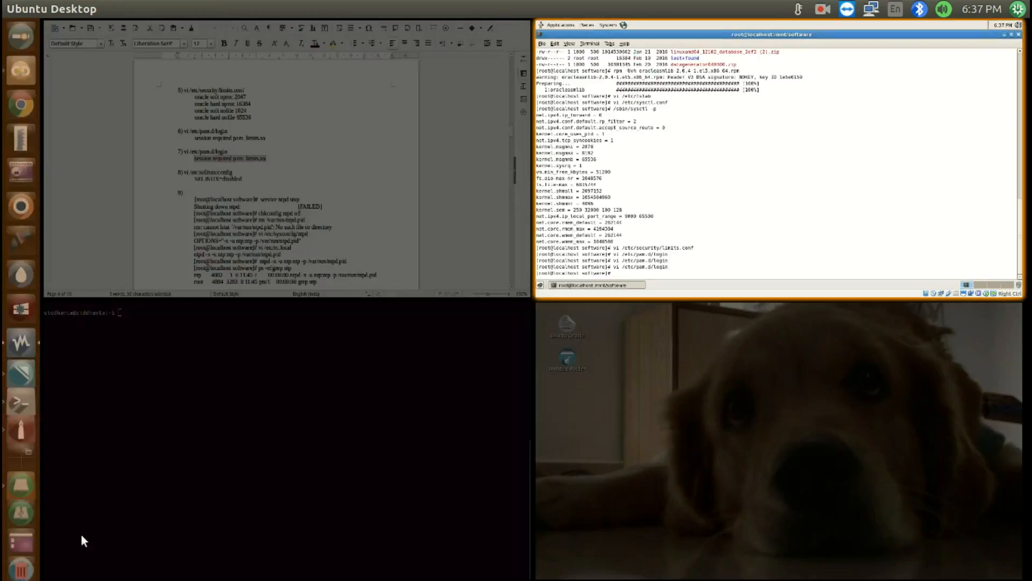
Copy the vi /etc/selinux/config command from item 8 of Install RAC.odt and run it in the RAC7 terminal
left_click(389, 159)
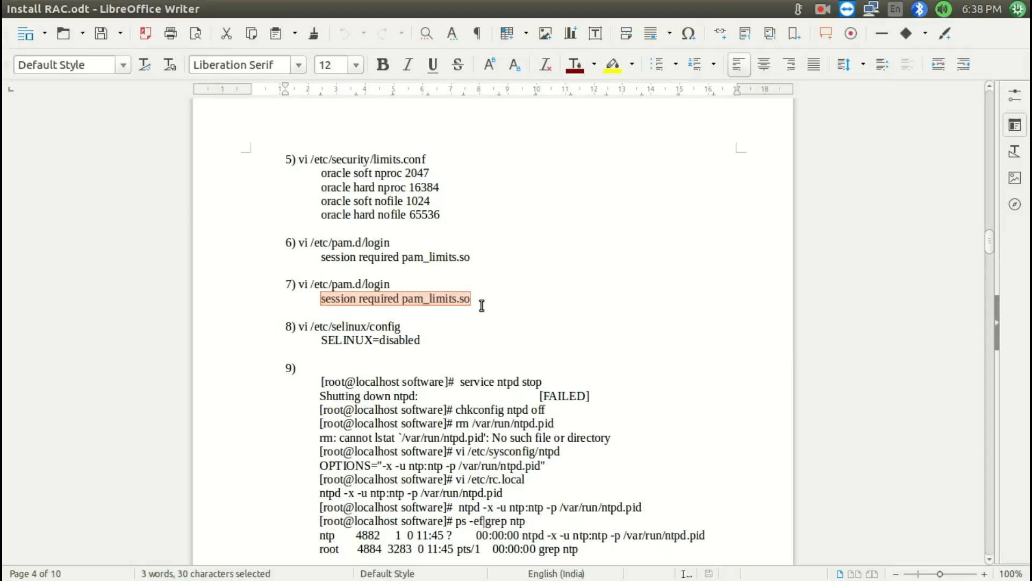
left_click_drag(296, 329, 422, 327)
key("super+c")
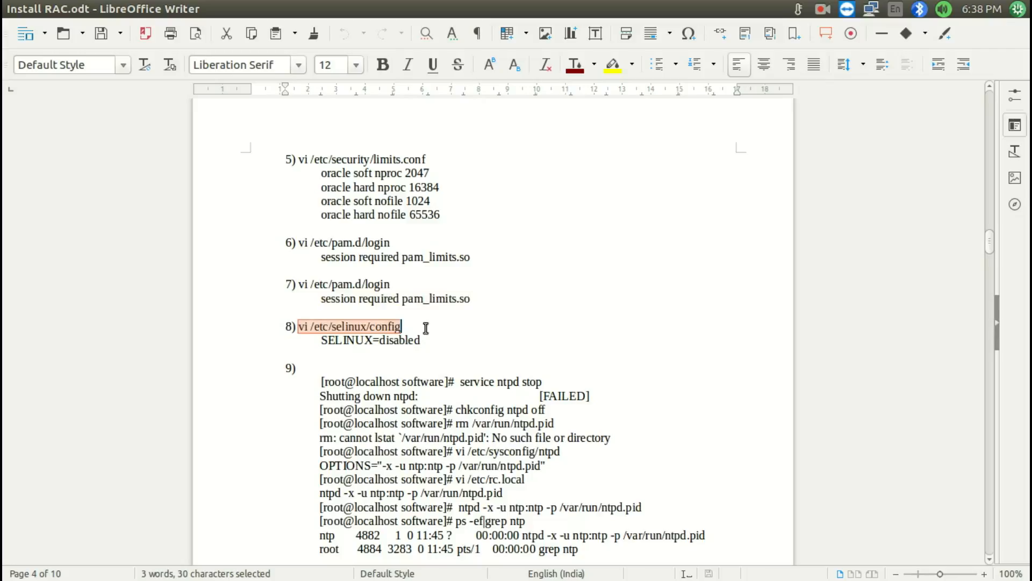
key("super+s")
left_click(708, 160)
middle_click(594, 224)
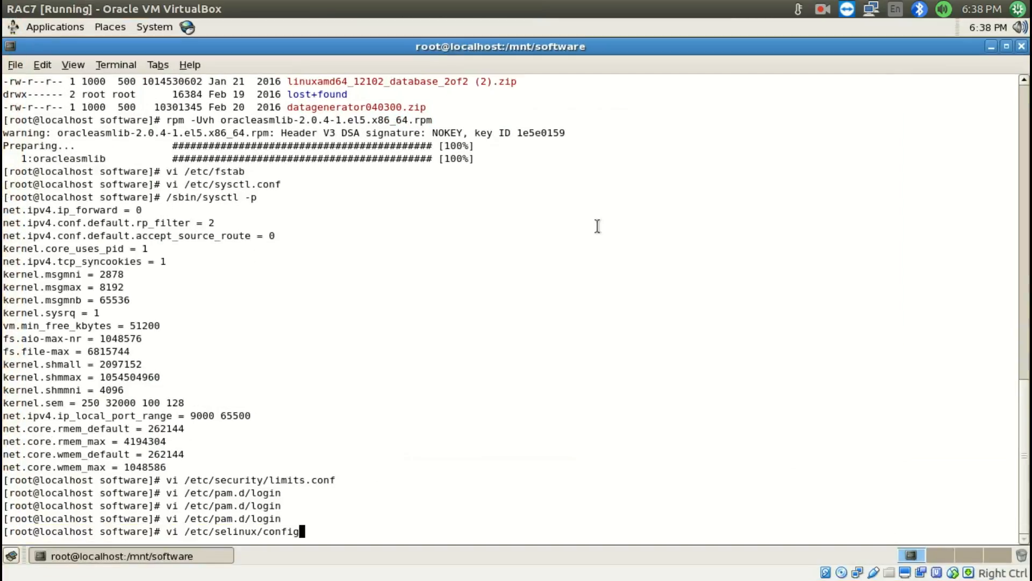
key("Return")
Set SELINUX=disabled in /etc/selinux/config, and save and quit vi
key("Down")
key("Down")
key("Down")
key("Down")
key("Down")
key("Right")
key("Right")
key("Right")
key("Right")
key("Right")
key("Right")
key("Right")
key("Right")
key("x")
key("x")
key("x")
key("x")
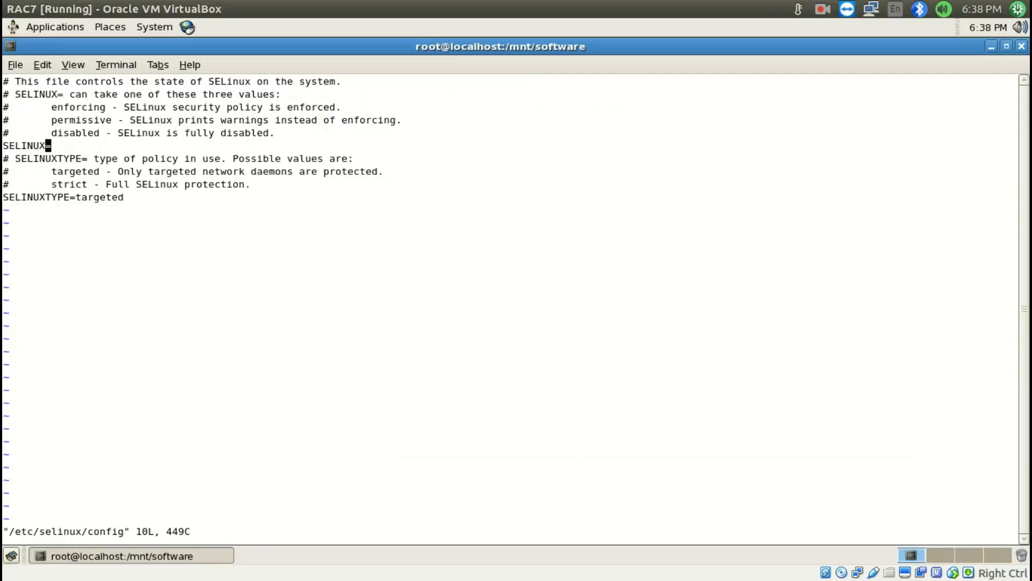
type("adisabl")
key("Escape")
type(":wq")
key("Return")
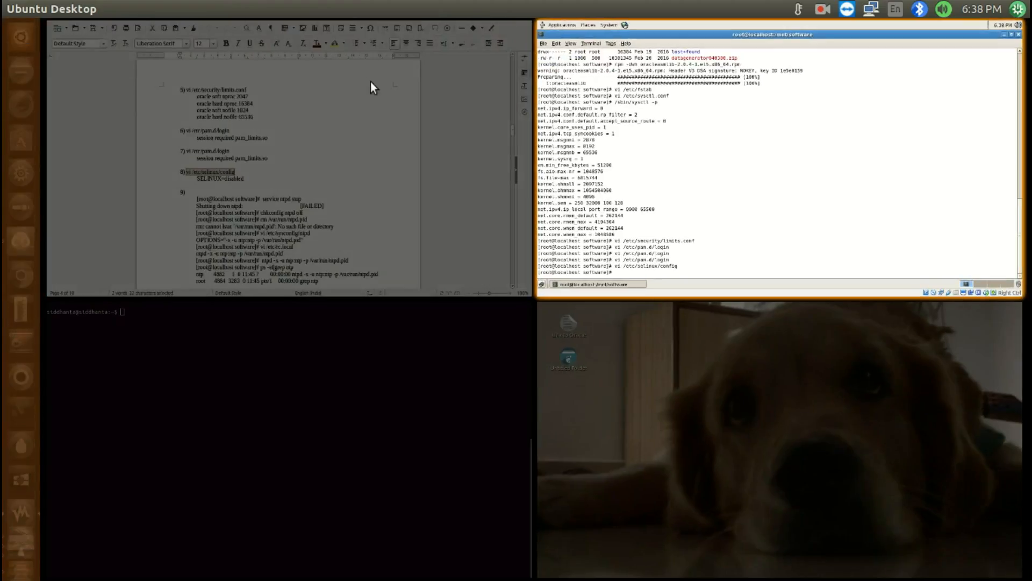
Copy the service ntpd stop command from item 9 of Install RAC.odt and run it in the RAC7 terminal
double_click(370, 82)
scroll(478, 326, "down", 3)
left_click_drag(460, 237, 555, 236)
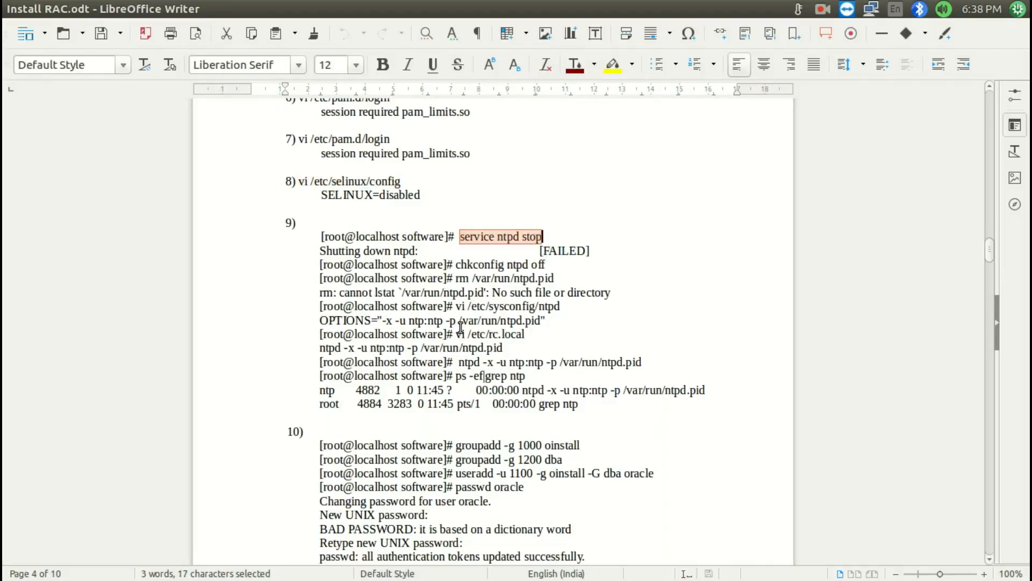
key("super+s")
left_click(579, 272)
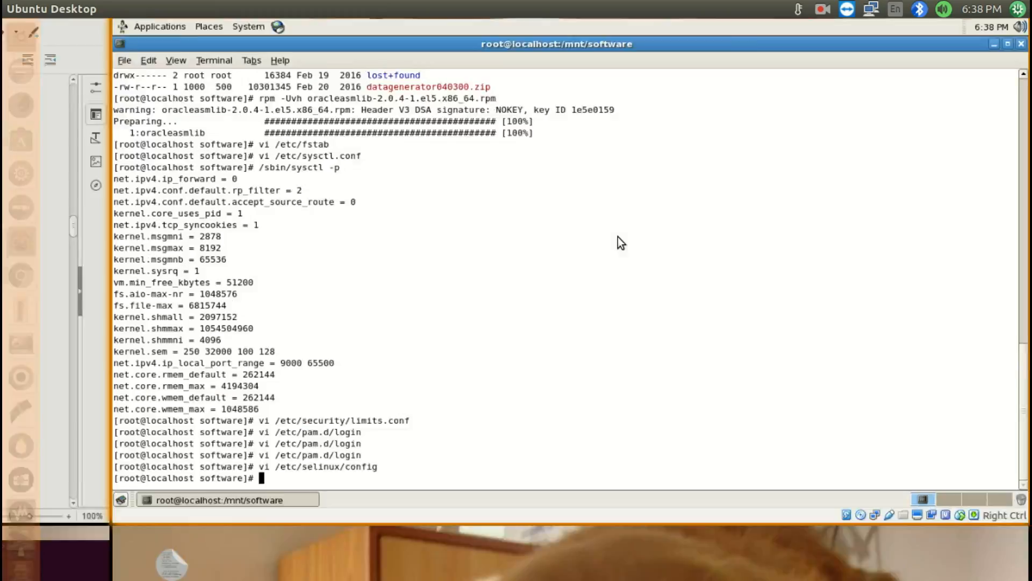
key("Return")
Copy item 9's chkconfig ntpd off command from Install RAC.odt and run it in the RAC7 terminal
key("super+s")
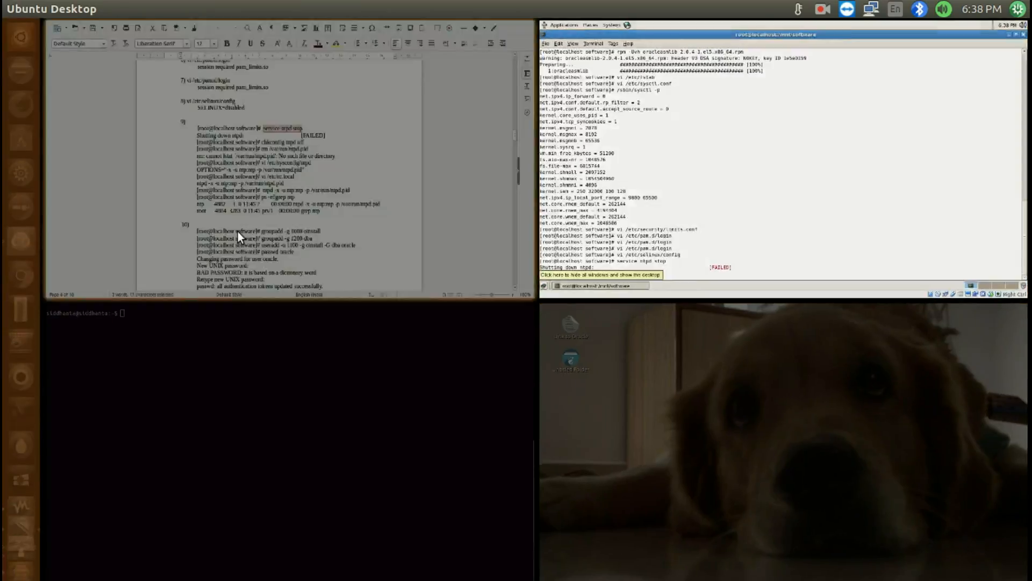
left_click(238, 232)
left_click(456, 264)
key("shift+End")
key("ctrl+c")
key("super+s")
left_click(594, 217)
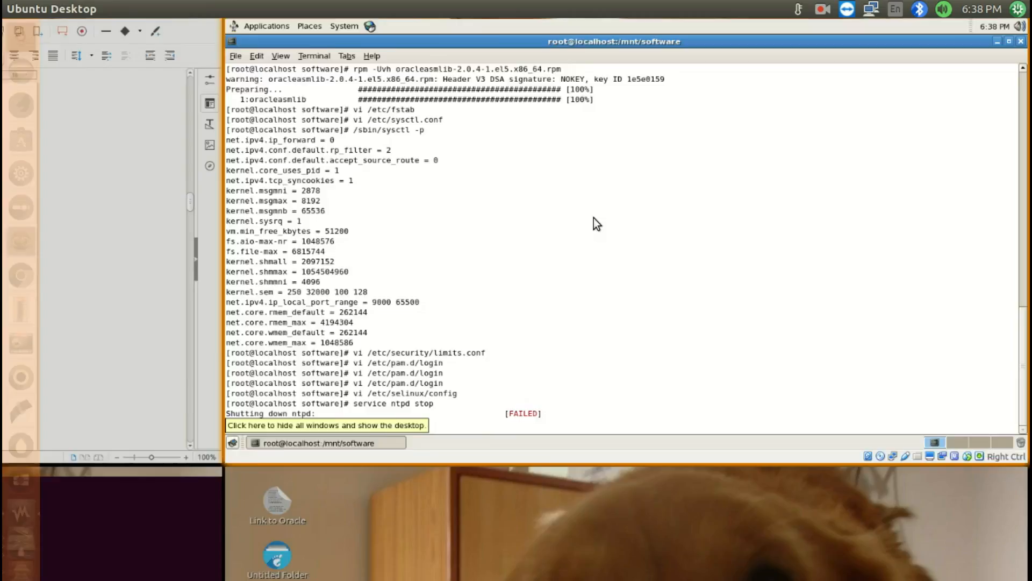
key("ctrl+shift+v")
key("Return")
Copy item 9's rm /var/run/ntpd.pid command from Install RAC.odt and run it in the RAC7 terminal
key("super+s")
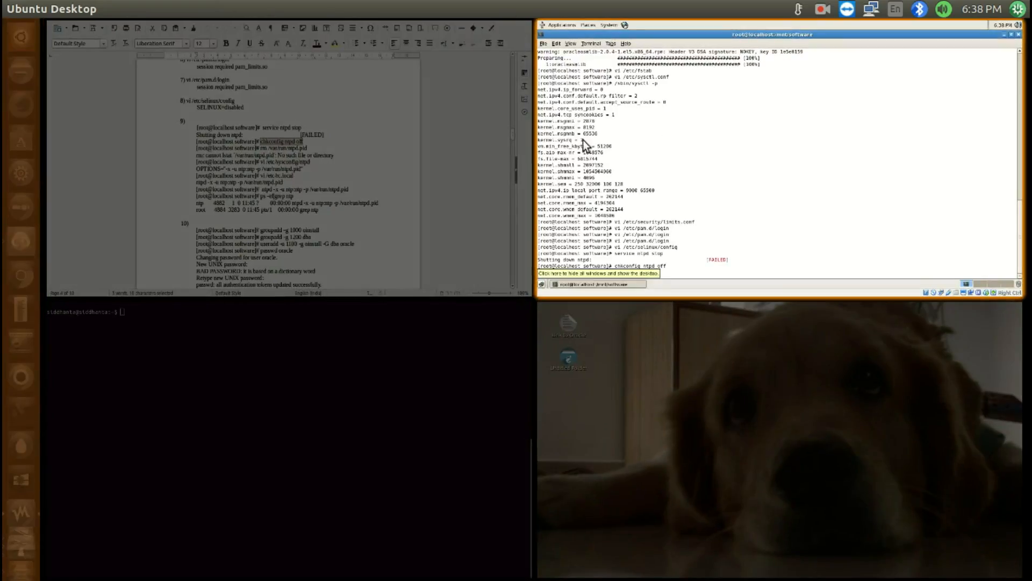
left_click(372, 163)
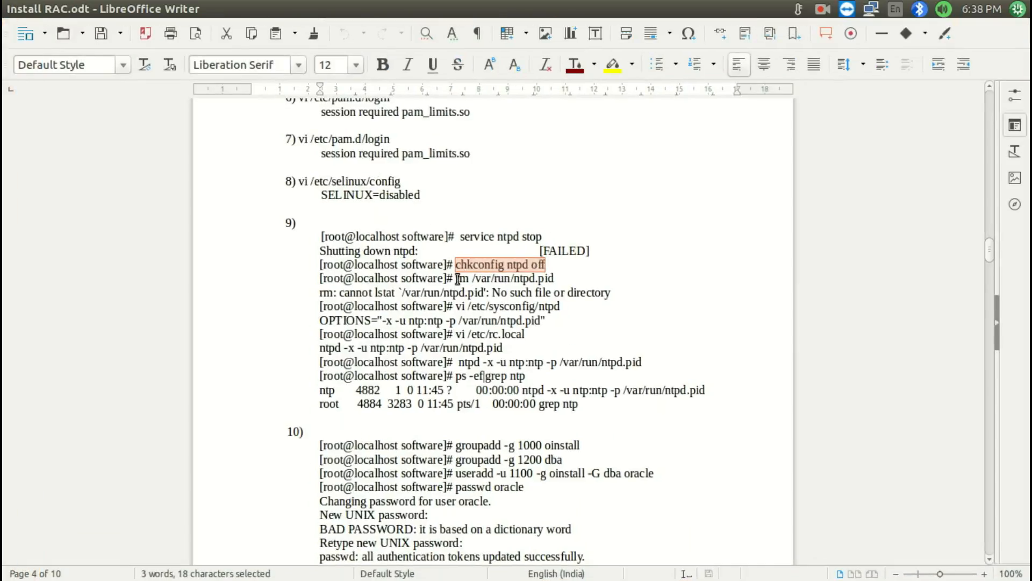
left_click_drag(456, 279, 579, 278)
key("super+s")
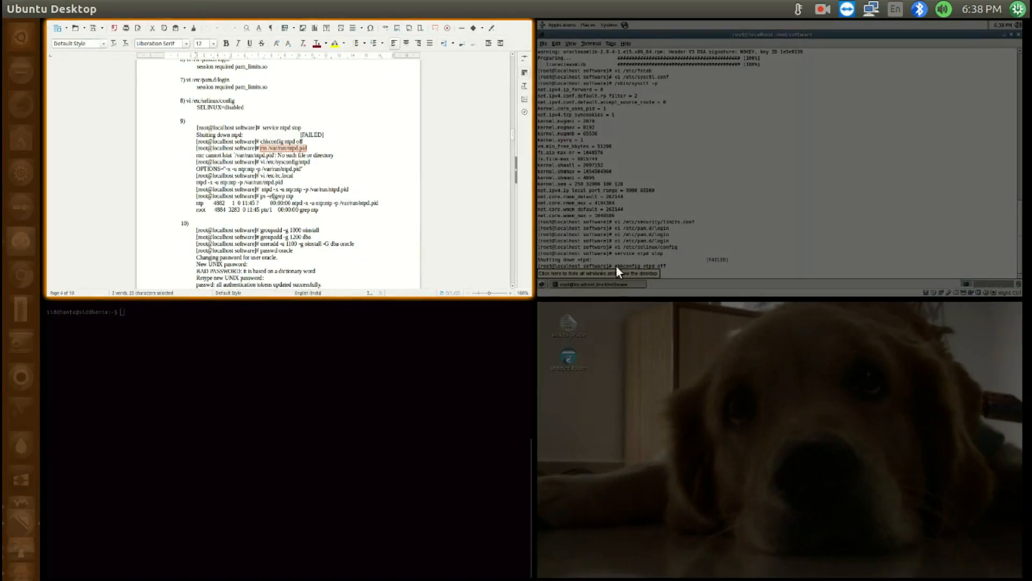
left_click(616, 266)
middle_click(628, 257)
key("Return")
Copy item 9's vi /etc/sysconfig/ntpd command from Install RAC.odt and run it in the RAC7 terminal
key("super+s")
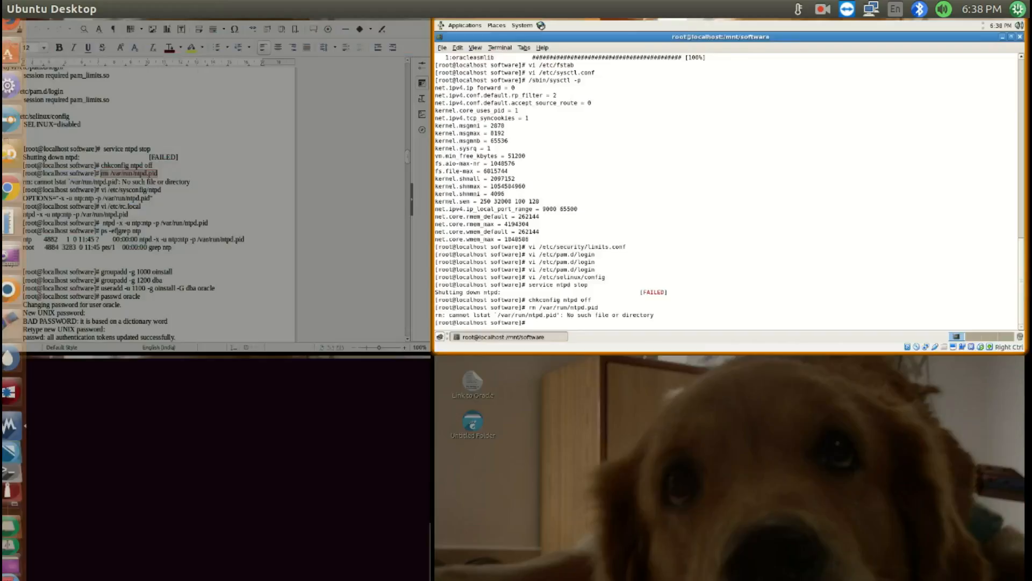
left_click(236, 143)
left_click_drag(458, 306, 570, 307)
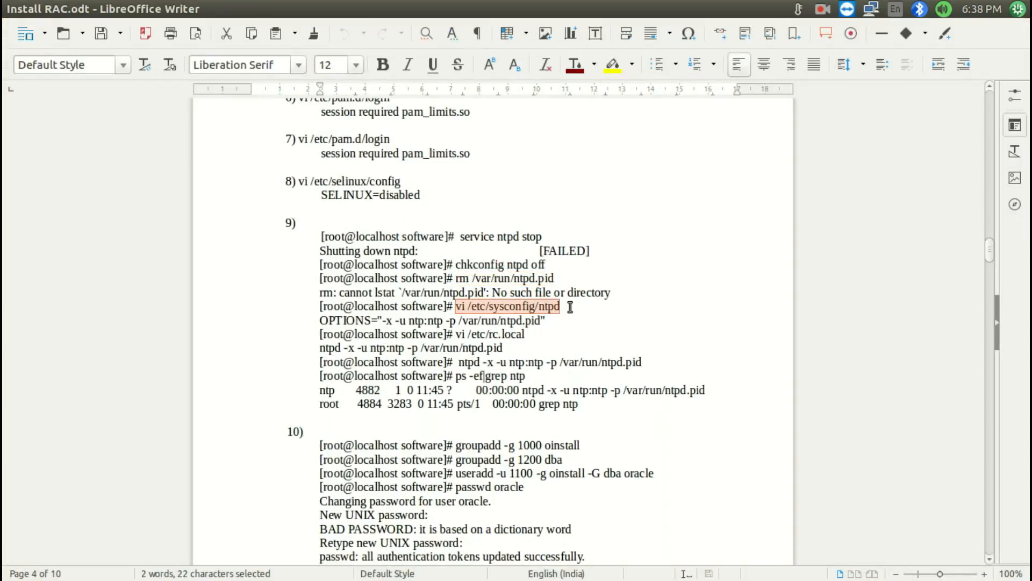
key("super+s")
double_click(643, 181)
key("ctrl+shift+v")
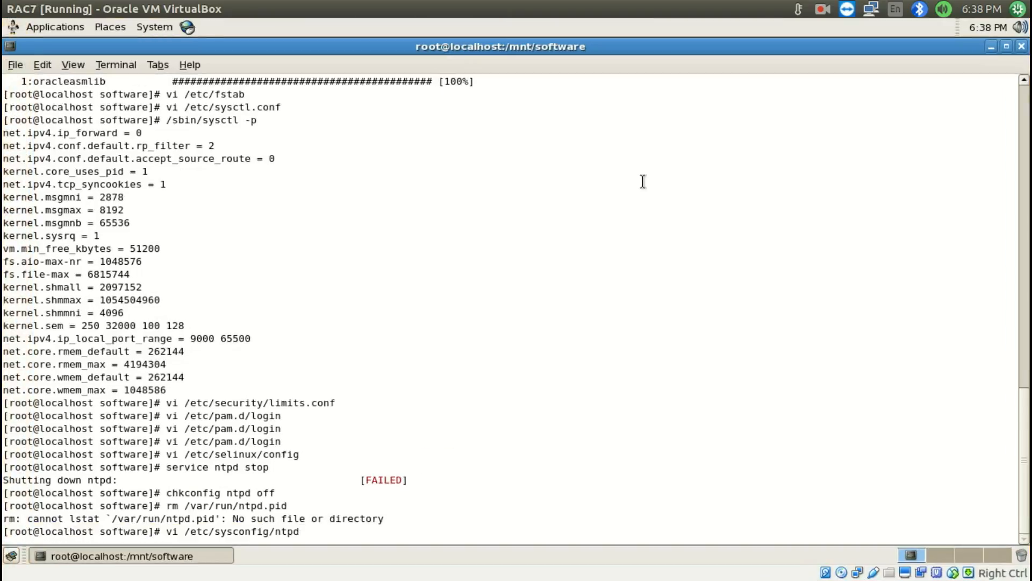
key("Return")
Insert -x after -u in the OPTIONS line of /etc/sysconfig/ntpd, and save and quit vi
key("Right")
key("Right")
key("Right")
key("Right")
key("Right")
key("Right")
key("Right")
key("Right")
key("Right")
key("Right")
type("i -x")
key("Escape")
type(":wq")
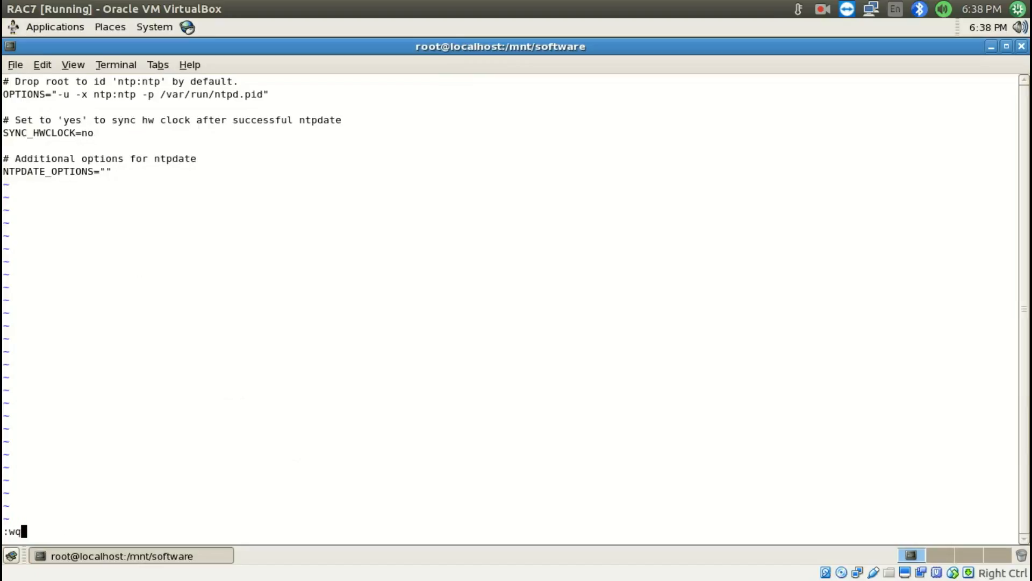
key("Return")
Copy item 9's vi /etc/rc.local command from Install RAC.odt and run it in the RAC7 terminal
mouse_move(1031, 1)
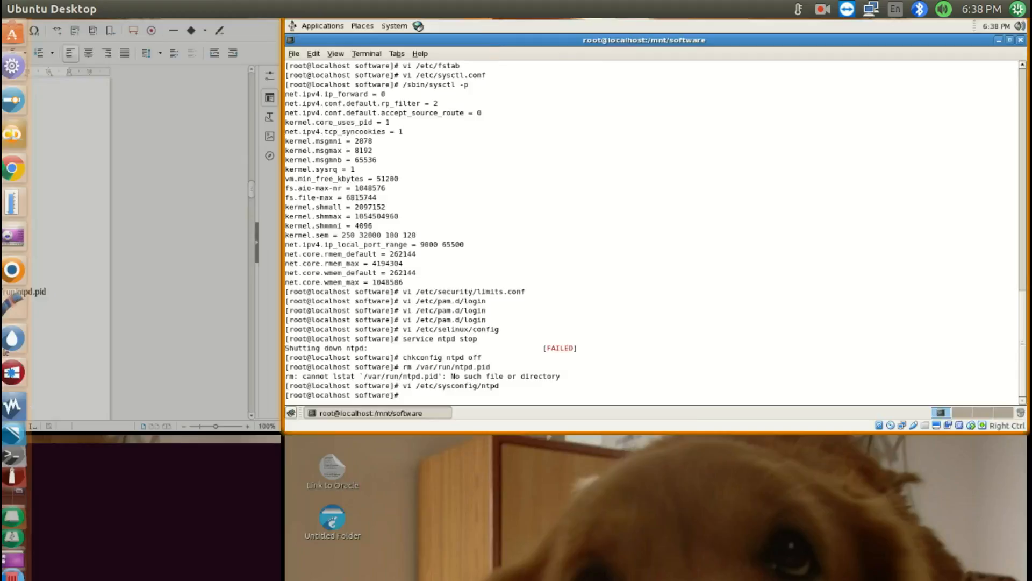
double_click(373, 157)
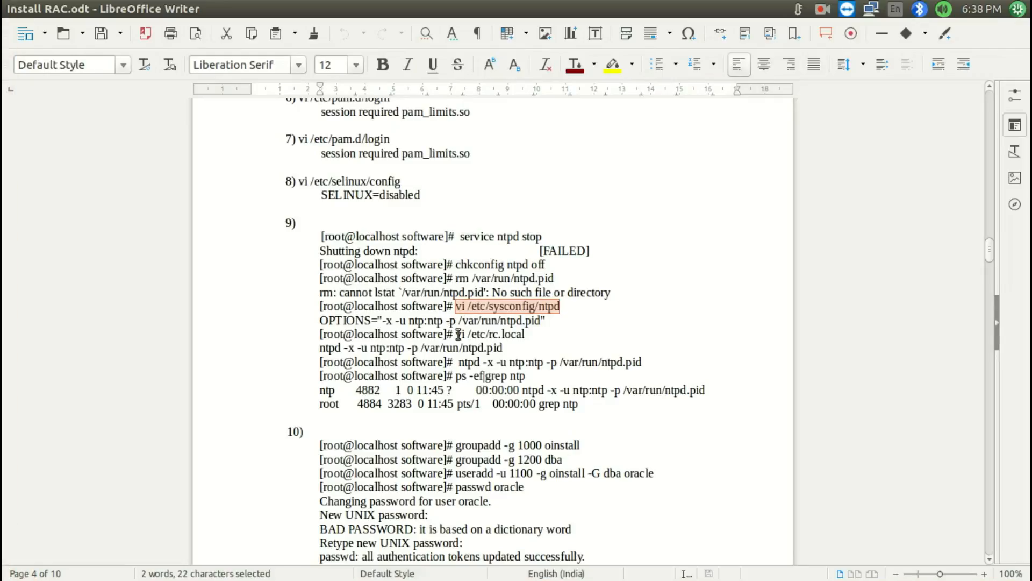
left_click_drag(458, 334, 547, 334)
mouse_move(1, 579)
double_click(666, 151)
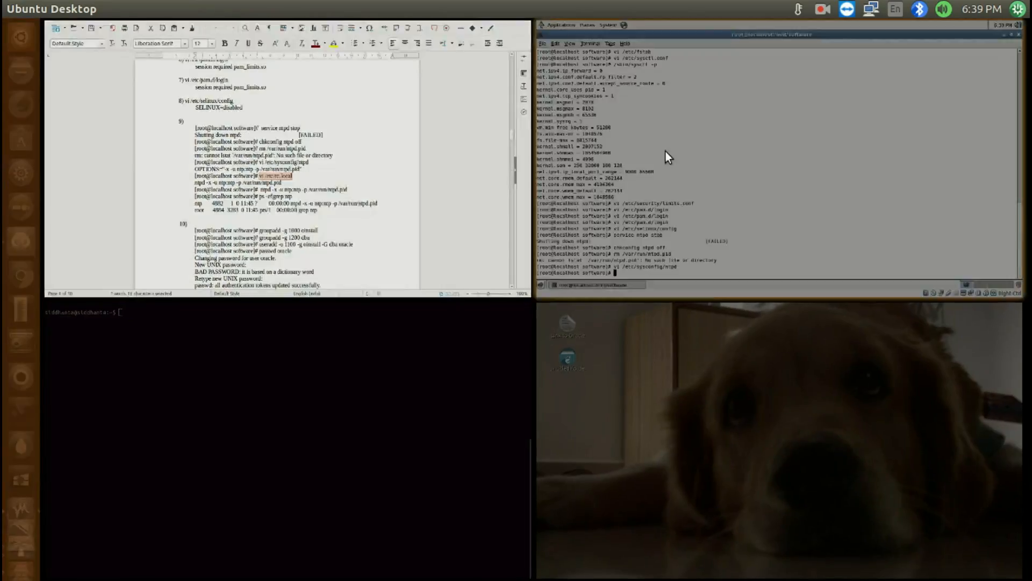
middle_click(665, 150)
key("Return")
Start a new line below touch /var/lock/subsys/local in rc.local, and copy ntpd -x -u ntp:ntp -p /var/run/ntpd.pid from Install RAC.odt
key("Down")
key("Down")
key("Down")
key("Down")
key("Down")
key("Down")
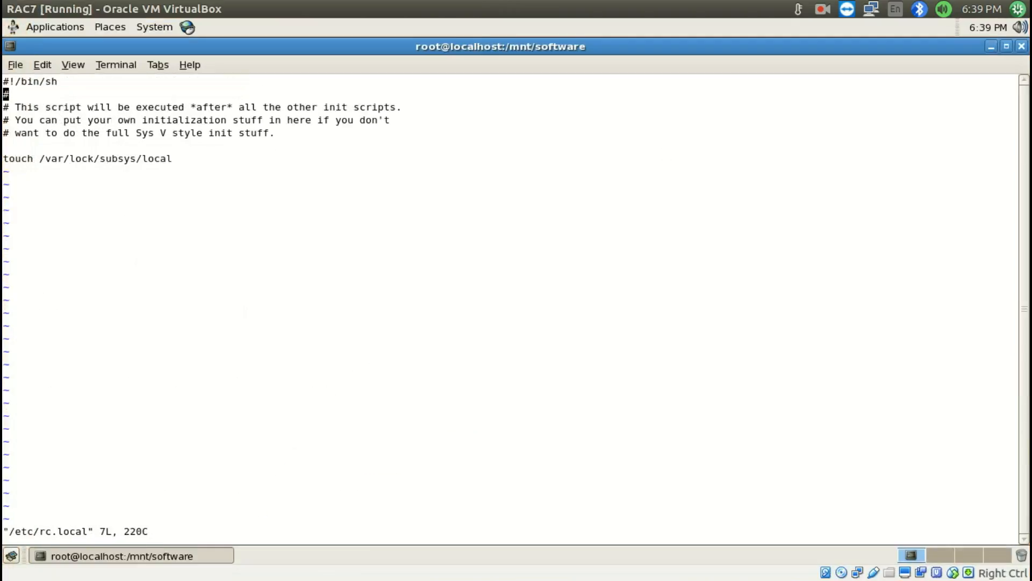
key("shift+a")
key("Return")
mouse_move(1, 579)
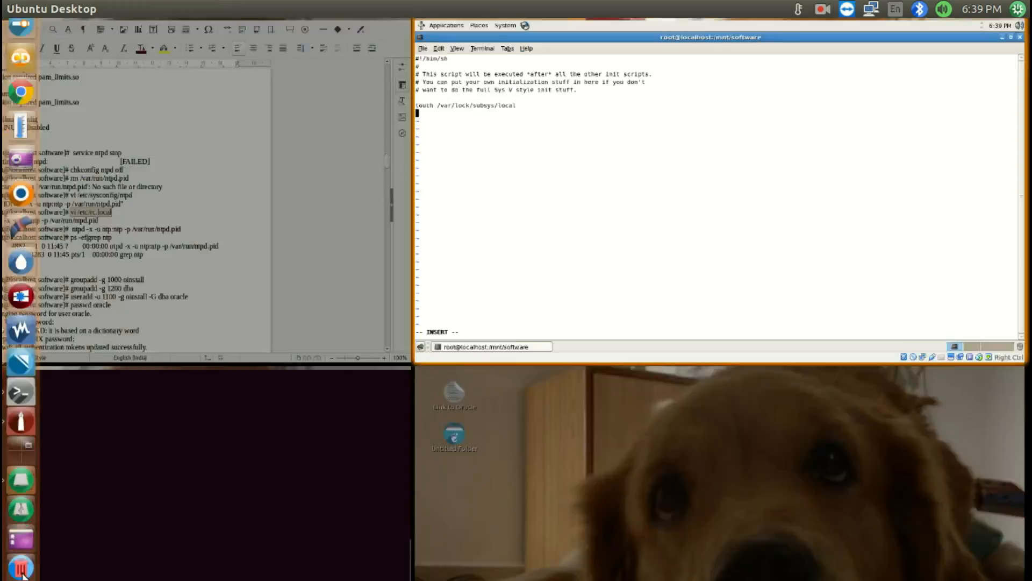
double_click(425, 162)
left_click_drag(319, 348, 503, 347)
key("ctrl+c")
Paste the copied ntpd -x -u ntp:ntp -p /var/run/ntpd.pid line at the end of /etc/rc.local, and save and quit vi
mouse_move(1, 579)
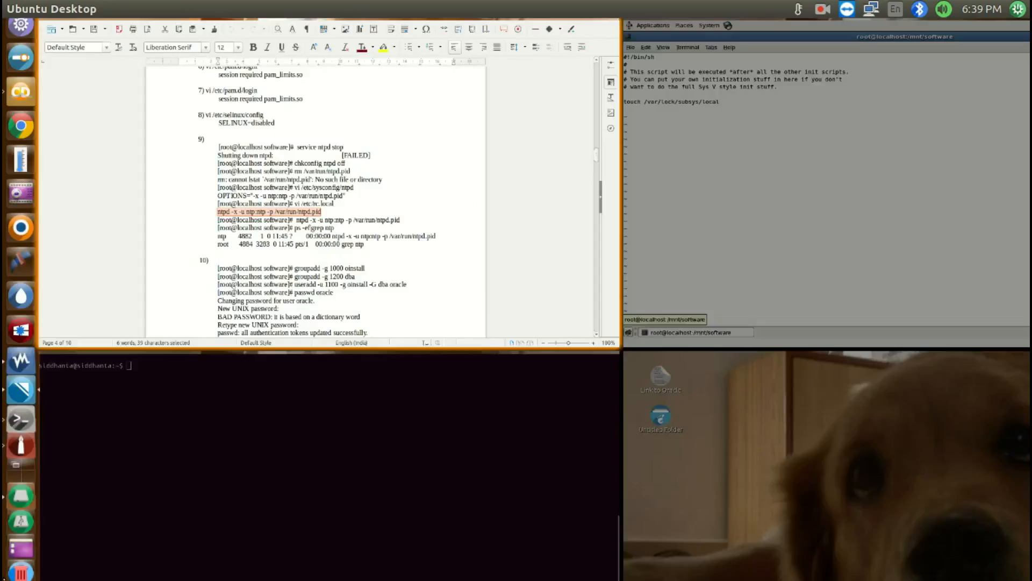
double_click(630, 157)
middle_click(633, 158)
key("Escape")
type(": WQ")
key("Return")
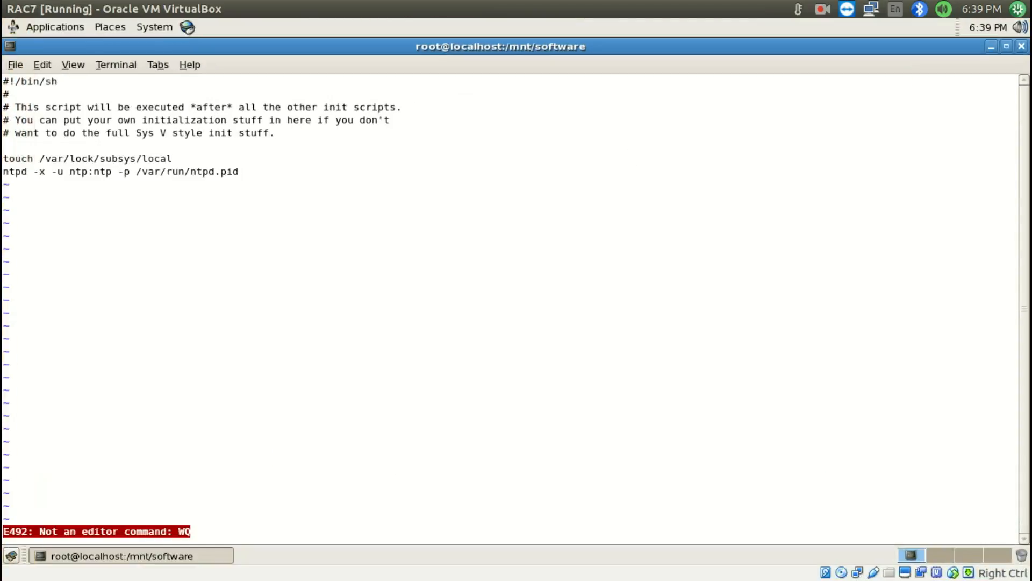
type(":wq")
key("Return")
Copy item 9's ntpd -x -u ntp:ntp -p /var/run/ntpd.pid command from Install RAC.odt and run it in the RAC7 terminal
mouse_move(3, 565)
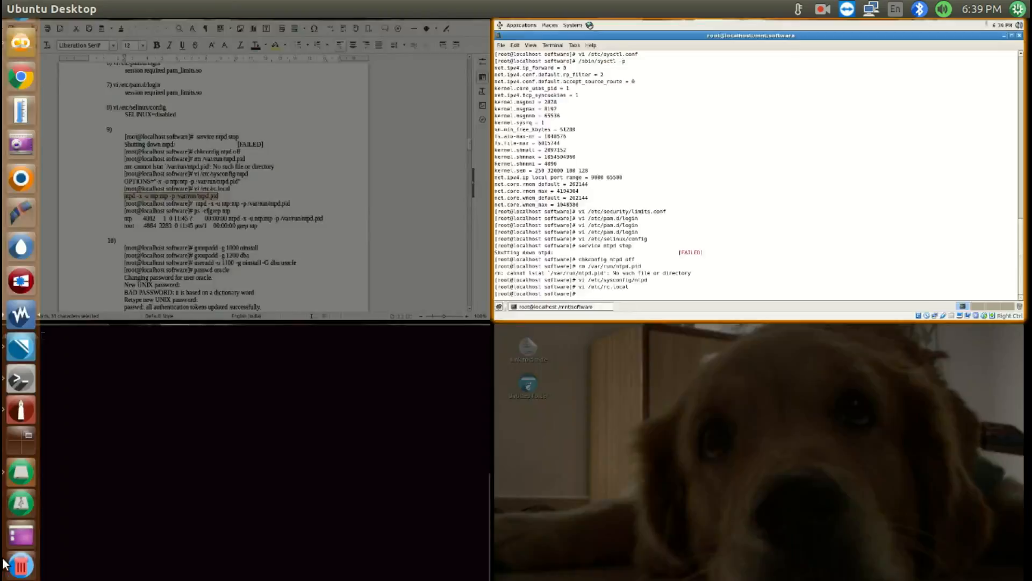
left_click(260, 230)
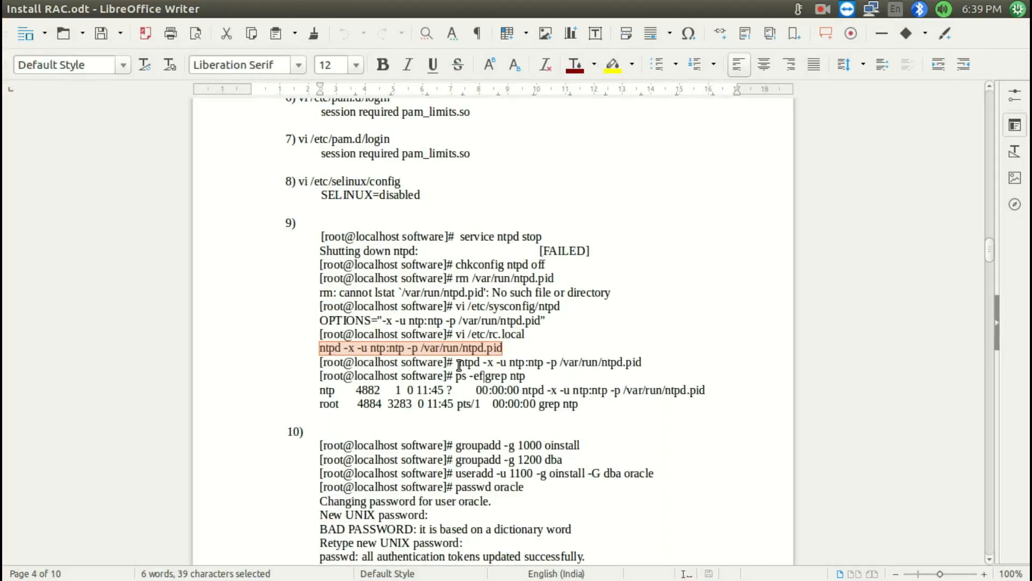
left_click_drag(460, 365, 642, 363)
key("super+s")
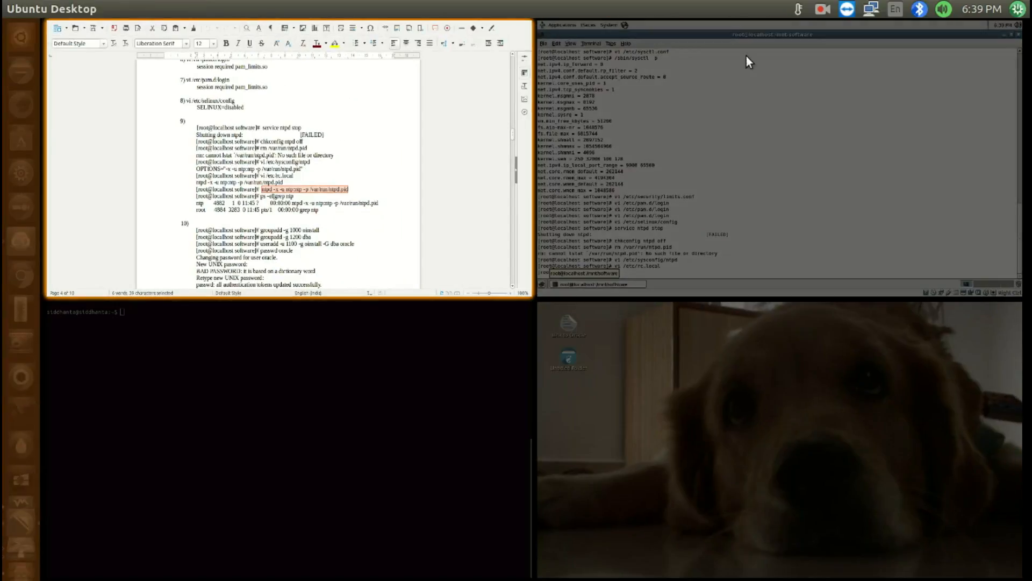
left_click(746, 55)
middle_click(675, 249)
key("Return")
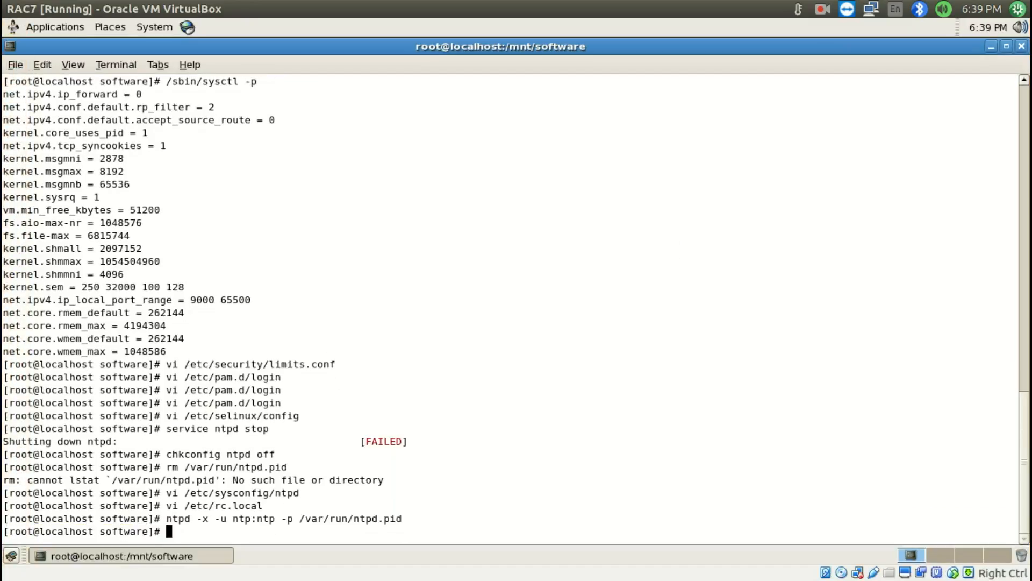
Copy item 9's ps -ef|grep ntp command from Install RAC.odt and run it in the RAC7 terminal to check the ntpd process
key("super+s")
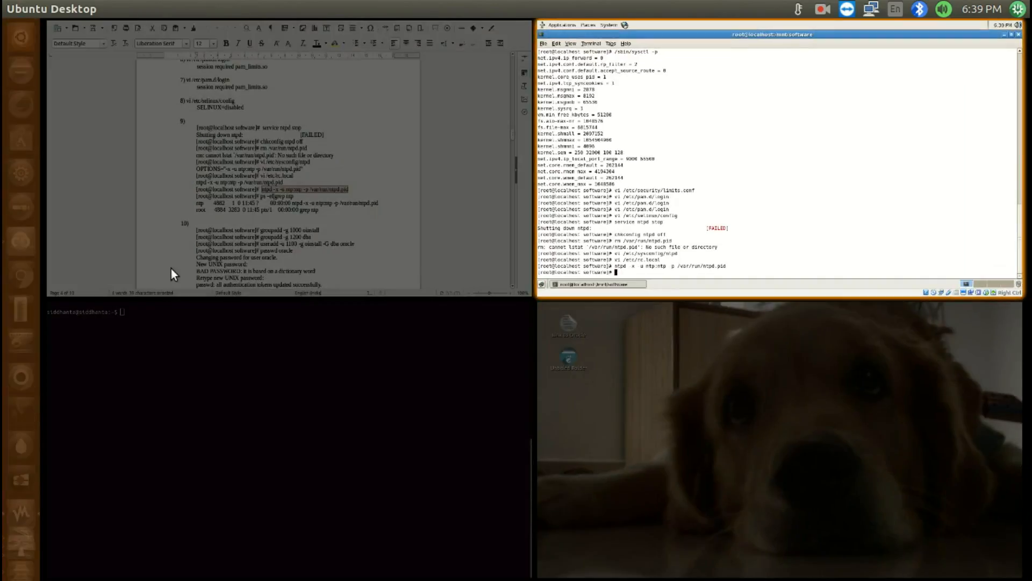
left_click(172, 271)
left_click_drag(456, 376, 525, 376)
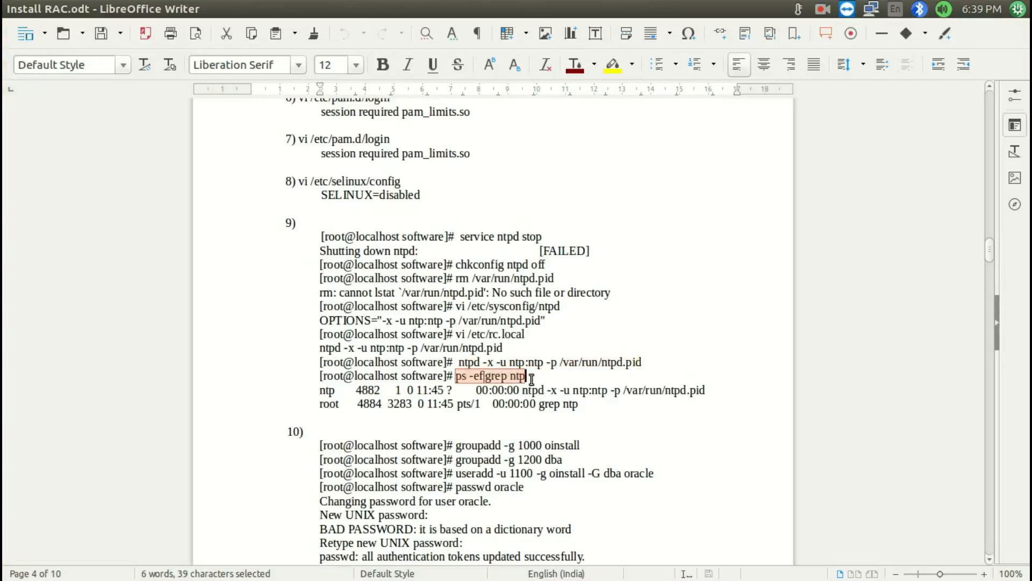
key("super+s")
left_click(731, 226)
middle_click(731, 225)
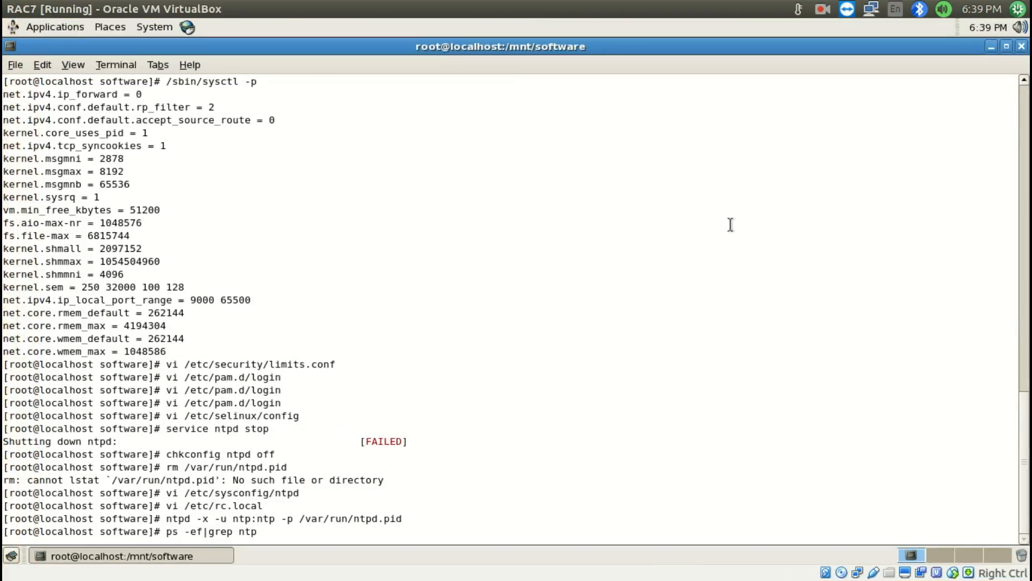
key("Return")
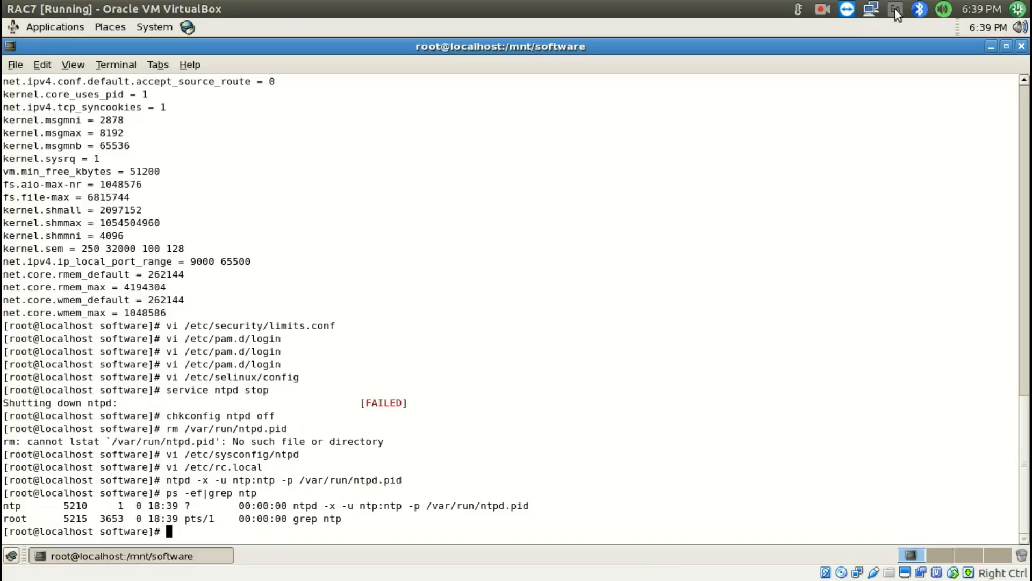
left_click(943, 9)
left_click(904, 62)
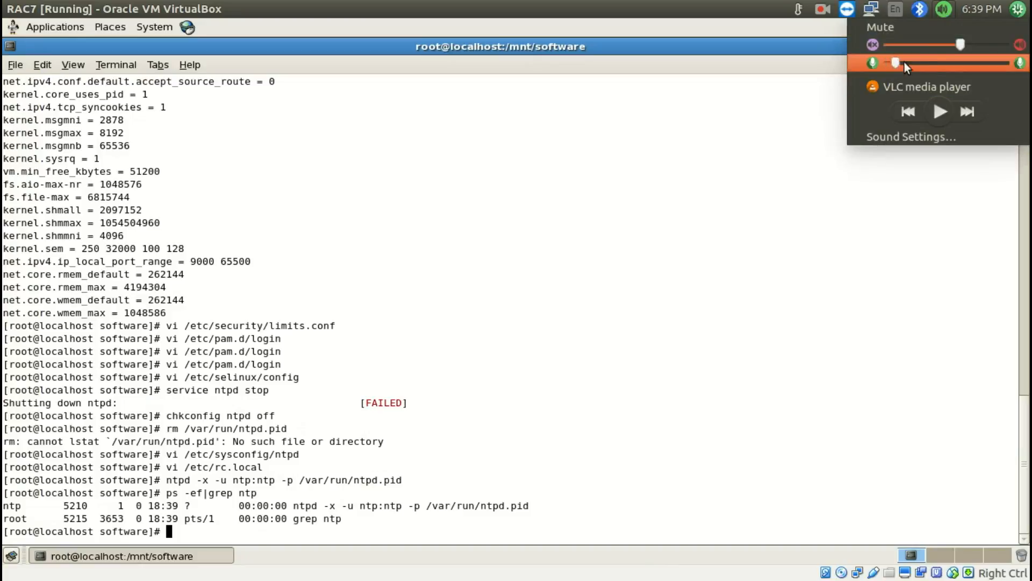
left_click(448, 386)
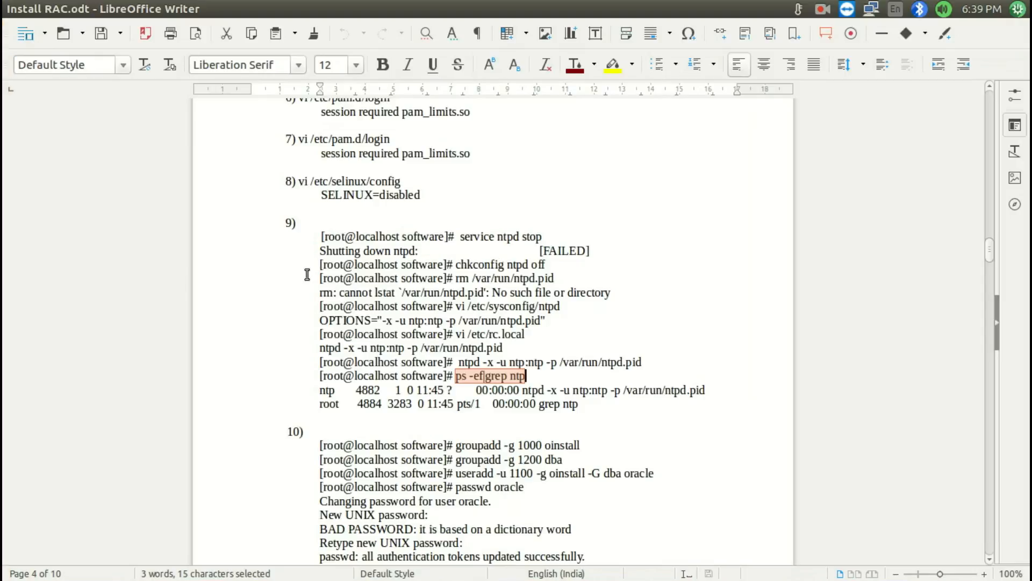
Copy item 10's groupadd -g 1000 oinstall and groupadd -g 1200 dba commands from Install RAC.odt and run each in the RAC7 terminal
scroll(344, 242, "down", 8)
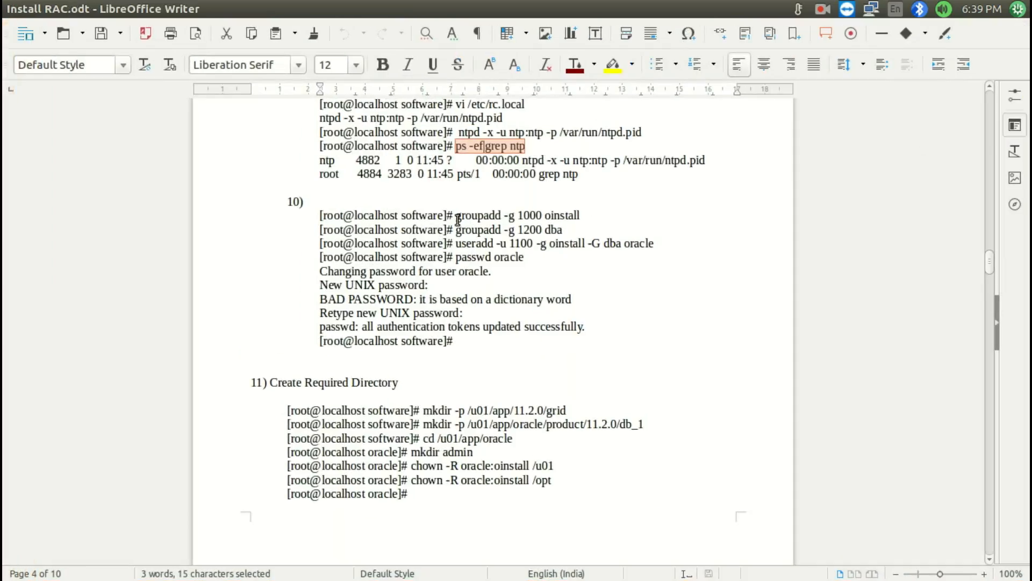
left_click_drag(458, 219, 582, 215)
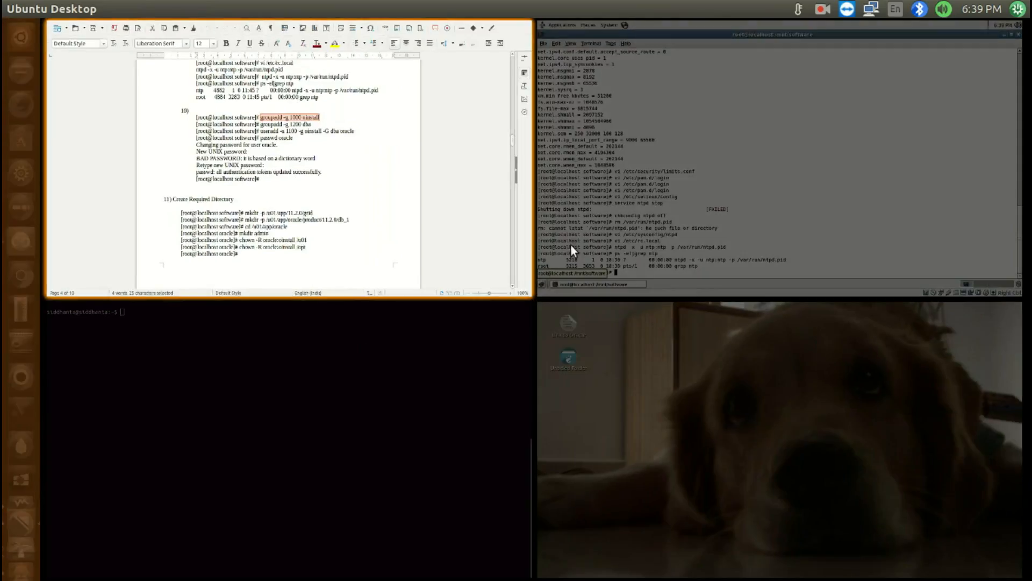
key("ctrl+shift+v")
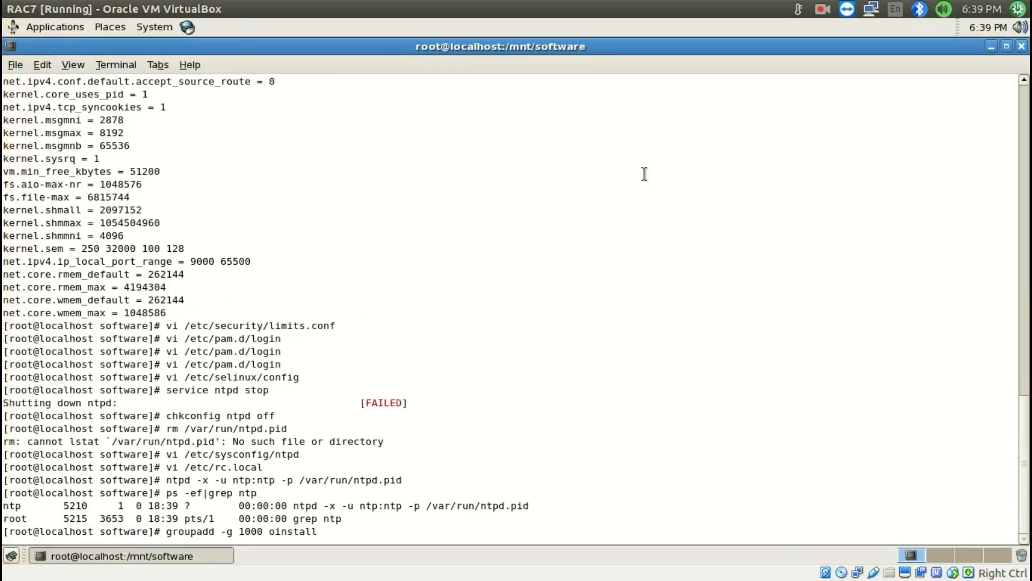
key("Return")
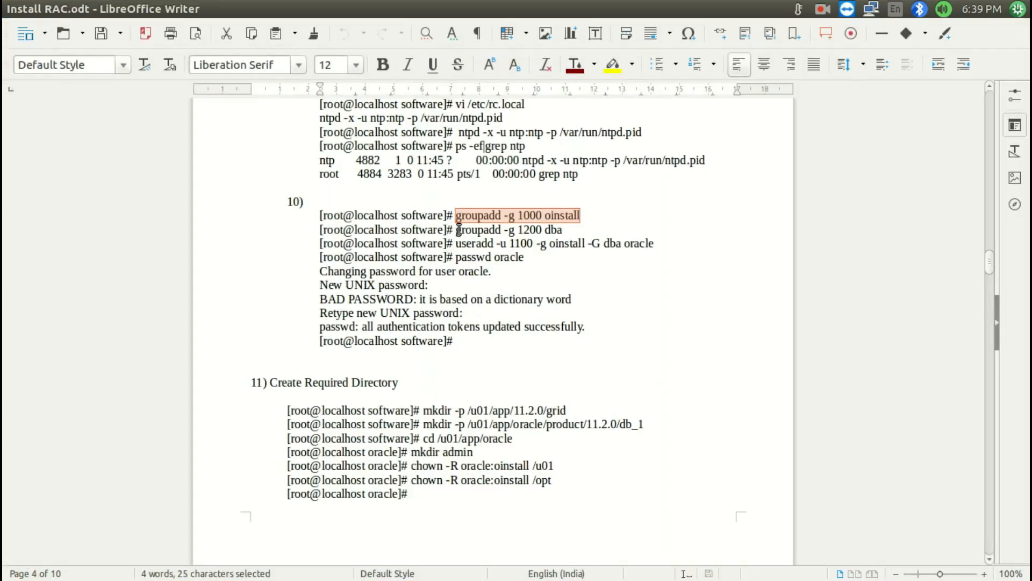
left_click_drag(459, 230, 565, 228)
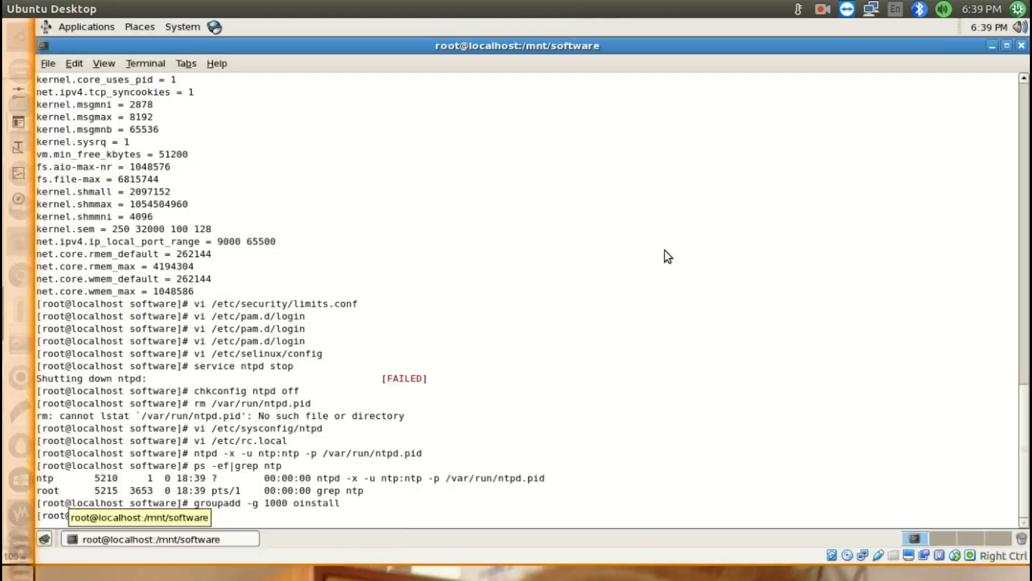
key("ctrl+shift+v")
key("Return")
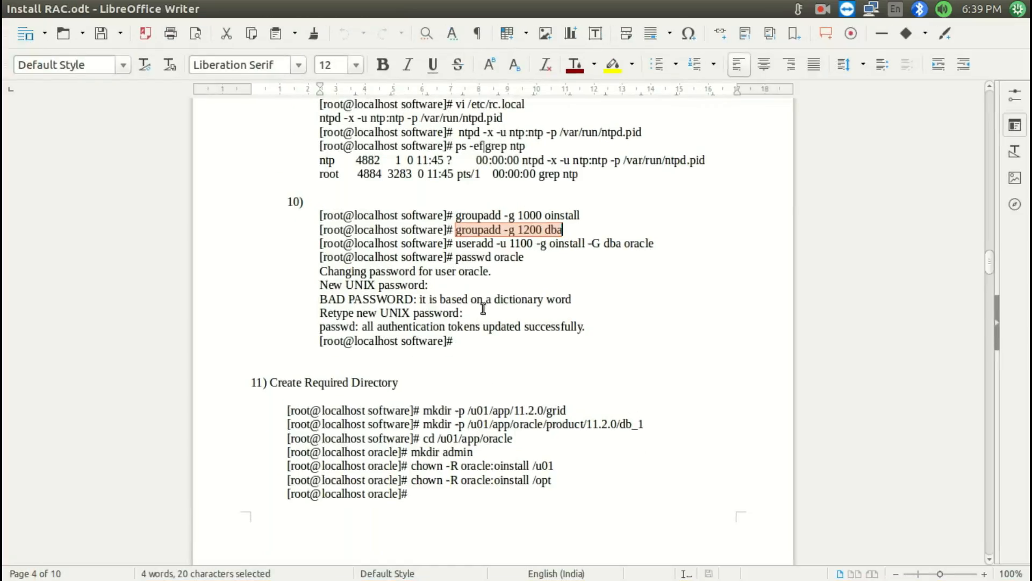
left_click(457, 238)
key("shift+Page_Down")
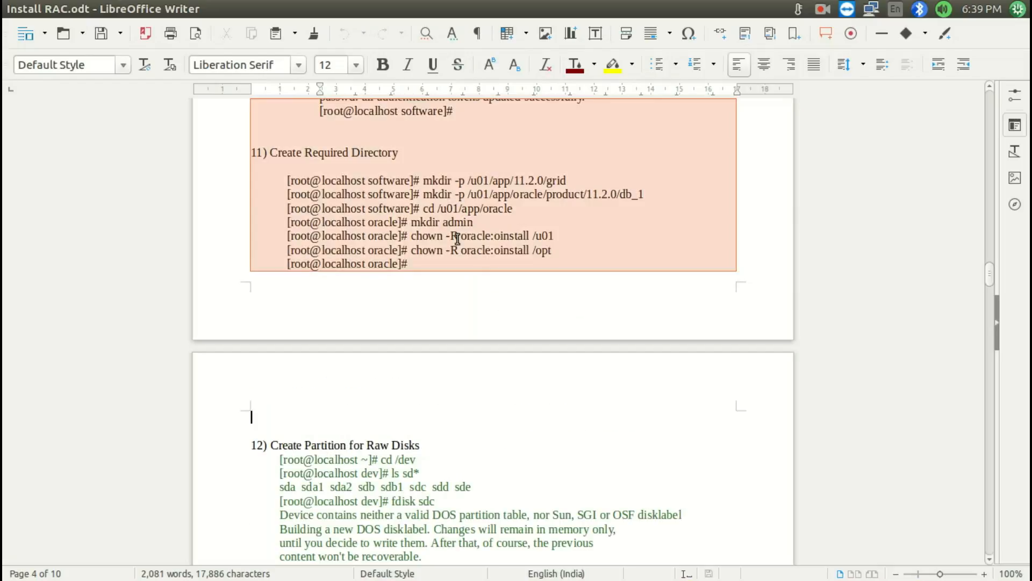
key("shift+Down")
key("Up")
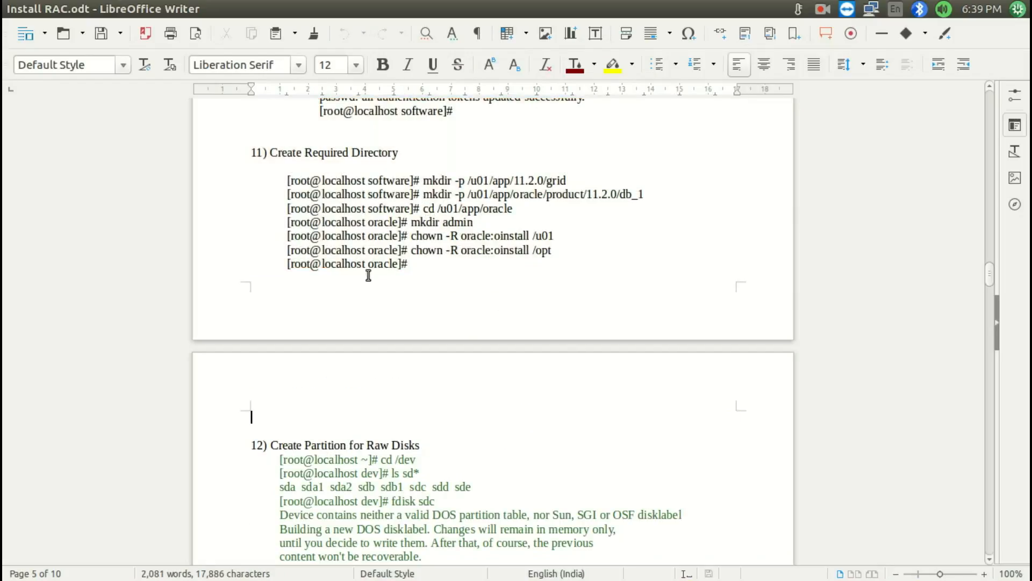
key("super+s")
left_click(821, 170)
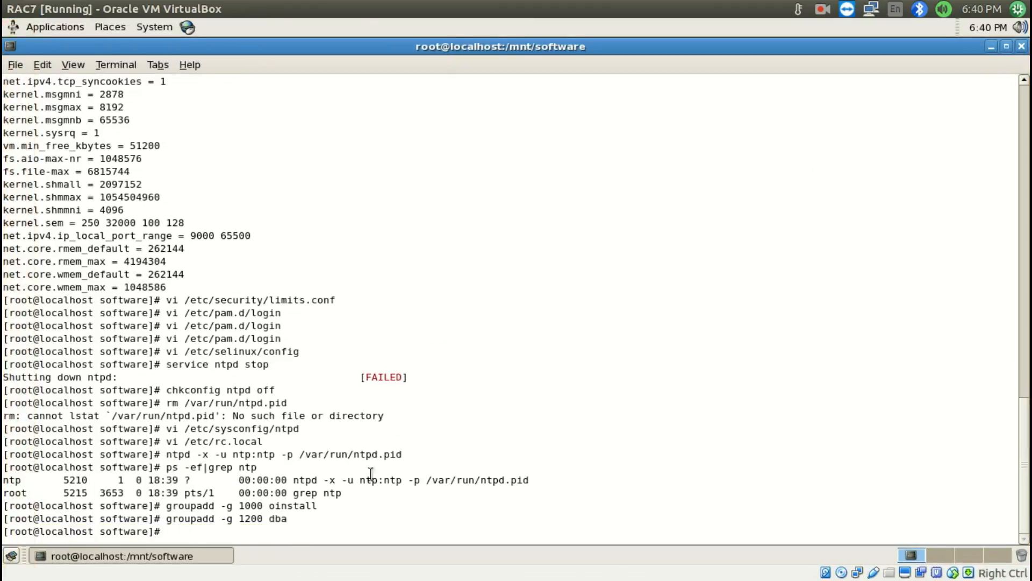
key("super+s")
left_click(398, 154)
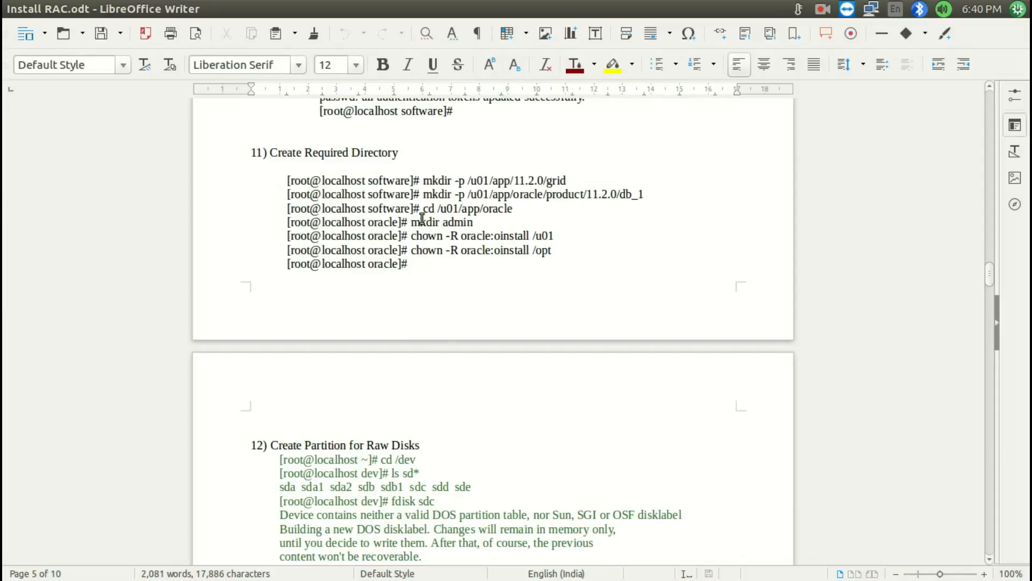
scroll(422, 218, "up", 4)
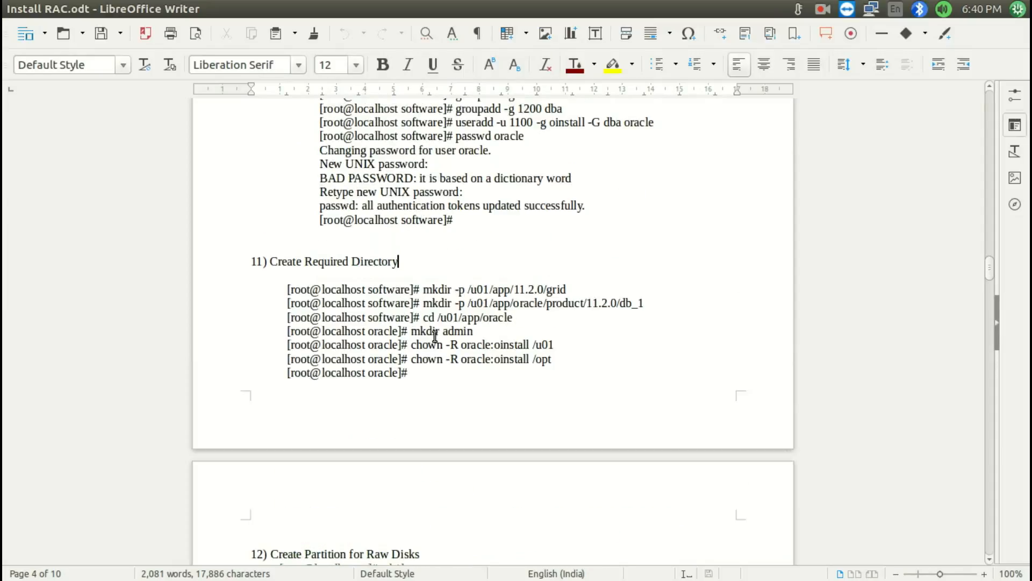
left_click(65, 9)
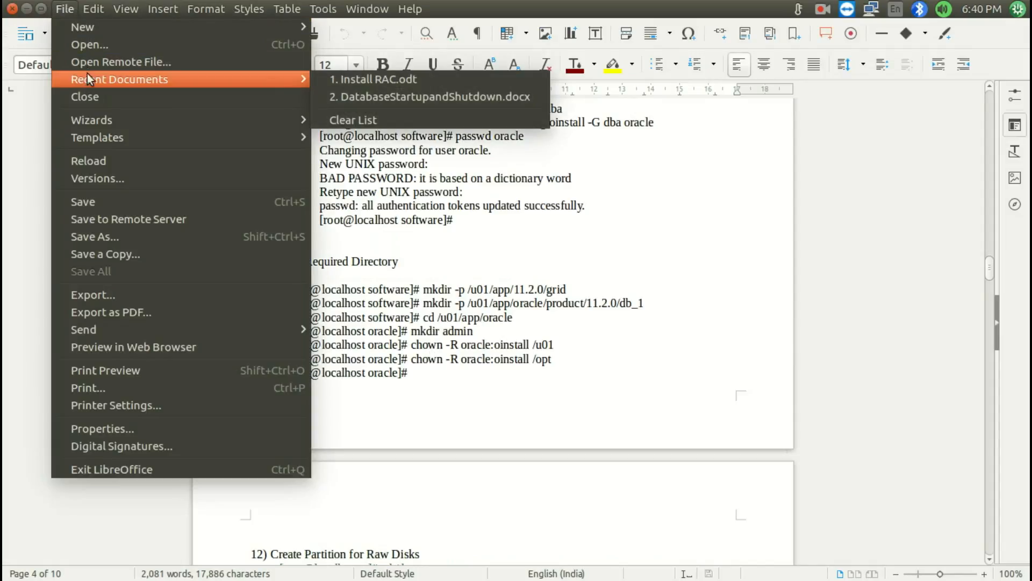
mouse_move(94, 9)
left_click(476, 231)
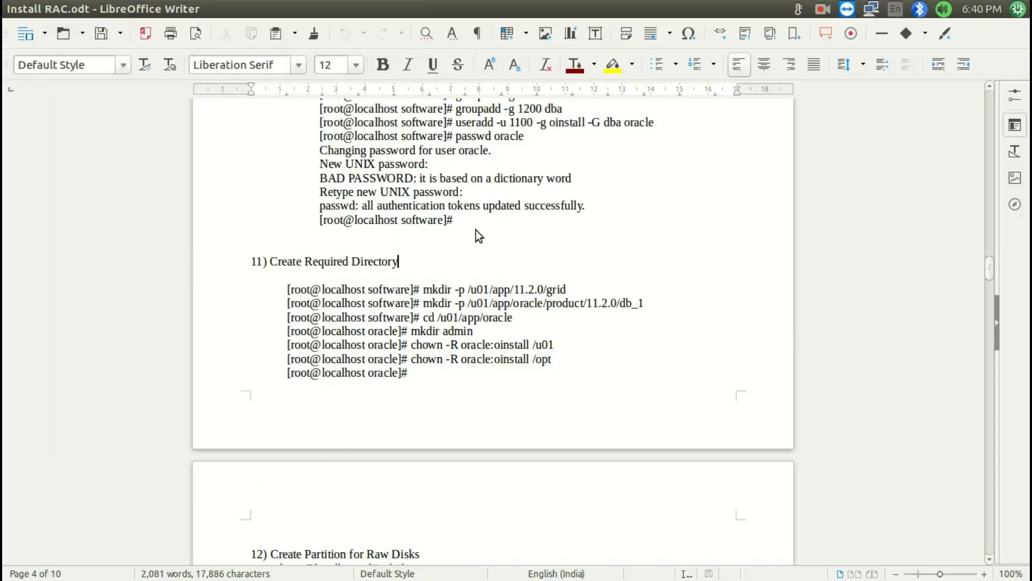
Copy item 10's useradd -u 1100 -g oinstall -G dba oracle command from Install RAC.odt and run it in the RAC7 terminal
scroll(463, 313, "up", 5)
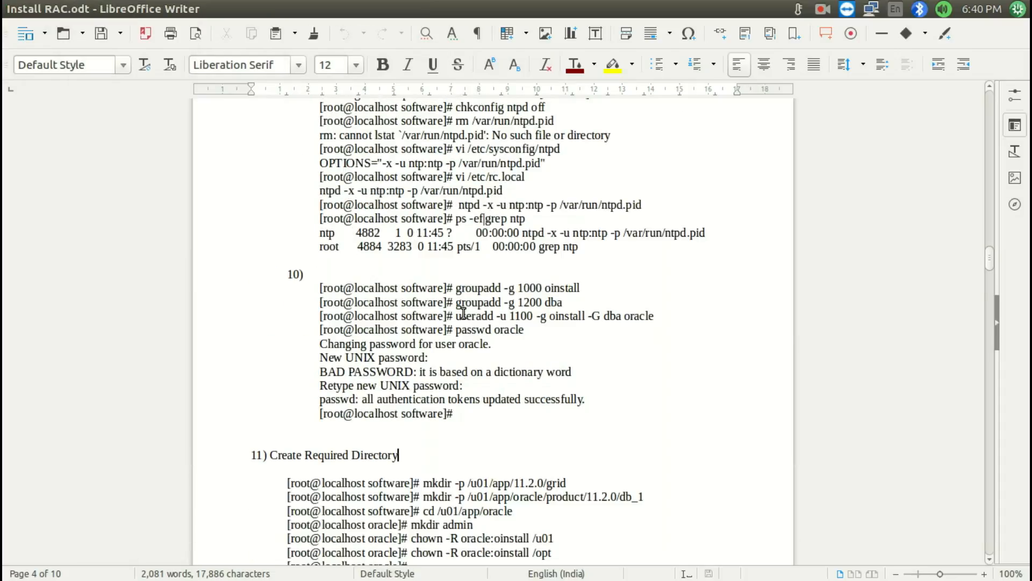
left_click_drag(455, 317, 655, 315)
key("ctrl+c")
key("super+s")
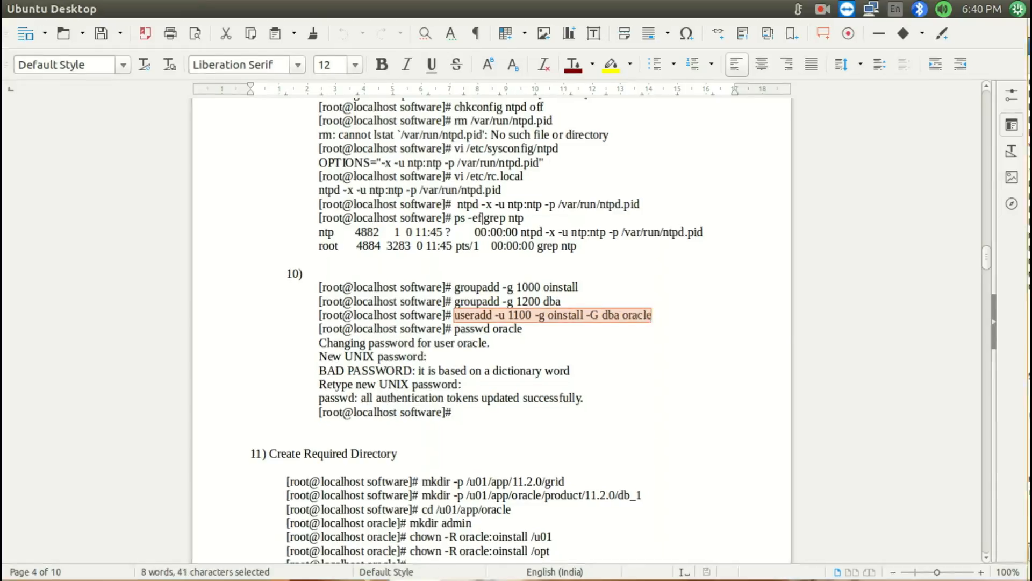
double_click(710, 118)
key("ctrl+shift+v")
key("Return")
Copy item 10's passwd oracle command from Install RAC.odt, run it in the RAC7 terminal, and enter and retype the oracle account's new password
key("super+s")
double_click(404, 316)
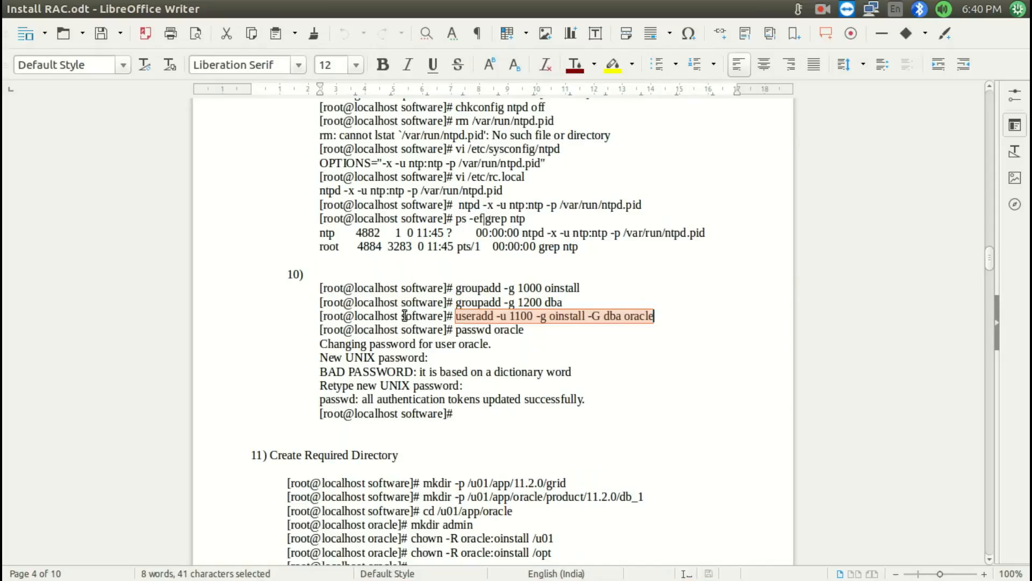
left_click_drag(457, 330, 531, 323)
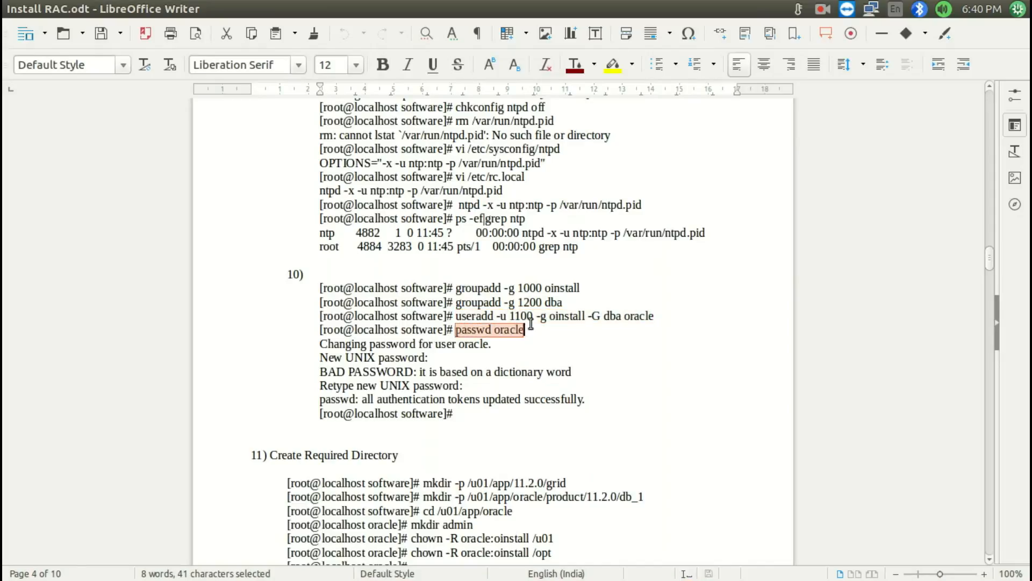
key("super+s")
double_click(683, 179)
key("ctrl+shift+v")
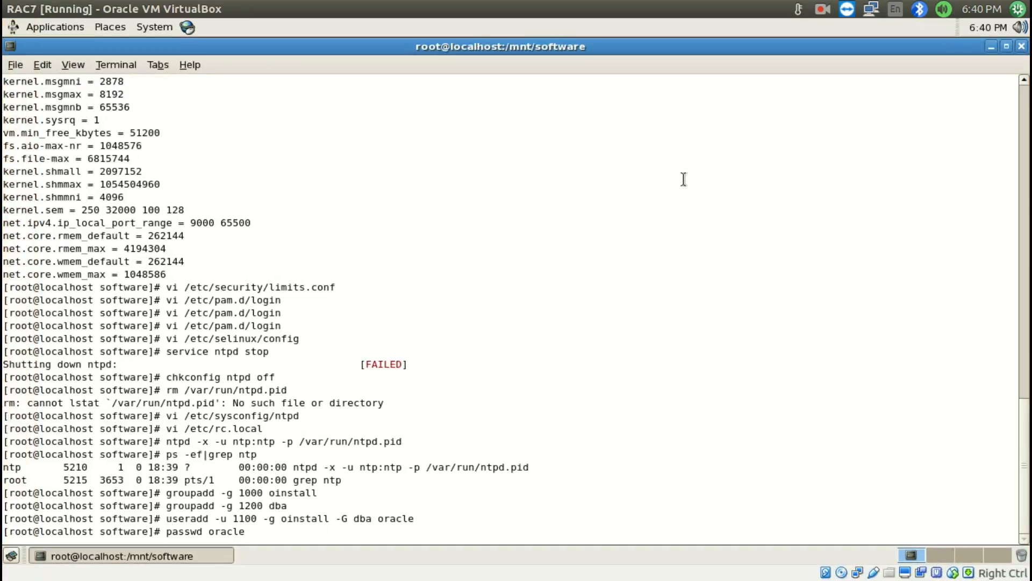
key("Return")
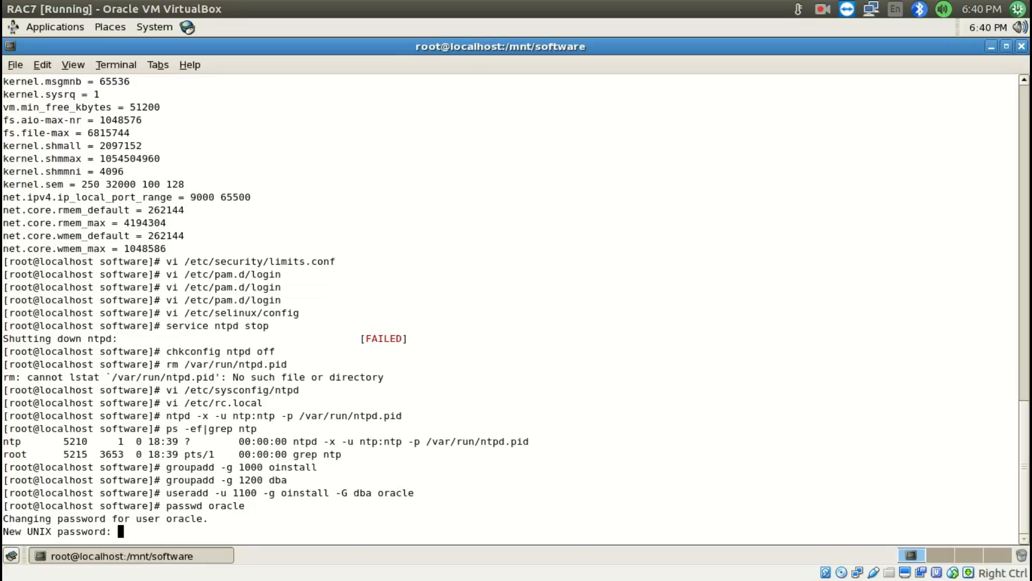
key("Return")
key("Return")
Copy item 11's mkdir -p /u01/app/11.2.0/grid command from Install RAC.odt and run it in the RAC7 terminal
key("super+s")
left_click(359, 252)
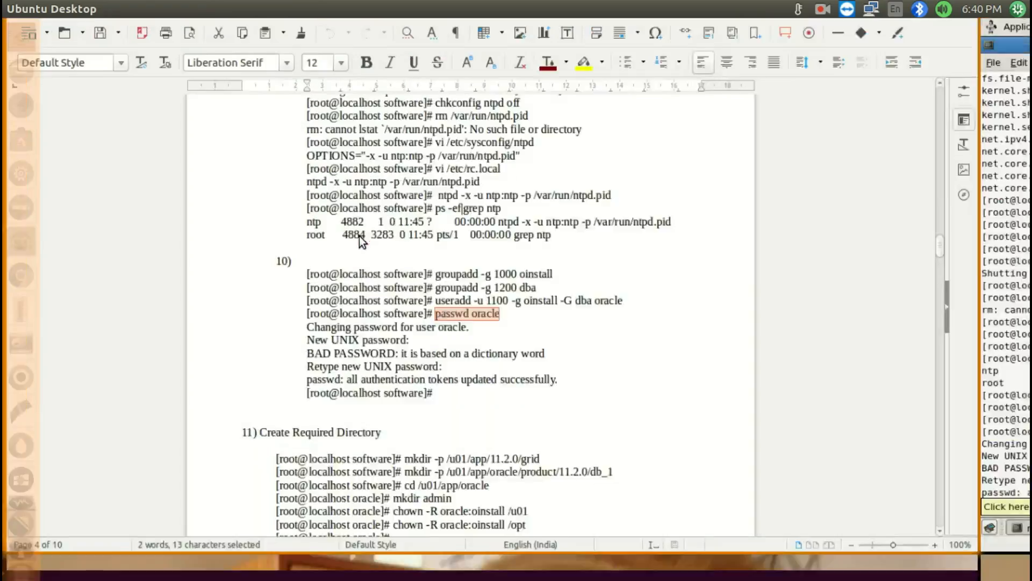
scroll(354, 235, "down", 4)
left_click_drag(427, 331, 572, 333)
key("super+c")
key("super+s")
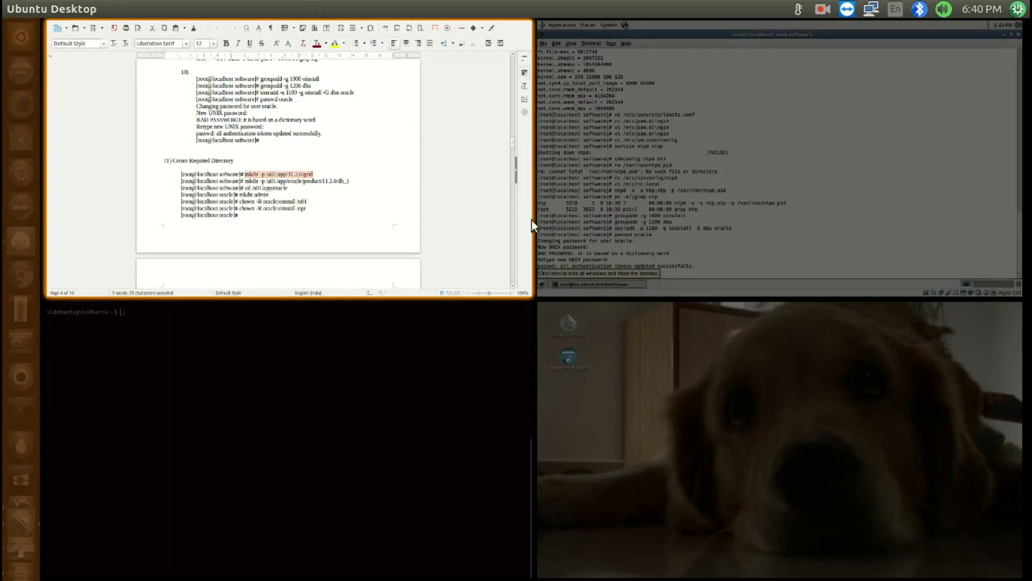
double_click(601, 251)
middle_click(598, 260)
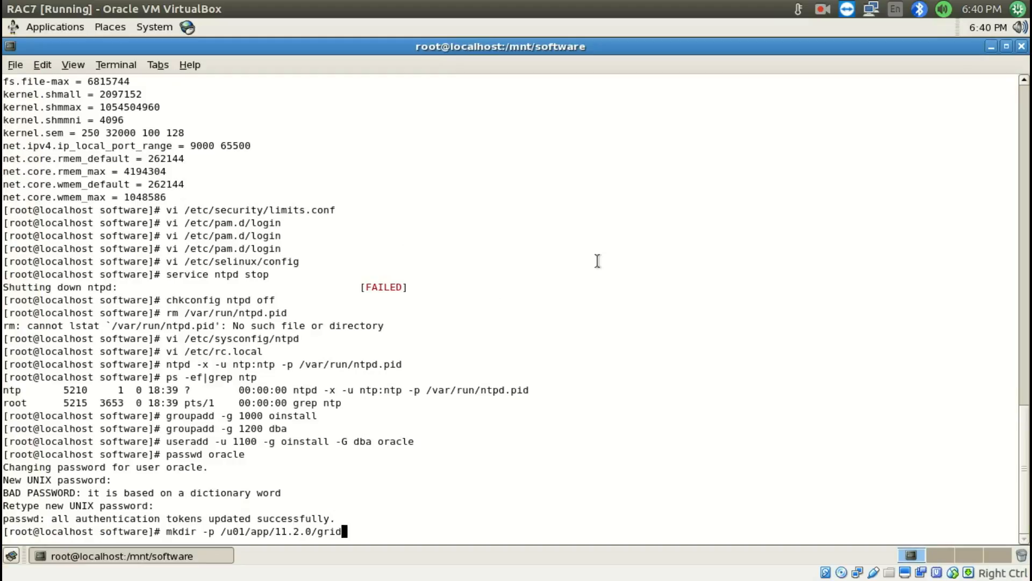
key("Return")
Copy item 11's mkdir -p /u01/app/oracle/product/11.2.0/db_1 command from Install RAC.odt and run it in the RAC7 terminal
key("super+s")
left_click(408, 280)
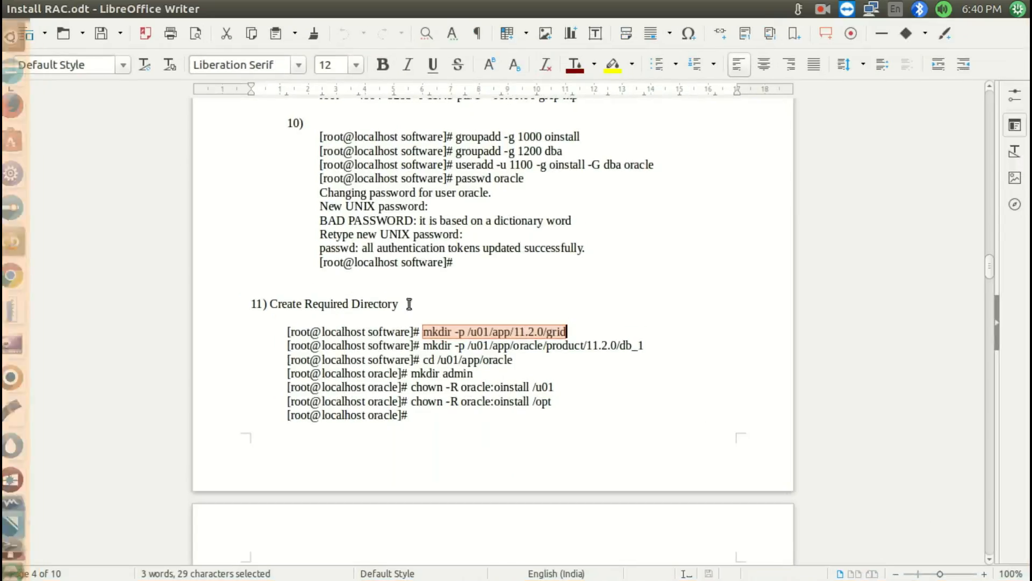
left_click_drag(423, 345, 663, 344)
key("super+c")
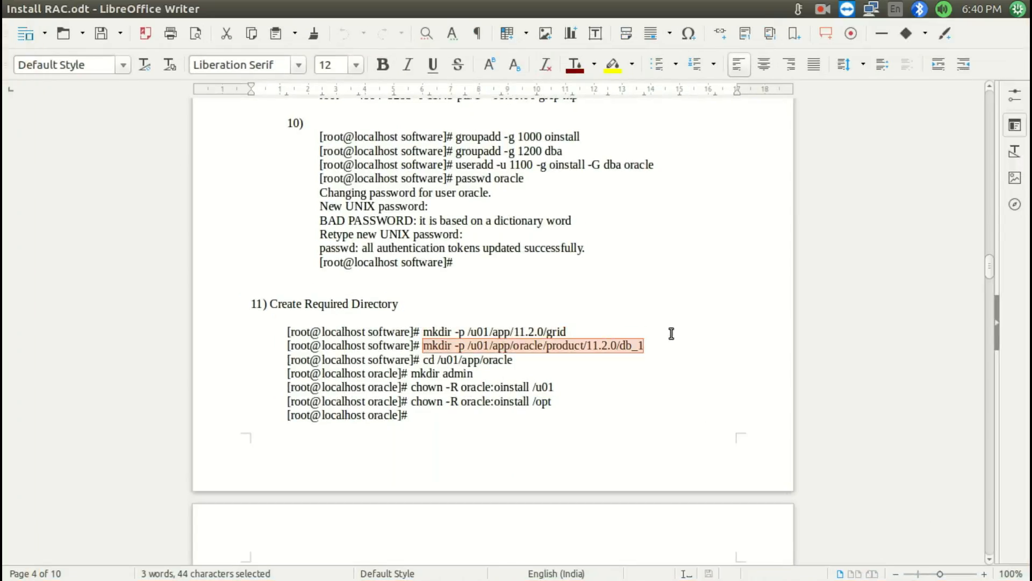
key("super+s")
double_click(606, 115)
middle_click(517, 267)
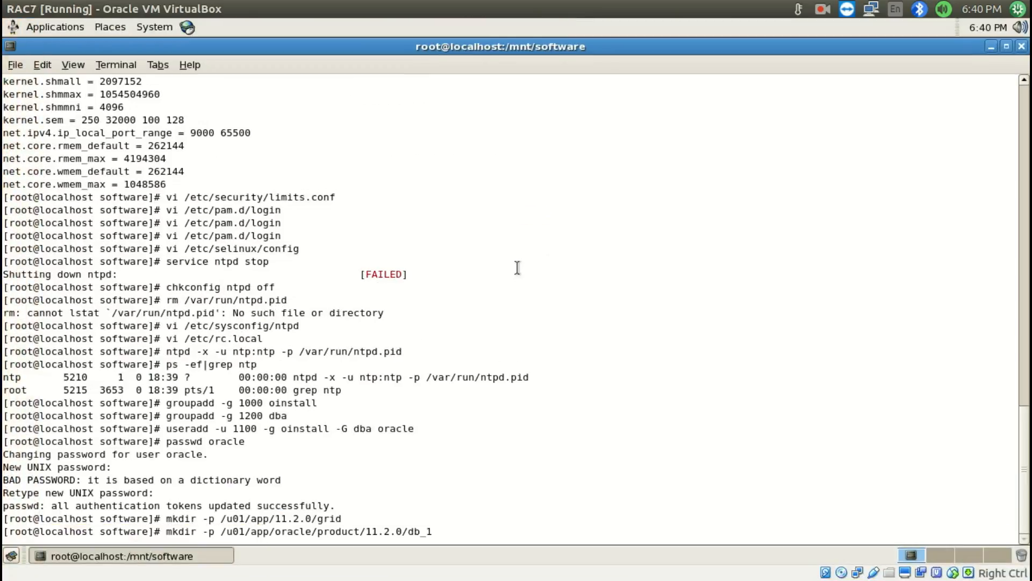
key("Return")
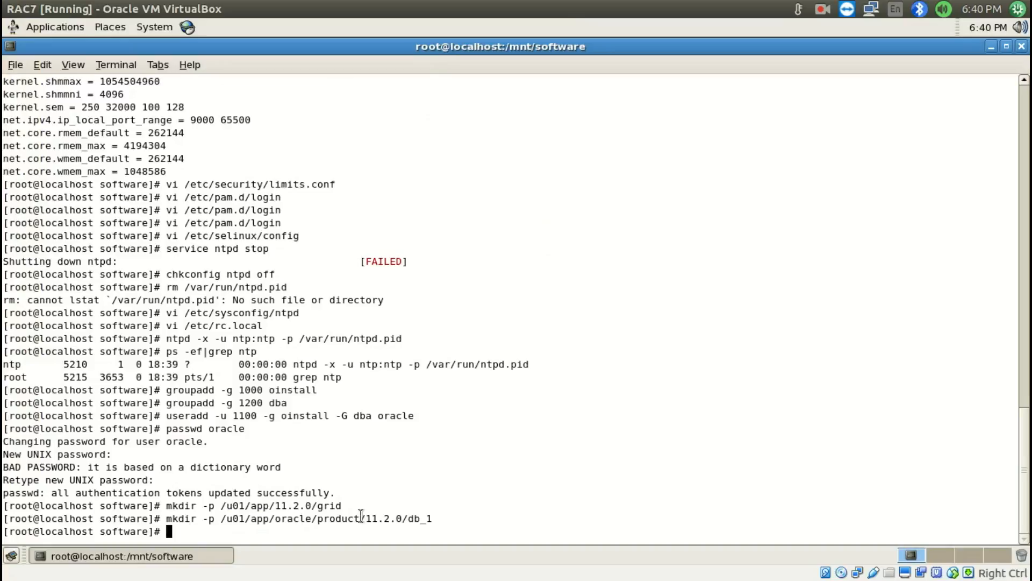
Copy item 11's cd /u01/app/oracle command from Install RAC.odt and run it in the RAC7 terminal
key("super+s")
left_click(244, 299)
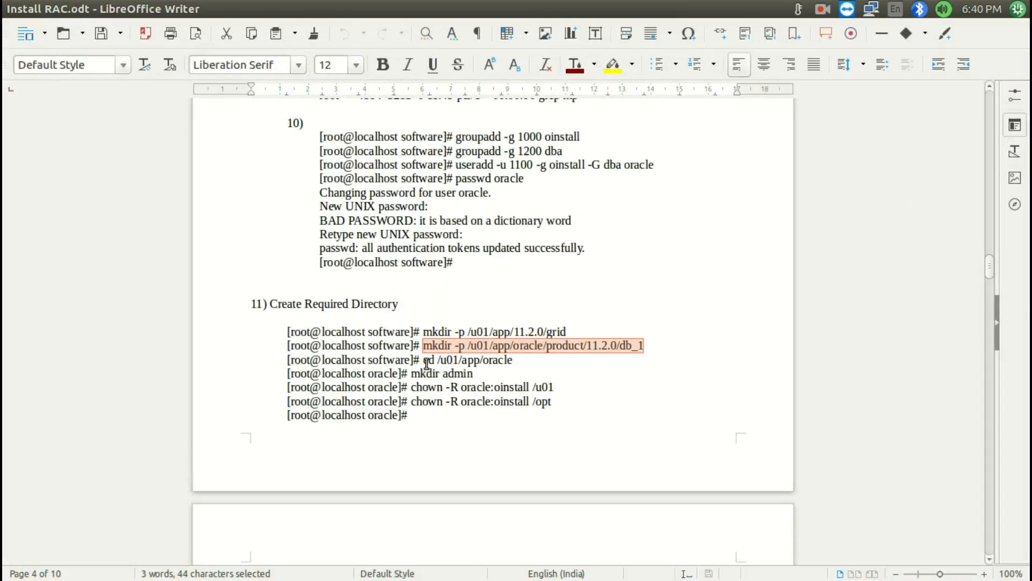
left_click_drag(422, 359, 559, 361)
key("super+c")
key("super+s")
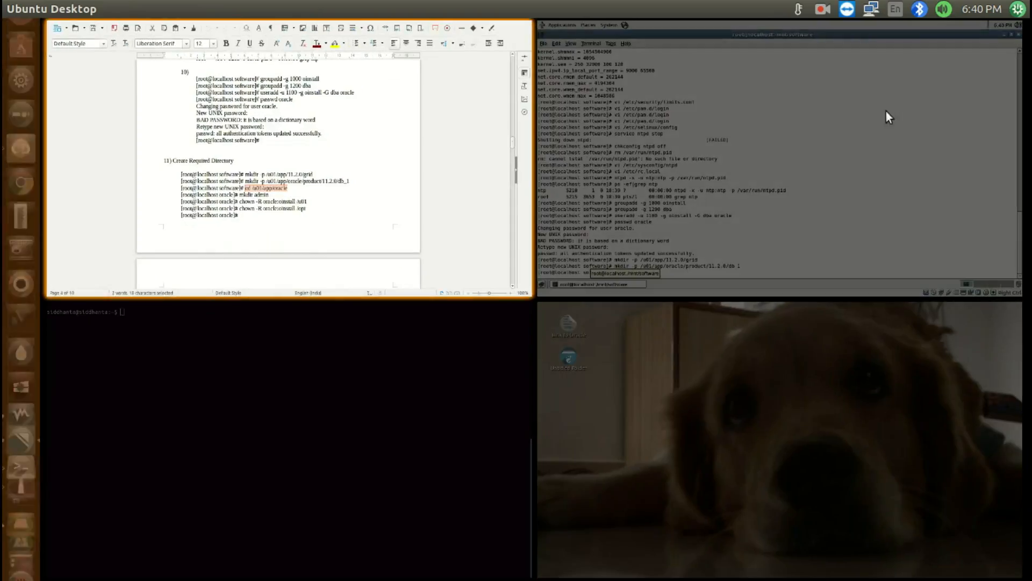
left_click(886, 111)
middle_click(800, 202)
key("Return")
Copy item 11's mkdir admin command from Install RAC.odt and run it in the RAC7 terminal inside /u01/app/oracle
key("super+s")
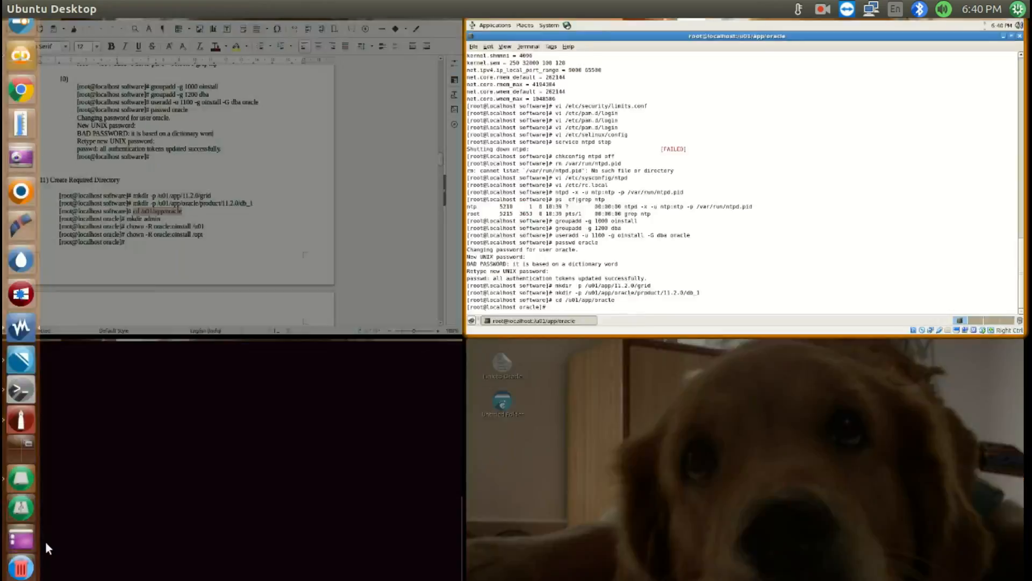
left_click(285, 273)
left_click_drag(413, 373, 493, 373)
key("super+c")
key("super+s")
left_click(893, 53)
middle_click(860, 122)
key("Return")
Copy item 11's chown -R oracle:oinstall /u01 command from Install RAC.odt and run it in the RAC7 terminal
key("super+s")
left_click(333, 212)
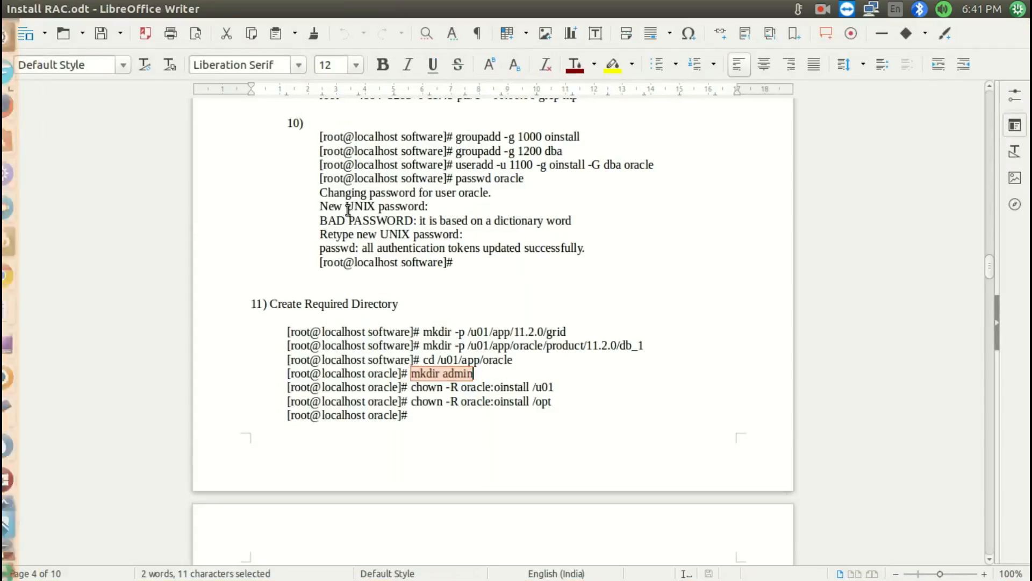
left_click_drag(411, 387, 588, 387)
key("super+c")
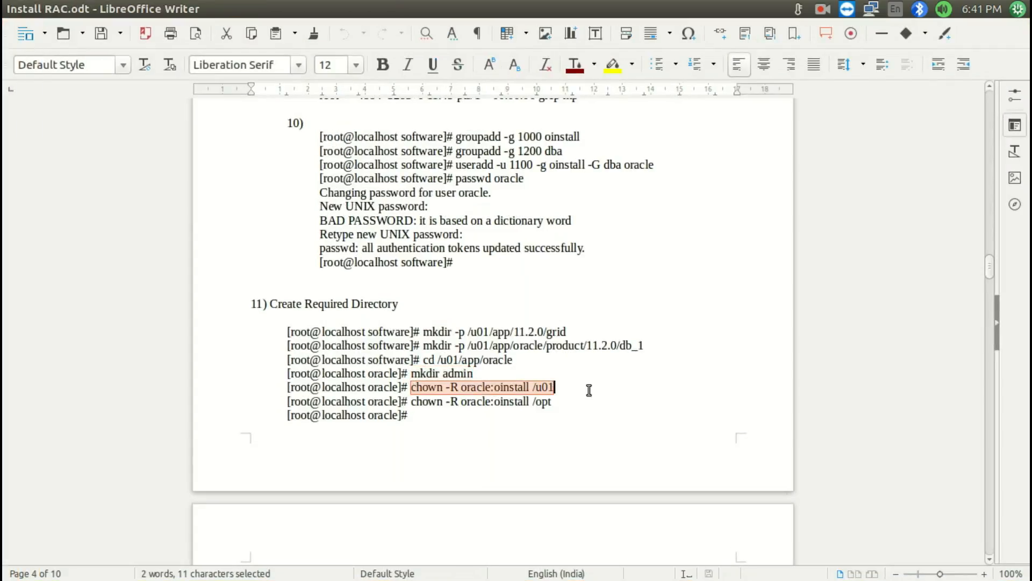
key("super+s")
left_click(666, 197)
middle_click(726, 218)
key("Return")
Copy item 11's chown -R oracle:oinstall /opt command from Install RAC.odt and run it in the RAC7 terminal
key("super+s")
left_click(315, 274)
left_click_drag(411, 401, 588, 405)
key("super+c")
key("super+s")
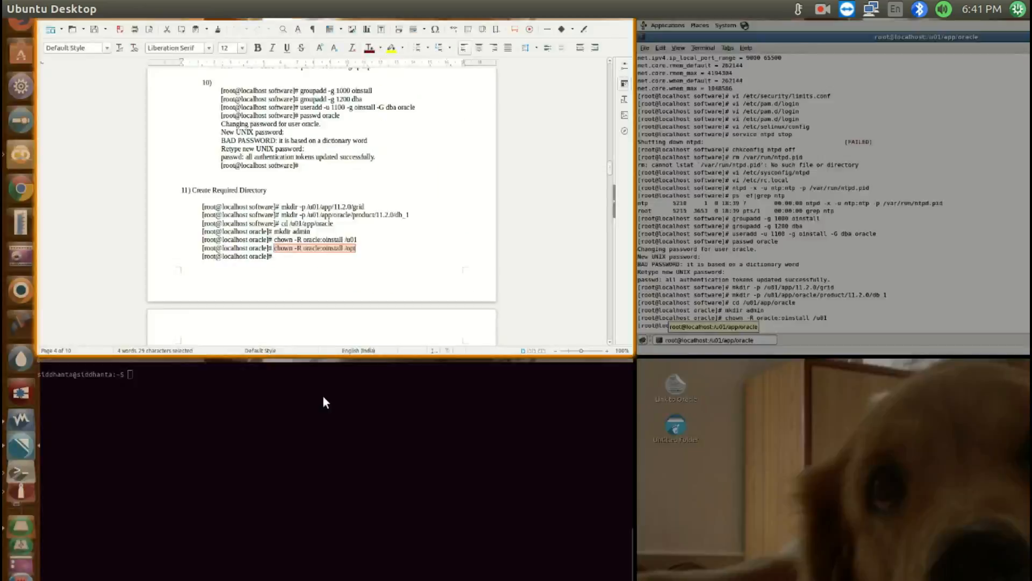
left_click(734, 228)
middle_click(733, 227)
key("Return")
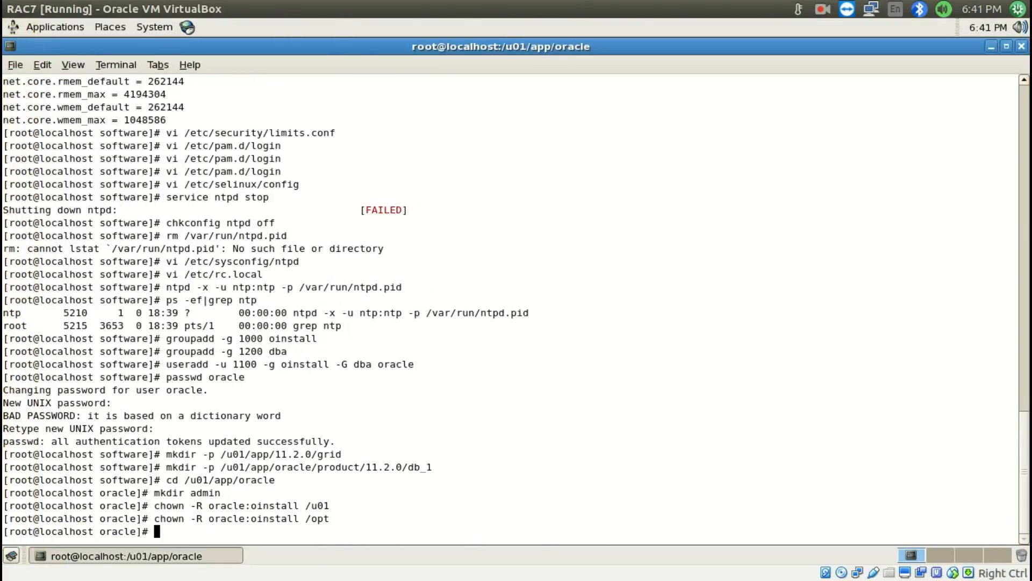
Return to Install RAC.odt and go to item 12, Create Partition for Raw Disks
key("super+s")
left_click(386, 172)
scroll(359, 159, "down", 10)
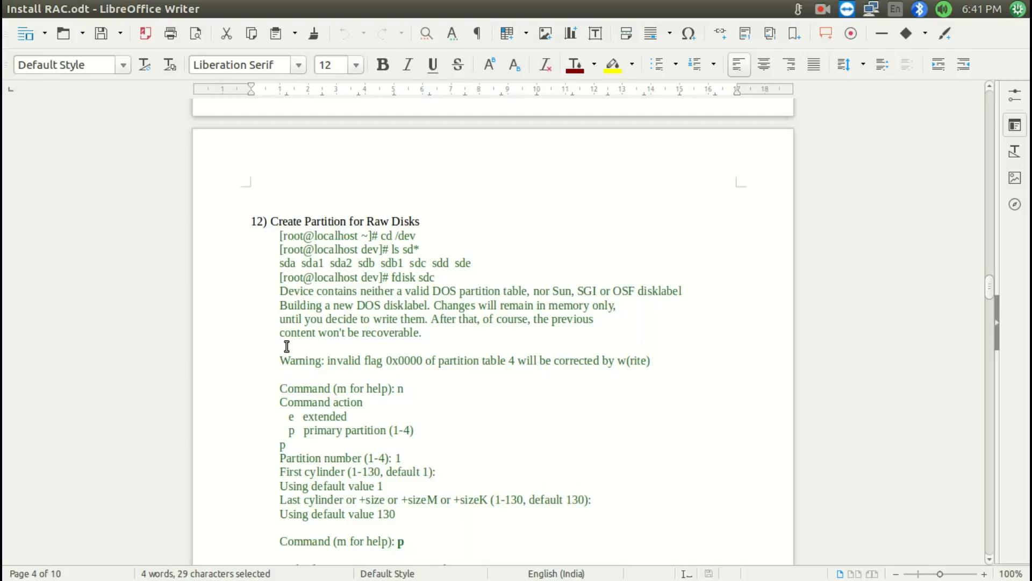
Switch to the RAC7 virtual machine's terminal and clear its screen
key("super+s")
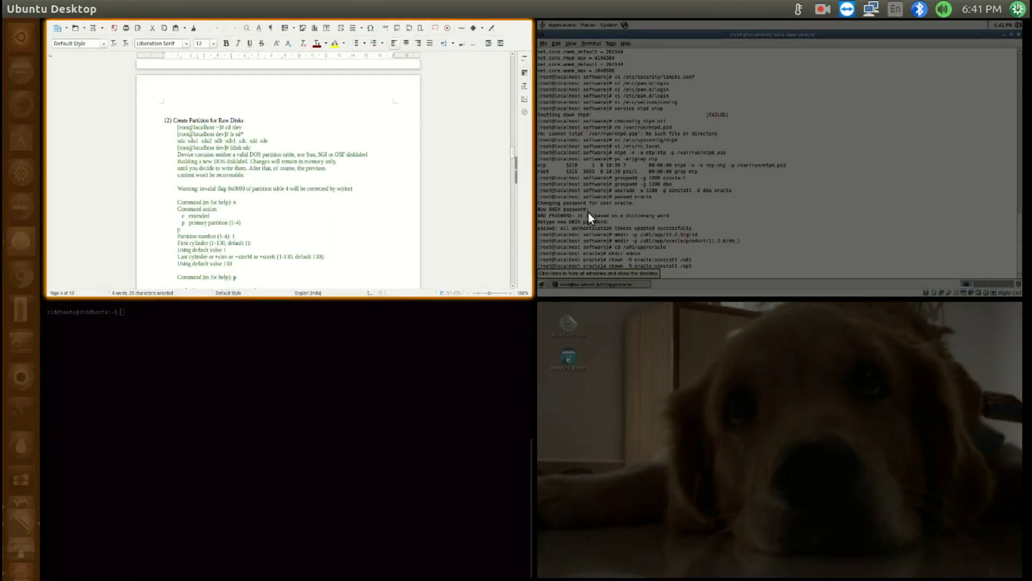
left_click(592, 211)
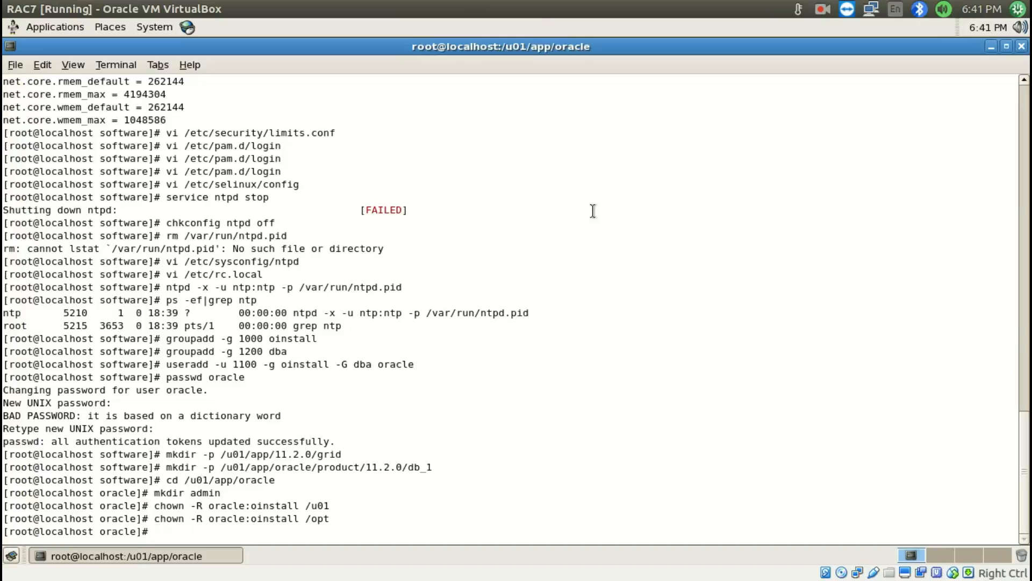
type("cd")
key("BackSpace")
type("lear")
key("Return")
Change to the /dev directory and list the sd* devices
type("cd /")
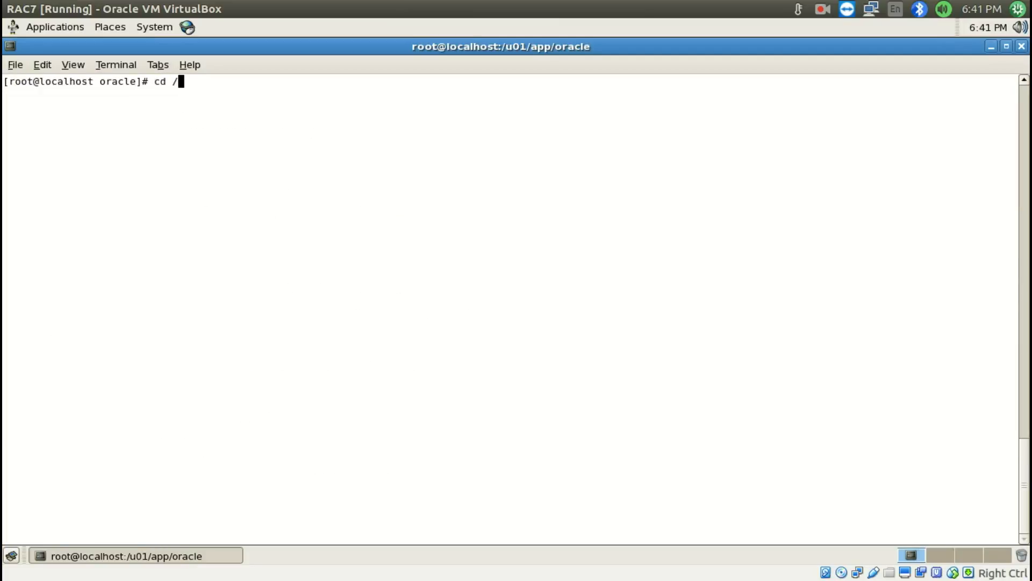
type("dev")
key("Return")
type("ls ")
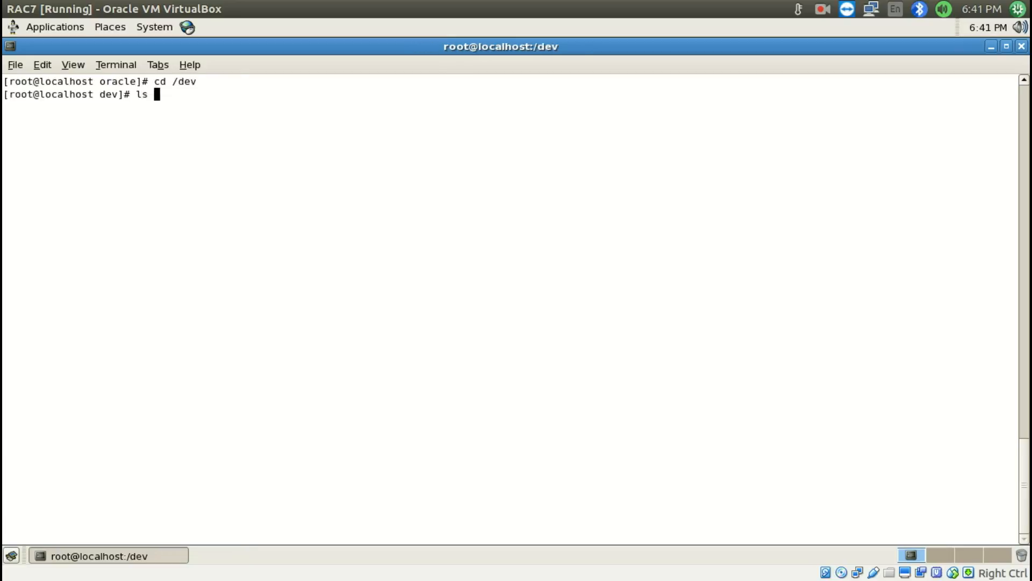
type("sd*")
key("Return")
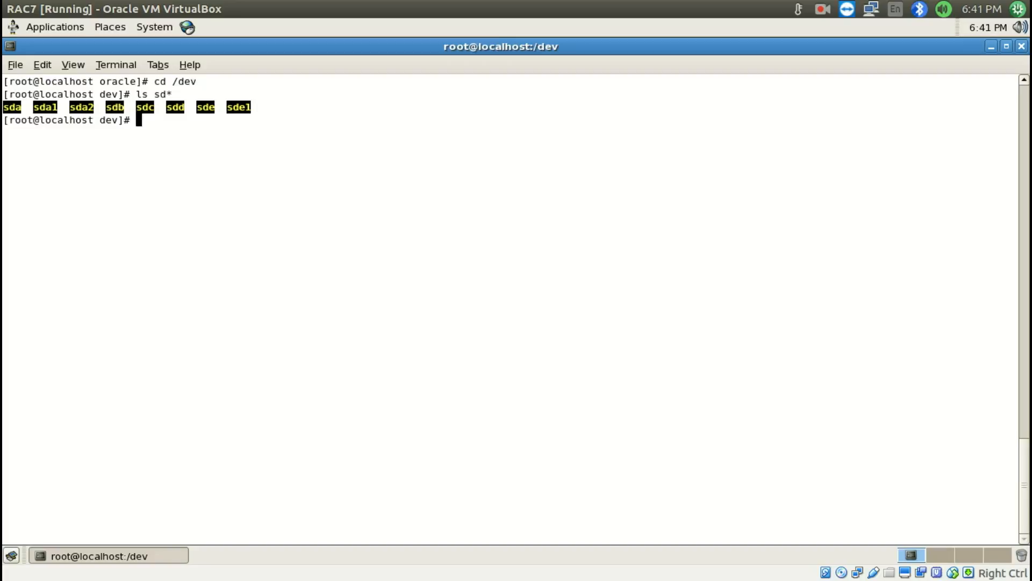
Examine the sd* listing to tell which disks already have partitions and which still need one
double_click(17, 107)
left_click(116, 103)
double_click(115, 104)
double_click(144, 105)
double_click(175, 107)
double_click(205, 107)
left_click_drag(33, 110, 97, 107)
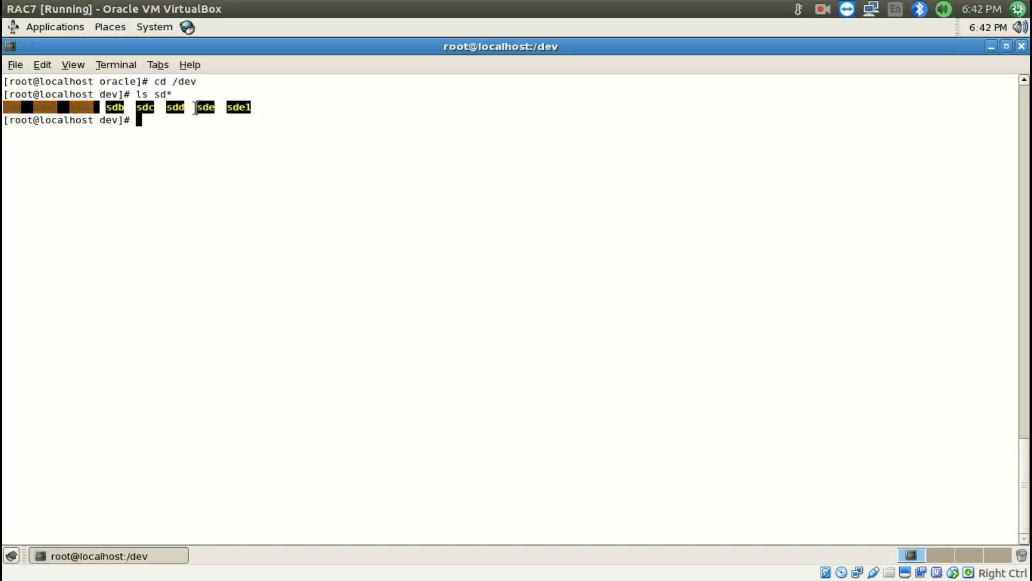
mouse_move(197, 109)
left_mouse_down()
mouse_move(243, 108)
mouse_move(211, 107)
left_mouse_up()
left_click(199, 108)
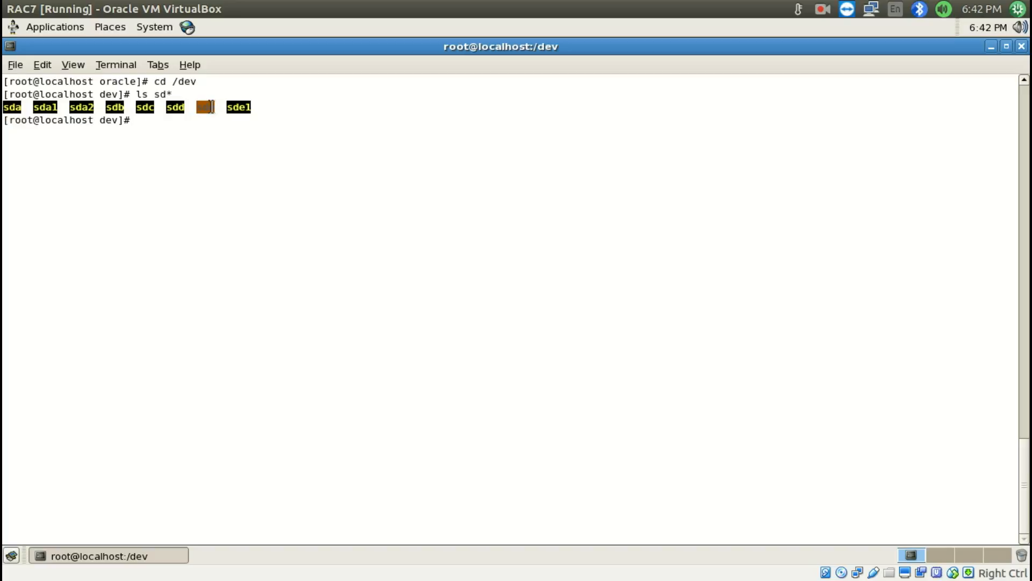
left_click(209, 113)
left_click_drag(194, 108, 248, 106)
left_click_drag(106, 107, 181, 107)
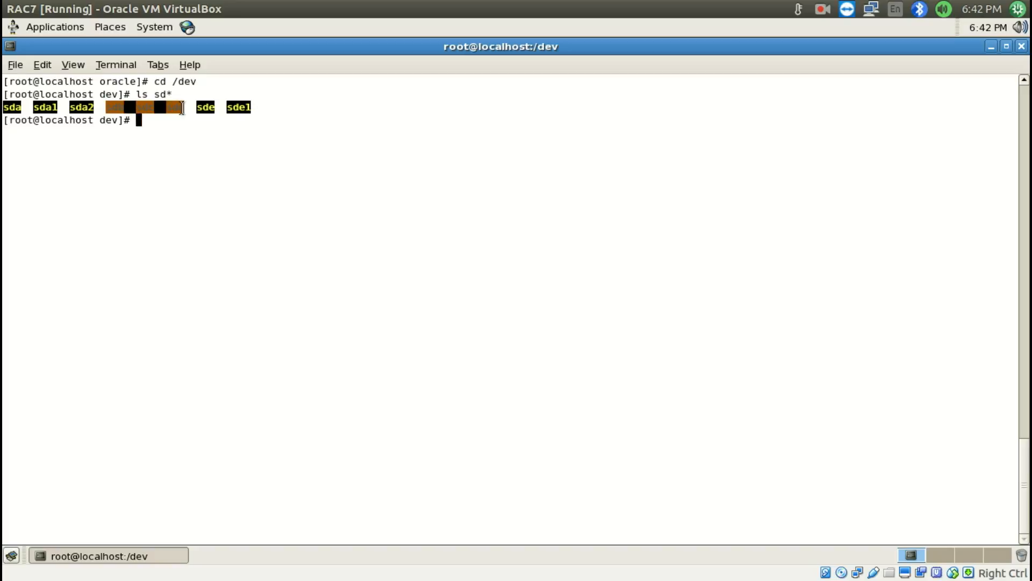
left_click(155, 128)
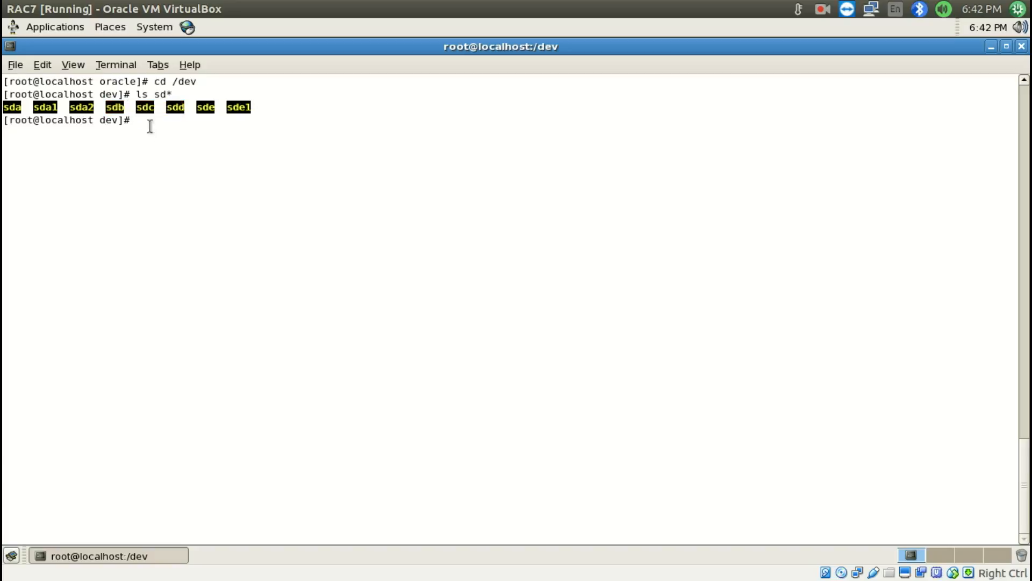
Run fdisk on sdb and create primary partition 1 with the default first and last cylinders
double_click(113, 108)
left_click(146, 124)
type("fdisk sdb")
key("Return")
type("p")
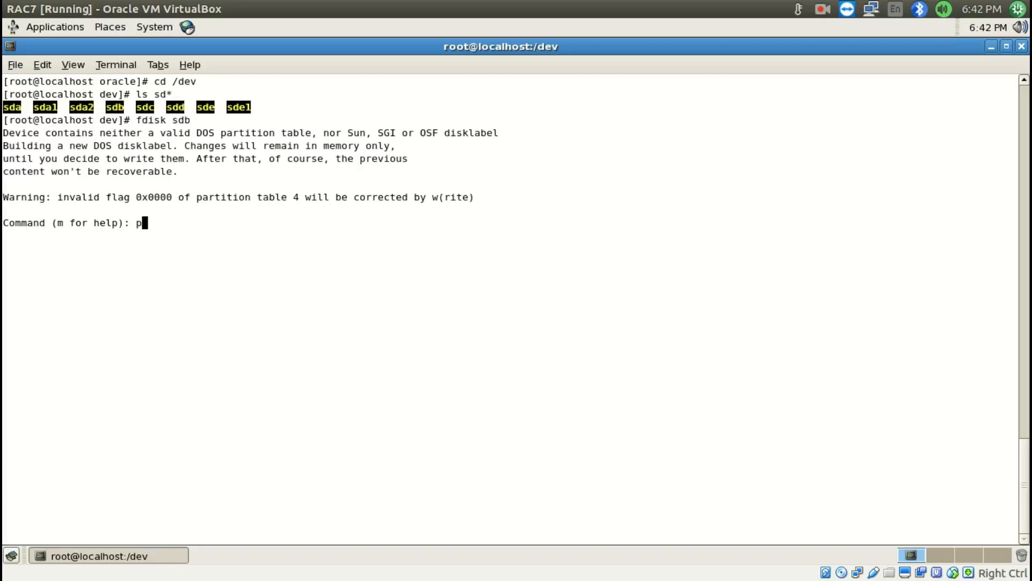
key("BackSpace")
type("n")
key("Return")
type("p")
key("Return")
type("1")
key("Return")
Print sdb's new partition table in fdisk and write it to the disk
key("Return")
key("Return")
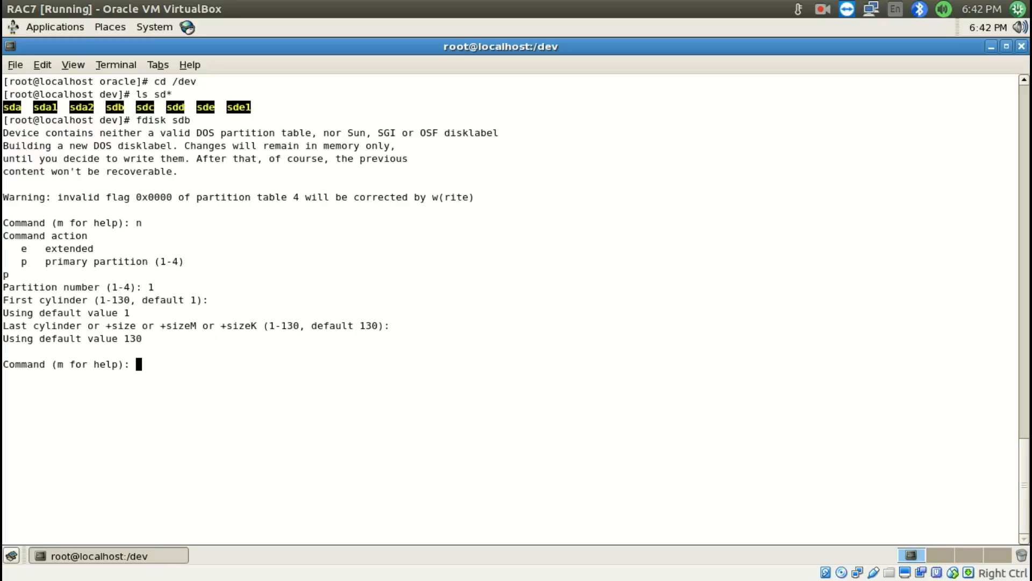
type("p")
key("Return")
type("w")
key("Return")
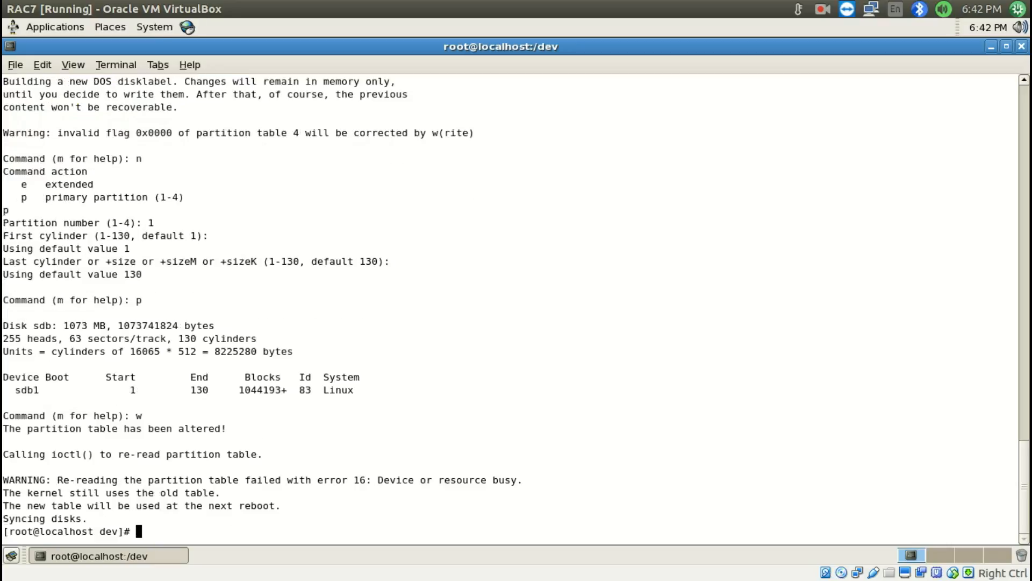
Run fdisk on sdc and create primary partition 1 with the default first and last cylinders
key("Up")
key("BackSpace")
type("c")
key("Return")
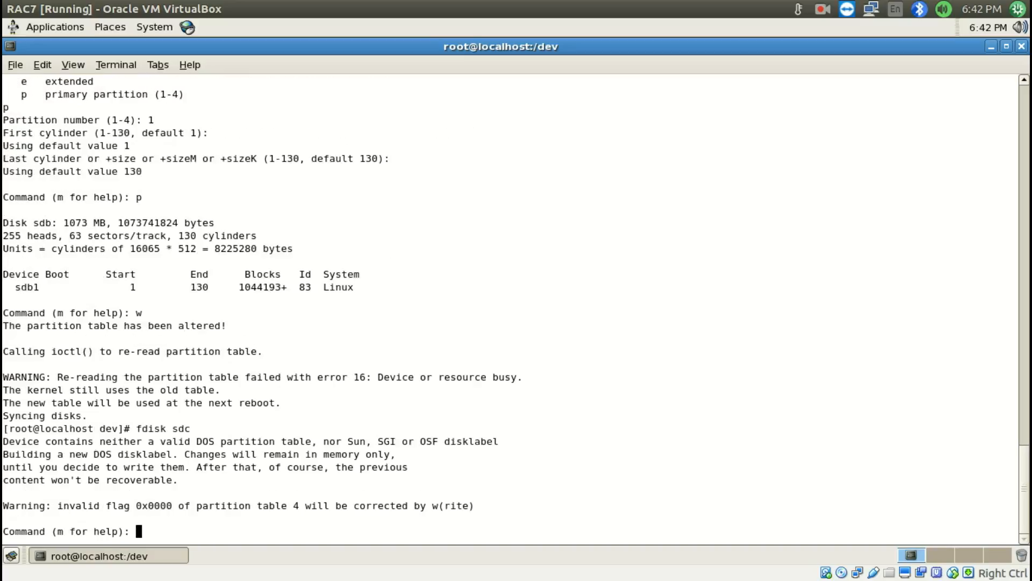
type("p): n")
key("Return")
type("p")
key("Return")
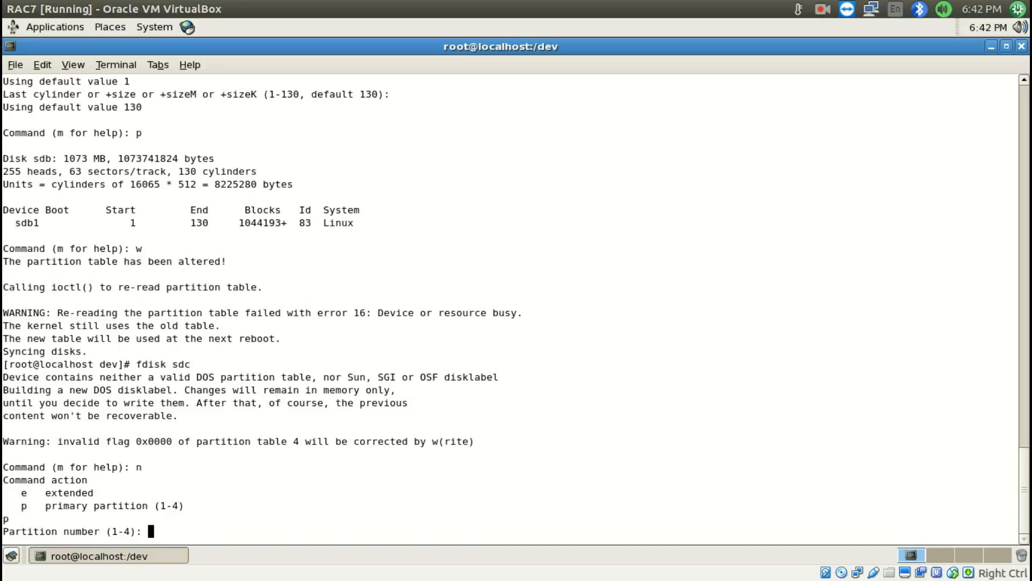
type("1")
key("Return")
Print sdc's new partition table in fdisk and write it to the disk
key("Return")
key("Return")
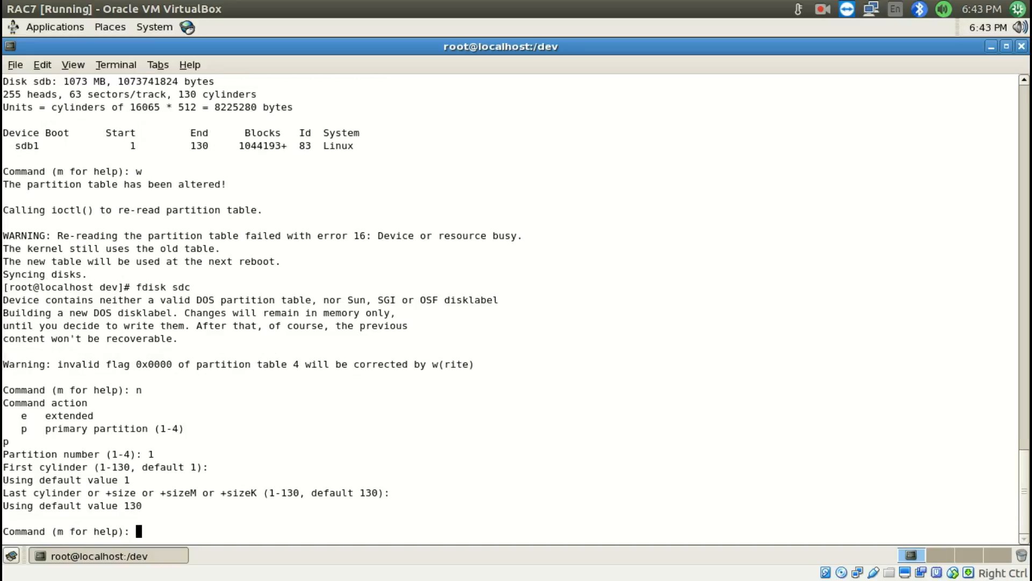
type("p")
key("Return")
type("w")
Run fdisk on sdd and create primary partition 1 with the default first and last cylinders
key("Return")
key("Up")
key("BackSpace")
type("d")
key("Return")
type("n")
key("Return")
type("p")
key("Return")
type("1")
key("Return")
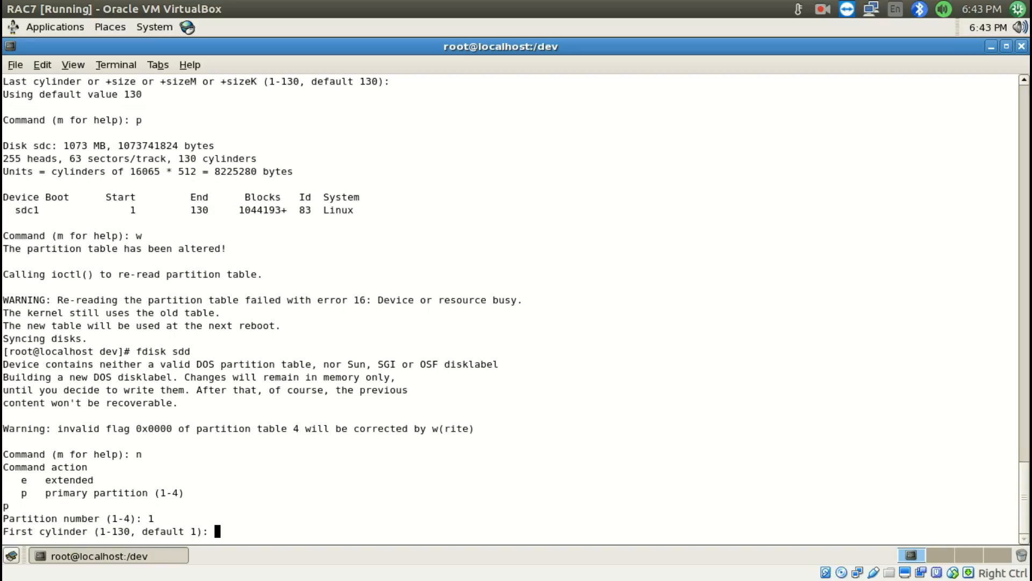
Print sdd's new partition table in fdisk and write it to the disk
key("Return")
key("Return")
type("p")
key("Return")
type("w")
List the sd* devices again and check the new partitions on sdb, sdc and sdd
key("Return")
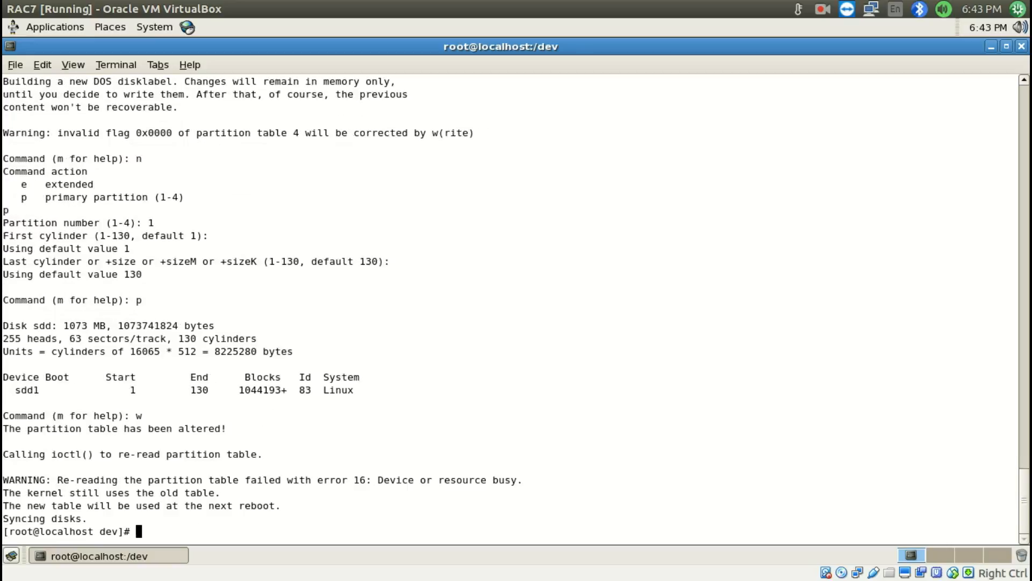
type("ls sd*")
key("Return")
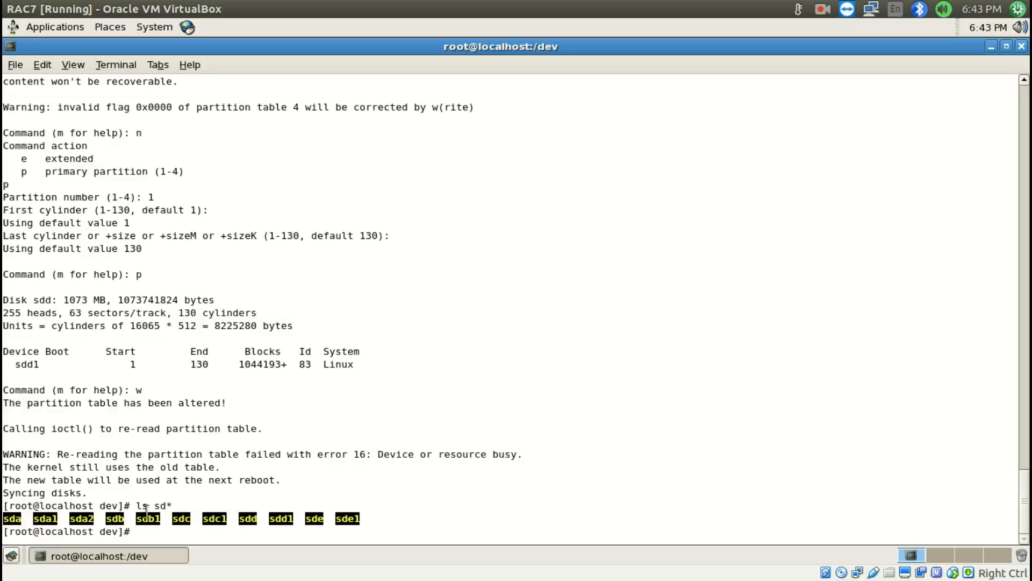
double_click(215, 519)
double_click(280, 518)
left_click(281, 514)
Return to Install RAC.odt and go past item 12's fdisk example to item 13
key("super+s")
left_click(245, 209)
left_click(283, 218)
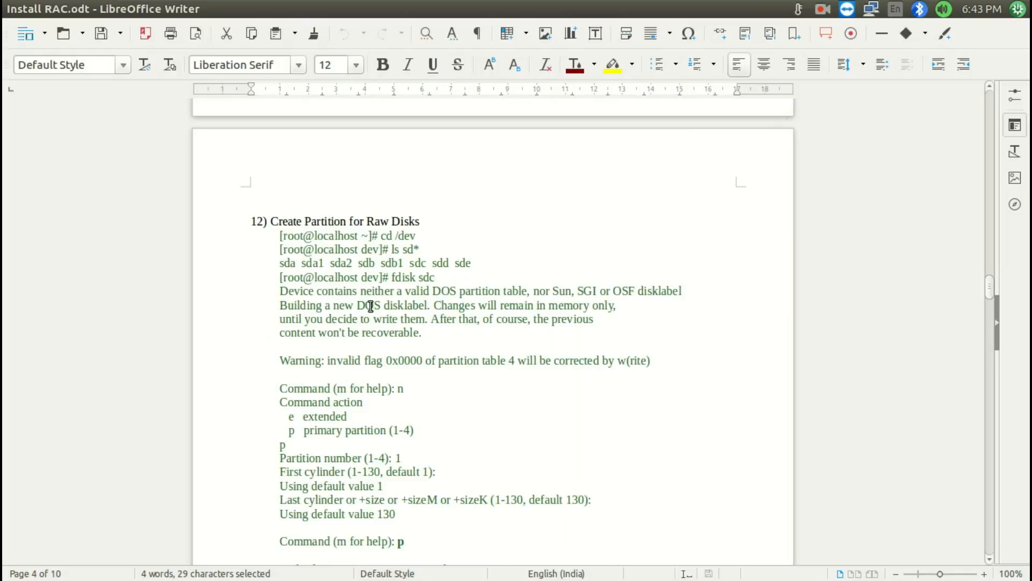
left_click_drag(279, 440, 330, 458)
scroll(342, 377, "down", 20)
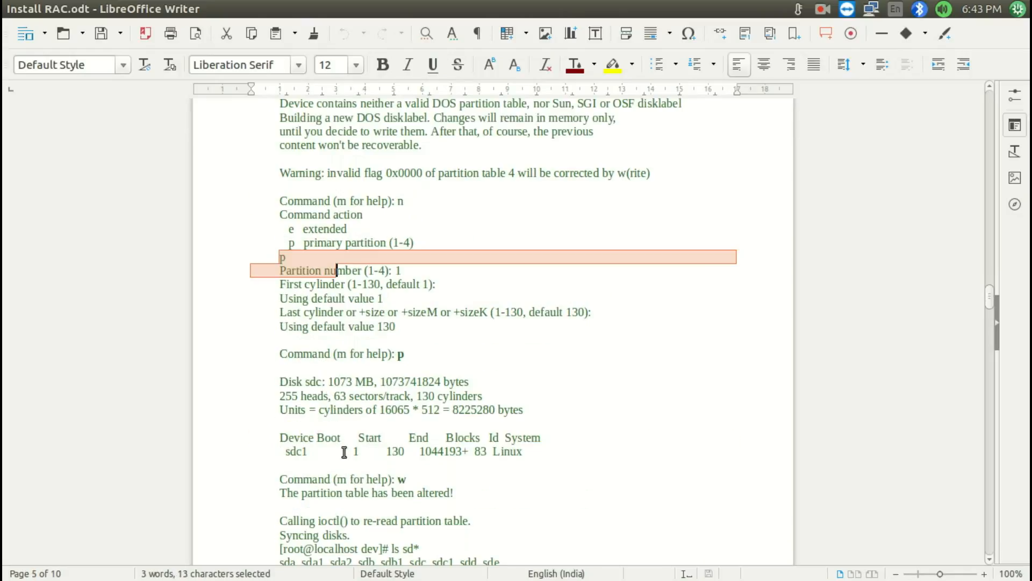
scroll(344, 408, "down", 20)
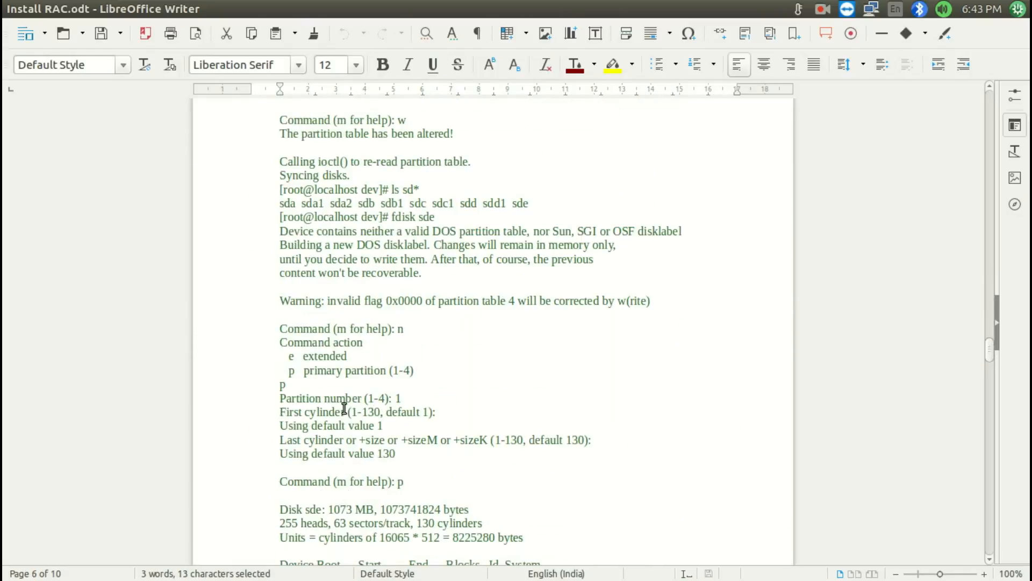
scroll(344, 408, "down", 4)
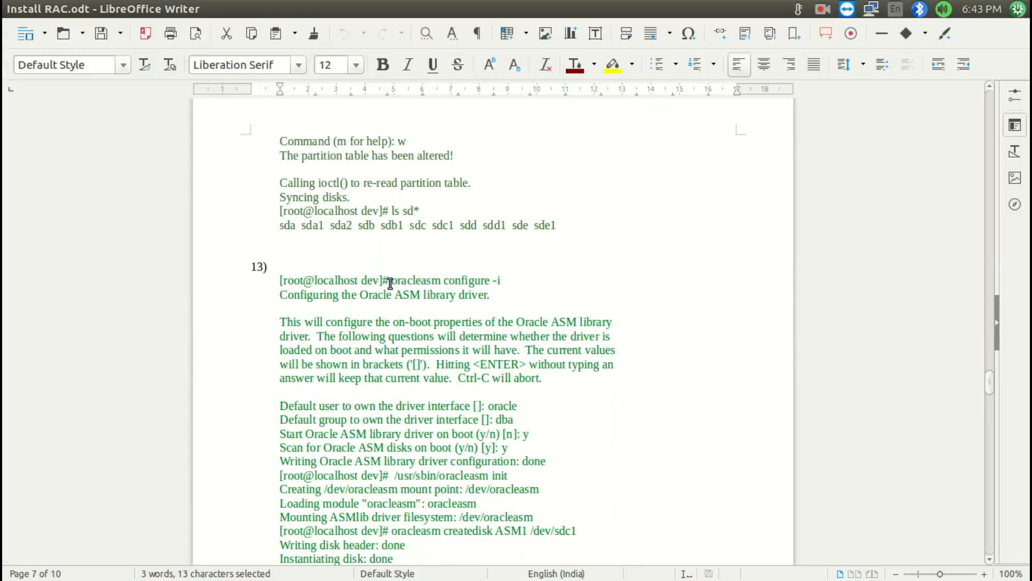
Copy item 13's oracleasm configure -i command and run it in the RAC7 terminal
left_click_drag(393, 281, 501, 278)
key("ctrl+c")
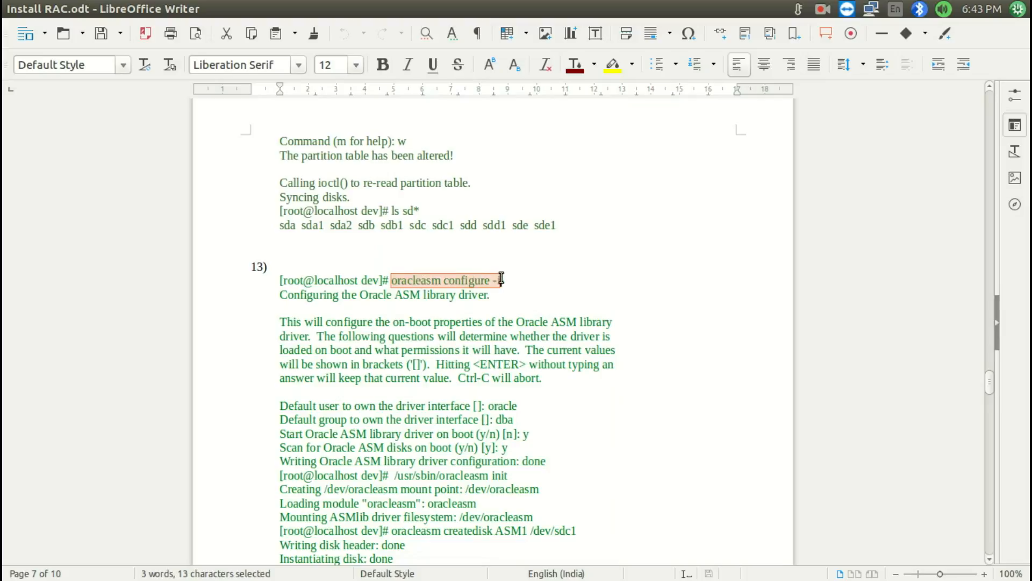
key("super+s")
double_click(586, 171)
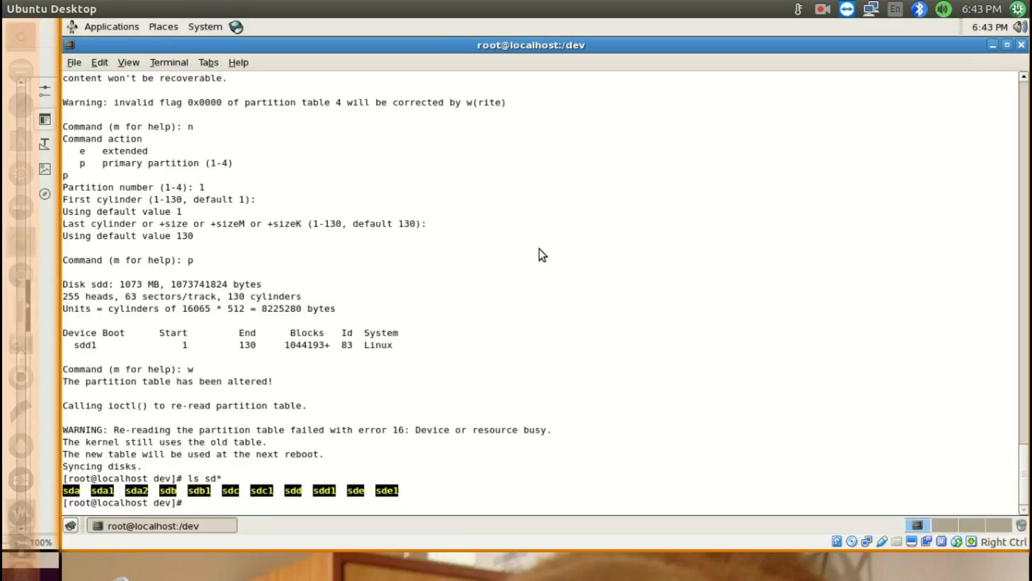
key("ctrl+shift+v")
key("Return")
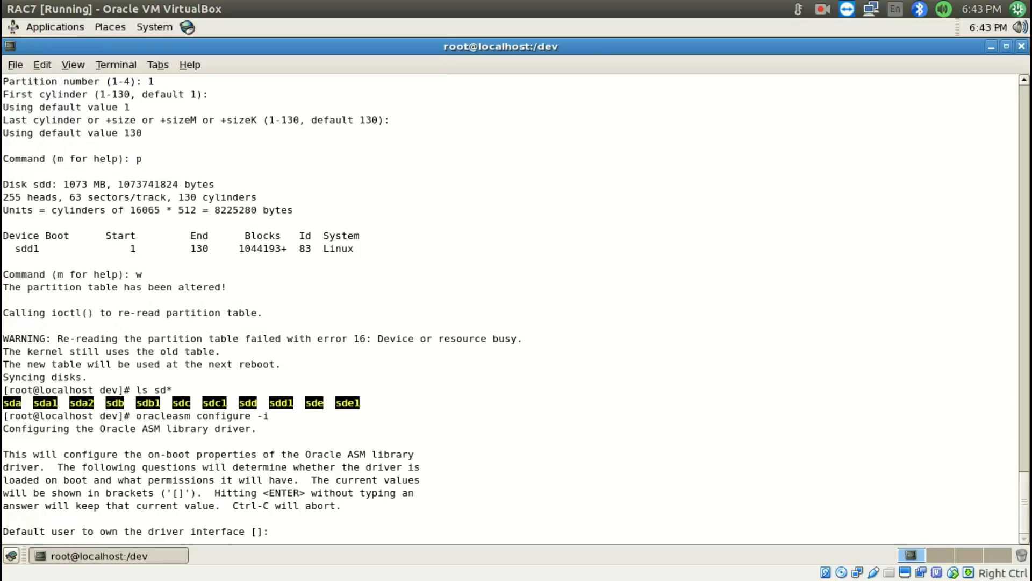
Configure the ASM library driver with user oracle, group dba, start on boot y, and the default disk scan on boot
type("oracle")
key("Return")
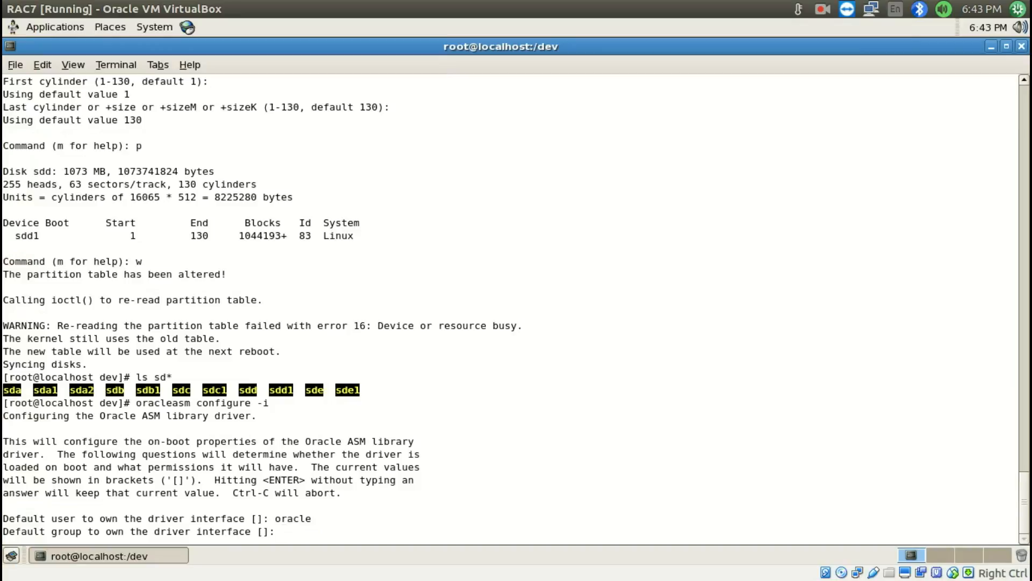
type("dba")
key("Return")
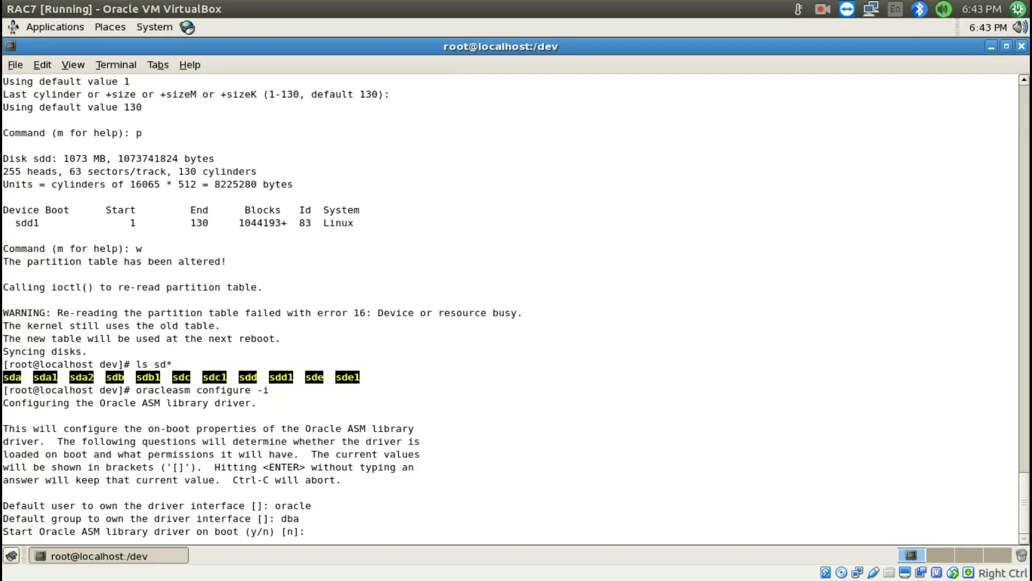
type("y")
key("Return")
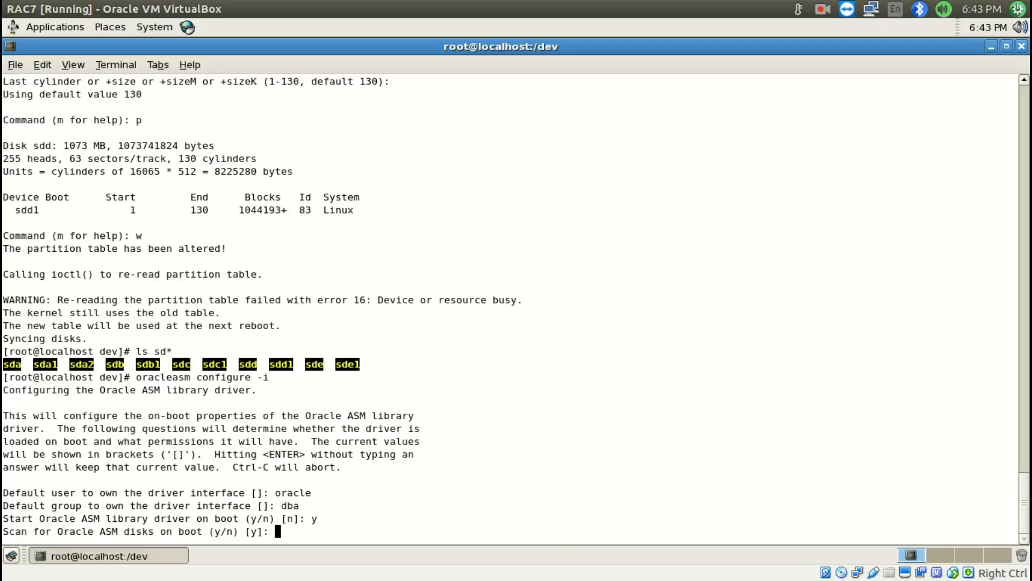
key("Return")
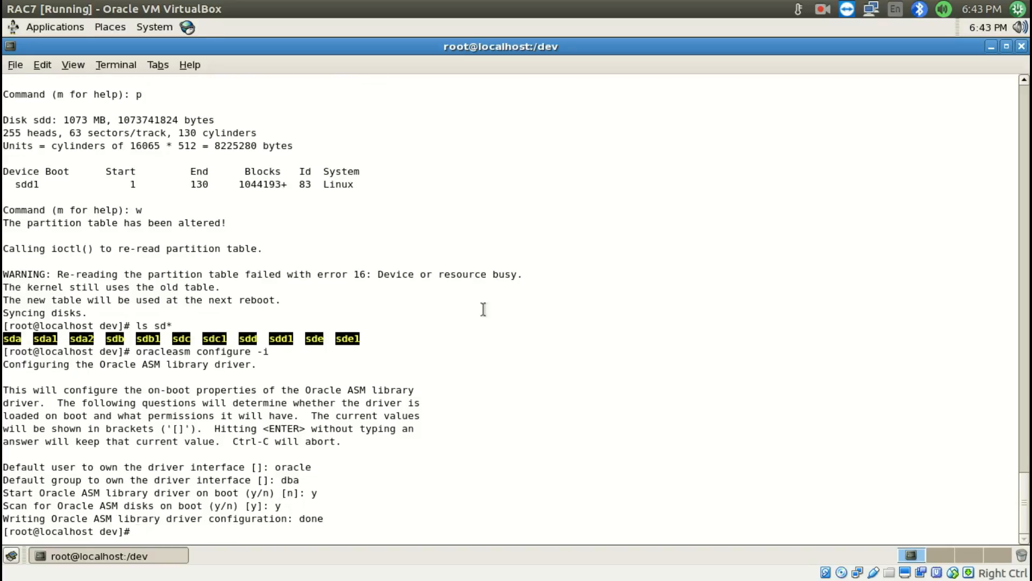
Copy oracleasm init from item 13 of Install RAC.odt and run it in the RAC7 terminal
key("super+s")
left_click(276, 242)
scroll(263, 353, "down", 2)
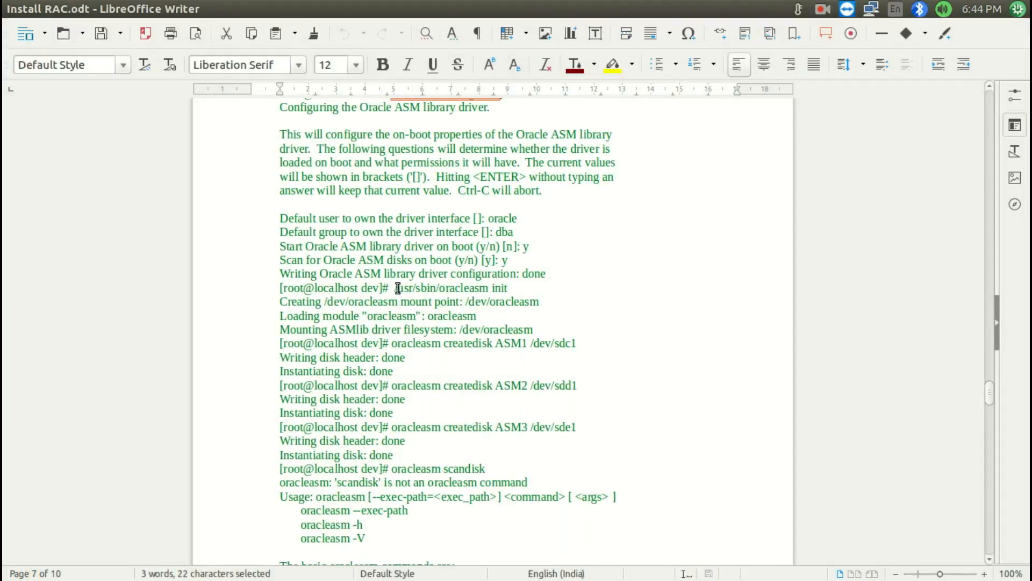
left_click_drag(439, 288, 516, 291)
key("ctrl+c")
key("super+s")
left_click(608, 212)
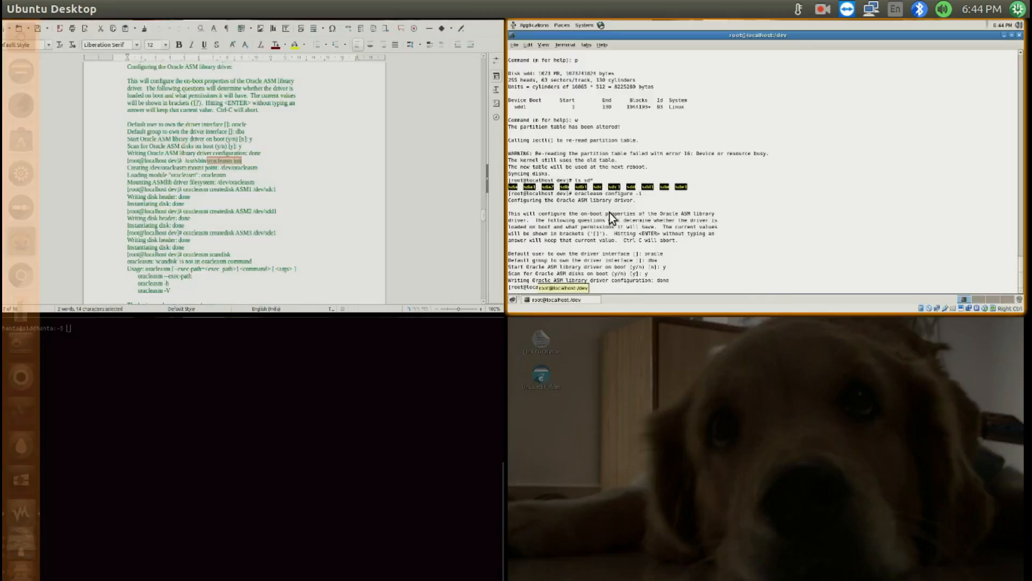
key("ctrl+shift+v")
key("Return")
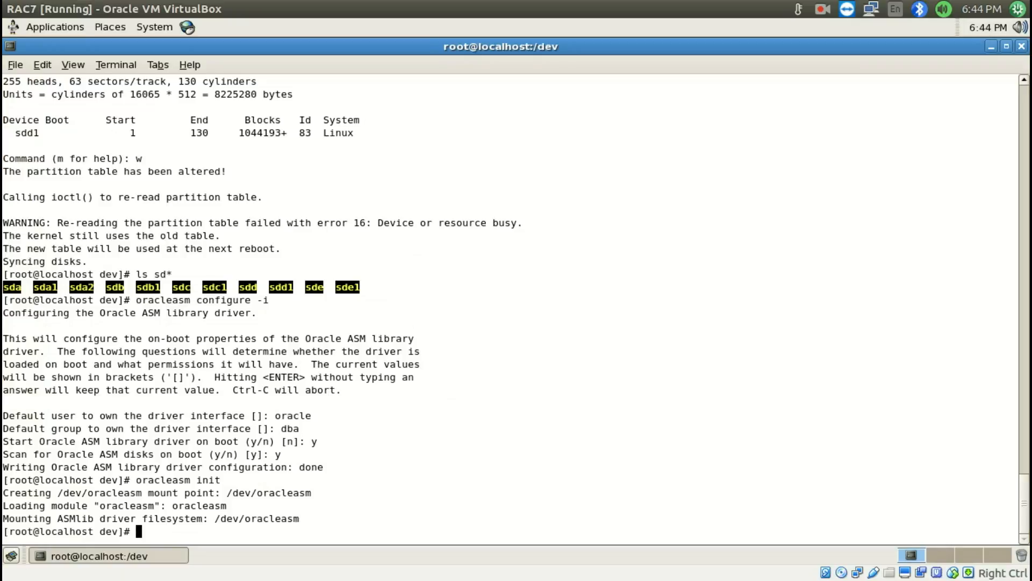
Show the oracleasm command list, then run oracleasm createdisk for ASM1 on /dev/sdb1
type("oracleasm")
key("Return")
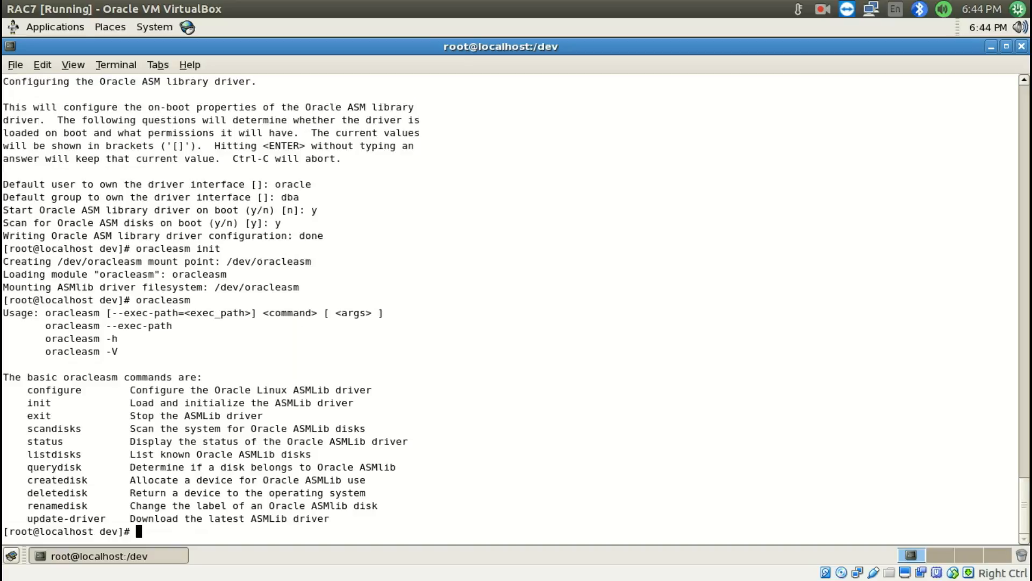
type("oracleasm")
double_click(49, 480)
middle_click(49, 480)
type("ASM1 /dev/sdb1")
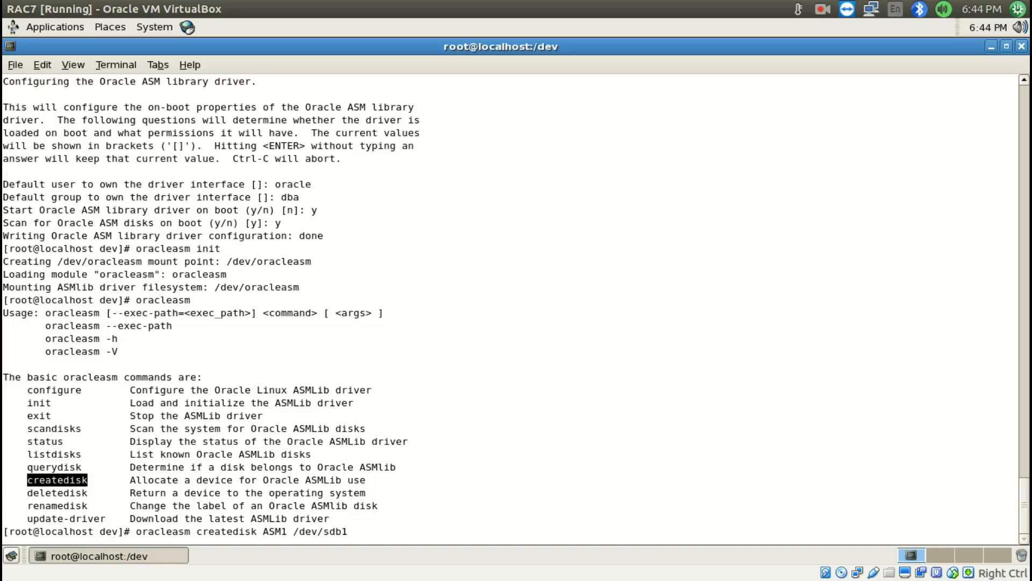
key("Return")
Run oracleasm createdisk to create ASM disk ASM2 on /dev/sdc1
key("Up")
key("Left")
Run oracleasm createdisk to create ASM disk ASM3 on /dev/sdd1
key("Left")
key("Left")
key("Left")
key("Left")
key("Left")
key("Left")
key("Left")
key("Left")
key("Left")
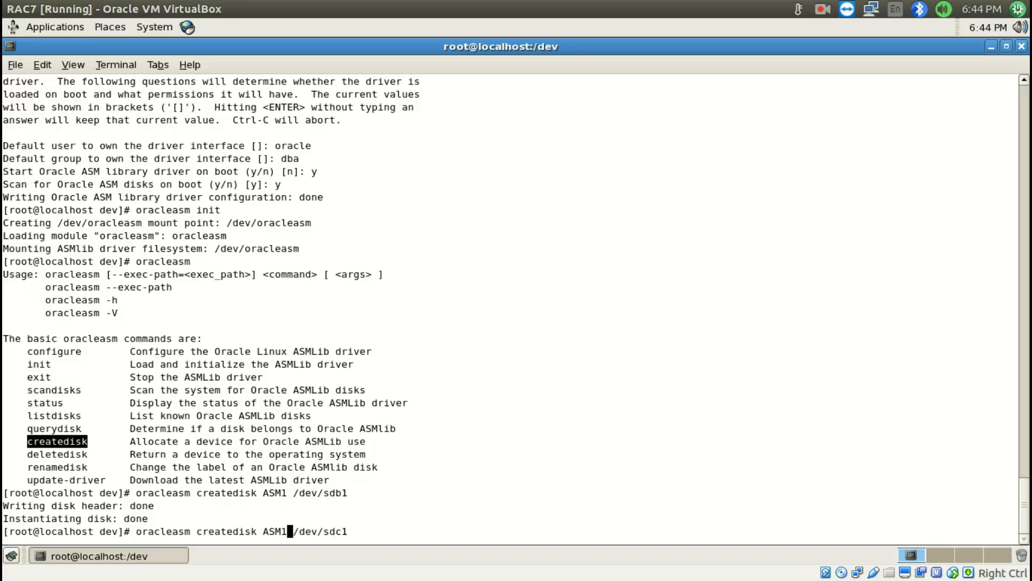
key("Return")
key("Up")
key("Left")
key("Left")
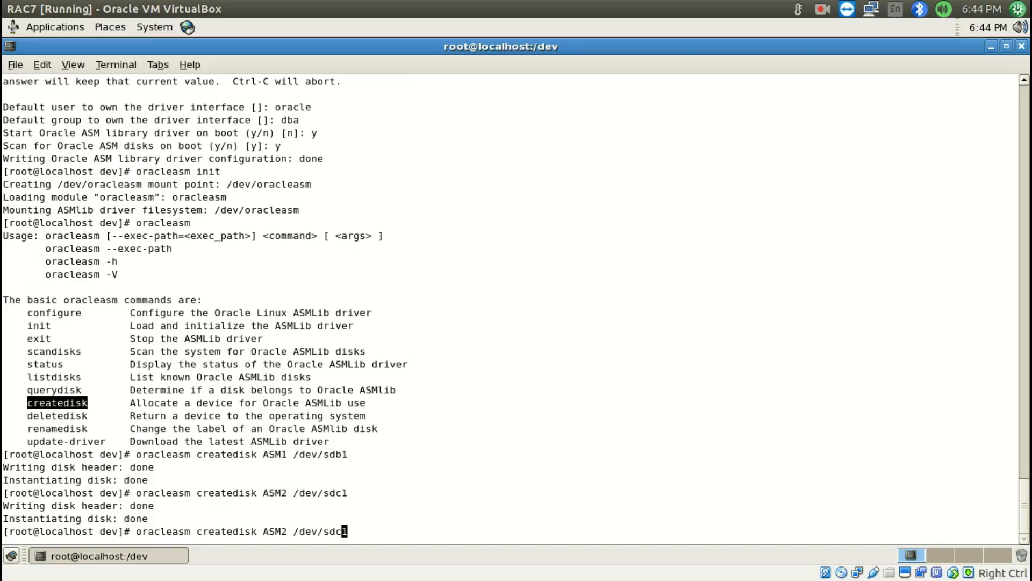
key("Left")
key("Left")
key("Left")
key("Left")
key("Left")
key("Left")
key("Left")
key("Left")
key("Return")
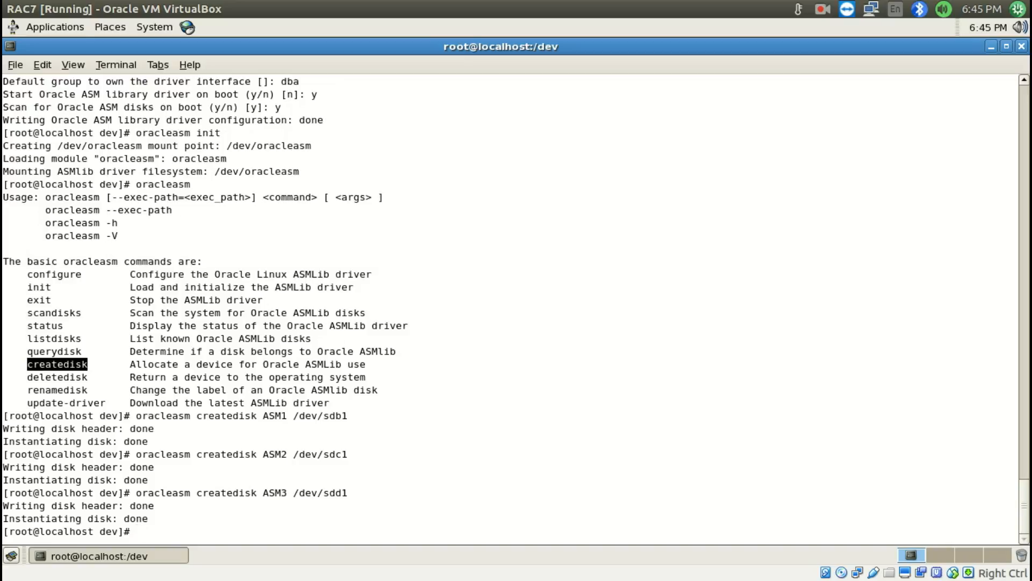
Switch to Install RAC.odt and read the rest of item 13 and the hosts file entries in item 14
left_click(19, 537)
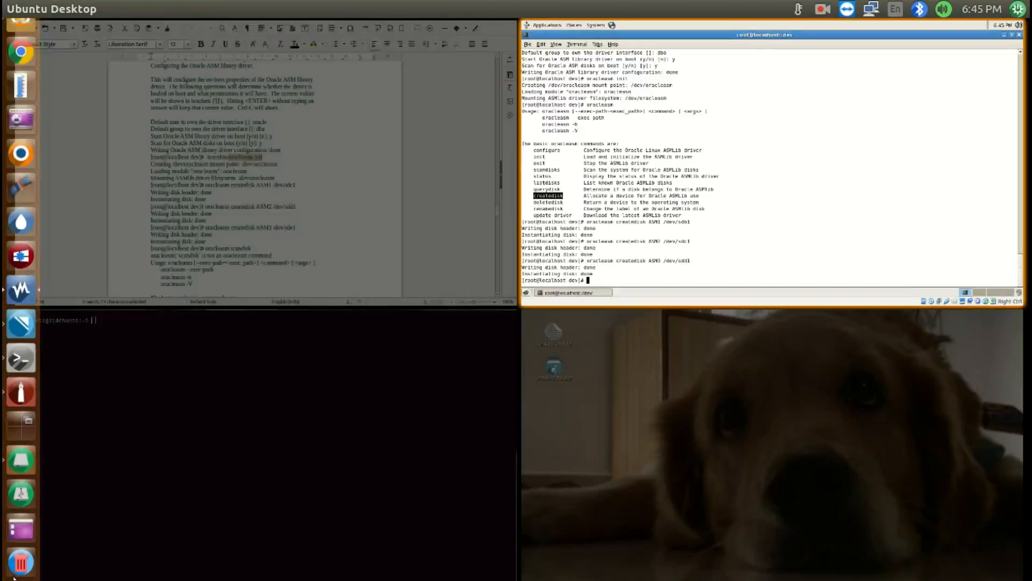
left_click(339, 202)
scroll(326, 260, "down", 4)
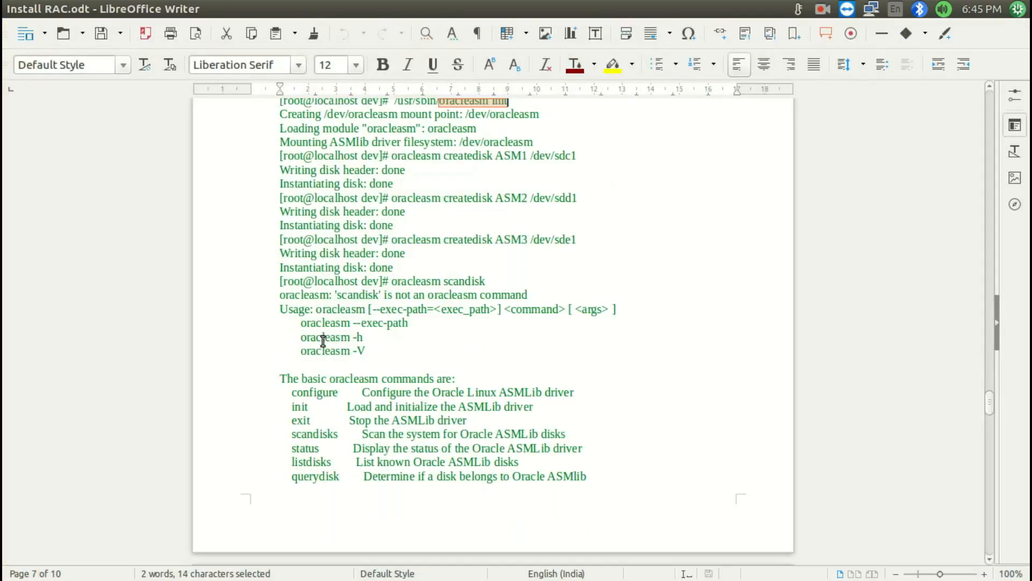
scroll(329, 344, "down", 6)
scroll(329, 345, "down", 5)
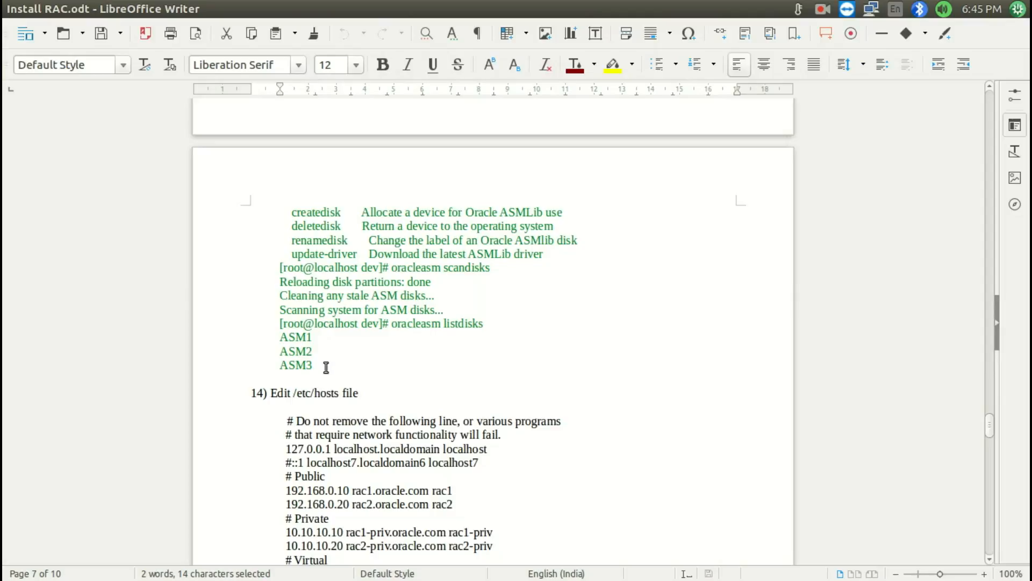
Switch back to the RAC7 VM, open its Network Configuration and select the eth0 device
key("super+s")
left_click(739, 165)
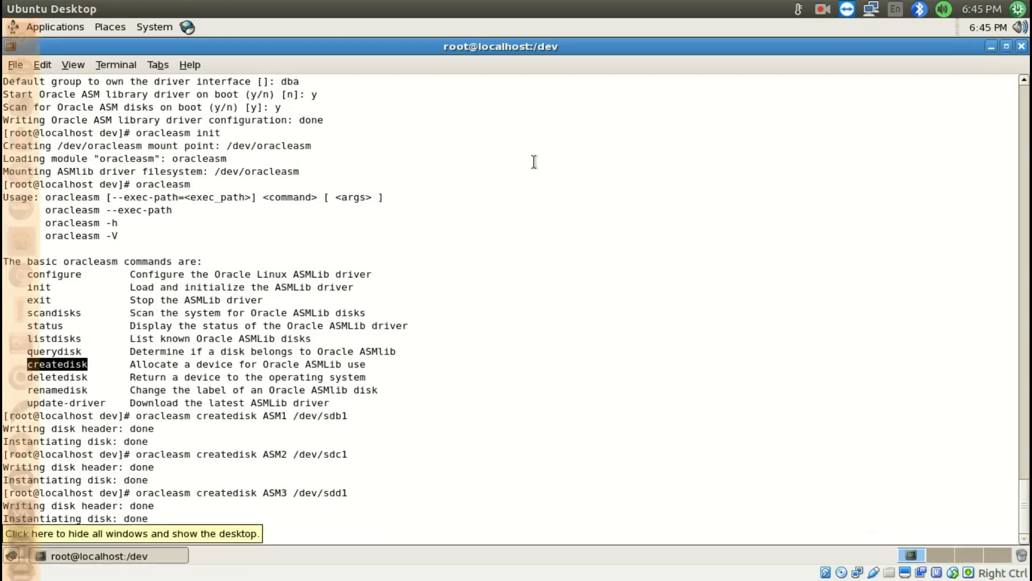
left_click(154, 27)
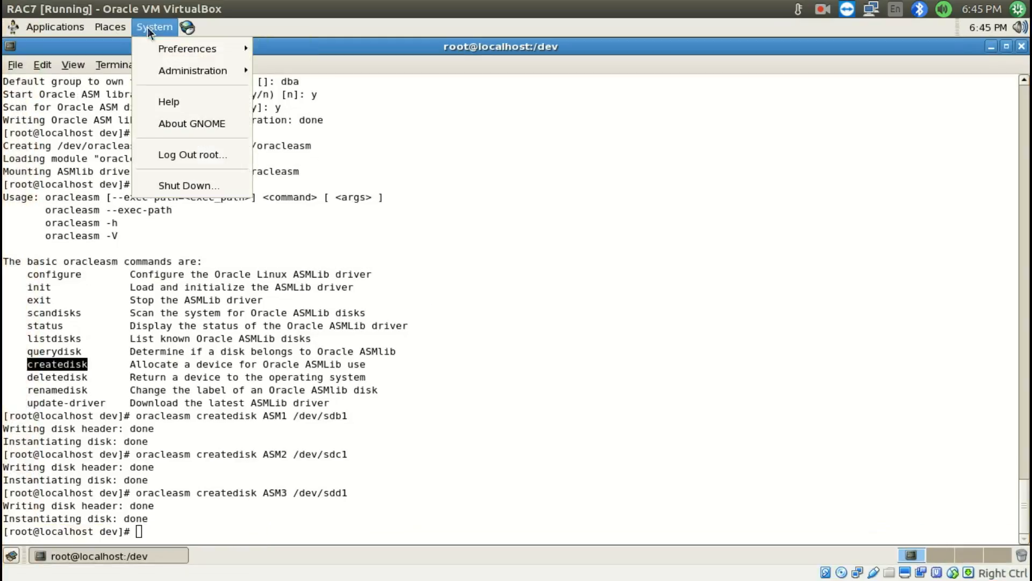
mouse_move(159, 72)
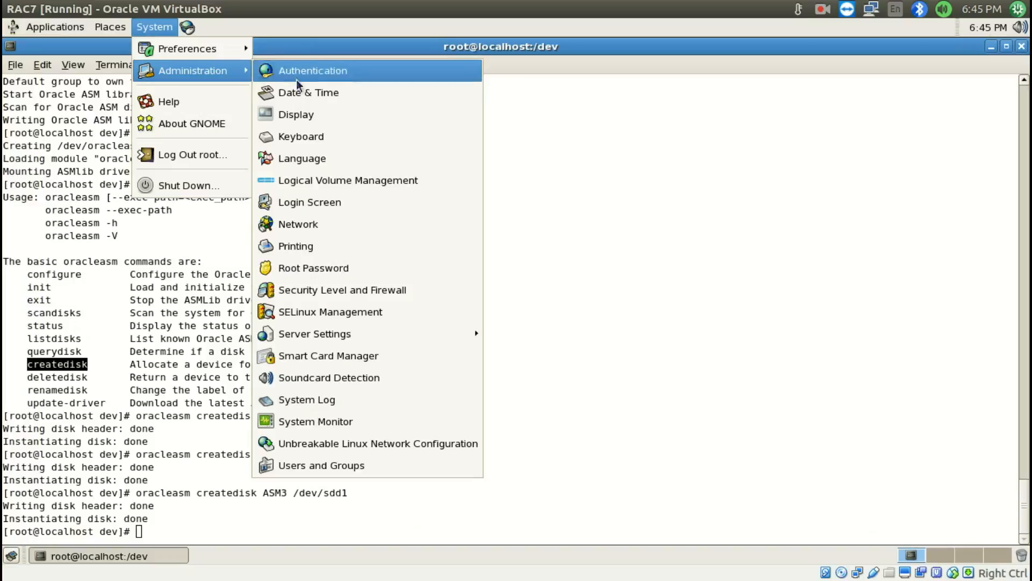
left_click(316, 224)
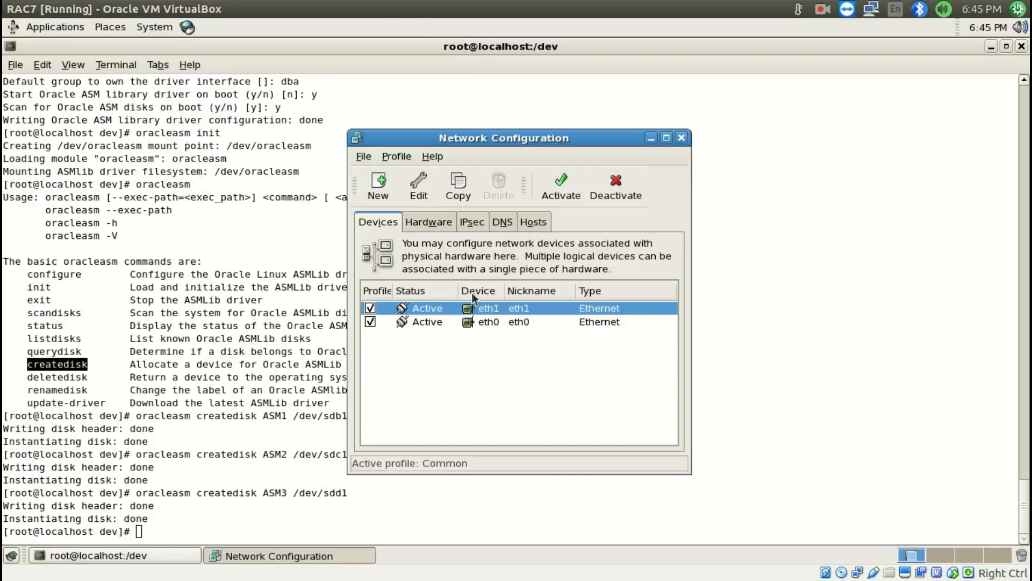
left_click(447, 321)
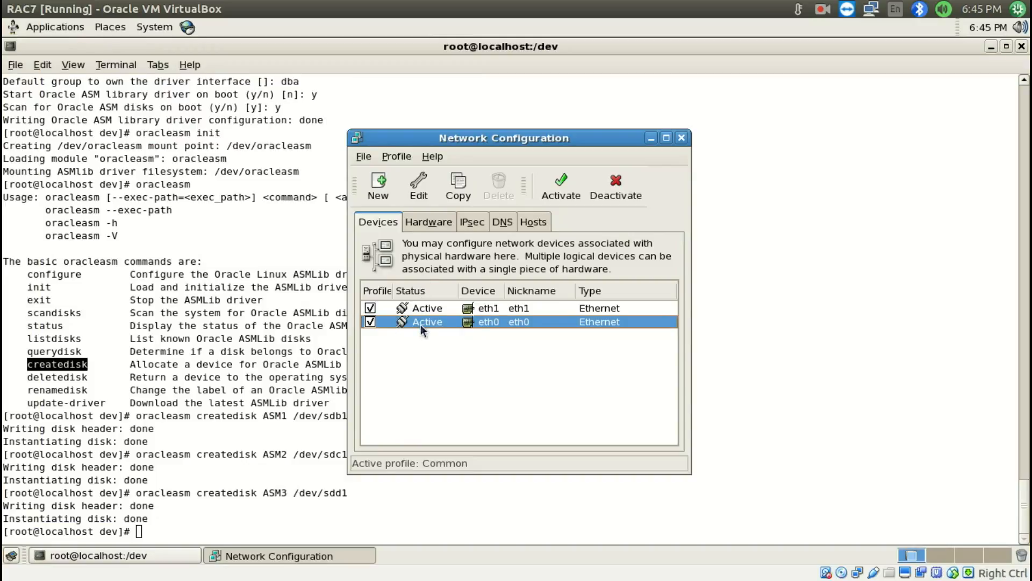
Switch to Oracle VM VirtualBox Manager and check the network adapters assigned to RAC7
key("super+s")
double_click(270, 150)
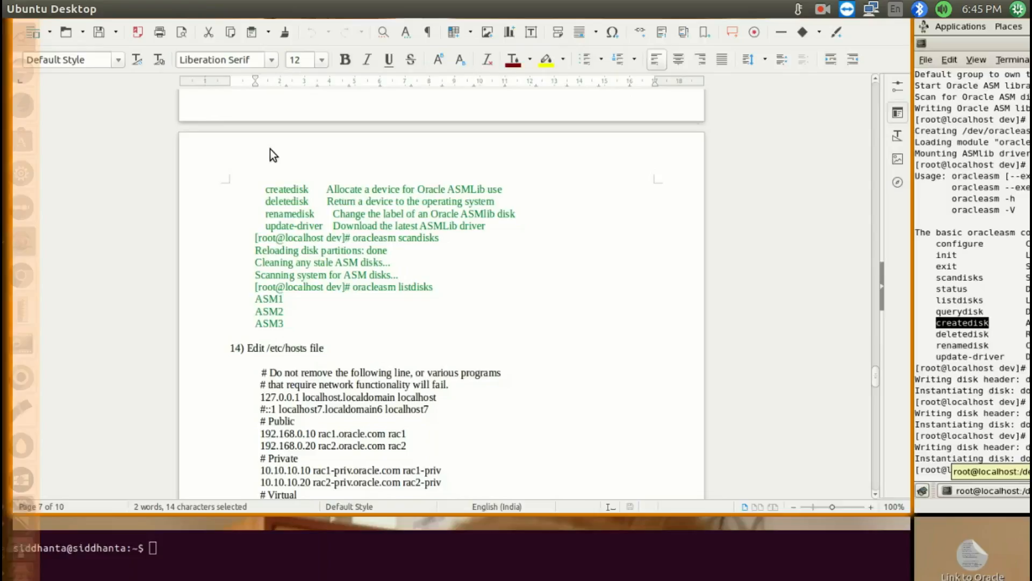
key("super+w")
left_click(643, 226)
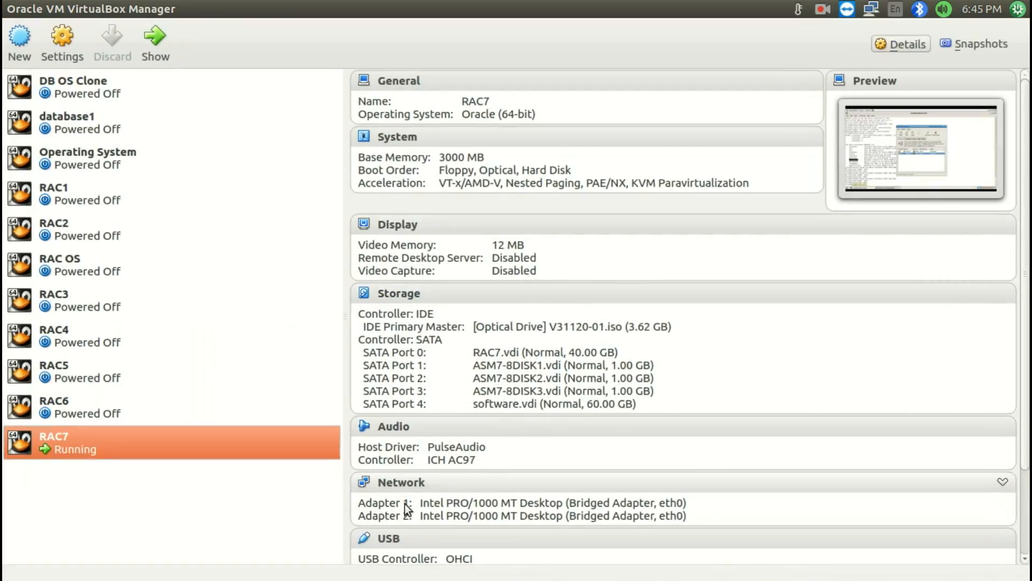
Return to the RAC7 VM and switch the eth0 device from DHCP to statically set IP addresses
key("super+w")
left_click(753, 185)
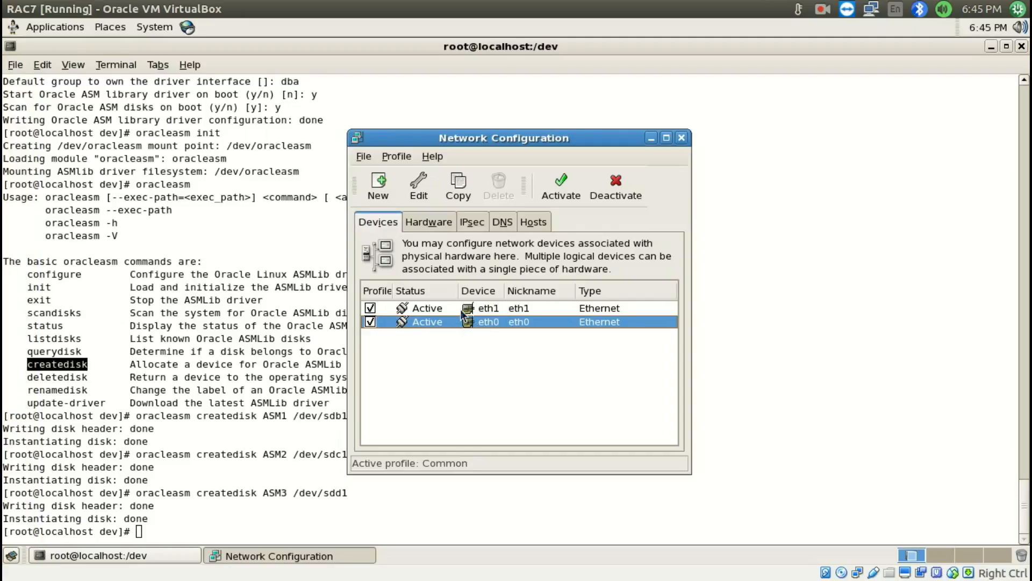
double_click(493, 321)
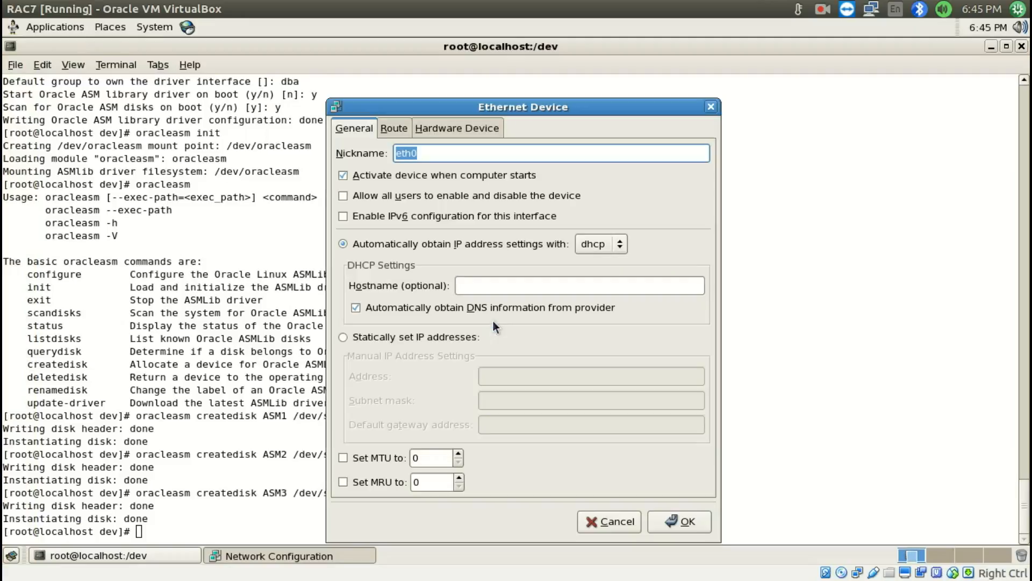
left_click(376, 337)
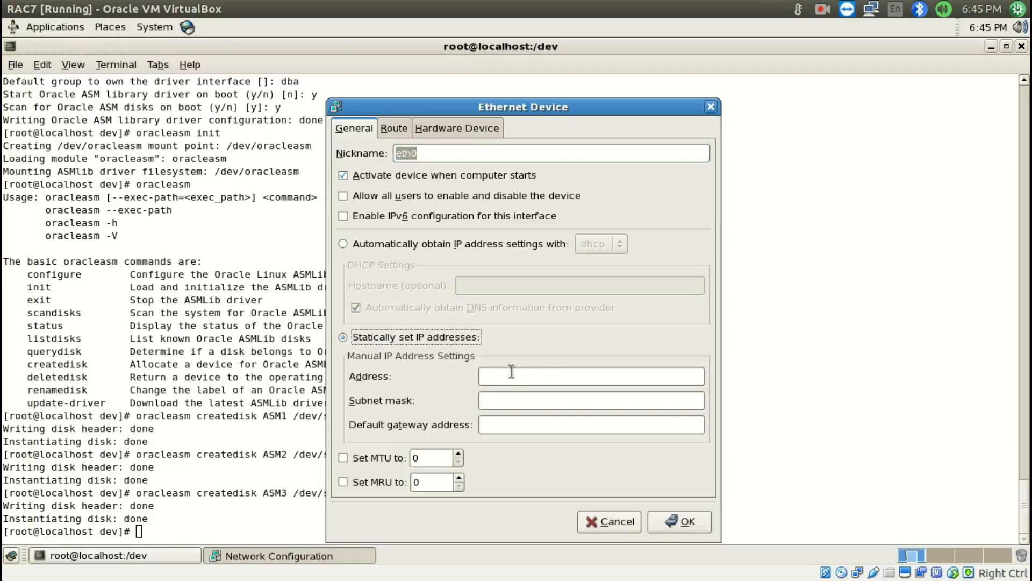
left_click(494, 373)
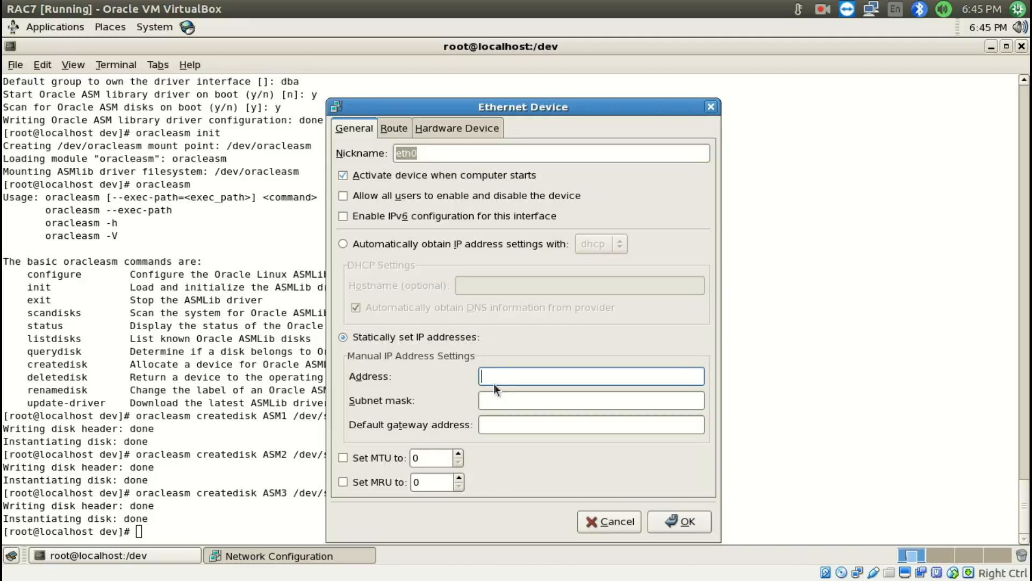
Switch to the host's terminal and run ifconfig to examine the host's network addresses
mouse_move(1, 580)
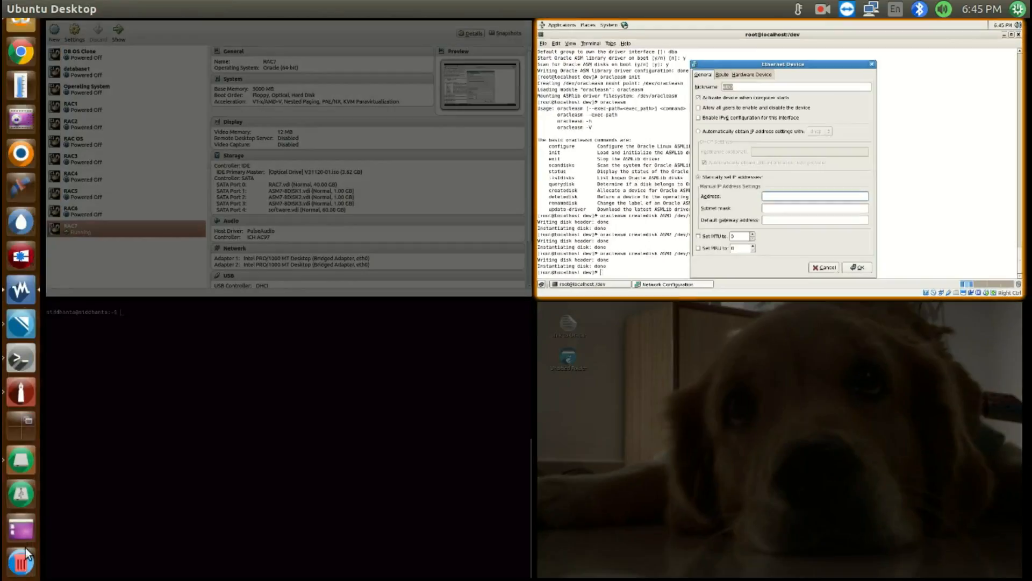
double_click(198, 389)
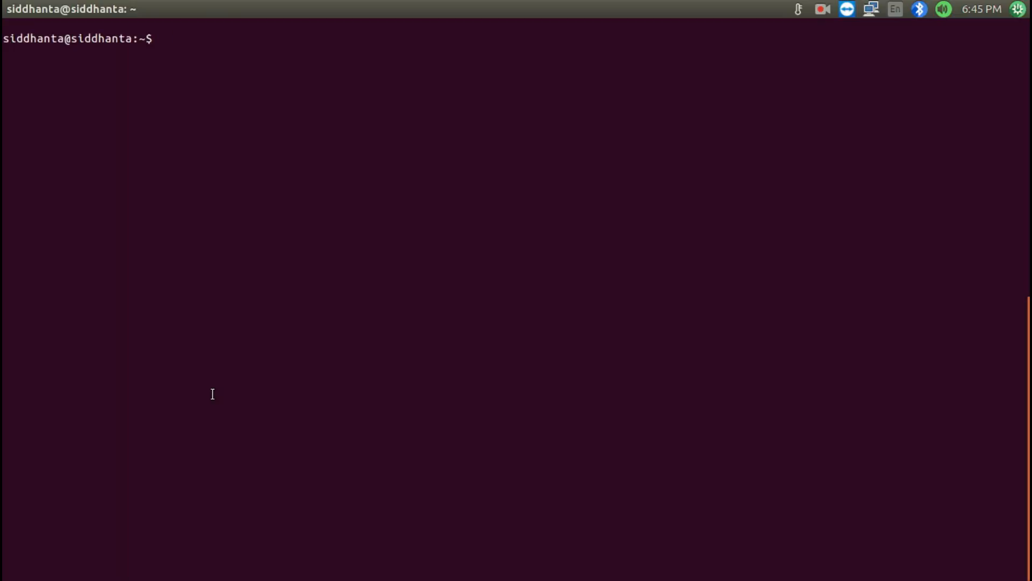
type("ifconfig")
key("Return")
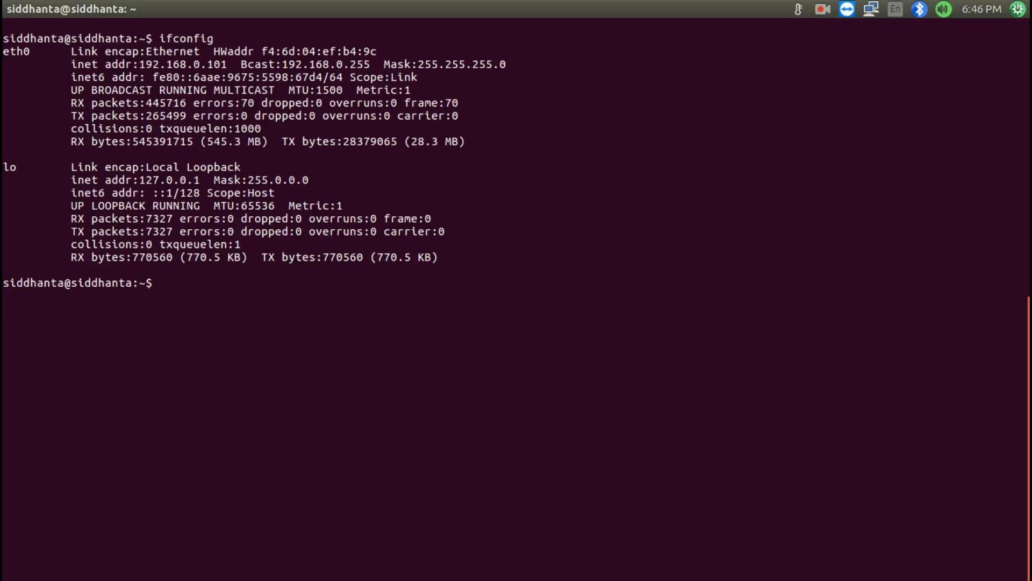
Copy the 192.168.0. prefix from the host's eth0 address and set the RAC7 VM's eth0 address to 192.168.0.10
left_click_drag(139, 64, 206, 64)
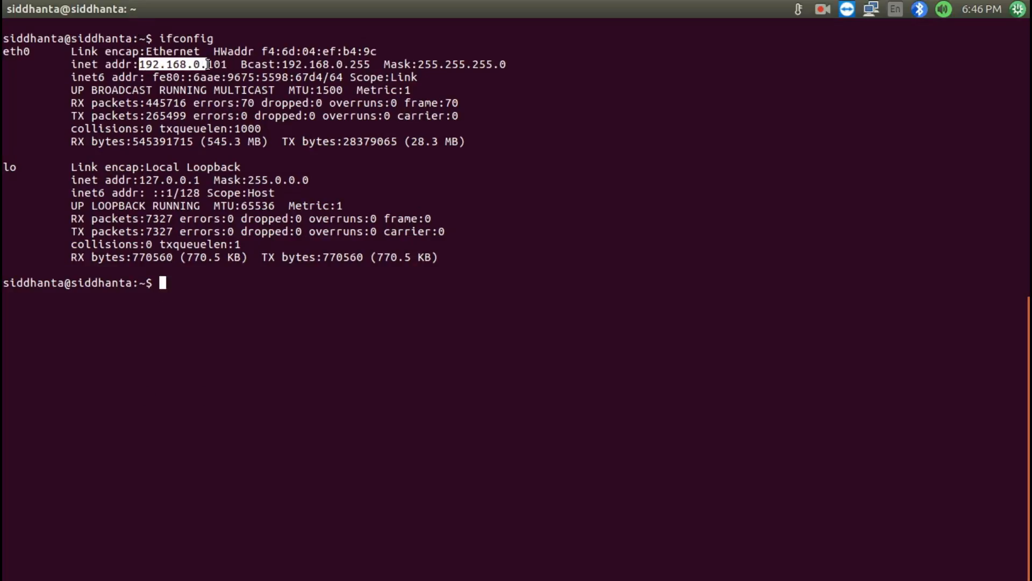
right_click(164, 64)
left_click(188, 99)
key("super+s")
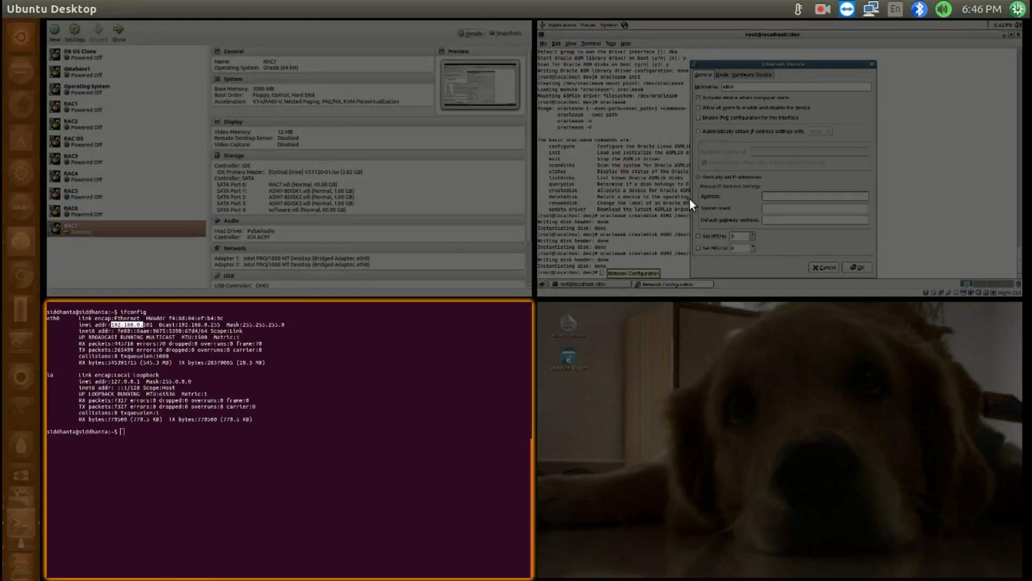
left_click(689, 197)
key("ctrl+v")
key("ctrl+v")
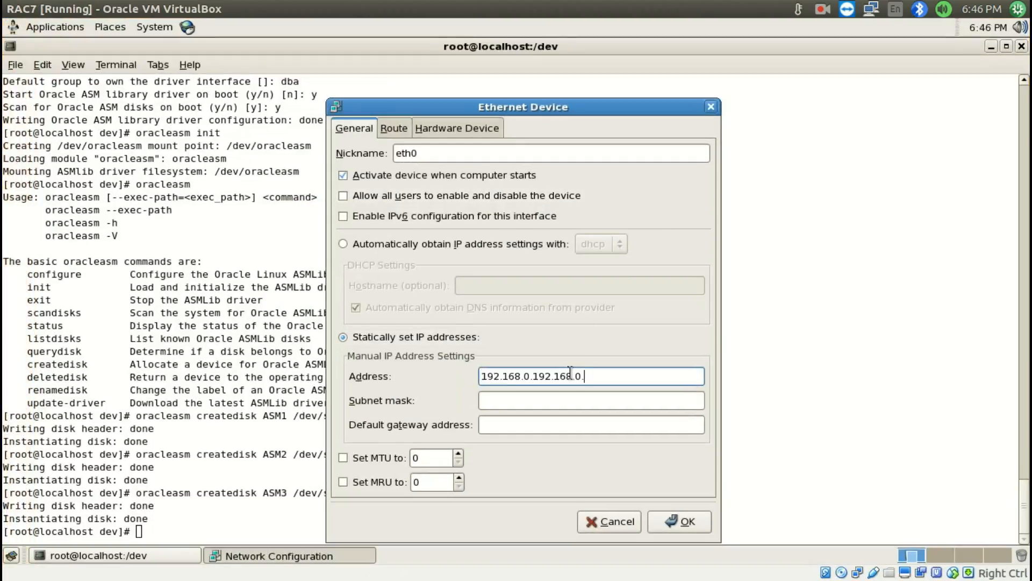
left_click_drag(594, 375, 535, 375)
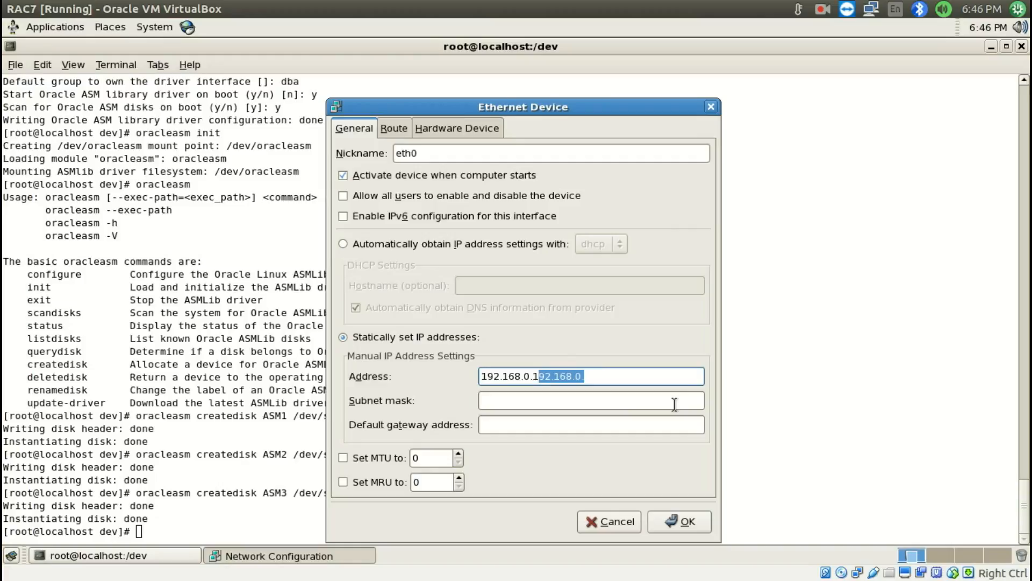
type("0")
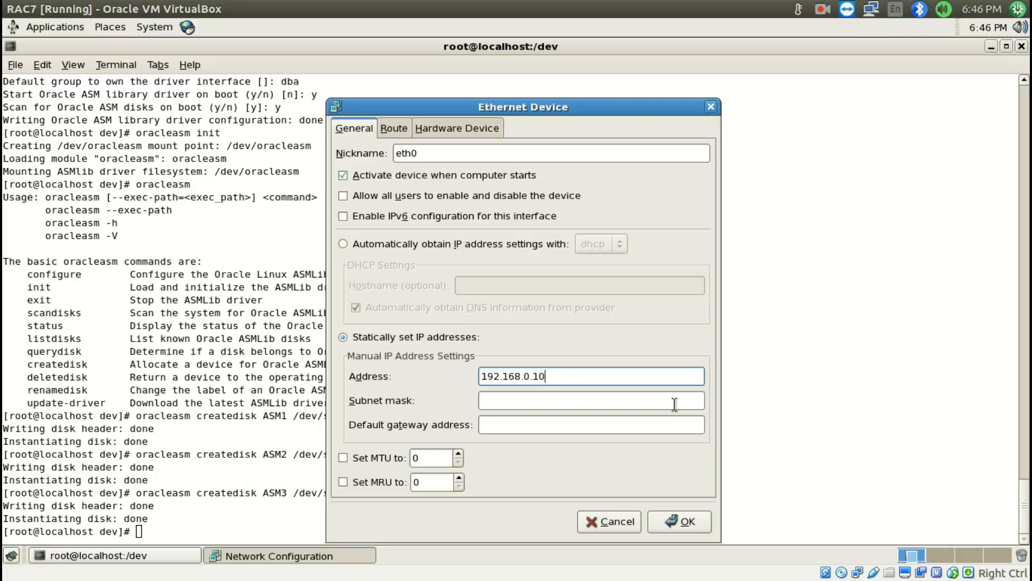
Set eth0's subnet mask to 255.255.255.0 and default gateway to 192.168.0.1, and accept the device settings
left_click_drag(545, 376, 533, 377)
left_click(561, 373)
left_click(550, 400)
type("25")
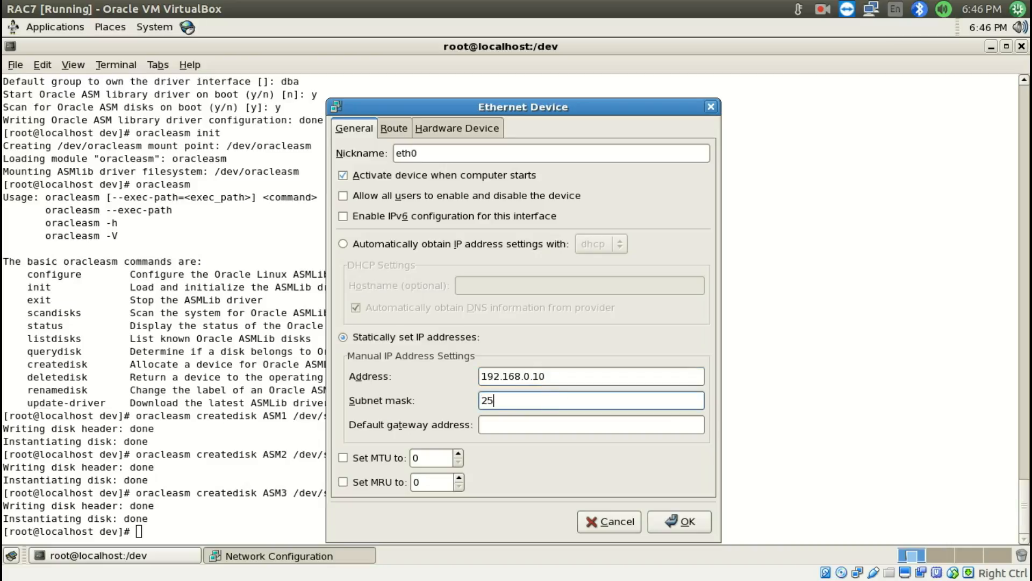
type("5.255.255.0")
key("Tab")
type("192.168.0.")
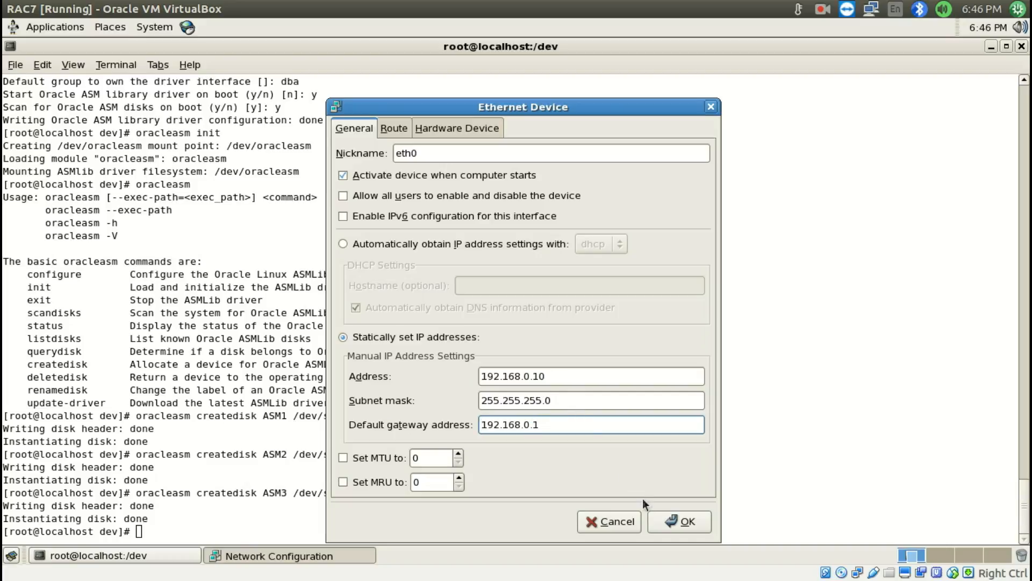
left_click(669, 514)
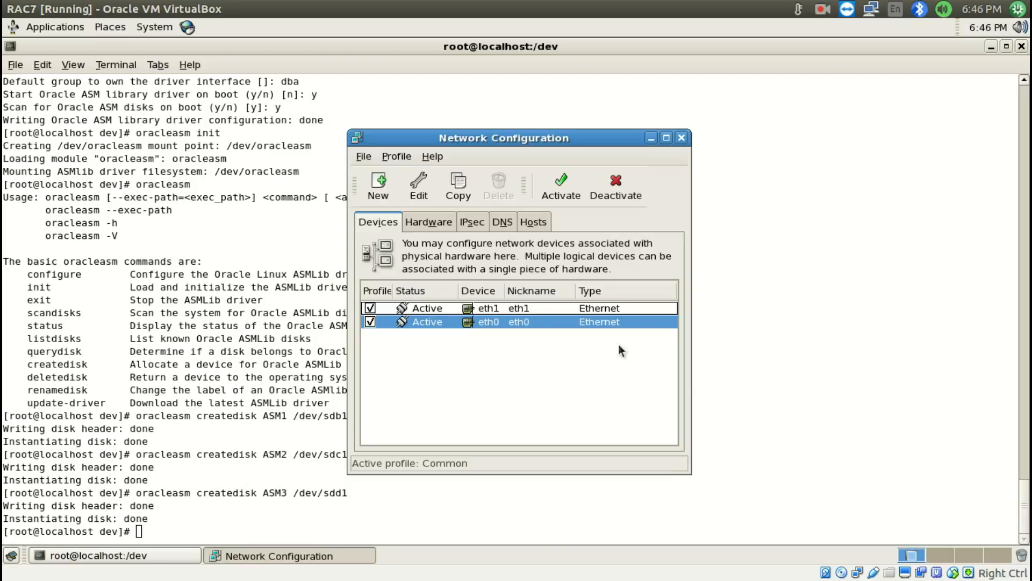
Open the eth1 device, switch it to statically set IP addresses and set its address to 10.10.10.10
left_click(434, 309)
double_click(433, 308)
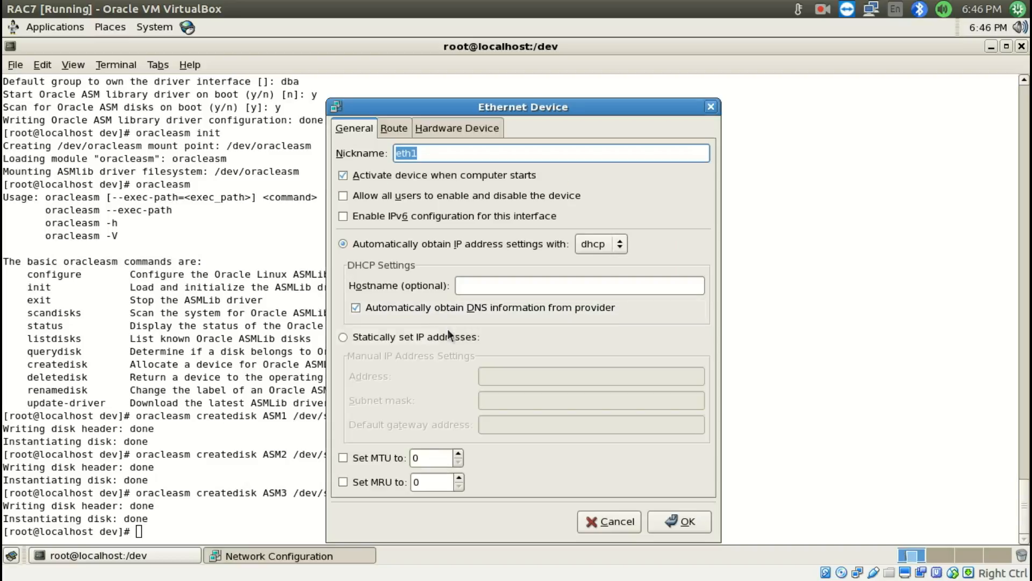
left_click(407, 338)
left_click(513, 376)
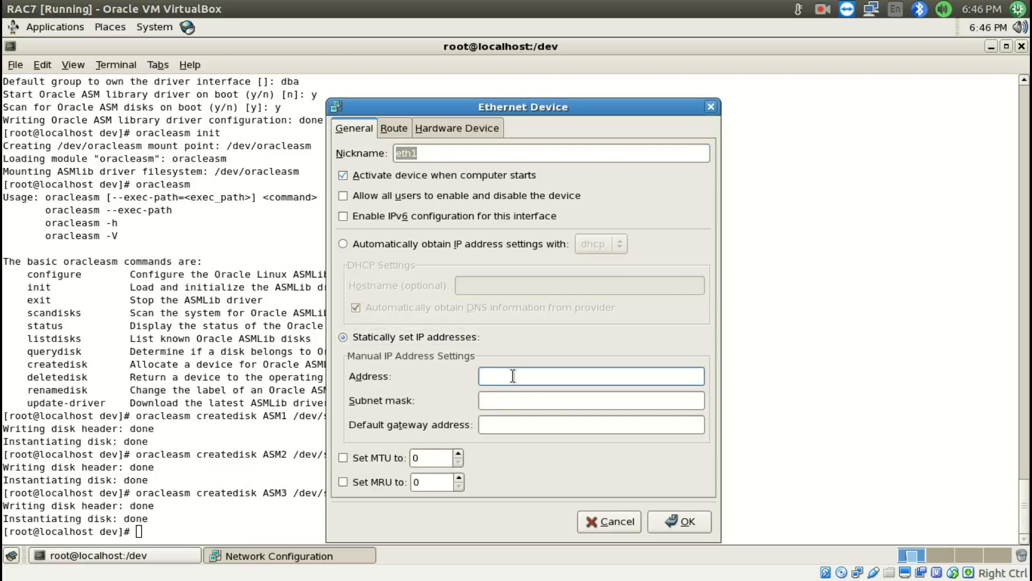
type("10.10.10.")
Set eth1's subnet mask to 255.255.255.0 and default gateway to 192.168.0.1, and accept the device settings
left_click(553, 400)
type("255.255.255.0")
key("Tab")
type("192.168.0.")
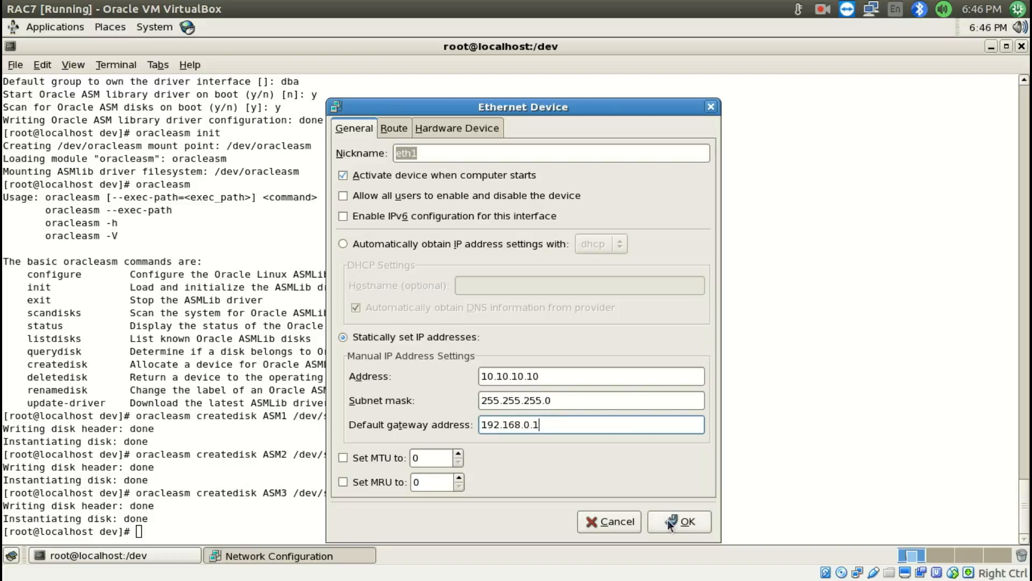
left_click(670, 521)
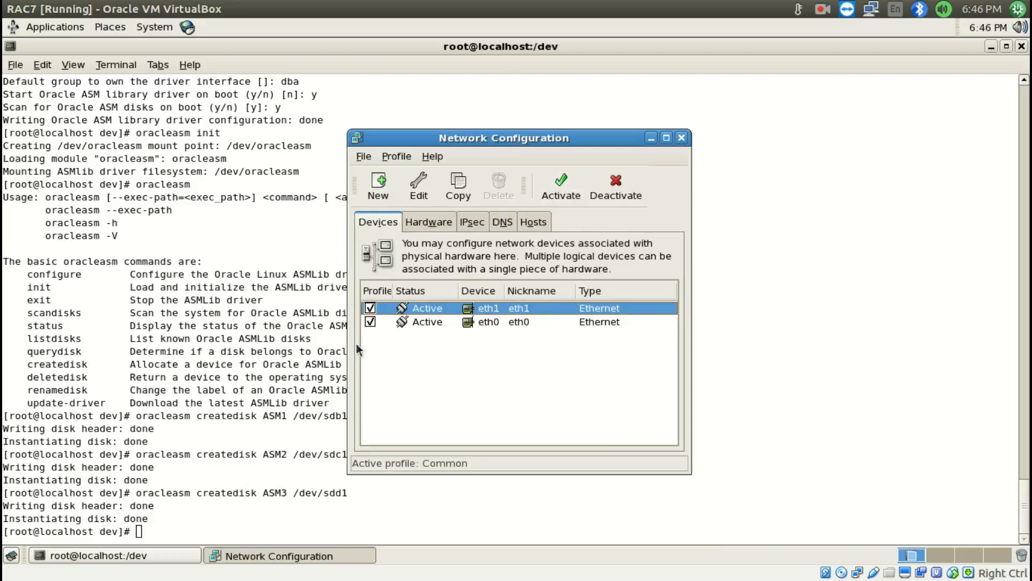
Clear the RAC7 terminal and run ifconfig to check the eth0 and eth1 addresses in use
left_click(290, 383)
type("clear")
key("Return")
type("ifconfig")
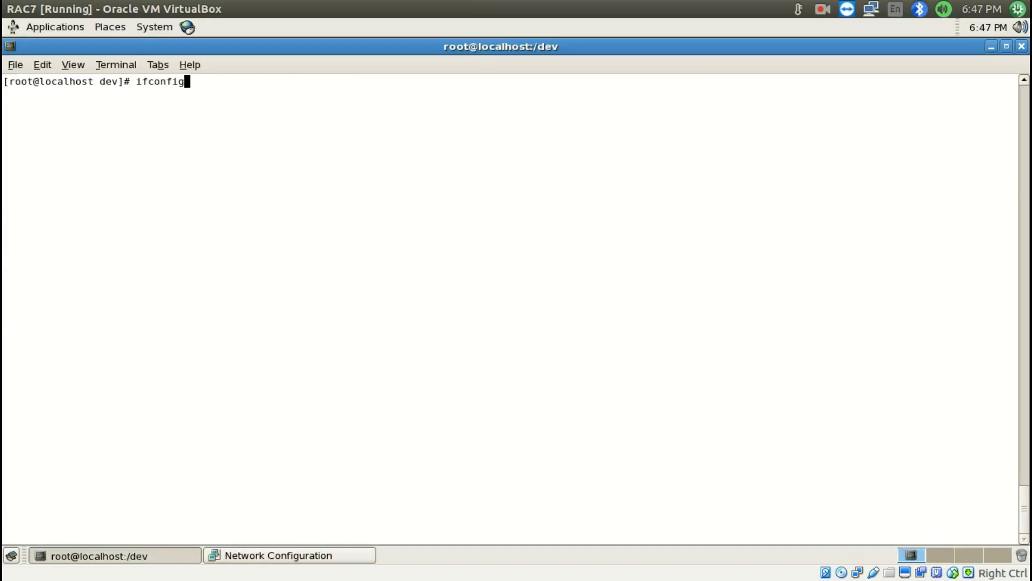
key("Return")
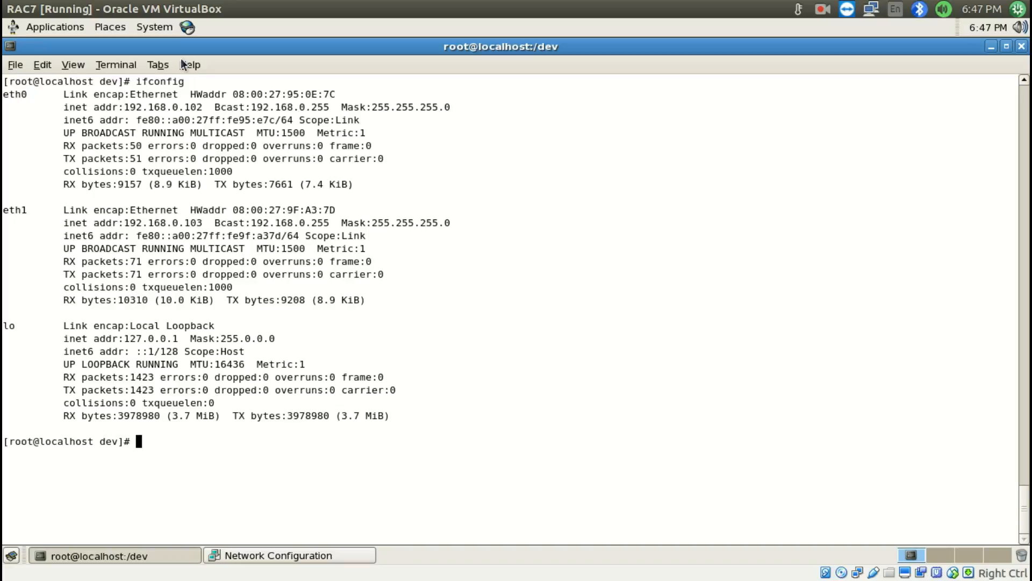
left_click_drag(130, 107, 208, 107)
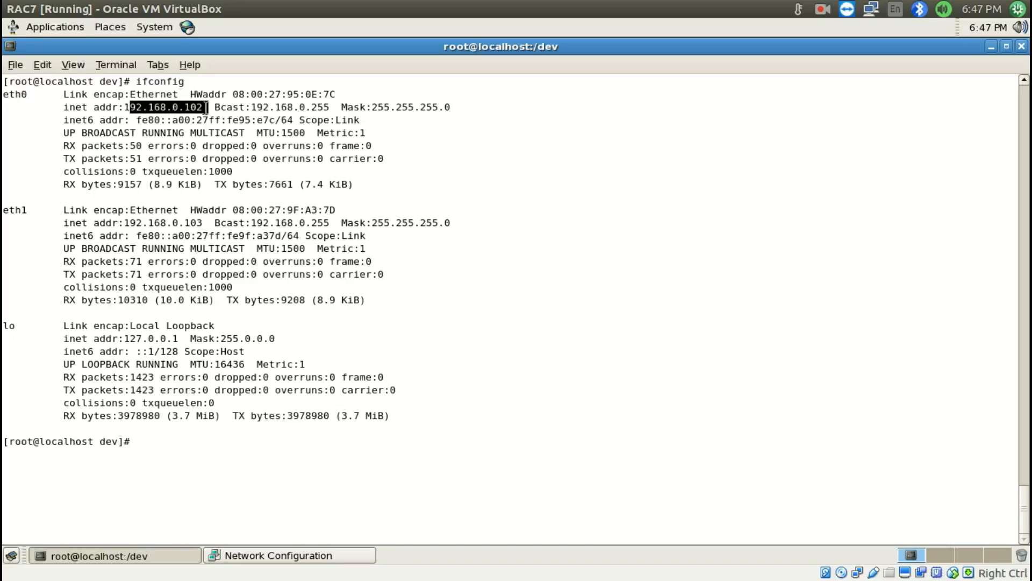
Activate the eth1 device in Network Configuration, agreeing to save the changed configuration
left_click(315, 556)
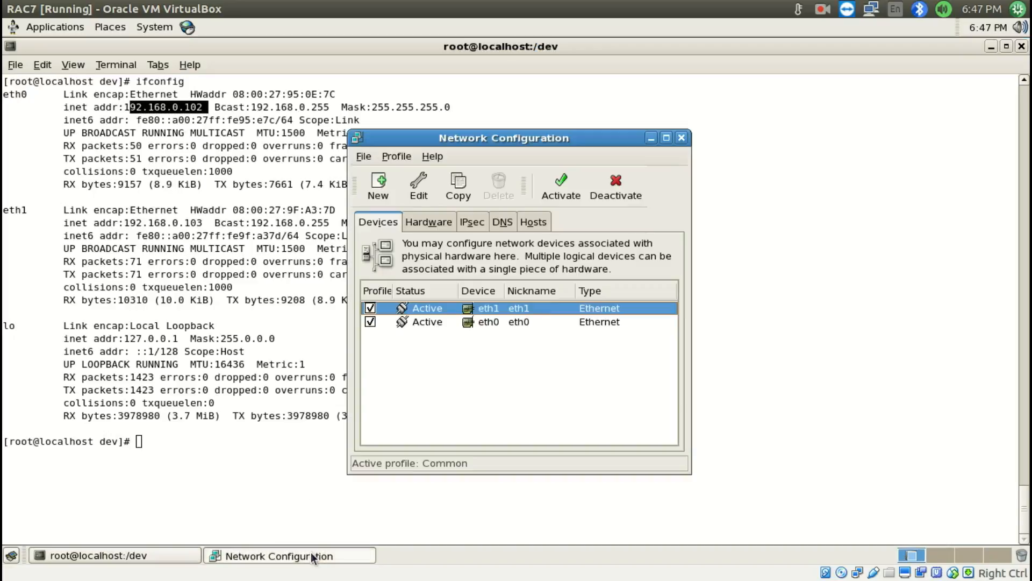
left_click(563, 205)
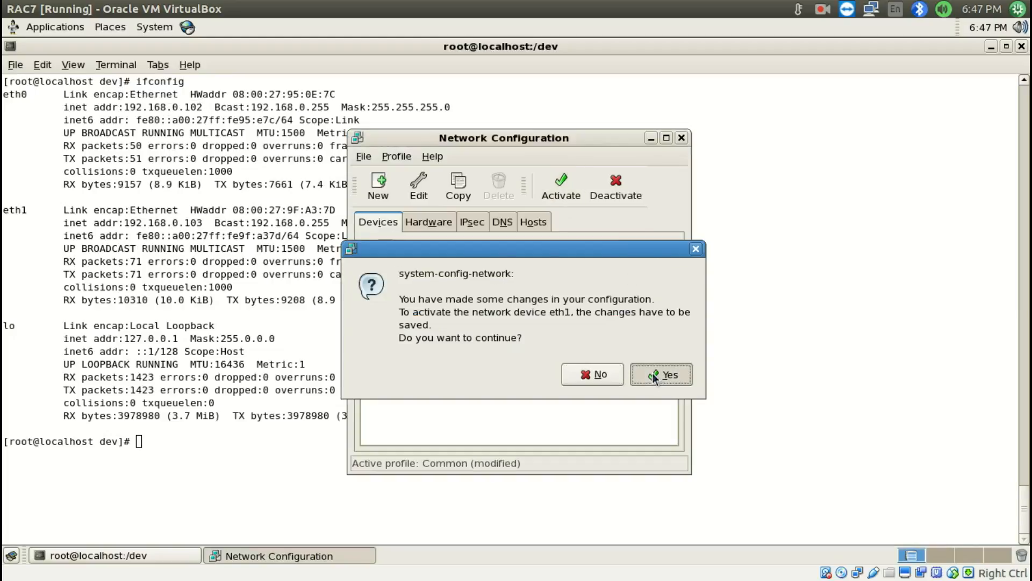
left_click(653, 373)
left_click(637, 365)
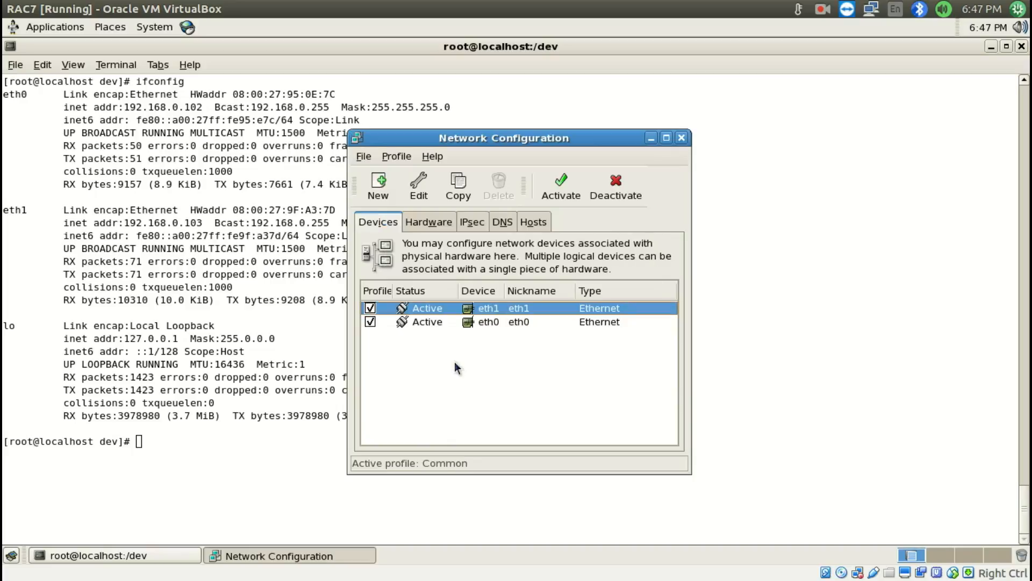
Run ifconfig again in the RAC7 terminal and check the inet addresses of eth0 and eth1
left_click(340, 378)
key("Up")
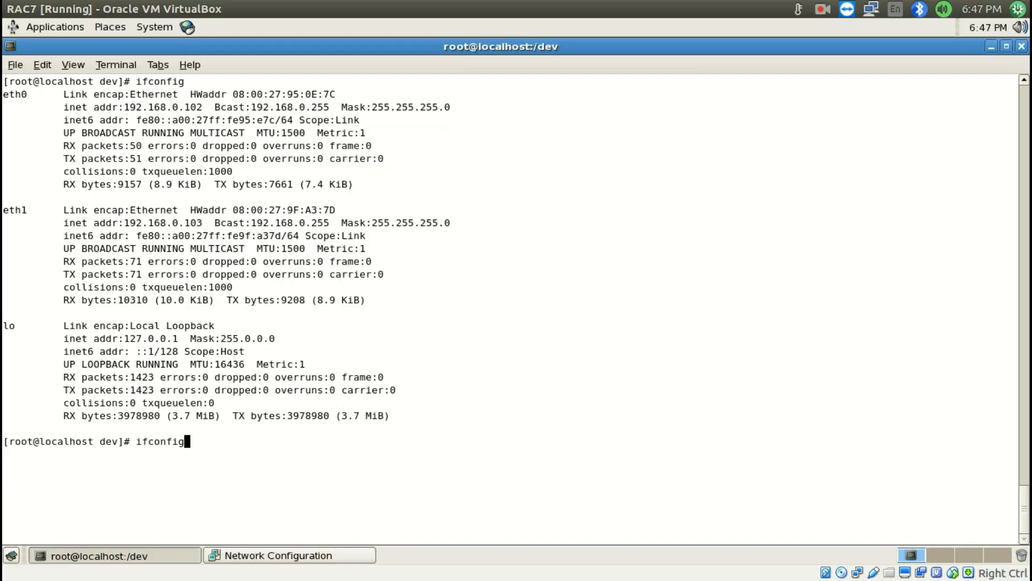
key("Return")
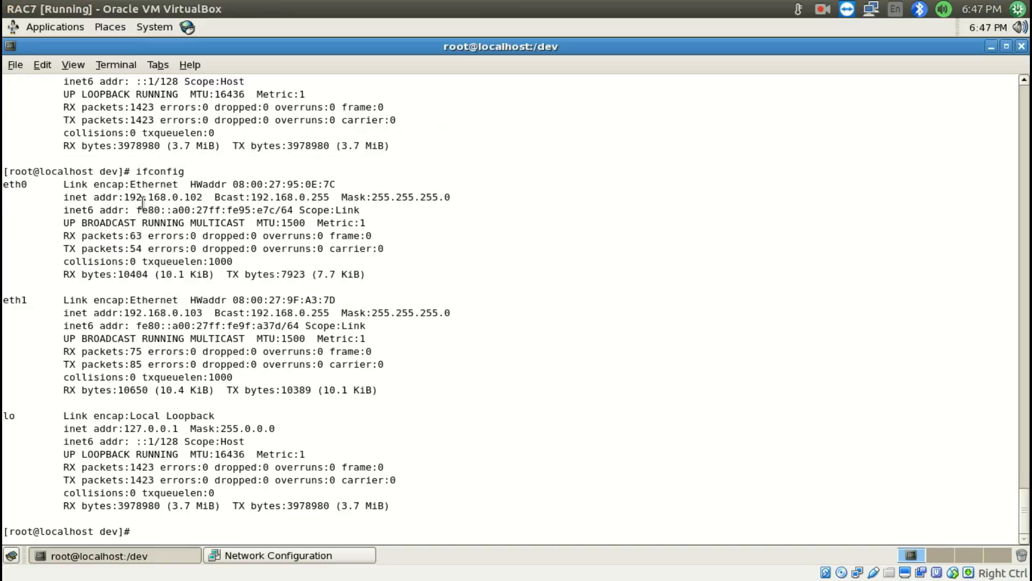
left_click_drag(126, 197, 203, 197)
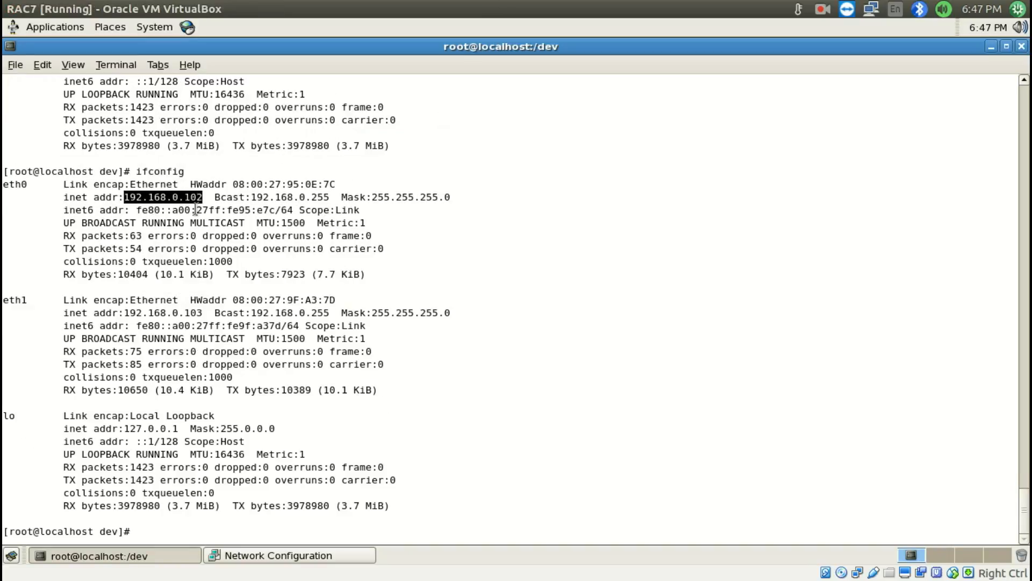
left_click_drag(125, 313, 204, 314)
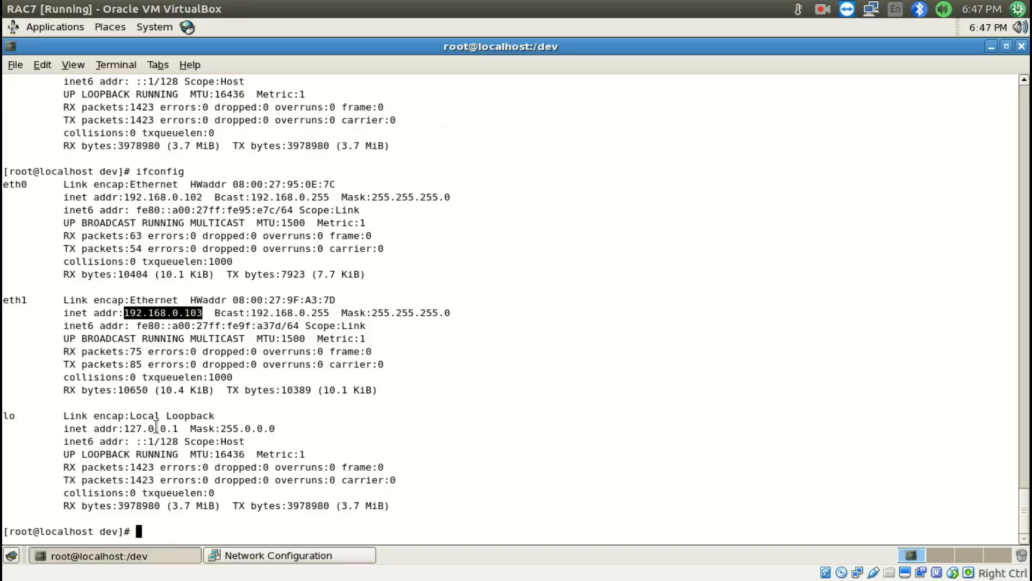
Restart the network service with "service network restart" and close the Network Configuration window
left_click(157, 430)
type("se")
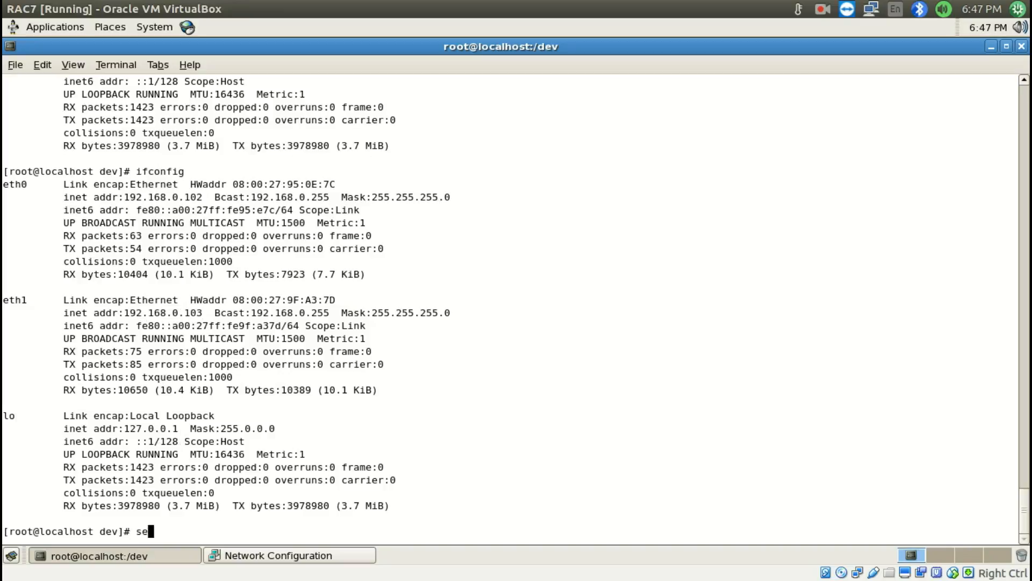
type("rvice network restart")
key("Return")
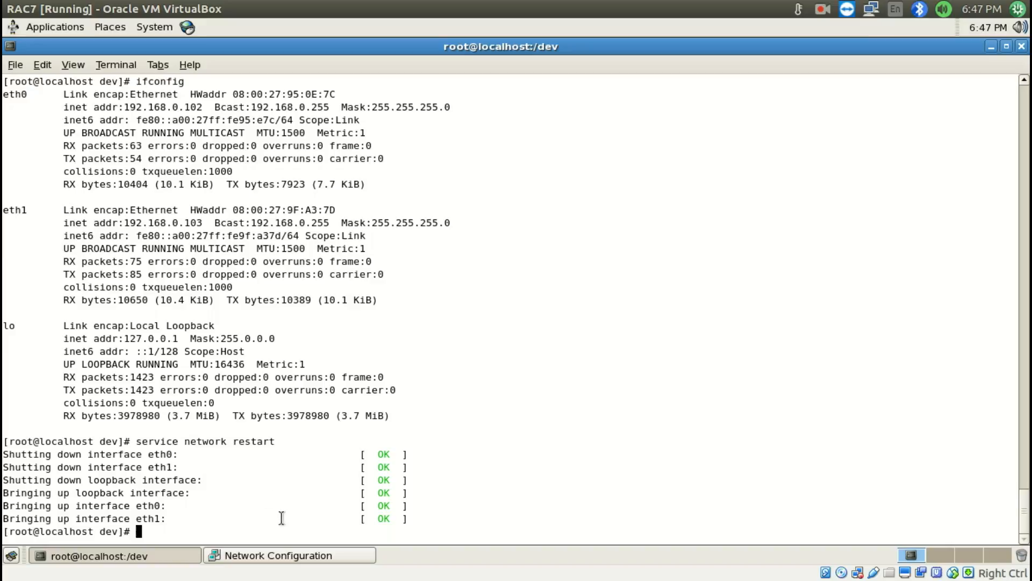
left_click(287, 556)
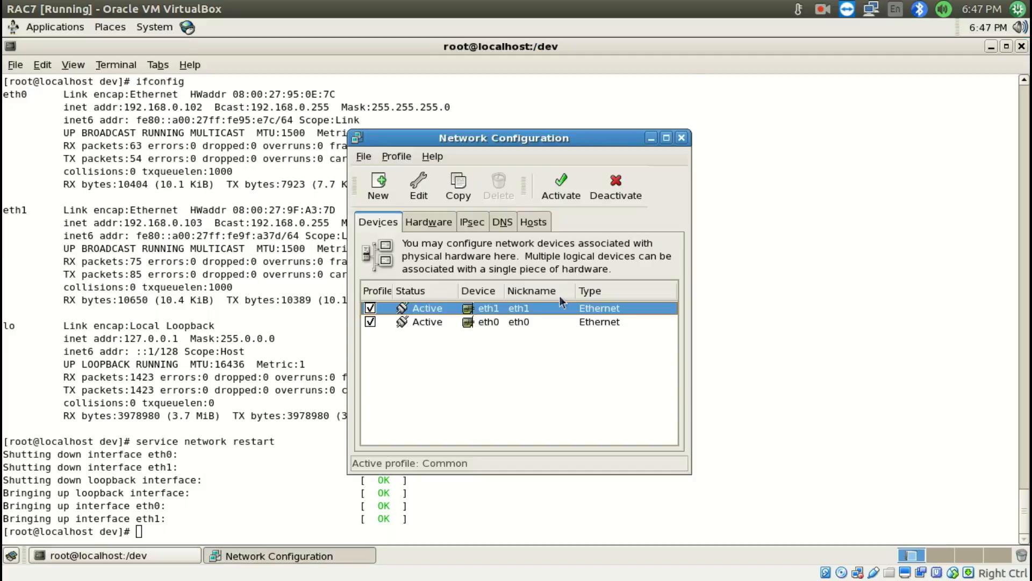
left_click(681, 138)
Switch to Install RAC.odt and read step 14 on editing the /etc/hosts file
mouse_move(0, 580)
double_click(246, 228)
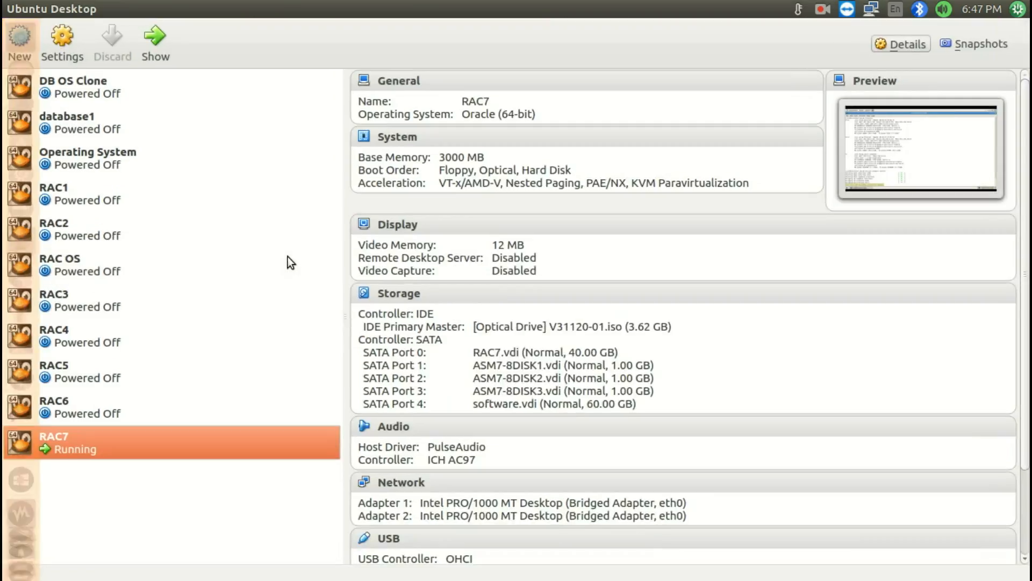
mouse_move(1031, 0)
left_click(727, 138)
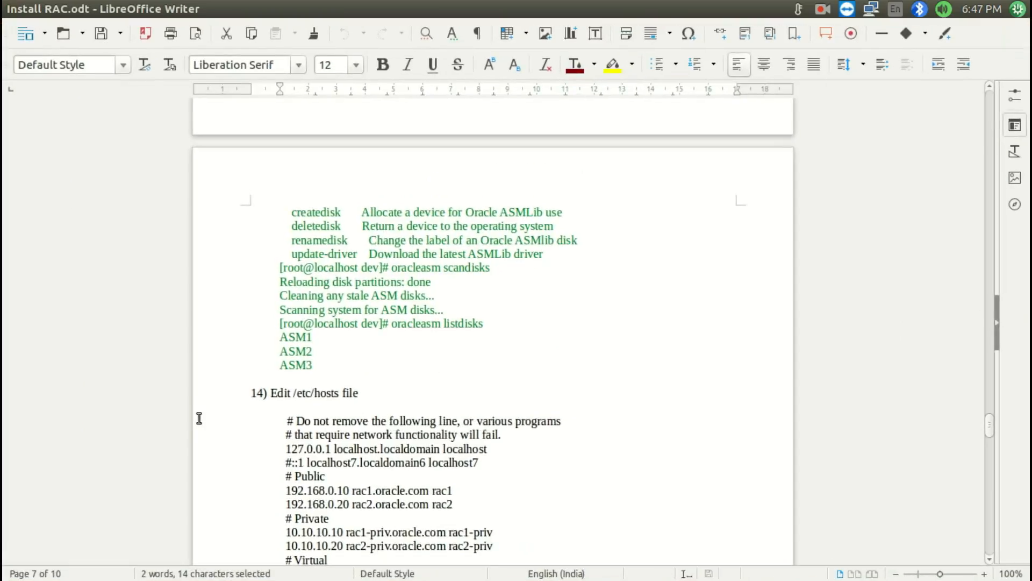
scroll(313, 359, "down", 4)
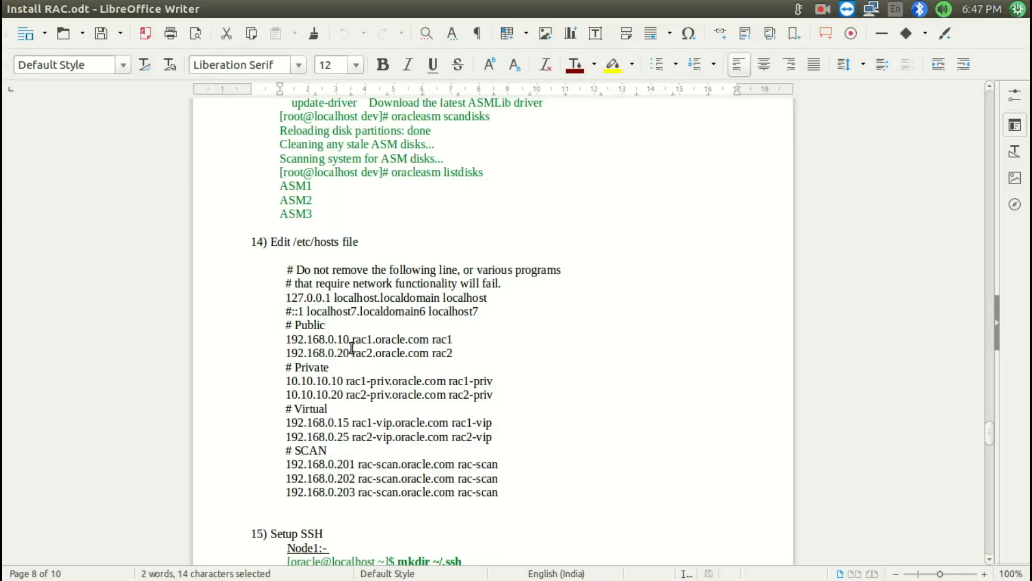
Compare the hosts entries in Install RAC.odt with the draft in the untitled gedit document, ending in gedit
mouse_move(1031, 580)
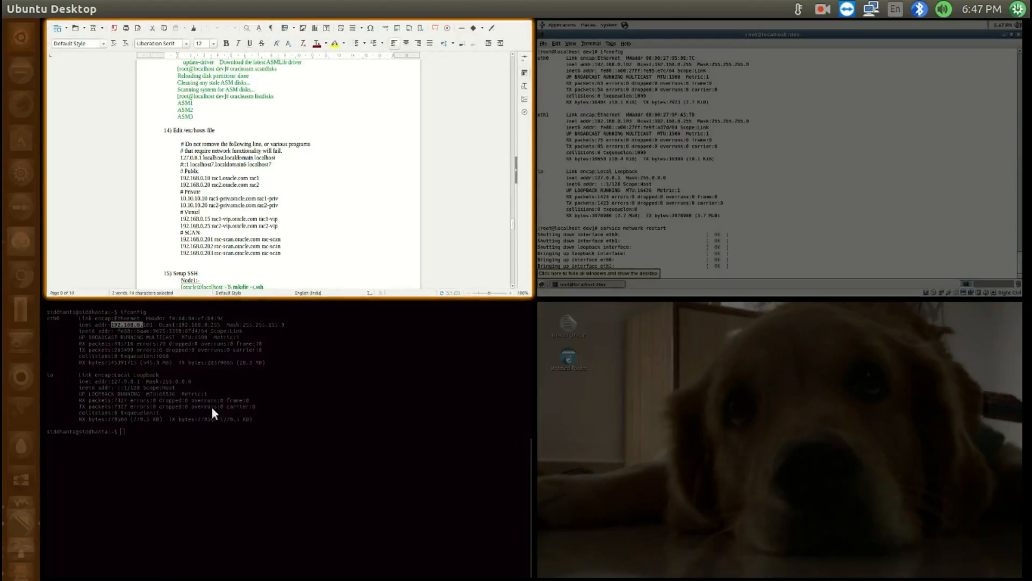
left_click(225, 397)
left_click(604, 199)
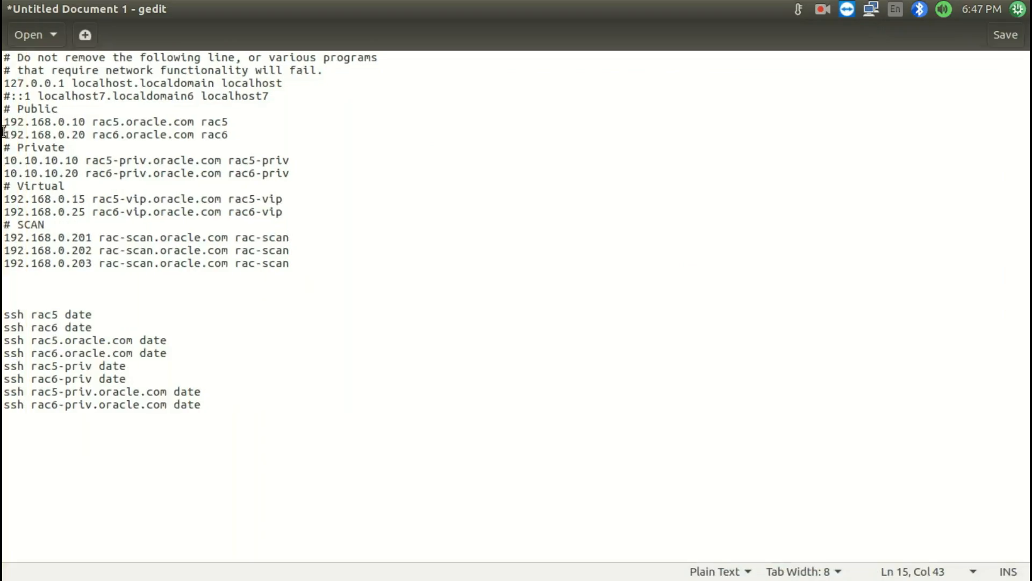
mouse_move(1031, 579)
left_click(384, 172)
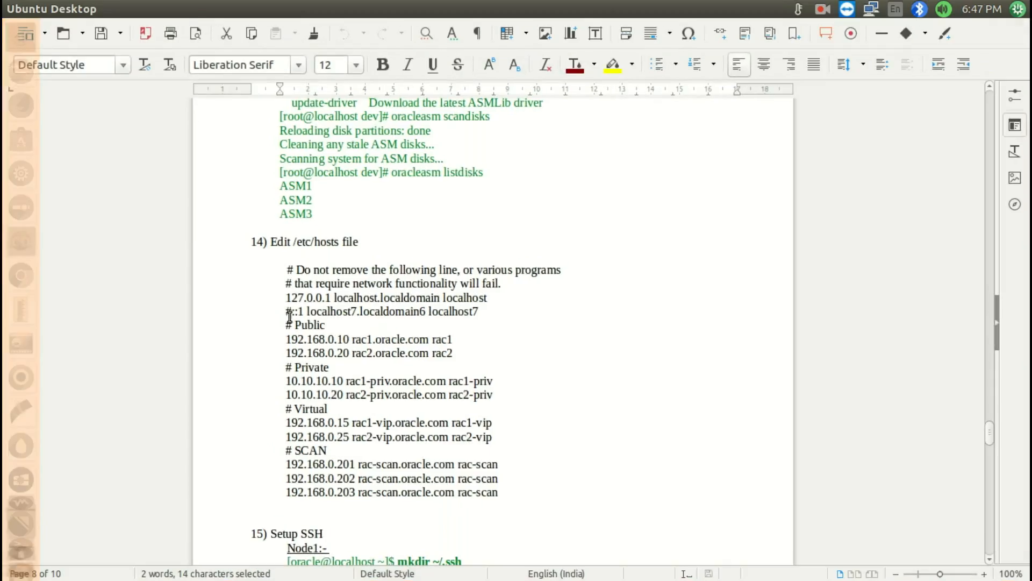
key("super+s")
left_click(144, 454)
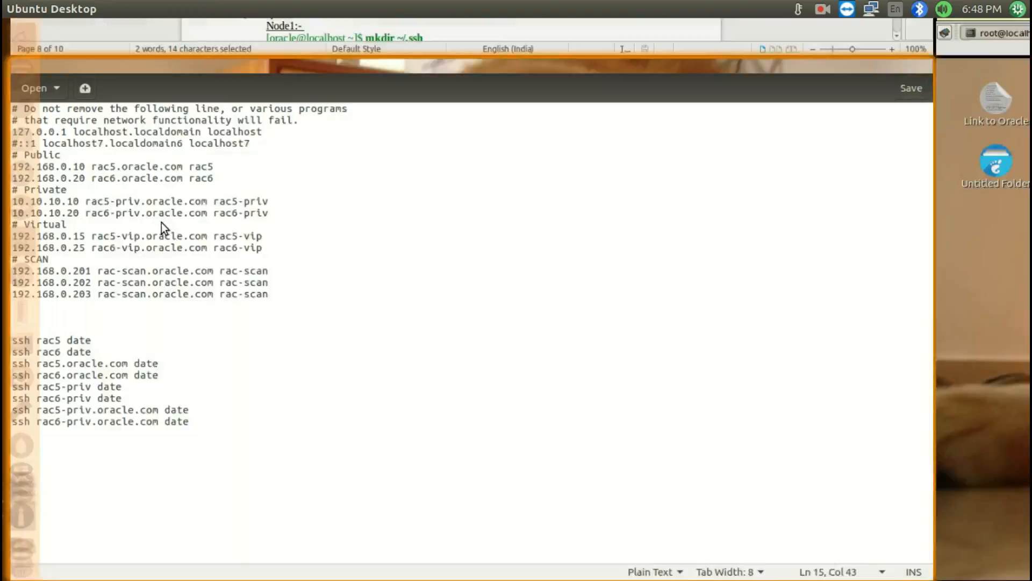
Replace every rac5 with rac7 in the untitled gedit document
left_click_drag(92, 121, 120, 121)
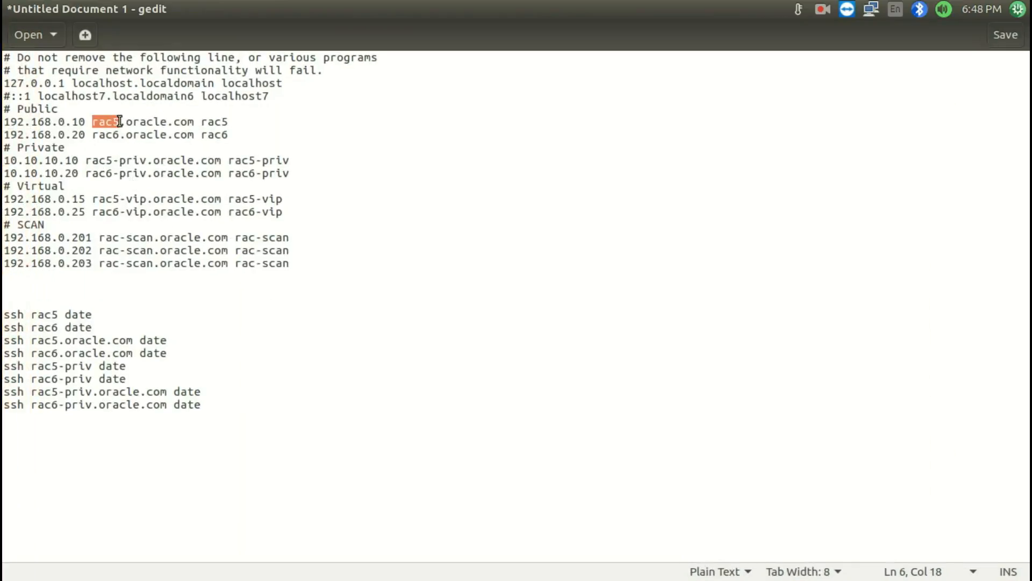
key("ctrl+h")
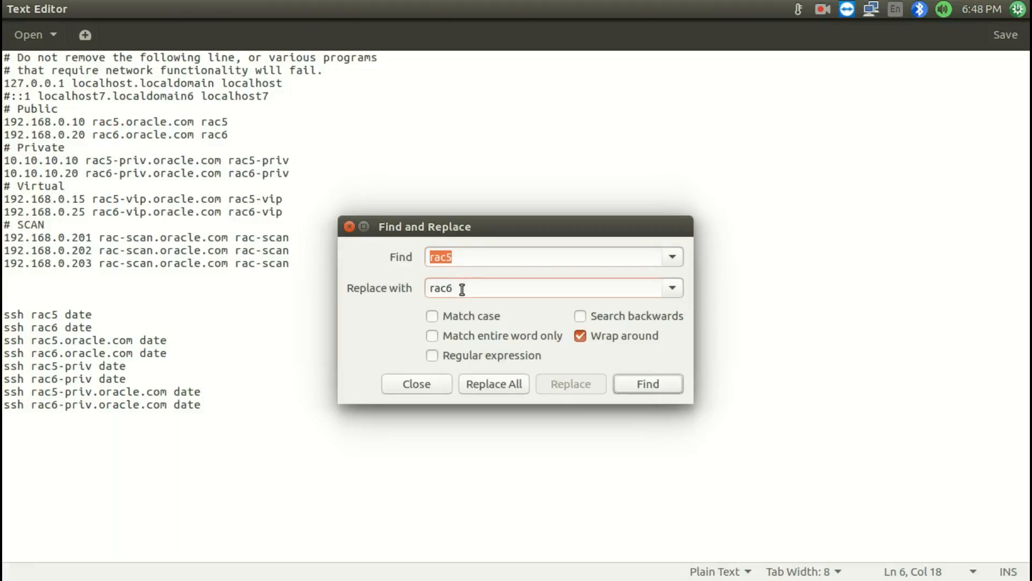
key("BackSpace")
type("7")
left_click(509, 384)
Replace every rac6 with rac8 in the gedit document and close Find and Replace
left_click(480, 258)
type("6")
left_click(471, 287)
key("BackSpace")
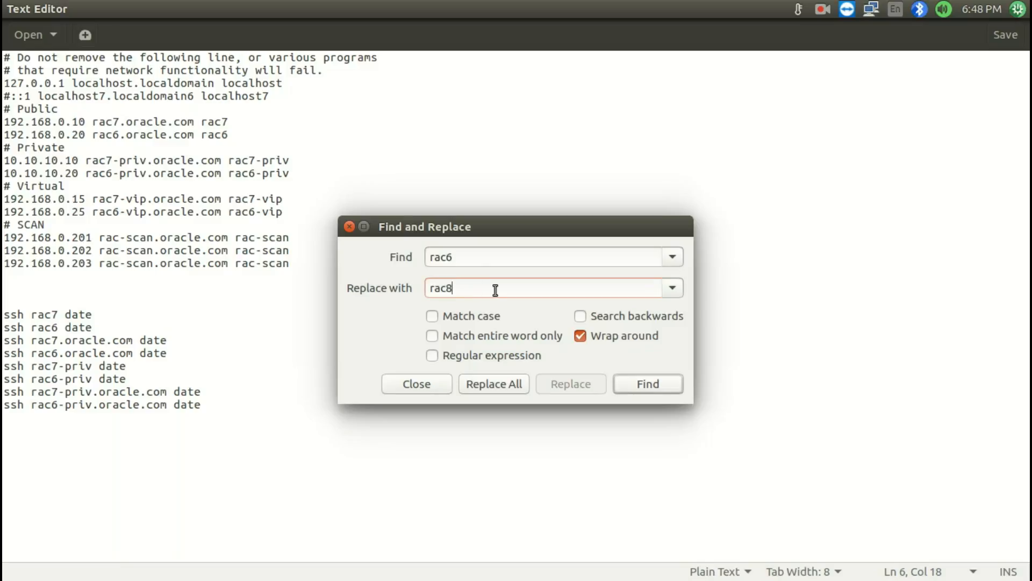
left_click(492, 385)
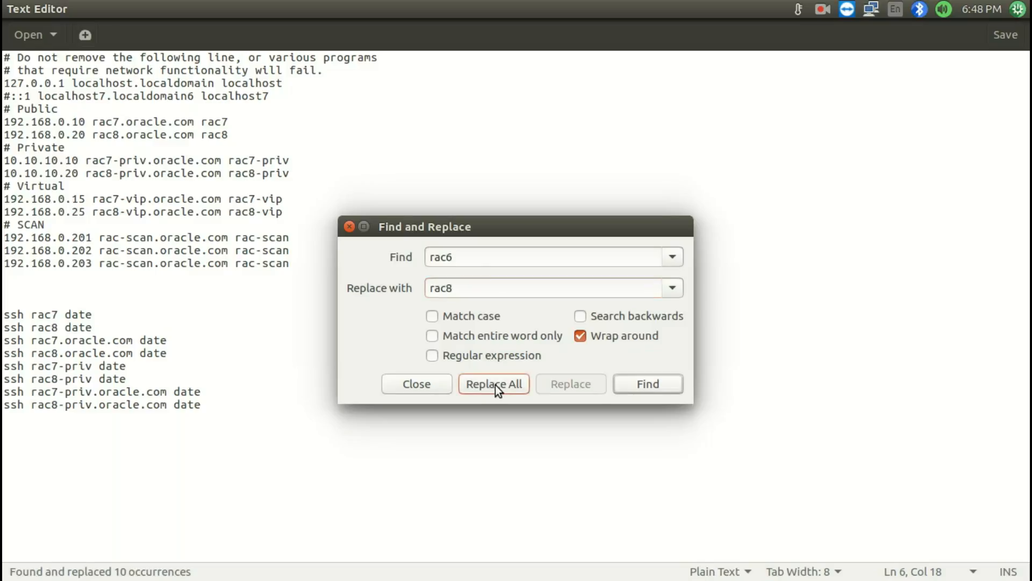
left_click(398, 386)
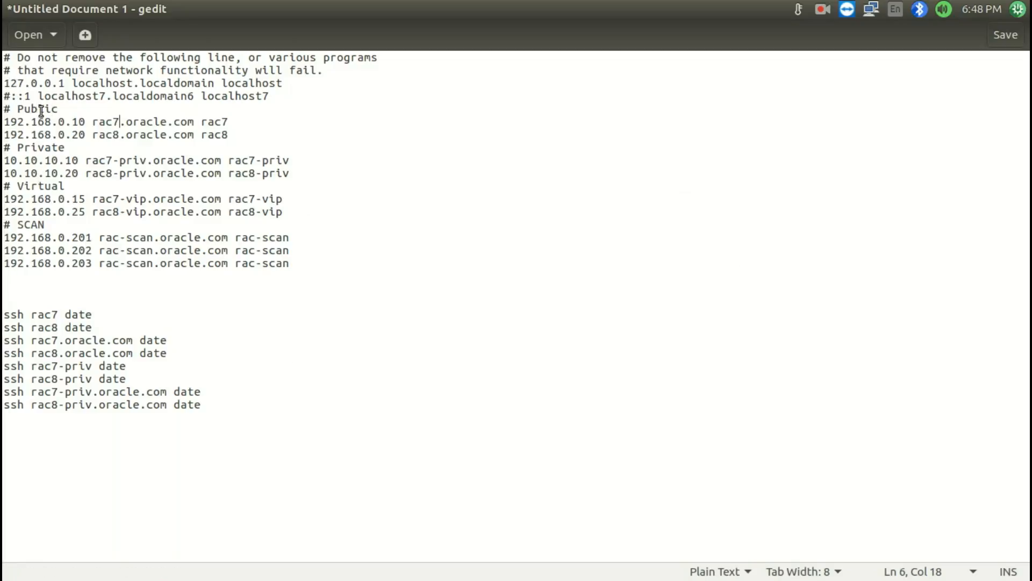
Review the public, private, virtual and SCAN address entries in the hosts draft
left_click_drag(5, 118, 79, 118)
left_click_drag(4, 110, 91, 124)
left_click_drag(5, 123, 85, 135)
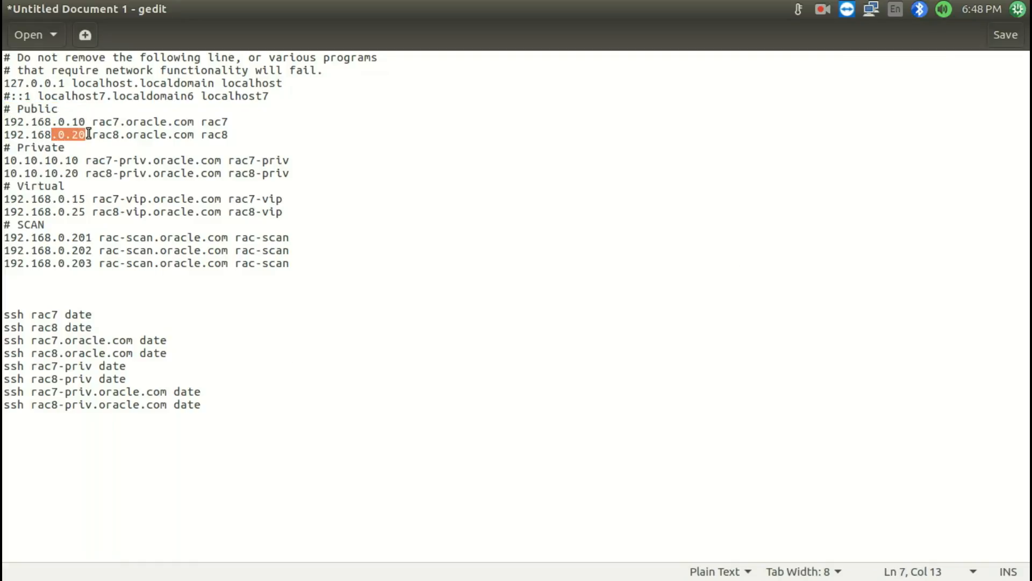
left_click_drag(4, 160, 285, 212)
left_click_drag(5, 225, 298, 258)
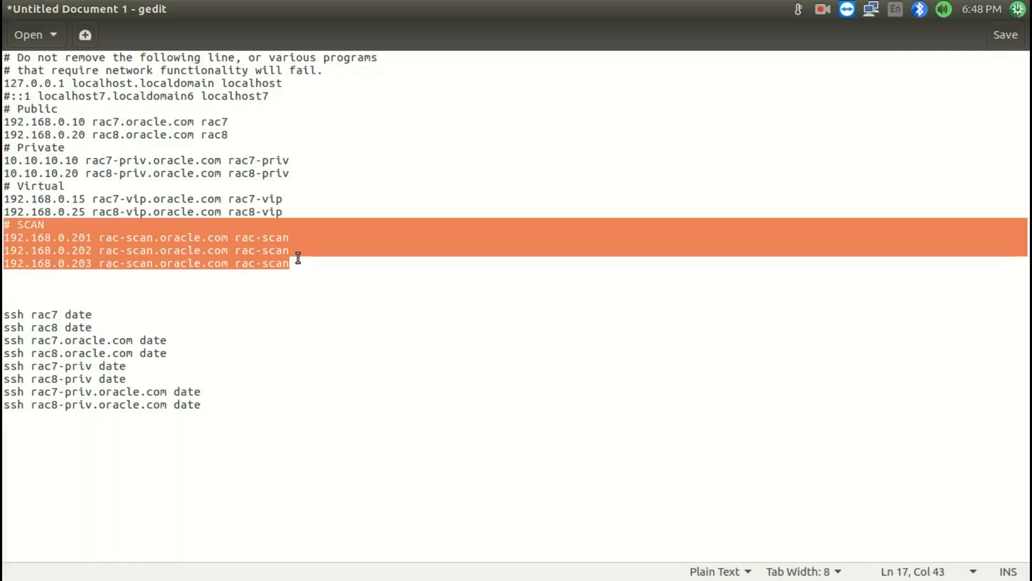
left_click(4, 187)
left_click_drag(5, 200, 66, 200)
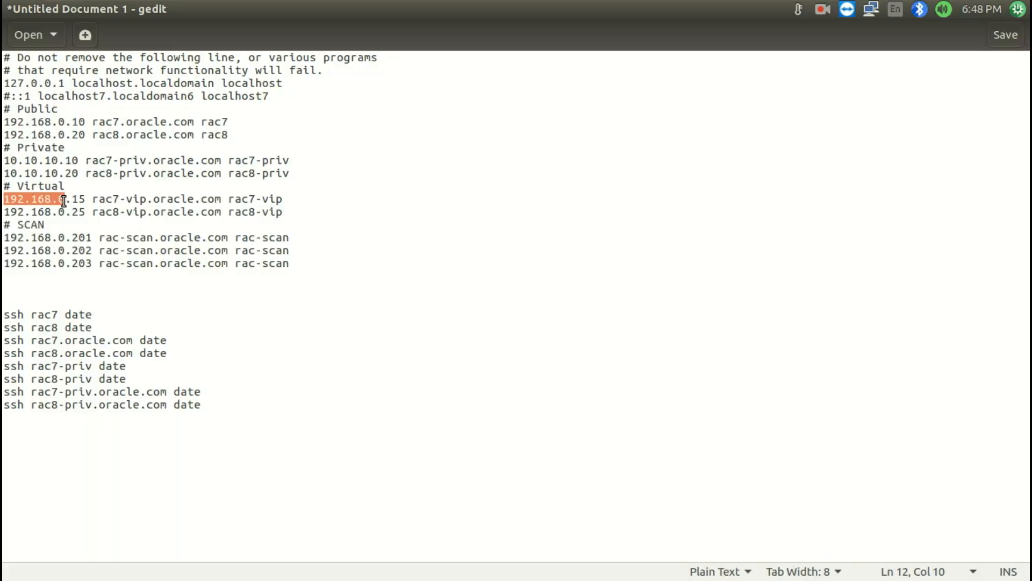
left_click_drag(4, 122, 72, 123)
left_click(72, 123)
Copy the hosts block from the opening comment through the last SCAN entry, and open /etc/hosts in vi in the RAC7 terminal
left_click_drag(302, 268, 4, 31)
key("ctrl+c")
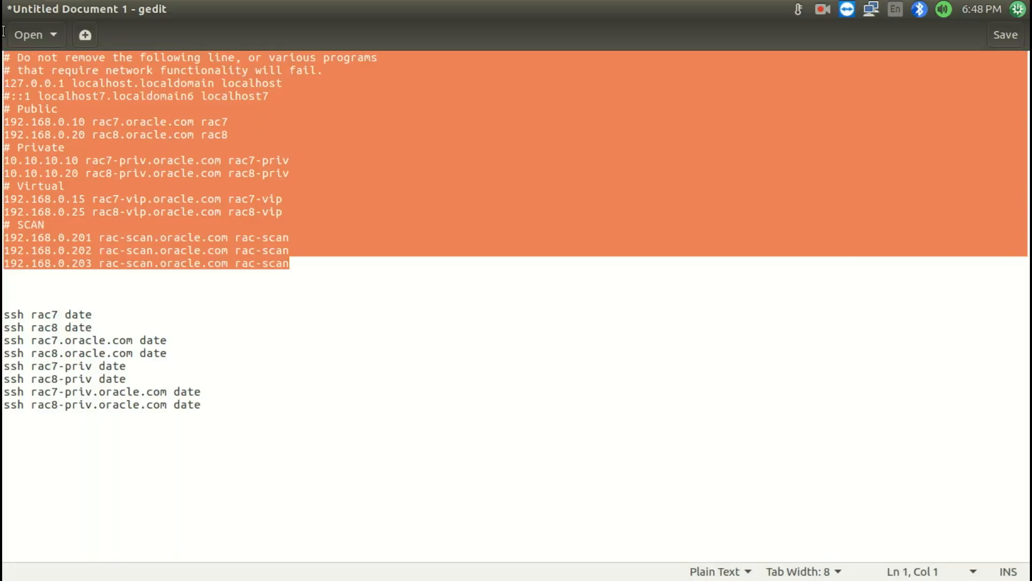
key("super+s")
double_click(663, 236)
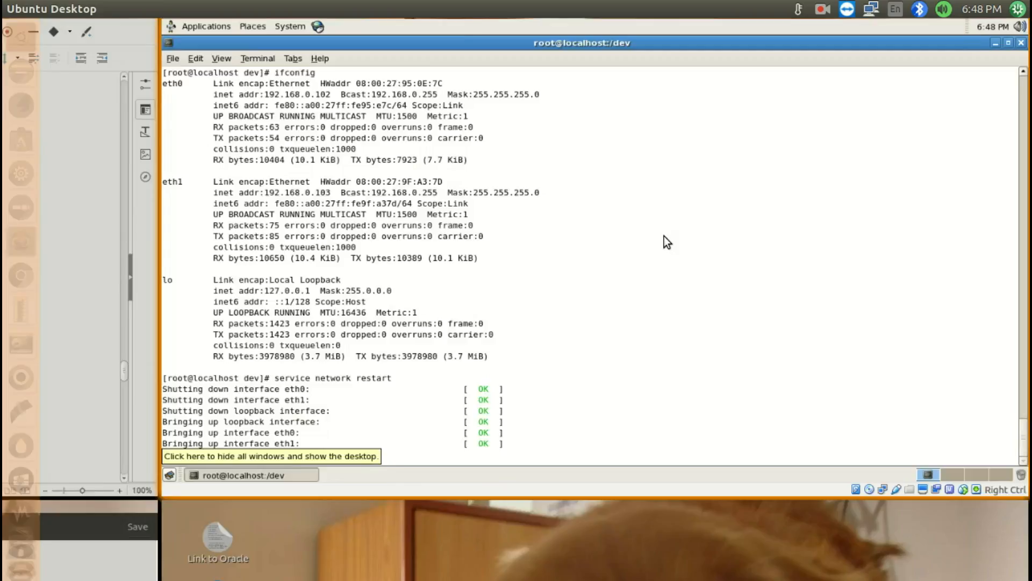
type("vi /etc/")
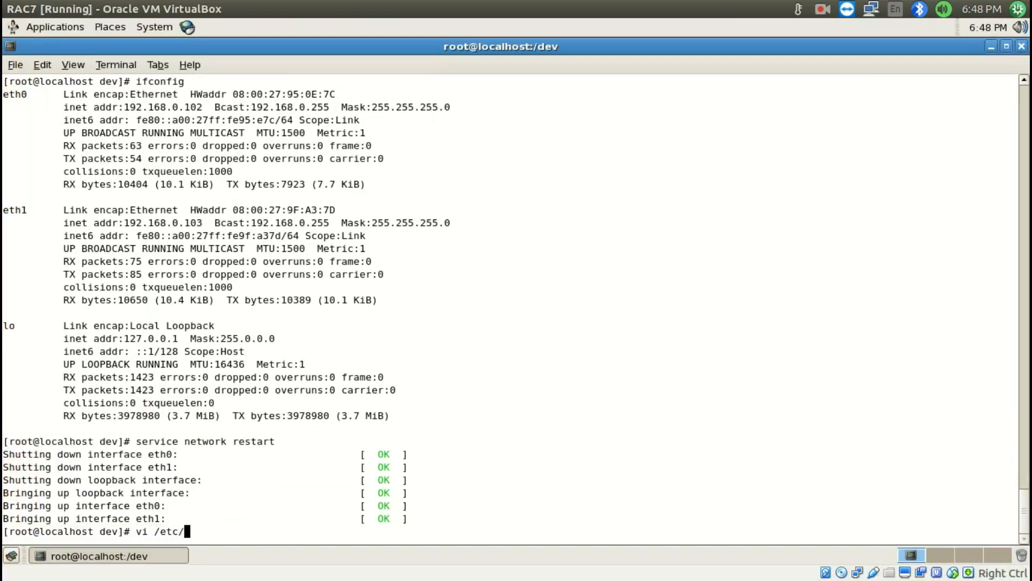
type("hosts")
key("Return")
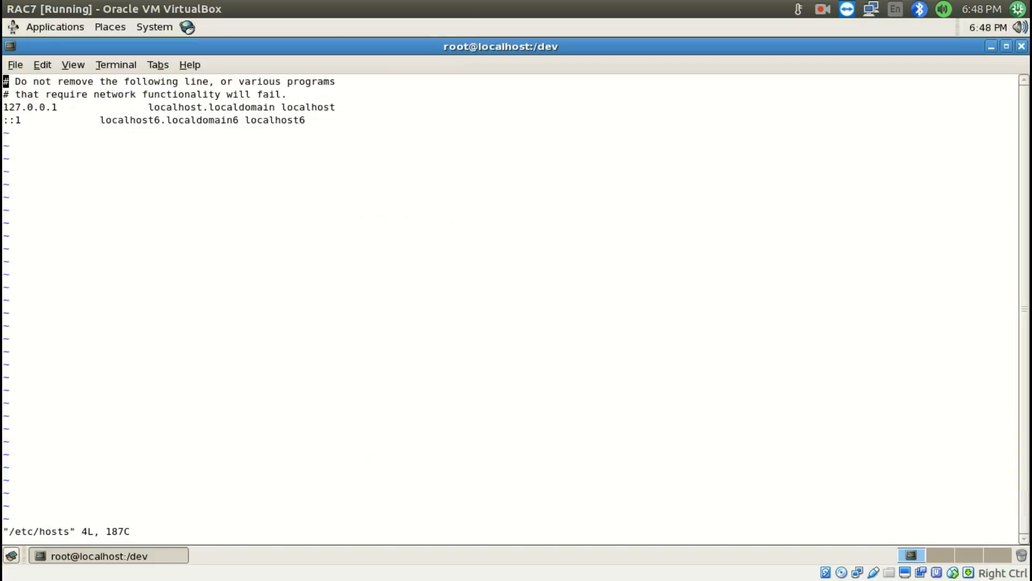
Delete all existing lines of /etc/hosts, paste the copied rac7 and rac8 hosts entries, and save and quit vi
key("d")
key("shift+g")
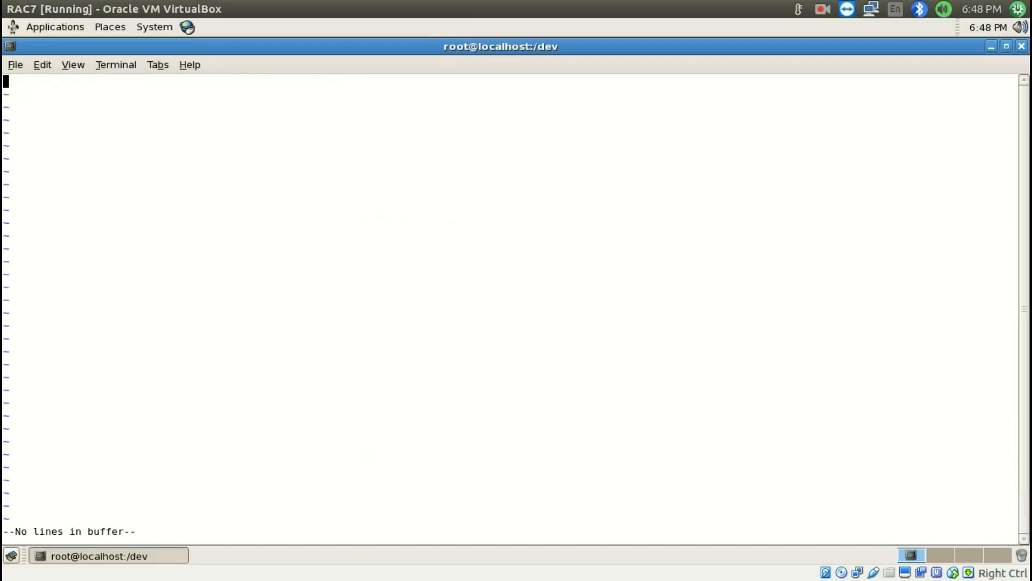
key("i")
key("ctrl+shift+v")
key("Escape")
type(":wq")
key("Return")
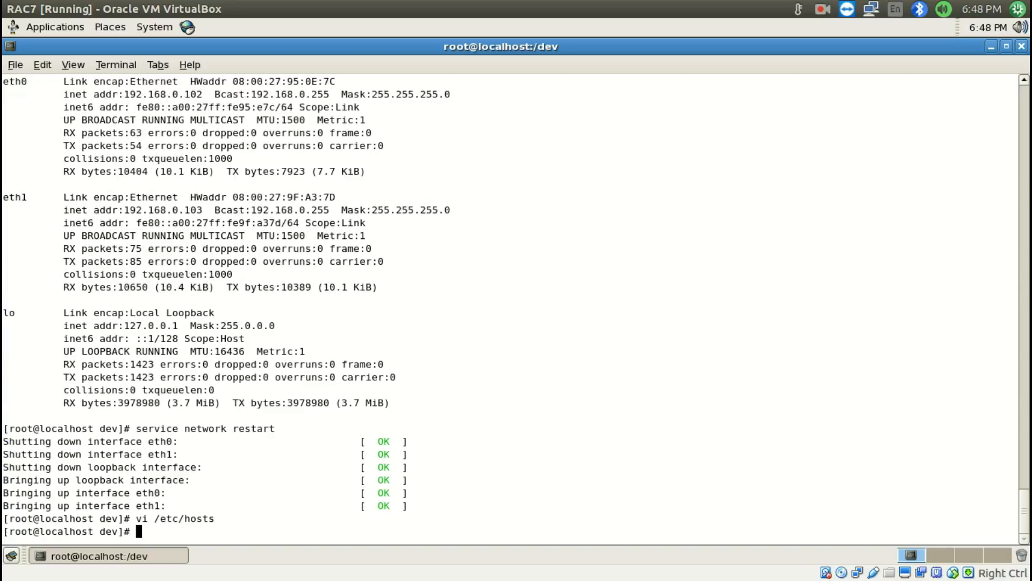
Switch to Install RAC.odt and read on to step 15, Setup SSH
key("super+s")
double_click(322, 274)
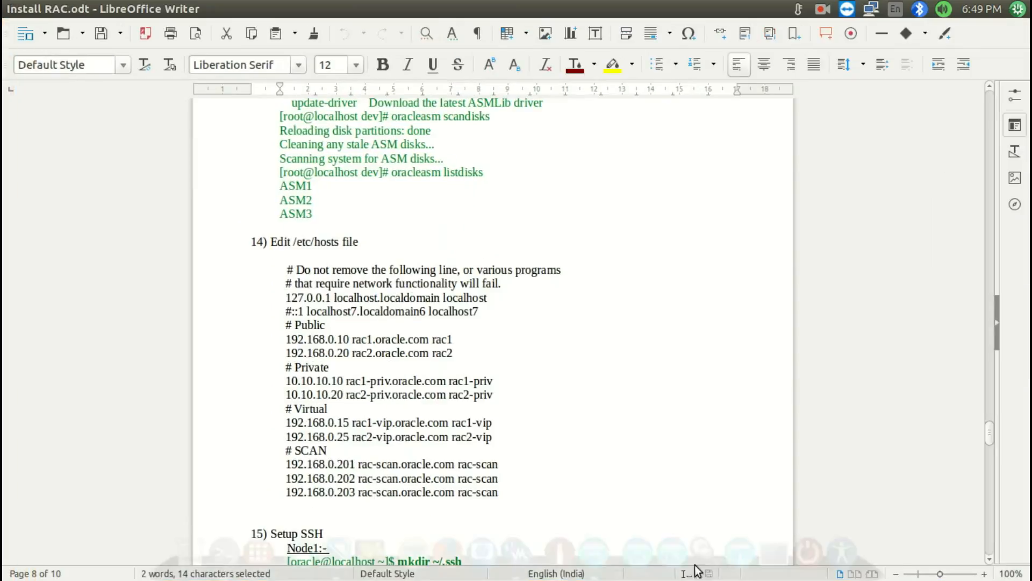
scroll(280, 290, "down", 4)
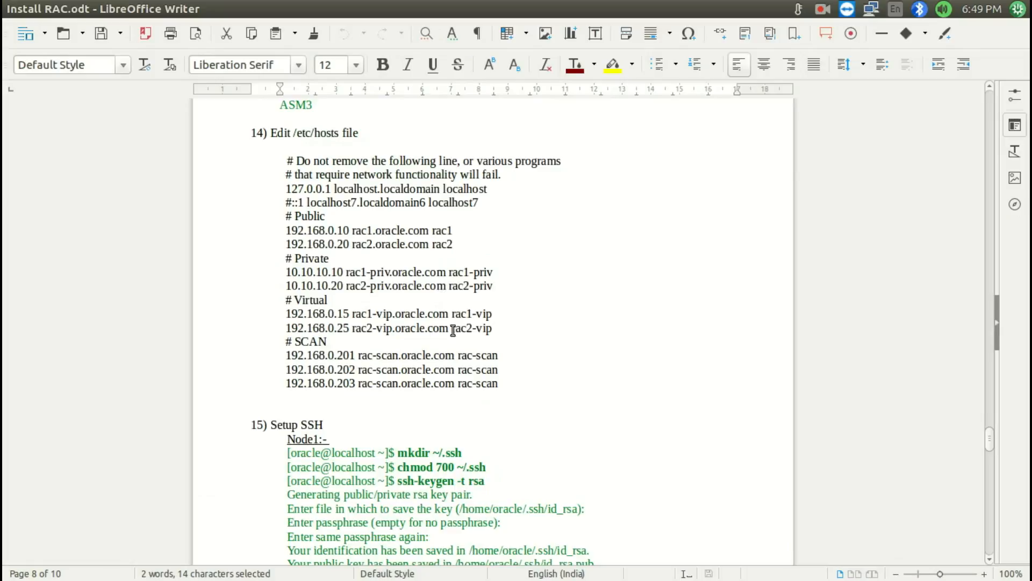
Switch to the running RAC7 virtual machine and close it by powering off the machine
key("super+s")
left_click(621, 224)
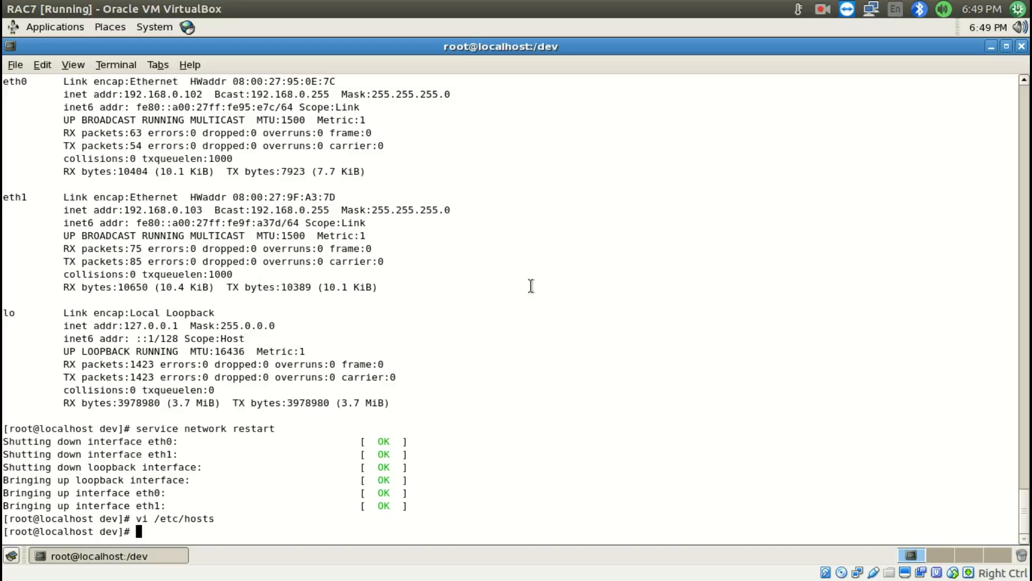
left_click(16, 9)
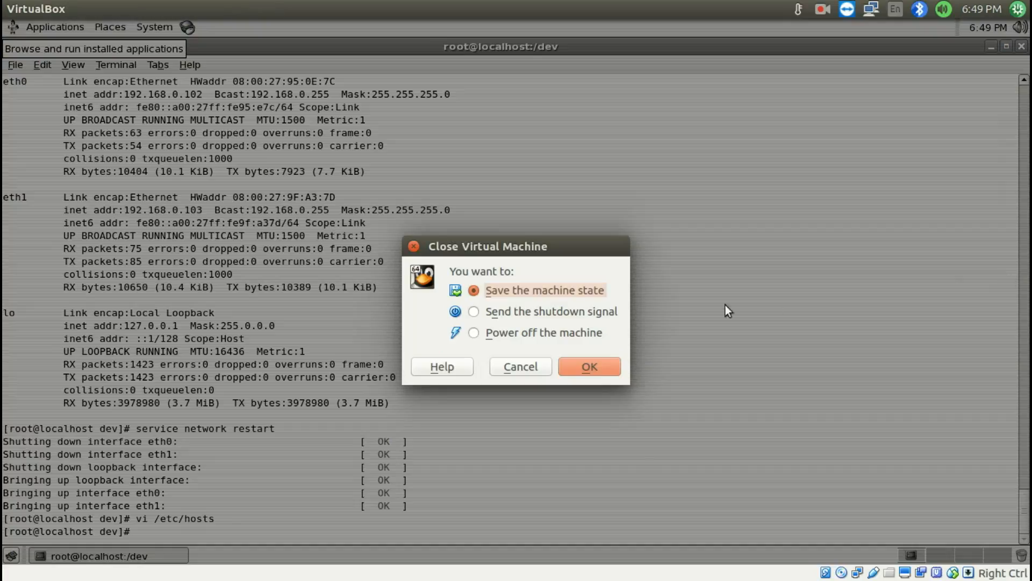
left_click(584, 331)
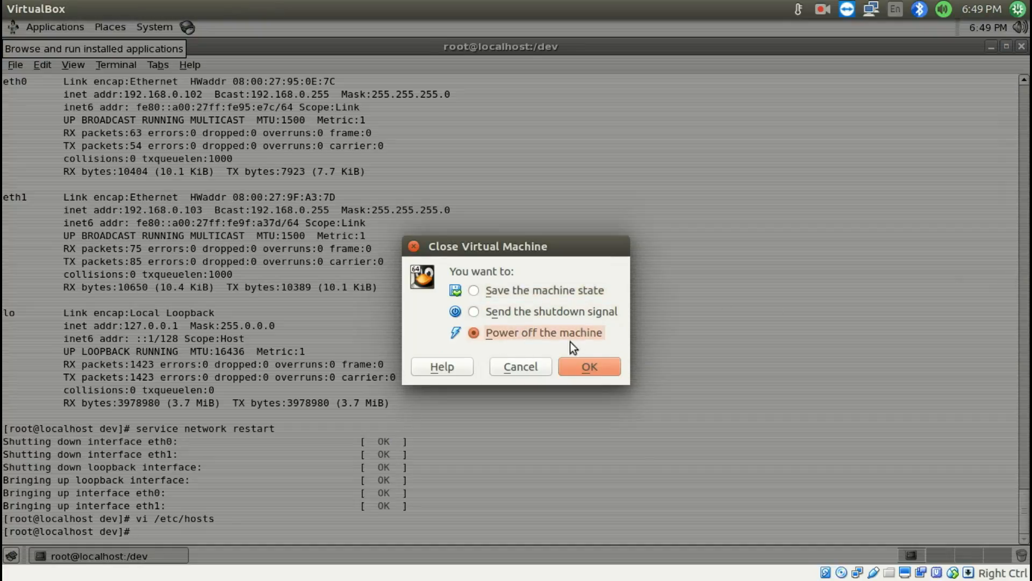
left_click(587, 367)
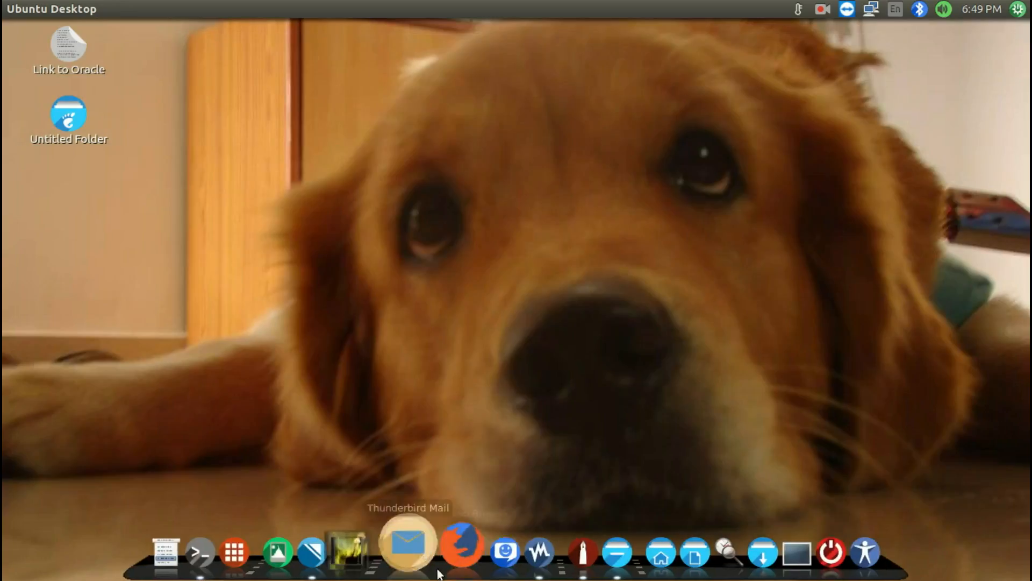
In VirtualBox Manager, detach ASM7-8DISK1.vdi, ASM7-8DISK2.vdi, ASM7-8DISK3.vdi and software.vdi from RAC7's SATA controller, leaving only RAC7.vdi, and save the storage settings
left_click(516, 540)
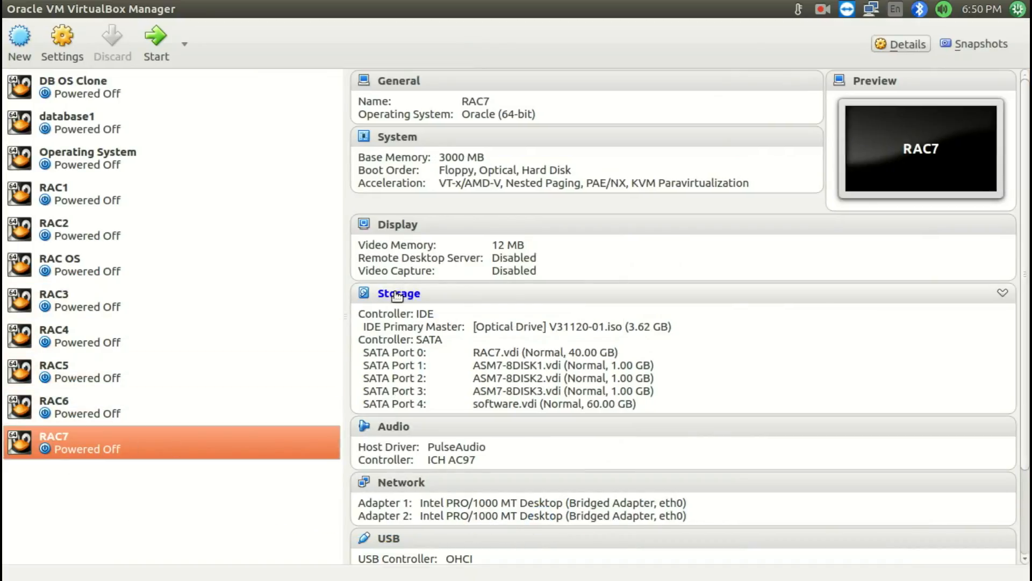
left_click(395, 293)
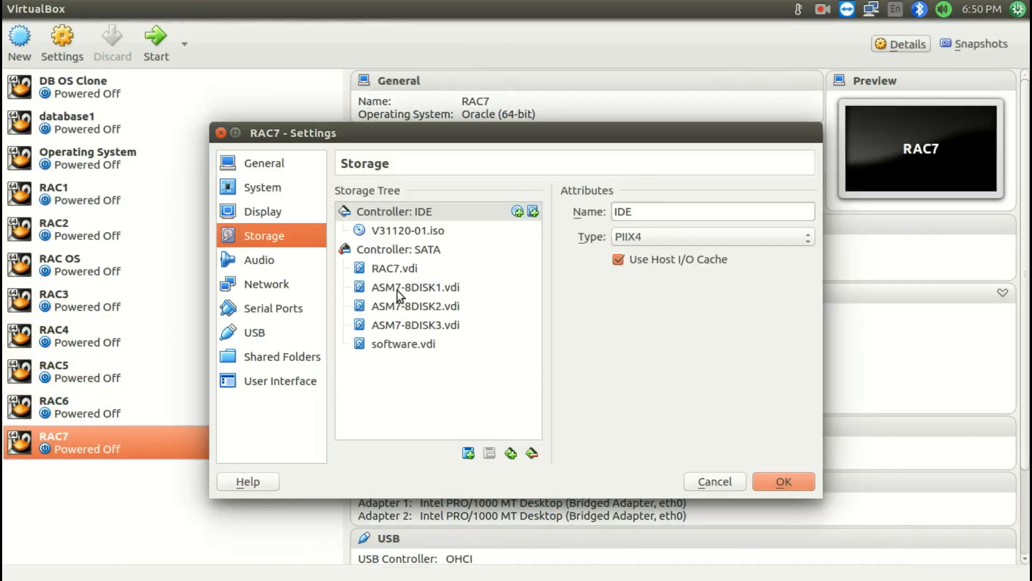
left_click(397, 289)
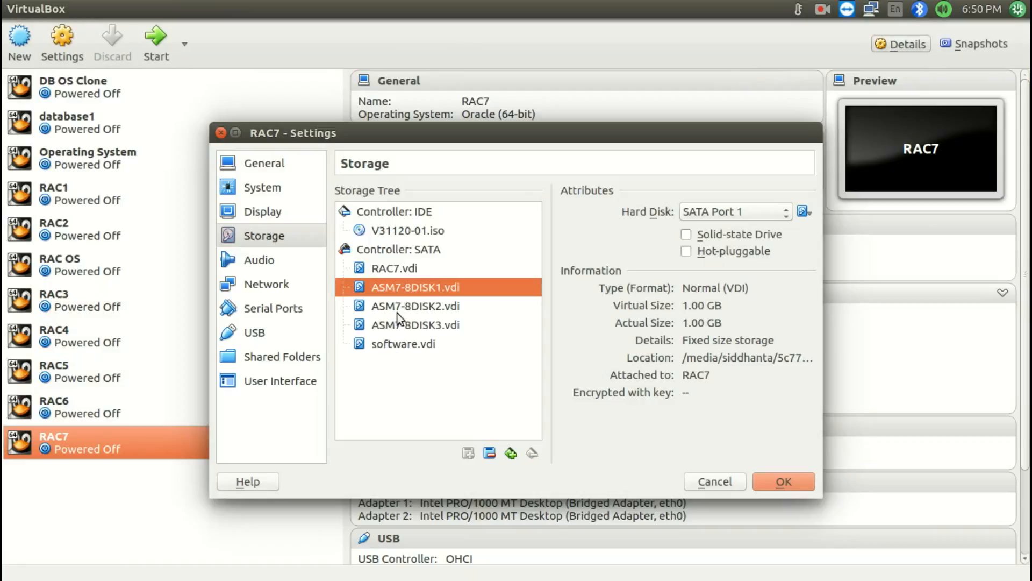
left_click(394, 270)
left_click(392, 292)
left_click(490, 453)
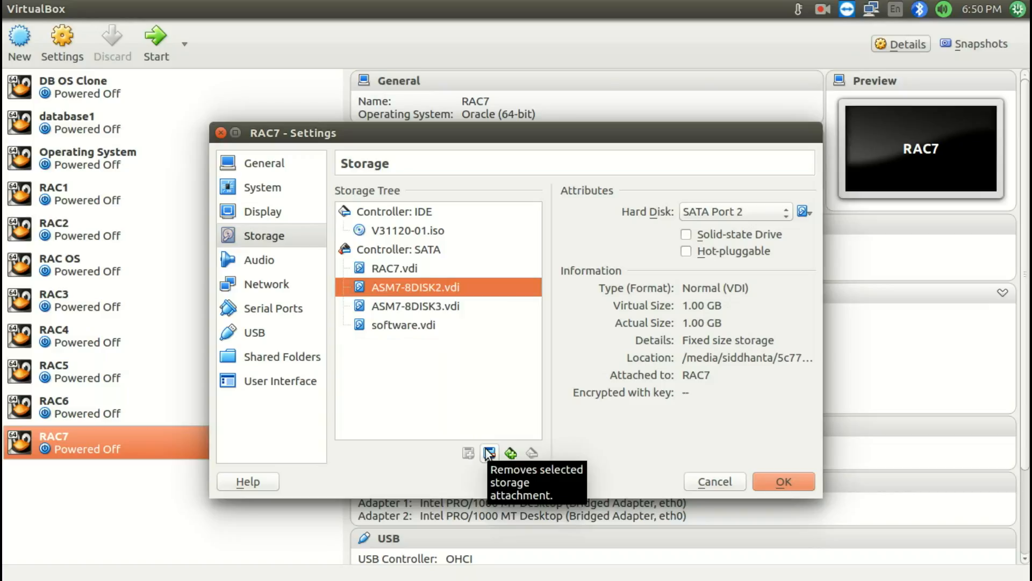
left_click(489, 454)
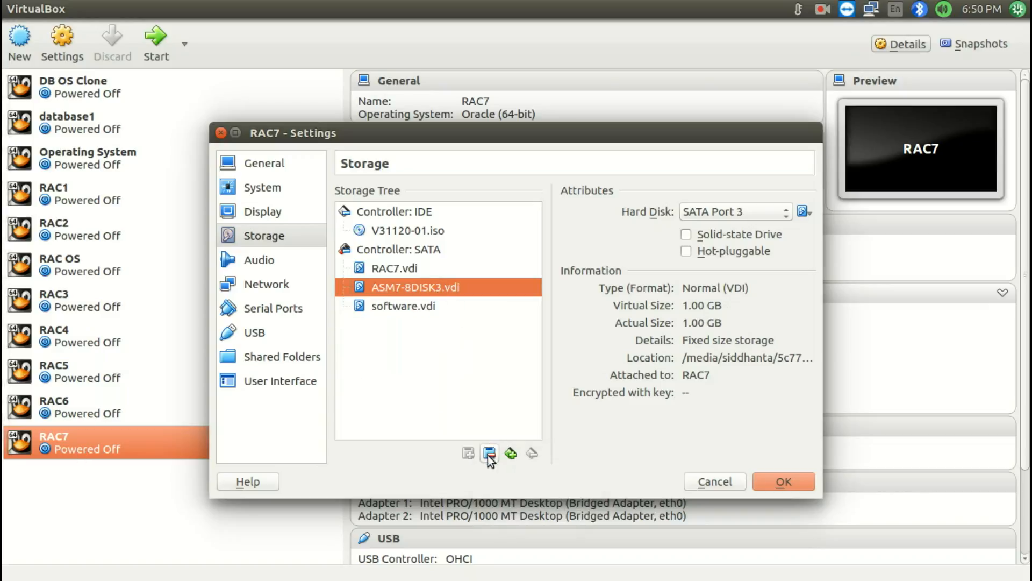
left_click(489, 453)
left_click(489, 453)
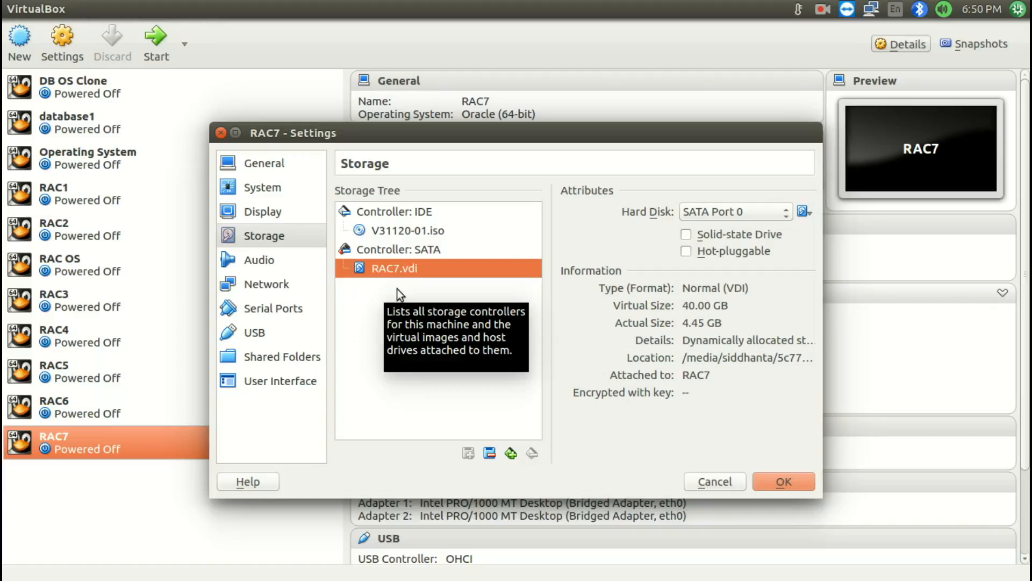
left_click(769, 479)
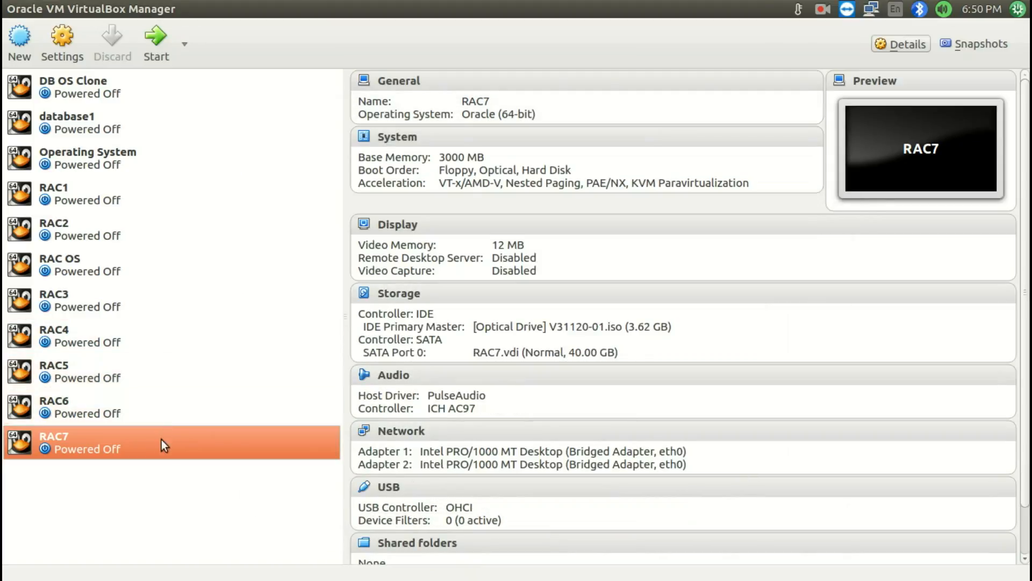
Clone RAC7 as a full clone named RAC8, without reinitializing the network cards' MAC addresses
right_click(161, 440)
left_click(224, 199)
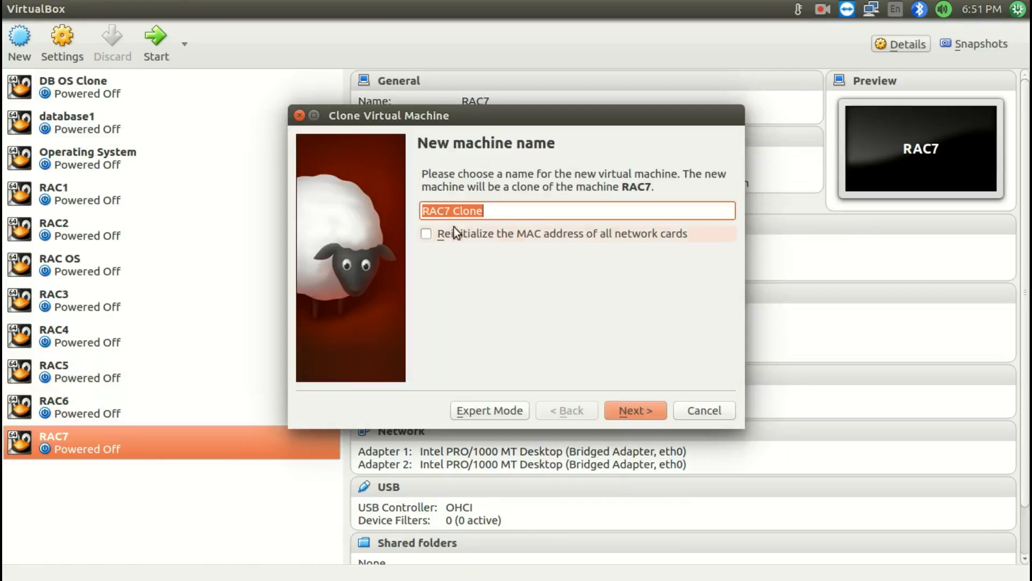
left_click_drag(485, 211, 441, 213)
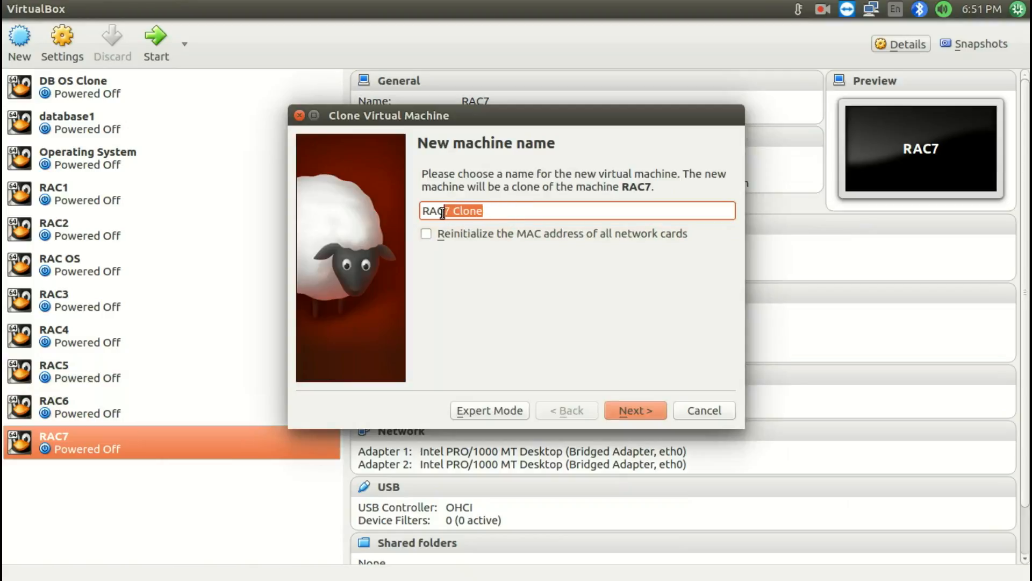
type("8")
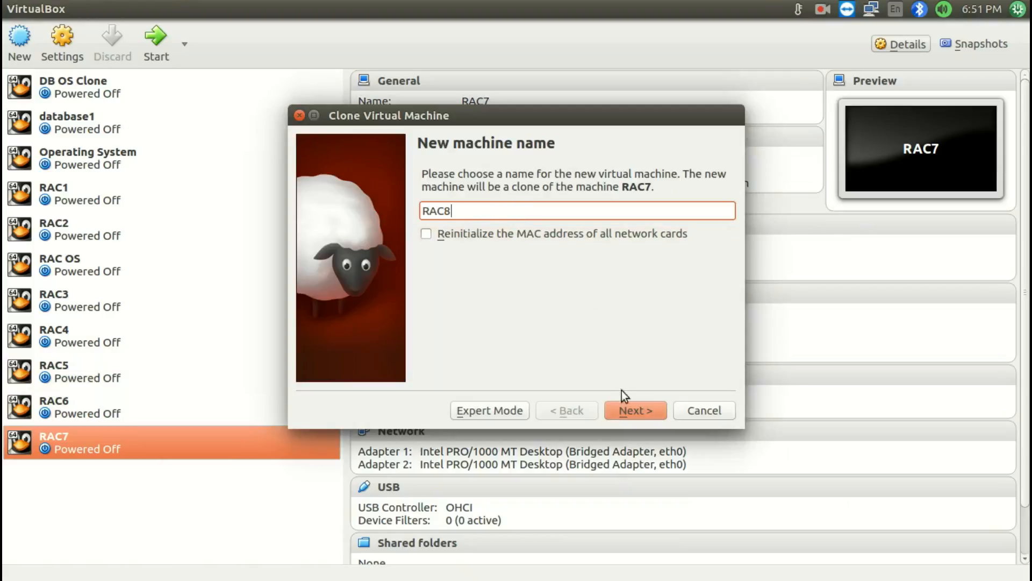
left_click(621, 406)
left_click(636, 411)
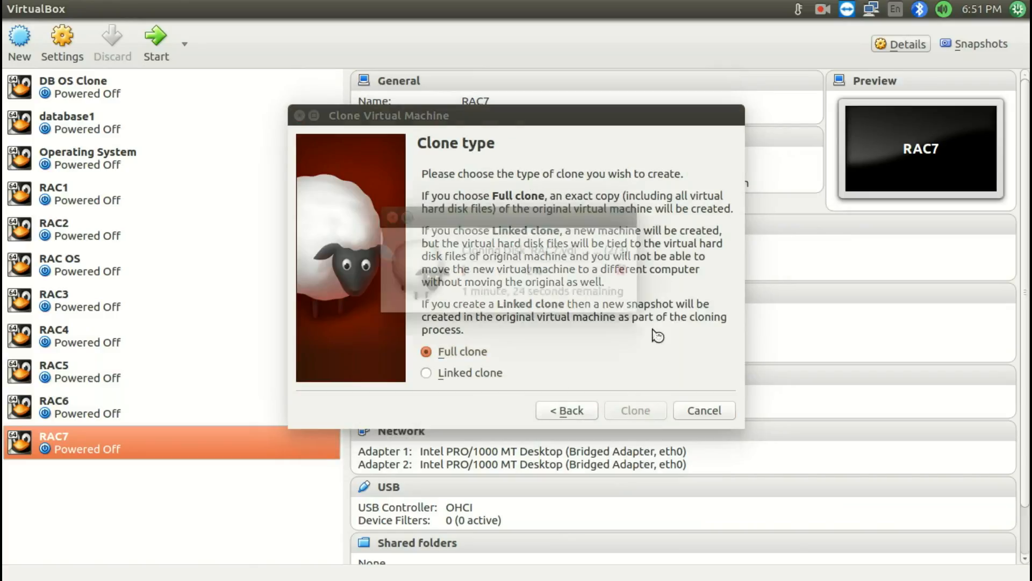
Return to VirtualBox Manager and check the details of the cloned RAC8 machine
left_click(822, 9)
left_click(873, 43)
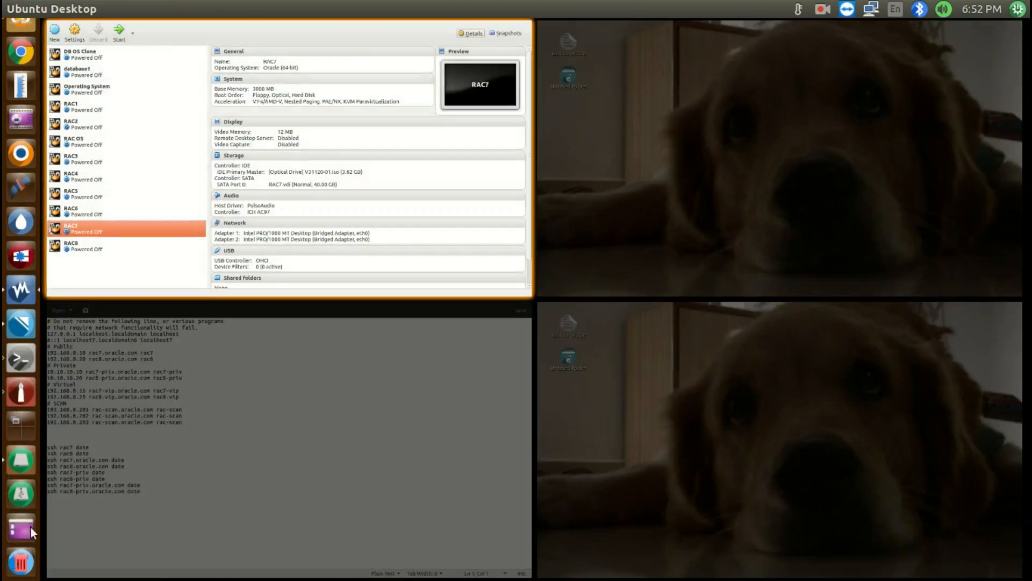
left_click(30, 526)
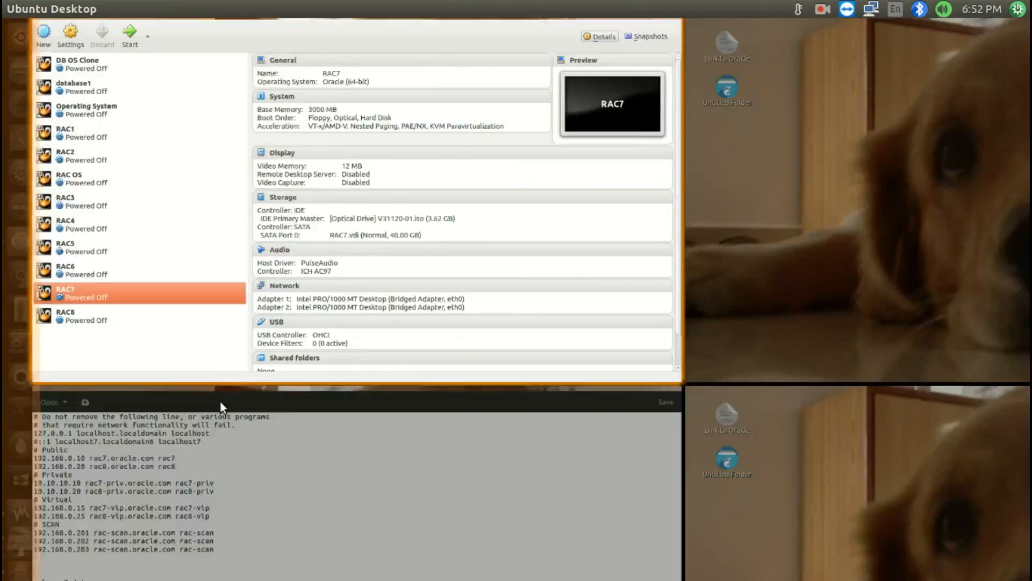
left_click(92, 473)
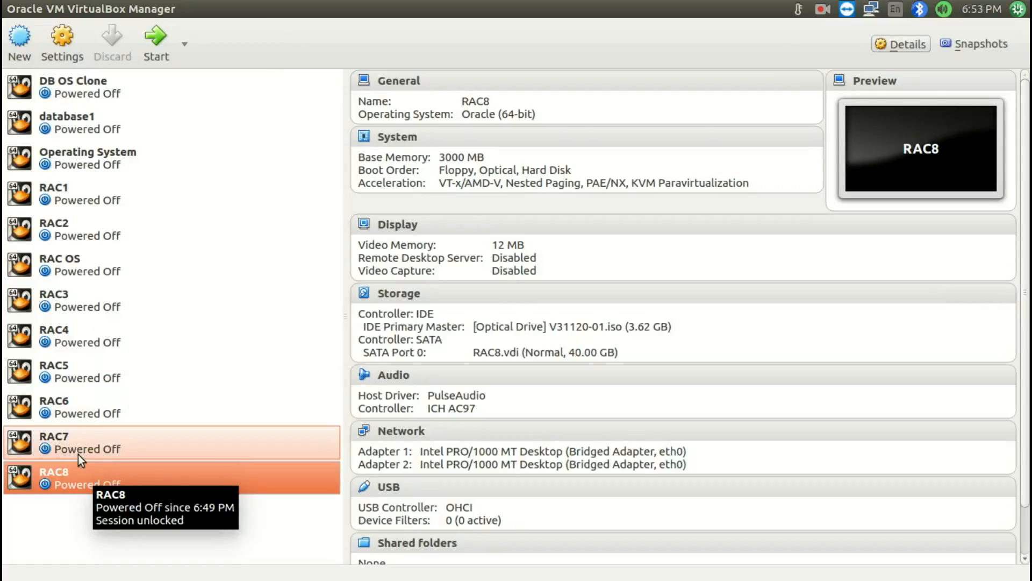
Select RAC7 and remove ASM7-8DISK1.vdi from the known hard disks in Virtual Media Manager, keeping its storage unit
left_click(78, 454)
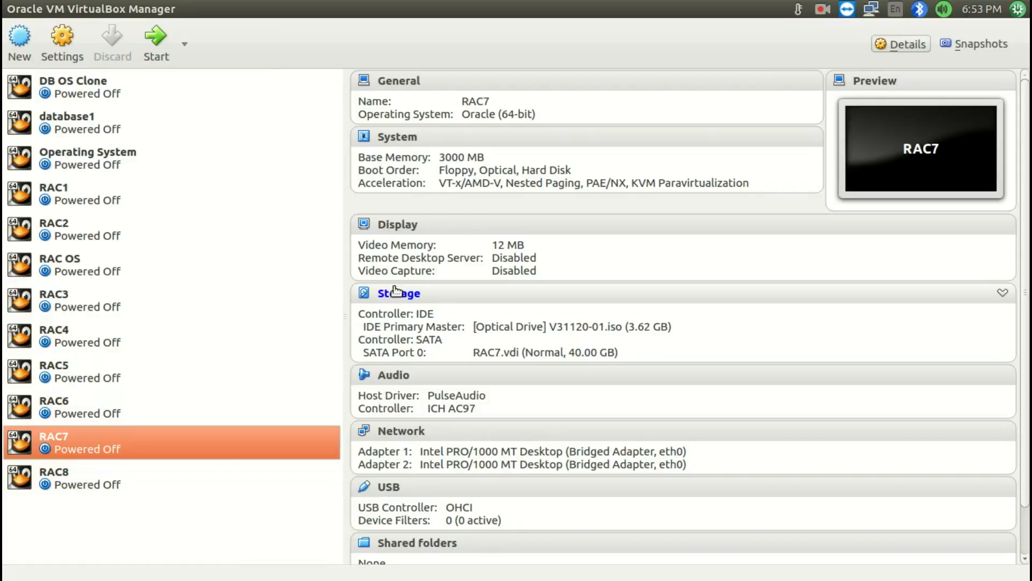
left_click(65, 8)
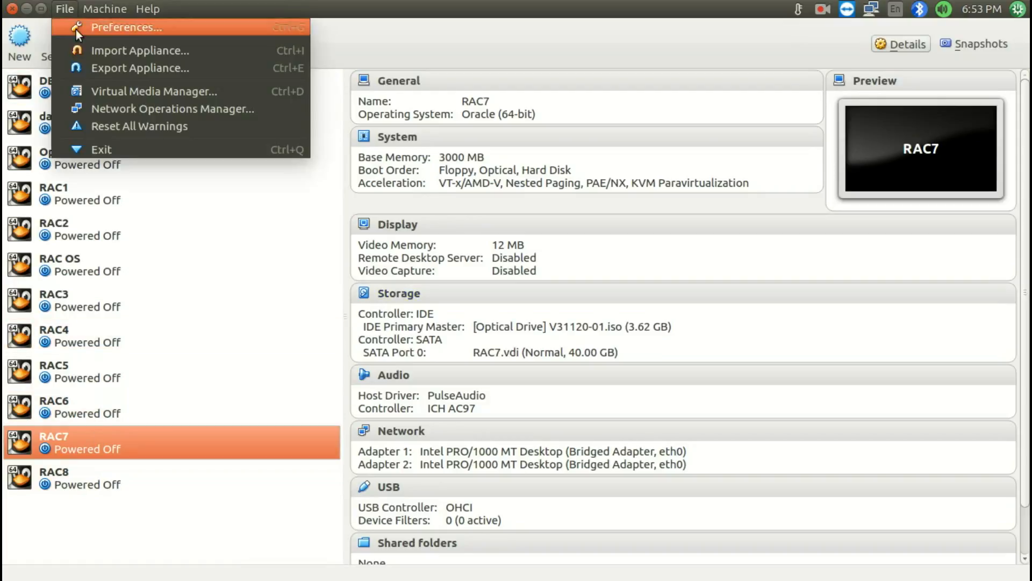
left_click(92, 87)
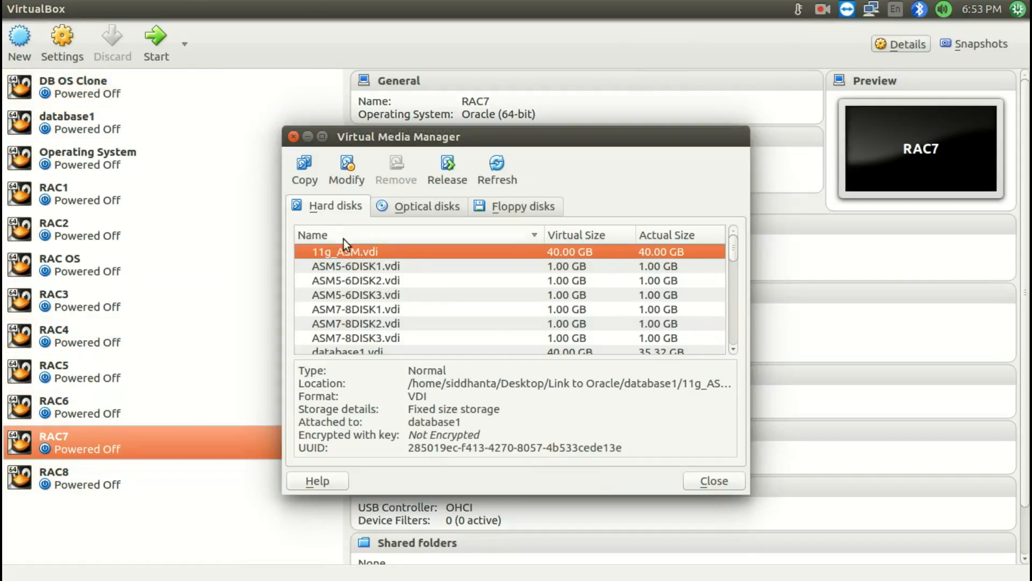
left_click(356, 280)
left_click(357, 312)
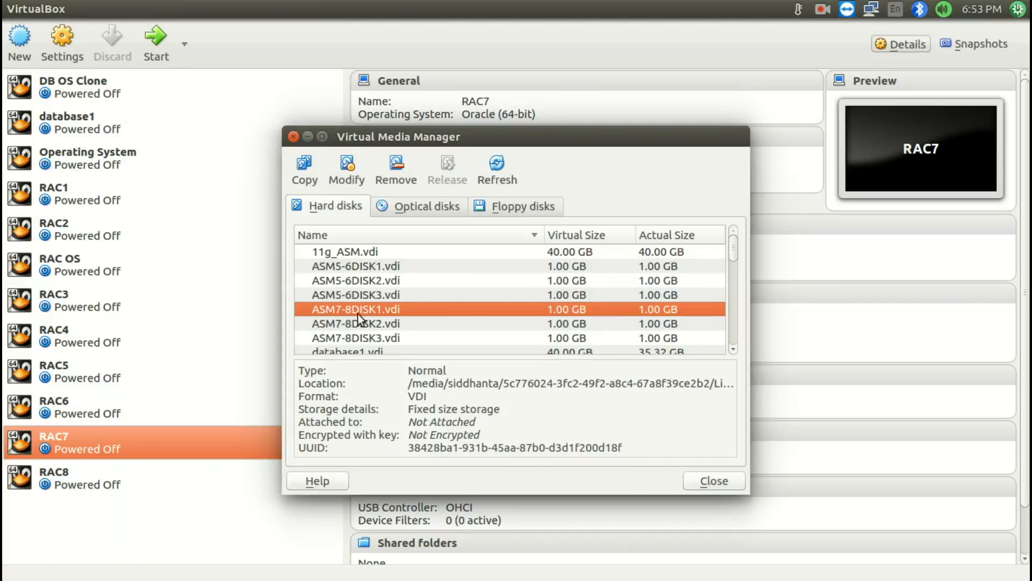
scroll(357, 314, "down", 1)
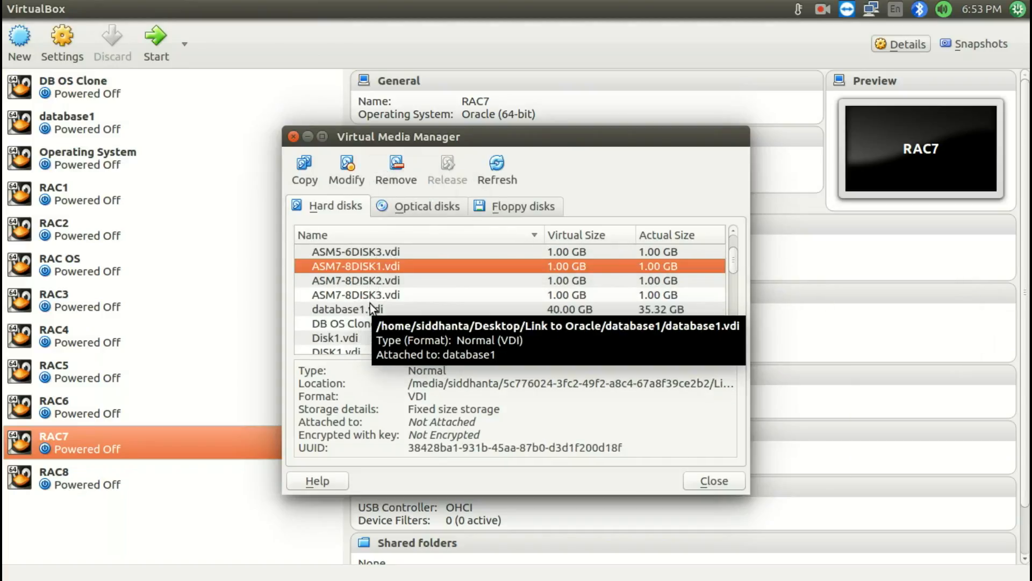
left_click(403, 170)
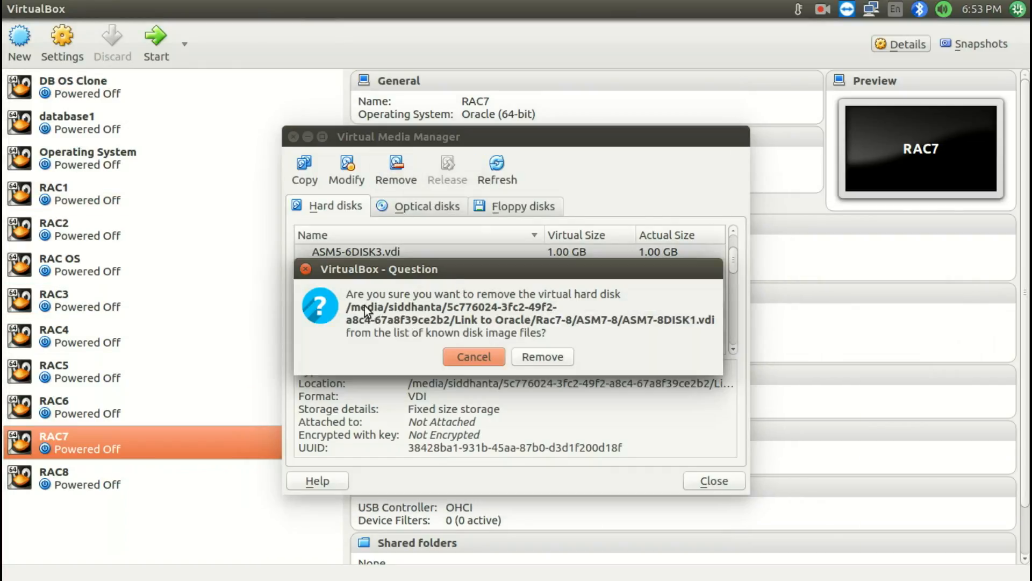
left_click(528, 357)
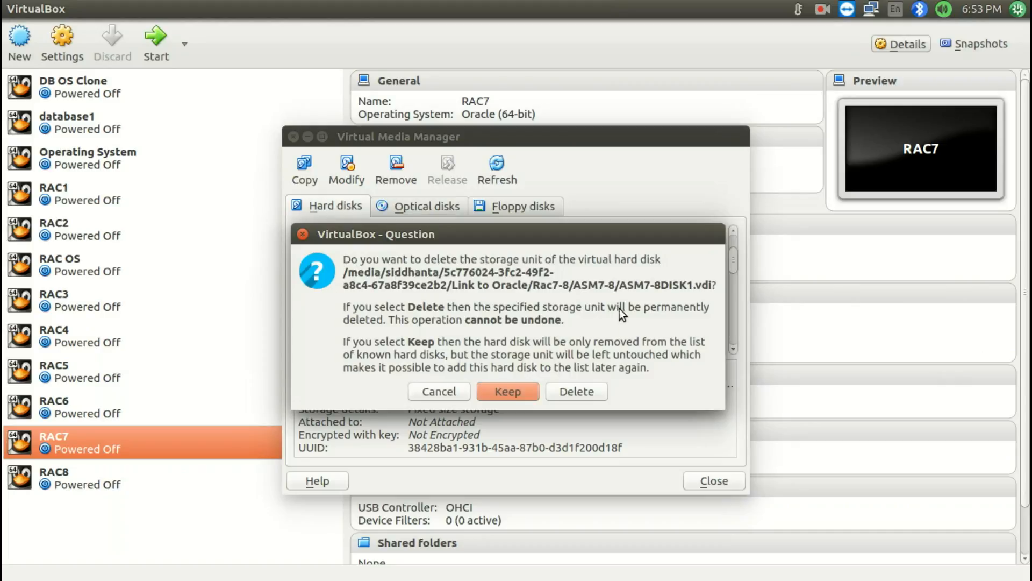
left_click(508, 391)
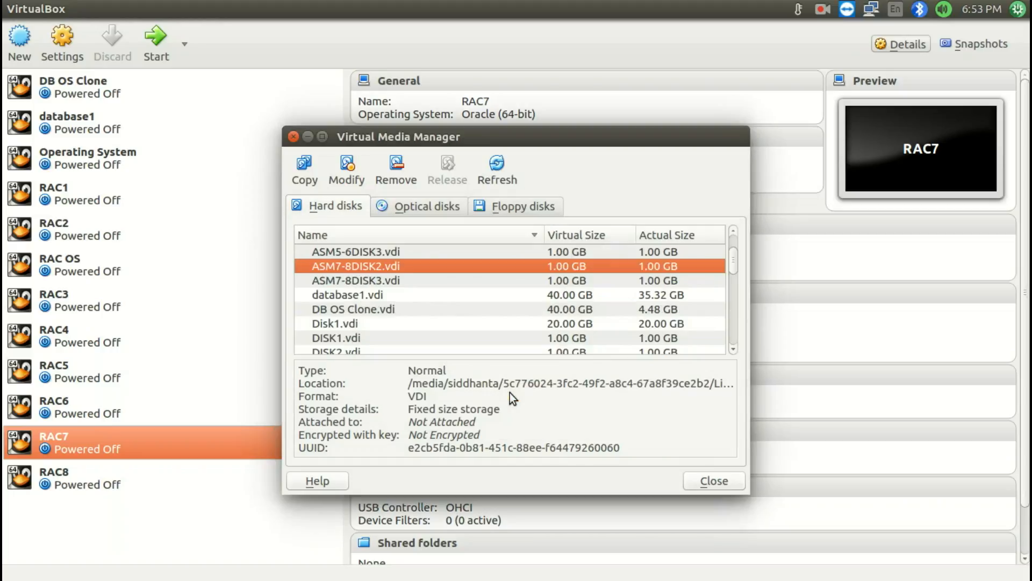
Remove ASM7-8DISK2.vdi and ASM7-8DISK3.vdi from the known hard disks, keeping their storage units, and close Virtual Media Manager
left_click(395, 170)
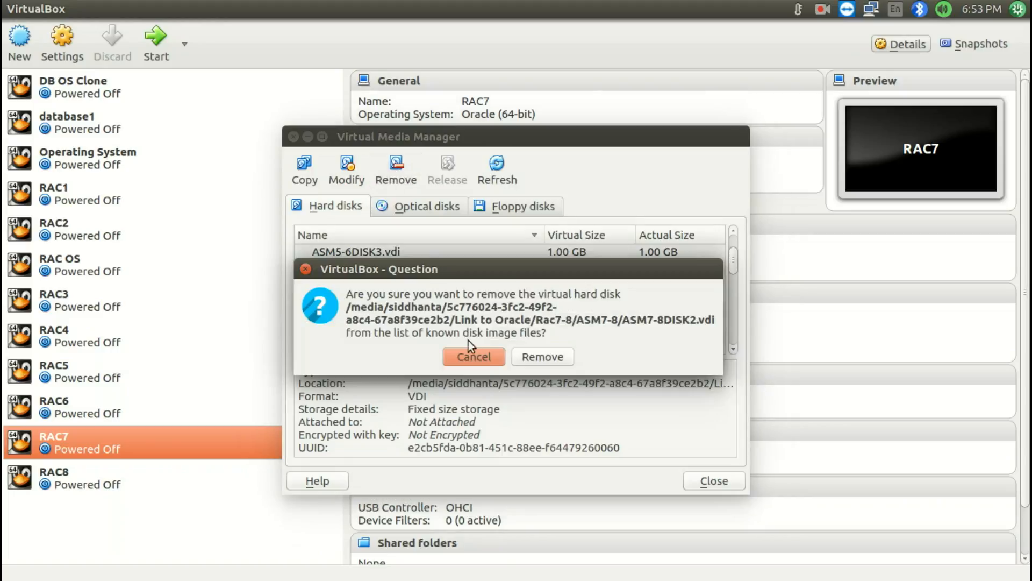
left_click(525, 361)
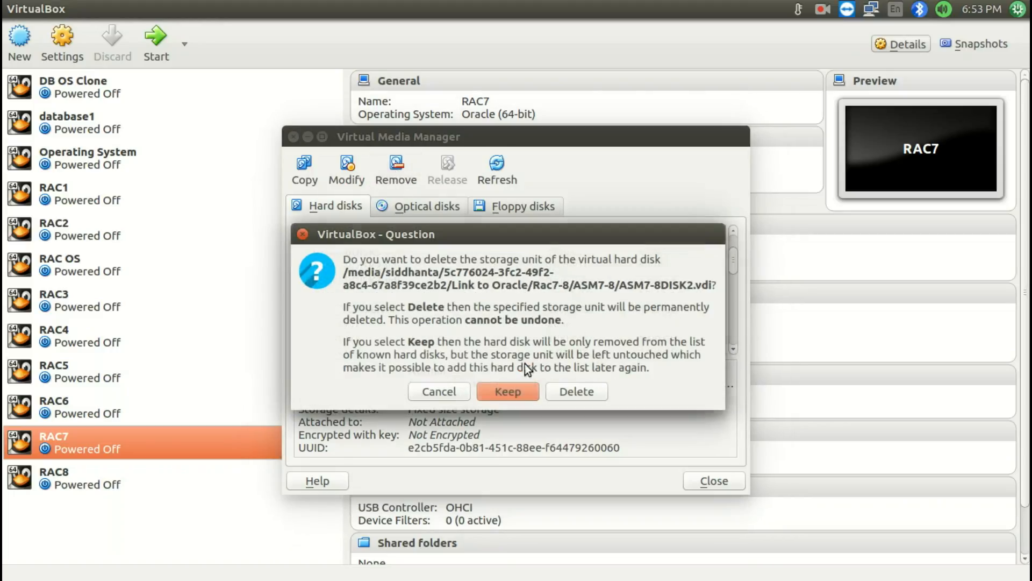
left_click(495, 386)
left_click(395, 170)
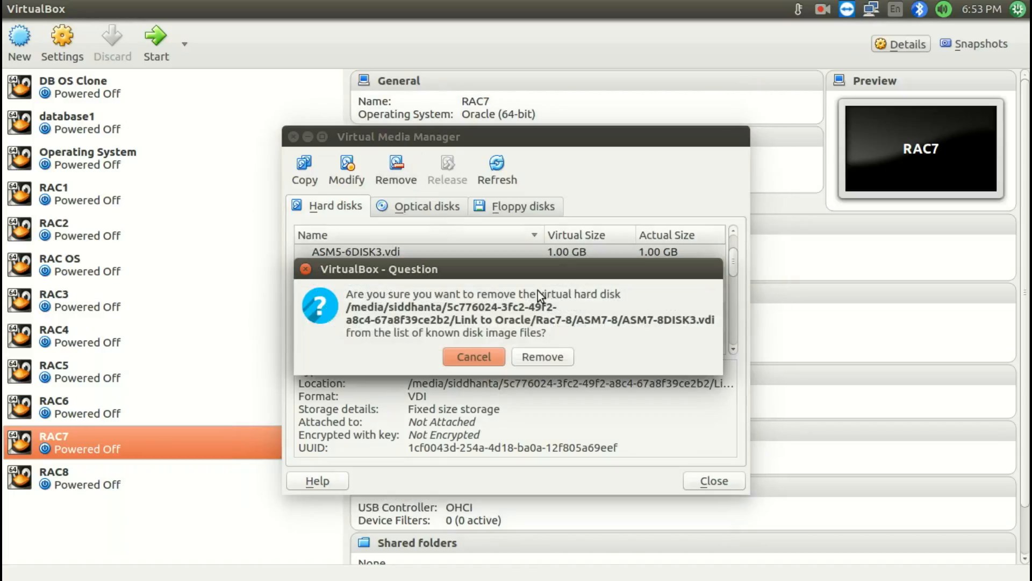
left_click(538, 357)
left_click(508, 391)
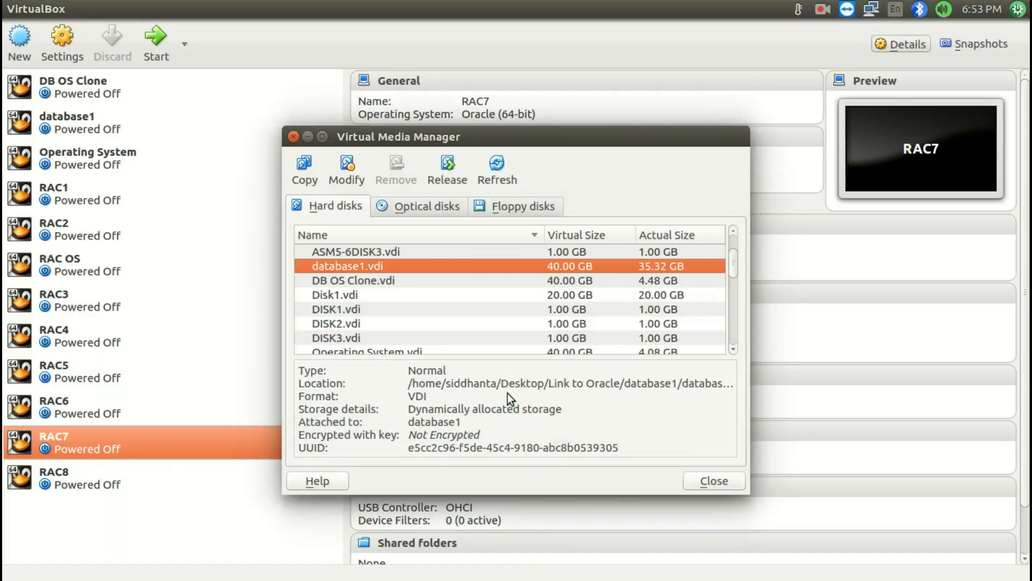
left_click(700, 479)
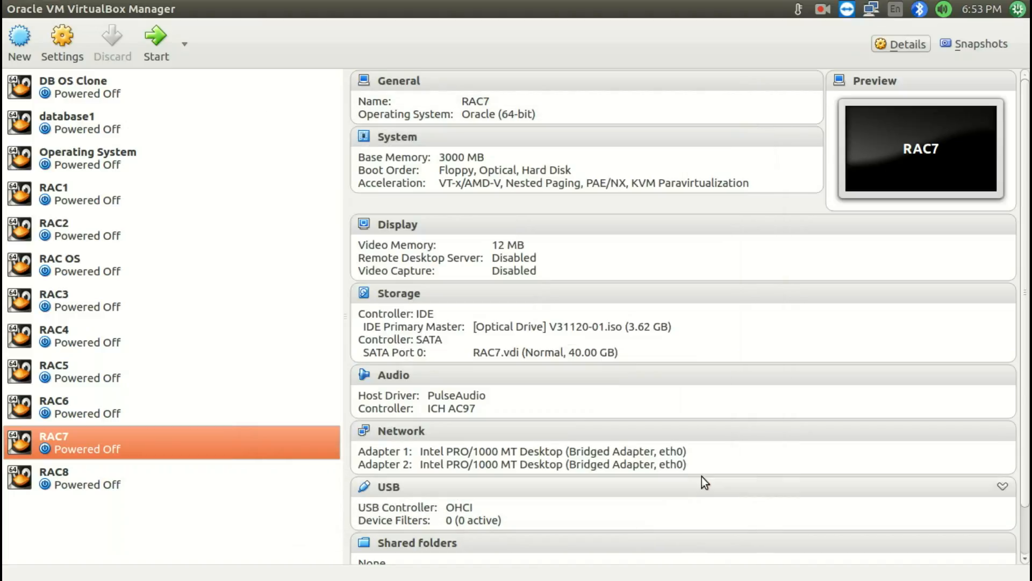
Attach the existing disk ASM7-8DISK1.vdi from the Rac7-8/ASM7-8 folder to RAC7's SATA controller
left_click(385, 296)
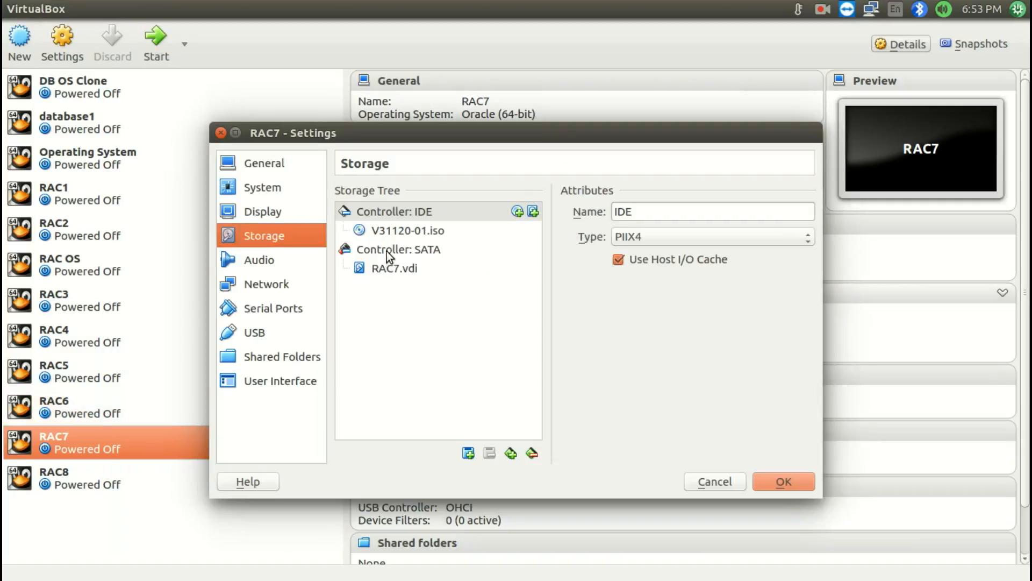
left_click(386, 251)
left_click(468, 454)
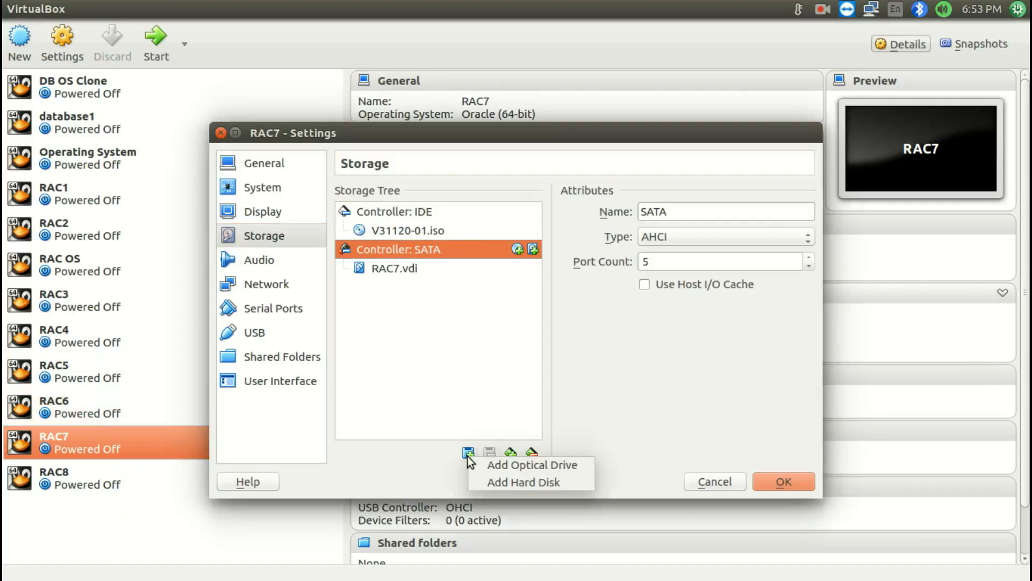
left_click(490, 481)
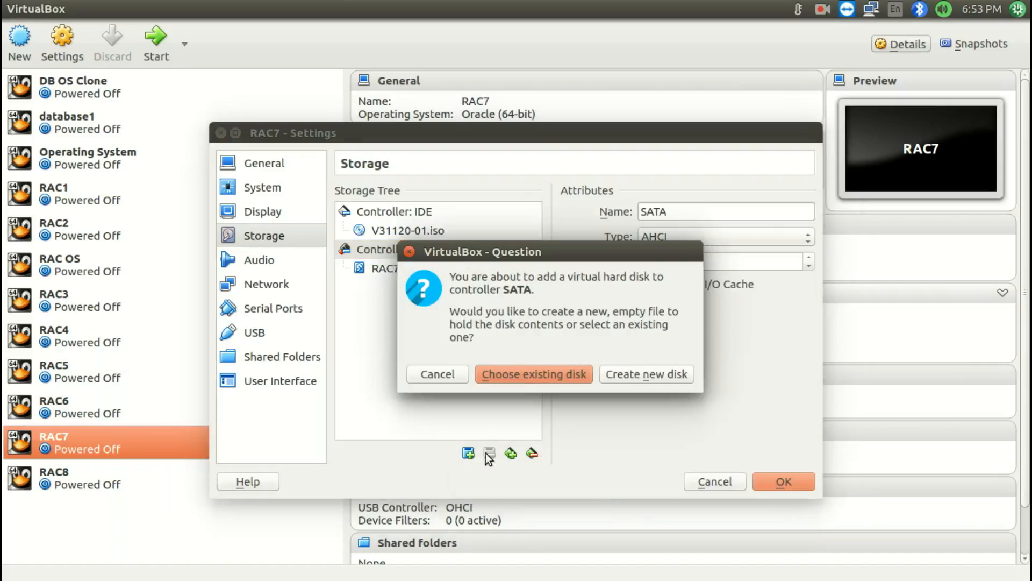
left_click(544, 373)
left_click(446, 114)
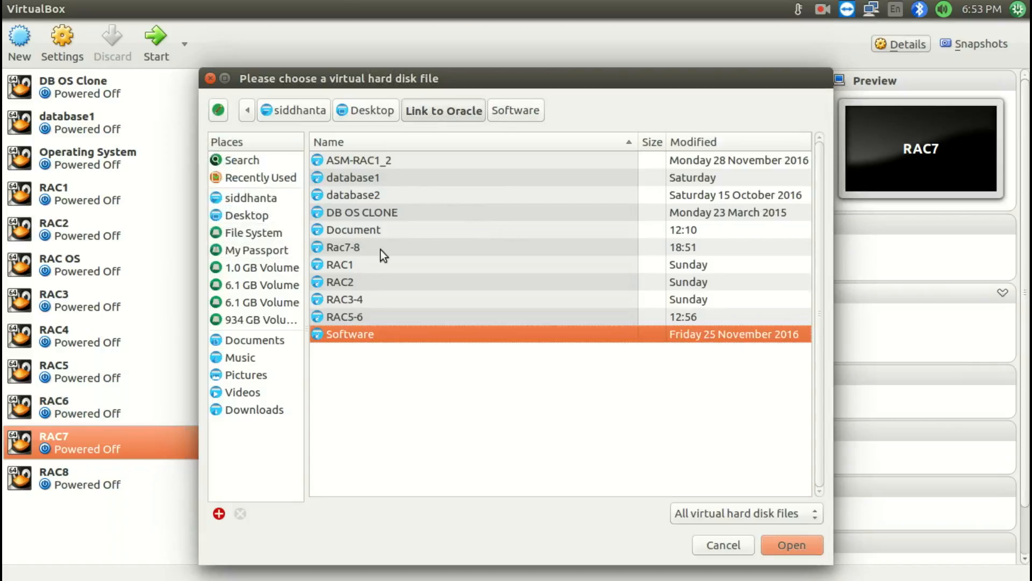
double_click(371, 248)
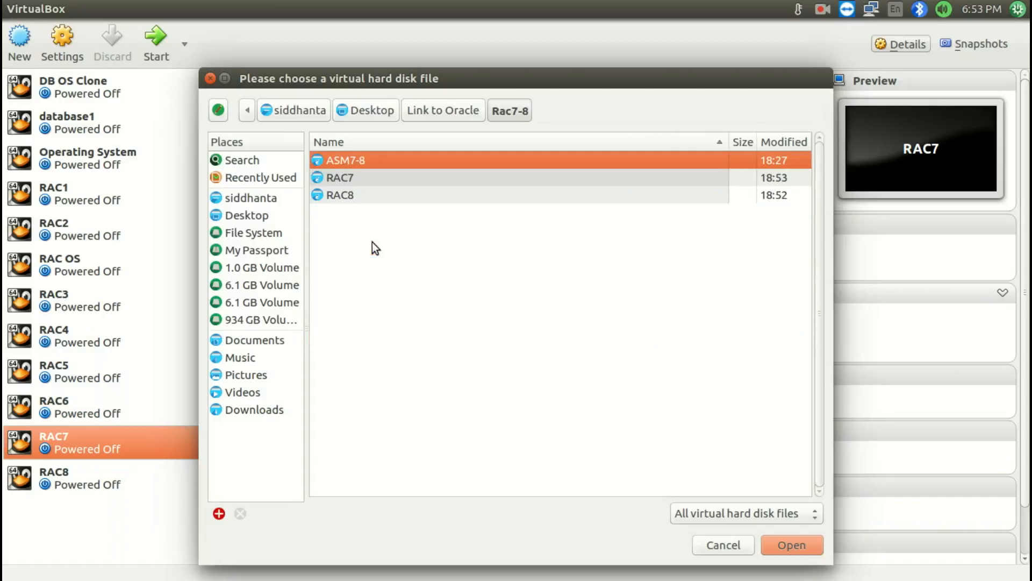
double_click(350, 160)
double_click(369, 166)
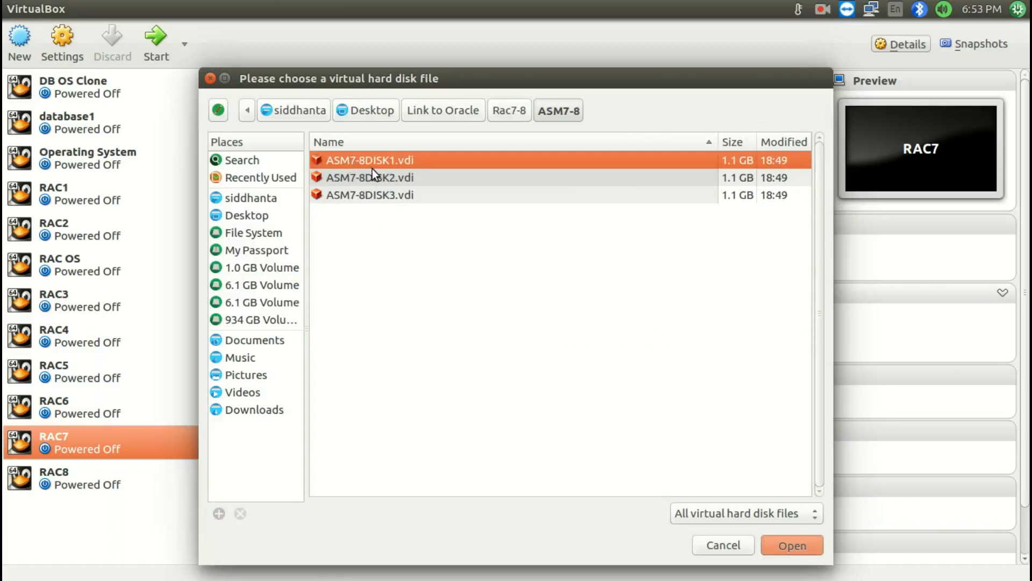
Attach the existing disks ASM7-8DISK2.vdi and ASM7-8DISK3.vdi to RAC7's SATA controller
left_click(468, 455)
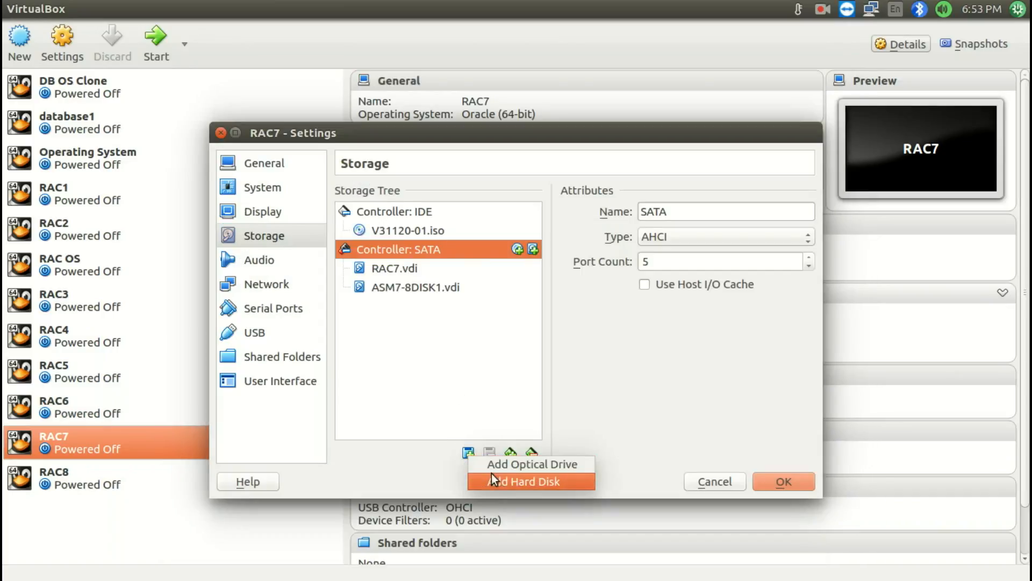
left_click(491, 474)
left_click(508, 375)
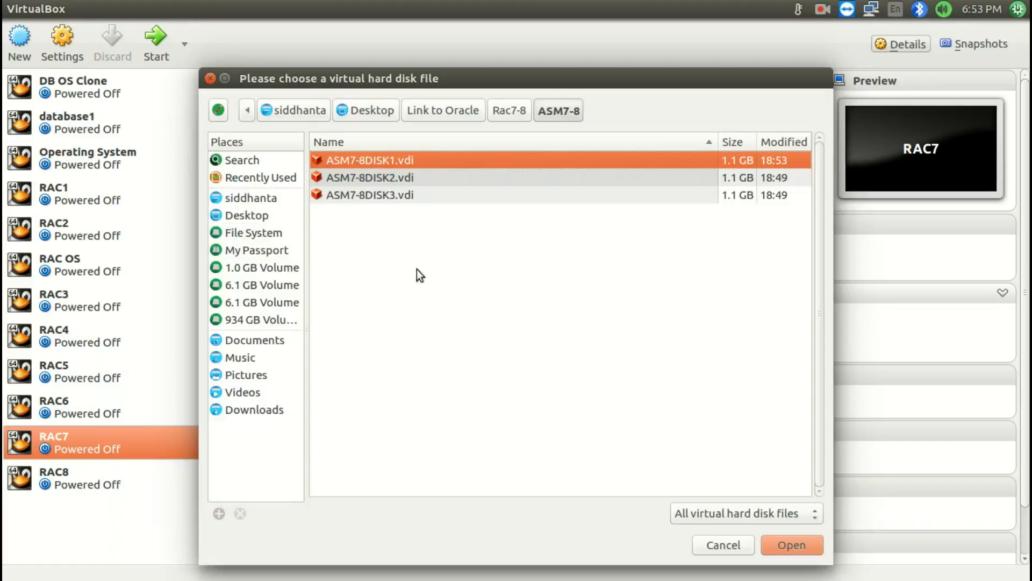
double_click(344, 179)
left_click(469, 454)
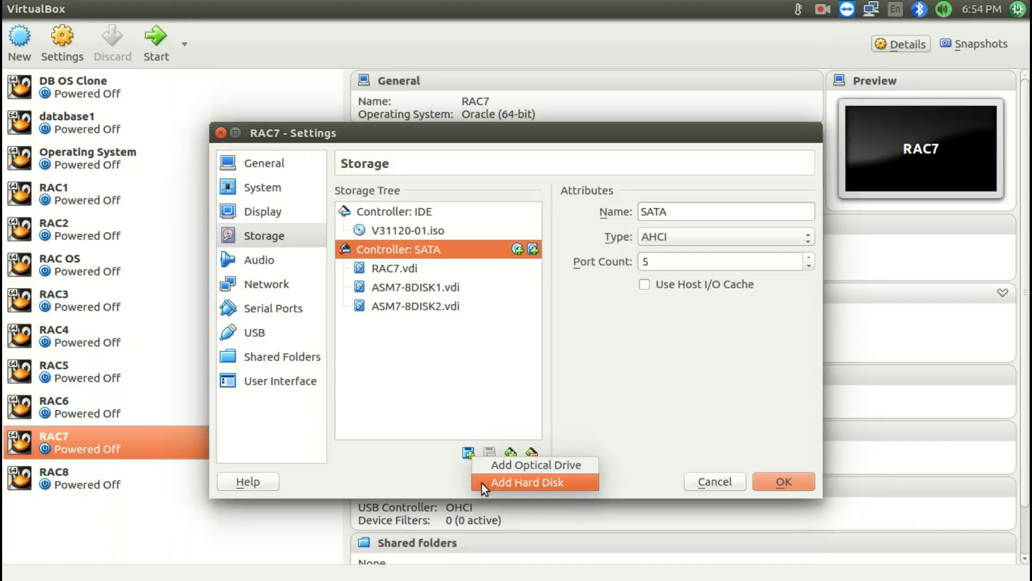
left_click(481, 483)
left_click(500, 374)
left_click(392, 199)
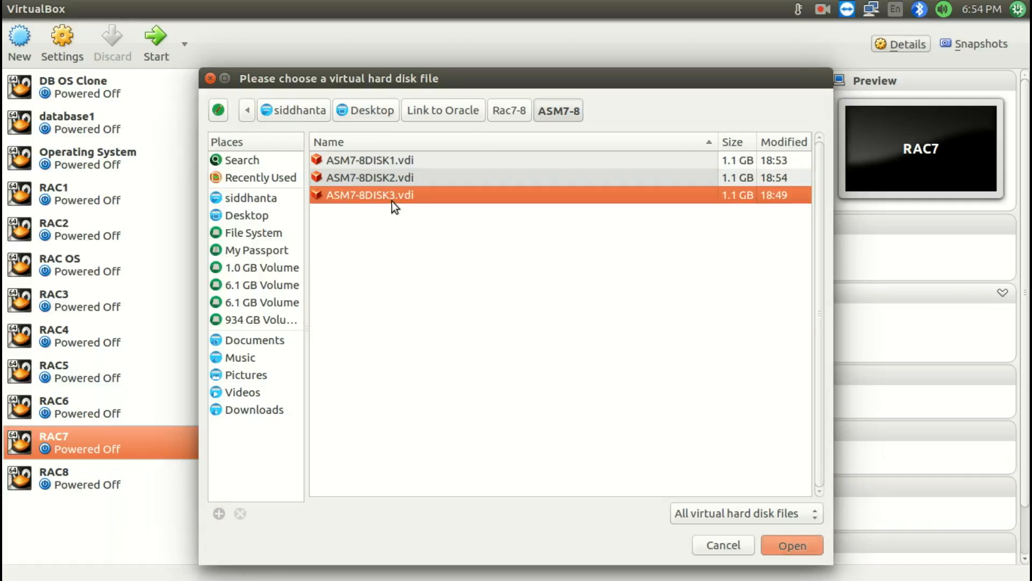
double_click(392, 201)
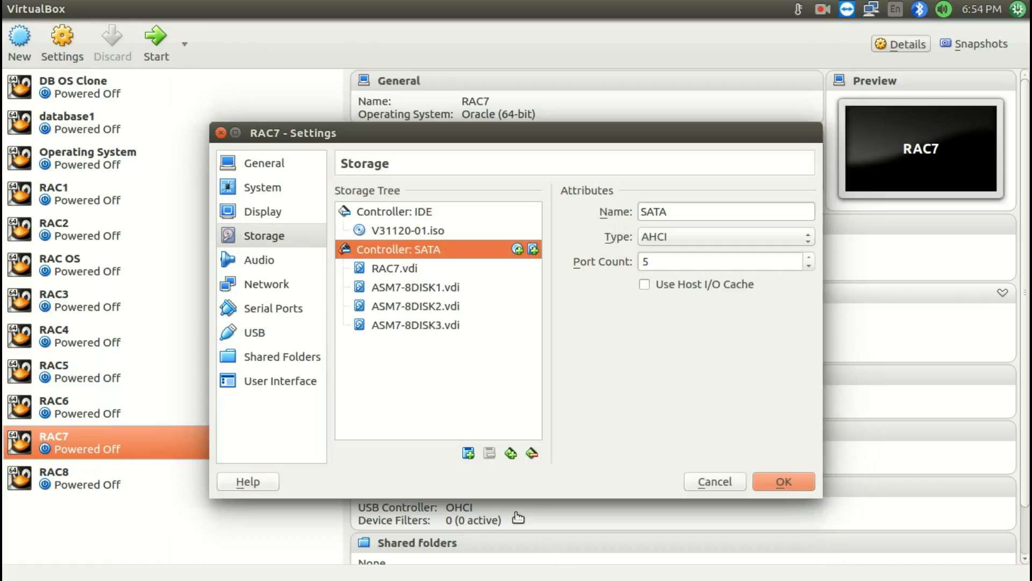
Attach the existing software.vdi from the Software folder to RAC7's SATA controller and save the machine's settings
left_click(469, 454)
left_click(476, 483)
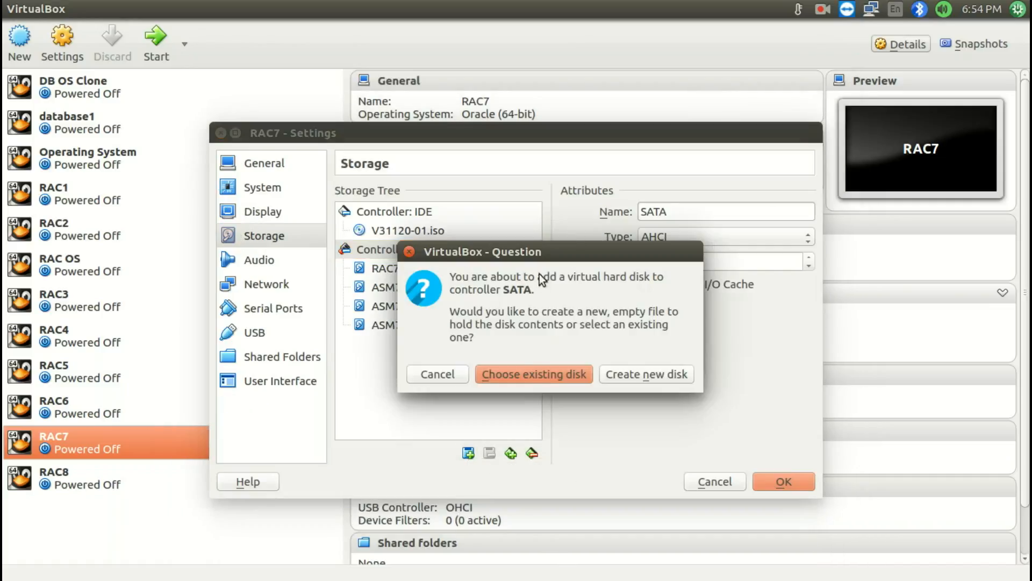
left_click(529, 375)
left_click(476, 115)
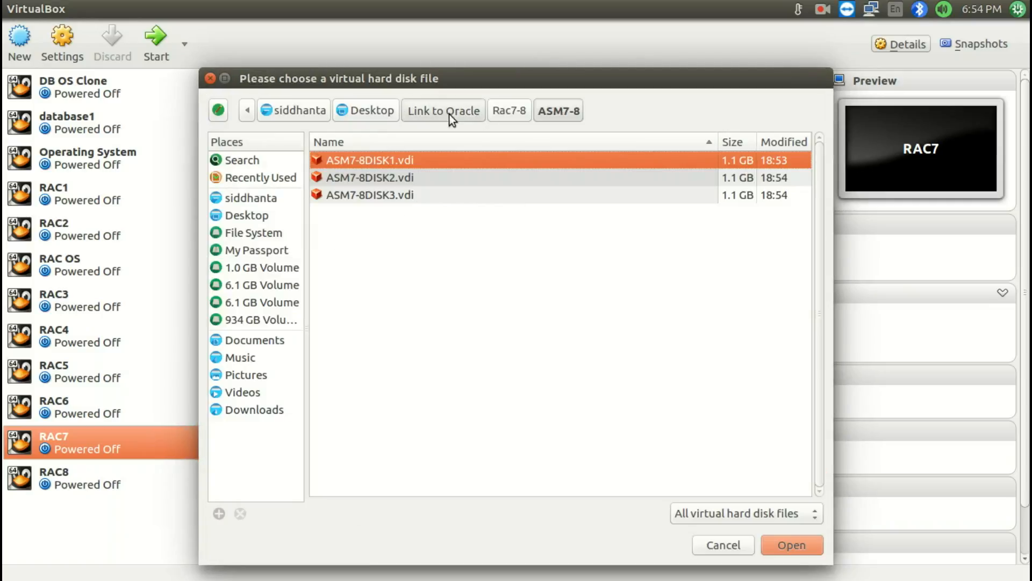
double_click(433, 329)
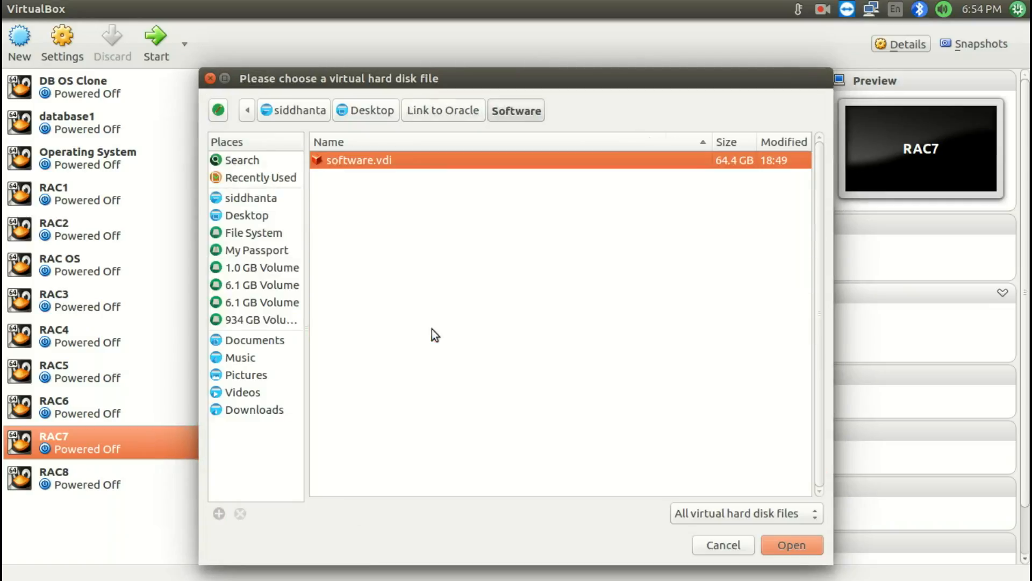
double_click(389, 160)
left_click(783, 481)
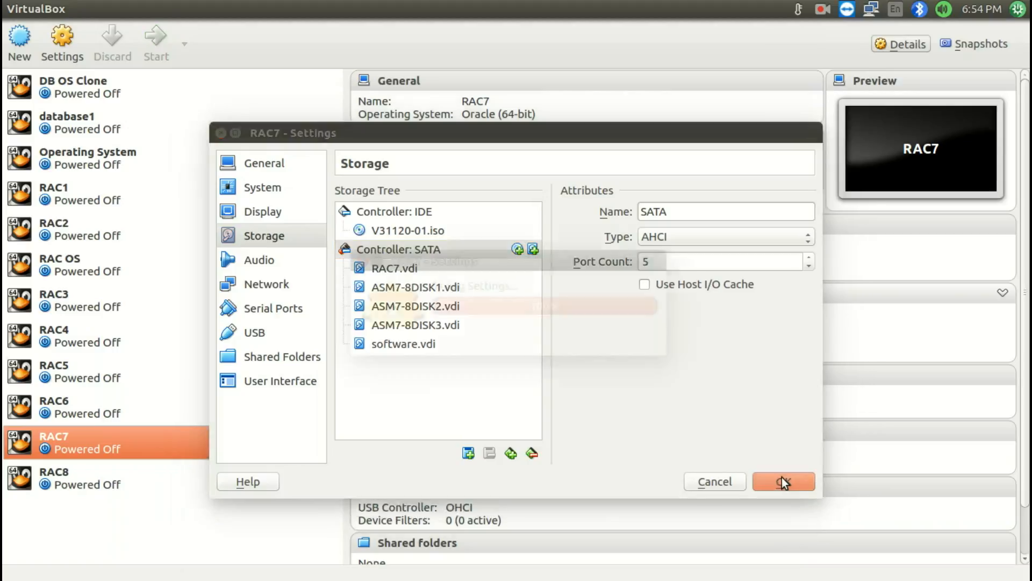
Change the mode of ASM7-8DISK1.vdi to Shareable in Virtual Media Manager
left_click(58, 8)
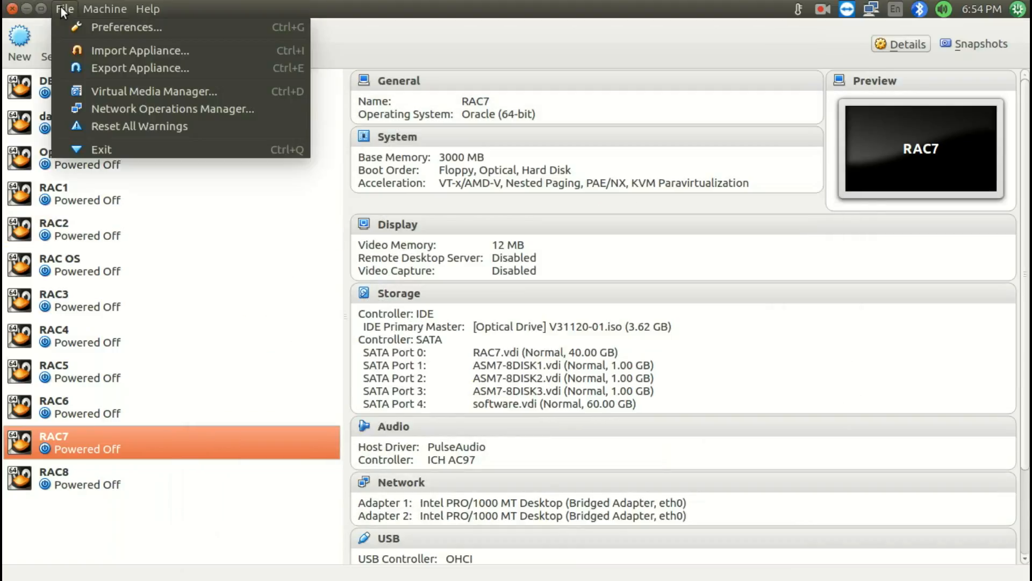
left_click(86, 92)
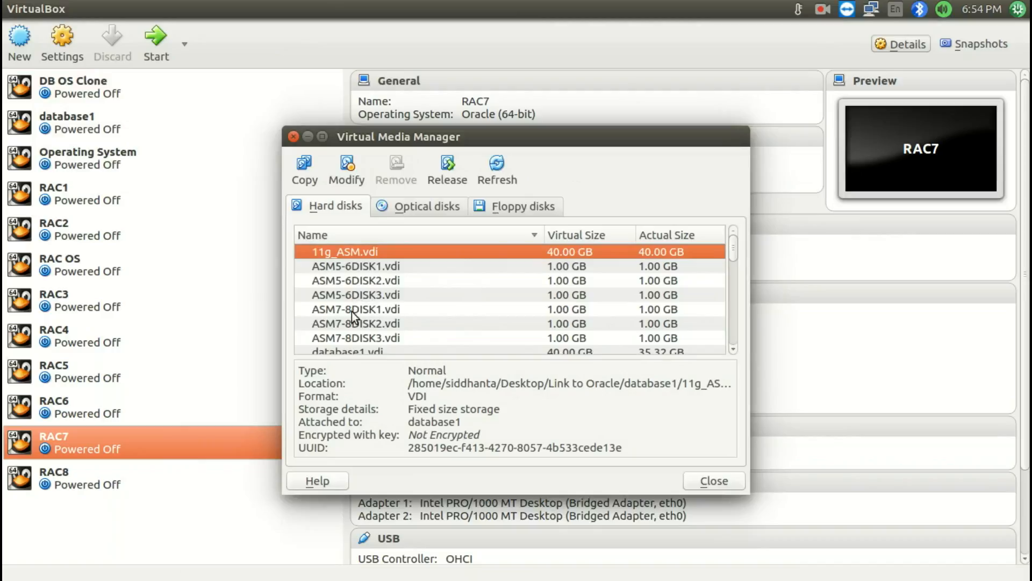
left_click(352, 310)
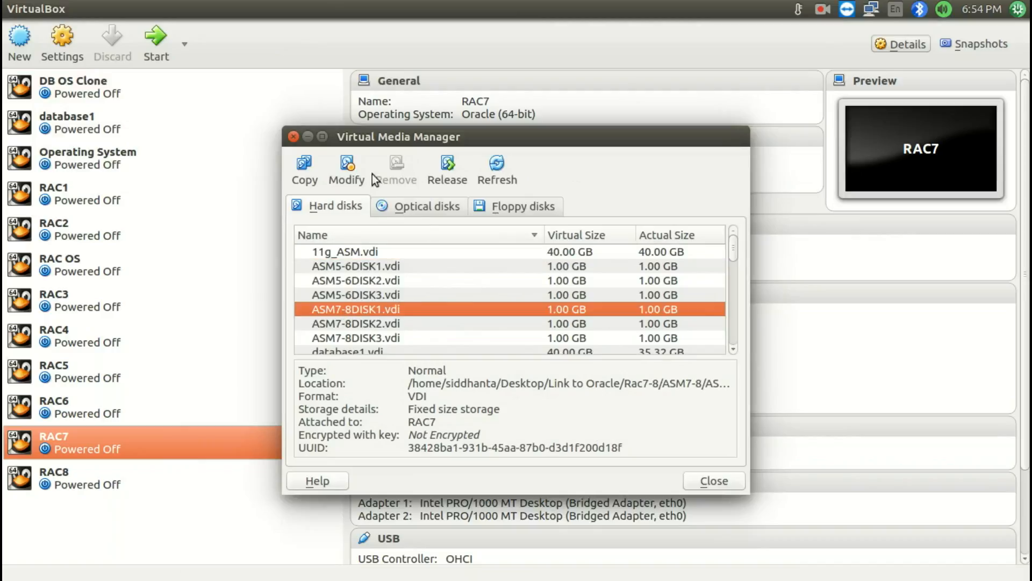
left_click(344, 173)
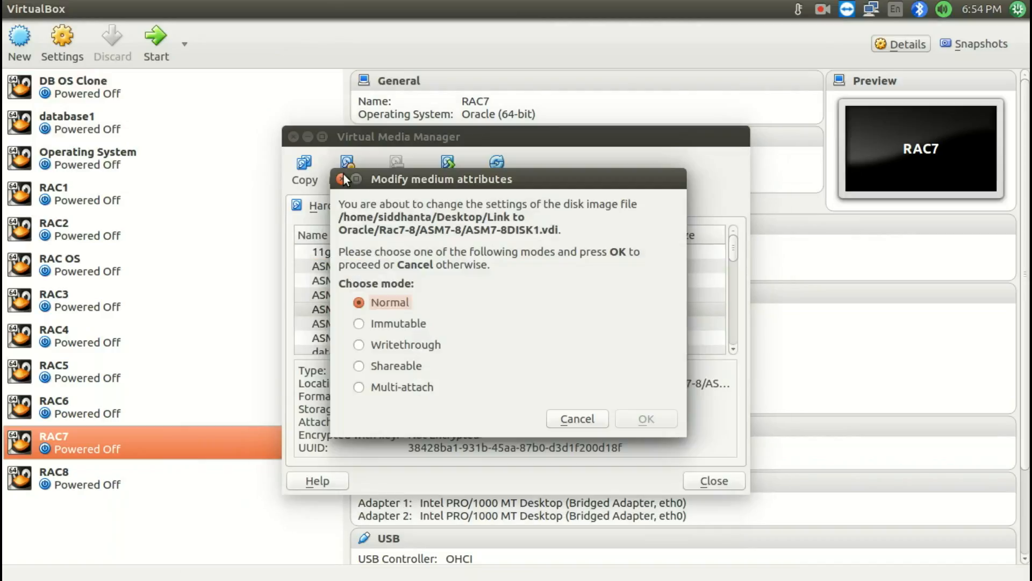
left_click(395, 370)
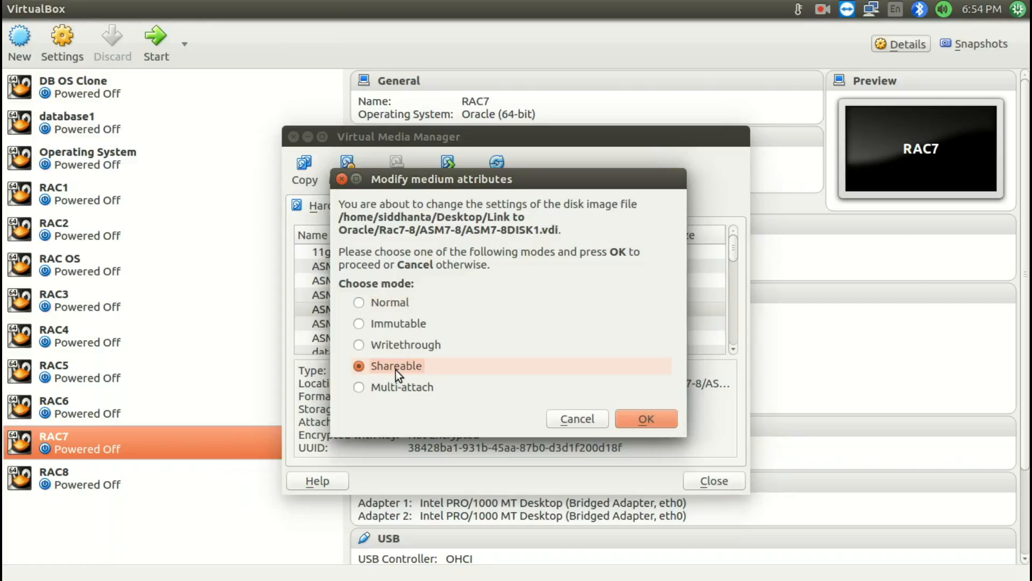
left_click(645, 418)
Change ASM7-8DISK2.vdi and ASM7-8DISK3.vdi to Shareable mode and close Virtual Media Manager
left_click(376, 323)
left_click(342, 167)
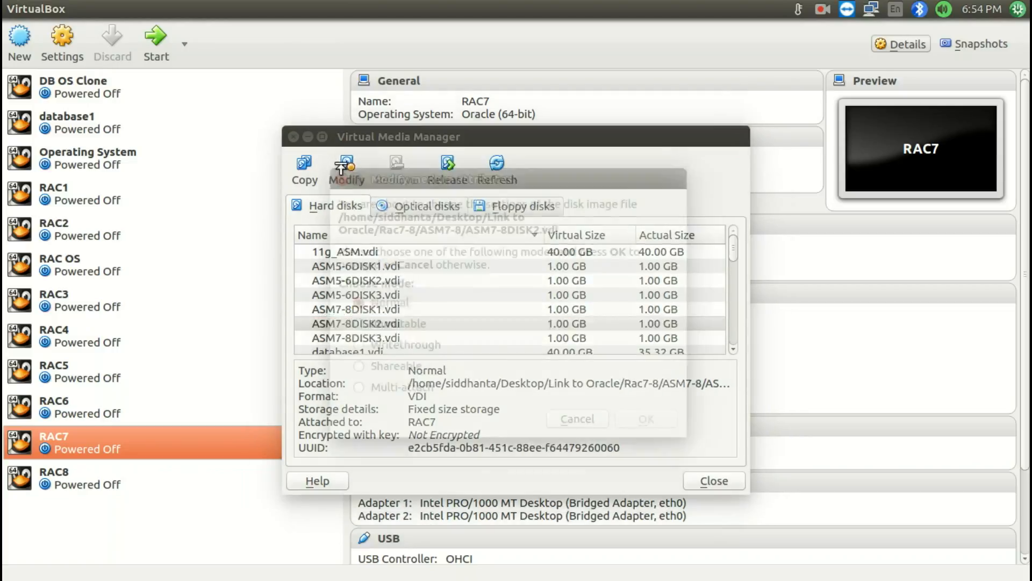
left_click(379, 366)
left_click(644, 419)
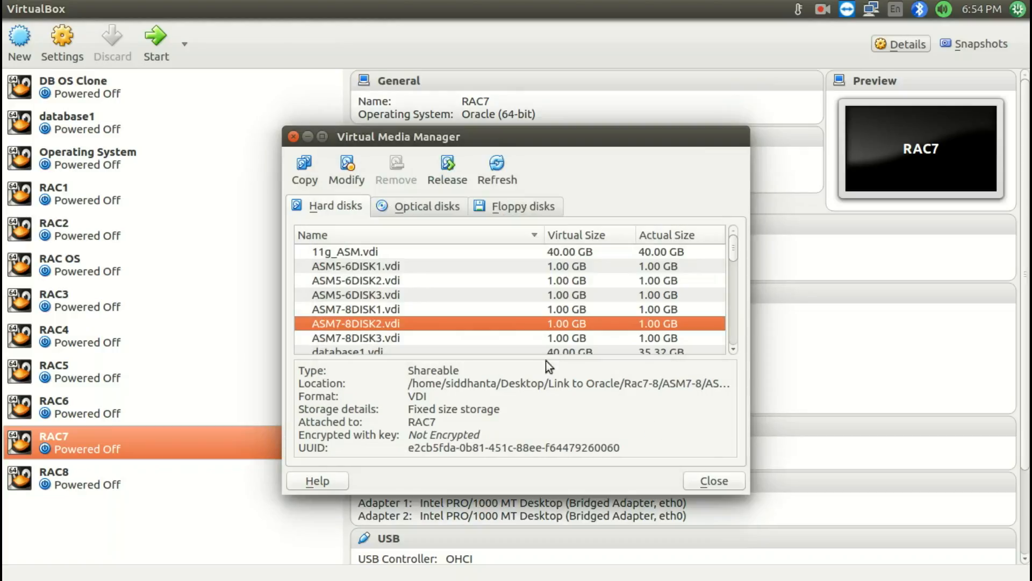
left_click(395, 337)
left_click(347, 171)
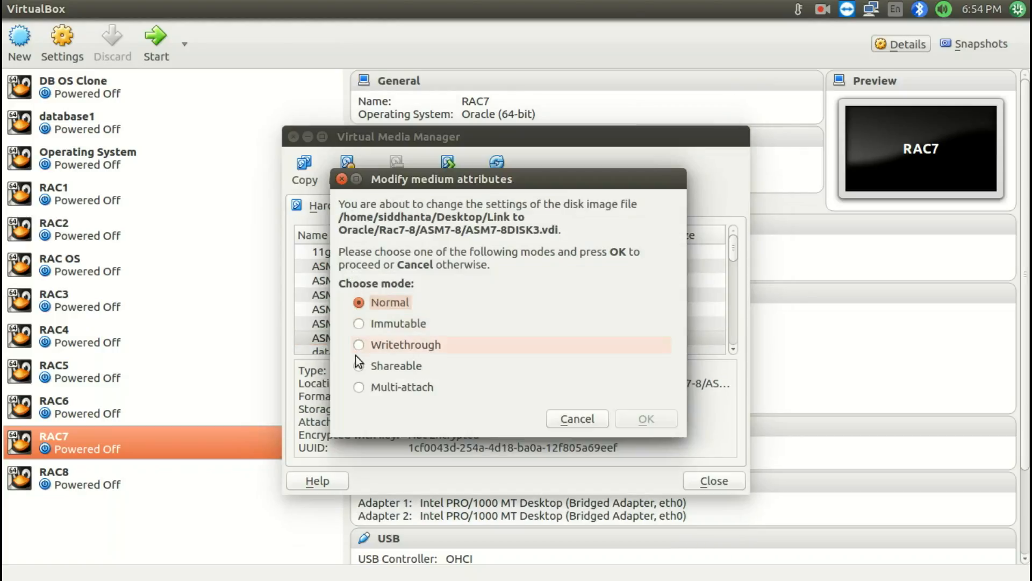
left_click(360, 366)
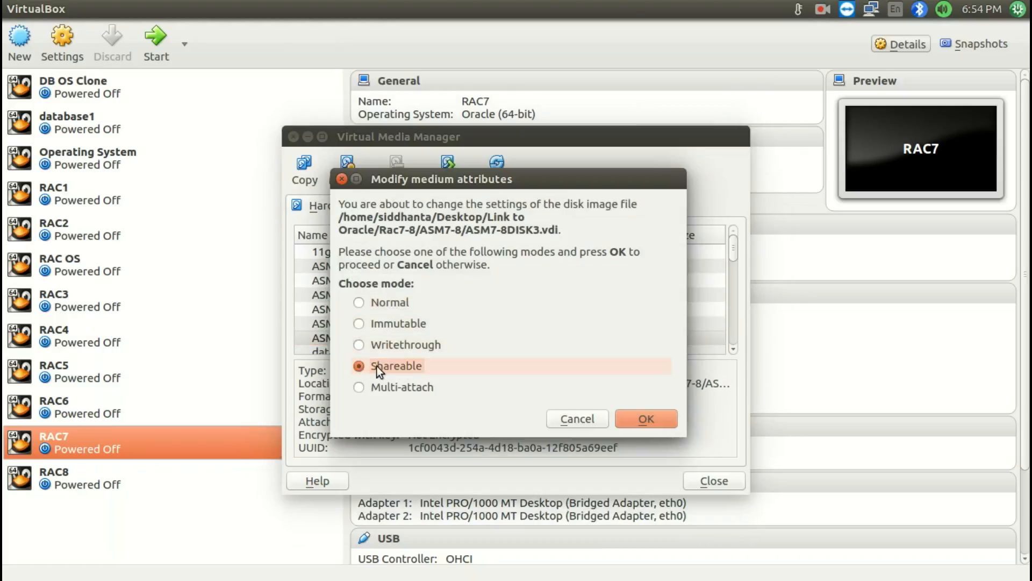
left_click(662, 419)
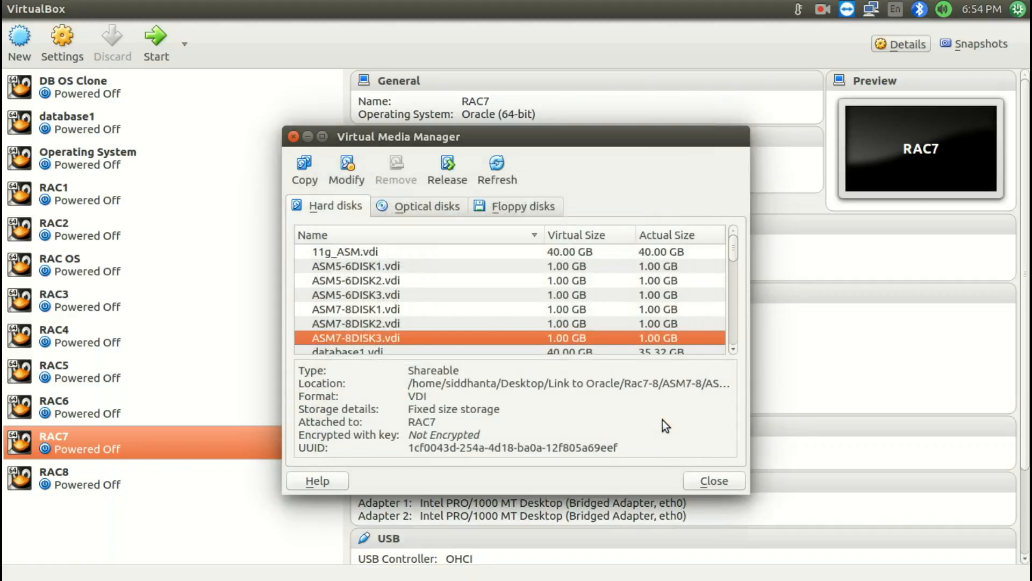
left_click(702, 481)
Attach the existing disk ASM7-8DISK1.vdi from the Rac7-8/ASM7-8 folder to RAC8's SATA controller
left_click(55, 473)
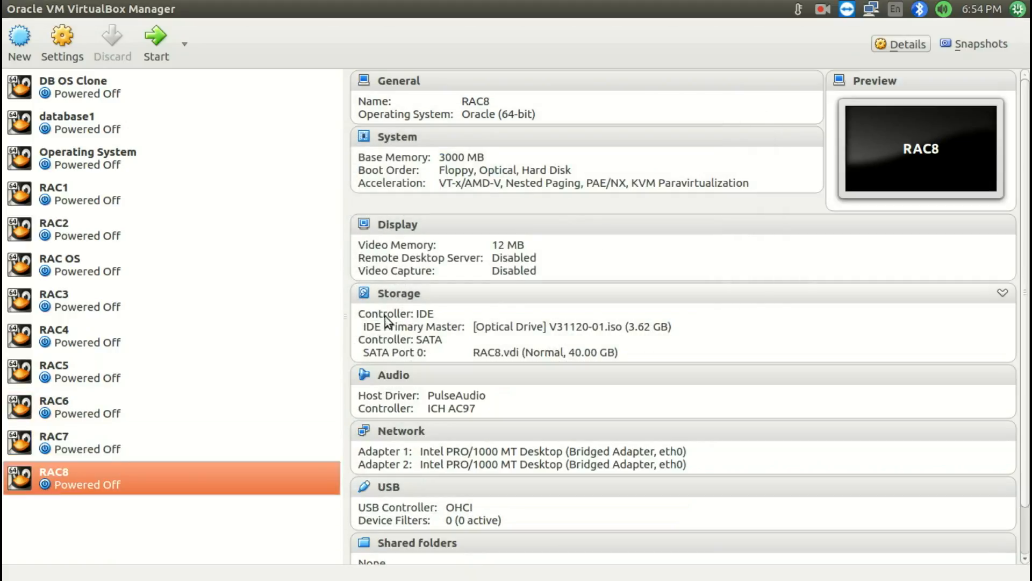
left_click(394, 296)
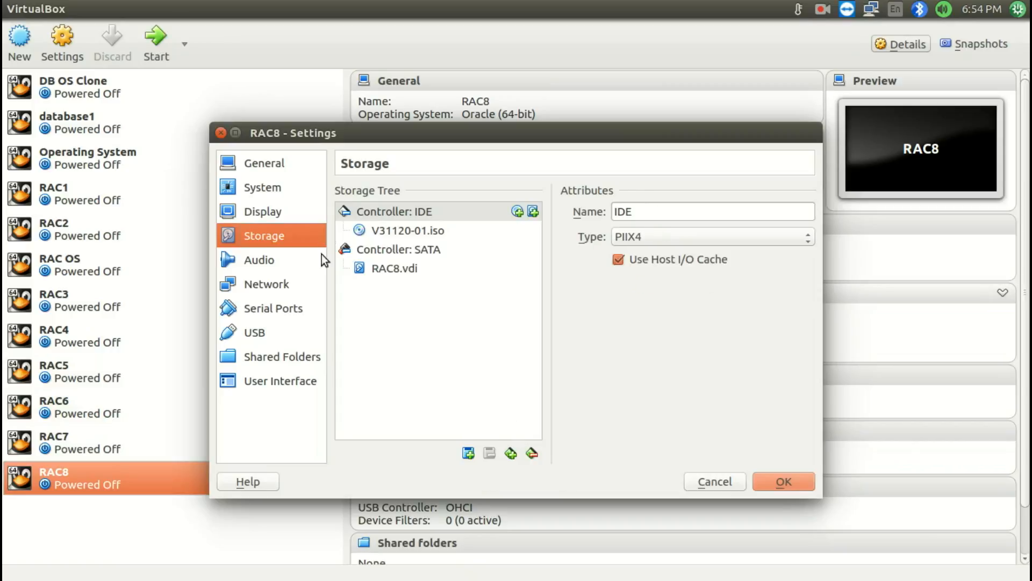
left_click(386, 250)
left_click(466, 453)
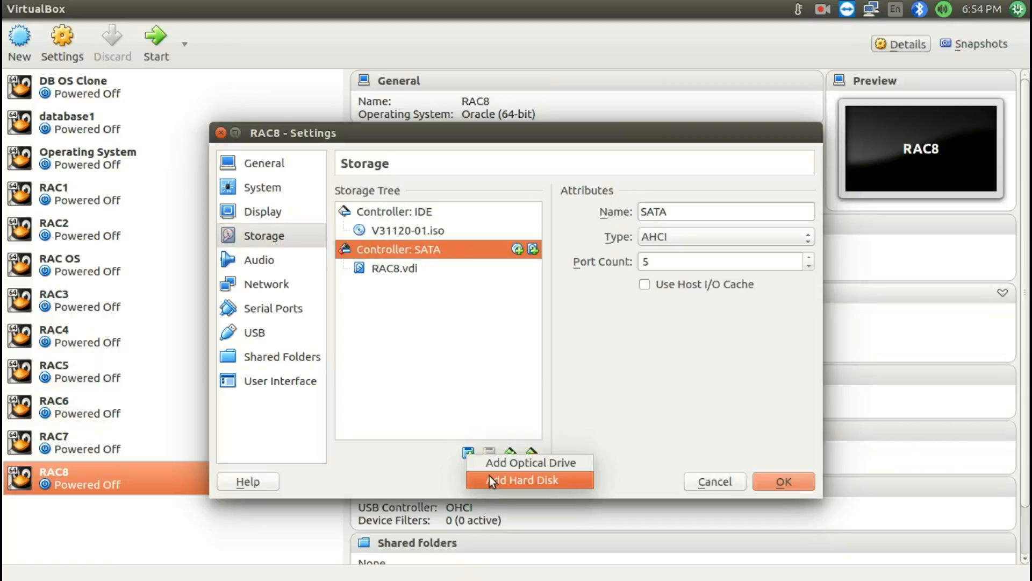
left_click(493, 478)
left_click(509, 375)
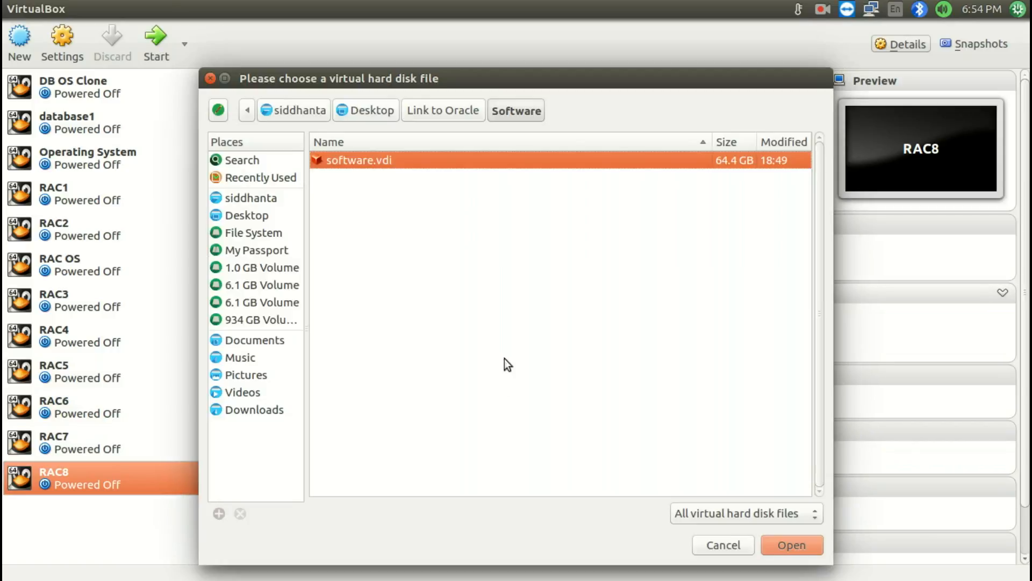
left_click(419, 118)
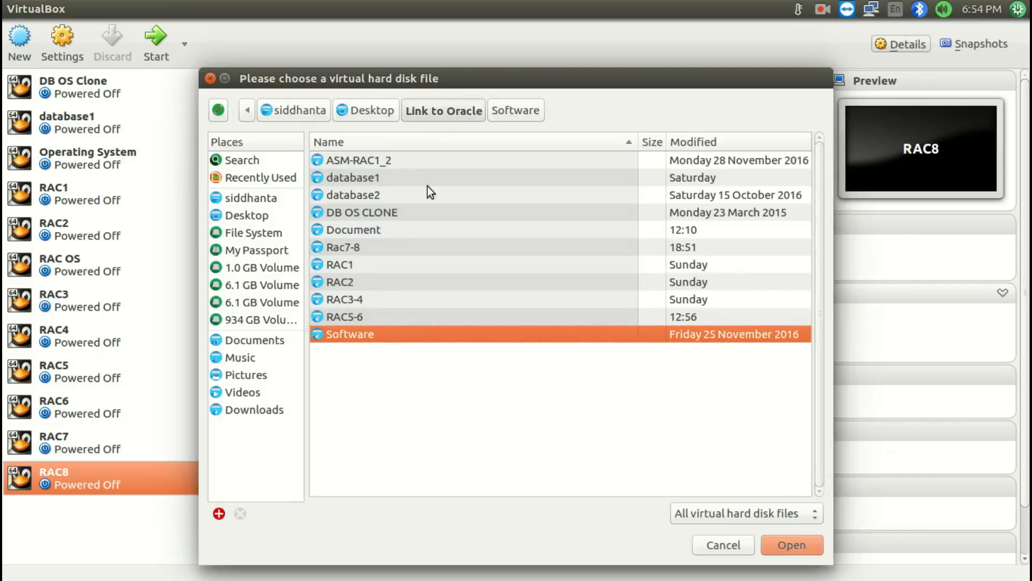
double_click(368, 248)
double_click(367, 164)
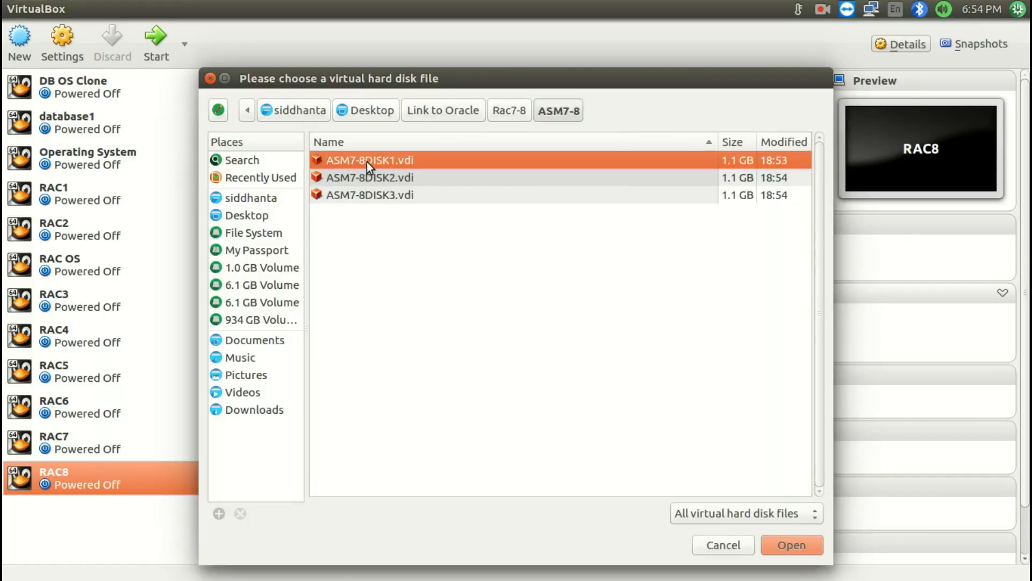
double_click(367, 163)
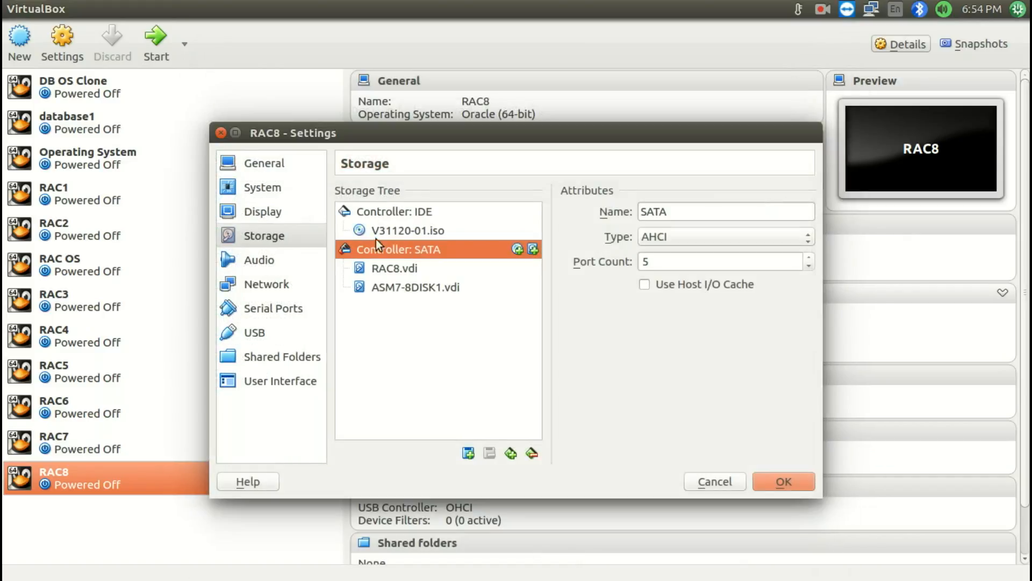
Attach the existing disk ASM7-8DISK2.vdi to RAC8's SATA controller
left_click(466, 453)
left_click(501, 479)
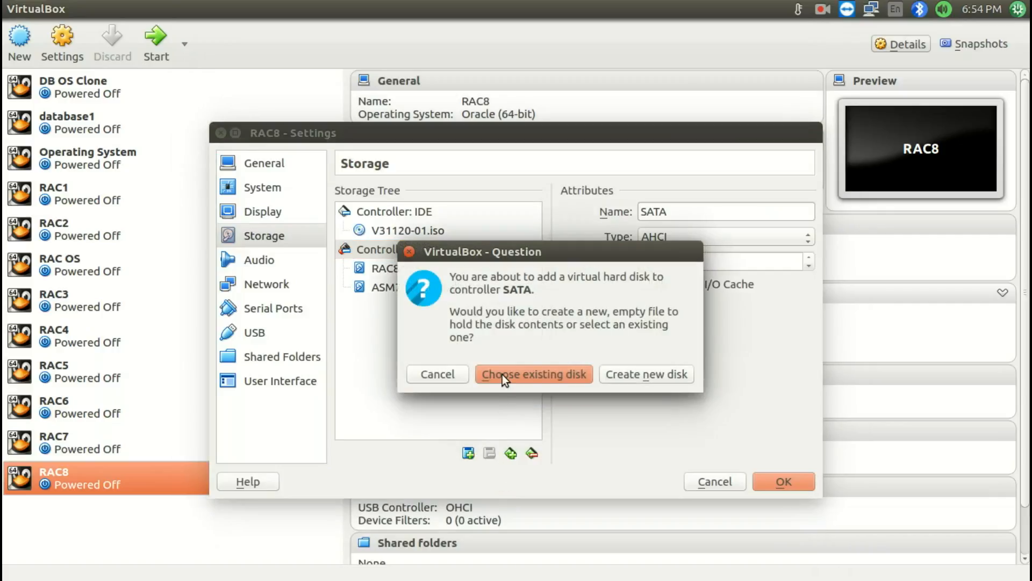
left_click(502, 374)
left_click(367, 177)
double_click(366, 178)
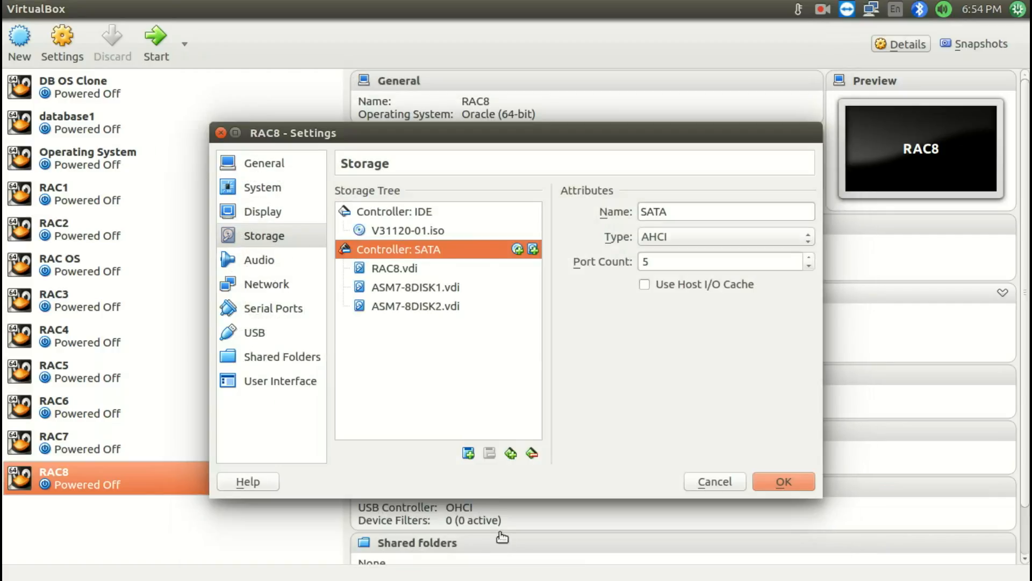
Attach the existing disk ASM7-8DISK3.vdi to RAC8's SATA controller and save the storage settings
left_click(467, 455)
left_click(495, 487)
left_click(509, 372)
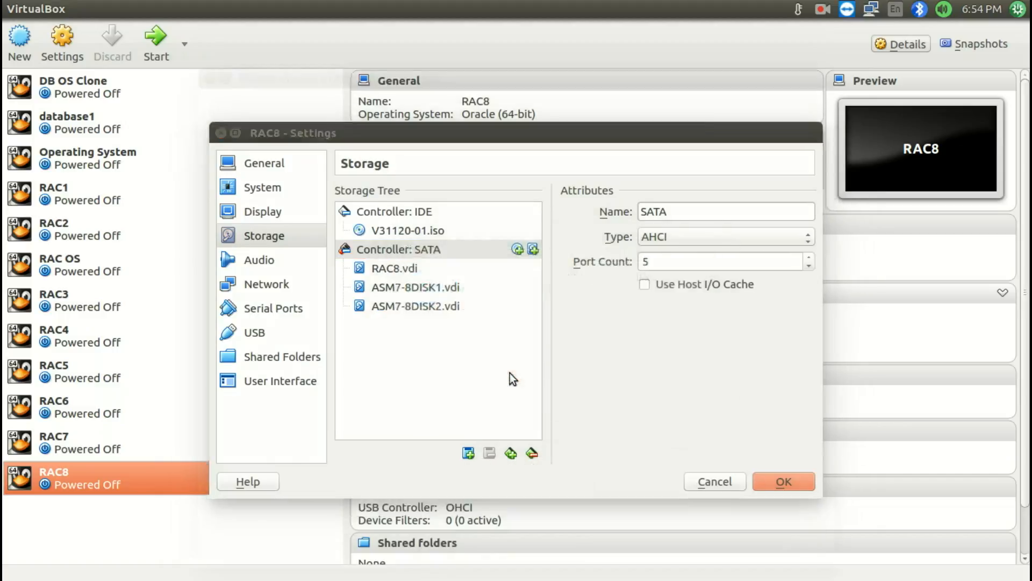
left_click(366, 193)
double_click(366, 194)
left_click(782, 483)
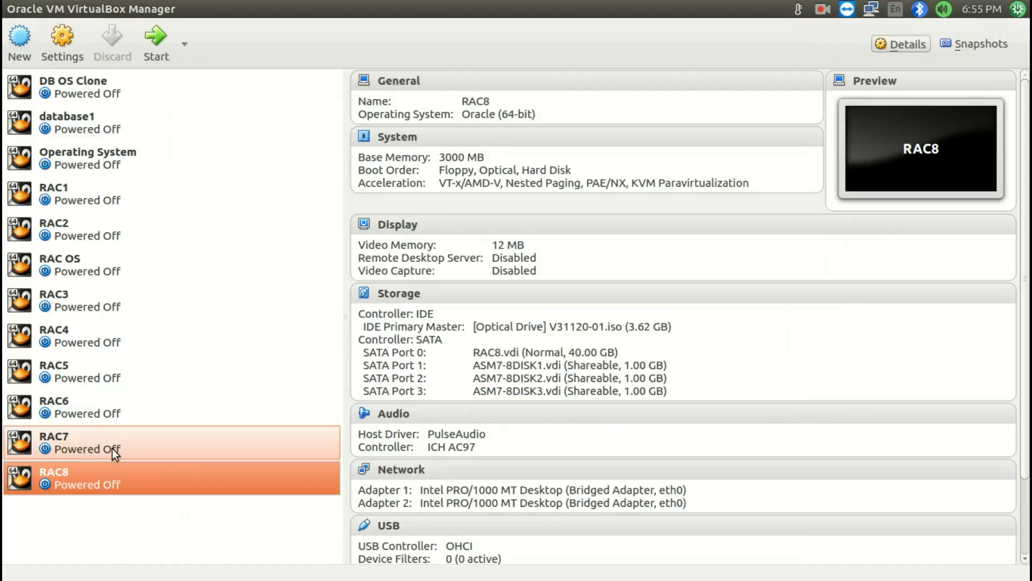
Check the advanced settings of network adapters 1 and 2 in RAC8's network settings
left_click(406, 473)
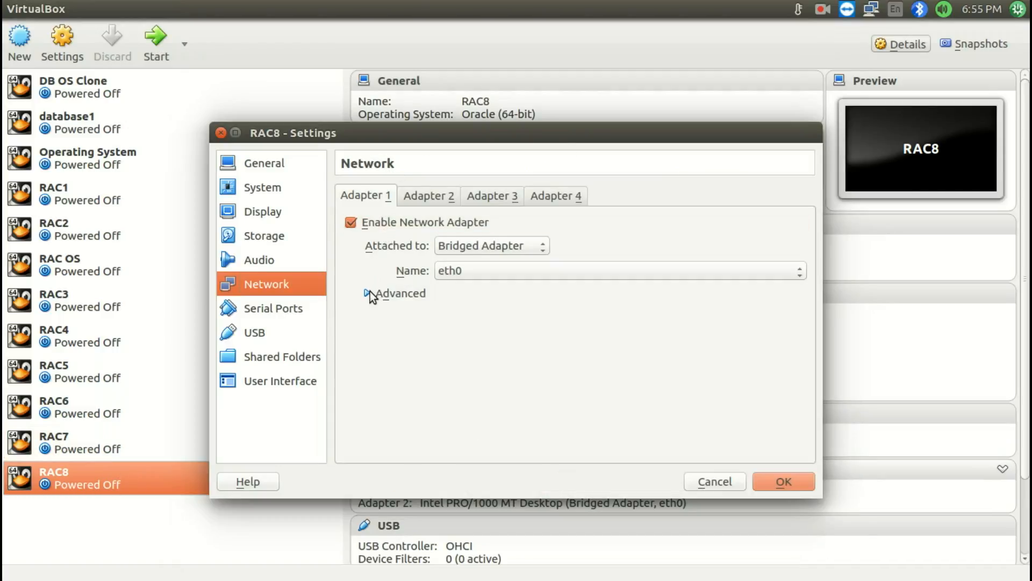
left_click(368, 293)
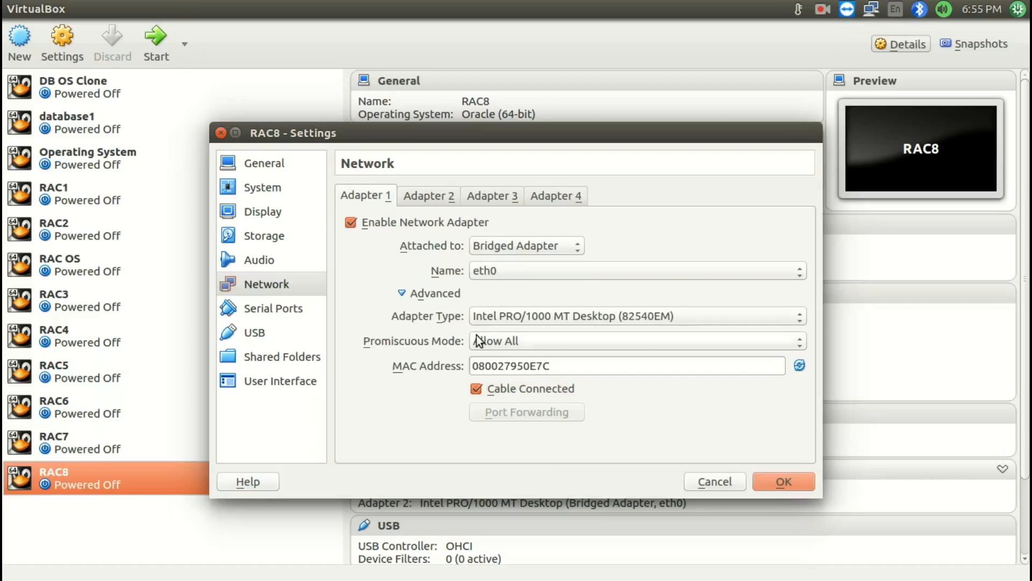
left_click(437, 198)
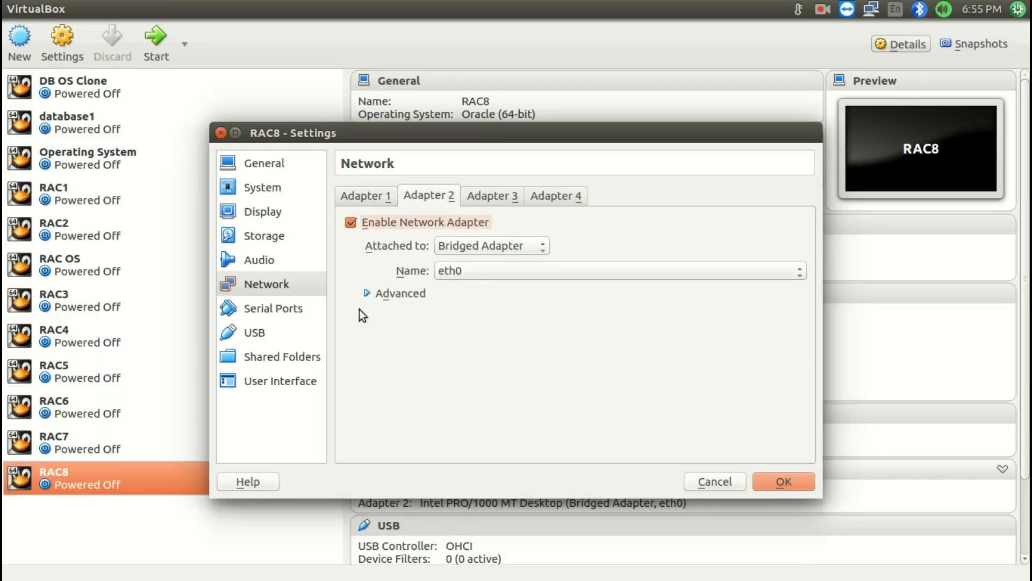
left_click(383, 294)
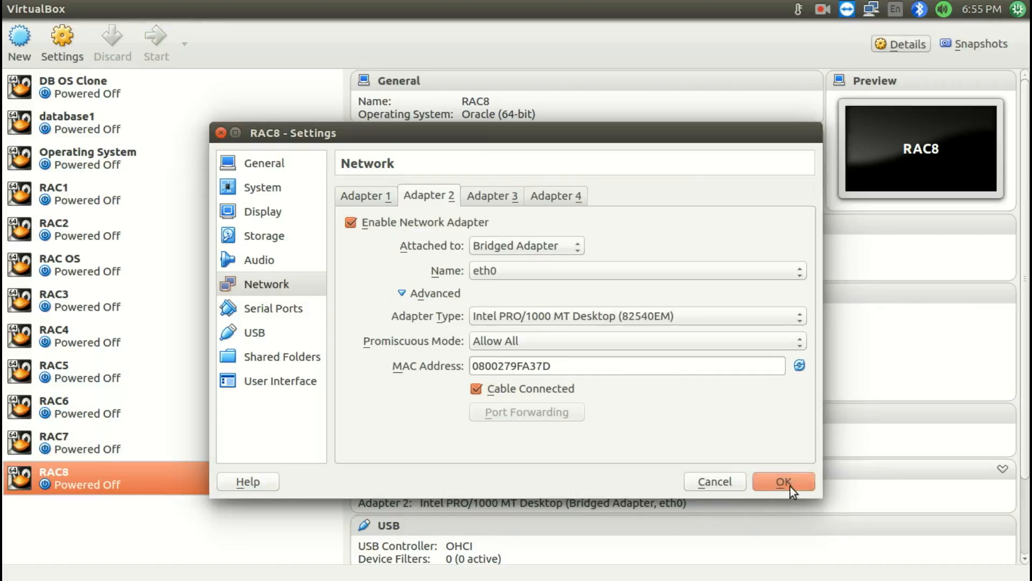
left_click(784, 482)
Start the RAC7 and RAC8 virtual machines together
left_click(244, 433, "ctrl")
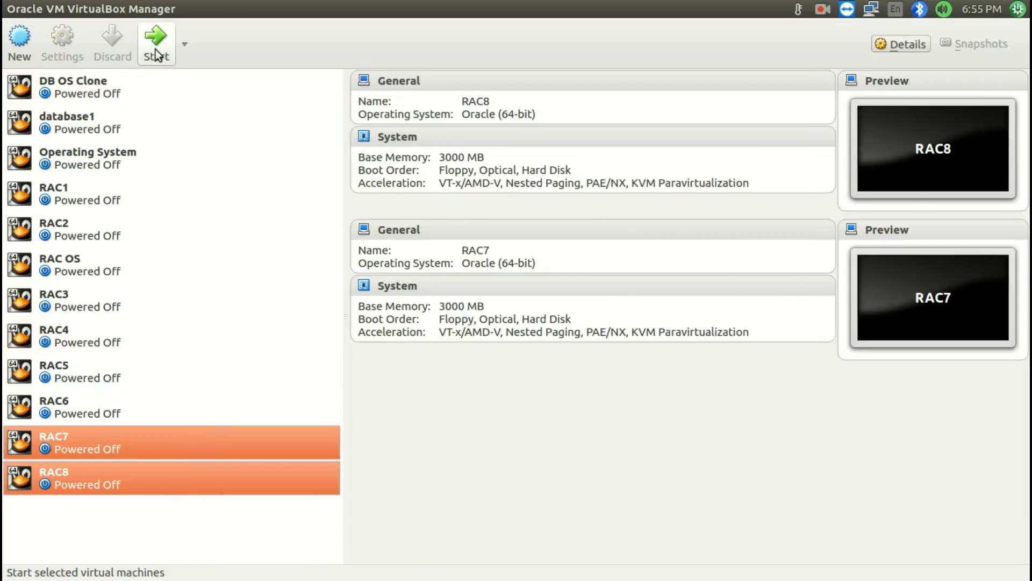
left_click(156, 54)
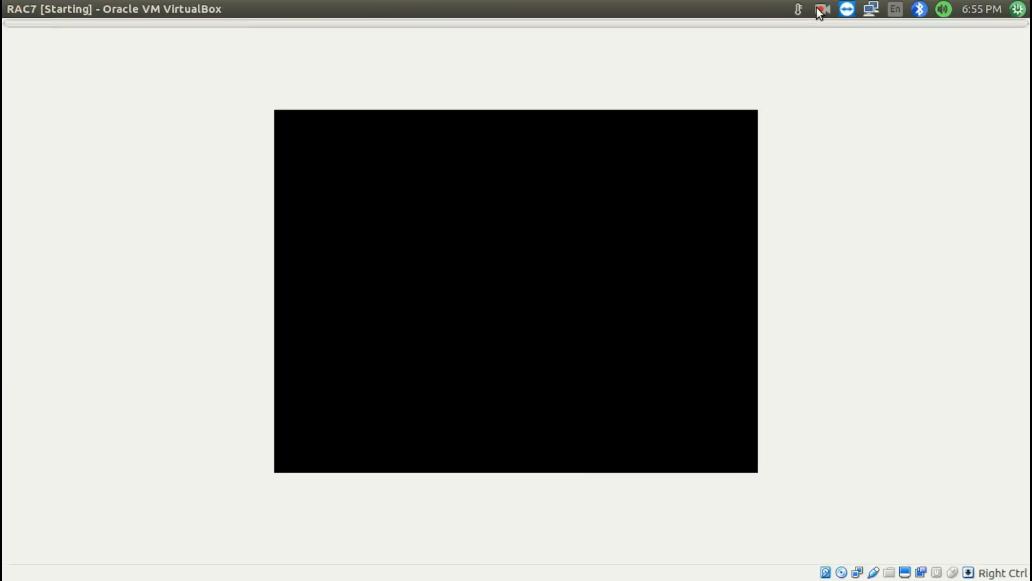
left_click(823, 9)
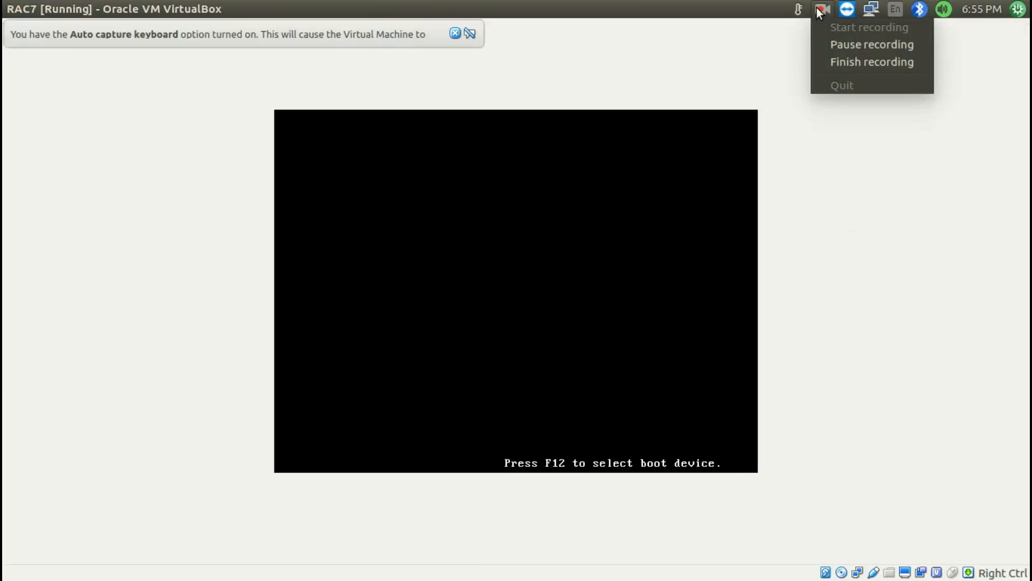
left_click(827, 45)
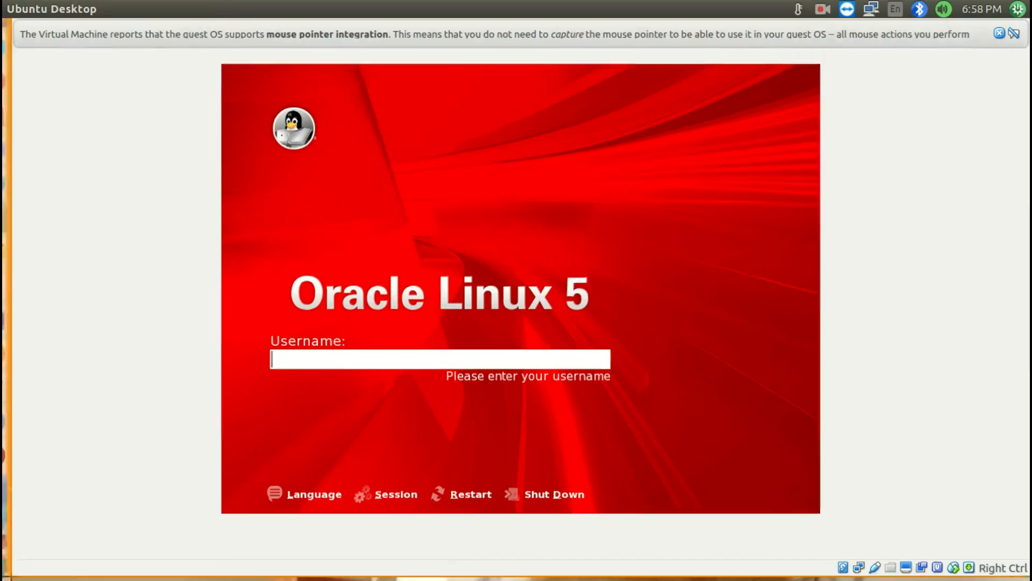
Dismiss the mouse pointer integration notices in the RAC7 and RAC8 machine windows
key("super+s")
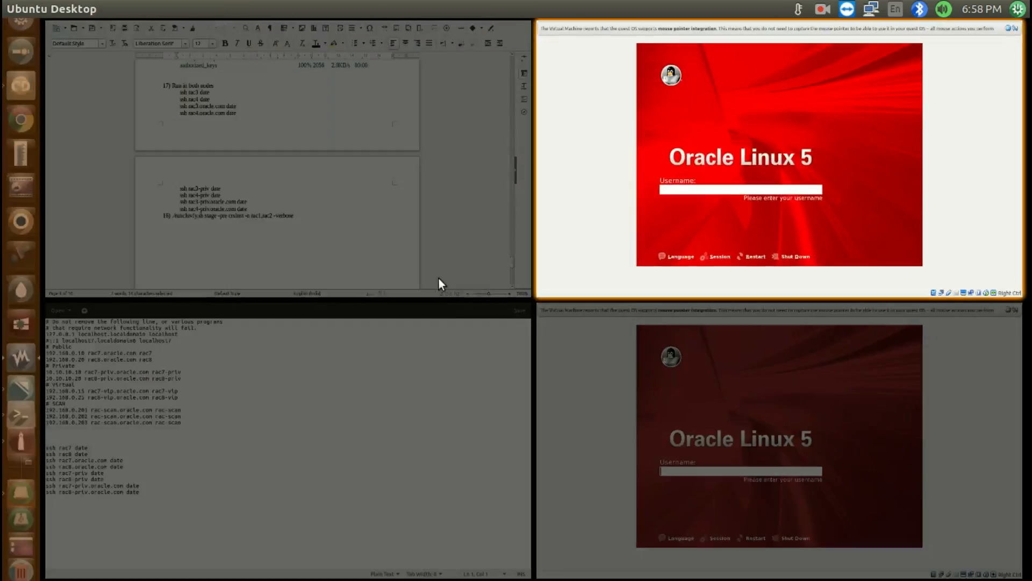
left_click(702, 136)
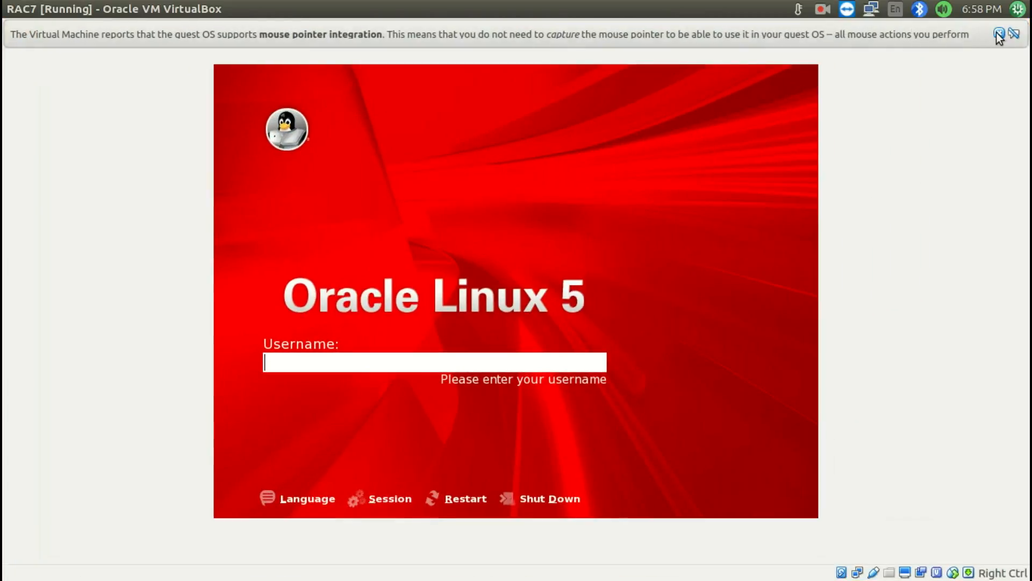
key("super+s")
left_click(582, 519)
key("super+s")
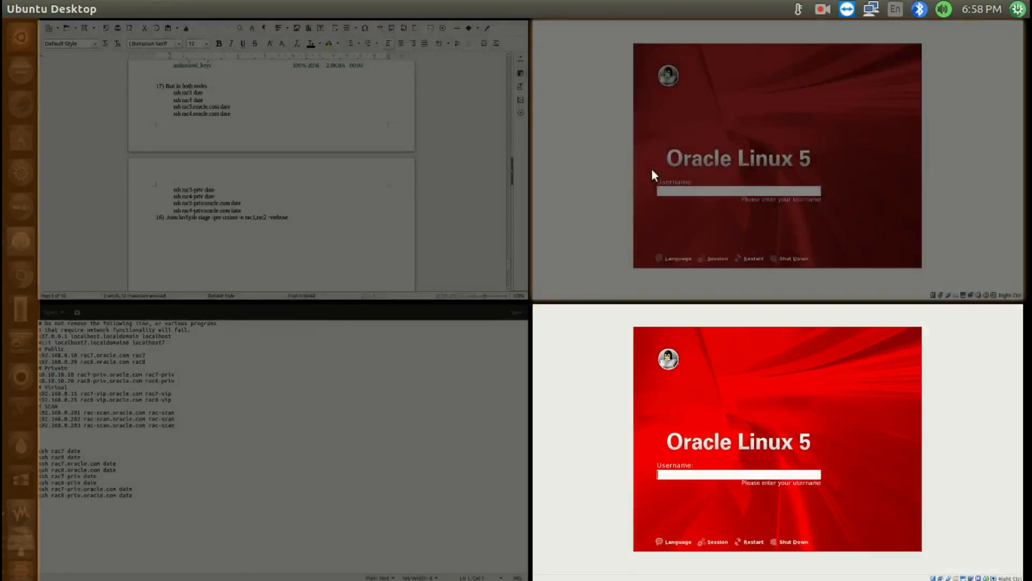
Log in to the RAC7 machine as the oracle user with the account password
left_click(652, 169)
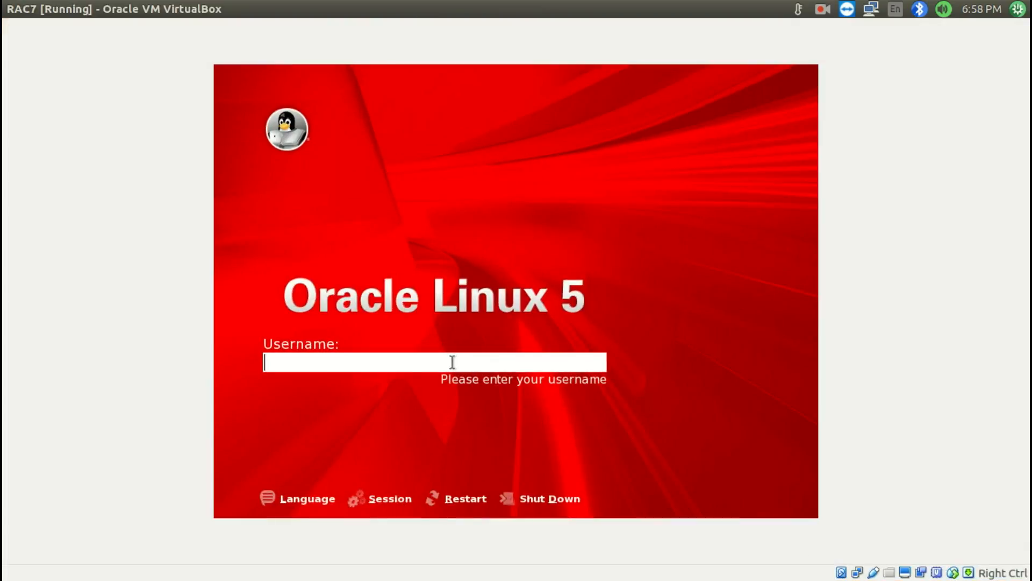
type("oracle")
key("Return")
type("oracle")
key("Return")
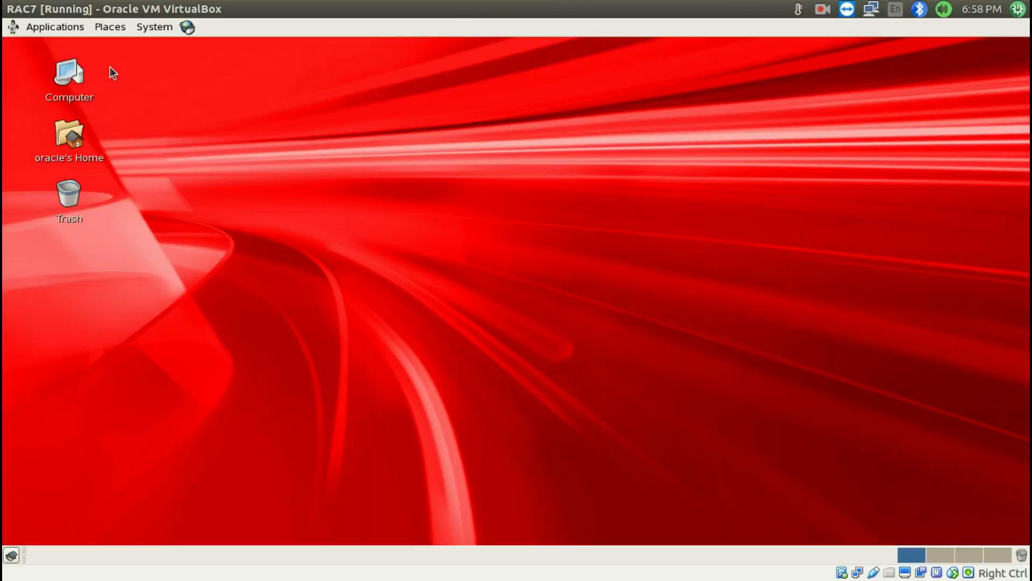
Add a Terminal launcher from the Accessories applications to the RAC7 desktop
left_click(61, 29)
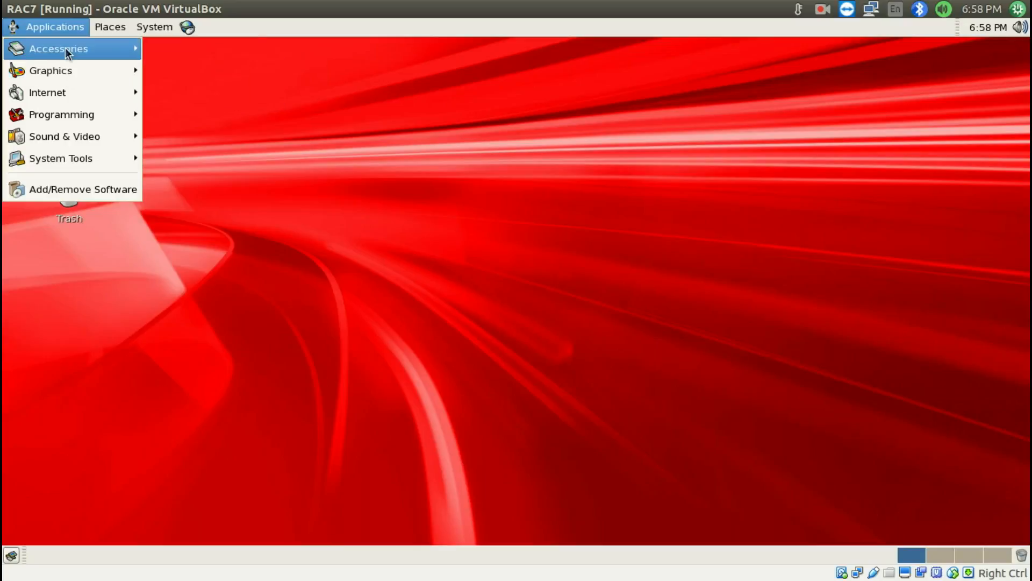
mouse_move(65, 47)
left_click_drag(158, 184, 342, 217)
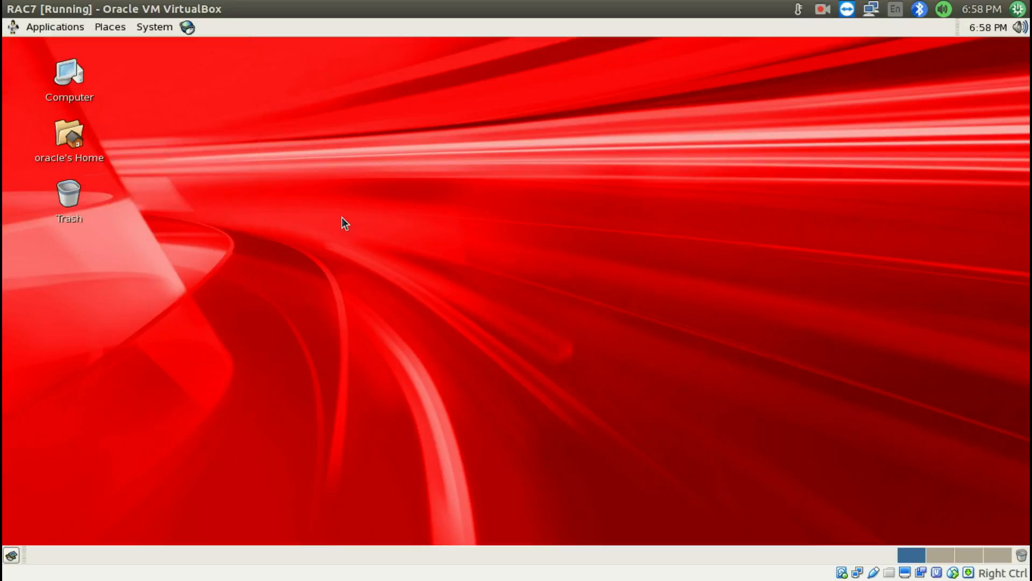
left_click(227, 297)
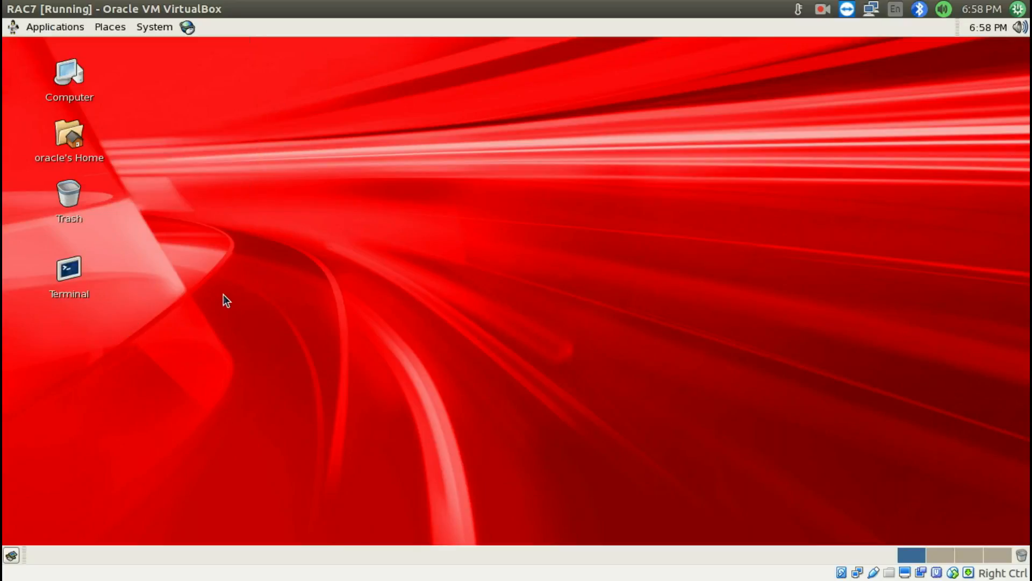
Switch to the RAC8 machine and log in as the oracle user with the account password
key("super+s")
left_click(744, 395)
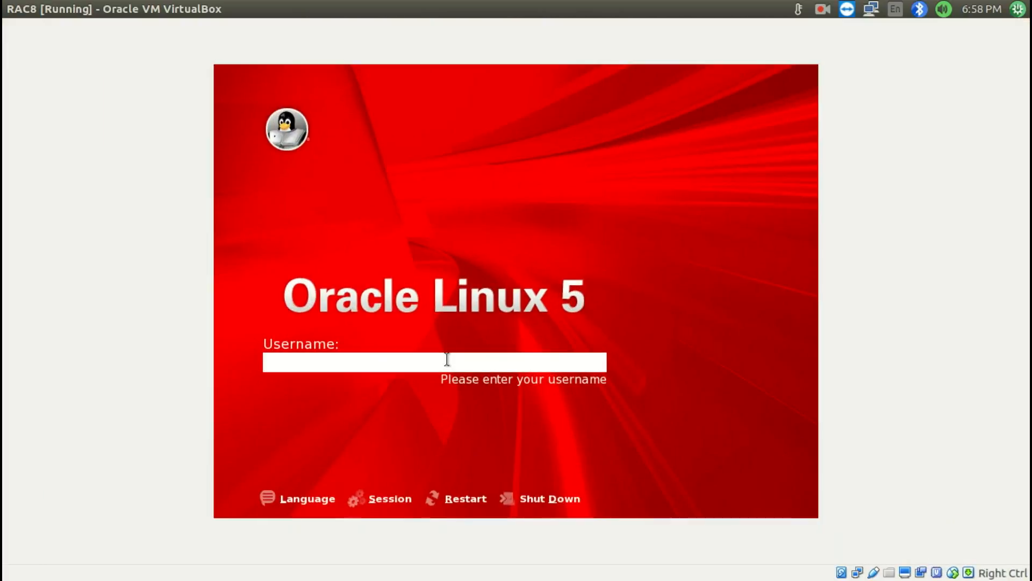
type("oracle")
key("Return")
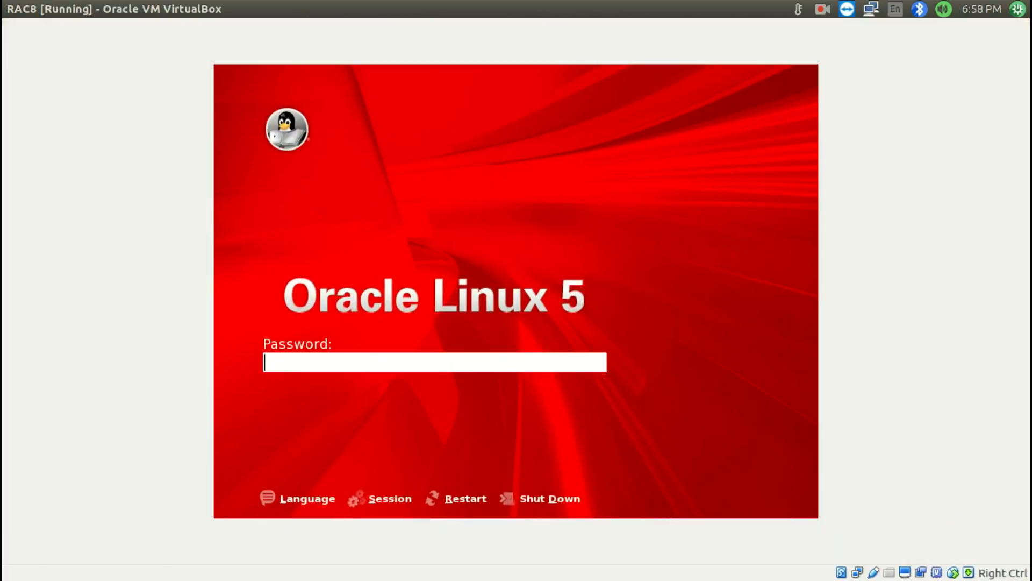
type("oracle")
key("Return")
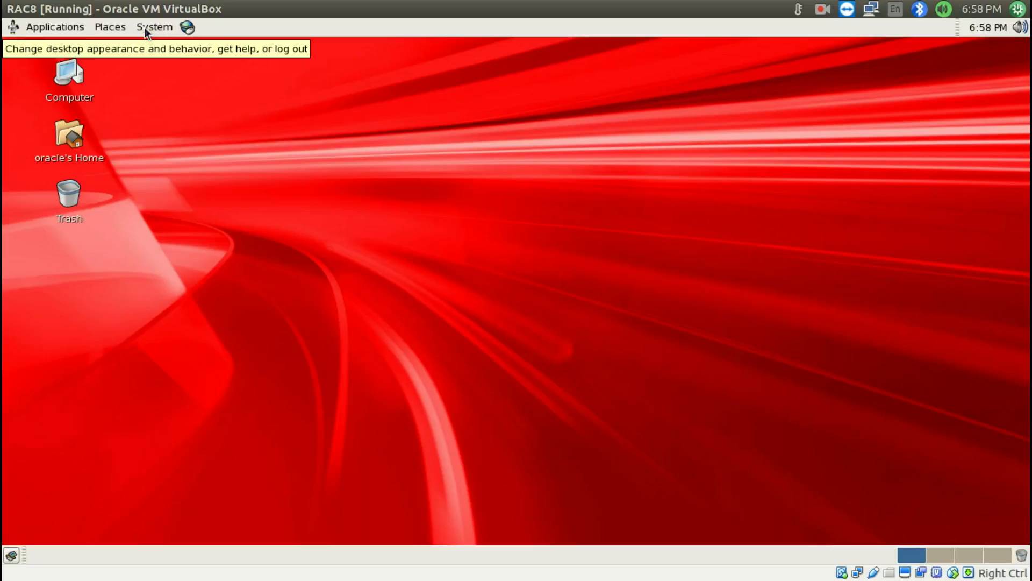
Open the Network Configuration tool on RAC8, authorizing it with the root password
left_click(144, 27)
mouse_move(150, 72)
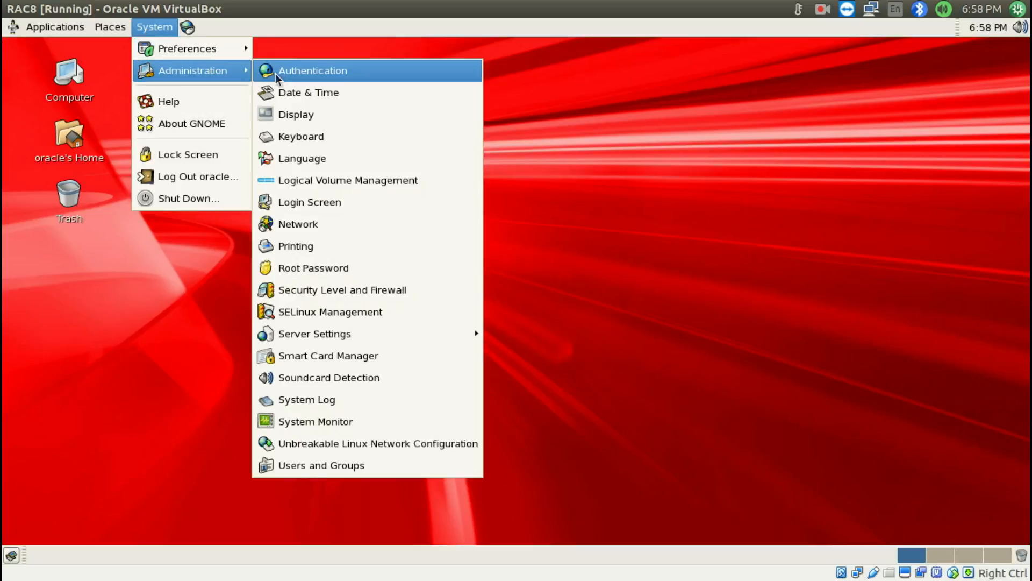
left_click(318, 229)
type("•••••")
key("Return")
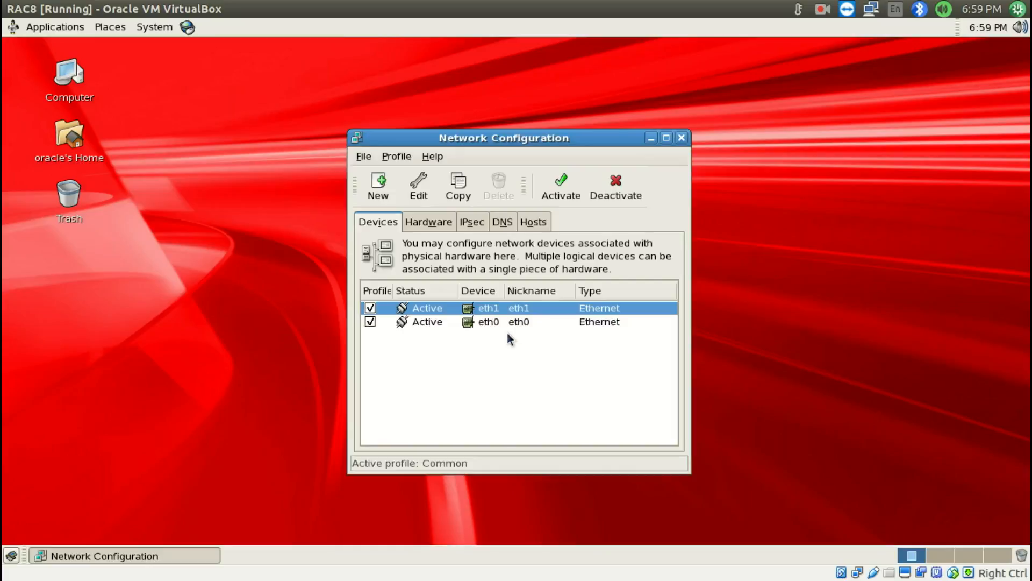
Set the static IP address of RAC8's eth0 device to 192.168.0.20
double_click(496, 322)
left_click(542, 377)
key("BackSpace")
type("0")
key("BackSpace")
type("2.168.0.20")
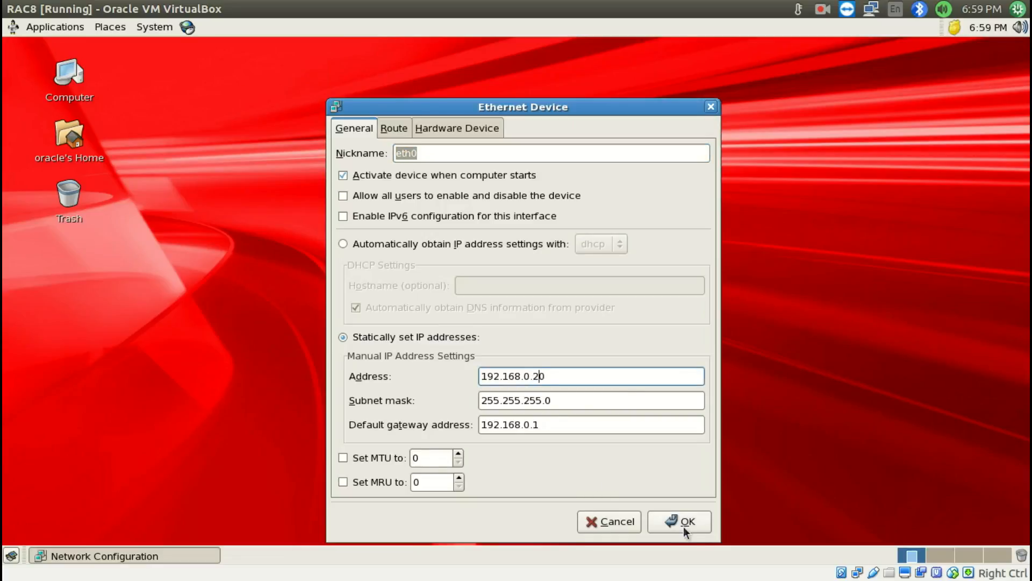
left_click(682, 526)
Set the static IP address of RAC8's eth1 device to 10.10.10.20
left_click(486, 309)
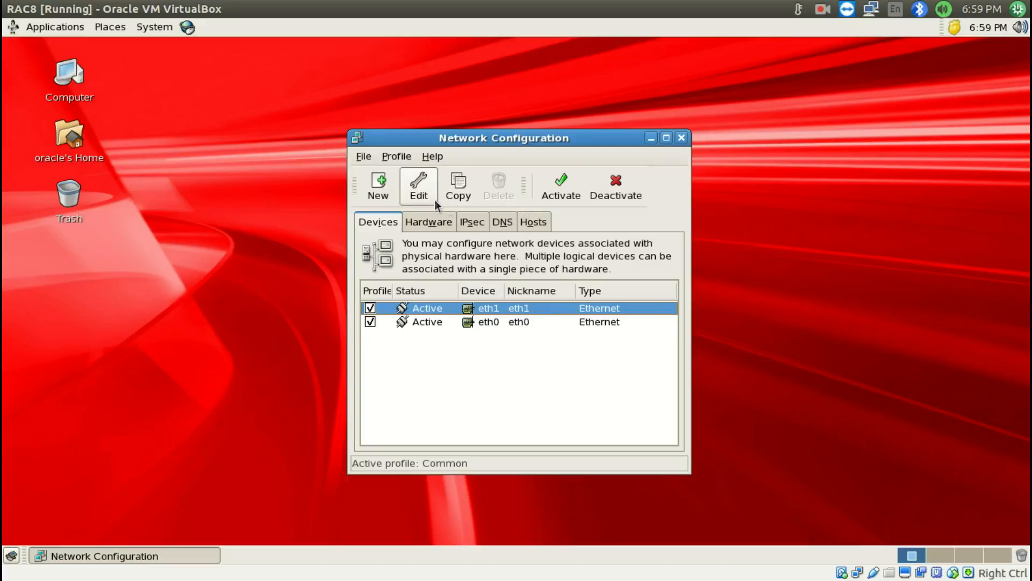
double_click(414, 311)
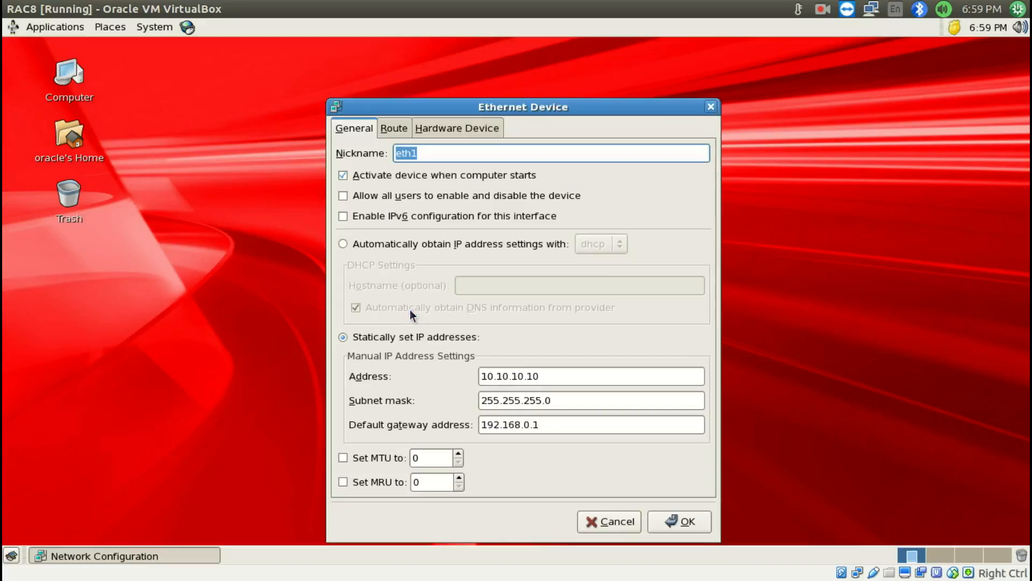
left_click(532, 375)
key("BackSpace")
type("2")
left_click(673, 520)
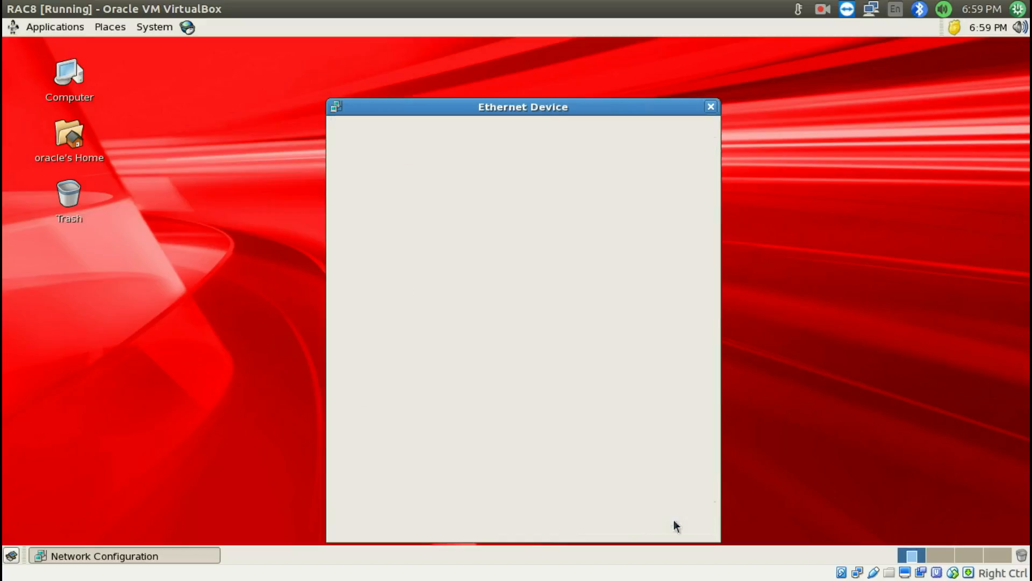
Activate the eth1 network device and save the configuration changes
left_click(561, 186)
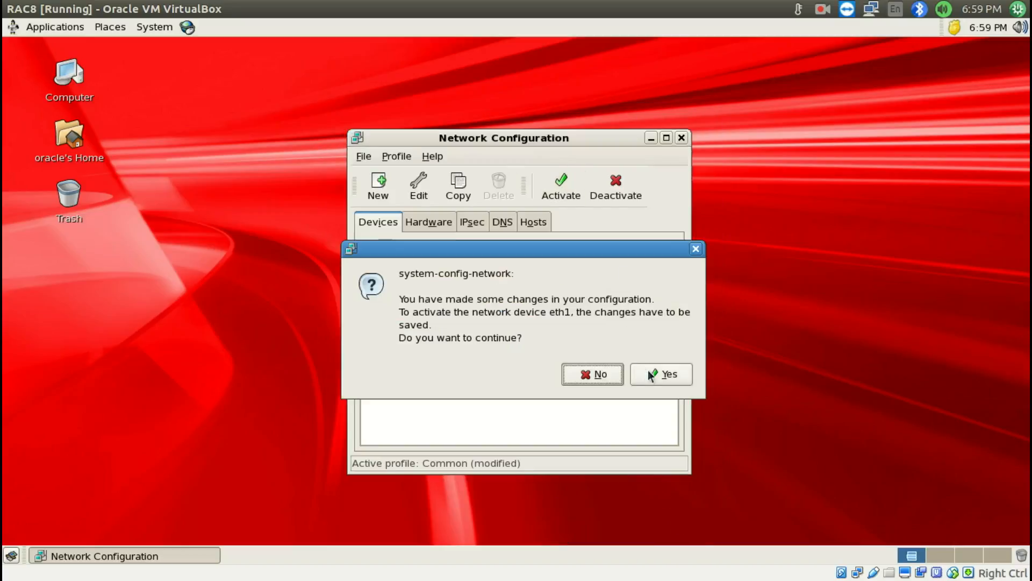
left_click(649, 373)
left_click(681, 359)
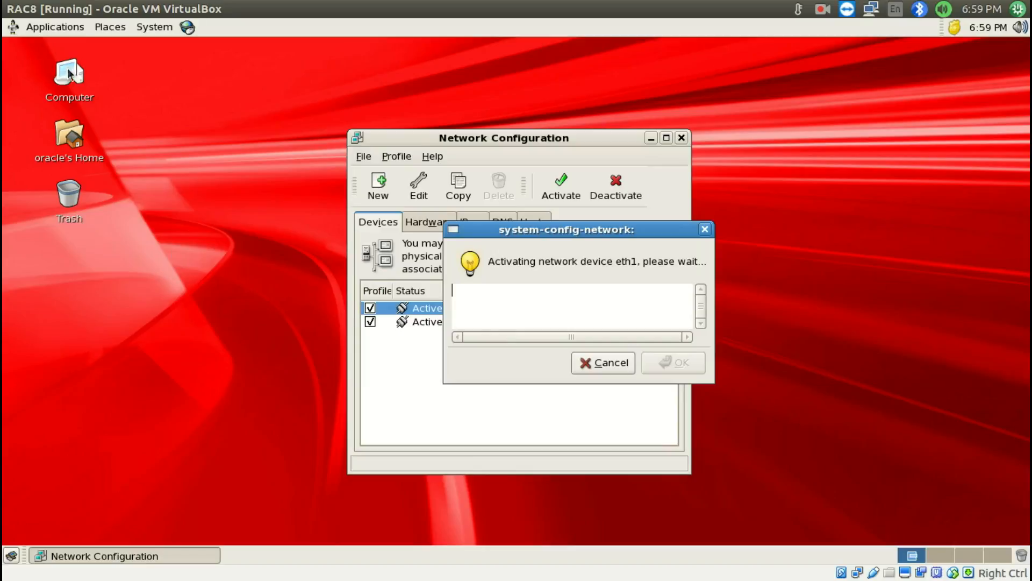
Open a terminal on RAC8 and switch to root with su -, entering the root password
left_click(55, 27)
mouse_move(70, 48)
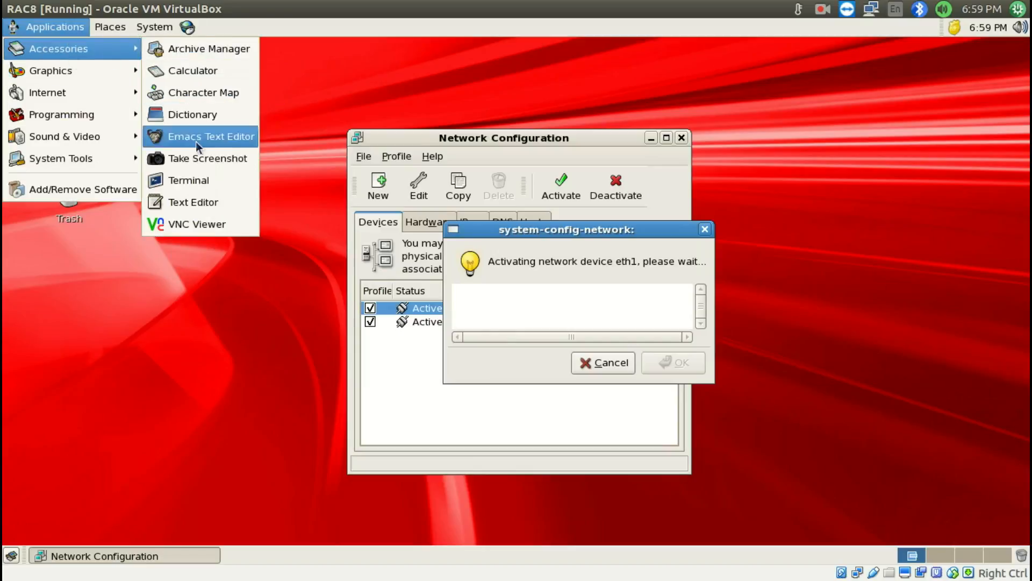
left_click(197, 180)
type("su -")
key("Return")
key("Return")
Restart RAC8's network service with the command service network restart
type("ser")
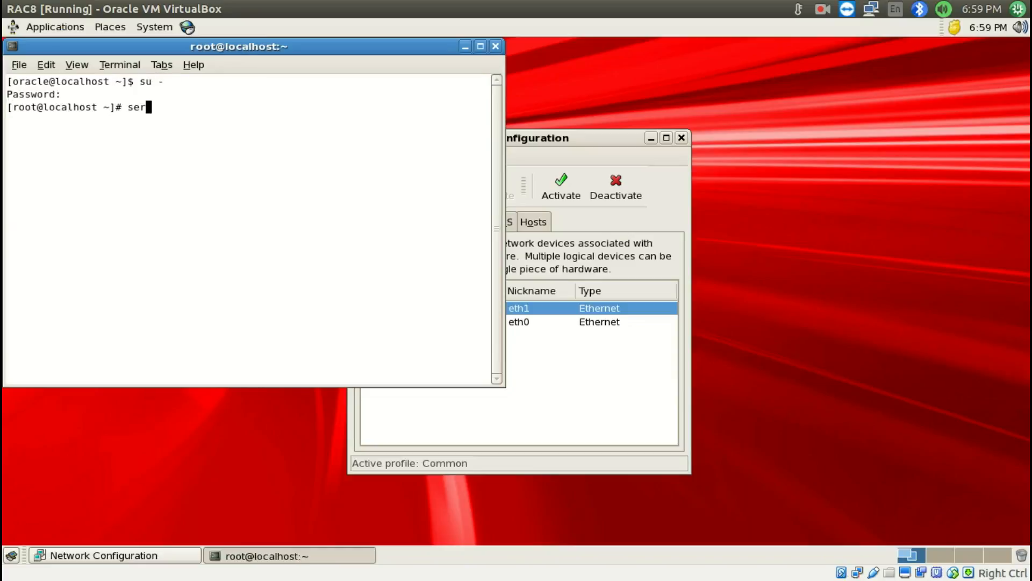
type("vice network restart")
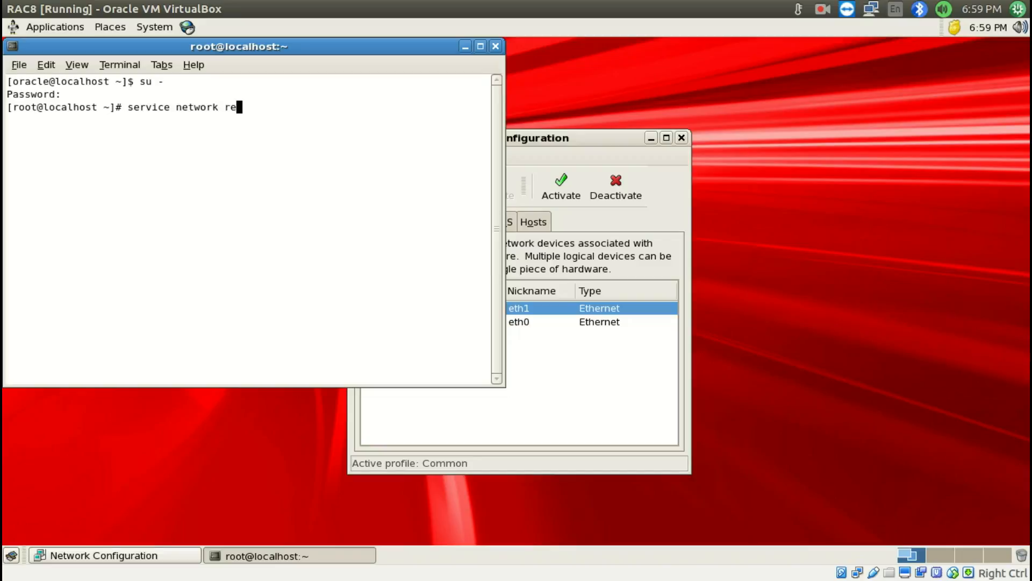
key("Return")
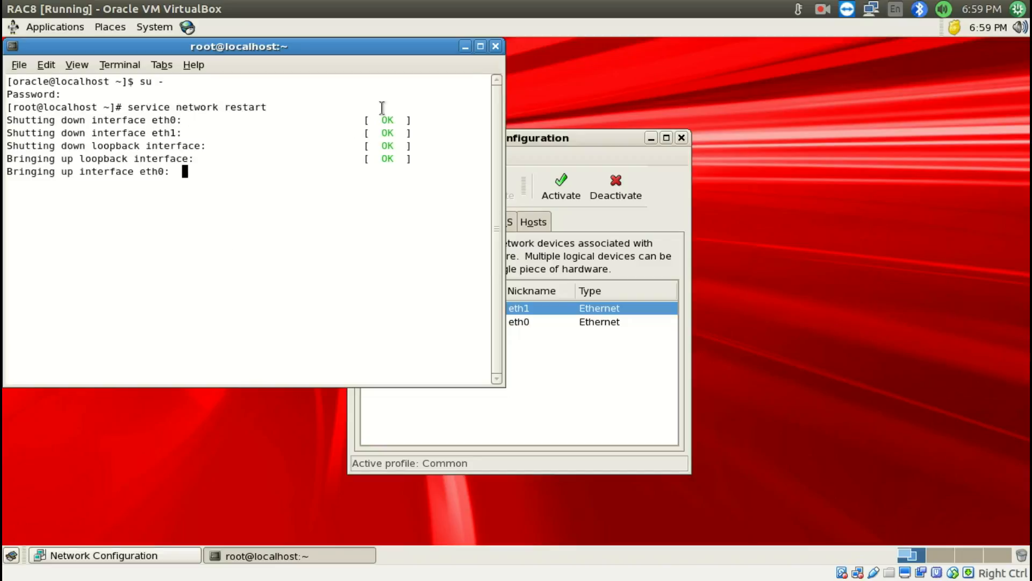
Maximize RAC8's terminal and run ifconfig to check the IP addresses of eth0 and eth1
left_click(481, 47)
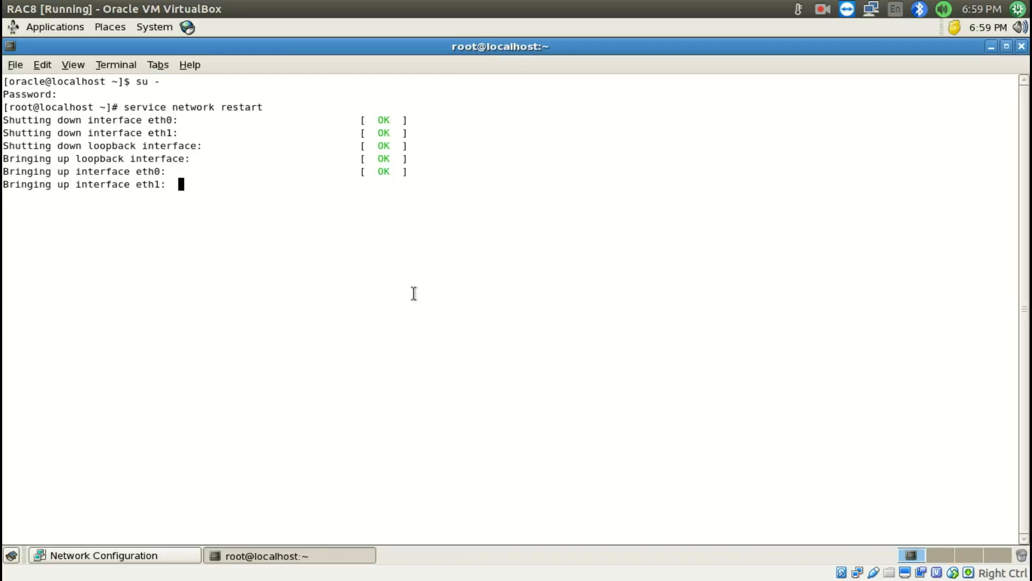
type("ifconfig")
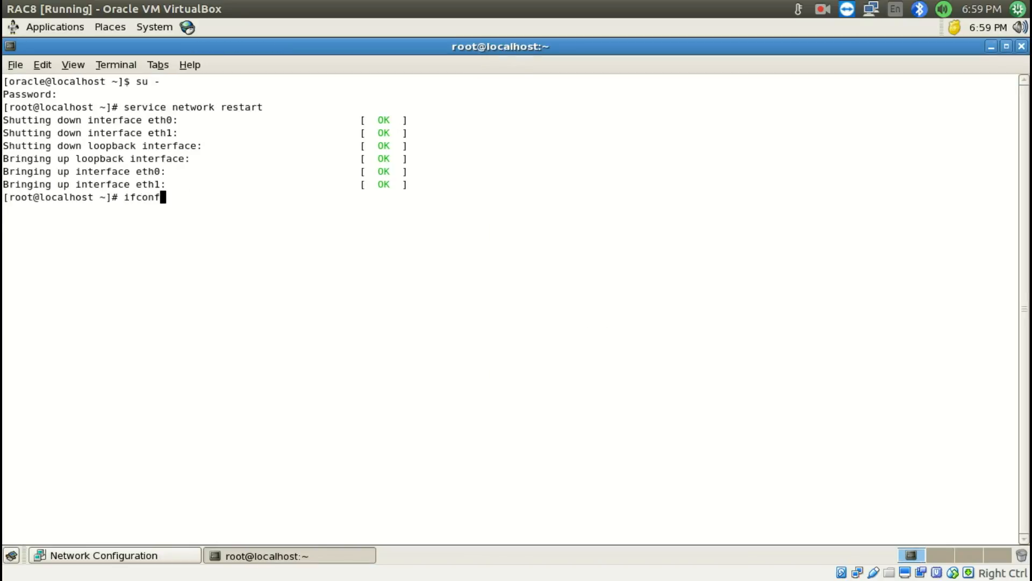
key("Return")
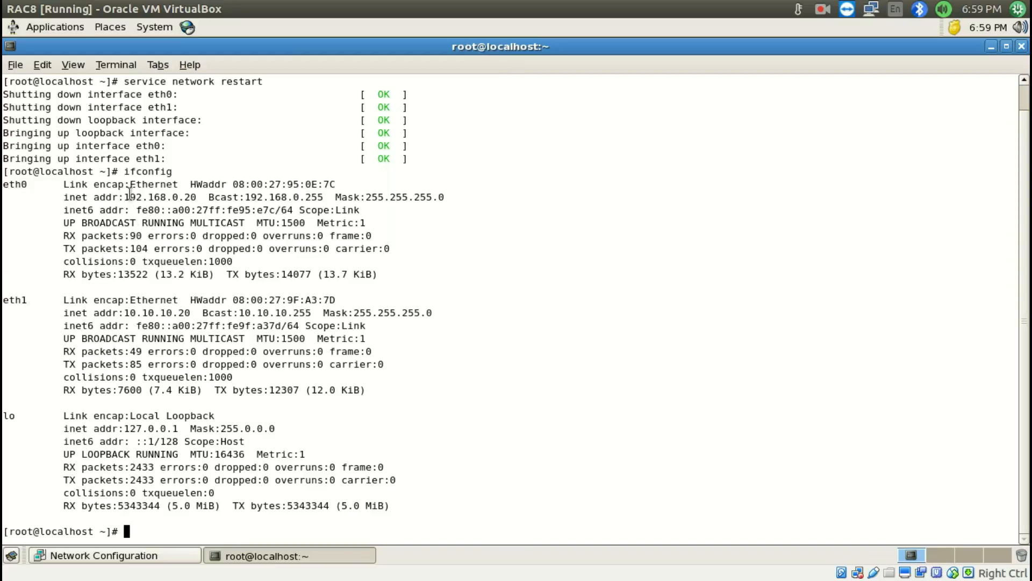
left_click_drag(131, 196, 189, 197)
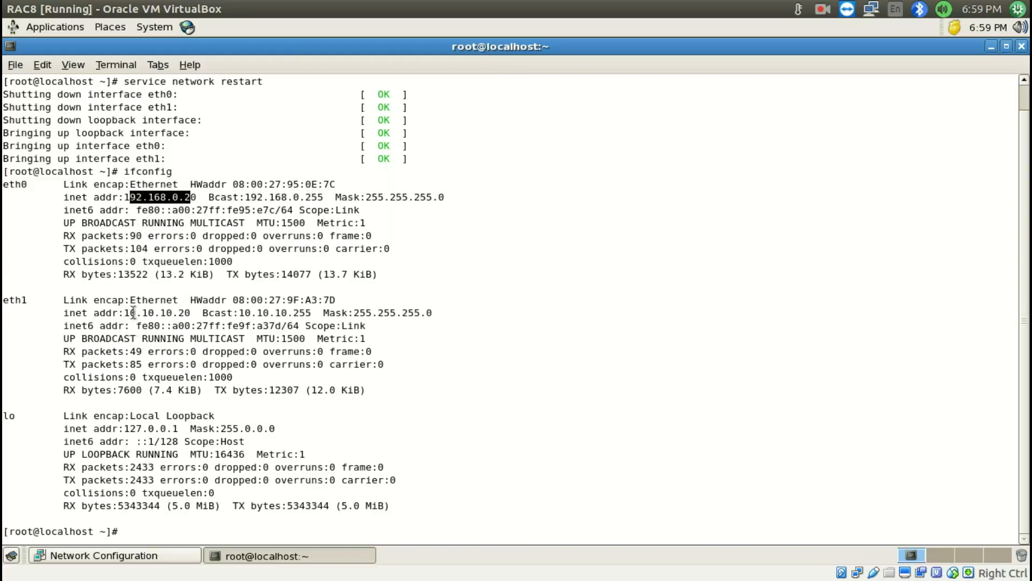
left_click_drag(131, 312, 176, 312)
left_click(174, 310)
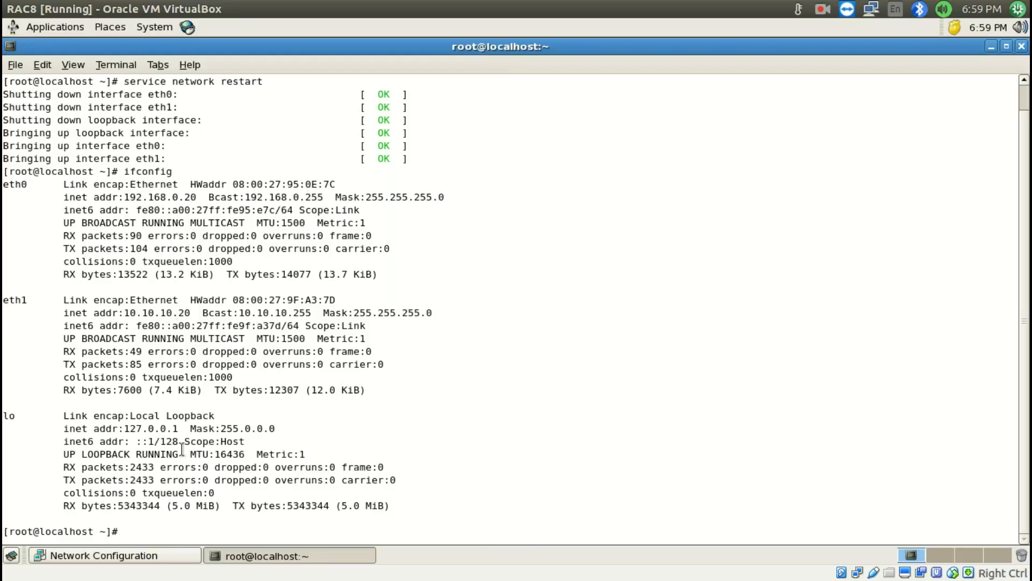
Test RAC8's connection to the other node by pinging rac7 and rac7-priv, stopping each ping after a few packets
type("ping rac7")
key("Return")
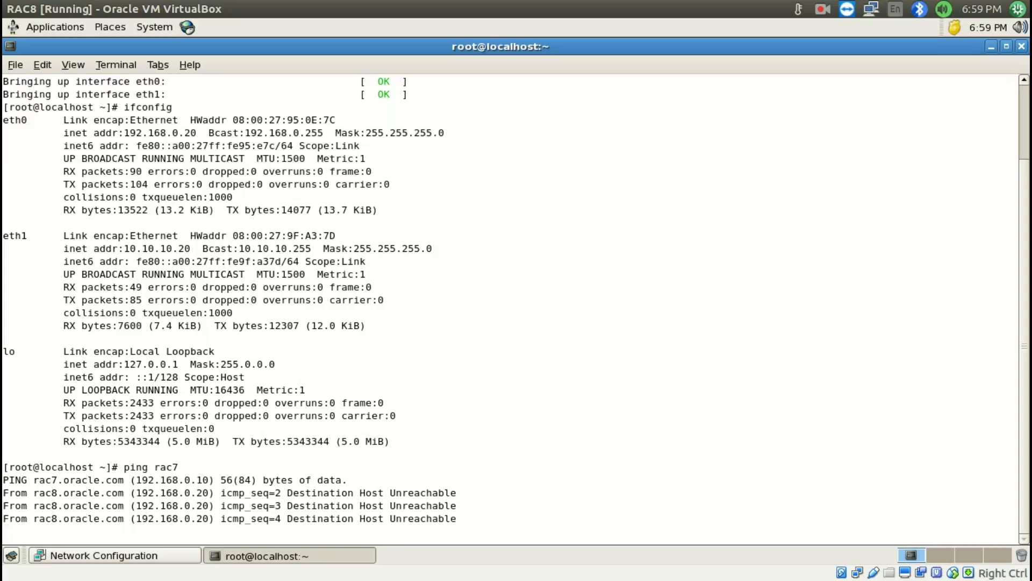
key("ctrl+c")
type("ping")
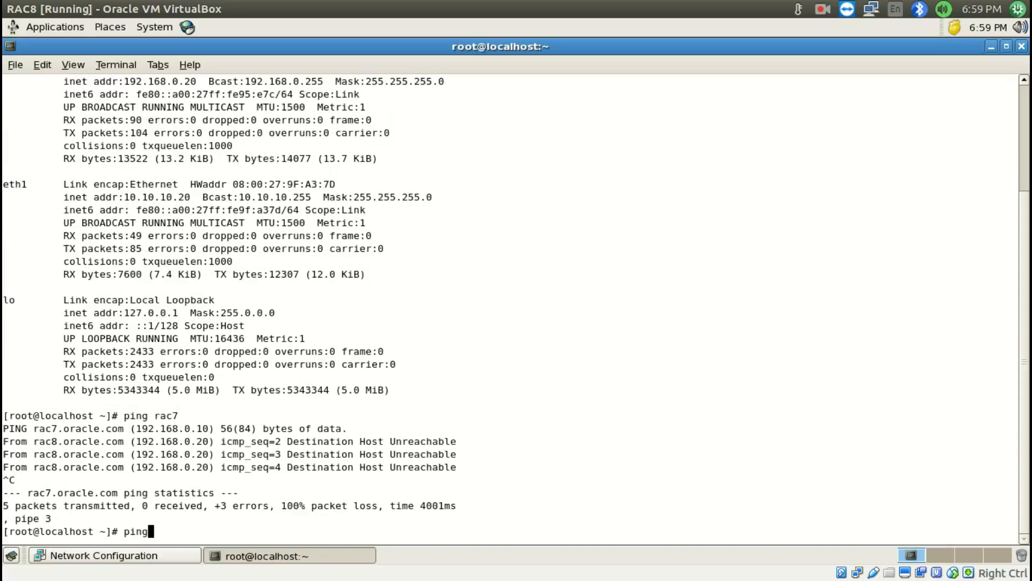
type(" rac7-priv")
key("Return")
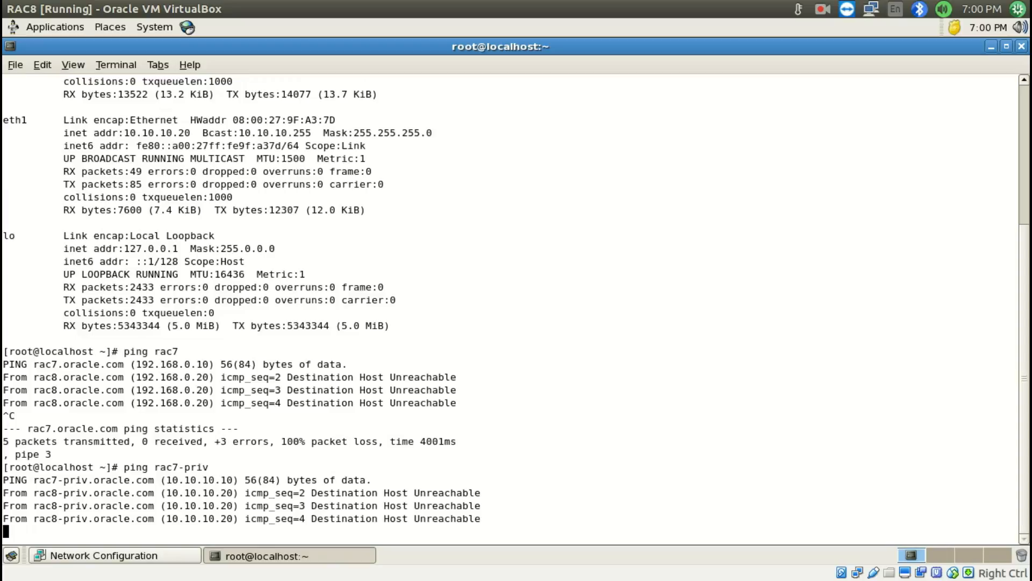
key("ctrl+c")
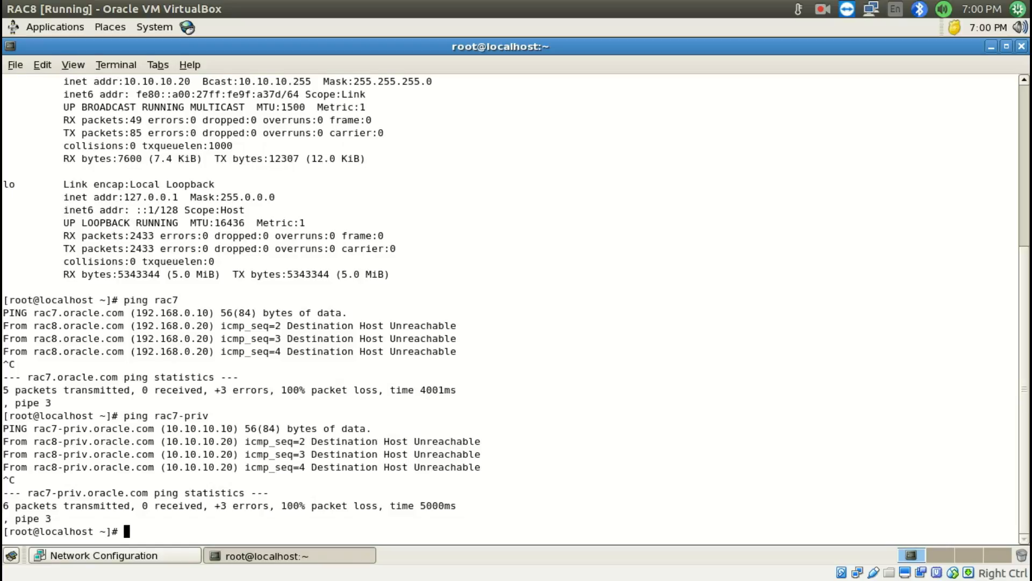
Switch to the RAC7 virtual machine and open a terminal on its desktop
key("super+s")
double_click(612, 225)
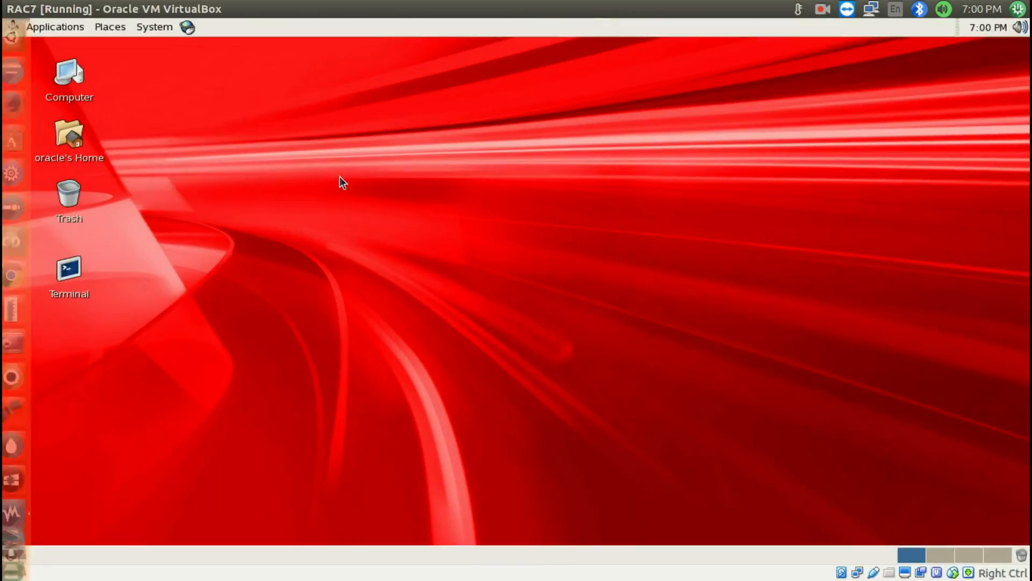
double_click(69, 277)
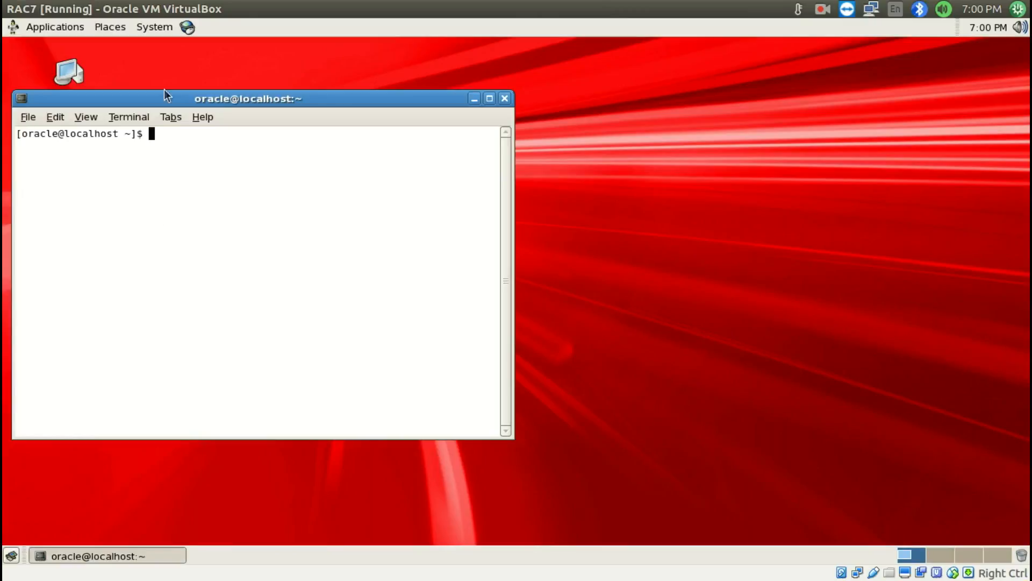
Launch the Network administration tool on RAC7, authenticating with the root password
left_click(160, 26)
mouse_move(168, 72)
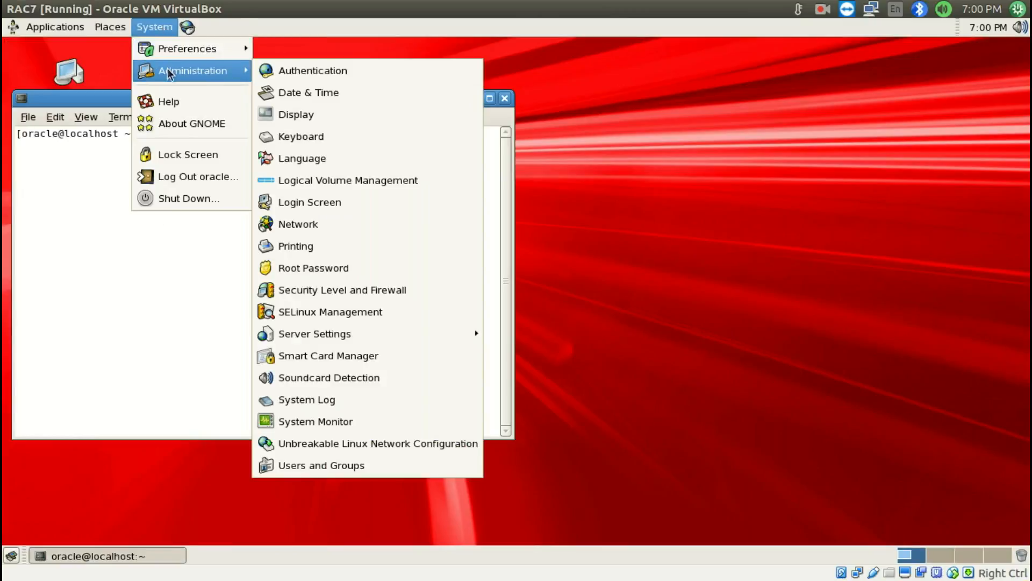
left_click(324, 223)
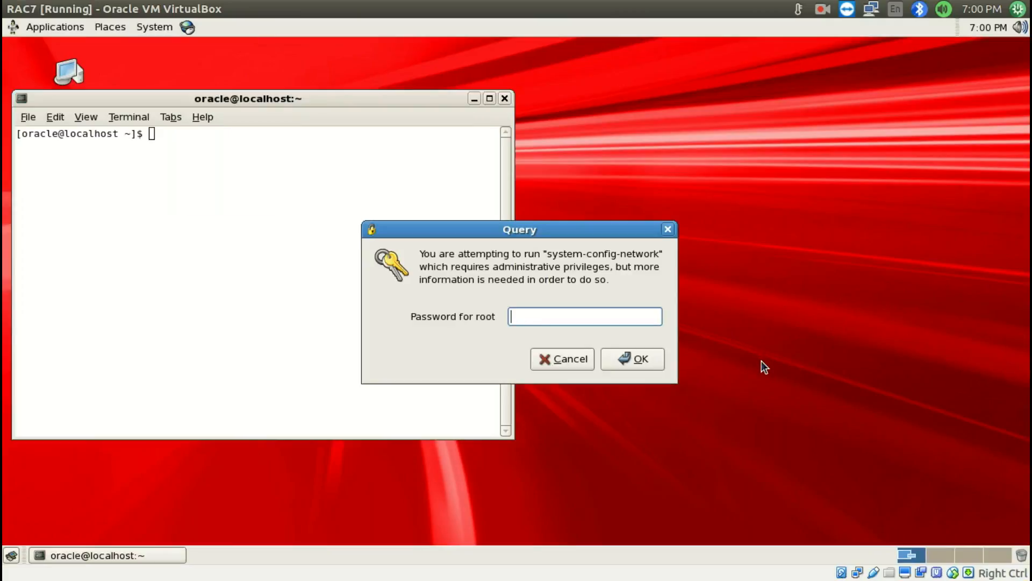
key("Return")
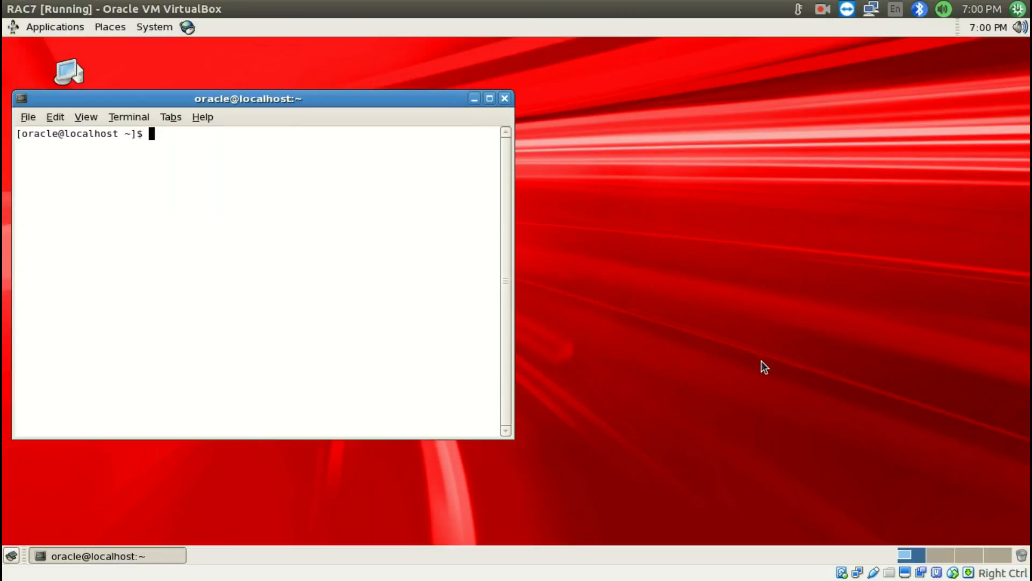
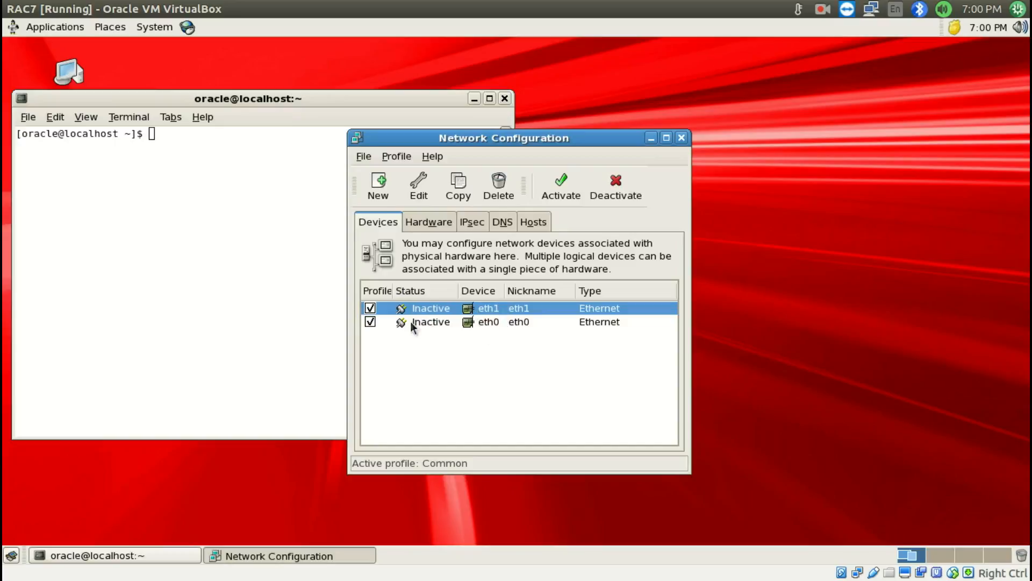
Activate the eth1 and eth0 network devices on RAC7
left_click(427, 325)
left_click(428, 309)
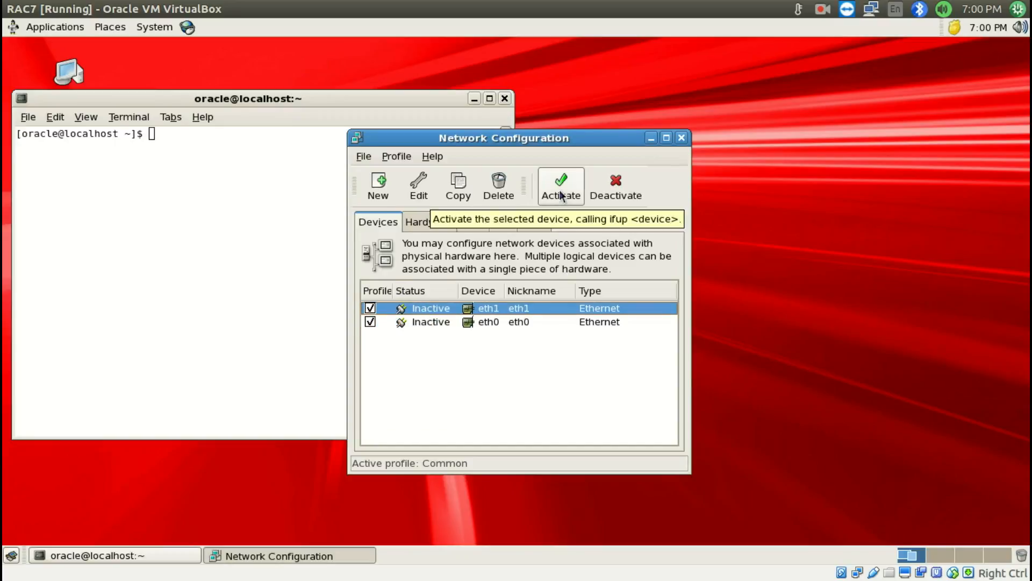
left_click(559, 189)
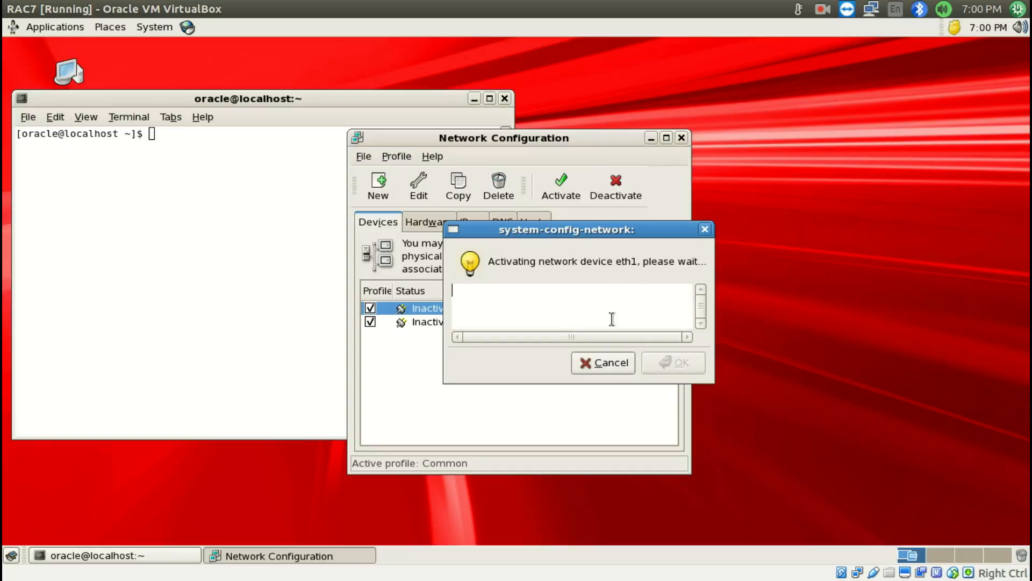
left_click(545, 322)
left_click(561, 188)
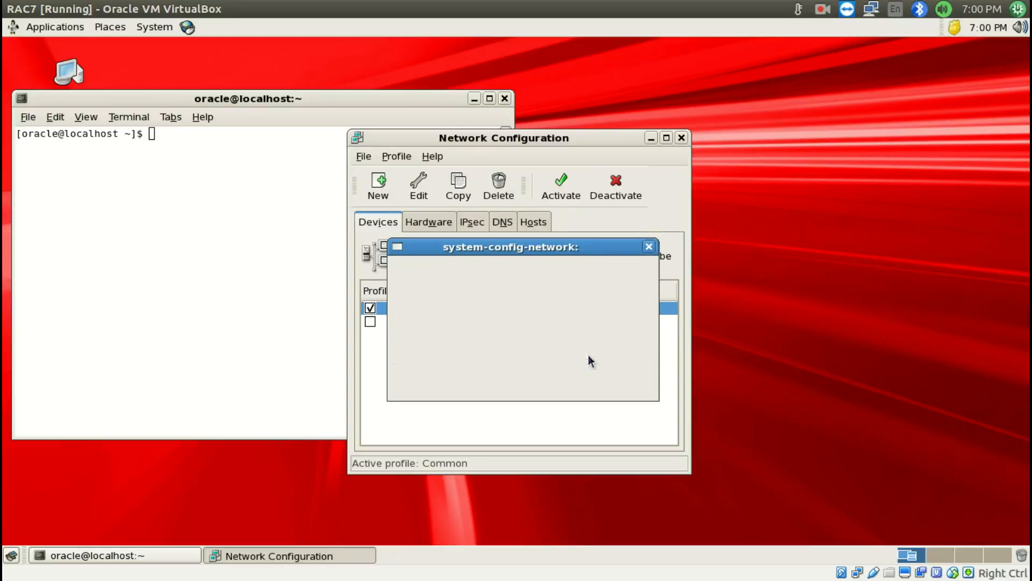
Switch to RAC8 and ping rac7-priv again, stopping after a couple of packets
mouse_move(1031, 580)
double_click(753, 428)
key("Up")
key("Return")
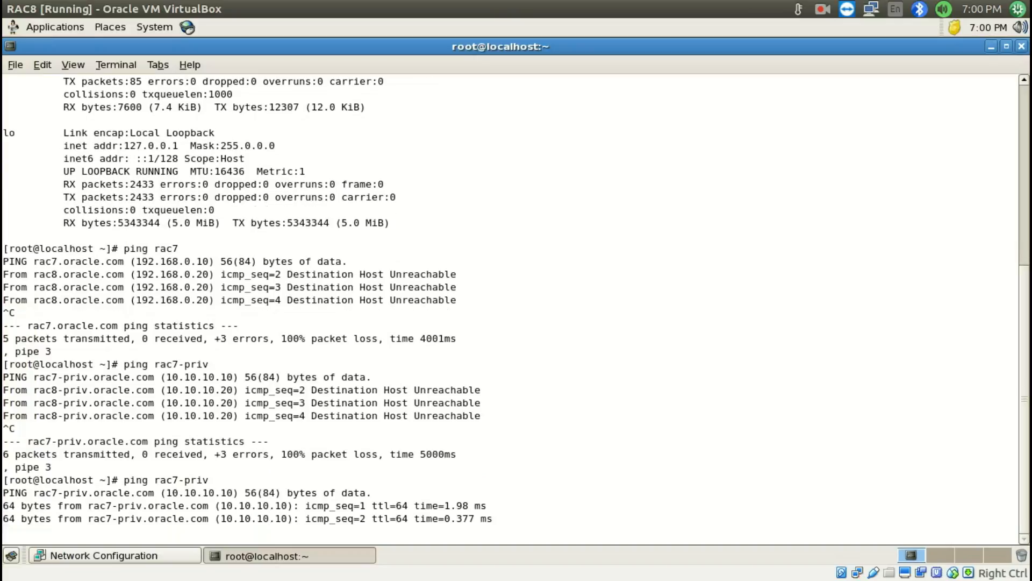
key("ctrl+c")
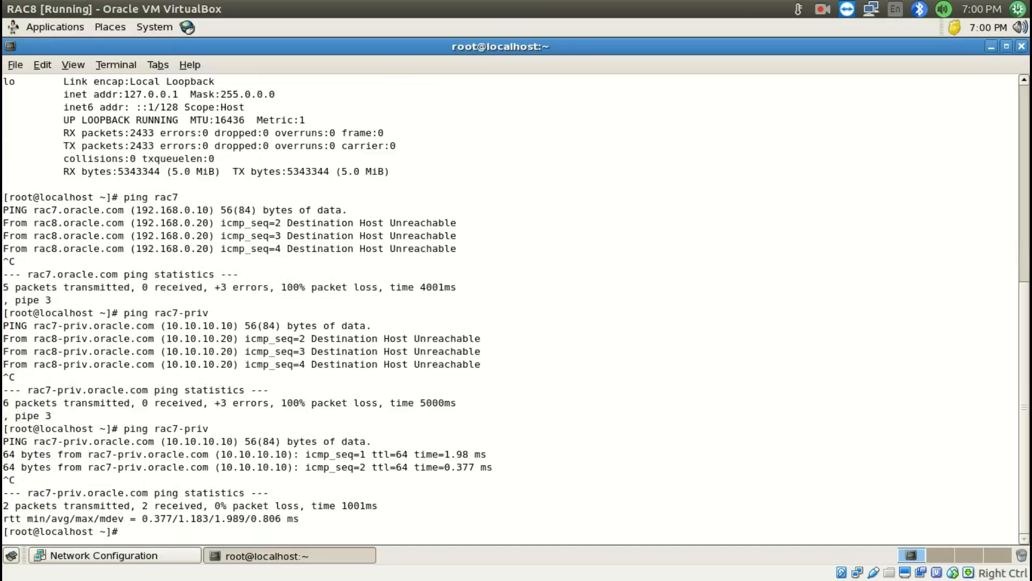
Return to RAC7 and ping rac8-priv from its terminal, stopping after a couple of packets
key("super+s")
double_click(598, 150)
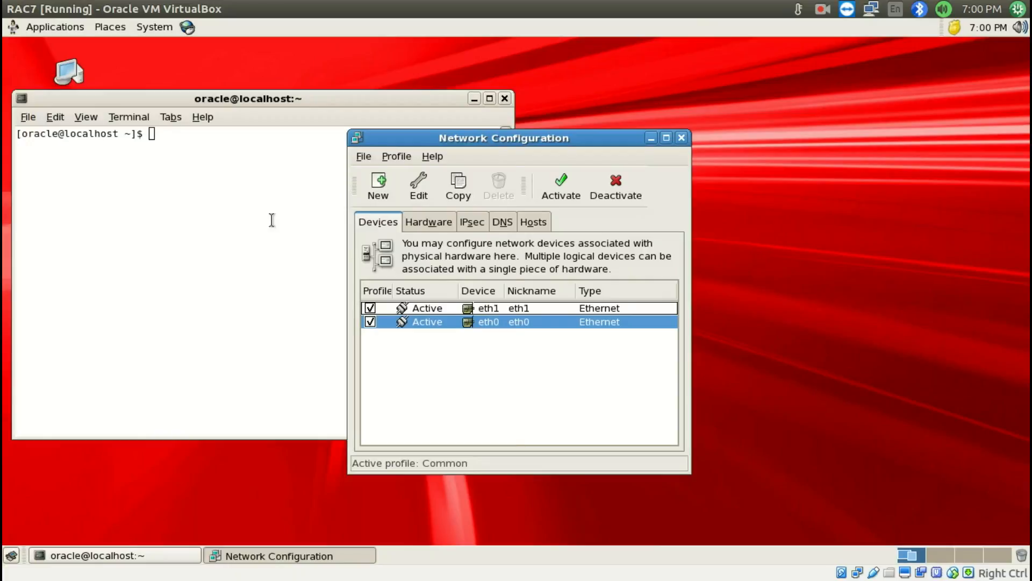
left_click(271, 220)
type("ping")
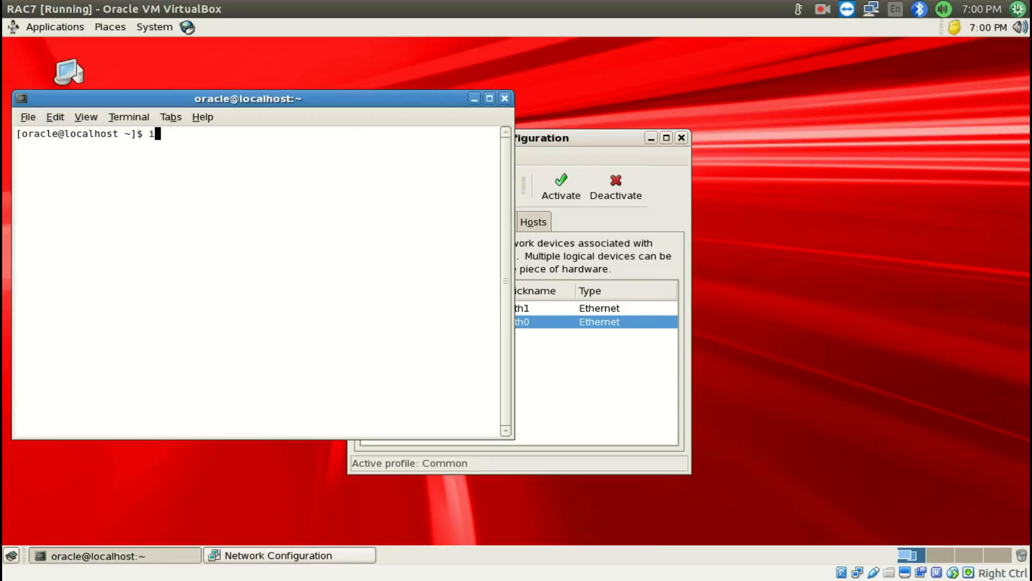
type(" rac")
type("8-")
type("pi")
type("iv")
key("Return")
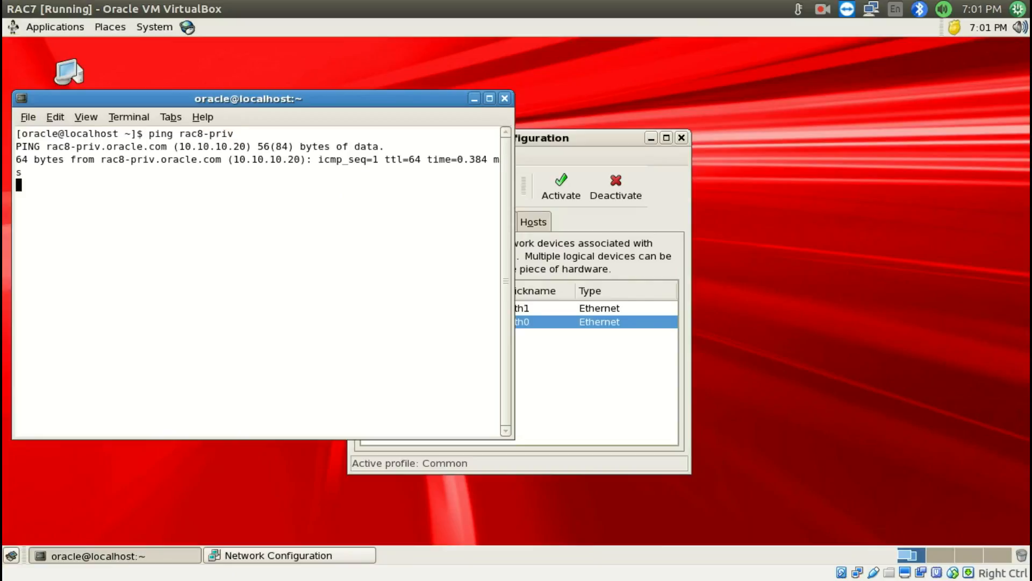
key("ctrl+c")
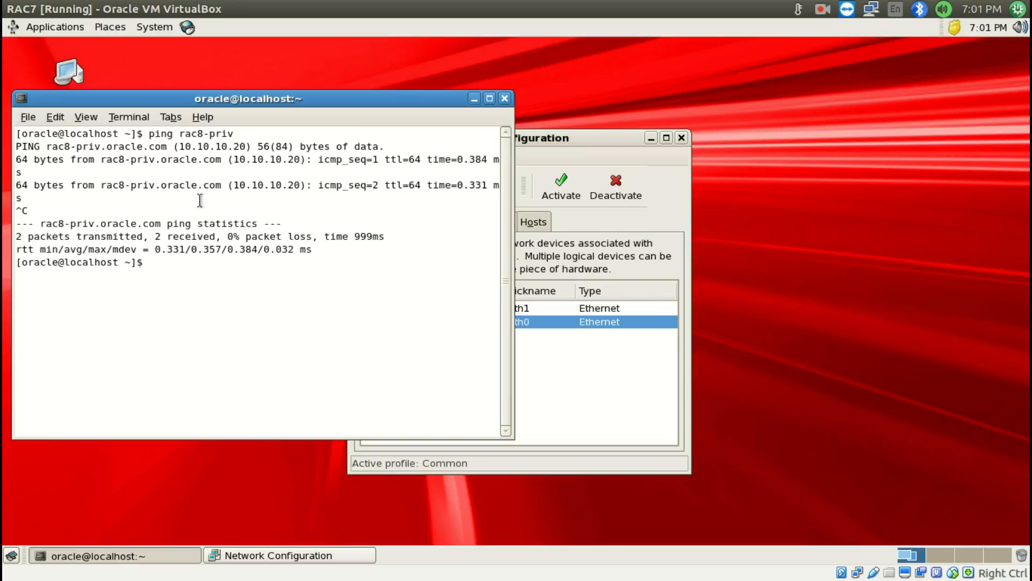
Close the Network Configuration window on RAC7, then maximize the terminal and clear its output
left_click(682, 138)
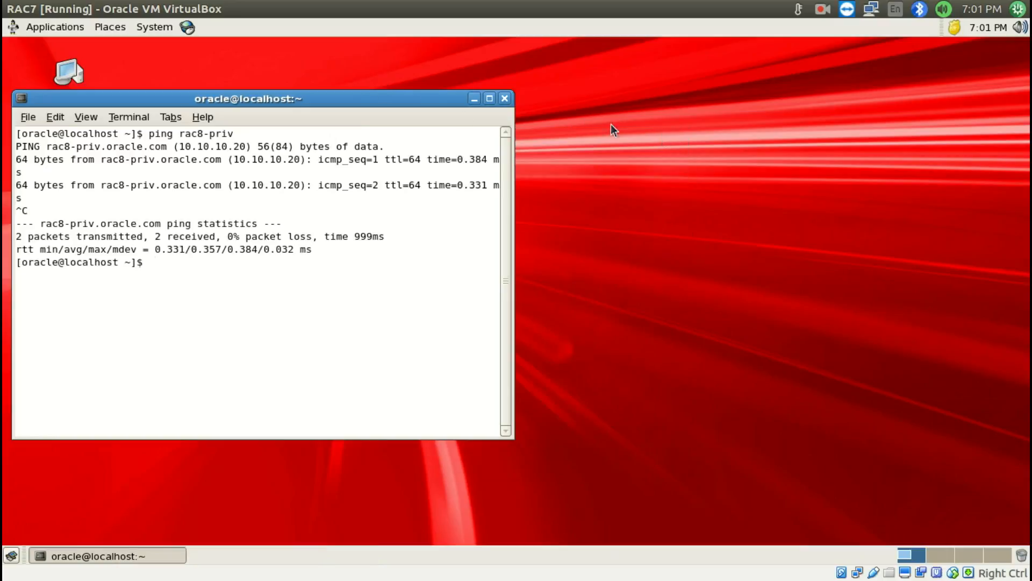
left_click(490, 98)
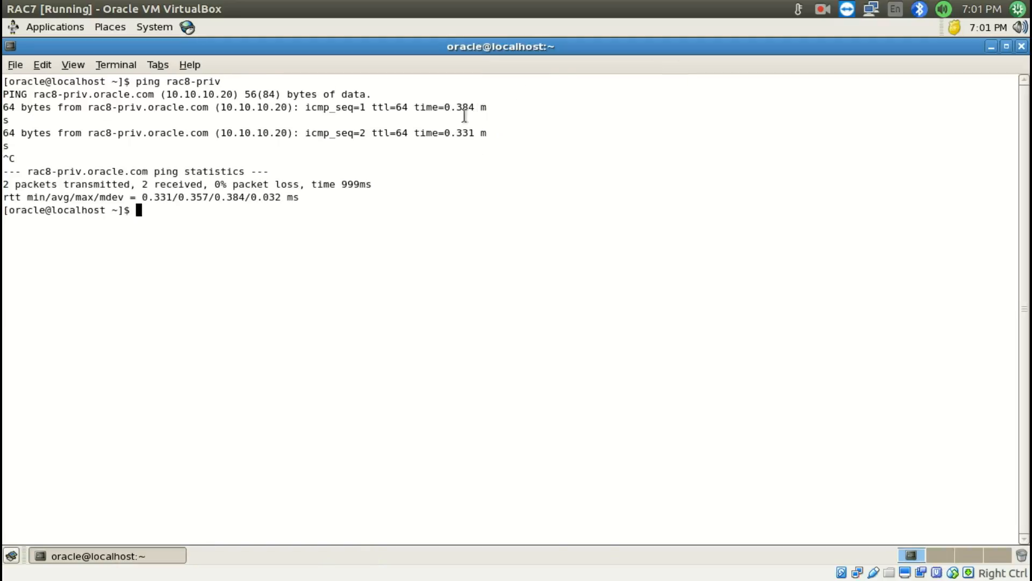
type("clear")
key("Return")
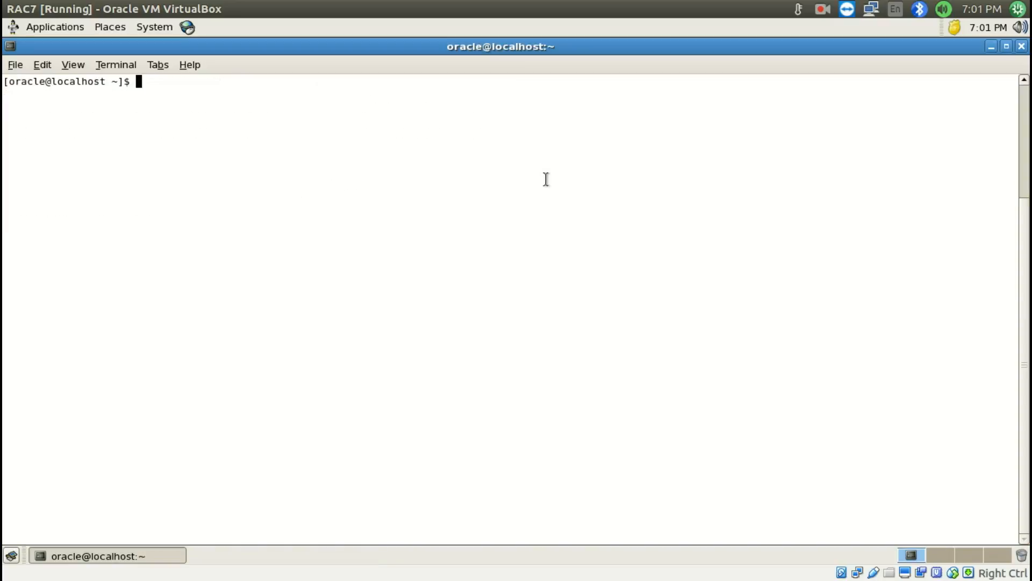
Take the mkdir ~/.ssh command from the Setup SSH section of Install RAC.odt and run it in RAC7's terminal
key("super+s")
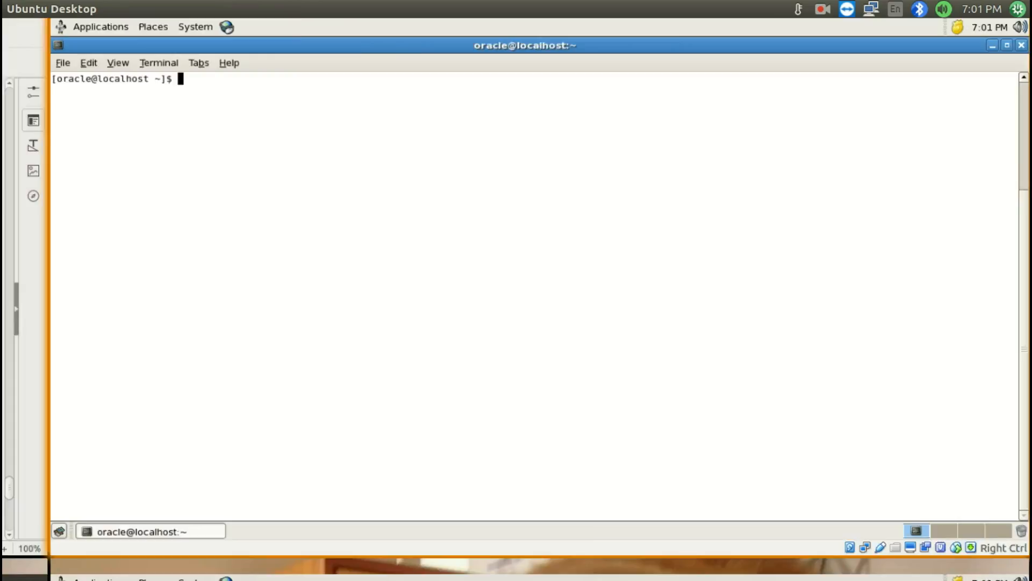
double_click(263, 270)
scroll(265, 298, "up", 15)
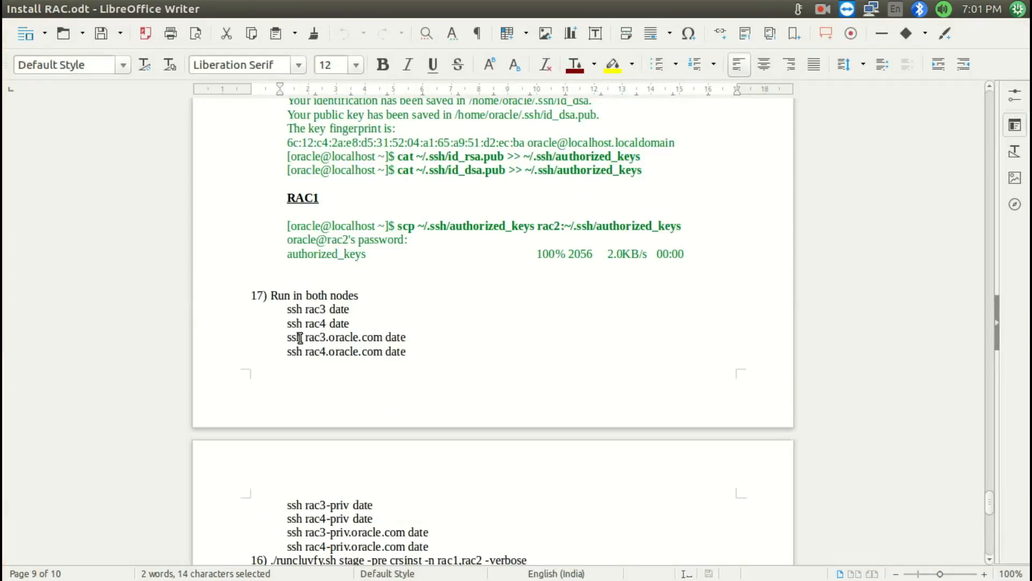
scroll(301, 338, "up", 10)
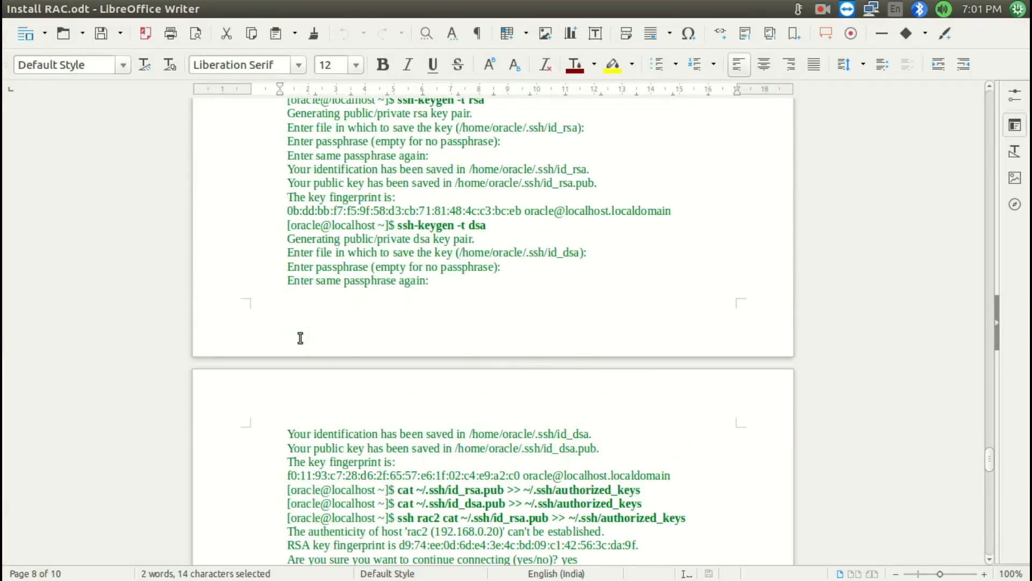
left_click_drag(398, 304, 467, 302)
key("super+s")
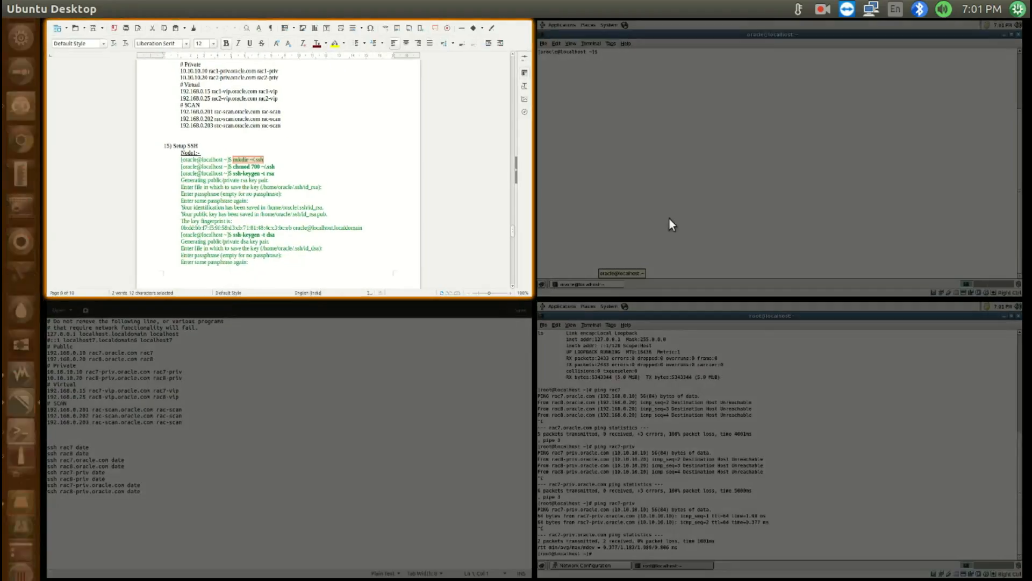
left_click(680, 190)
middle_click(225, 169)
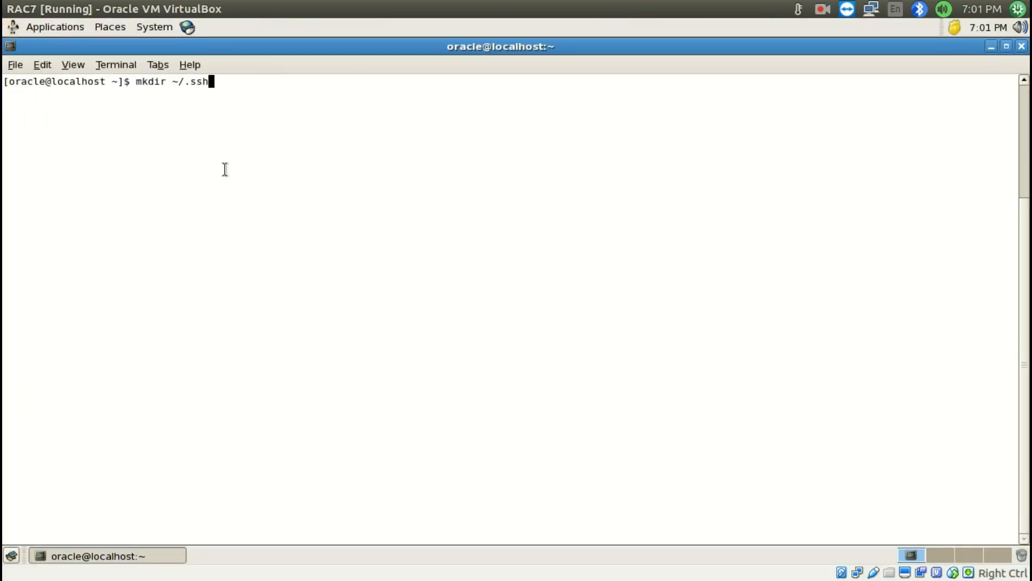
key("Return")
On RAC8, clear the terminal, change from root to the oracle user with su, and create the ~/.ssh directory
key("super+s")
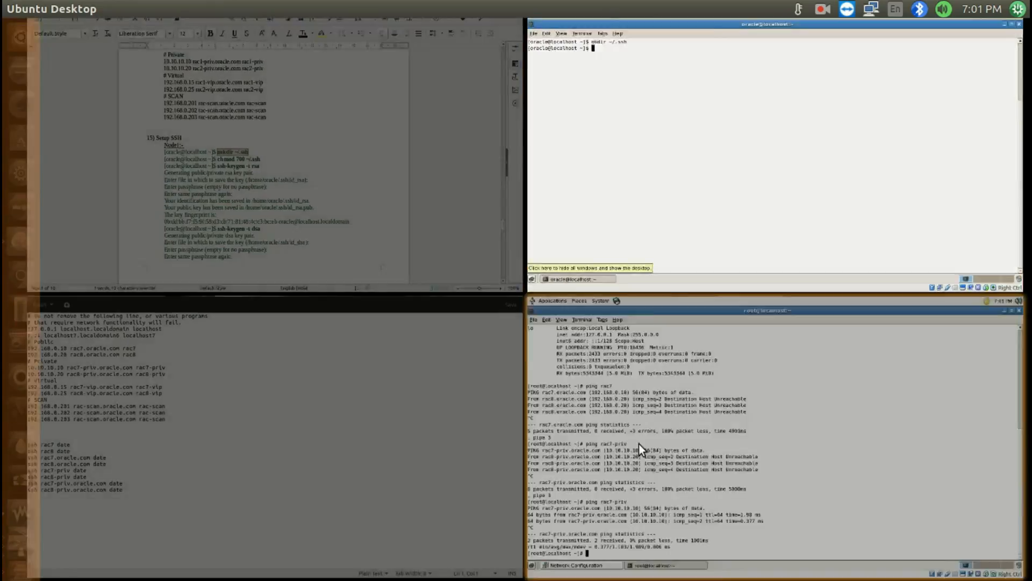
left_click(639, 443)
type("clear")
key("Return")
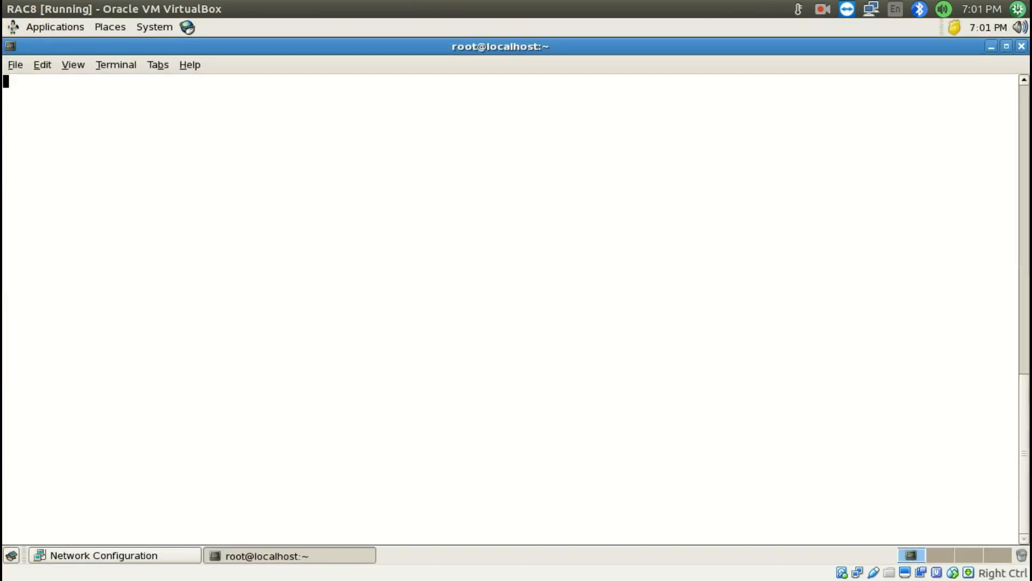
type("mkdir ~/.ss")
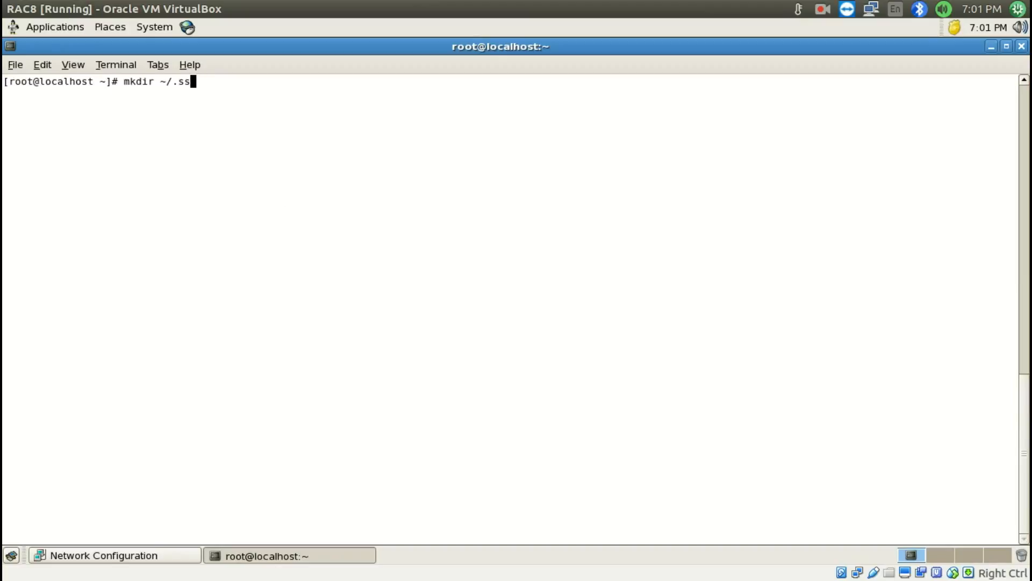
key("BackSpace")
key("BackSpace")
key("BackSpace")
key("BackSpace")
key("BackSpace")
key("BackSpace")
key("BackSpace")
key("BackSpace")
key("BackSpace")
key("BackSpace")
key("BackSpace")
type("su")
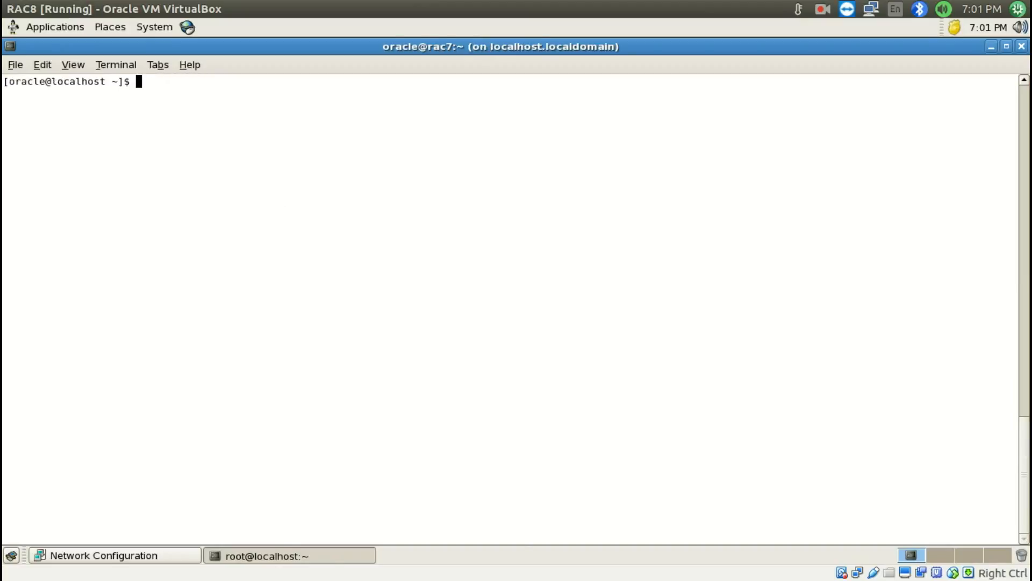
type("mkdir ~/.ssh")
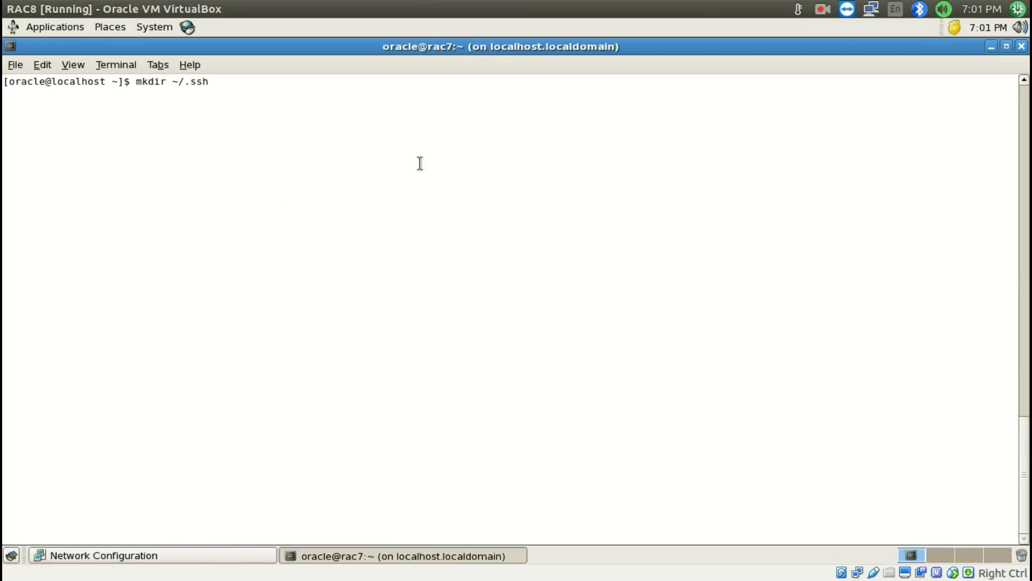
key("Return")
Take the chmod 700 ~/.ssh command from Install RAC.odt and run it in RAC7's terminal
key("super+s")
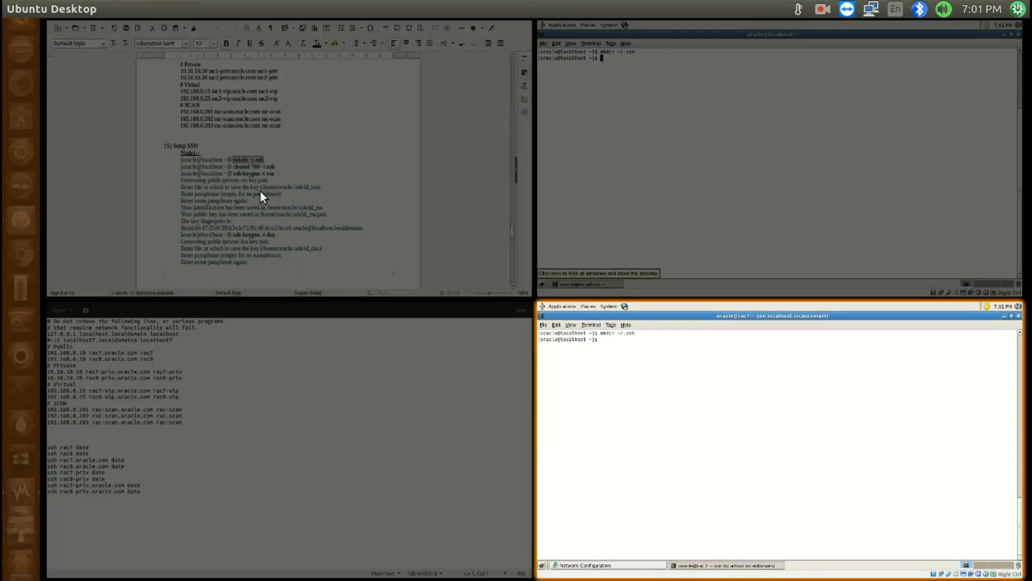
left_click(260, 191)
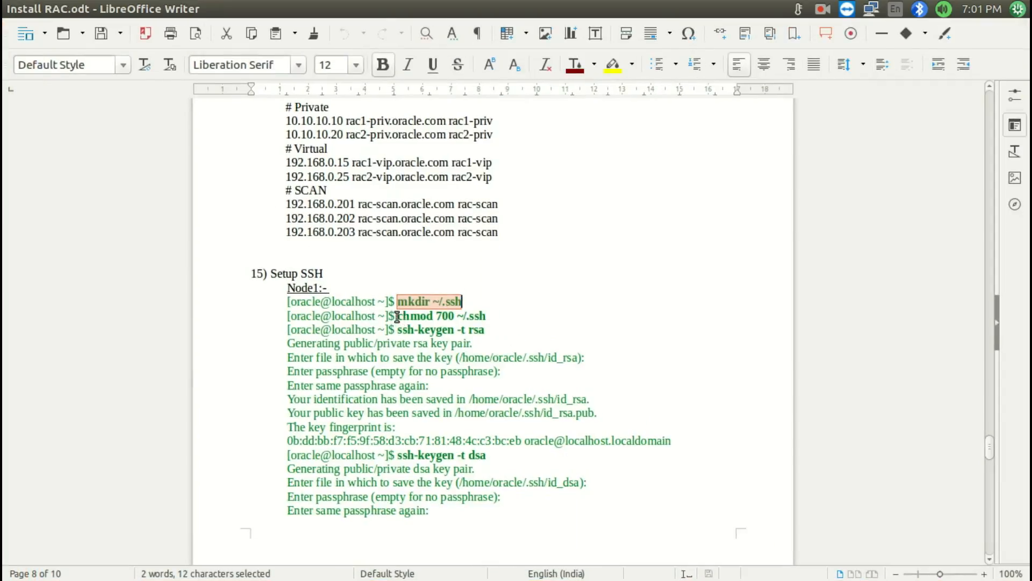
left_click_drag(400, 318, 503, 323)
key("super+c")
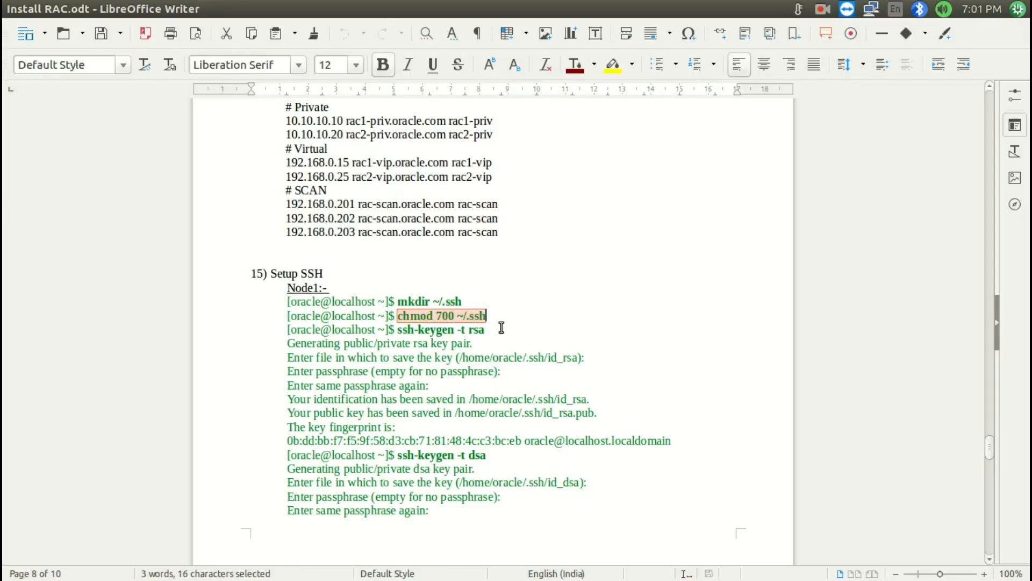
key("super+s")
left_click(833, 75)
middle_click(695, 214)
key("Return")
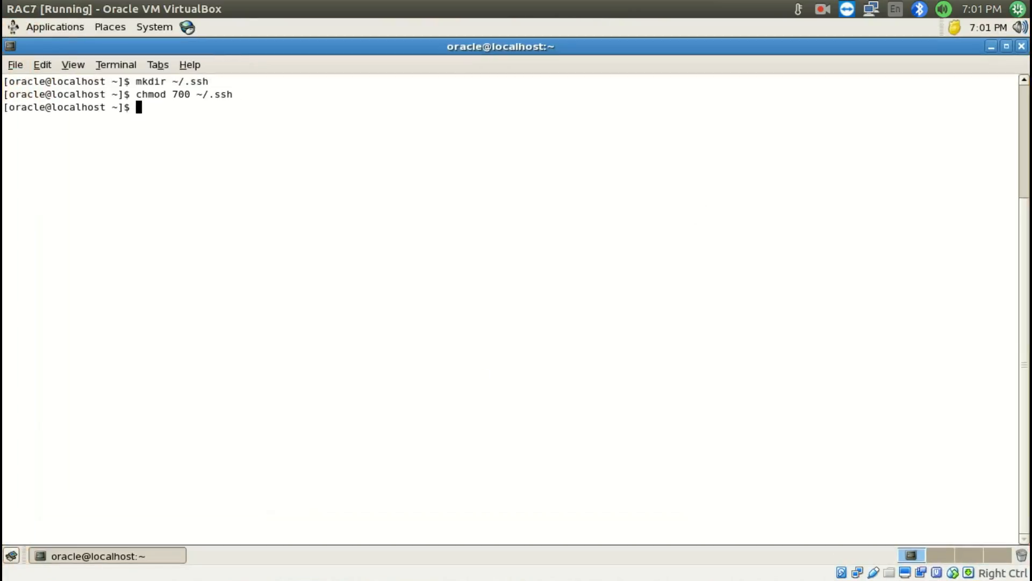
Run ssh-keygen -t rsa from Install RAC.odt on RAC7, accepting the default key file and an empty passphrase
key("super+s")
left_click(303, 264)
left_click_drag(397, 330, 485, 329)
key("super+c")
key("super+s")
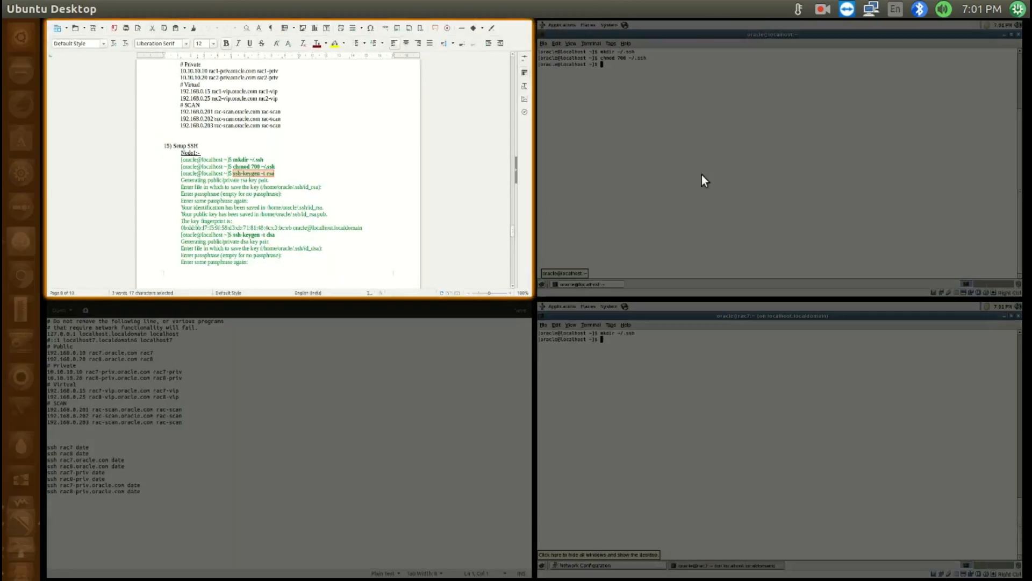
left_click(701, 175)
middle_click(705, 173)
key("Return")
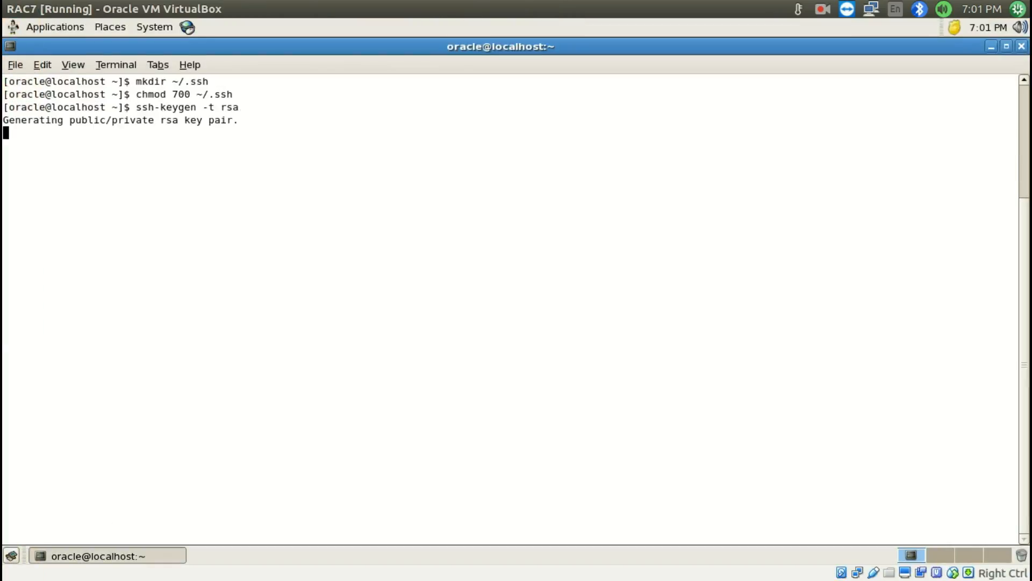
key("Return")
key("Return")
key("Return")
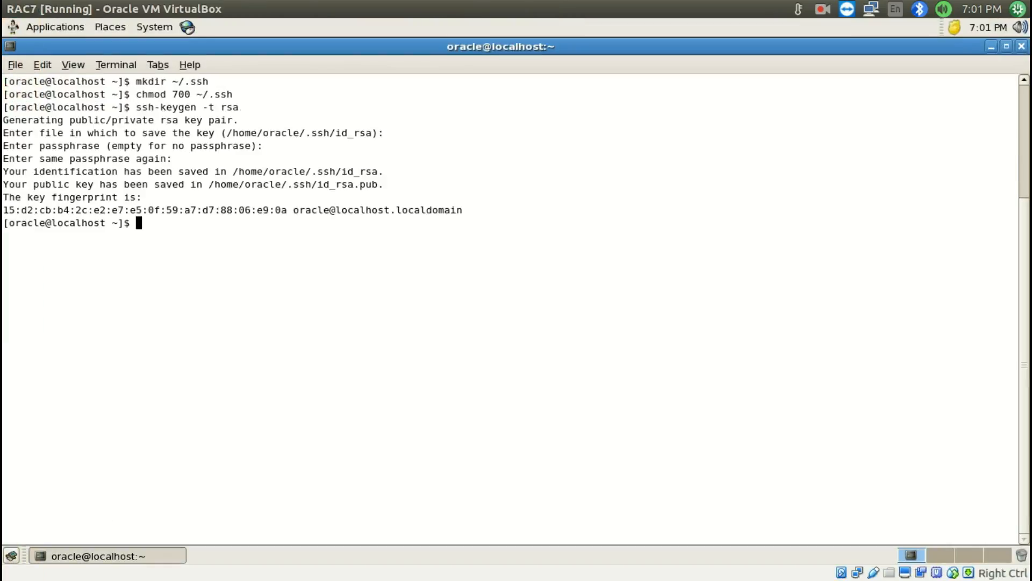
Copy chmod 700 ~/.ssh from RAC7's terminal and run it in RAC8's terminal
left_click_drag(137, 94, 232, 94)
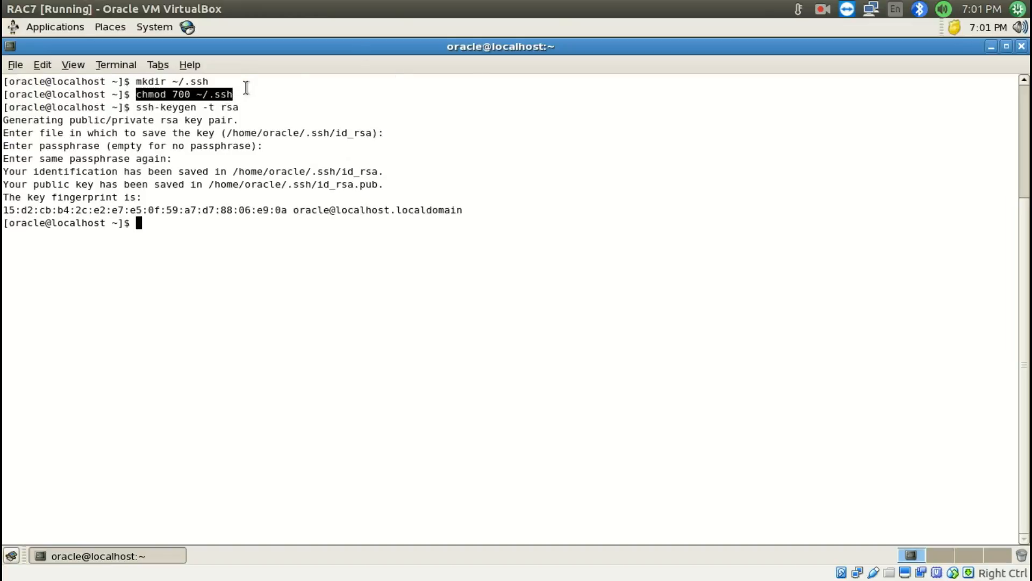
mouse_move(0, 579)
left_click(570, 181)
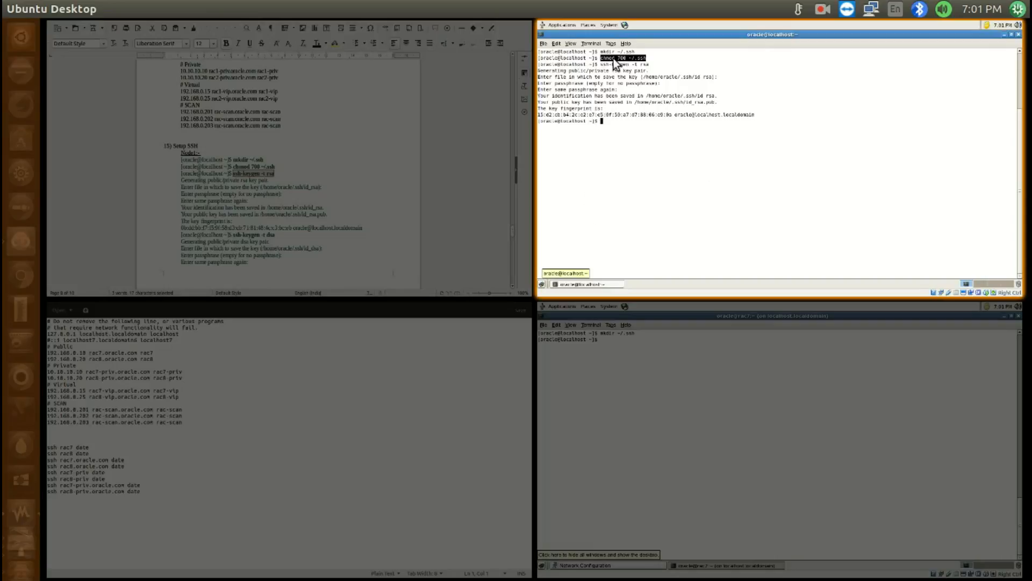
left_click(608, 74)
right_click(192, 100)
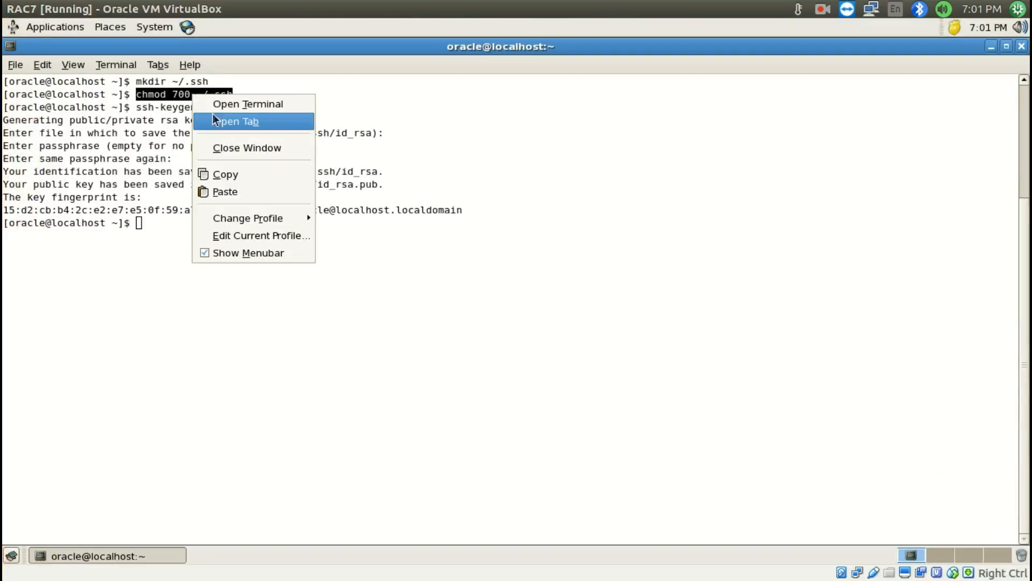
left_click(216, 170)
mouse_move(1, 580)
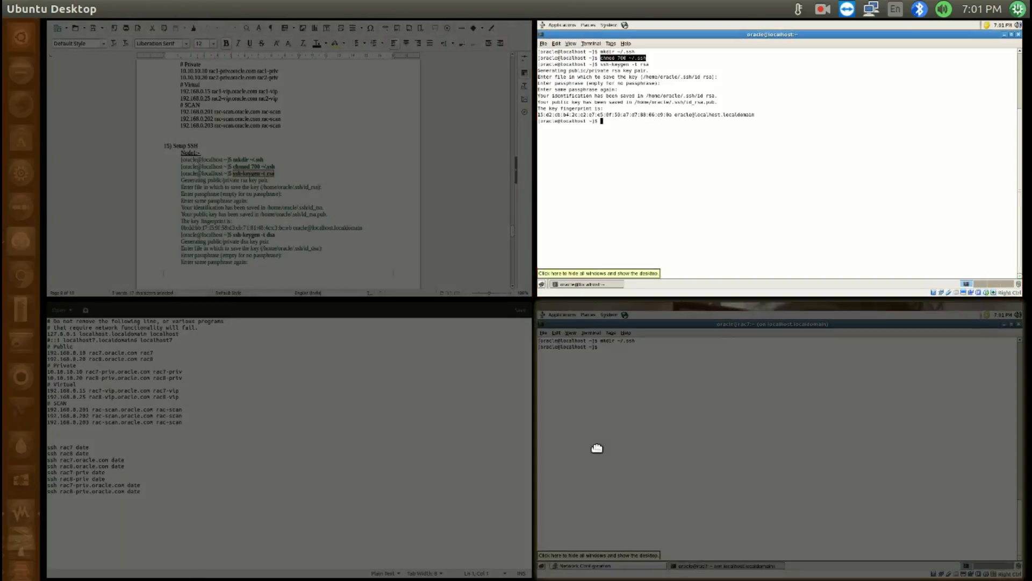
left_click(597, 449)
key("ctrl+shift+v")
key("Return")
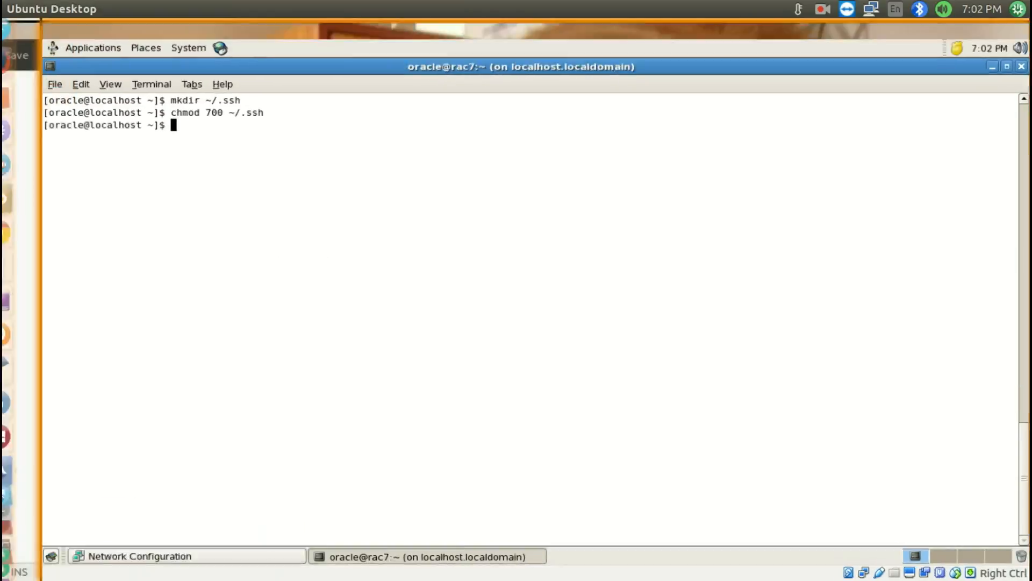
Run ssh-keygen -t rsa from Install RAC.odt on RAC8, accepting the default key file and an empty passphrase
left_click(255, 301)
key("ctrl+c")
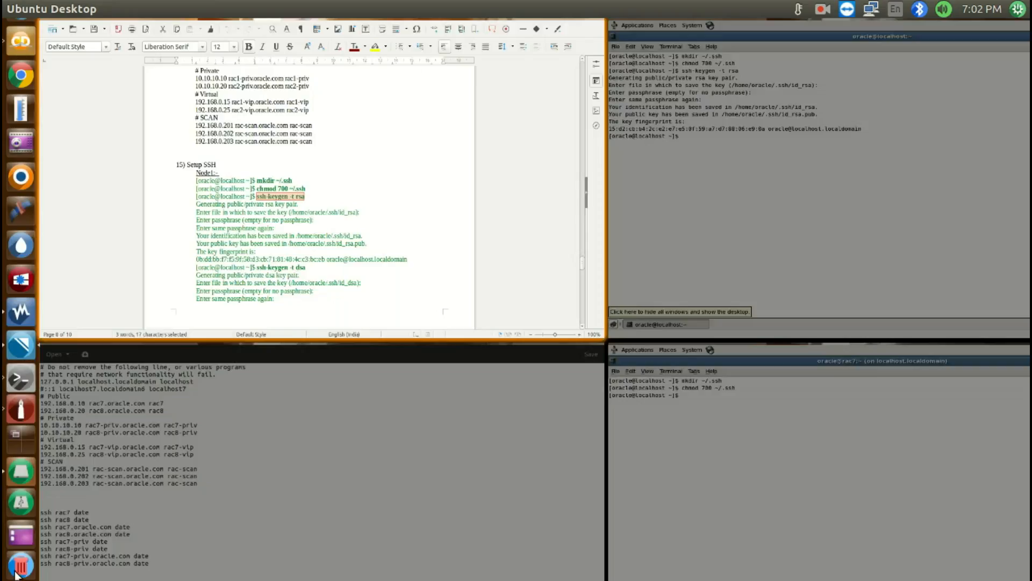
left_click(673, 462)
key("ctrl+shift+v")
key("Return")
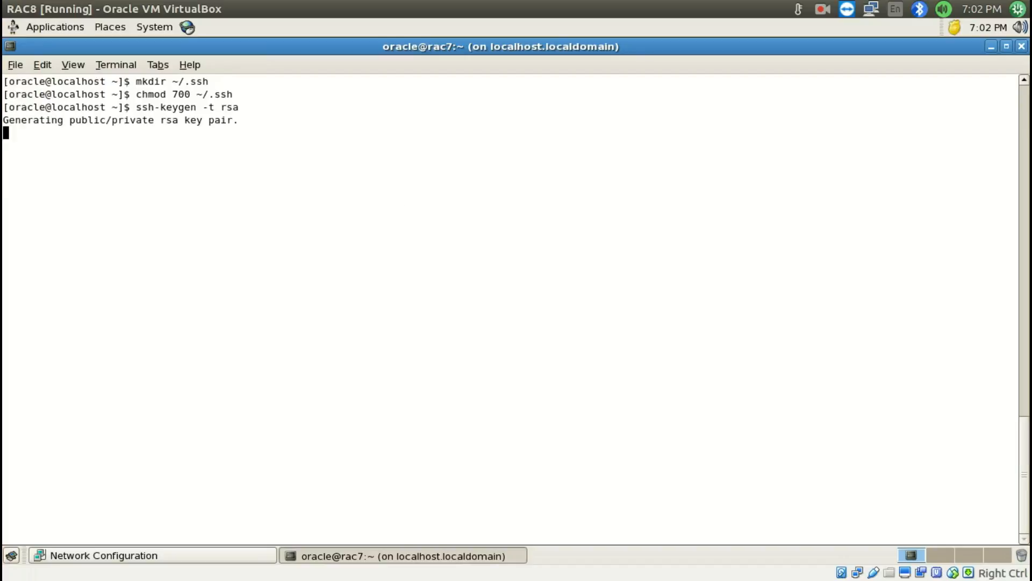
key("Return")
key("Return")
key("Return")
Run ssh-keygen -t dsa from Install RAC.odt on RAC7 with the default key file and an empty passphrase
mouse_move(1, 580)
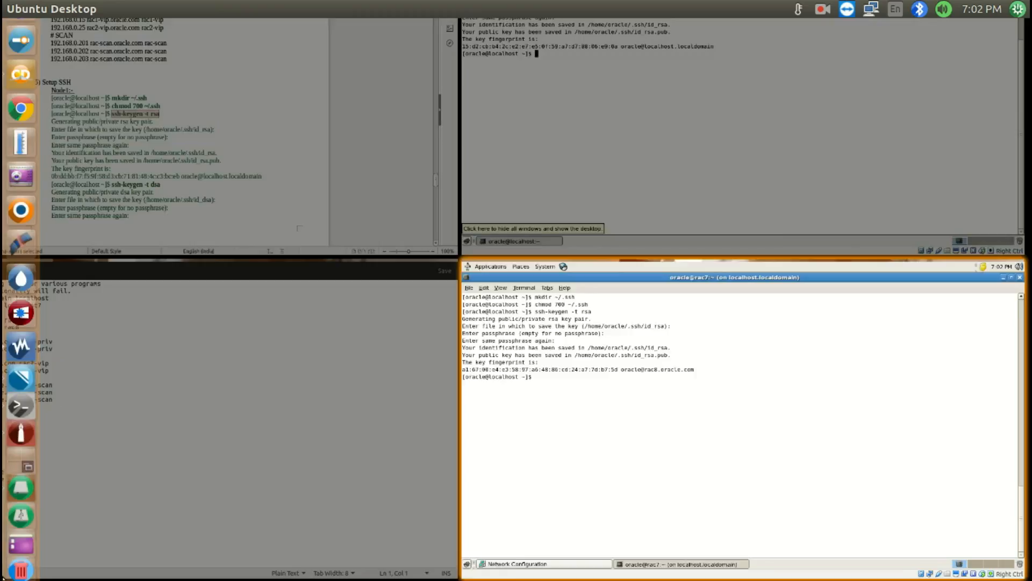
left_click(295, 246)
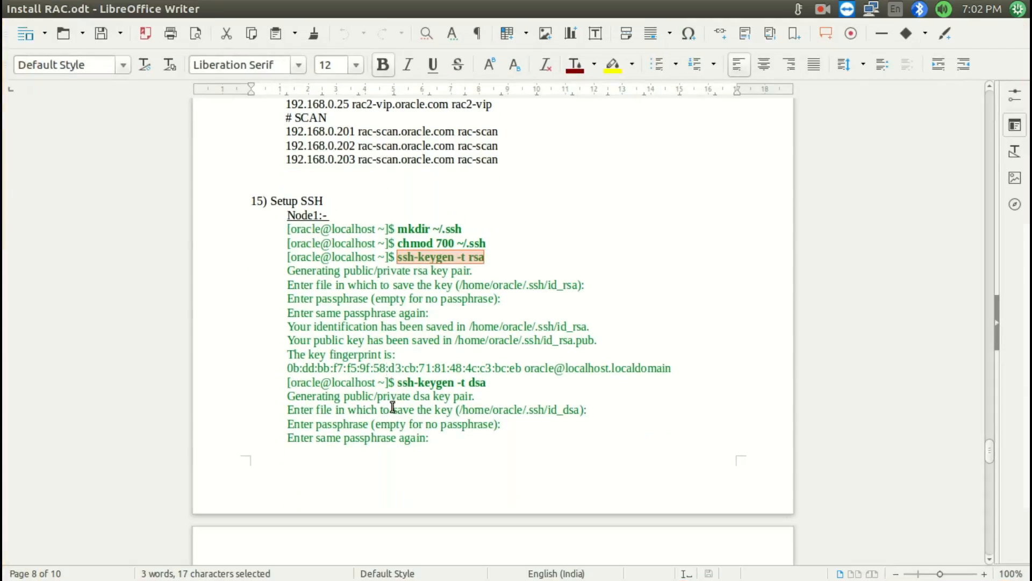
left_click_drag(395, 383, 485, 382)
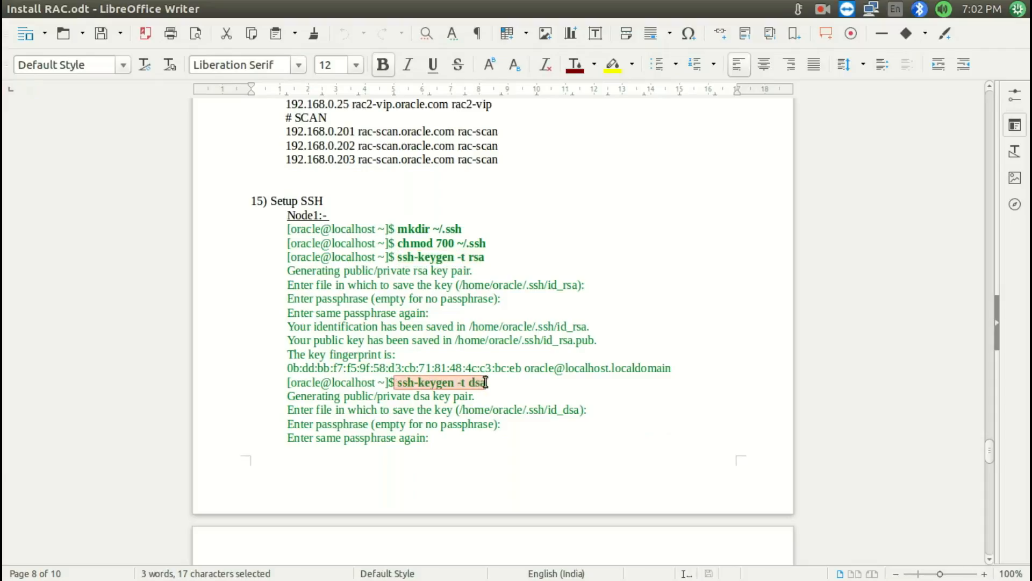
key("ctrl+c")
mouse_move(1, 580)
left_click(852, 161)
key("ctrl+shift+v")
key("Return")
key("Return")
key("Return")
key("Return")
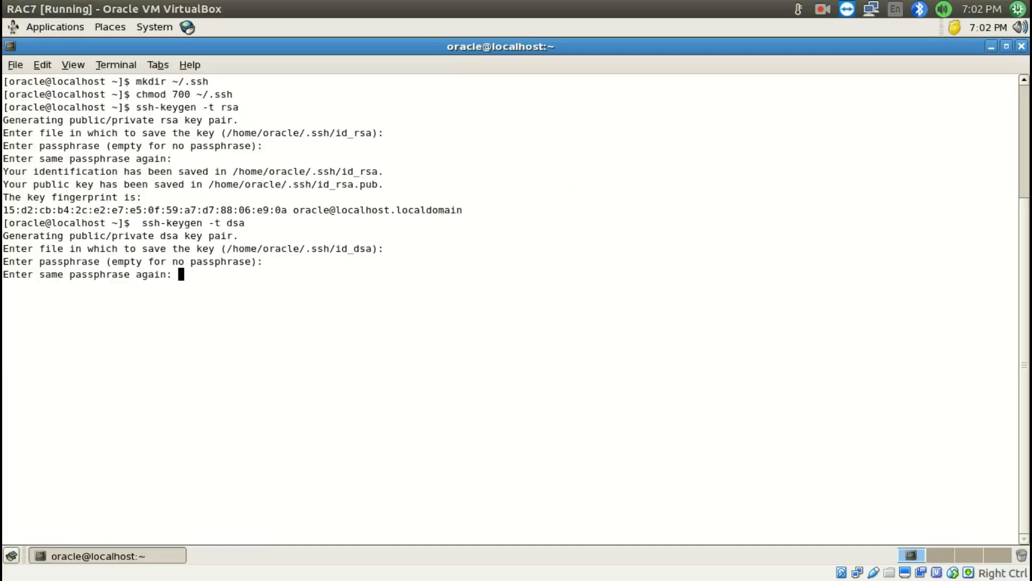
Generate the DSA key pair on RAC8 with ssh-keygen -t dsa, keeping the default file and an empty passphrase
mouse_move(1, 579)
left_click(776, 517)
key("ctrl+shift+v")
key("Return")
key("Return")
key("Return")
key("Return")
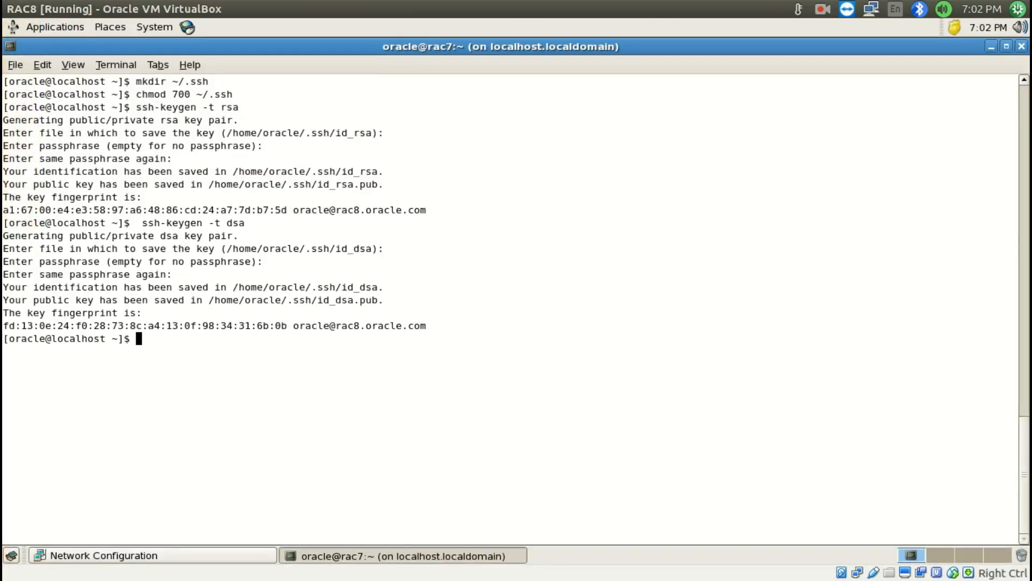
Run cat ~/.ssh/id_rsa.pub >> ~/.ssh/authorized_keys from Install RAC.odt on both RAC7 and RAC8
mouse_move(1, 580)
left_click(422, 150)
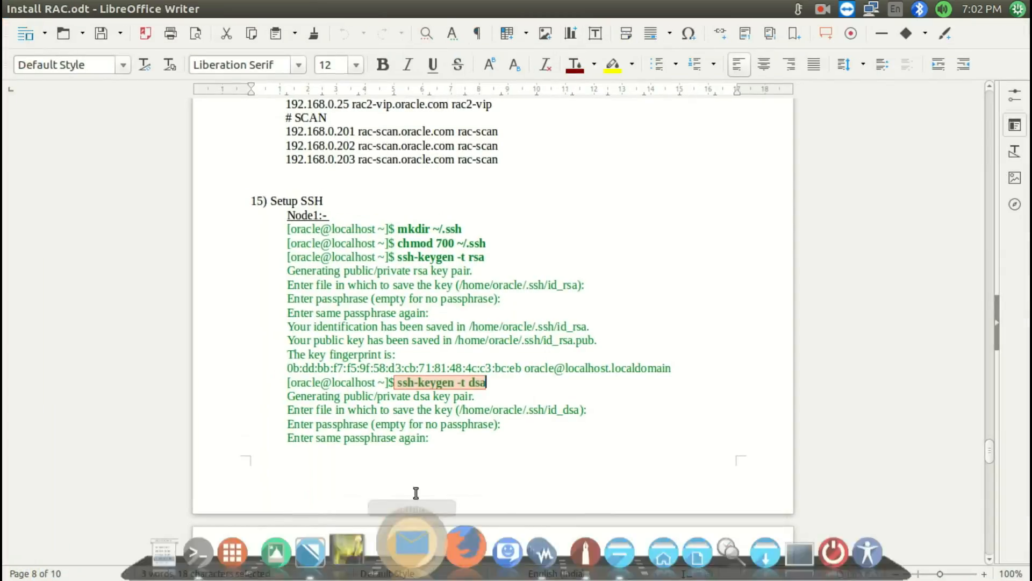
scroll(422, 412, "down", 1)
left_click_drag(396, 417, 655, 419)
mouse_move(1, 580)
left_click(678, 155)
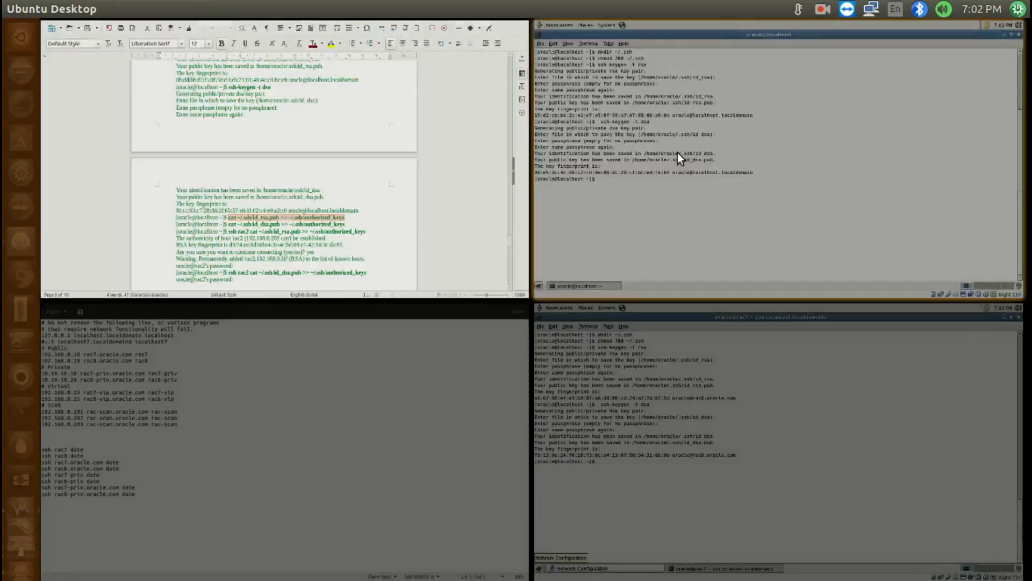
middle_click(552, 174)
key("Return")
left_click(756, 420)
middle_click(547, 385)
key("Return")
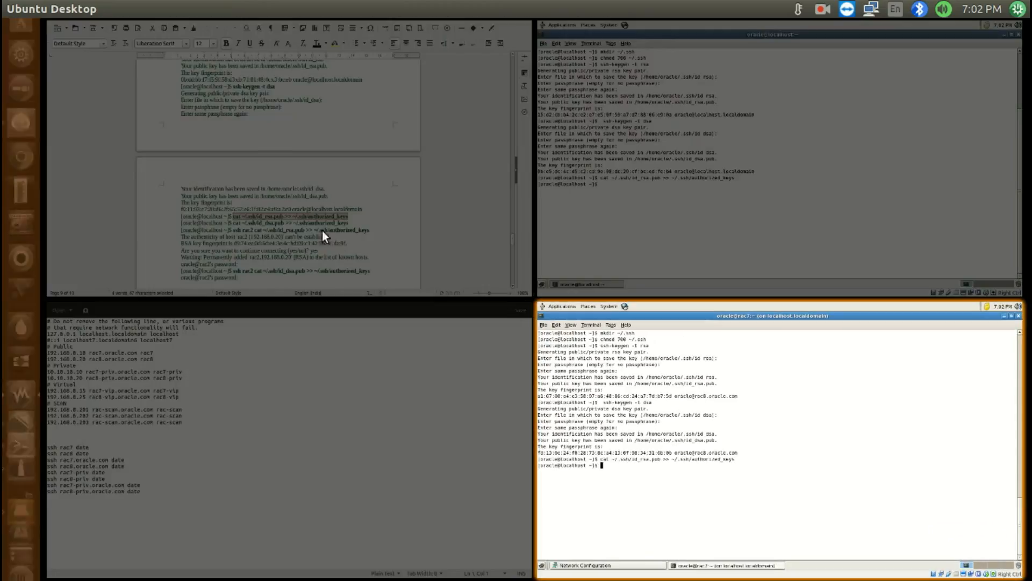
Run cat ~/.ssh/id_dsa.pub >> ~/.ssh/authorized_keys from Install RAC.odt on both RAC7 and RAC8
left_click(460, 98)
left_click_drag(398, 430, 649, 430)
mouse_move(0, 580)
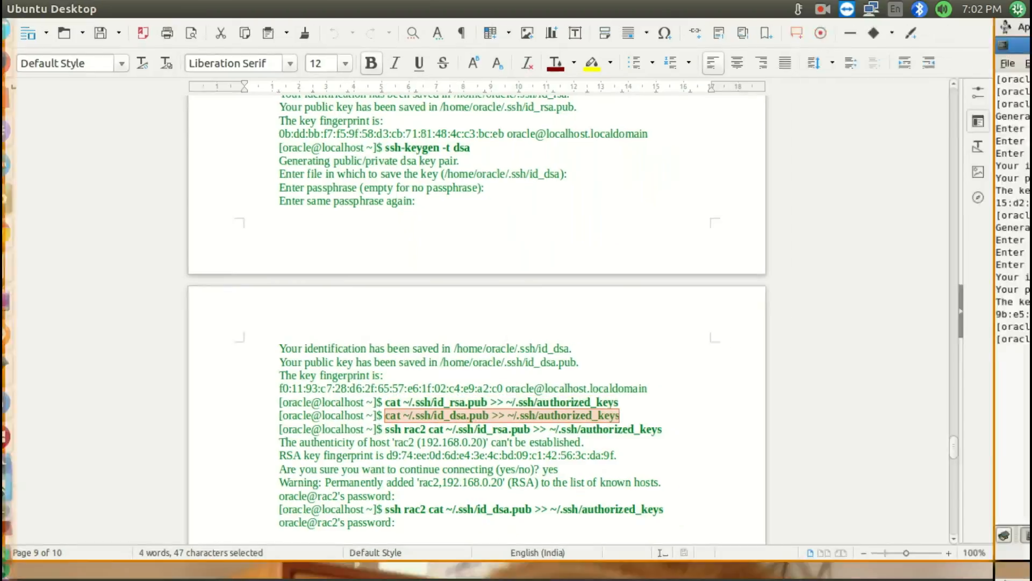
left_click(592, 94)
middle_click(580, 253)
key("Return")
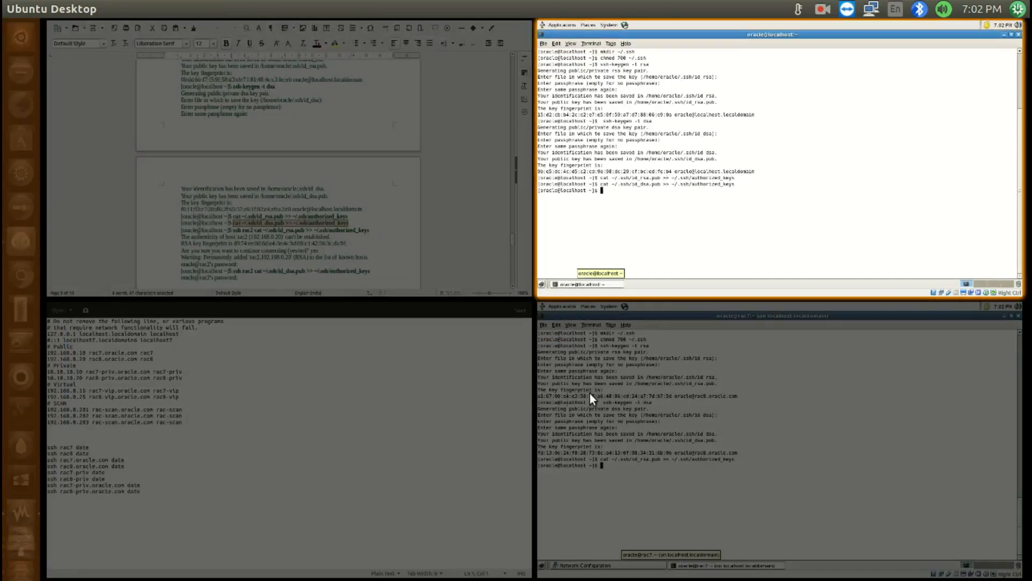
left_click(589, 393)
middle_click(569, 357)
key("Return")
Copy ssh rac2 cat ~/.ssh/id_rsa.pub >> ~/.ssh/authorized_keys from Install RAC.odt to RAC7's command prompt
left_click(307, 243)
scroll(311, 253, "down", 5)
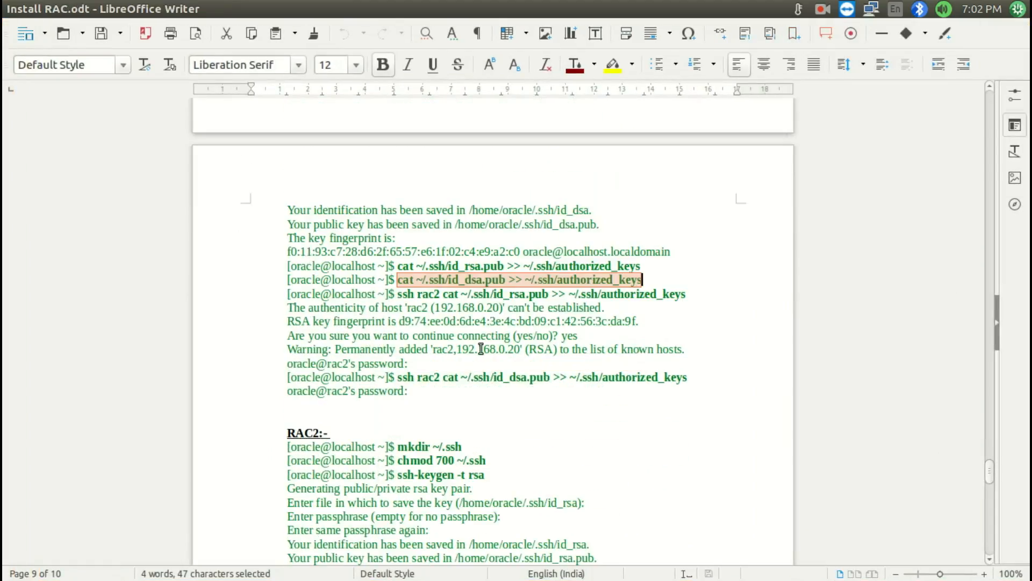
left_click_drag(395, 295, 685, 294)
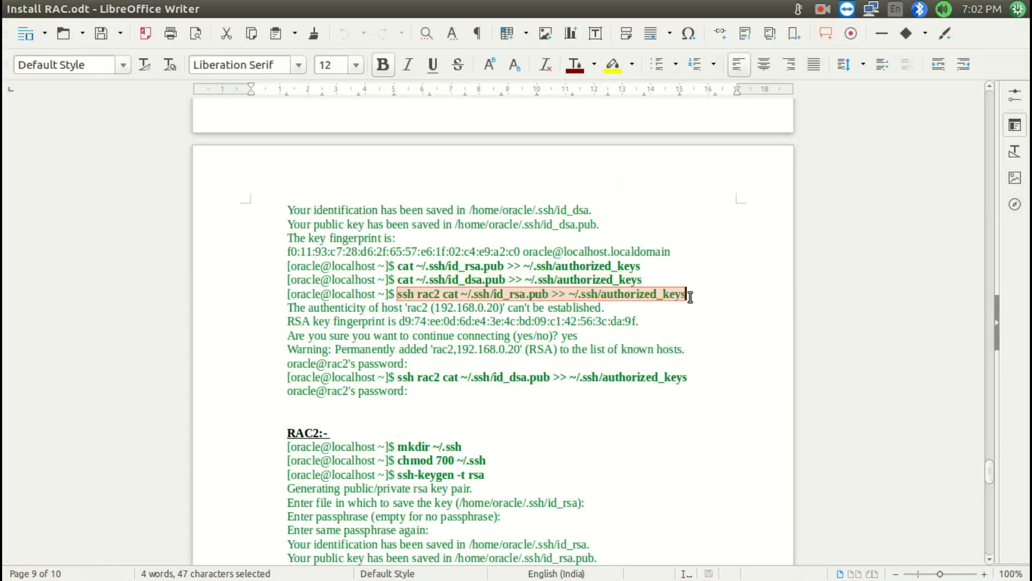
mouse_move(1, 580)
left_click(588, 208)
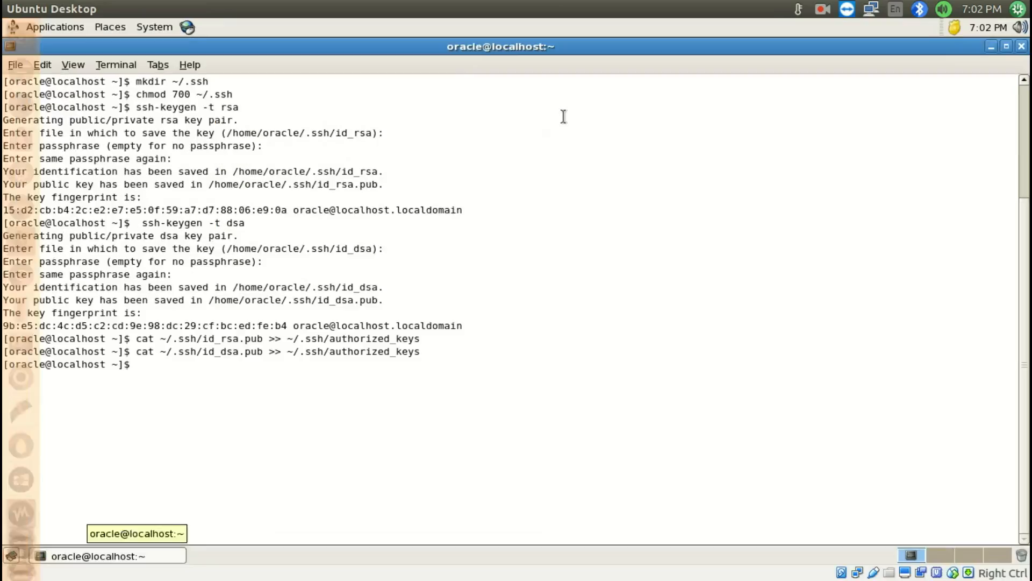
middle_click(549, 169)
Change the host in the pasted command to rac8 and run it, accepting the host with yes and entering the oracle password
key("Left")
key("Left")
key("Left")
key("Left")
key("Left")
key("Left")
key("Left")
key("Left")
key("Left")
key("Left")
key("Left")
key("Left")
key("Left")
key("Left")
key("Left")
key("Left")
key("Left")
key("Left")
key("Left")
key("Left")
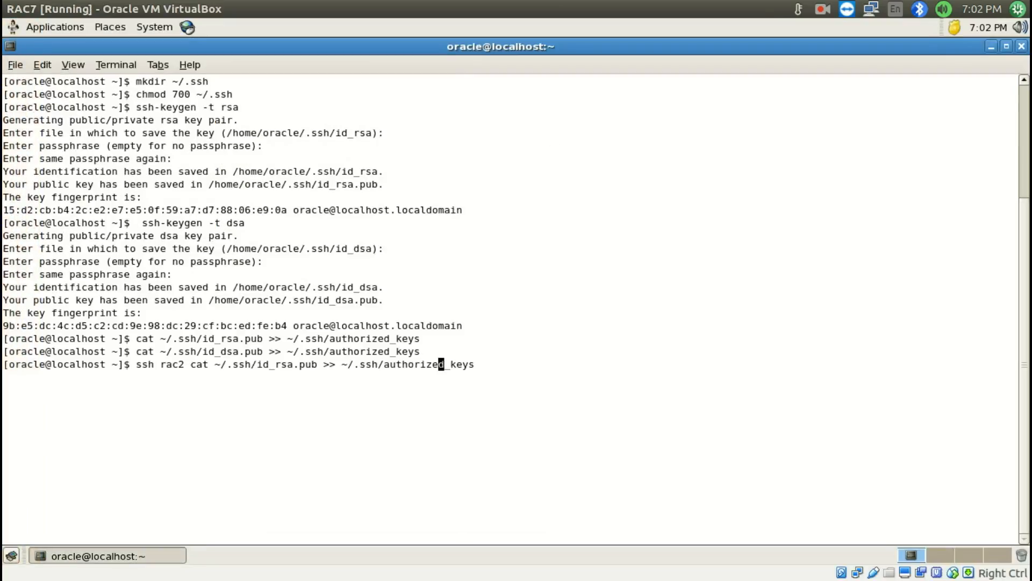
key("Left")
key("Left")
key("Left")
key("Left")
key("Left")
key("Left")
key("Left")
key("Left")
key("Left")
key("Left")
key("Left")
key("Left")
key("BackSpace")
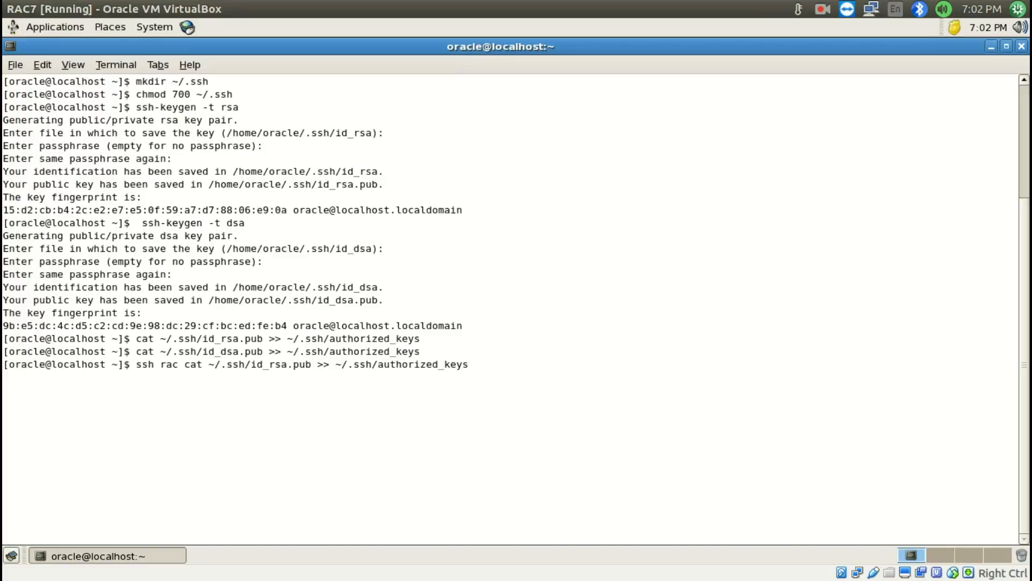
type("8")
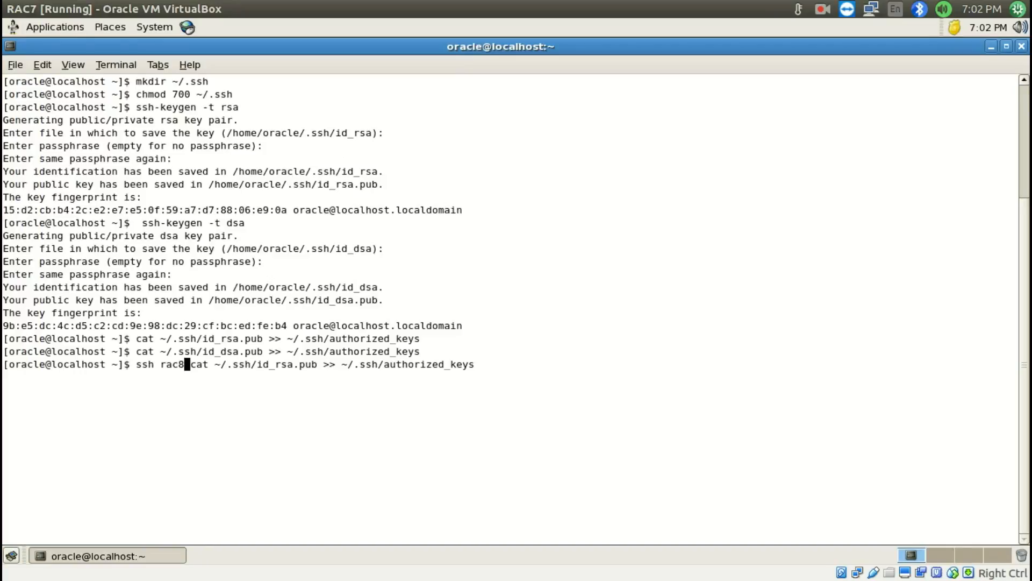
key("Return")
type("yes")
key("Return")
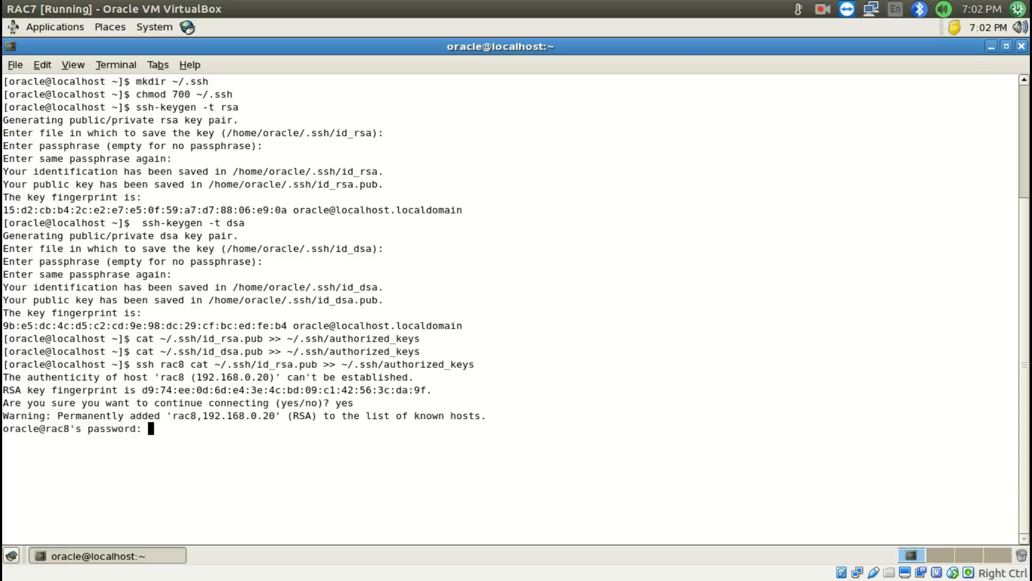
Copy ssh rac2 cat ~/.ssh/id_dsa.pub >> ~/.ssh/authorized_keys from Install RAC.odt to RAC7's command prompt
key("super+s")
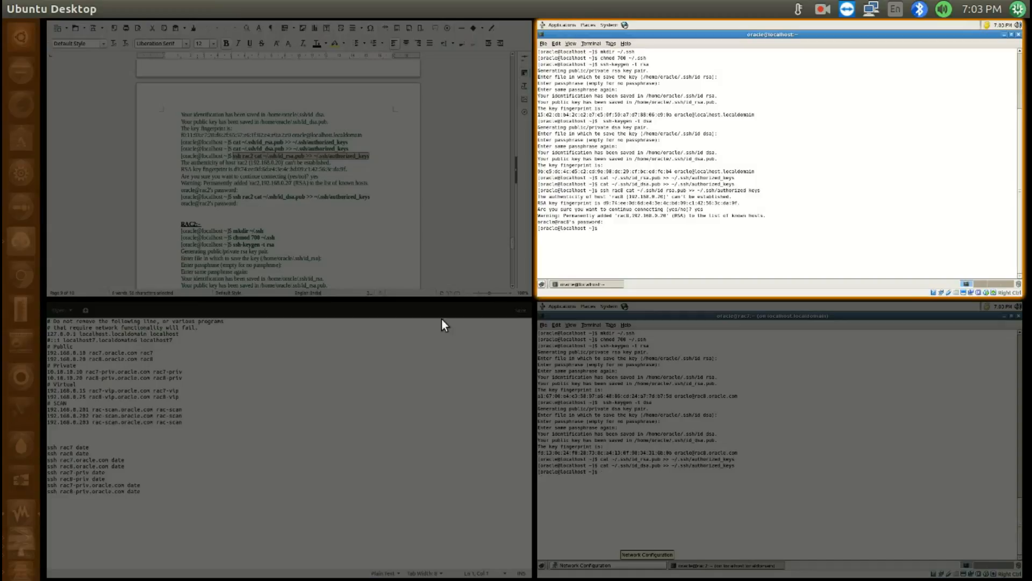
left_click(402, 281)
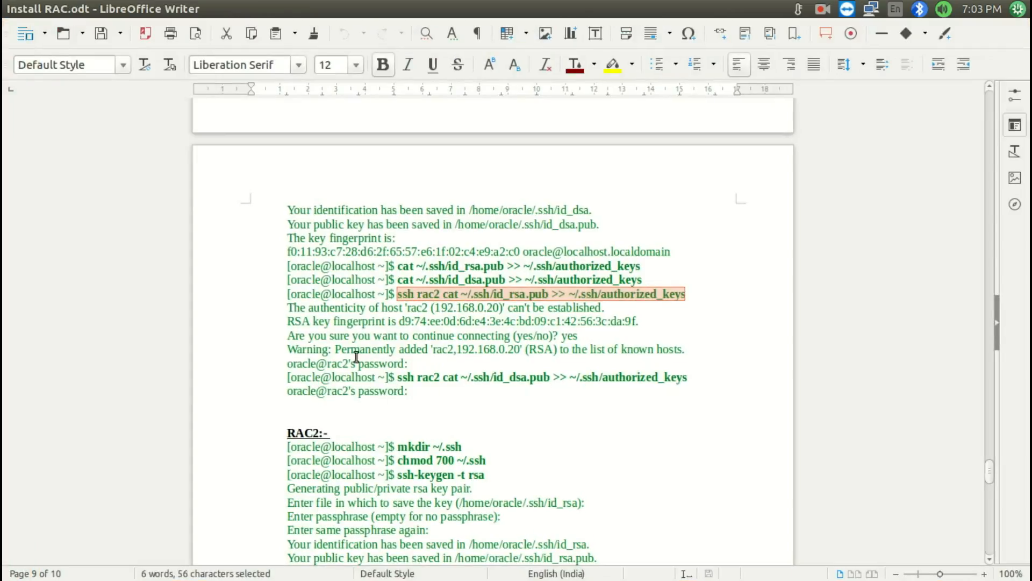
left_click_drag(397, 377, 700, 378)
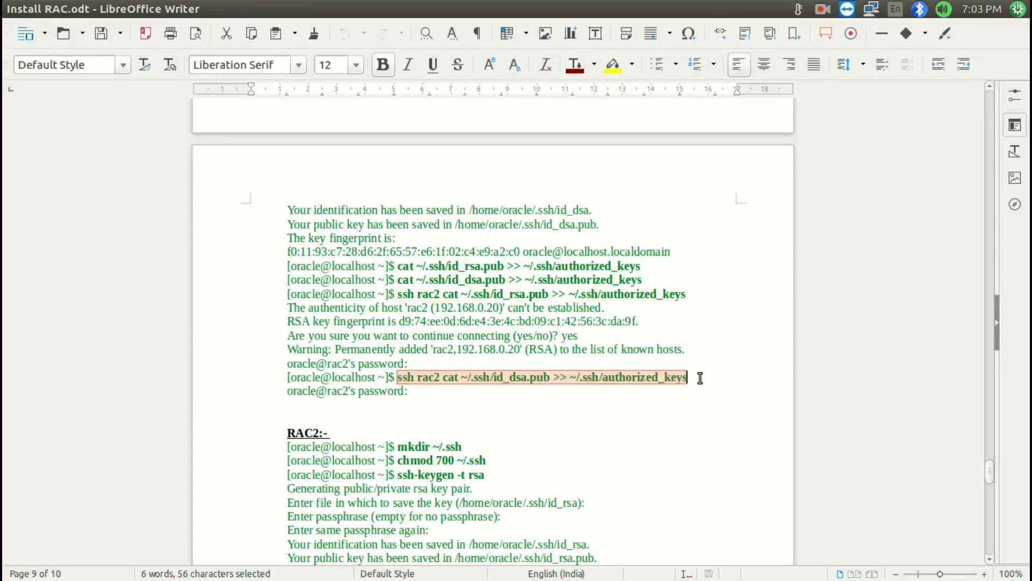
key("ctrl+c")
key("super+s")
left_click(653, 157)
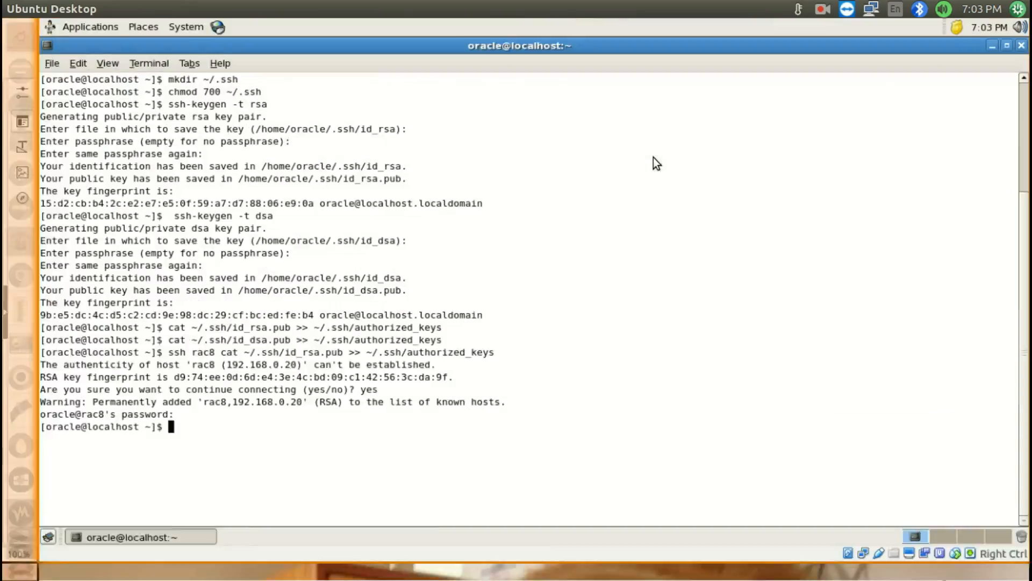
key("ctrl+shift+v")
Change the host in the DSA key command to rac8, run it, and enter the oracle account's password
key("Left")
key("Left")
key("Left")
key("Left")
key("Left")
key("Left")
key("Left")
key("Left")
key("Left")
key("Left")
key("Left")
key("Left")
key("Left")
key("Left")
key("Left")
key("Left")
key("Left")
key("Left")
key("Left")
key("Left")
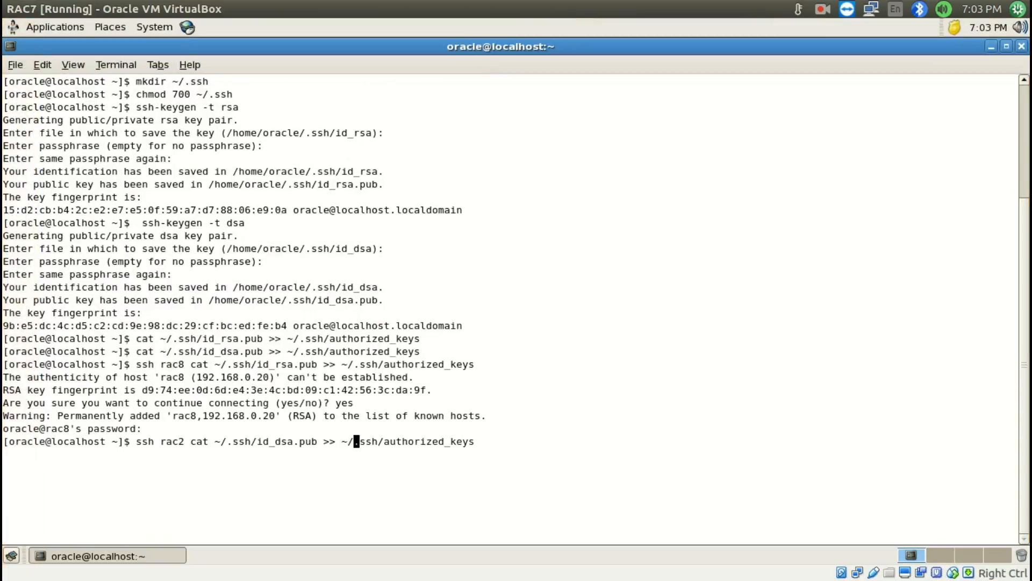
key("Left")
key("Left")
key("Left")
key("Left")
key("Left")
key("Left")
key("Left")
key("Left")
key("Left")
key("Left")
key("Left")
key("Left")
key("Left")
key("Left")
key("BackSpace")
type("8")
key("Return")
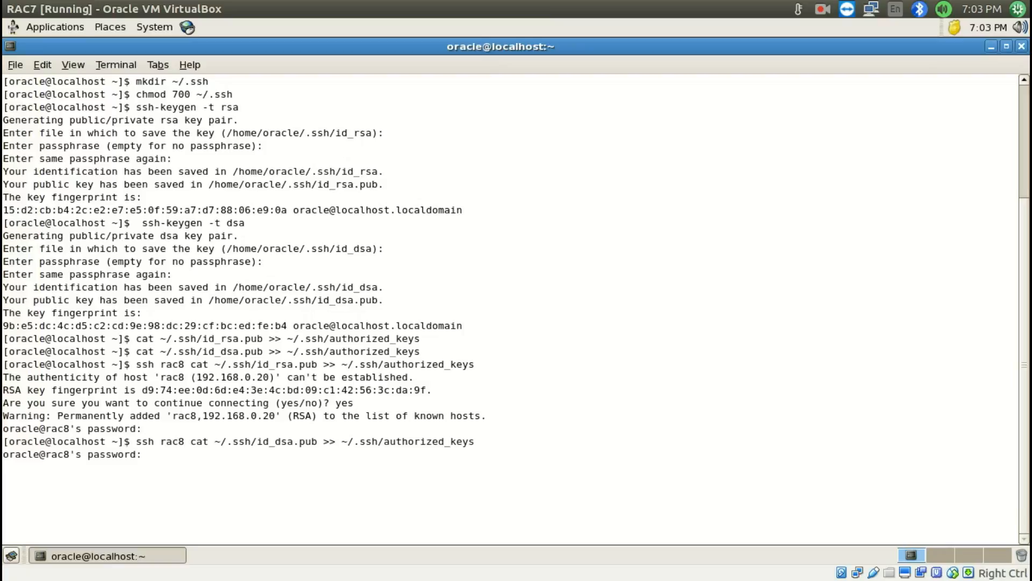
key("Return")
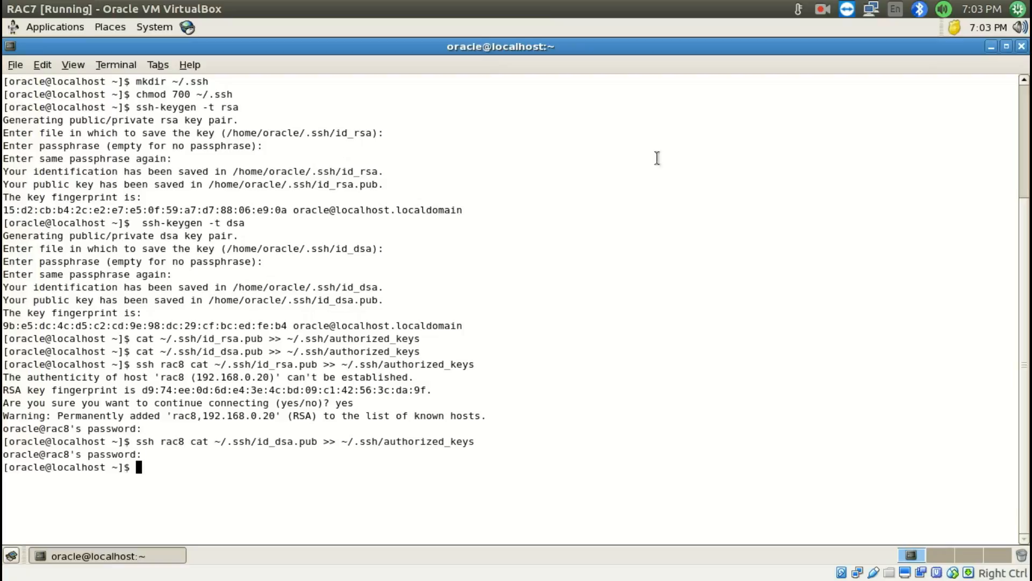
Review the RAC2 section of Install RAC.odt, comparing its SSH key commands with those already run on both nodes
mouse_move(0, 580)
double_click(295, 238)
scroll(307, 300, "down", 3)
scroll(307, 300, "up", 5)
scroll(302, 299, "down", 7)
left_click_drag(281, 225, 707, 522)
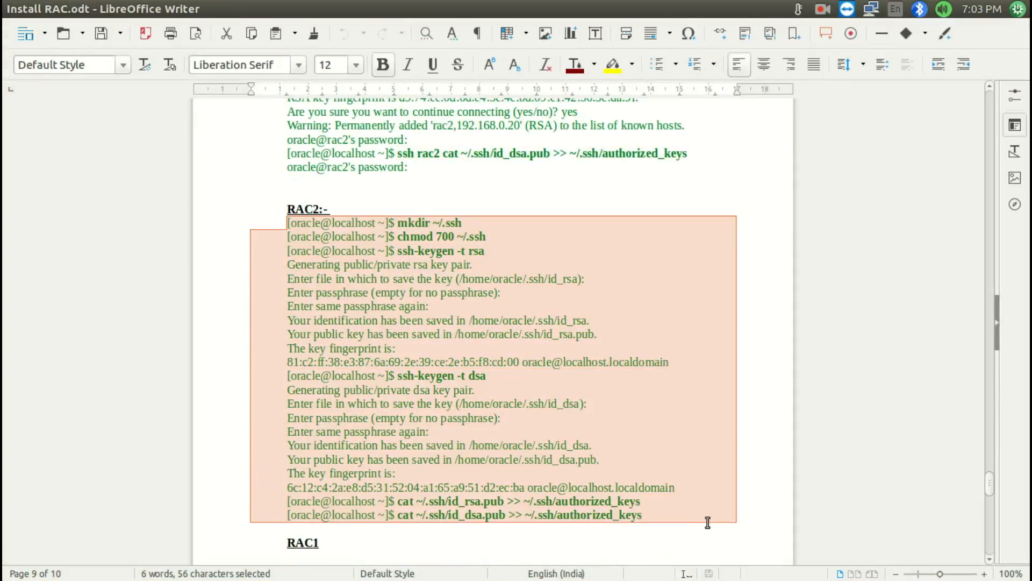
scroll(450, 268, "up", 1)
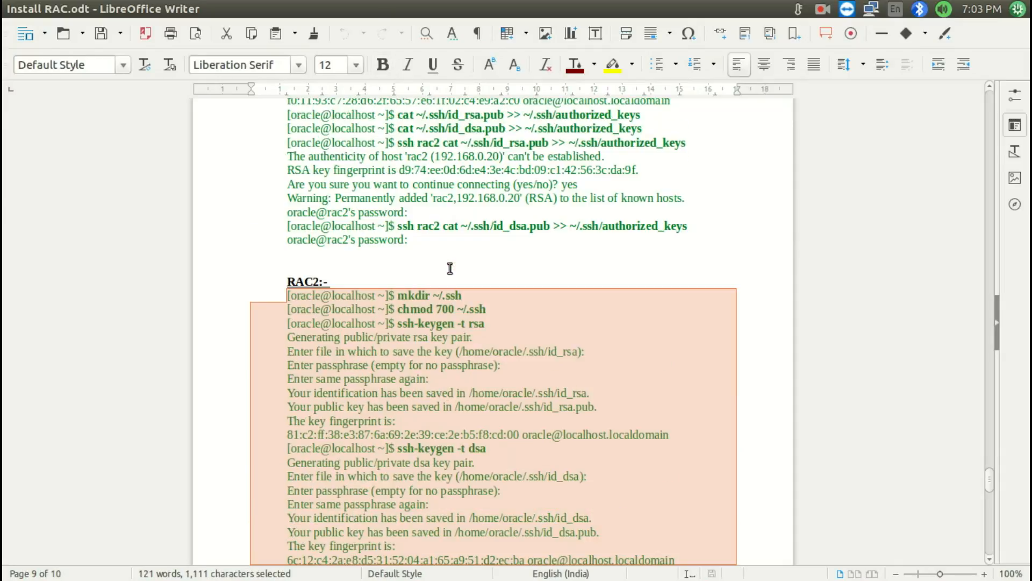
left_click_drag(398, 226, 433, 226)
scroll(402, 301, "down", 1)
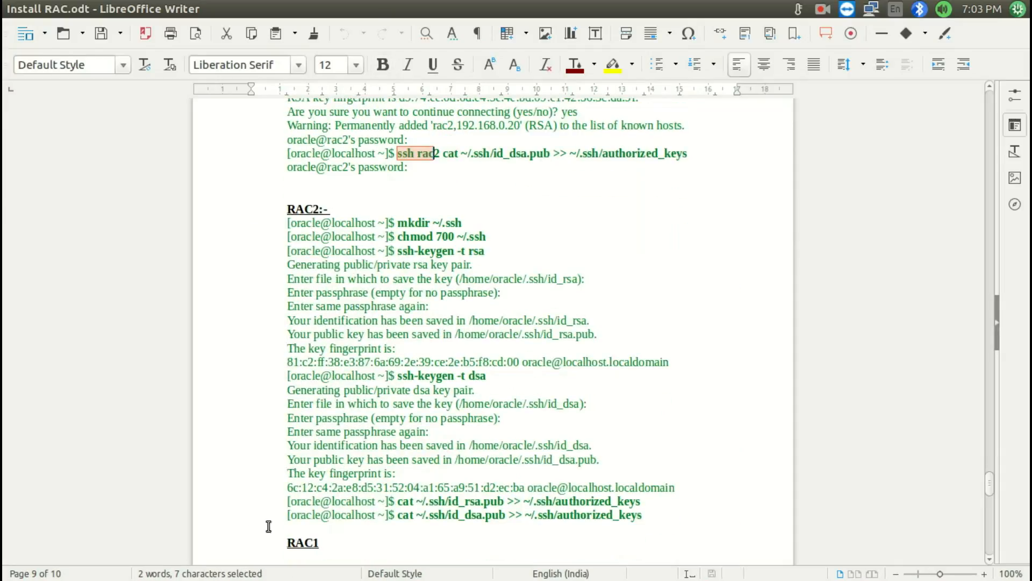
left_click(414, 514)
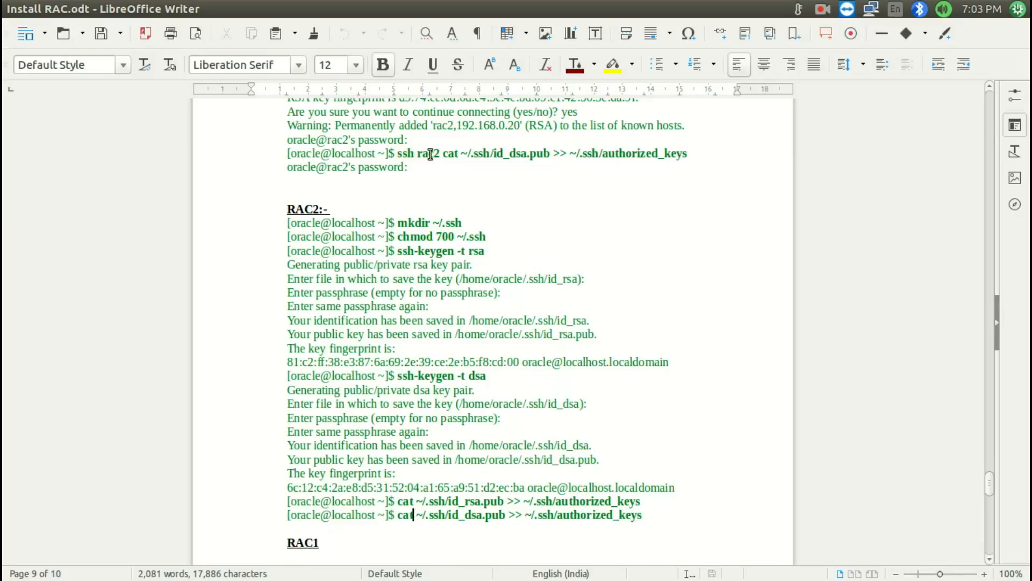
double_click(404, 154)
scroll(253, 414, "down", 4)
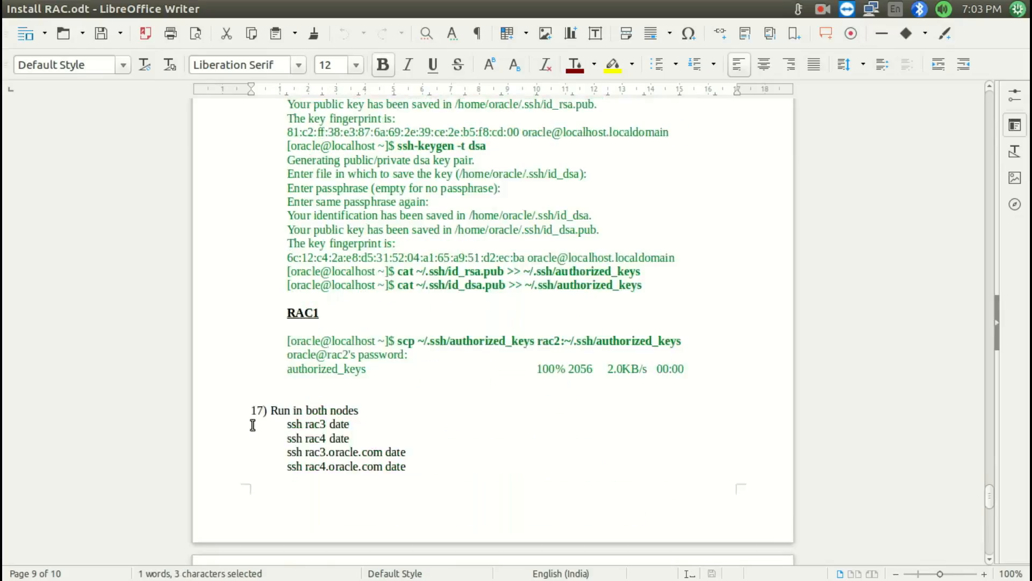
Copy scp ~/.ssh/authorized_keys rac2:~/.ssh/authorized_keys from the RAC1 section of Install RAC.odt to RAC7's command prompt
left_click_drag(400, 306, 704, 307)
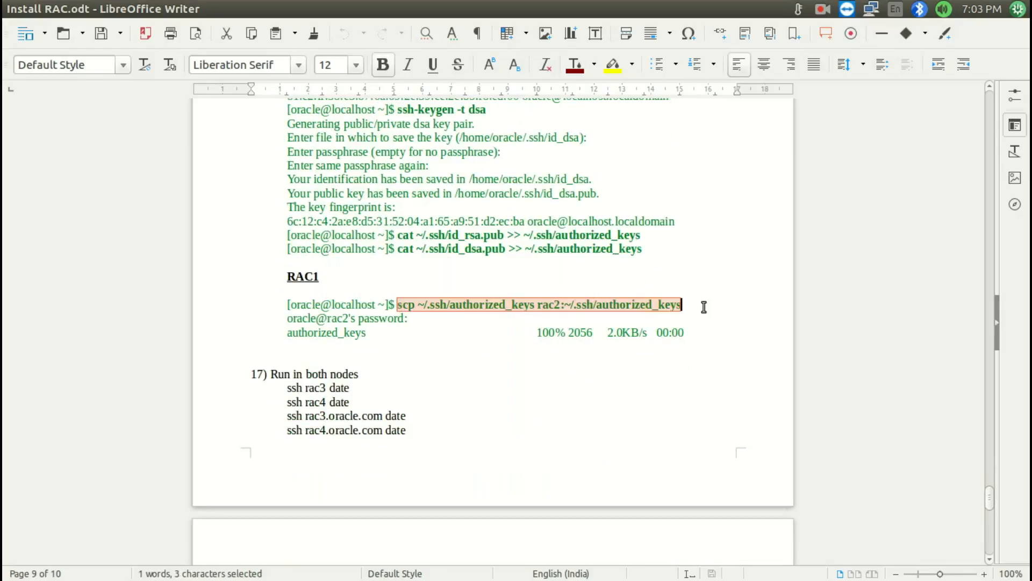
key("ctrl+c")
key("super+s")
double_click(611, 178)
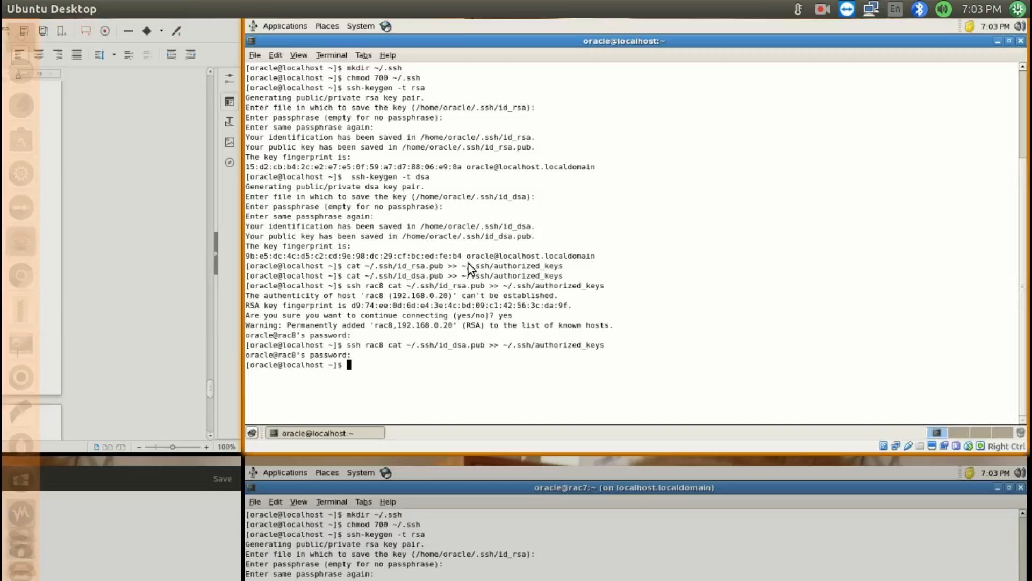
key("ctrl+shift+v")
Change the host in the pasted scp command to rac8, run it, and enter the oracle account's password
key("Left")
key("Left")
key("Left")
key("Left")
key("Left")
key("Left")
key("Left")
key("Left")
key("Left")
key("Left")
key("Left")
key("Left")
key("Left")
key("Left")
key("Left")
key("Left")
key("Left")
key("Left")
key("Left")
key("Left")
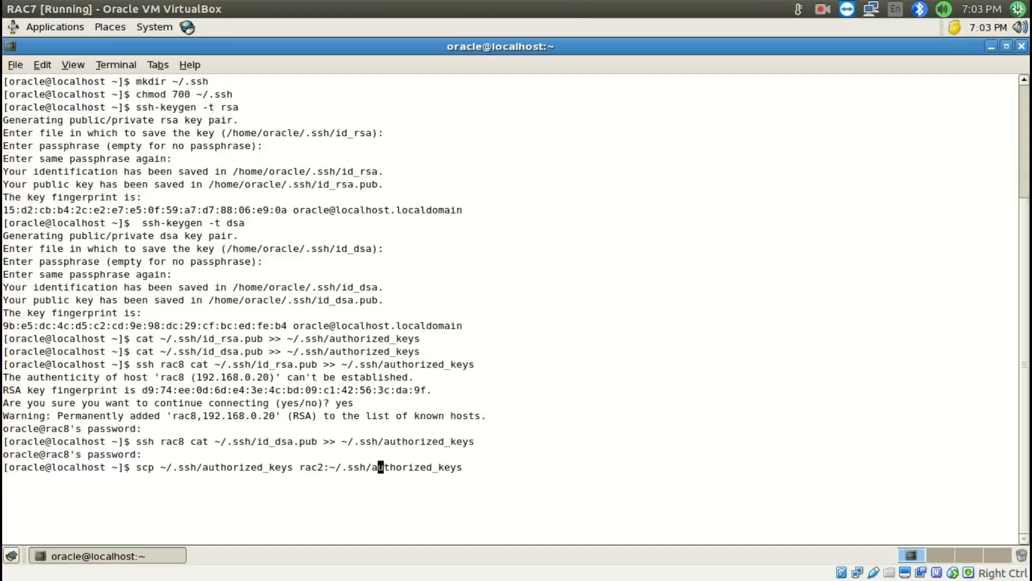
key("BackSpace")
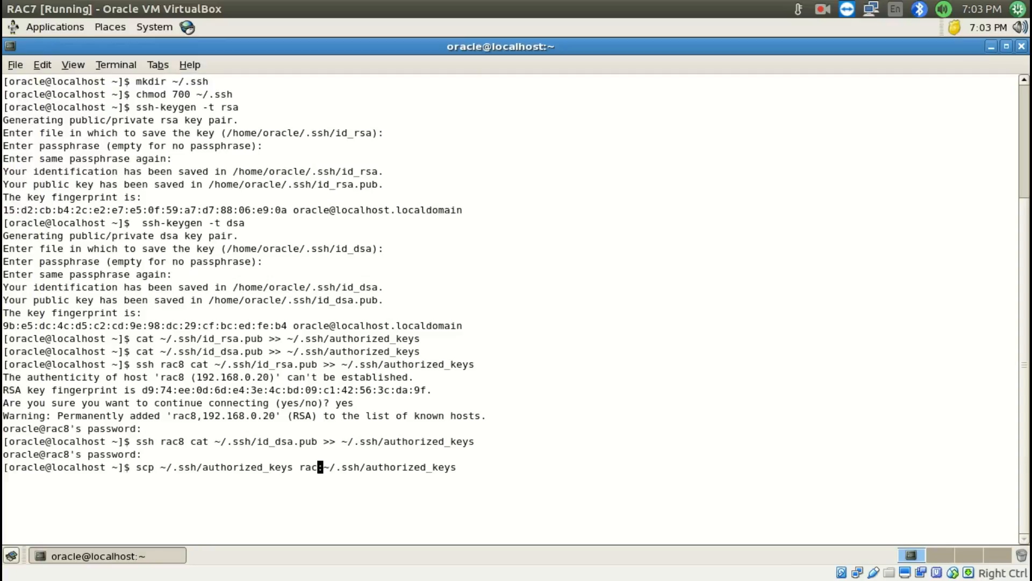
type("8")
key("Return")
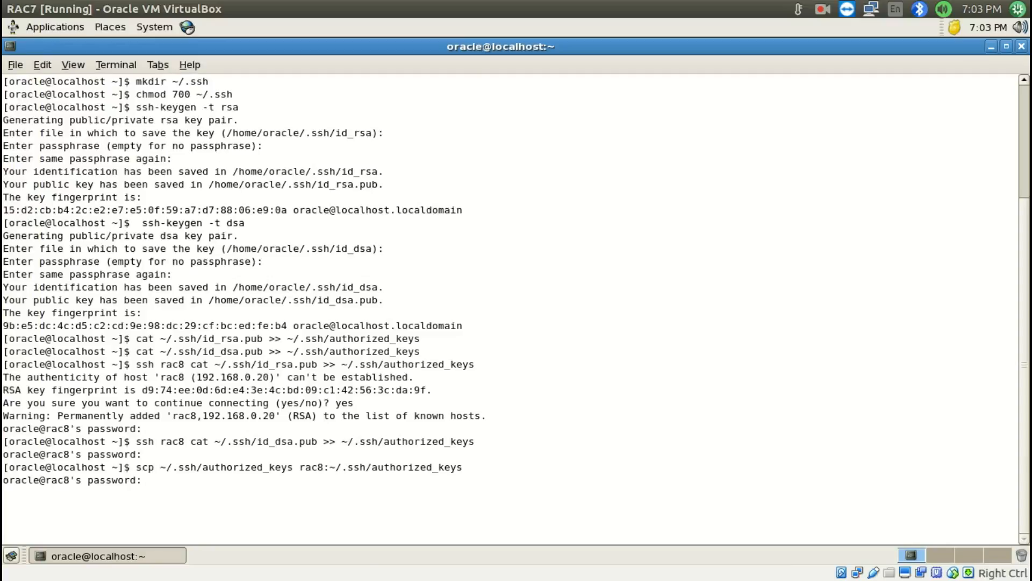
key("Return")
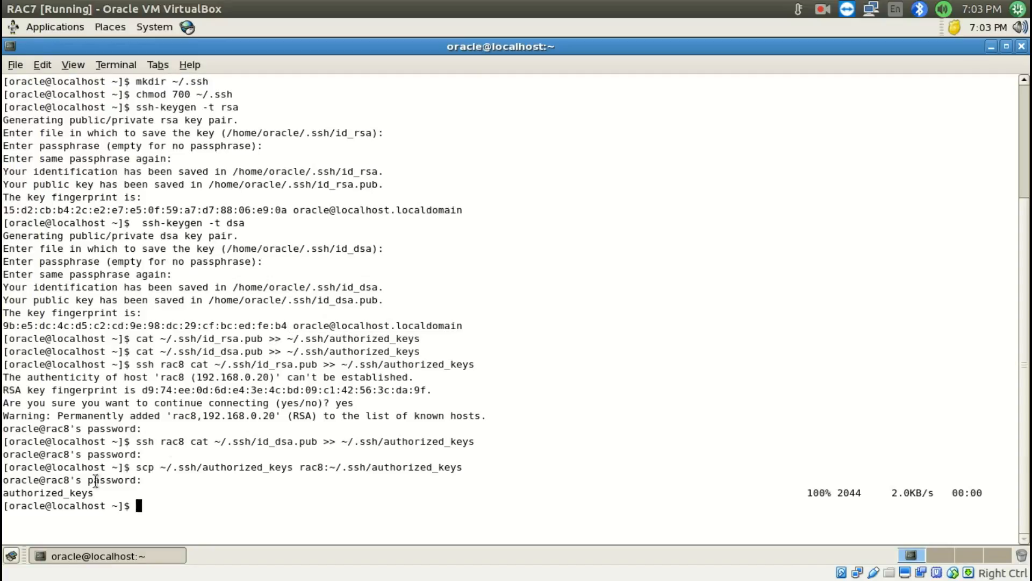
Copy ssh rac7 date from the gedit notes to RAC7's command prompt and run it
key("super+w")
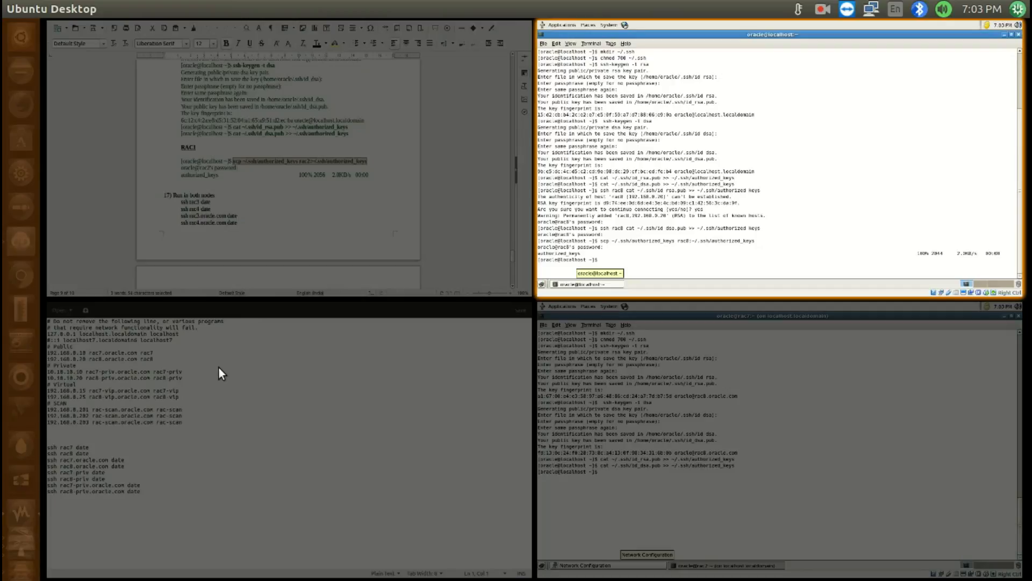
left_click(218, 366)
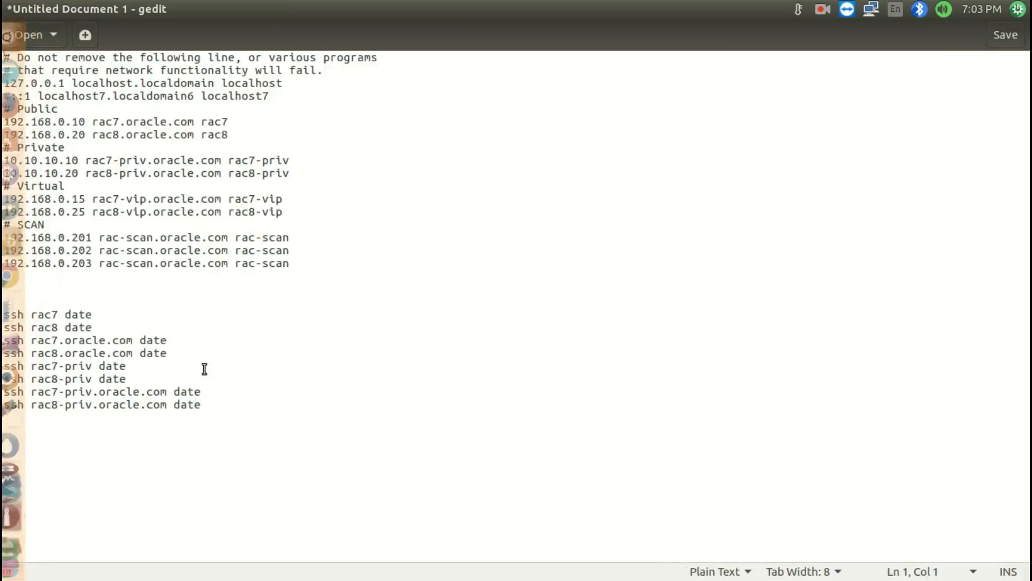
left_click_drag(94, 315, 3, 314)
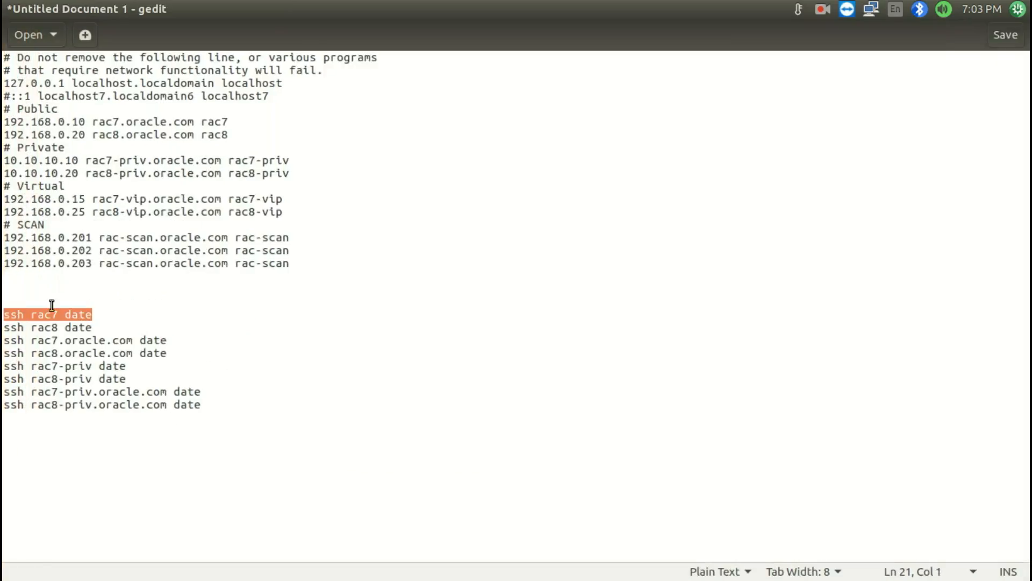
key("super+w")
left_click(666, 201)
middle_click(433, 228)
key("Return")
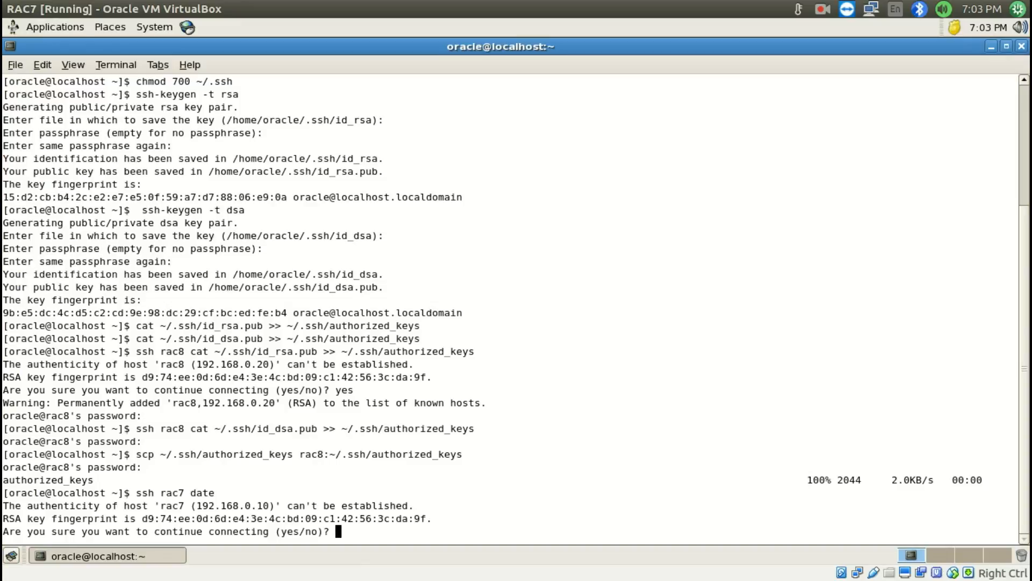
Accept the rac7 host with yes and run ssh rac7 date again on RAC7
type("yes")
key("Return")
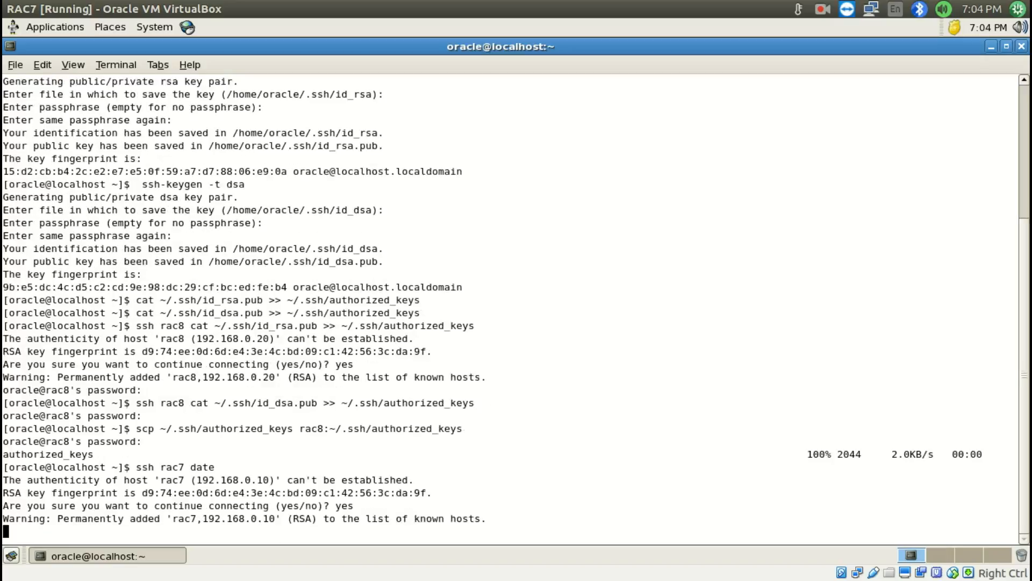
key("Up")
key("Return")
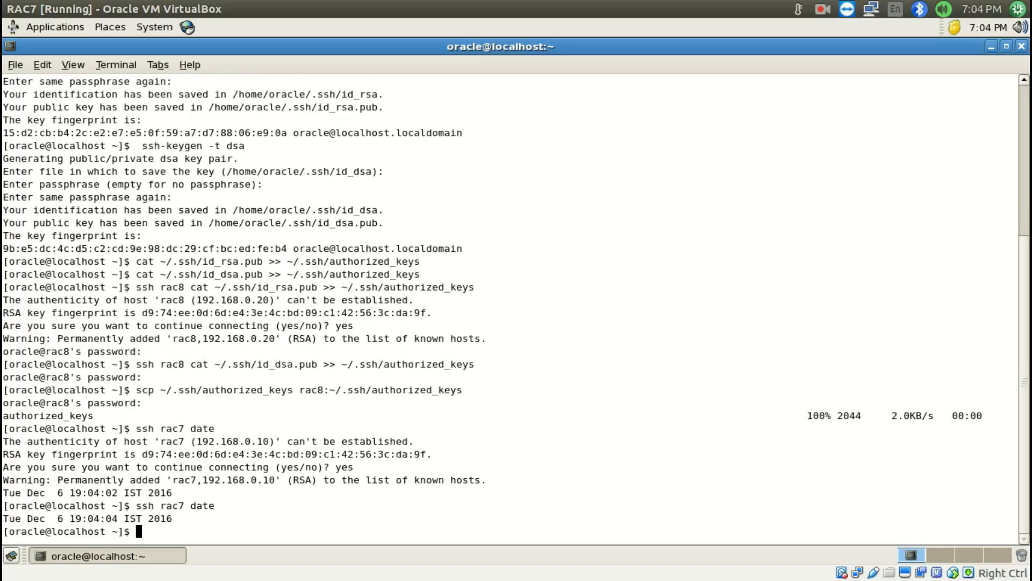
key("super+s")
double_click(160, 415)
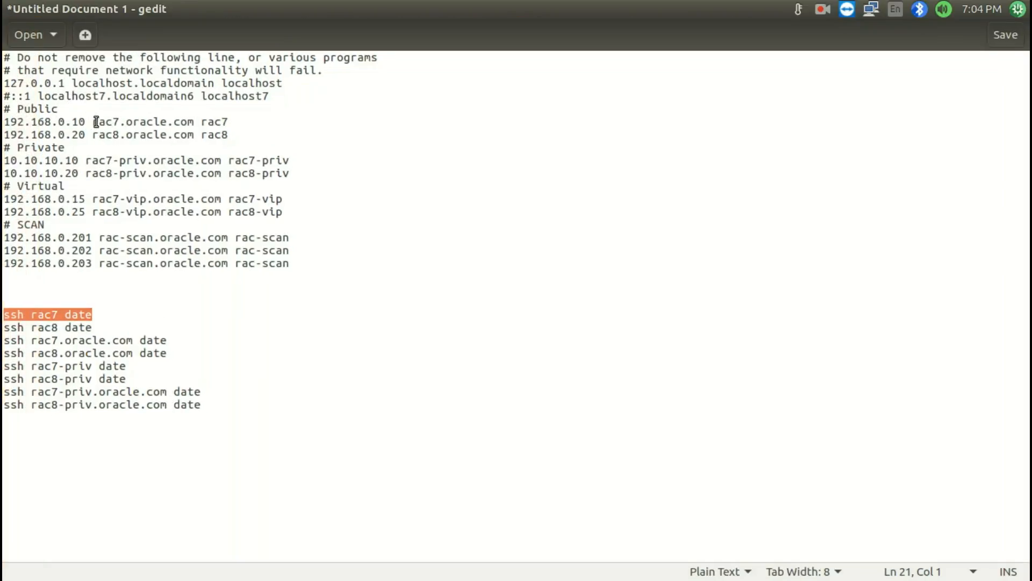
left_click_drag(96, 123, 237, 122)
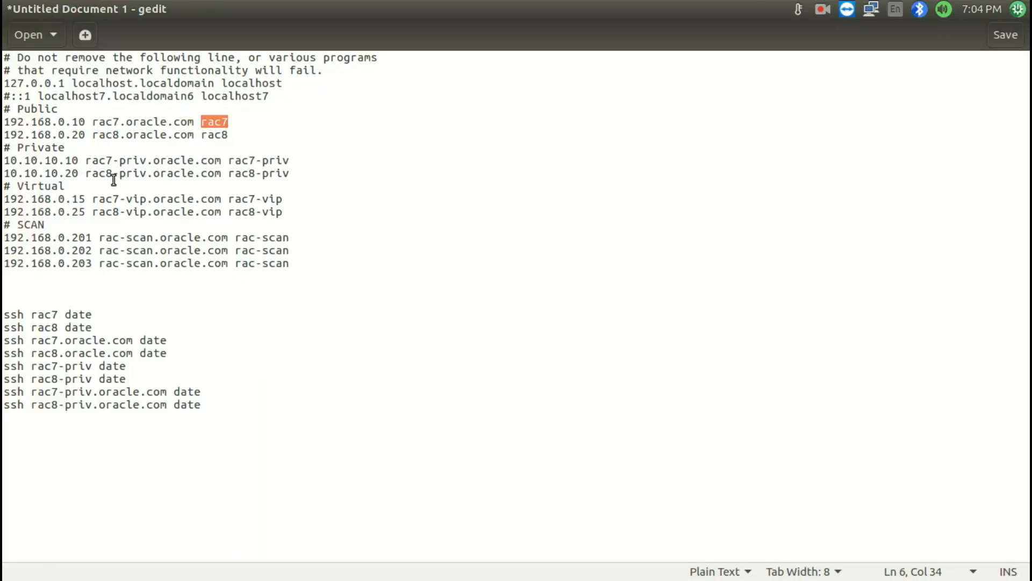
left_click_drag(4, 331, 124, 331)
key("super+s")
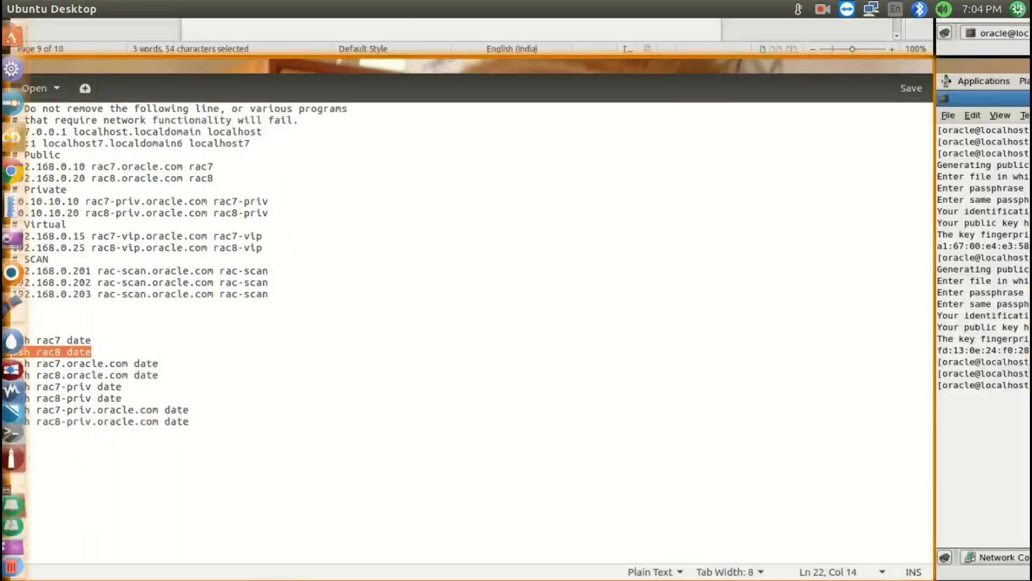
left_click(173, 437)
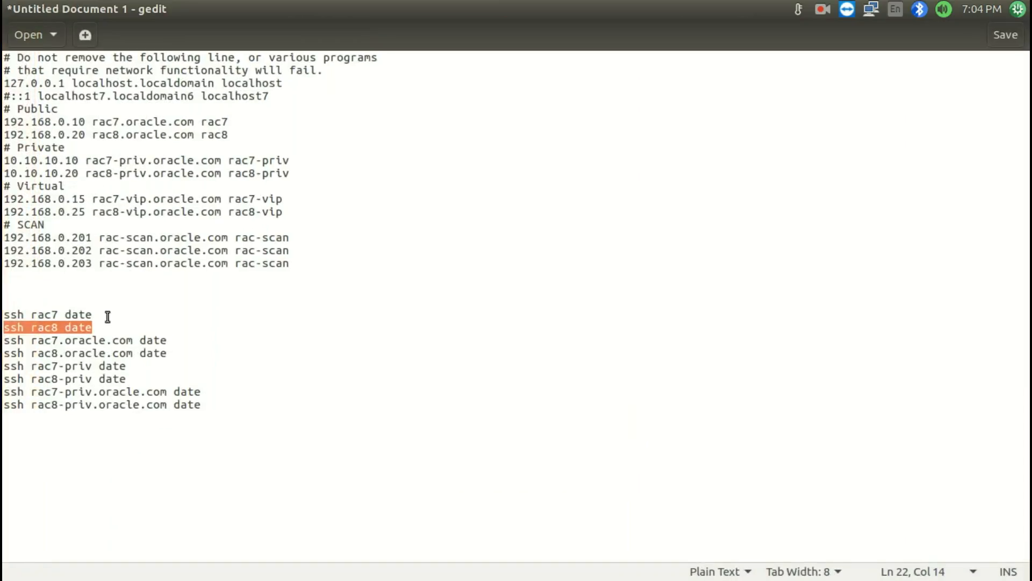
Copy ssh rac7 date from the gedit notes to RAC8's command prompt, run it, and accept the host with yes
left_click_drag(106, 316, 6, 310)
key("super+s")
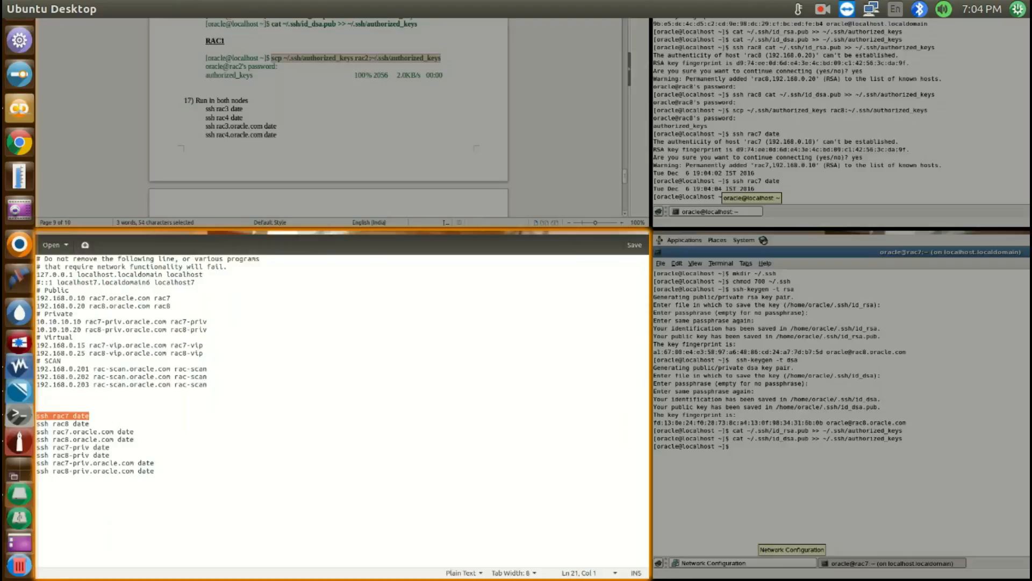
left_click(692, 428)
middle_click(524, 312)
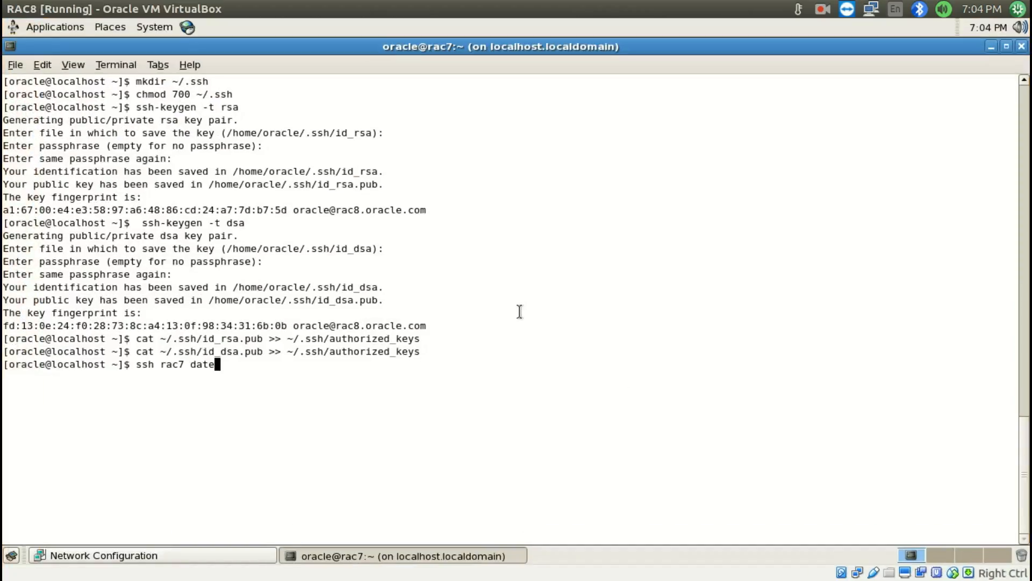
key("Return")
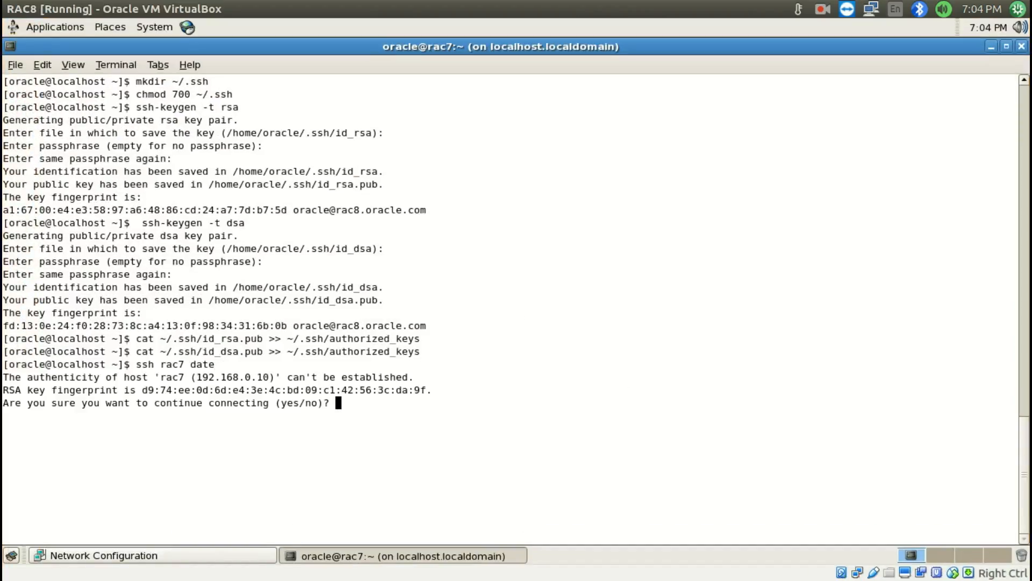
type("yes")
key("Return")
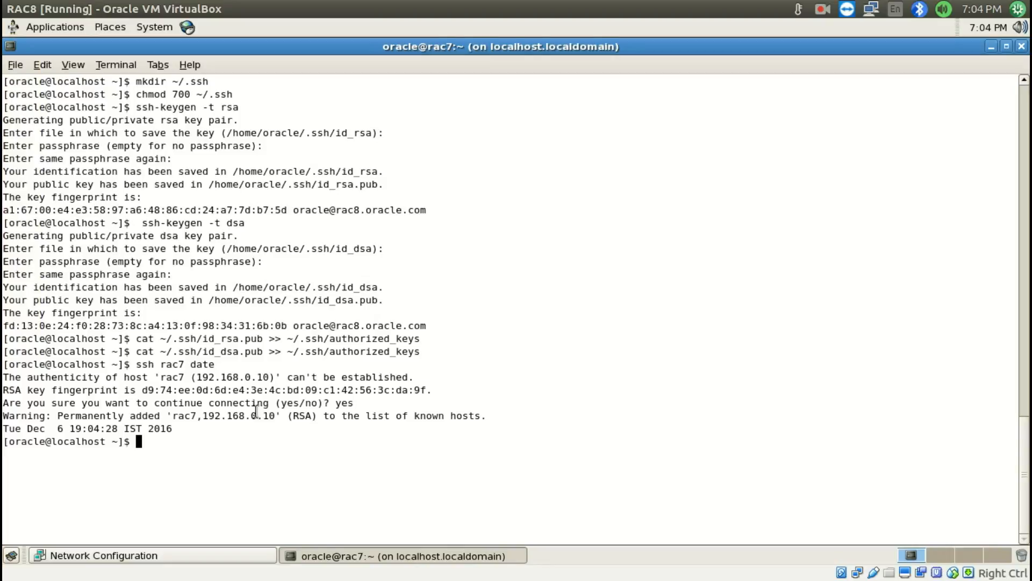
Copy ssh rac8 date from the gedit notes to RAC7's command prompt and run it
key("super+s")
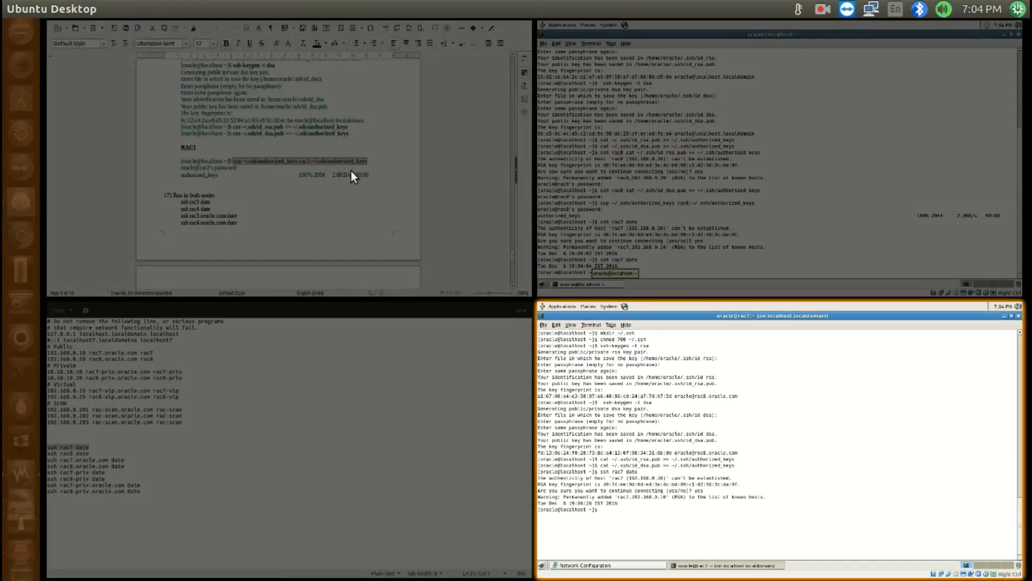
double_click(319, 262)
key("super+s")
left_click(100, 460)
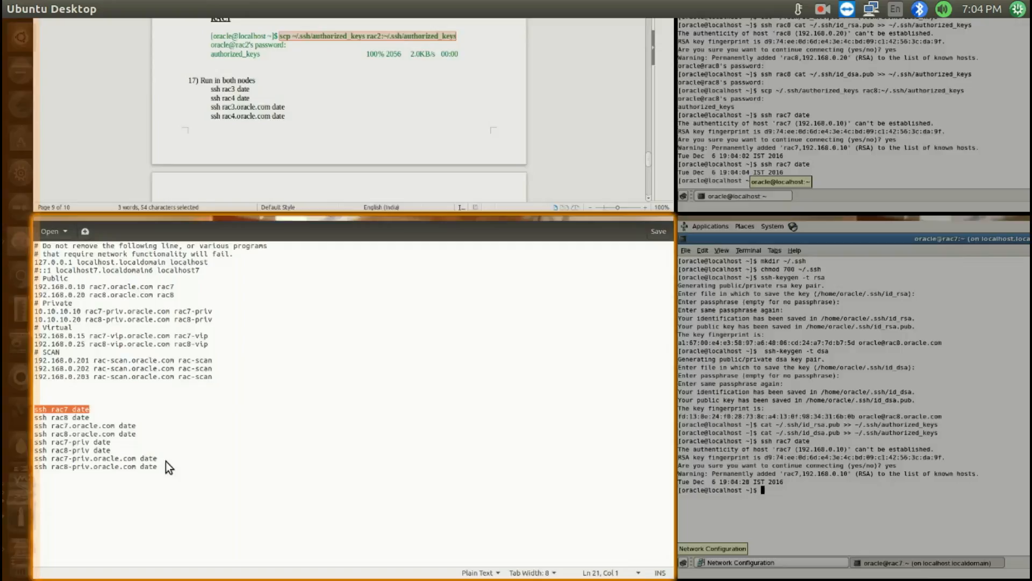
left_click(99, 326)
key("shift+Home")
key("super+c")
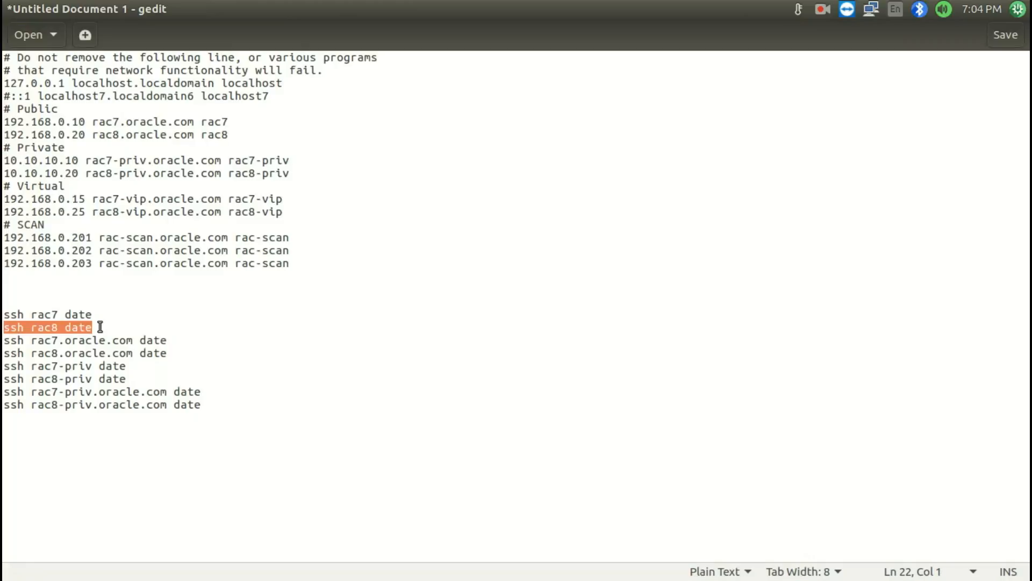
key("super+s")
left_click(726, 212)
middle_click(495, 256)
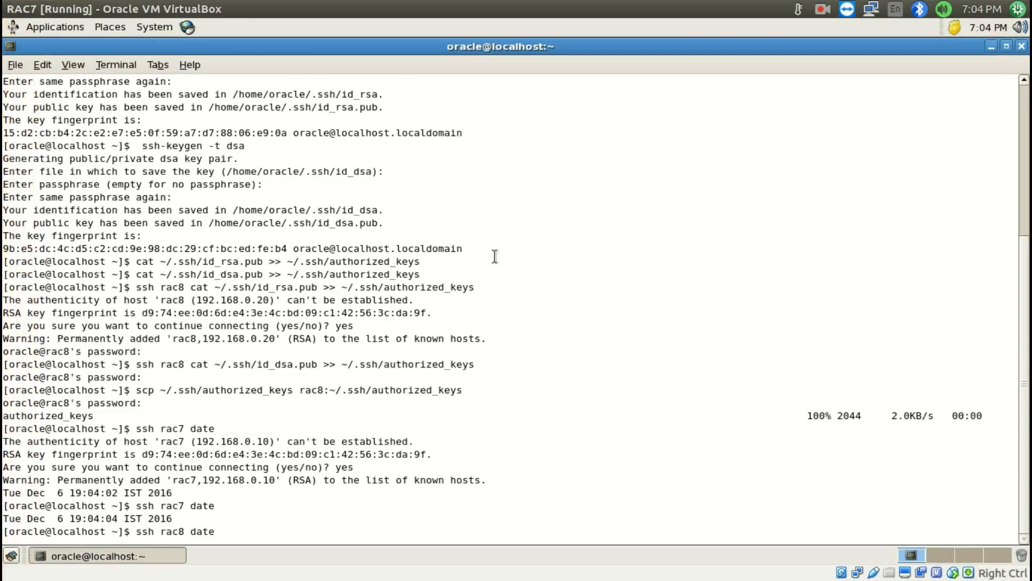
key("Return")
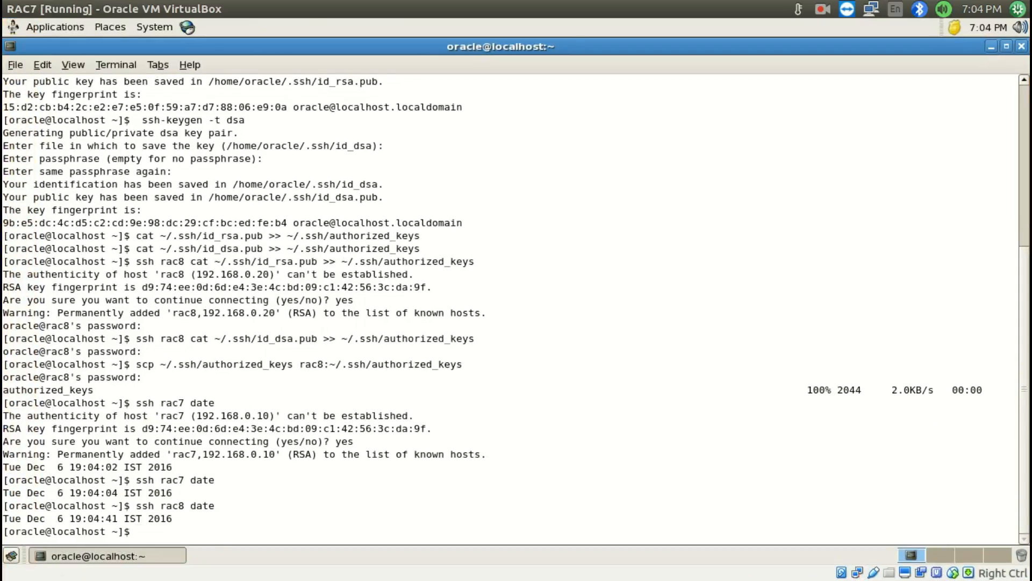
Paste ssh rac8 date at RAC8's command prompt, run it, and accept the host with yes
key("super+s")
left_click(573, 404)
middle_click(486, 348)
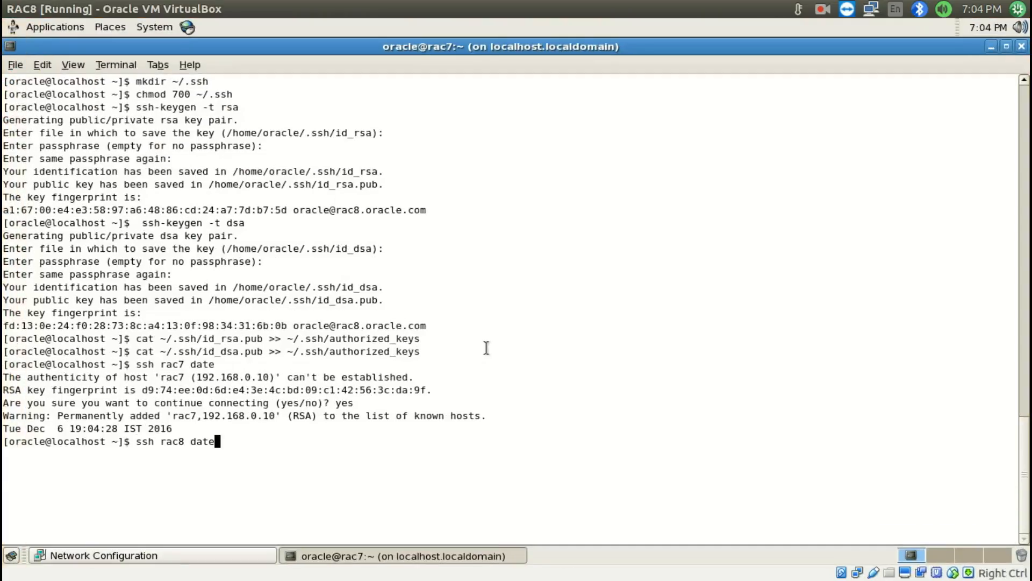
key("Return")
type("yes")
key("Return")
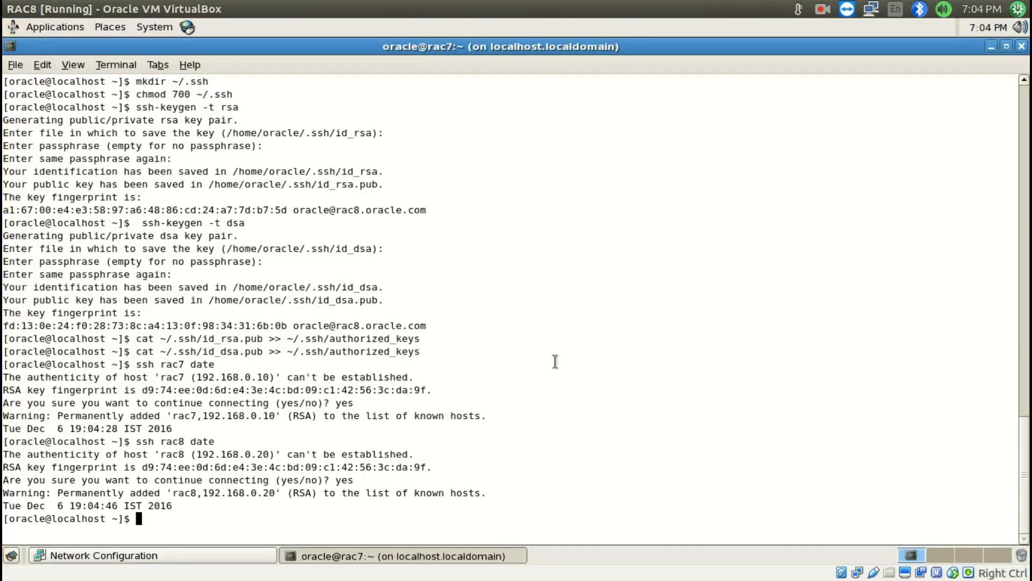
Copy ssh rac7.oracle.com date from the gedit notes to RAC7's command prompt, run it, and accept the host with yes
key("super+s")
left_click(166, 392)
left_click(172, 340)
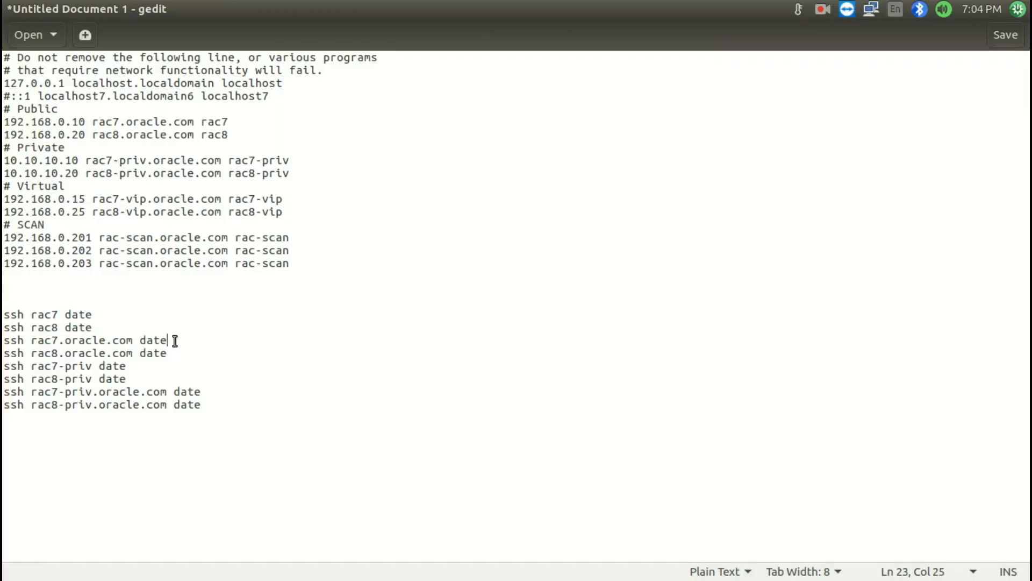
key("shift+Home")
key("ctrl+c")
key("super+s")
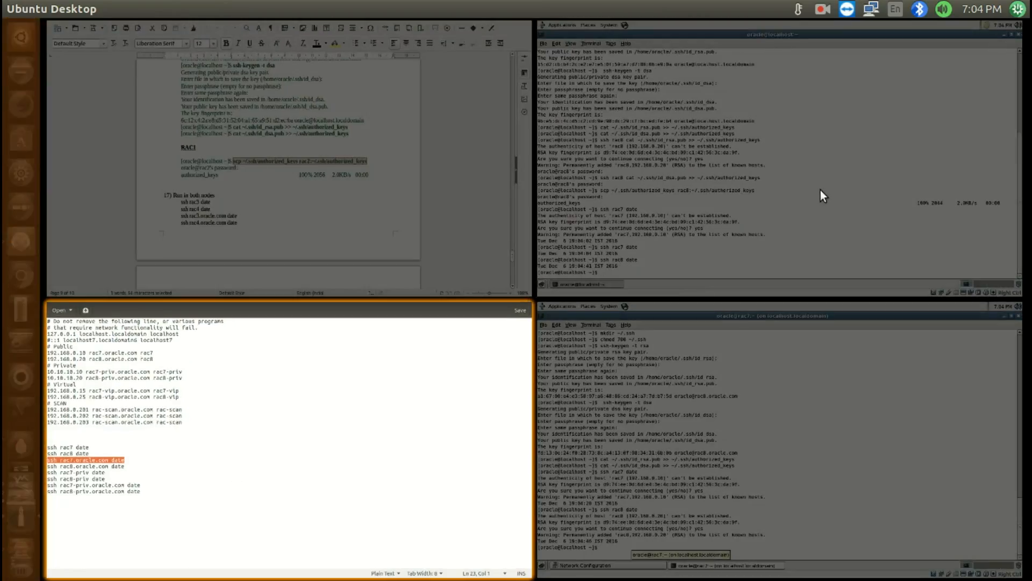
double_click(821, 189)
key("ctrl+shift+v")
key("Return")
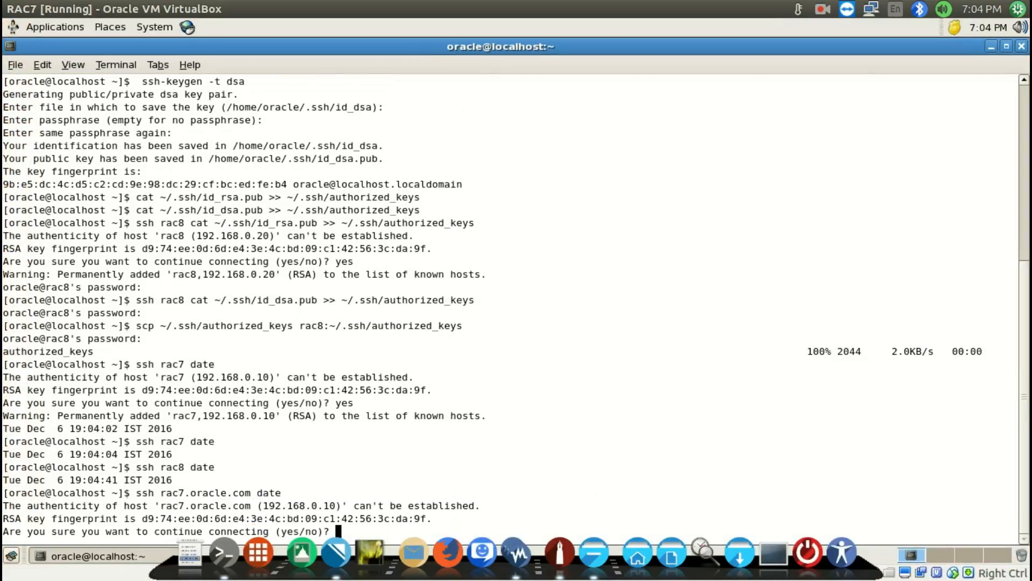
type("yes")
key("Return")
Paste ssh rac7.oracle.com date at RAC8's command prompt, run it, and accept the host with yes
key("super+s")
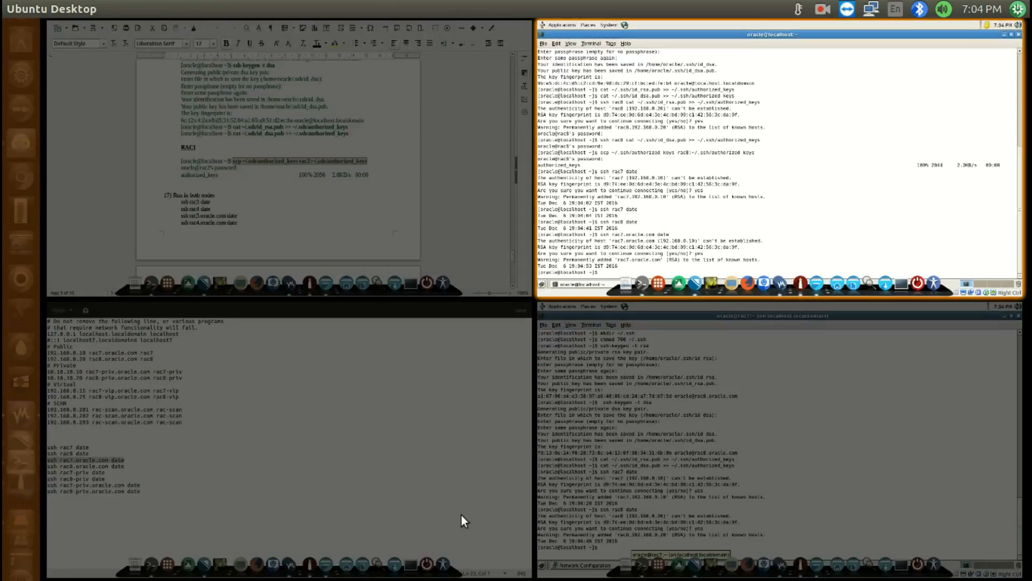
double_click(698, 457)
key("ctrl+shift+v")
key("Return")
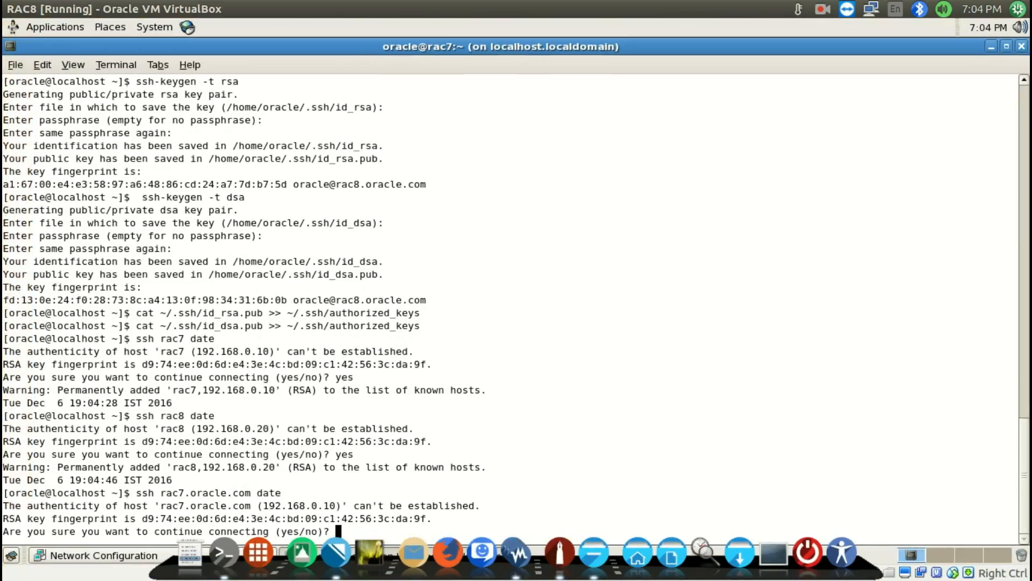
type("ye")
key("Return")
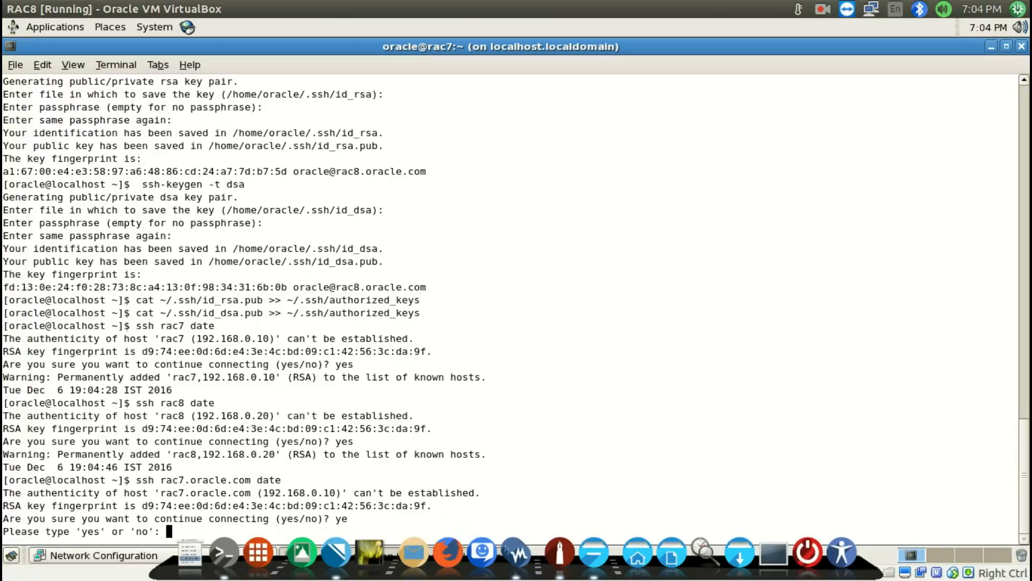
type("yes")
key("Return")
Copy ssh rac8.oracle.com date from the gedit notes to RAC7's command prompt, run it, and accept the host with yes
key("super+s")
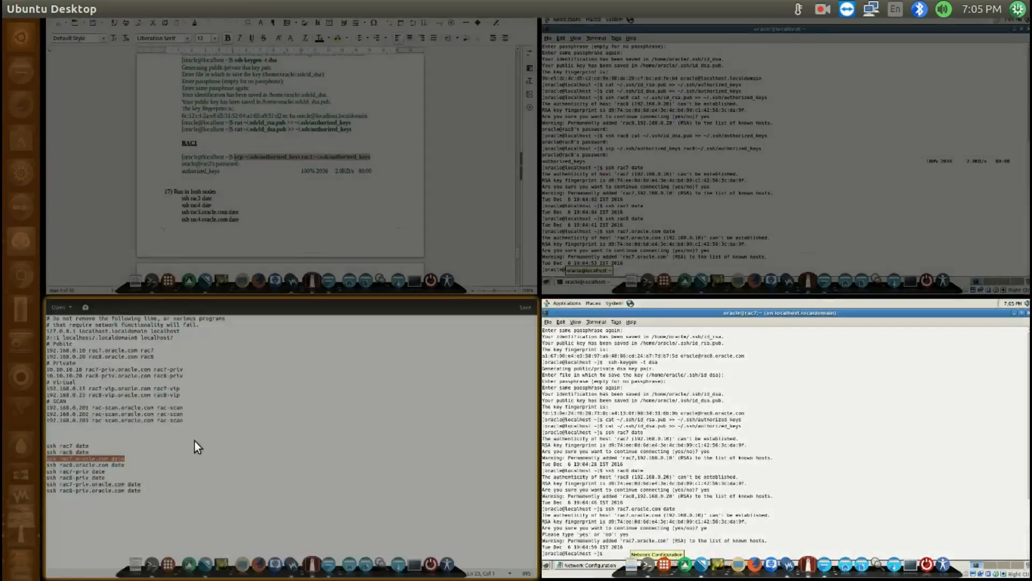
left_click(195, 441)
left_click(178, 358)
key("shift+Home")
key("super+c")
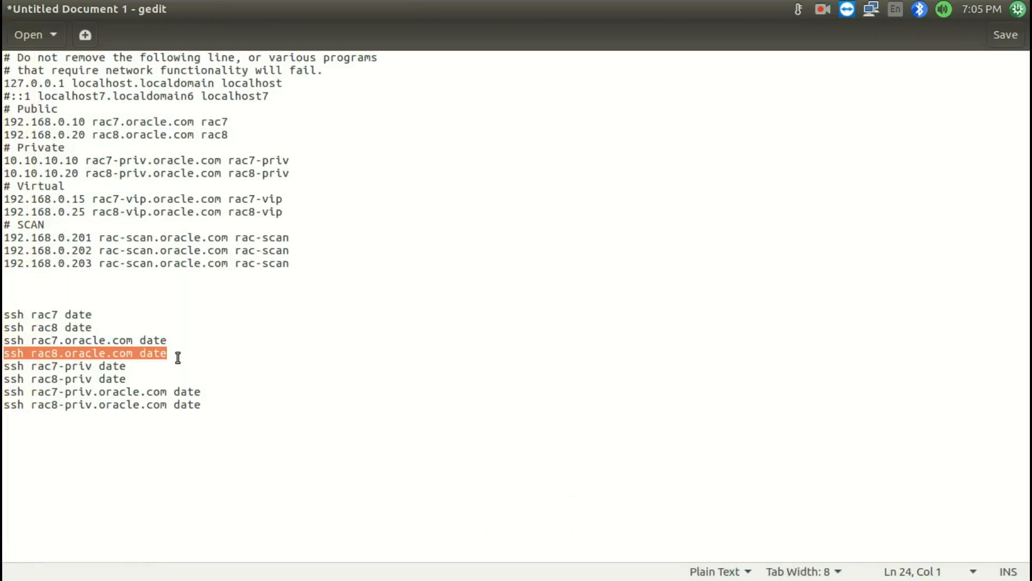
key("super+s")
left_click(804, 157)
middle_click(676, 207)
key("Return")
type("yes")
key("Return")
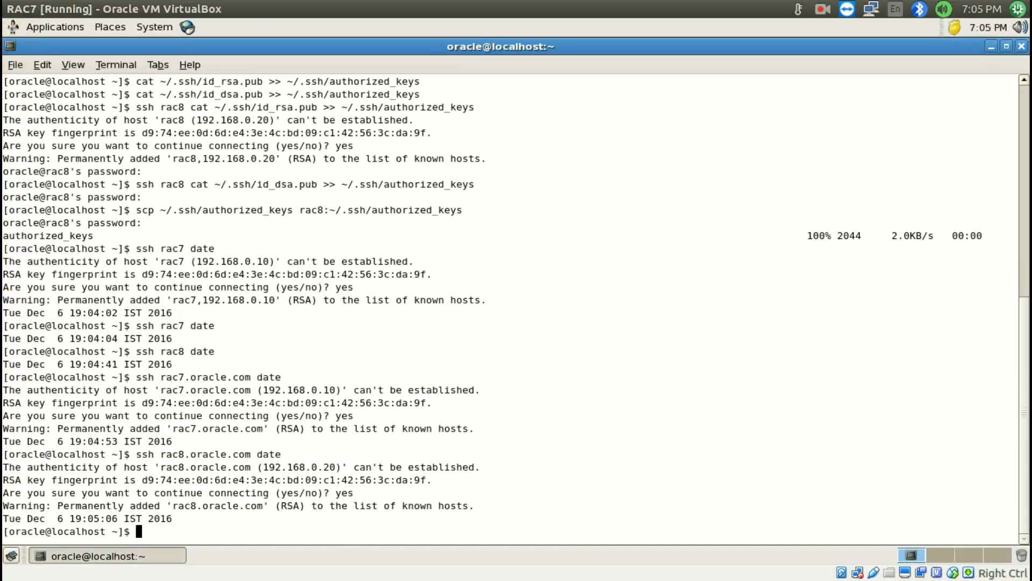
Paste ssh rac8.oracle.com date at RAC8's command prompt, run it, and accept the host with yes
key("super+s")
left_click(713, 425)
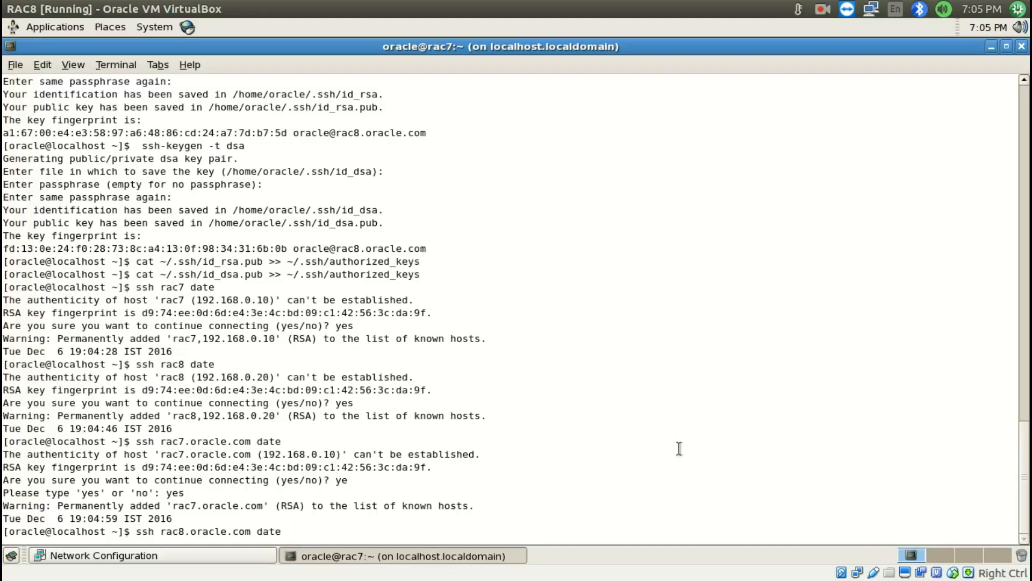
Copy ssh rac7-priv date from the gedit notes to RAC7's command prompt, run it, and accept the host with yes
key("super+s")
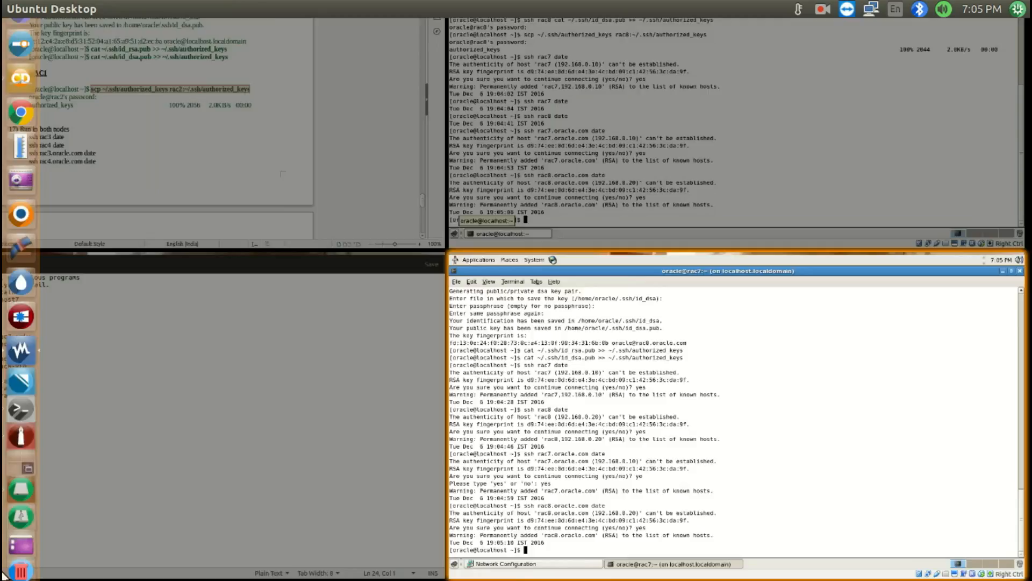
left_click(183, 405)
left_click(152, 366)
key("shift+Home")
key("super+c")
key("super+s")
left_click(796, 70)
middle_click(788, 194)
key("Return")
type("yes")
key("Return")
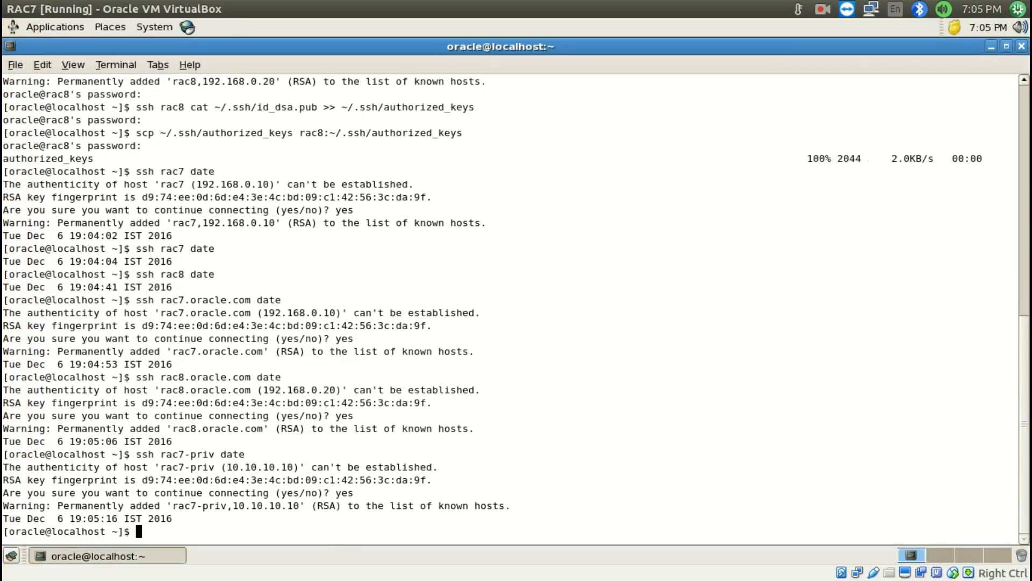
Paste ssh rac7-priv date at RAC8's command prompt, run it, and accept the host with yes
key("super+s")
left_click(608, 450)
middle_click(606, 452)
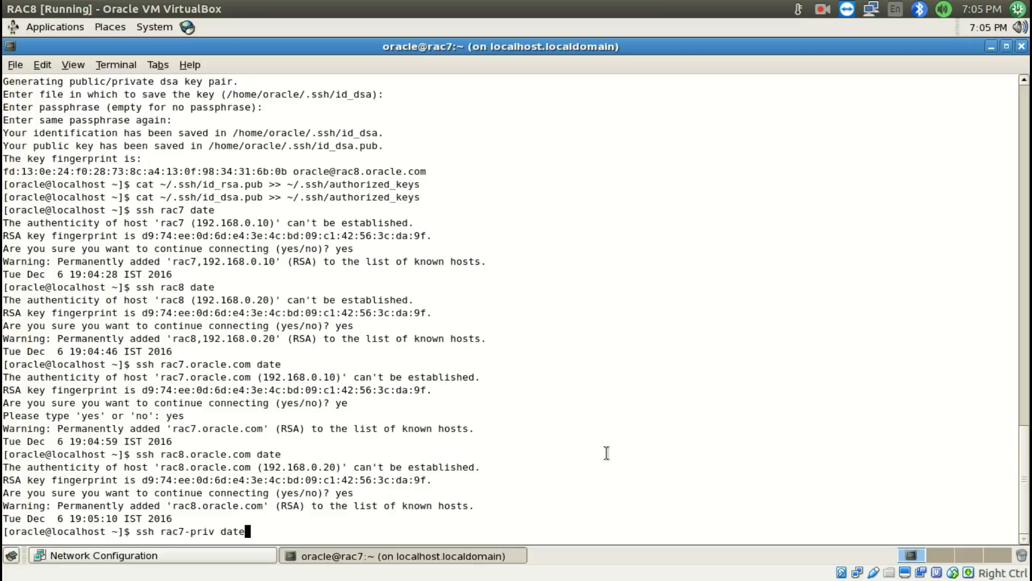
key("Return")
type("yes")
key("Return")
Copy ssh rac8-priv date from the gedit notes to RAC7's command prompt, run it, and accept the host with yes
key("super+s")
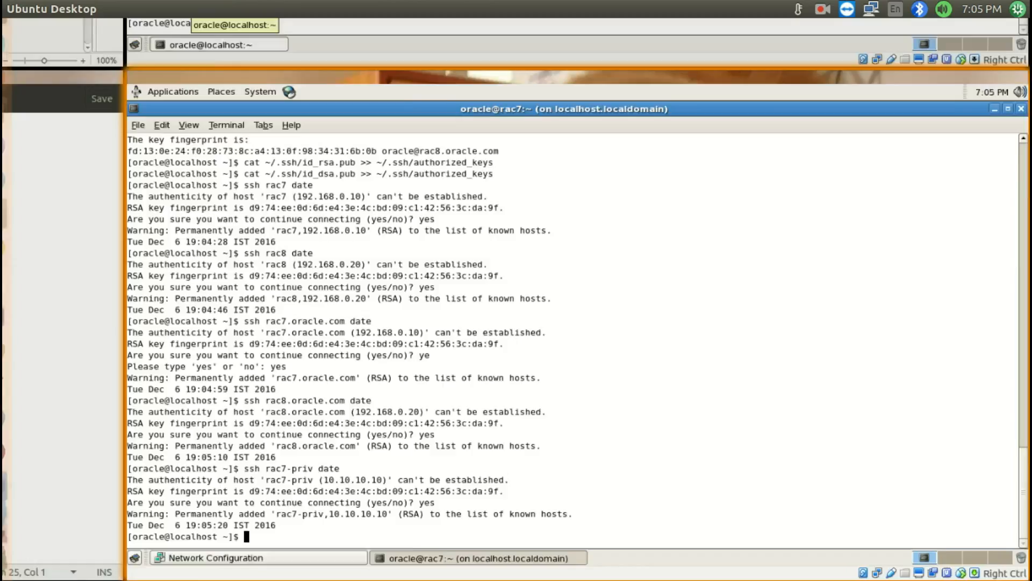
left_click(219, 321)
left_click(134, 379)
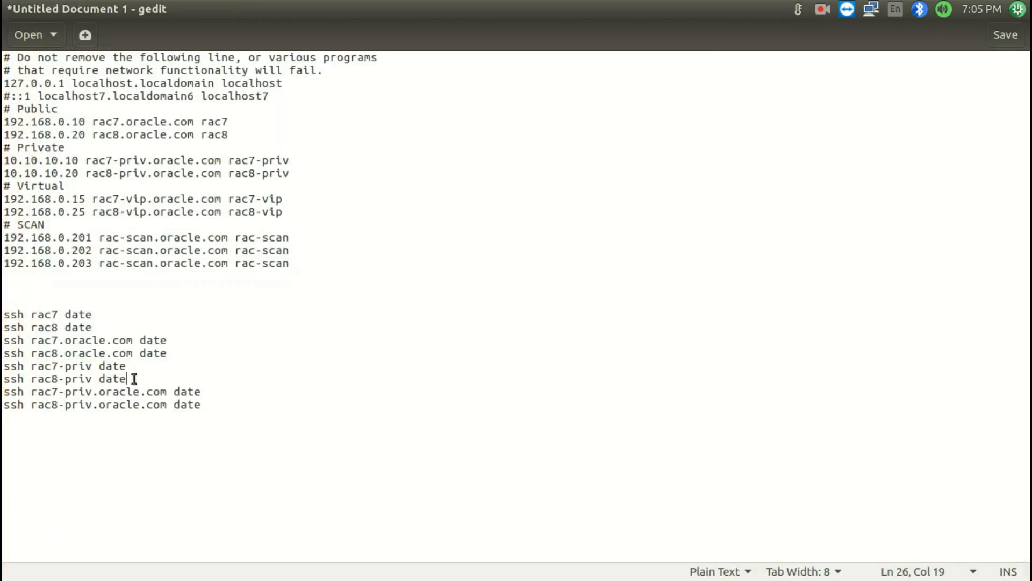
key("shift+Home")
key("ctrl+c")
key("super+s")
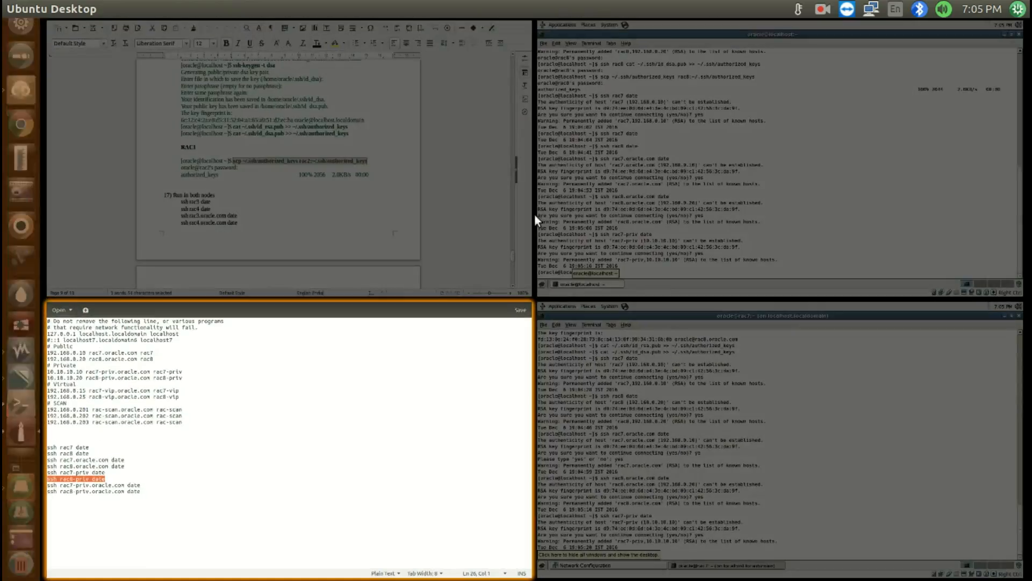
left_click(572, 233)
key("ctrl+shift+v")
key("Return")
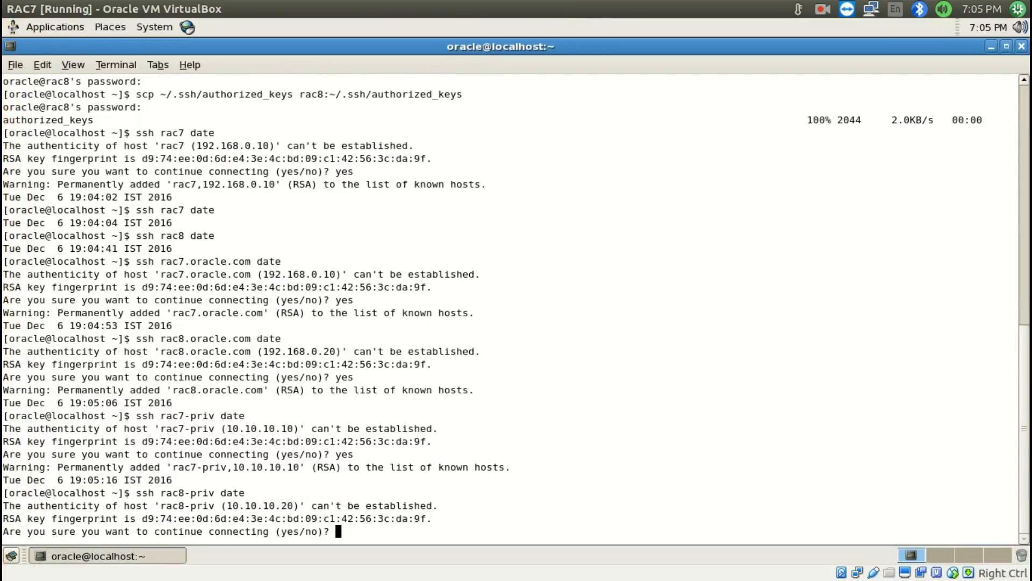
type("yes")
key("Return")
Paste ssh rac8-priv date at RAC8's command prompt, run it, and accept the host with yes
key("super+s")
left_click(955, 417)
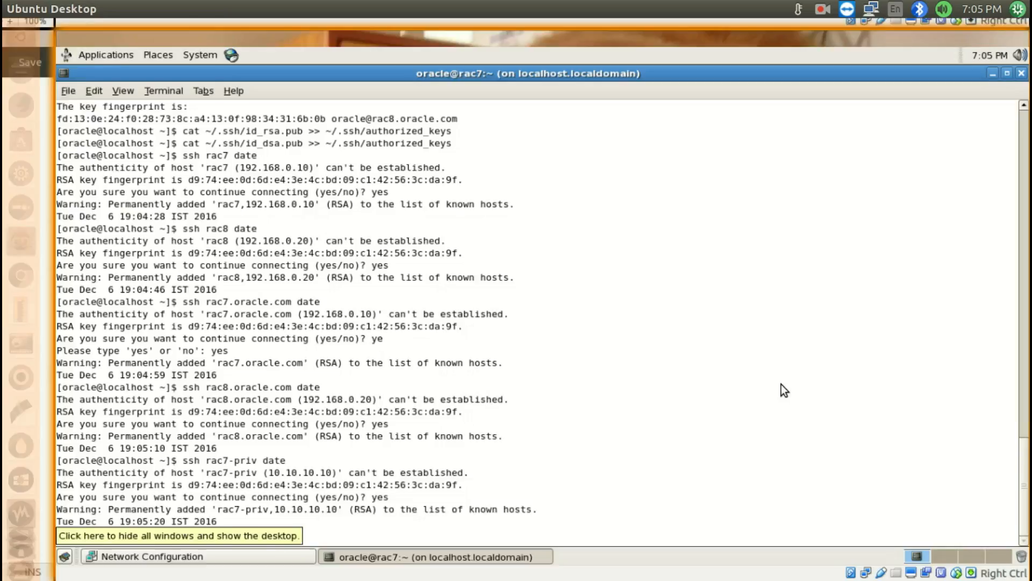
key("ctrl+shift+v")
key("Return")
type("ye")
key("Return")
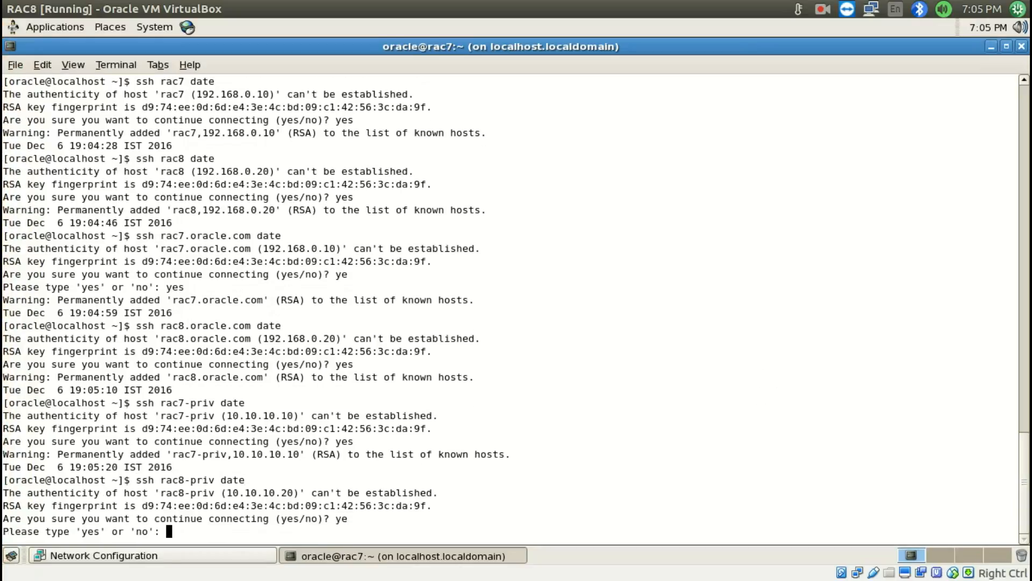
type("yes")
key("Return")
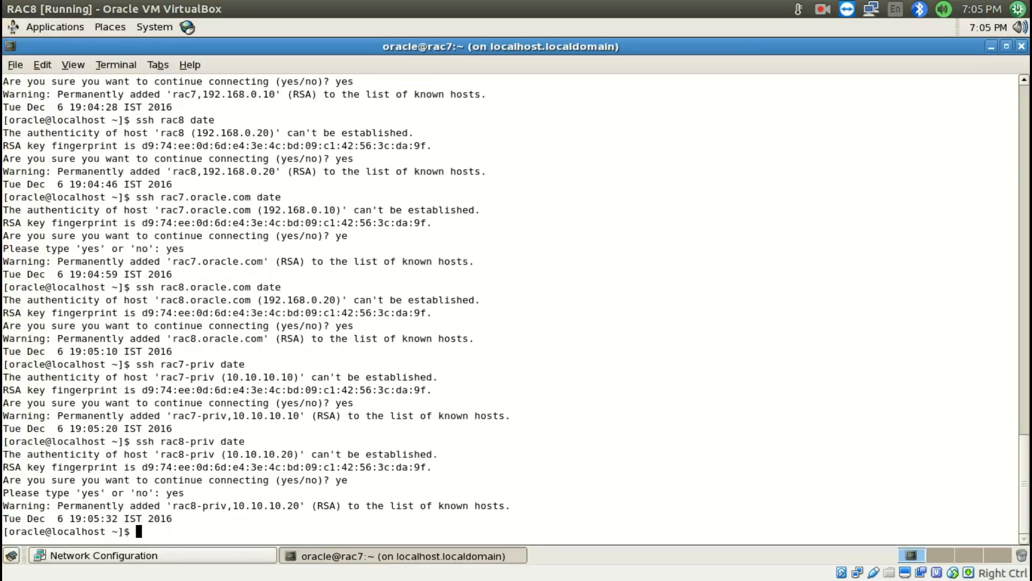
Copy ssh rac7-priv.oracle.com date from the gedit notes to RAC7's command prompt, run it, and accept the host with yes
key("super+s")
left_click(165, 474)
left_click(215, 391)
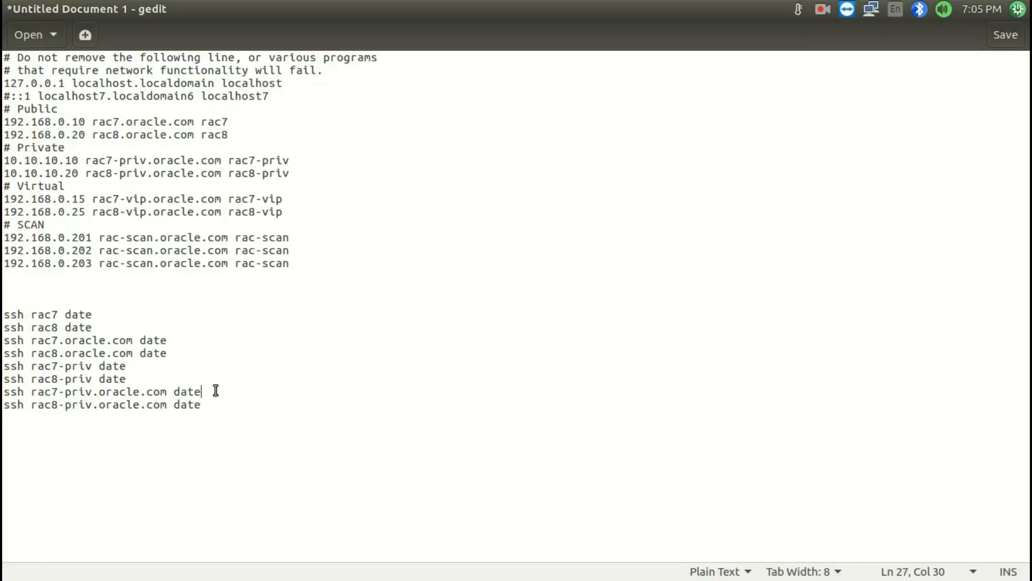
key("shift+Home")
key("super+s")
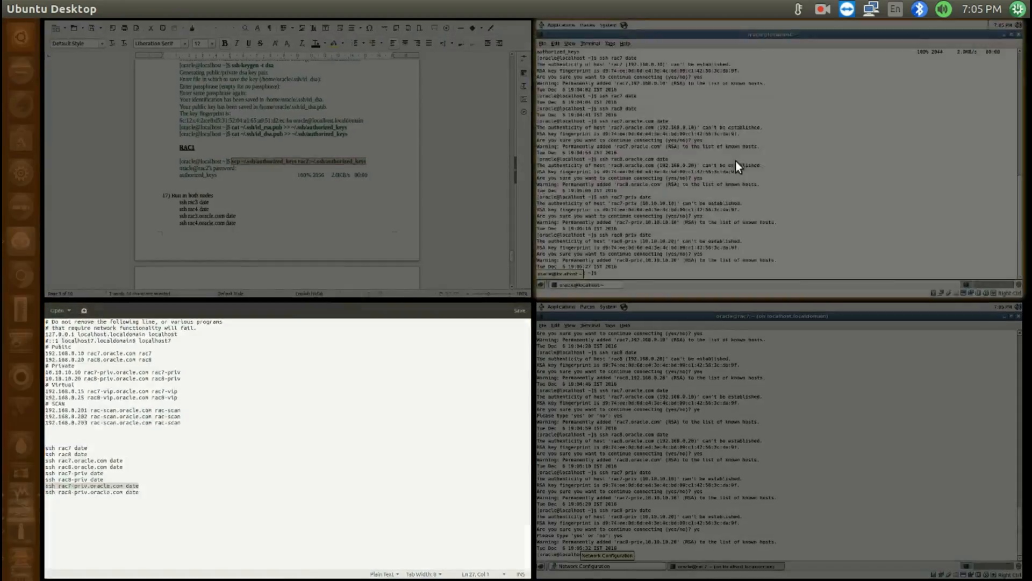
left_click(735, 160)
middle_click(657, 258)
key("Return")
type("yes")
key("Return")
Paste ssh rac7-priv.oracle.com date at RAC8's command prompt, run it, and accept the host with yes
key("super+s")
left_click(769, 424)
middle_click(686, 380)
key("Return")
type("yes")
key("Return")
Copy ssh rac8-priv.oracle.com date from the gedit notes to RAC7's command prompt, run it, and accept the host with yes
key("super+s")
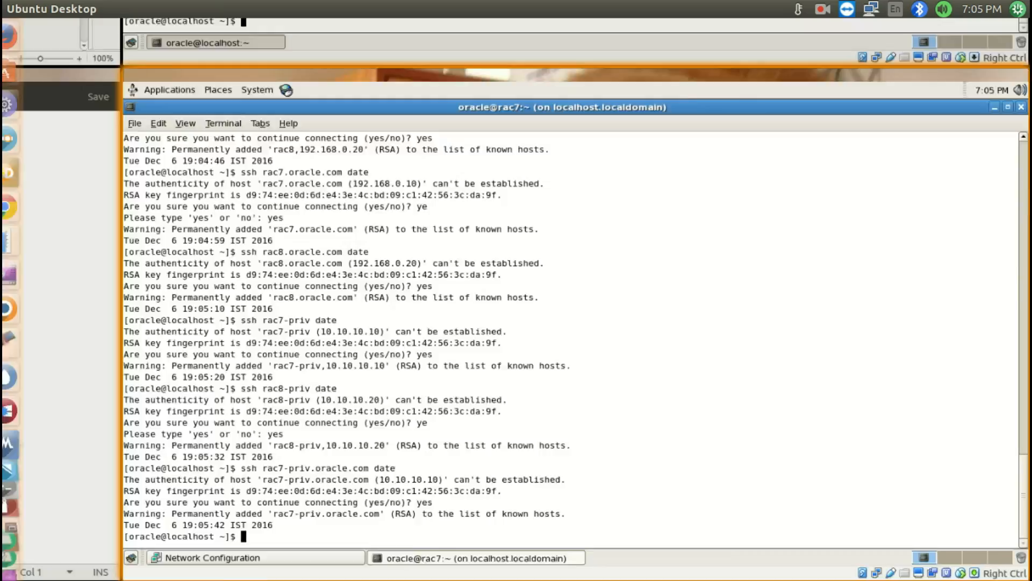
left_click(98, 457)
left_click(217, 417)
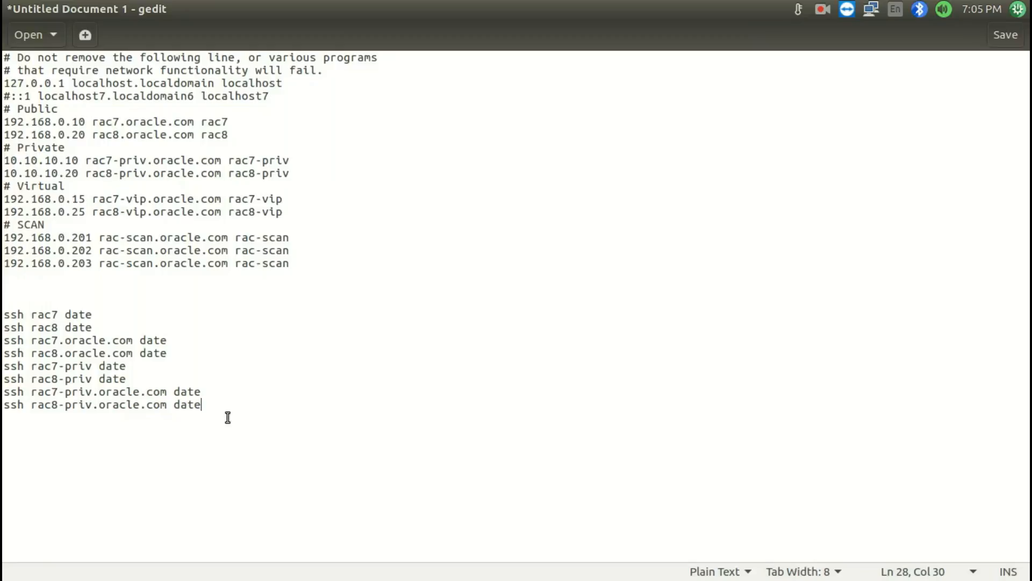
key("shift+Home")
key("super+s")
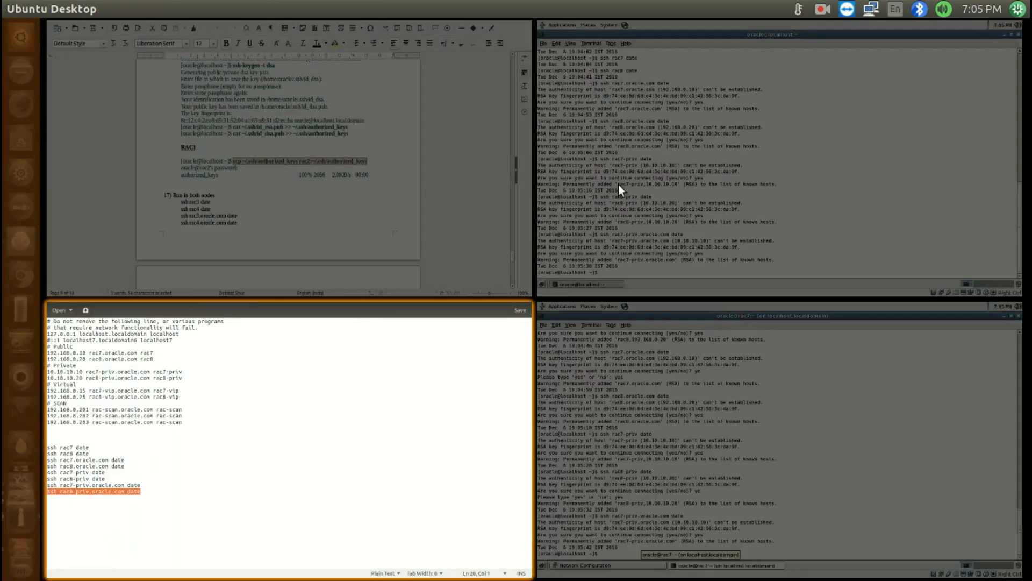
left_click(672, 246)
middle_click(672, 246)
key("Return")
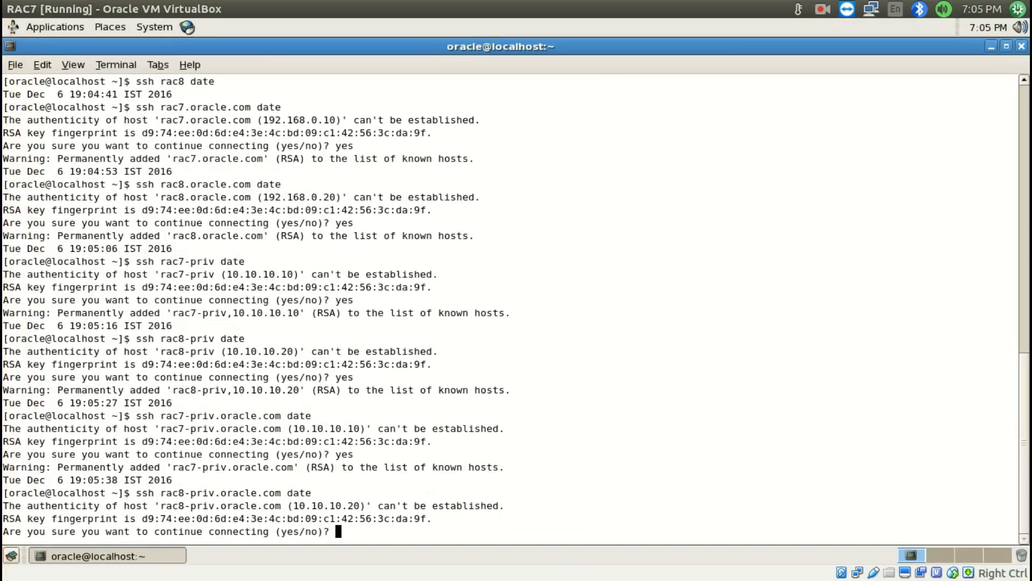
type("yes")
key("Return")
Paste ssh rac8-priv.oracle.com date at RAC8's command prompt, run it, and accept the host with yes
key("super+s")
left_click(549, 404)
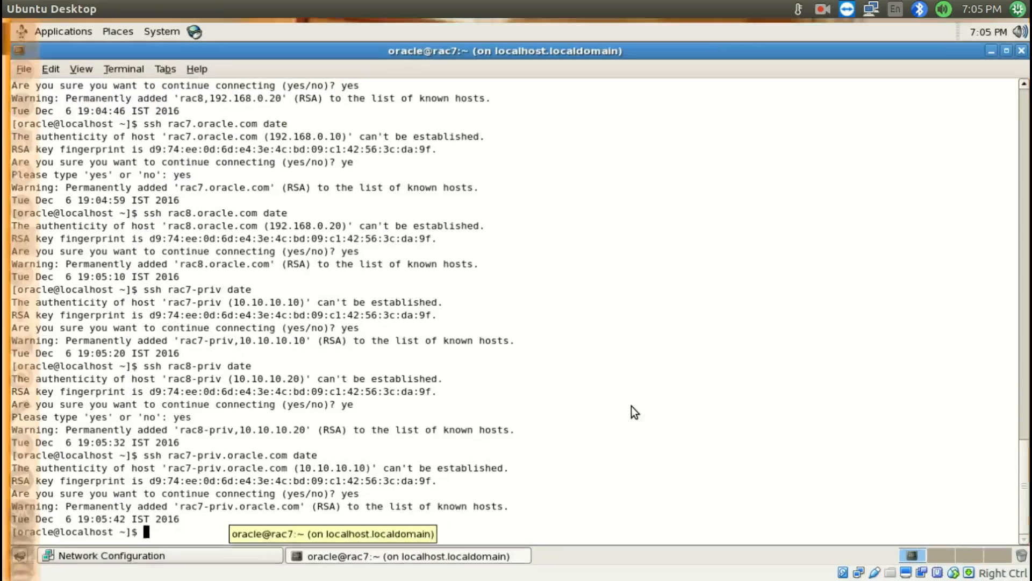
middle_click(631, 405)
key("Return")
type("yes")
key("Return")
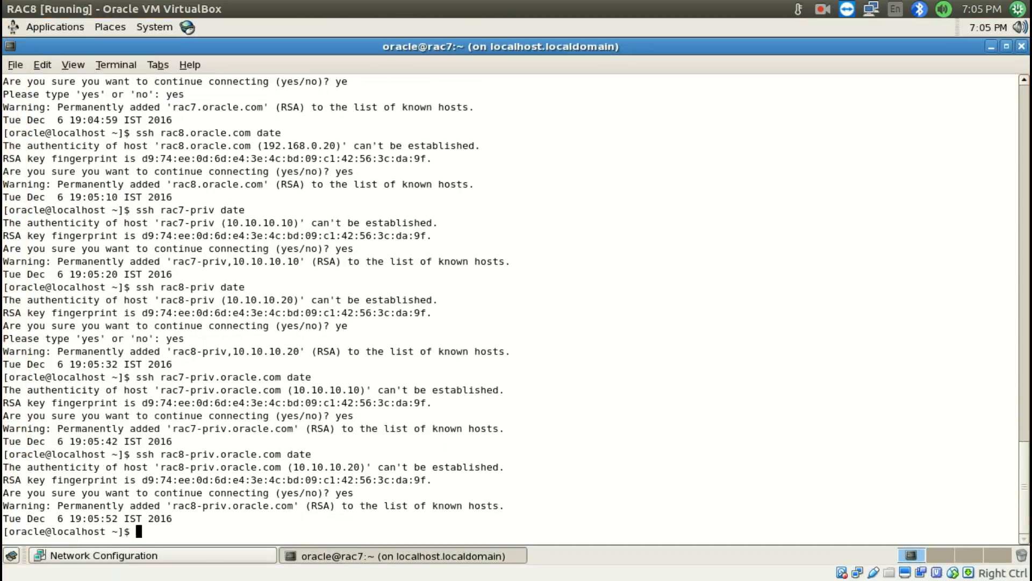
Check RAC7's terminal, and read the runcluvfy.sh pre-install verification command in the Install RAC.odt notes
key("super+s")
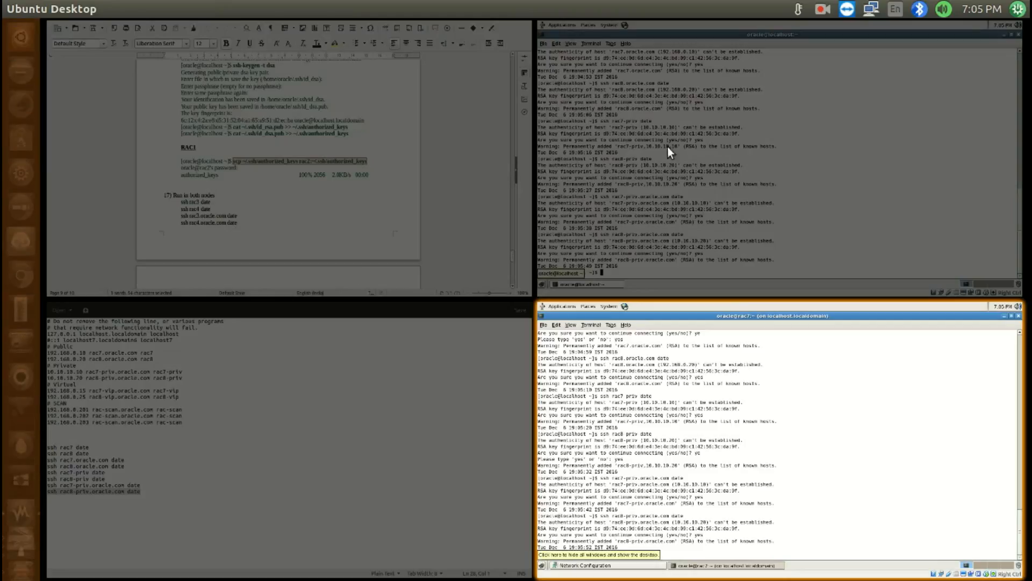
left_click(672, 196)
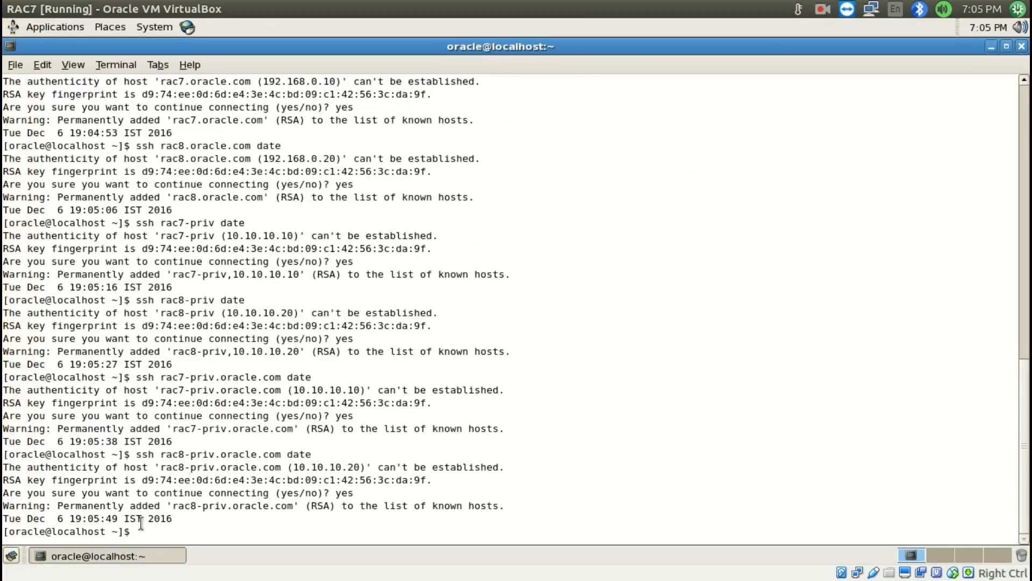
key("super+s")
left_click(256, 198)
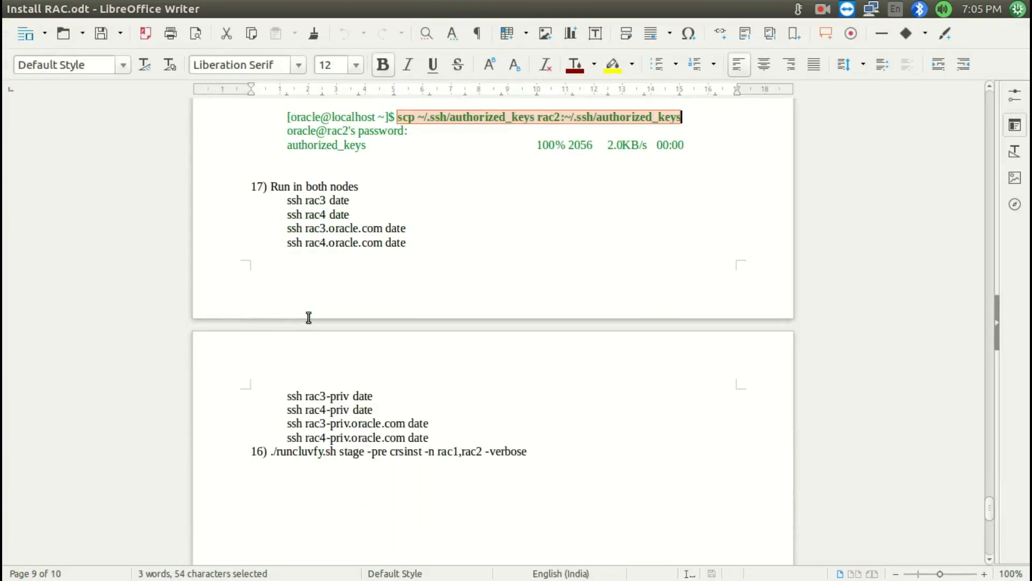
left_click_drag(274, 455, 306, 452)
left_click(313, 451)
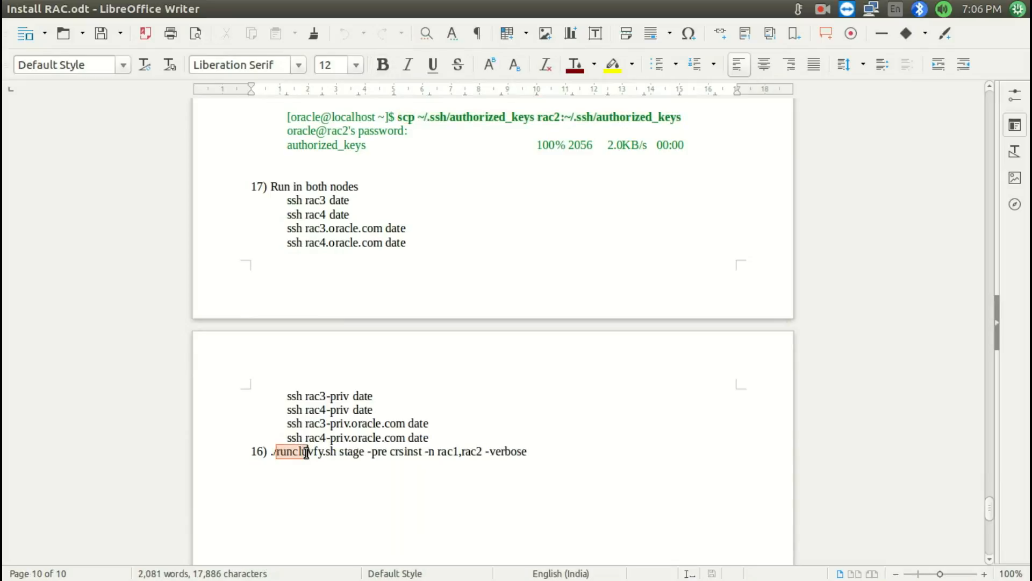
Clear RAC7's terminal and switch to root with su -, entering the root password
key("super+s")
left_click(641, 190)
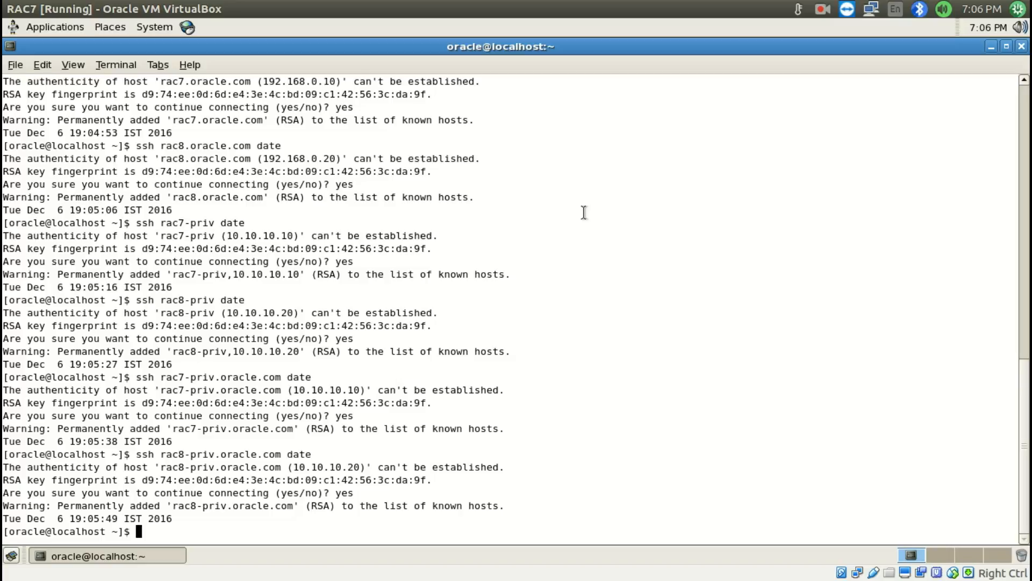
type("clear")
key("Return")
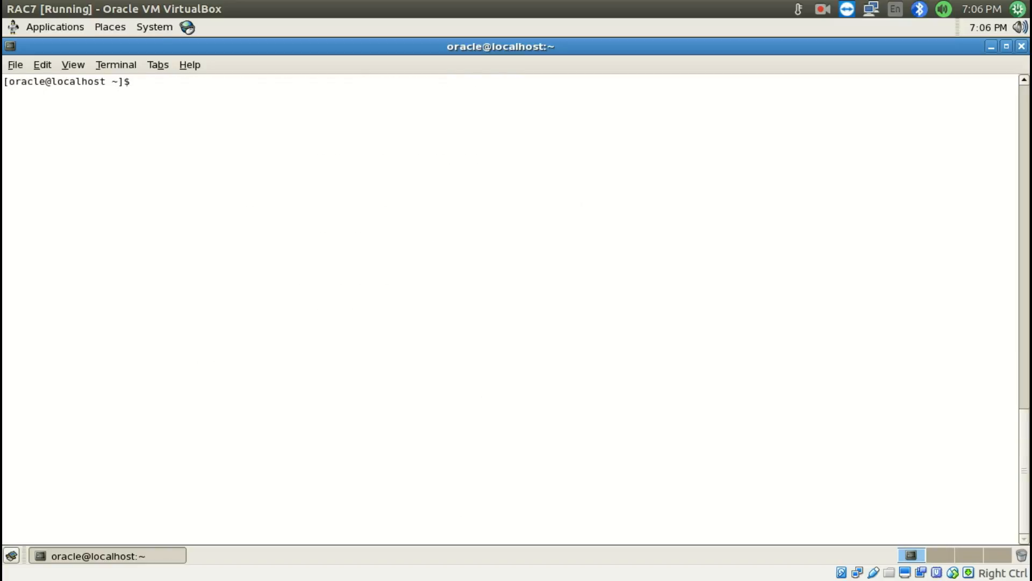
type("su -")
key("Return")
key("Return")
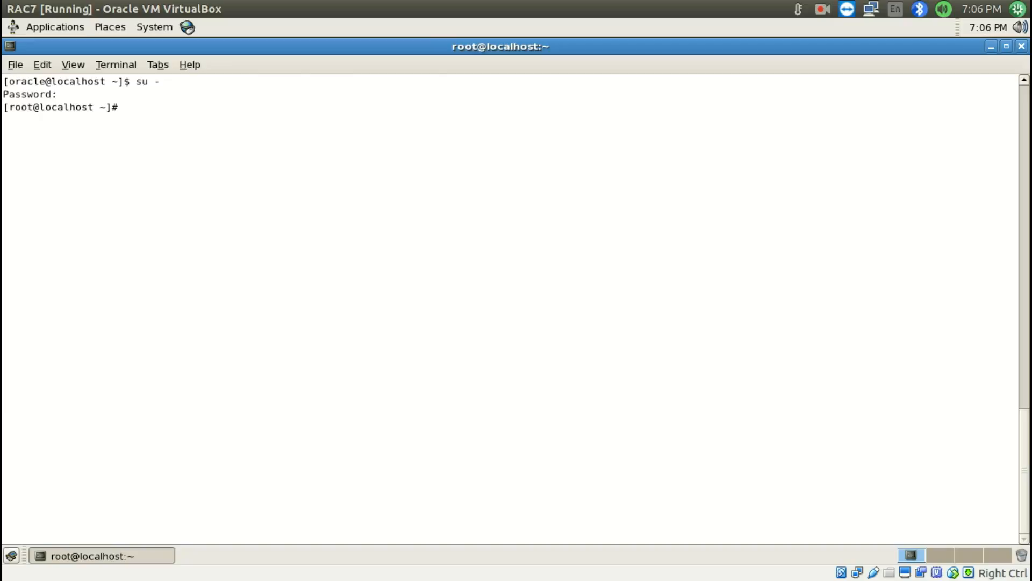
Mount /dev/sde1 on /mnt/software/ in RAC7's root terminal
type("mount ")
type("/mnt/")
key("BackSpace")
key("BackSpace")
key("BackSpace")
key("BackSpace")
type("dev/sde1 /mnt/software/")
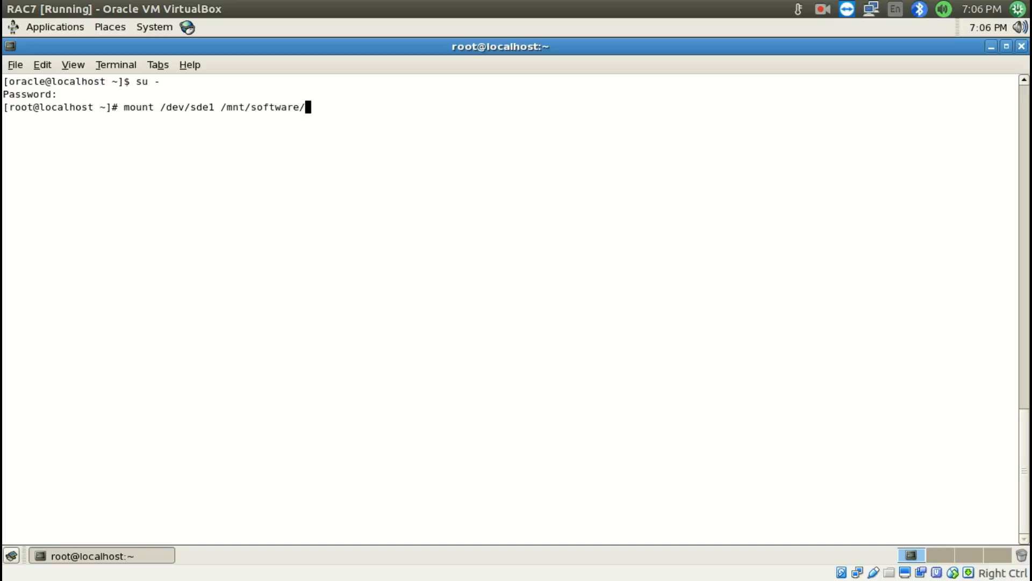
key("Return")
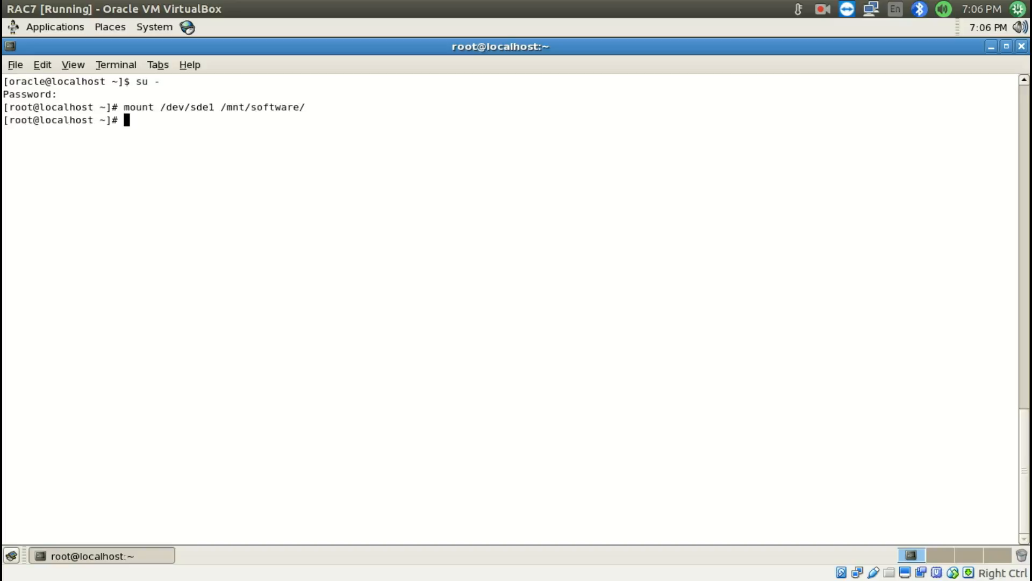
List root's home directory with ls -ltr and change into /mnt/software/
type("ls -ltr")
key("Return")
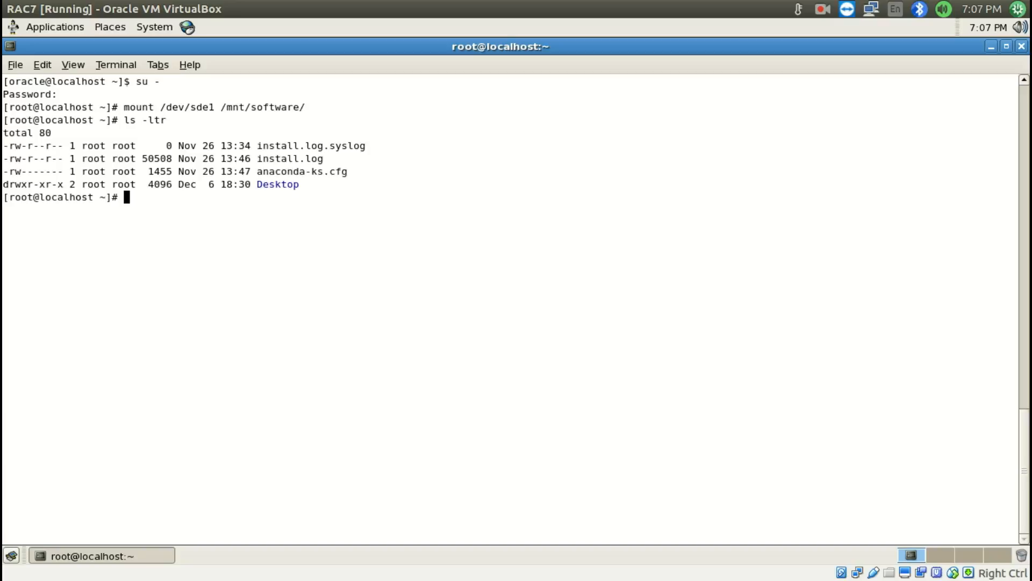
type("cd /mnt/sof")
key("Tab")
key("Return")
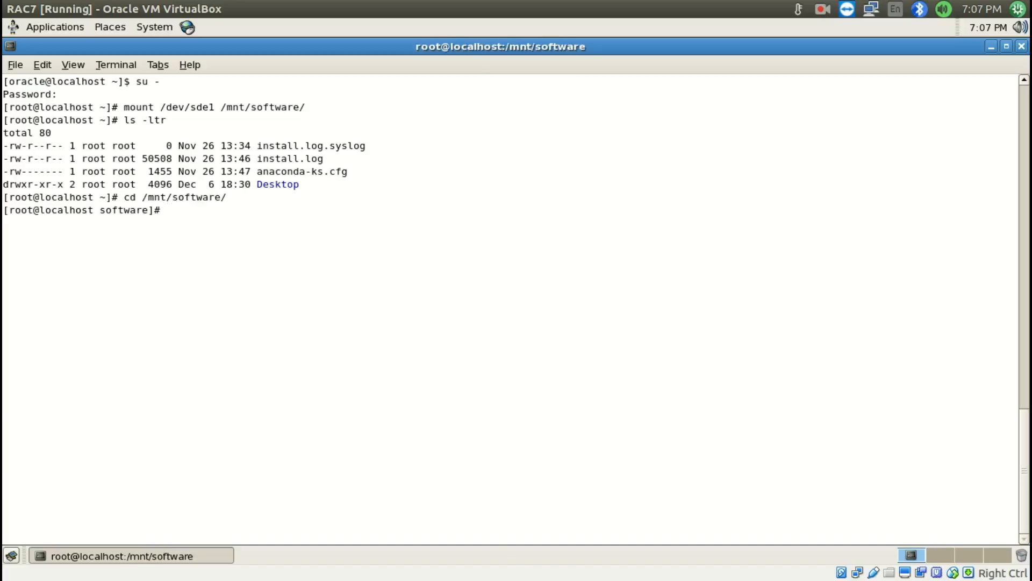
Exit the root session to return to the oracle user's prompt and review the earlier terminal output
type("exit")
key("Return")
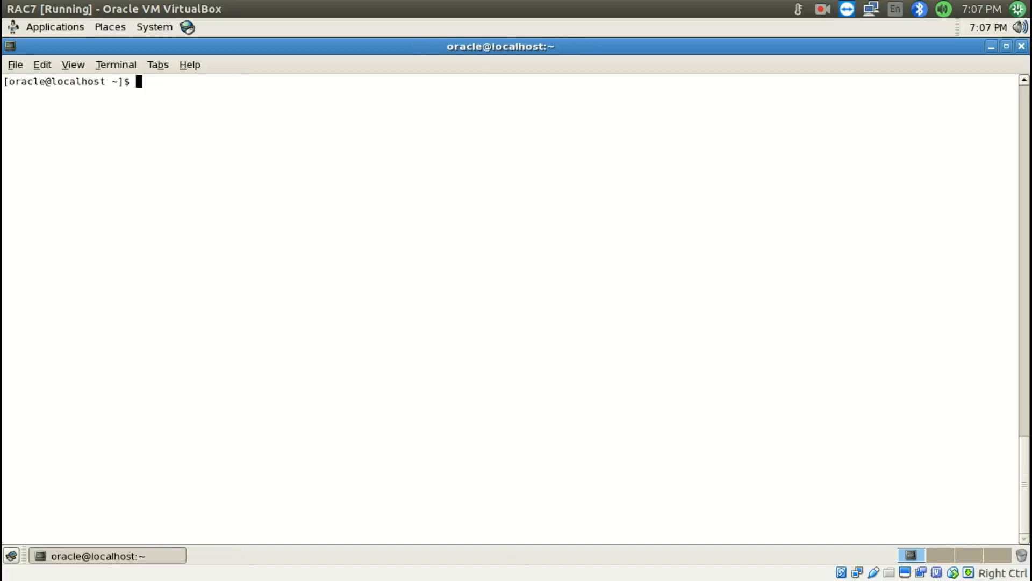
scroll(592, 299, "up", 10)
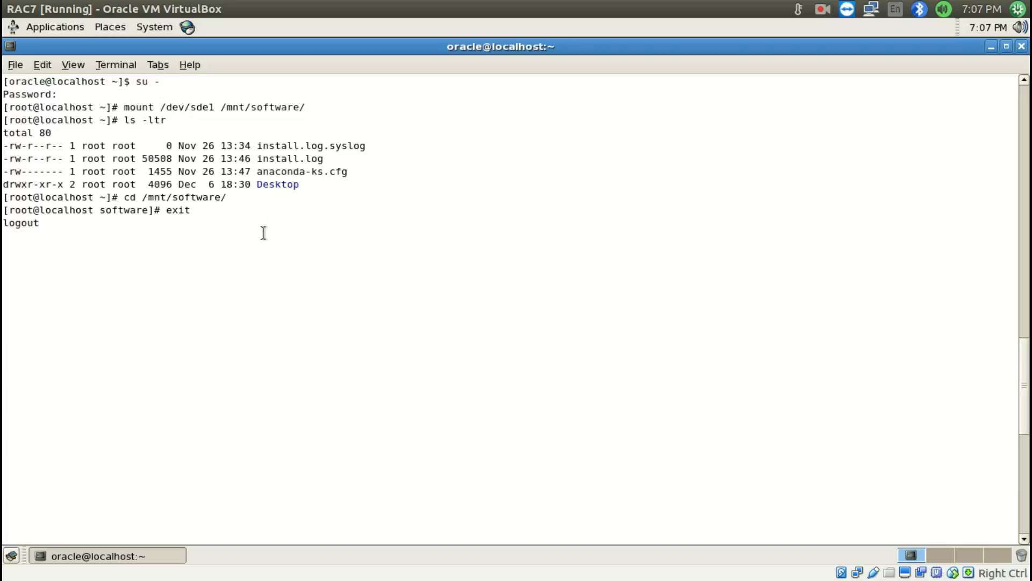
Change into /mnt/software/ as the oracle user on RAC7 and list its contents with ls -ltr
scroll(263, 233, "down", 10)
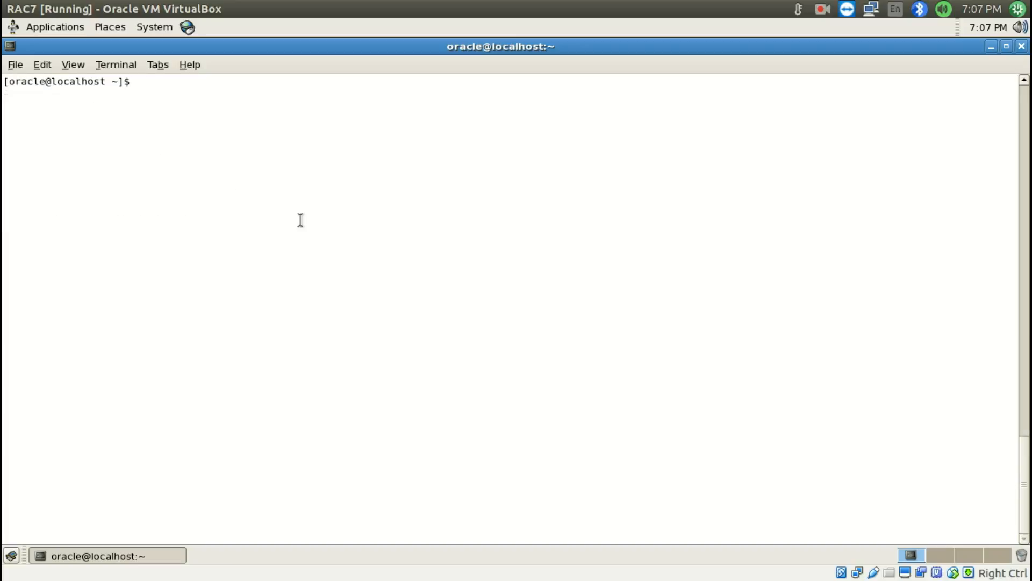
type("/")
type("d /mne")
key("BackSpace")
type("t/")
type("software/")
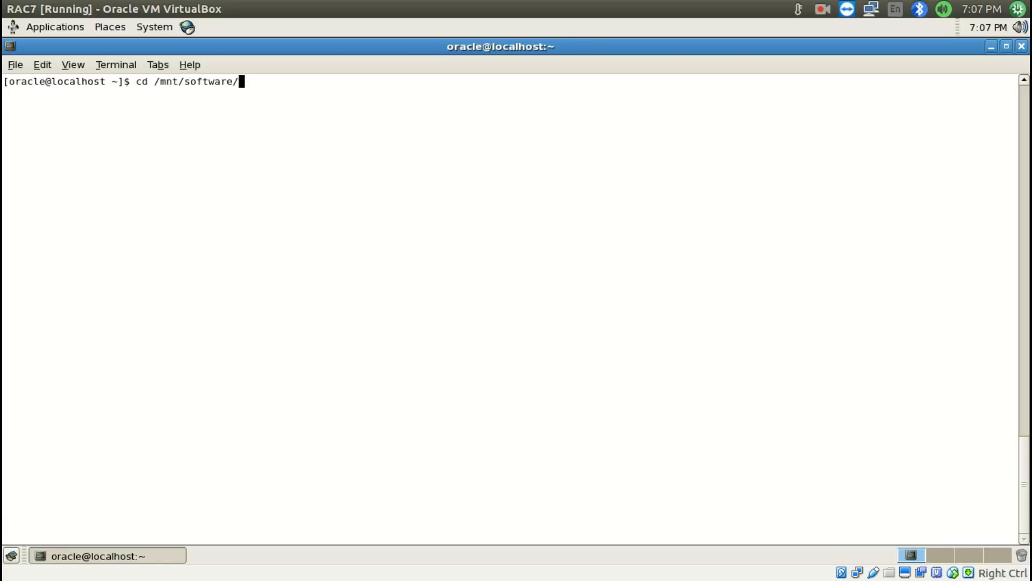
key("Return")
type("ls -ltr")
key("Return")
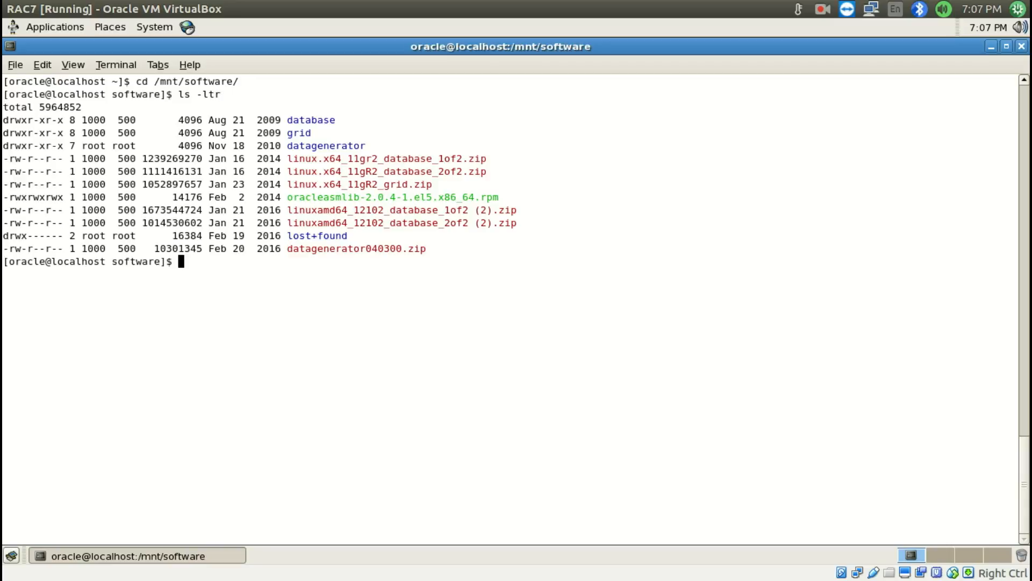
Change into the grid directory and list its contents with ls -ltr
left_click_drag(289, 185, 427, 184)
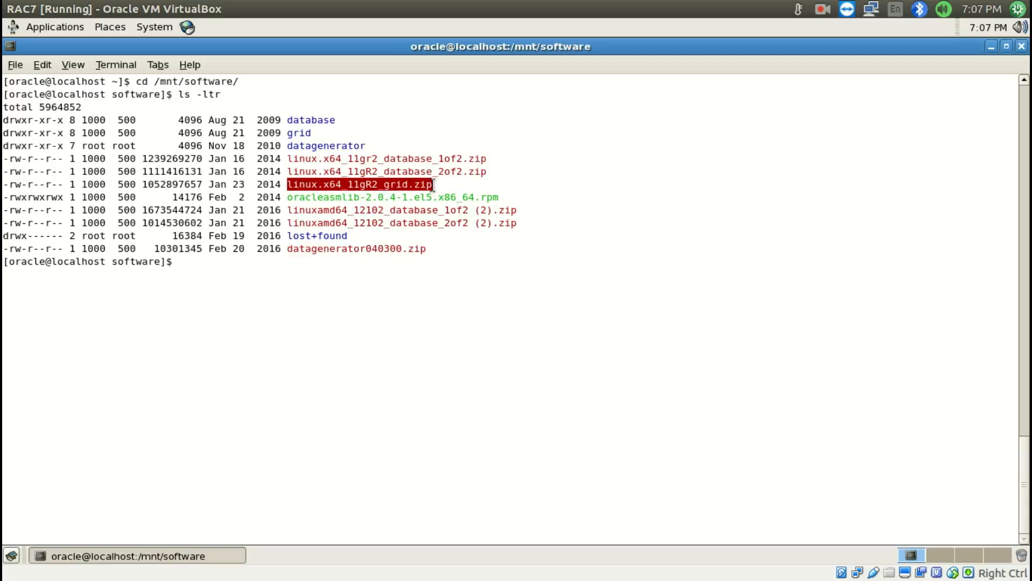
left_click(505, 184)
double_click(303, 135)
key("super+c")
type("cd")
middle_click(371, 214)
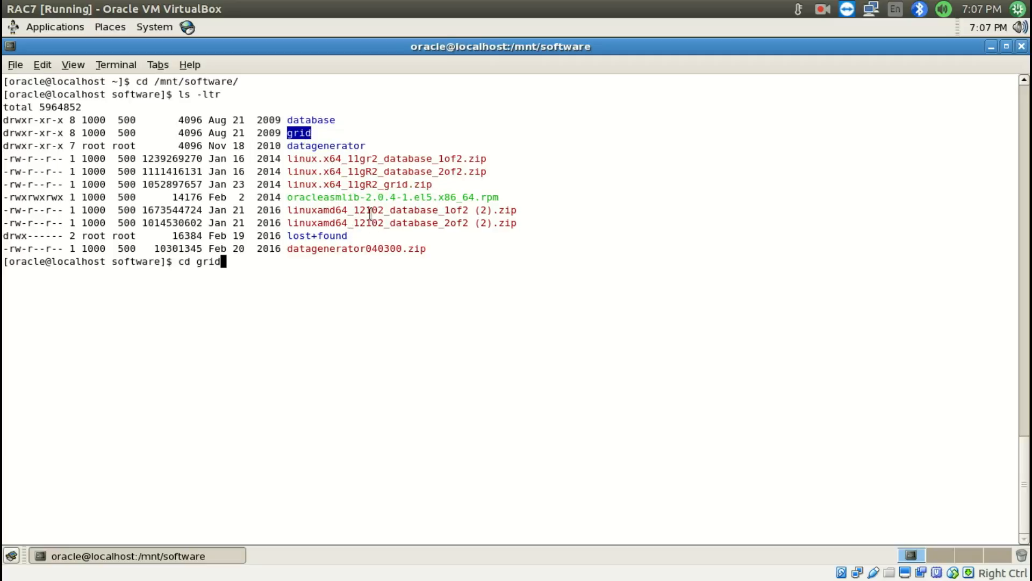
key("Return")
type("ls -ltr")
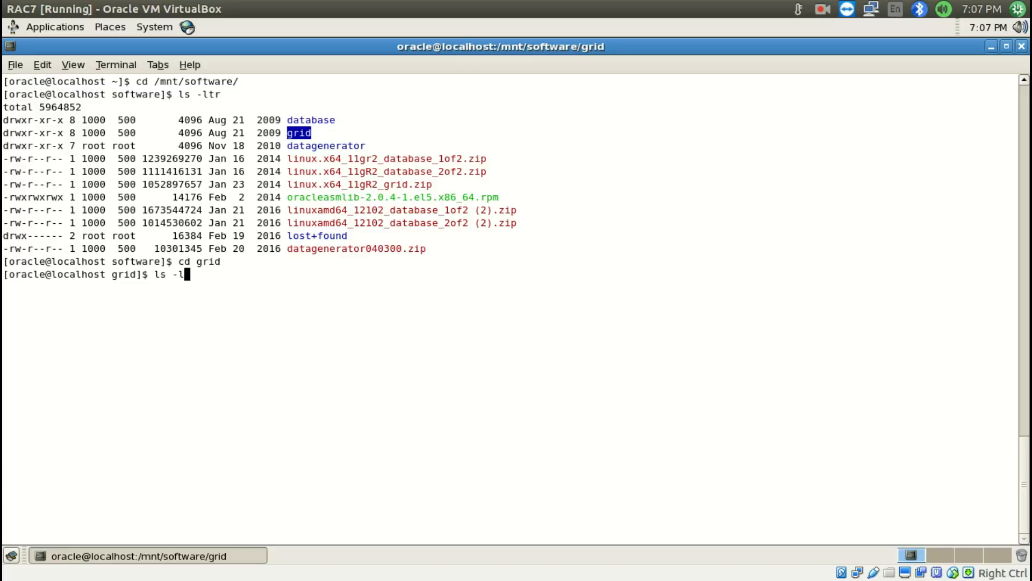
key("Return")
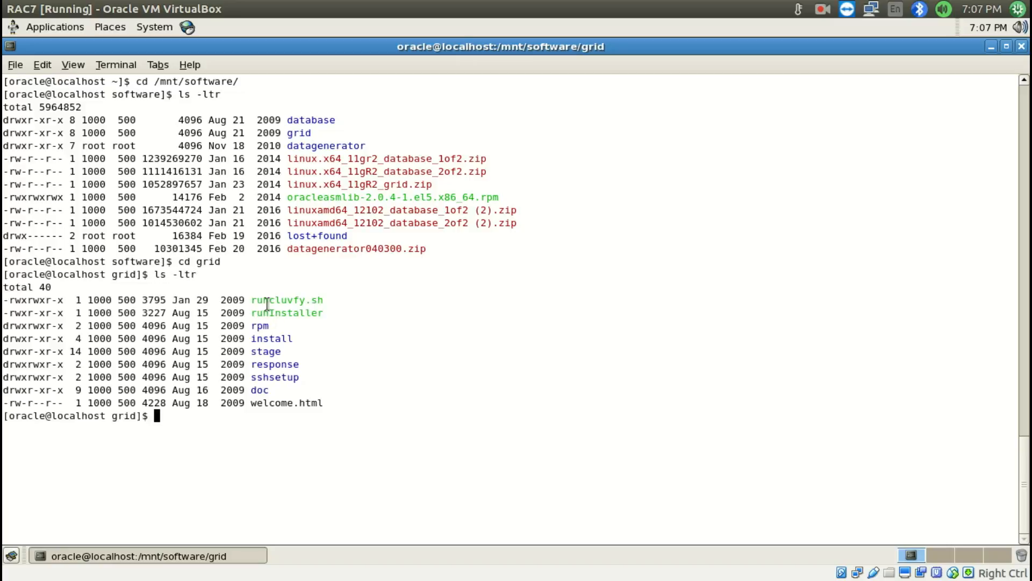
Copy the runcluvfy.sh stage -pre crsinst command from item 18 of the notes document to RAC7's terminal prompt without running it
double_click(267, 302)
double_click(281, 303)
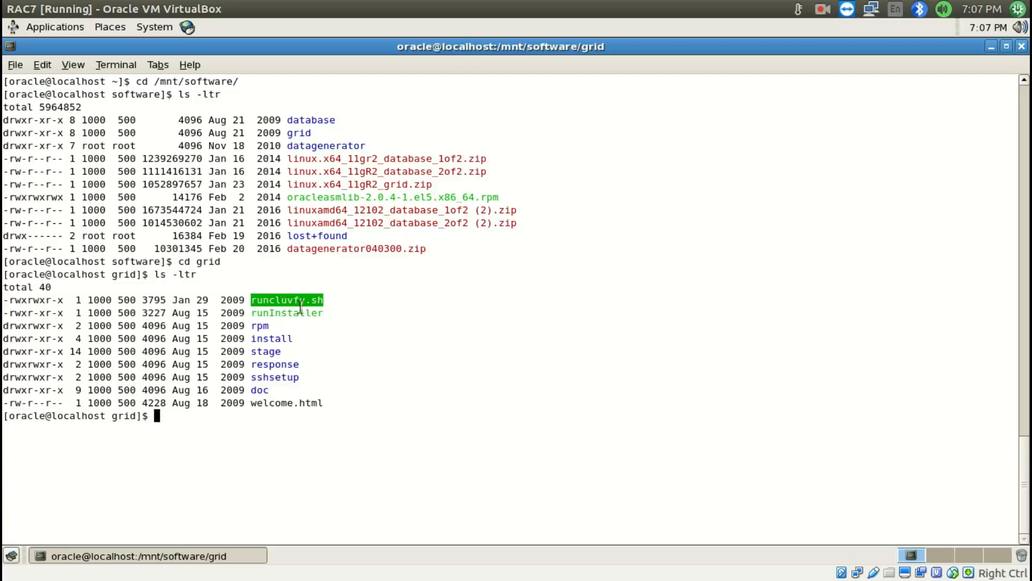
key("super+s")
double_click(83, 467)
key("super+s")
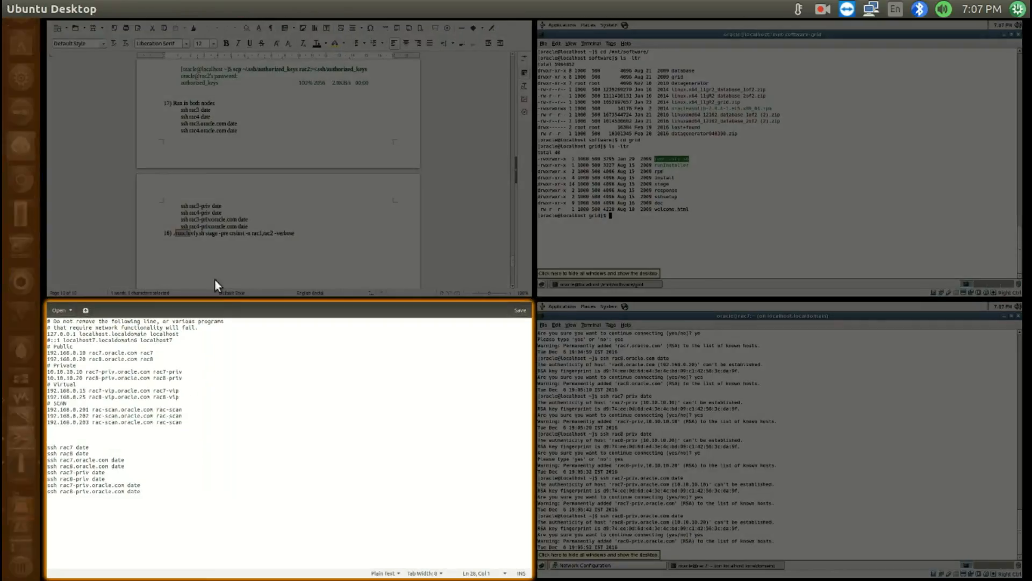
left_click(214, 286)
left_click_drag(537, 452, 270, 451)
key("super+c")
key("super+s")
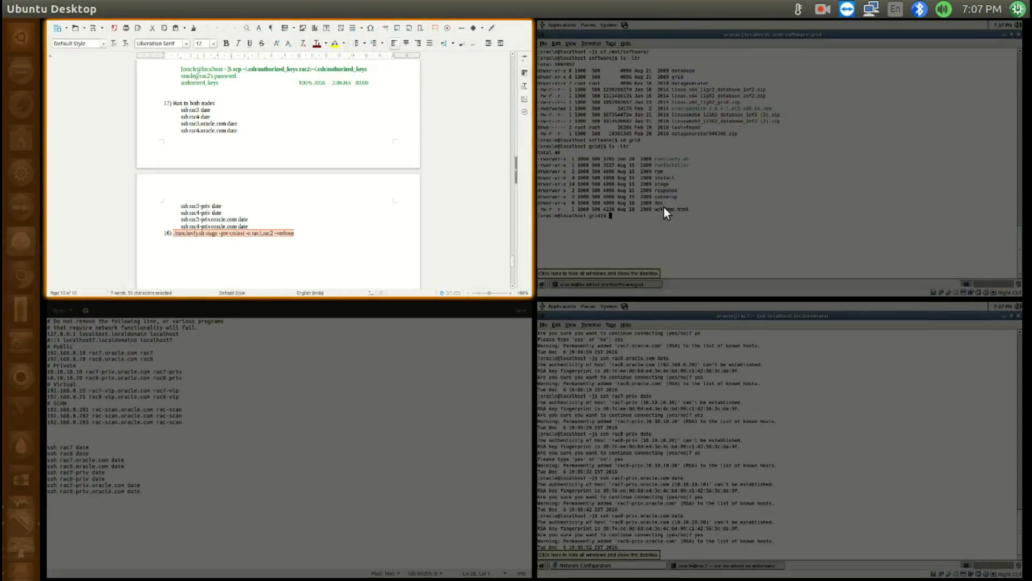
left_click(714, 186)
middle_click(325, 229)
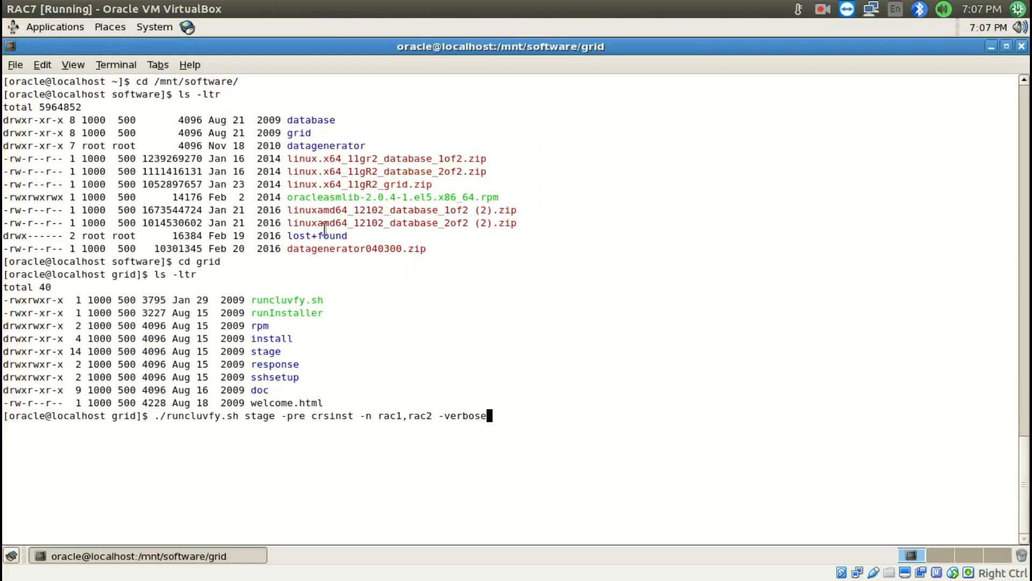
Change the node list in the runcluvfy.sh command to rac7,rac8
key("Left")
key("Left")
key("Left")
key("Left")
key("Left")
key("Left")
key("Left")
key("Left")
key("Left")
key("Left")
key("Left")
key("Left")
key("Left")
key("Left")
key("Left")
key("Delete")
type("7")
key("Right")
key("Right")
key("Right")
key("Right")
key("Delete")
type("8")
Append the verbose output to ~/runcluvfy.log with >> and run the cluster verification command
key("Right")
key("Right")
key("Right")
key("Right")
key("Right")
key("Right")
key("Right")
key("Right")
key("Right")
type("a")
key("BackSpace")
type(">> ~/runcluvfy.log")
key("Return")
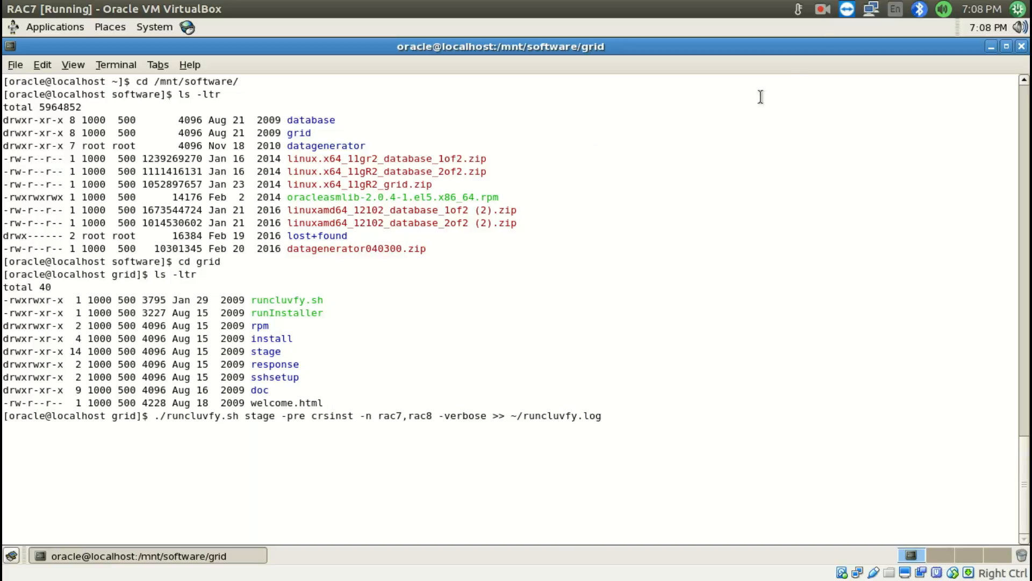
left_click(821, 10)
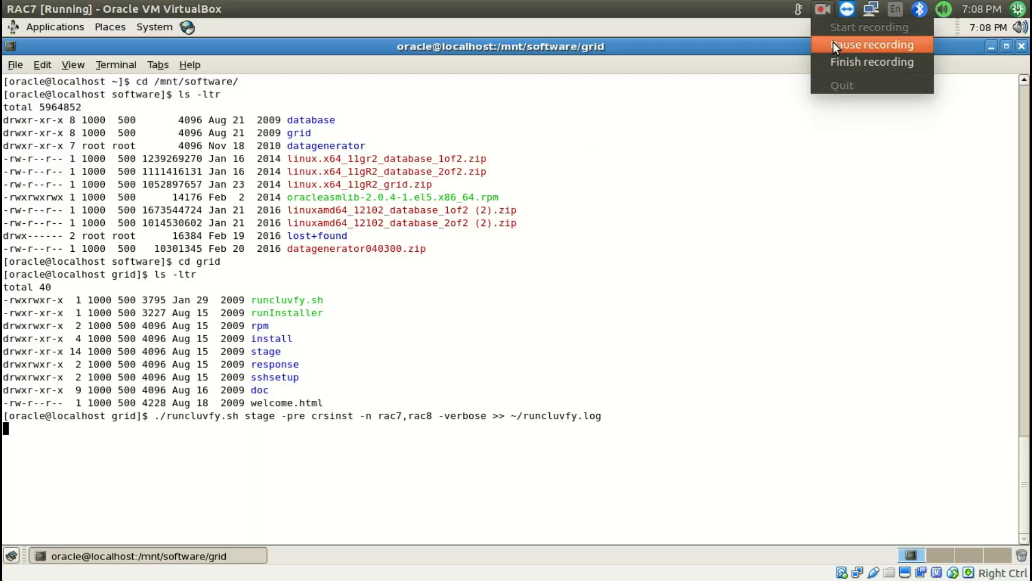
left_click(833, 44)
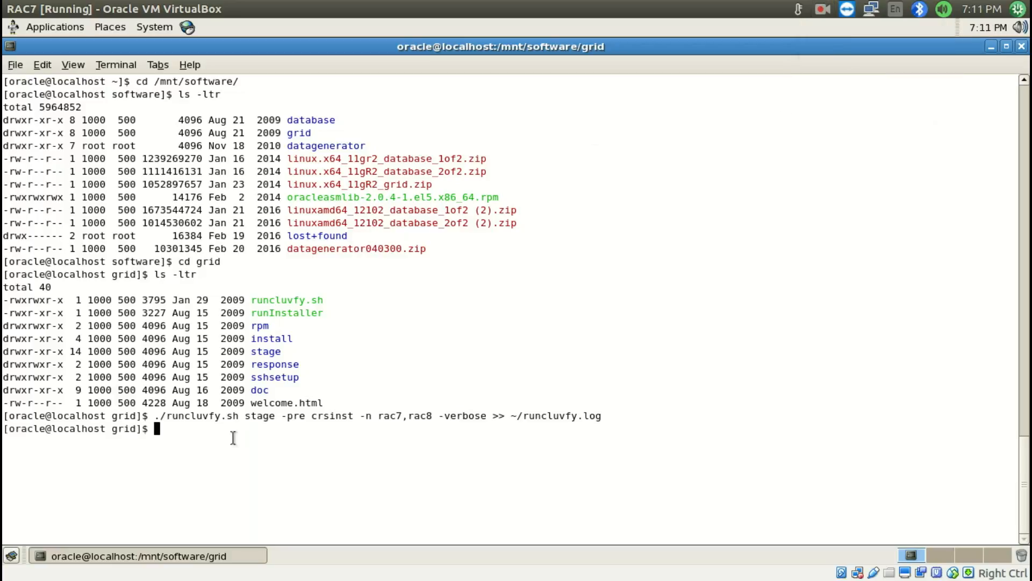
Open the verification log ~/runcluvfy.log with the more command
double_click(531, 417)
key("super+c")
type("~/")
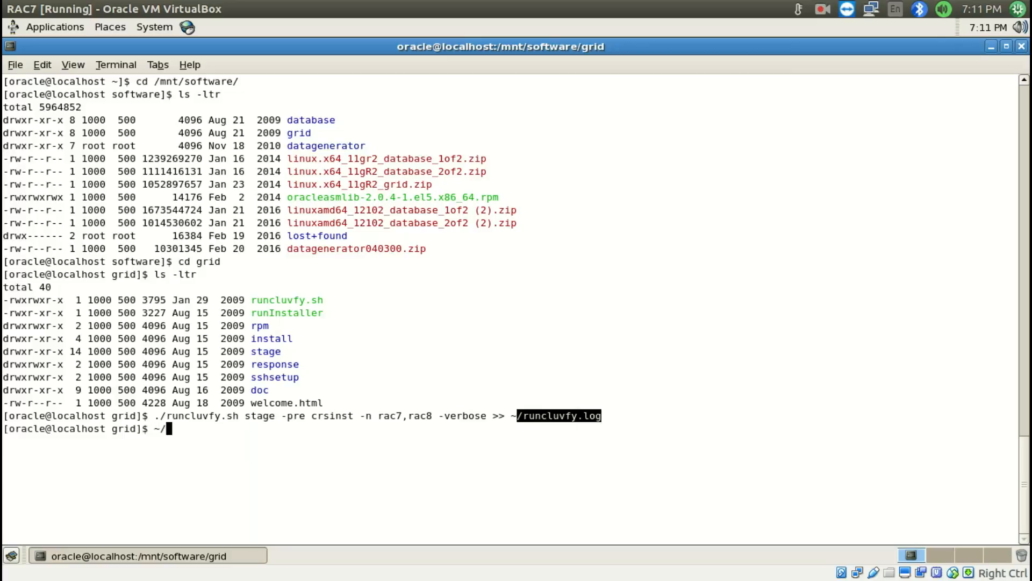
key("BackSpace")
key("BackSpace")
type("more")
middle_click(531, 419)
key("BackSpace")
key("BackSpace")
key("BackSpace")
key("BackSpace")
key("BackSpace")
key("BackSpace")
key("BackSpace")
key("BackSpace")
key("BackSpace")
key("BackSpace")
key("BackSpace")
key("BackSpace")
key("BackSpace")
key("BackSpace")
type("~/")
middle_click(531, 419)
key("Left")
key("Left")
key("Left")
key("Left")
key("Left")
key("Left")
key("Left")
key("Left")
key("Left")
key("Left")
key("Left")
key("Left")
key("Left")
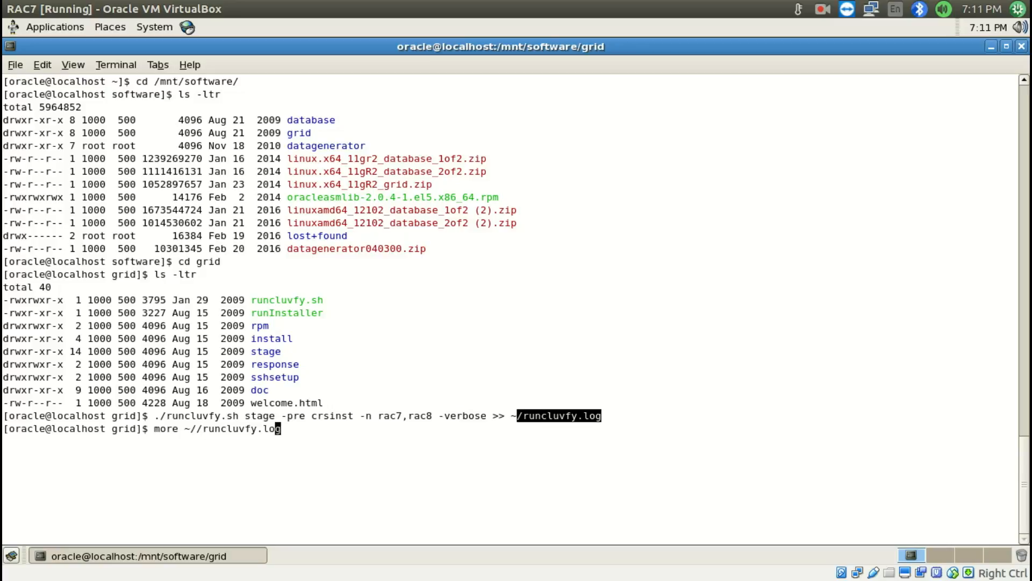
key("BackSpace")
key("Return")
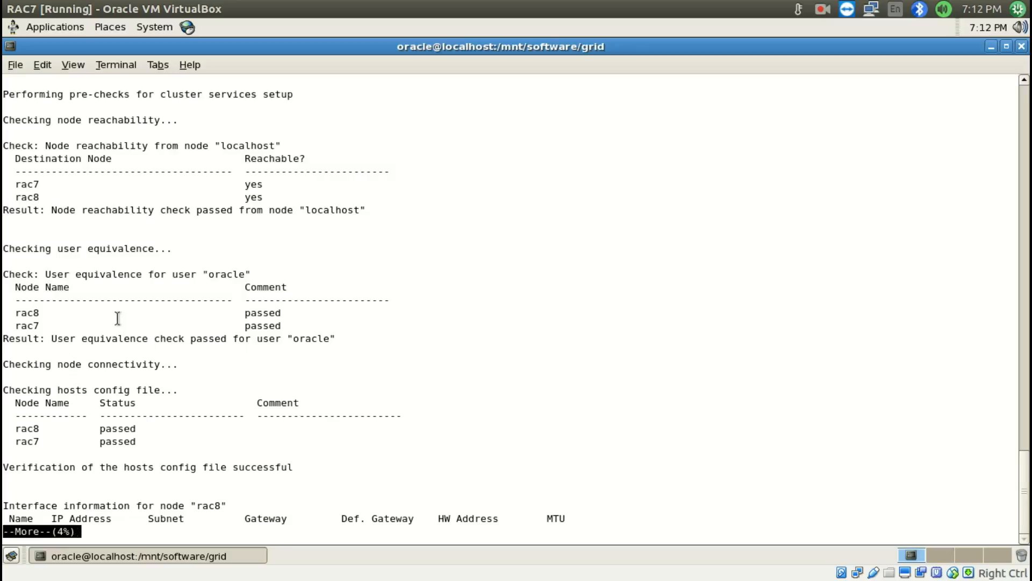
Page through the log's hosts file, network interface, node connectivity and memory checks for rac7 and rac8
key("Return")
key("Return")
key("Return")
key("Return")
key("Return")
key("Return")
key("Return")
key("Return")
key("Return")
key("Return")
key("Return")
key("Return")
key("Return")
key("Return")
key("Return")
key("Return")
key("Return")
key("Return")
key("Return")
key("Return")
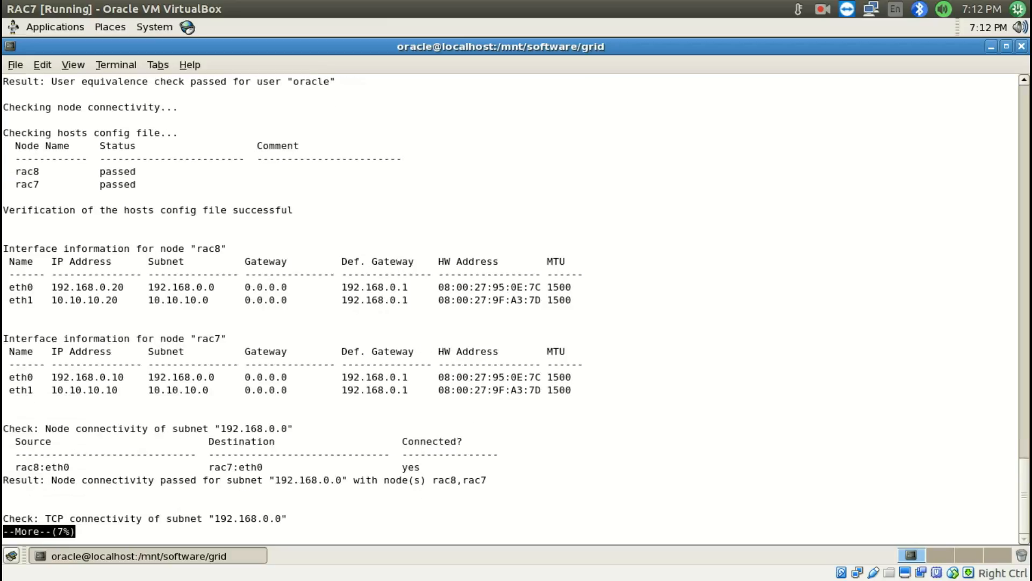
key("Return")
key("Return")
key("Return")
key("Return")
key("Return")
key("Return")
key("Return")
key("Return")
key("Return")
key("Return")
key("Return")
key("Return")
key("Return")
key("Return")
key("Return")
key("Return")
key("Return")
key("Return")
key("Return")
key("Return")
key("Return")
key("Return")
key("Return")
key("Return")
key("Return")
key("Return")
key("Return")
key("Return")
key("Return")
key("Return")
key("Return")
key("Return")
key("Return")
key("Return")
key("Return")
key("Return")
key("Return")
key("Return")
key("Return")
key("Return")
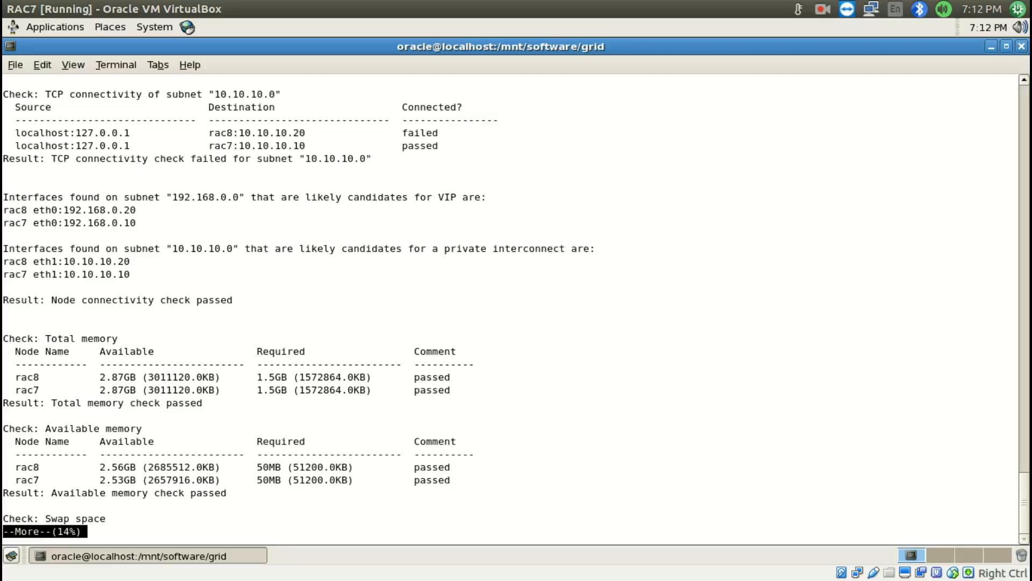
Examine the log's swap space, free disk space, user, group, run level and resource limit checks
key("Return")
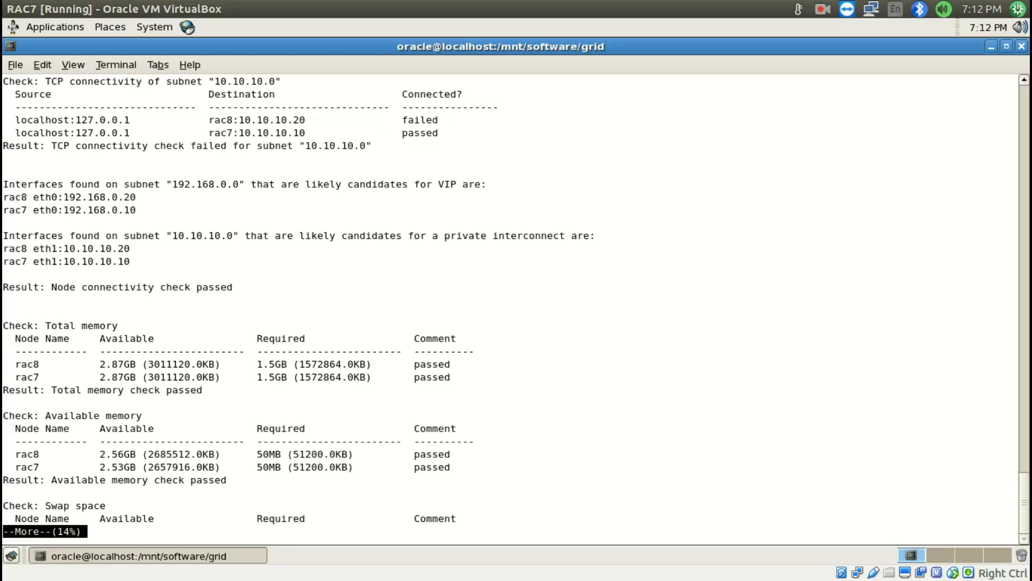
key("Return")
key("Return")
key("Return")
key("Return")
key("Return")
key("Return")
key("Return")
key("Return")
key("Return")
key("Return")
key("Return")
key("Return")
key("Return")
key("Return")
key("Return")
key("Return")
key("Return")
key("Return")
key("Return")
key("Return")
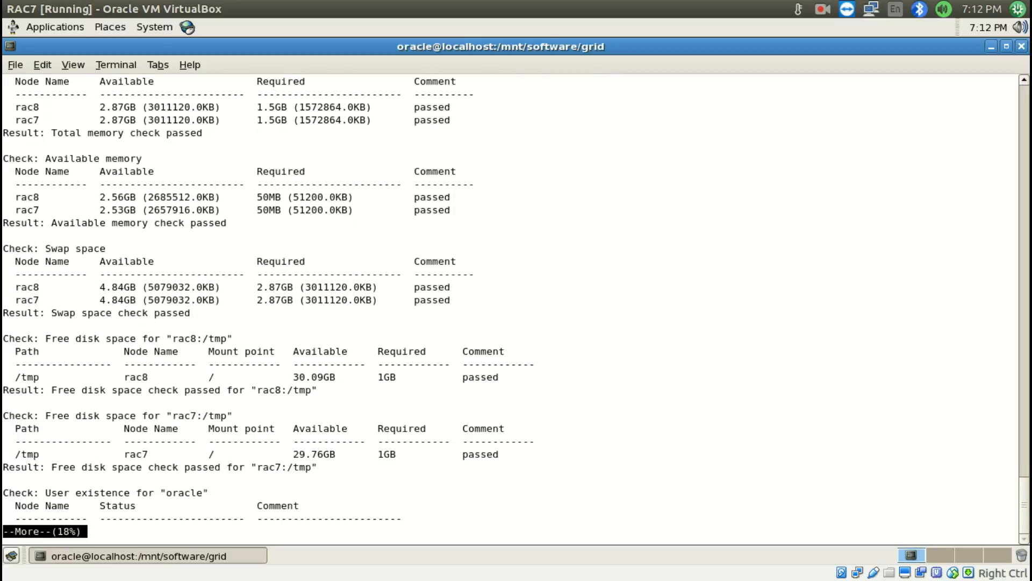
key("Return")
key("Return")
key("Return")
key("Return")
key("Return")
key("Return")
key("Return")
key("Return")
key("Return")
key("Return")
key("Return")
key("Return")
key("Return")
key("Return")
key("Return")
key("Return")
key("Return")
key("Return")
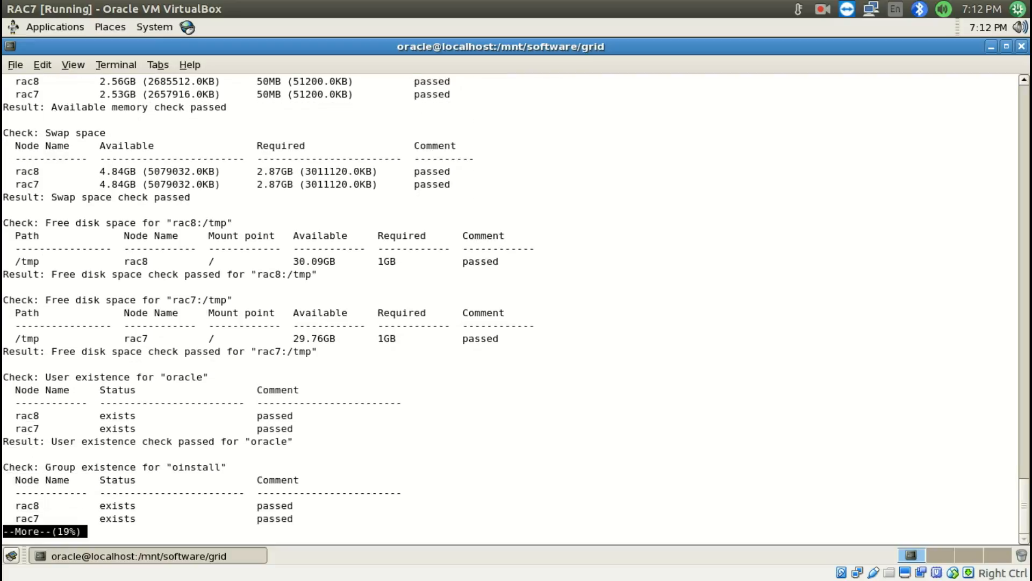
key("Return")
key("Return")
key("Return")
key("Return")
key("Return")
key("Return")
key("Return")
key("Return")
key("Return")
key("Return")
key("Return")
key("Return")
key("Return")
key("Return")
key("Return")
key("Return")
key("Return")
key("Return")
key("Return")
key("Return")
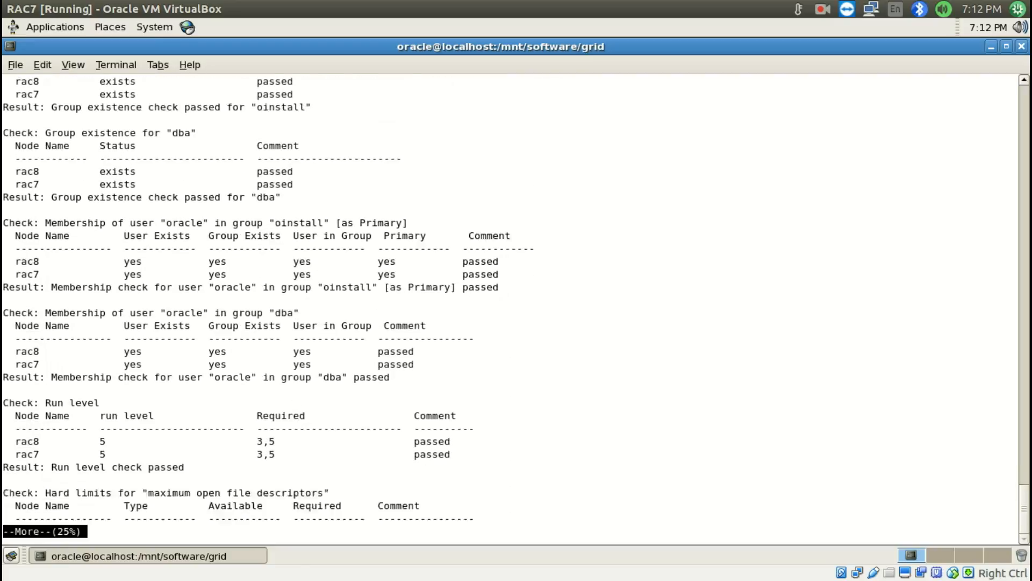
key("Return")
key("Return")
key("Return")
key("Return")
key("Return")
key("Return")
key("Return")
key("Return")
key("Return")
key("Return")
key("Return")
key("Return")
key("Return")
key("Return")
key("Return")
key("Return")
key("Return")
key("Return")
key("Return")
key("Return")
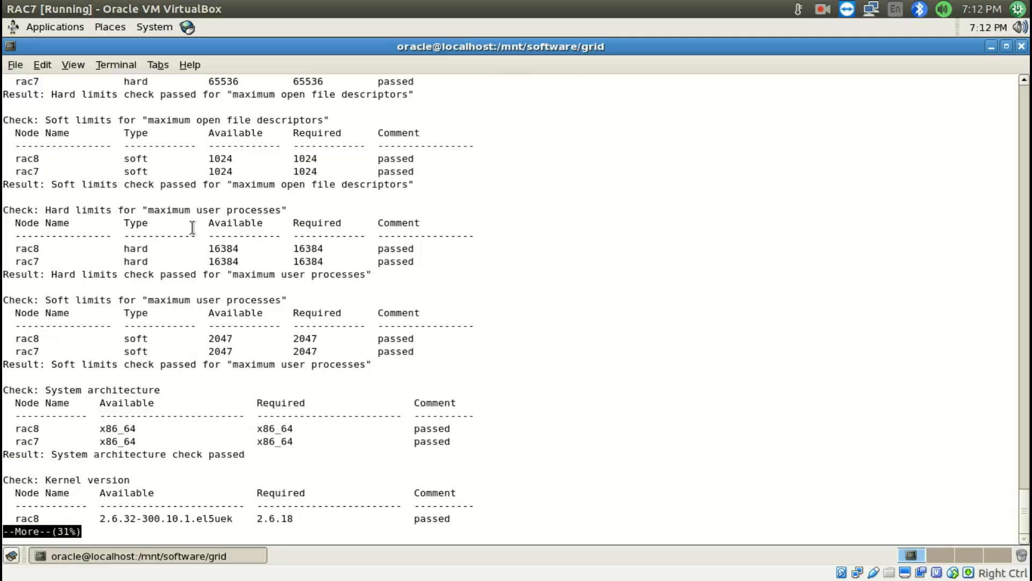
Review the log's kernel version and kernel parameter checks, comparing configured and required values on both nodes
key("Return")
key("Return")
key("Return")
key("Return")
key("Return")
key("Return")
key("Return")
key("Return")
key("Return")
key("Return")
key("Return")
key("Return")
key("Return")
key("Return")
key("Return")
key("Return")
key("Return")
key("Return")
key("Return")
key("Return")
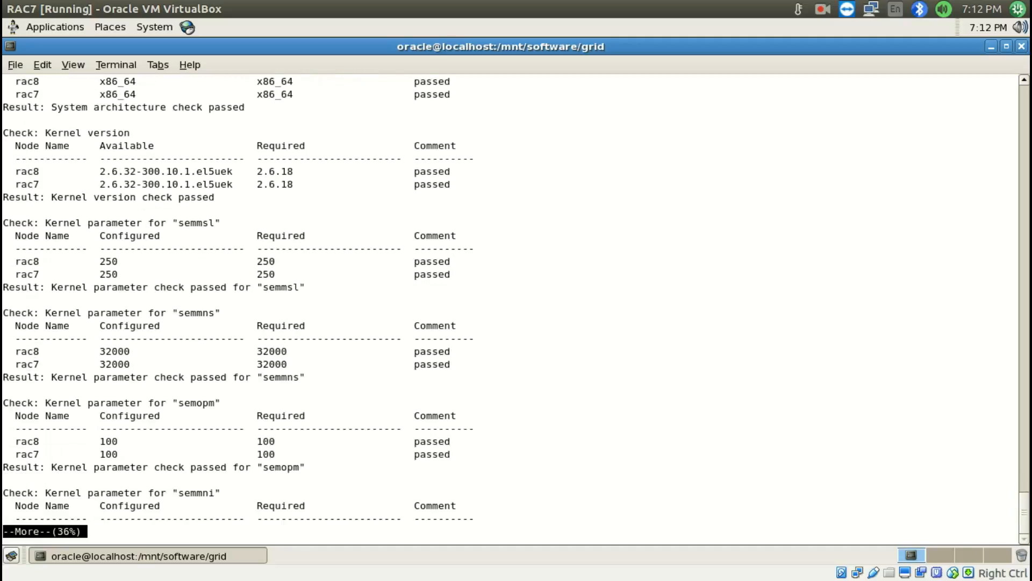
key("Return")
key("Return")
key("Return")
key("Return")
key("Return")
key("Return")
key("Return")
key("Return")
key("Return")
key("Return")
key("Return")
key("Return")
key("Return")
key("Return")
key("Return")
key("Return")
key("Return")
key("Return")
key("Return")
key("Return")
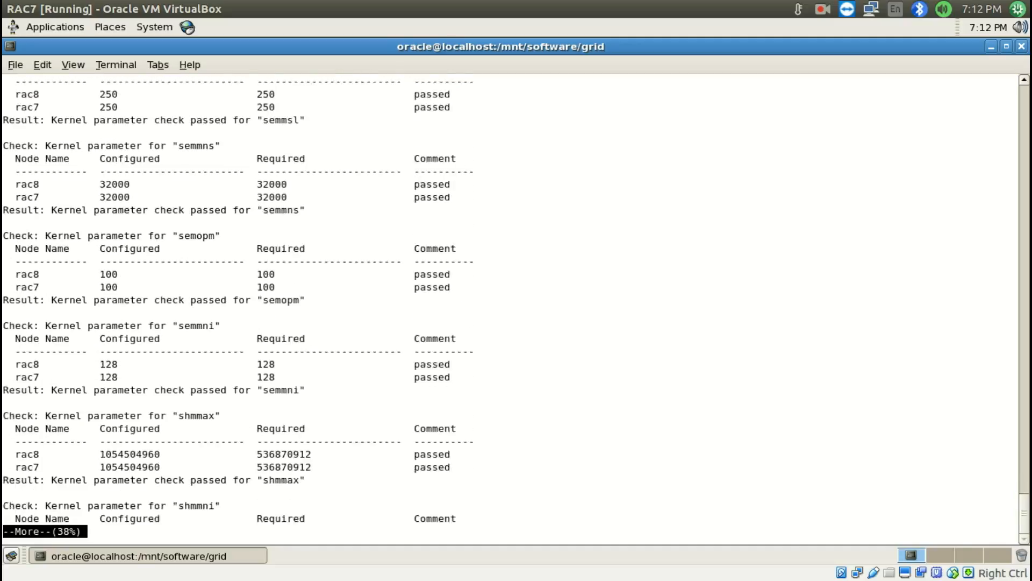
key("Return")
key("Return")
key("Return")
key("Return")
key("Return")
key("Return")
key("Return")
key("Return")
key("Return")
key("Return")
key("Return")
key("Return")
key("Return")
key("Return")
key("Return")
key("Return")
key("Return")
key("Return")
key("Return")
key("Return")
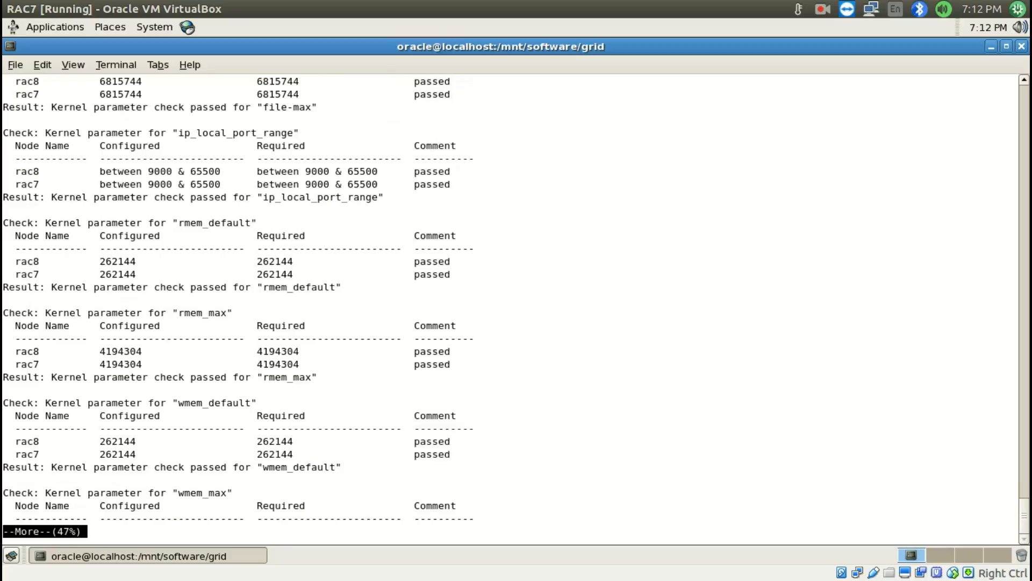
double_click(432, 236)
double_click(425, 261)
key("Return")
key("Return")
key("Return")
key("Return")
key("Return")
key("Return")
key("Return")
key("Return")
key("Return")
key("Return")
key("Return")
key("Return")
key("Return")
key("Return")
key("Return")
key("Return")
key("Return")
key("Return")
key("Return")
key("Return")
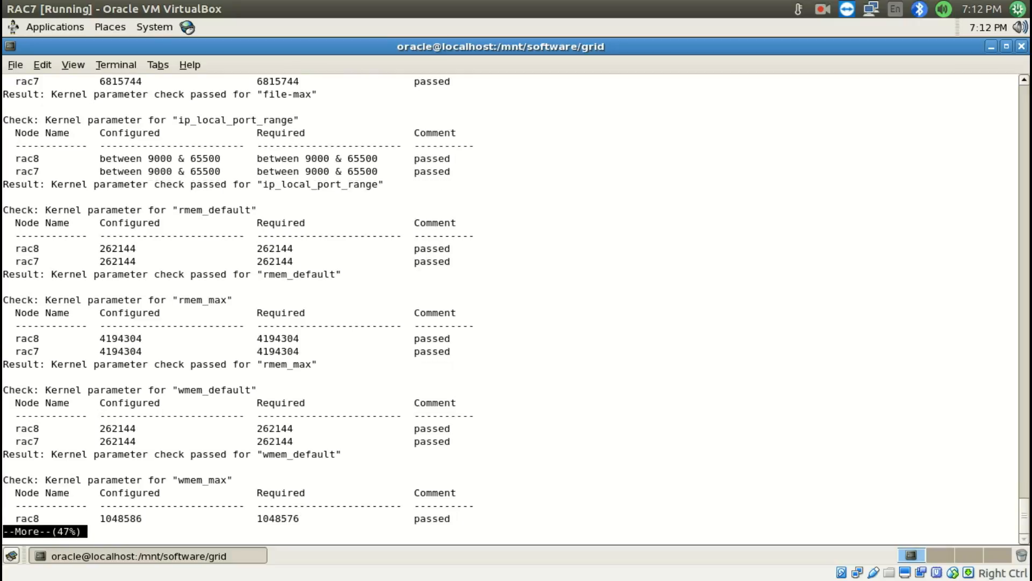
Page through the log's package existence checks for both nodes
key("Return")
key("Return")
key("Return")
key("Return")
key("Return")
key("Return")
key("Return")
key("Return")
key("Return")
key("Return")
key("Return")
key("Return")
key("Return")
key("Return")
key("Return")
key("Return")
key("Return")
key("Return")
key("Return")
key("Return")
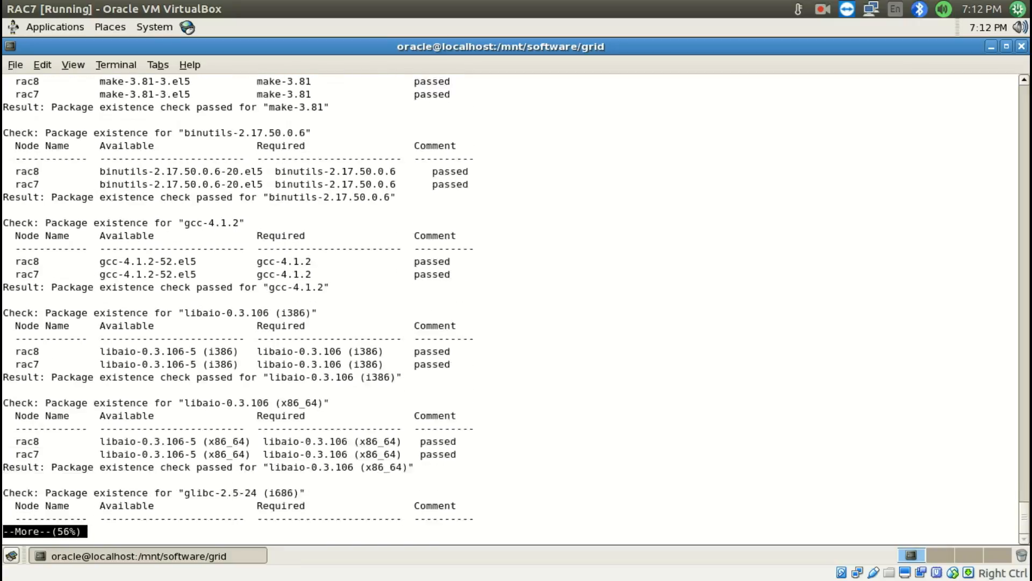
key("Return")
key("Return")
key("Return")
key("Return")
key("Return")
key("Return")
key("Return")
key("Return")
key("Return")
key("Return")
key("Return")
key("Return")
key("Return")
key("Return")
key("Return")
key("Return")
key("Return")
key("Return")
key("Return")
key("Return")
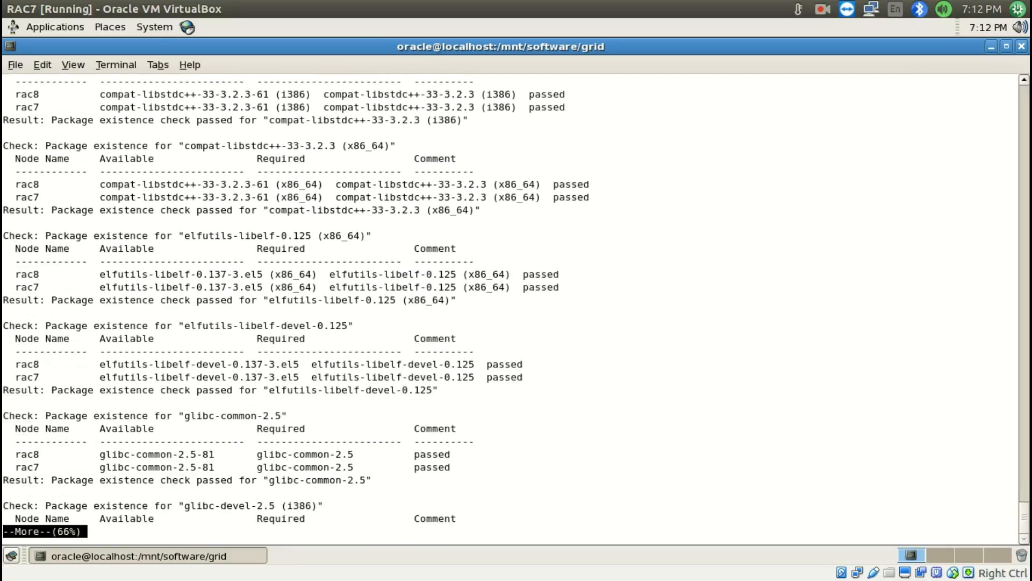
key("Return")
key("Return")
key("Return")
key("Return")
key("Return")
key("Return")
key("Return")
key("Return")
key("Return")
key("Return")
key("Return")
key("Return")
key("Return")
key("Return")
key("Return")
key("Return")
key("Return")
key("Return")
key("Return")
key("Return")
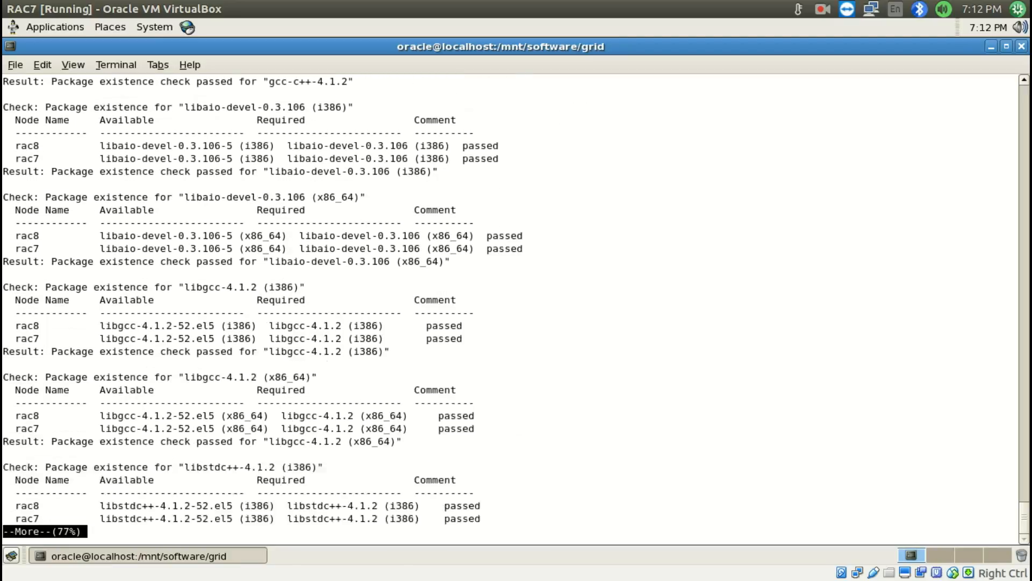
key("Return")
key("Return")
key("Return")
key("Return")
key("Return")
key("Return")
key("Return")
key("Return")
key("Return")
key("Return")
key("Return")
key("Return")
key("Return")
key("Return")
key("Return")
key("Return")
key("Return")
key("Return")
key("Return")
key("Return")
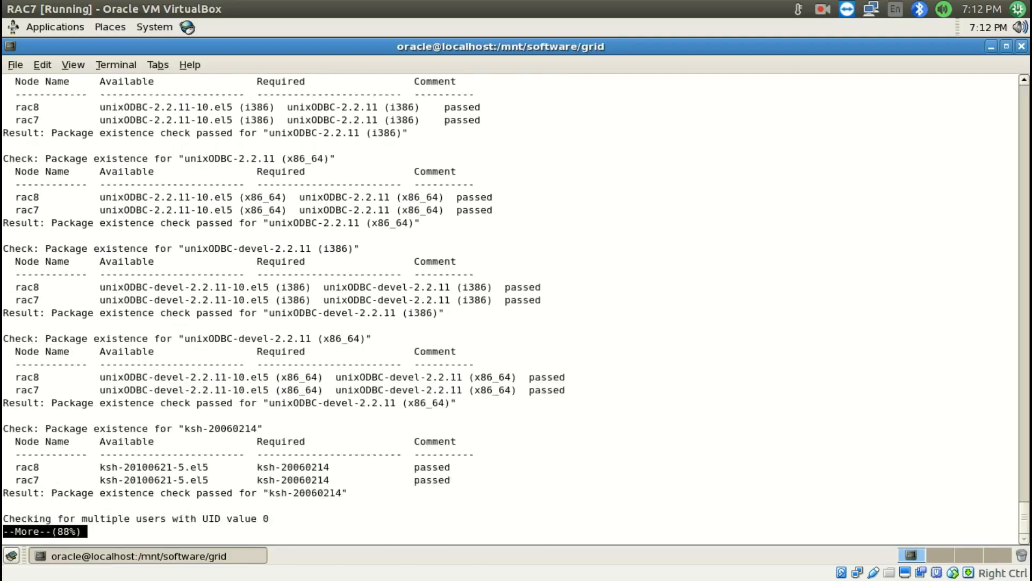
Read the log's NTP and clock synchronization checks through to the end and highlight the final cluster services pre-check result
key("Return")
key("Return")
key("Return")
key("Return")
key("Return")
key("Return")
key("Return")
key("Return")
key("Return")
key("Return")
key("Return")
key("Return")
key("Return")
key("Return")
key("Return")
key("Return")
key("Return")
key("Return")
key("Return")
key("Return")
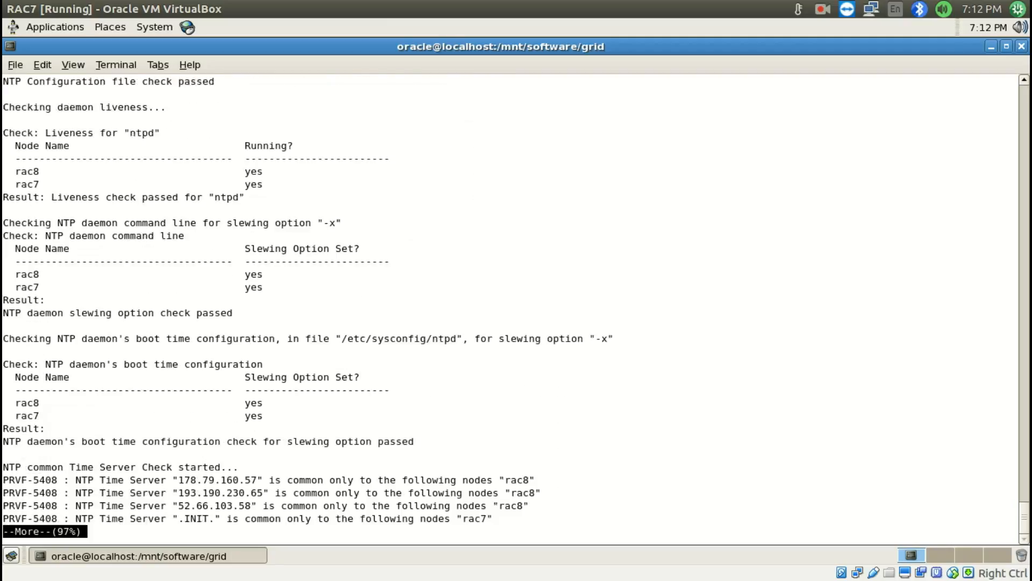
key("Return")
key("Return")
key("Return")
key("Return")
key("Return")
key("Return")
key("Return")
key("Return")
key("Return")
key("Return")
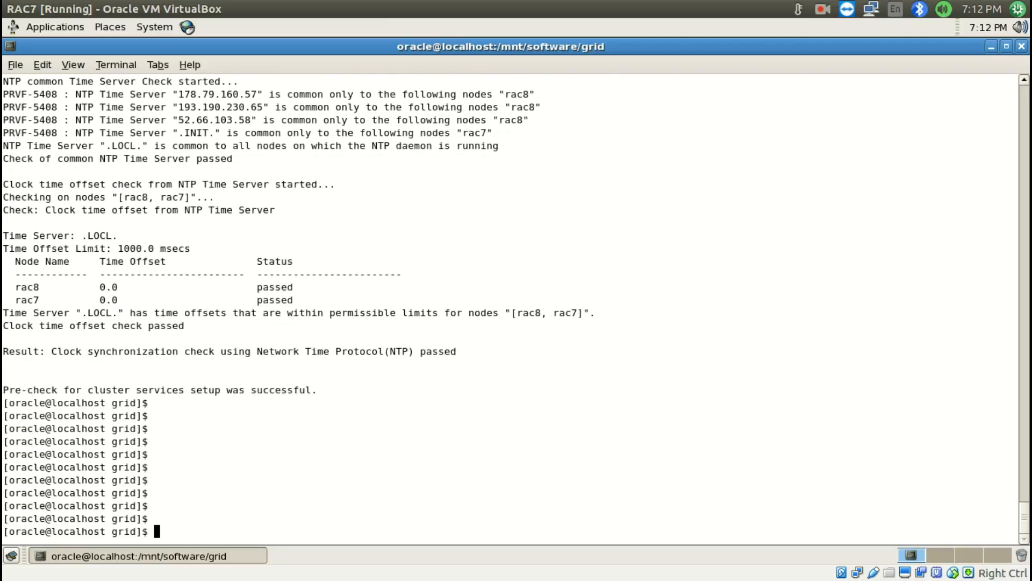
left_click_drag(5, 390, 276, 391)
double_click(276, 391)
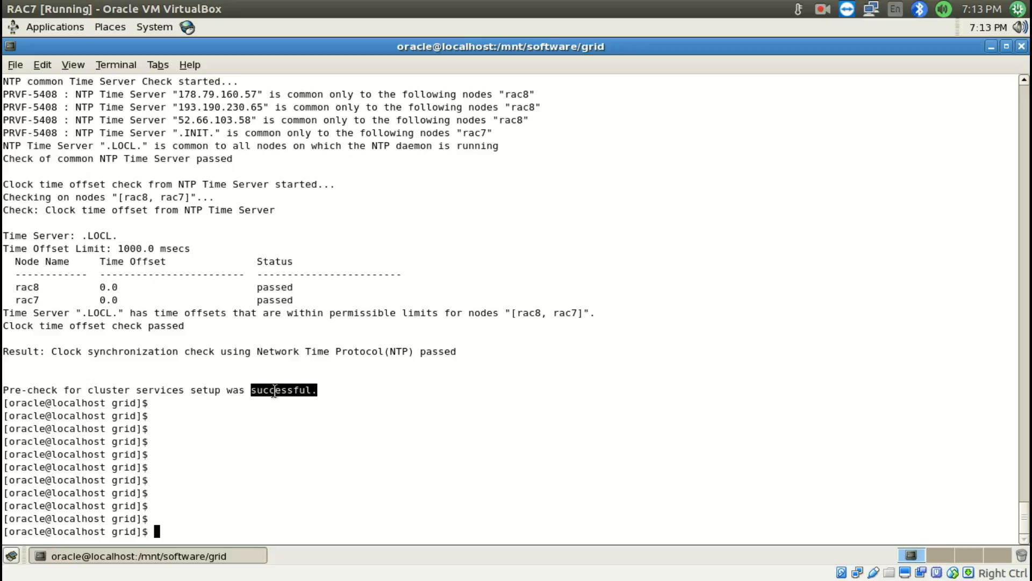
Highlight the complete final result line of the cluster services pre-check
left_click(322, 391)
left_click_drag(323, 391, 11, 395)
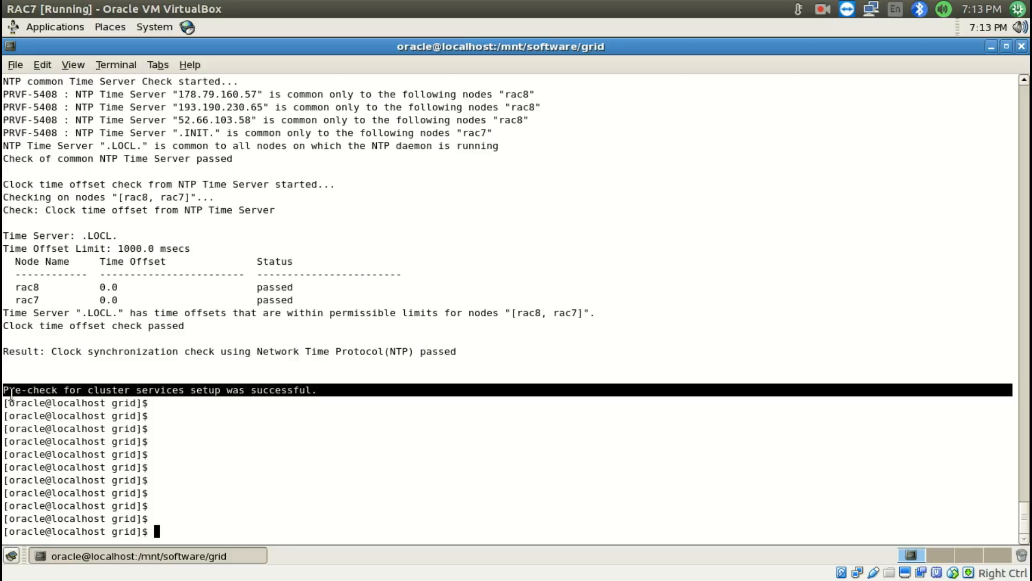
left_click(10, 395)
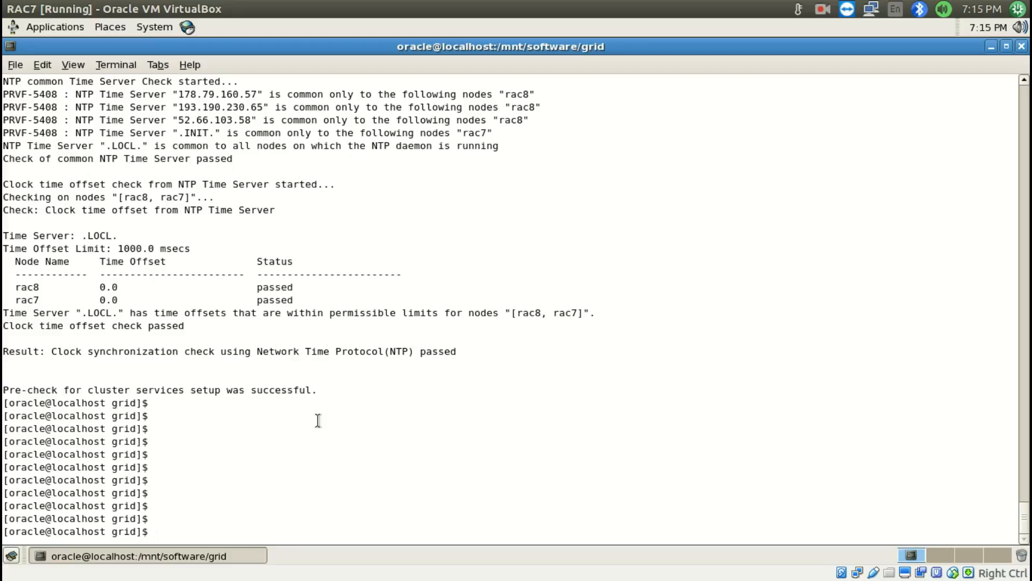
List the grid directory's files in long format and launch the Grid Infrastructure installer with ./runInstaller
type("ls -ltr")
key("Return")
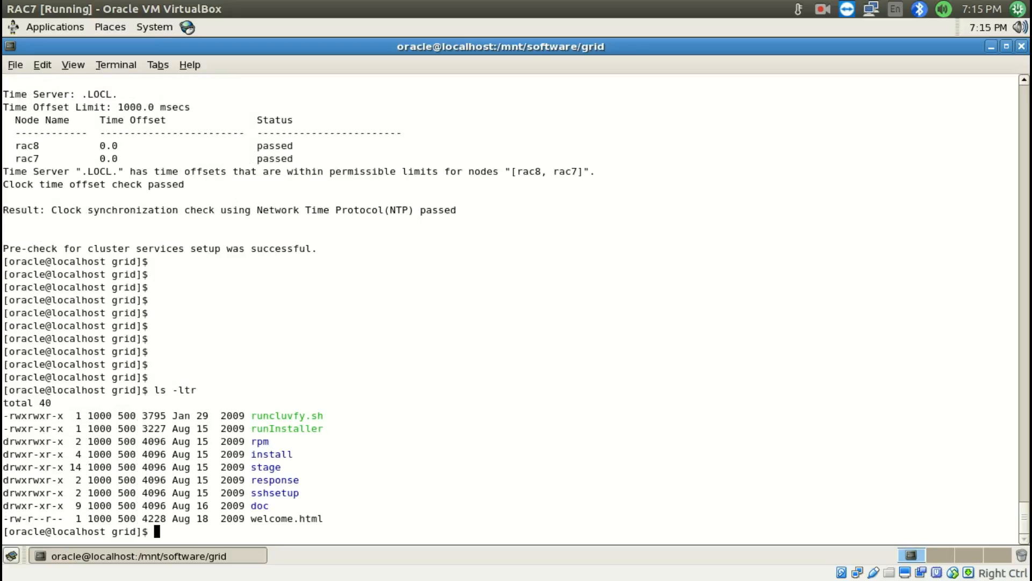
type("./runIns")
key("Tab")
key("Return")
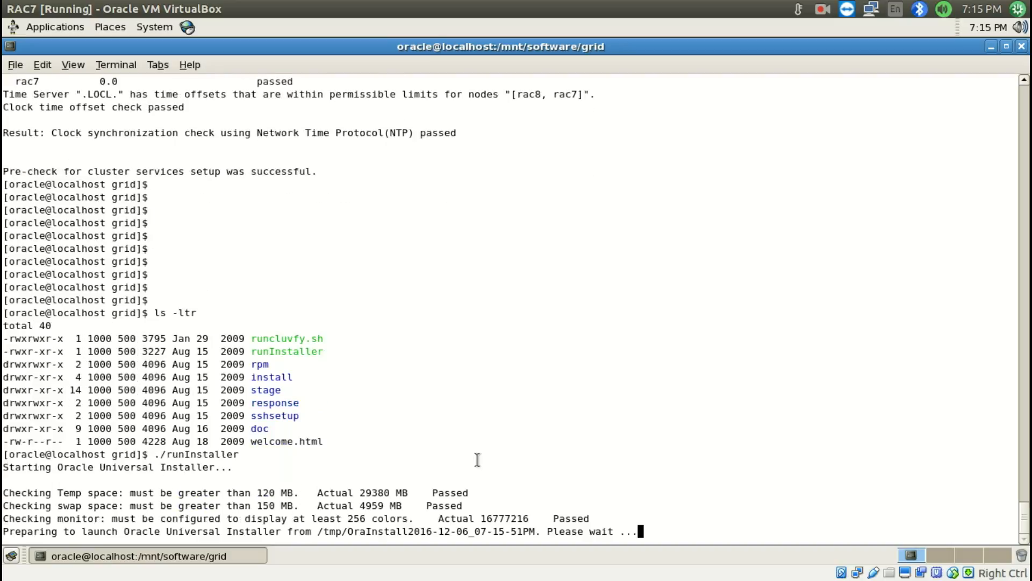
left_click(822, 10)
left_click(839, 40)
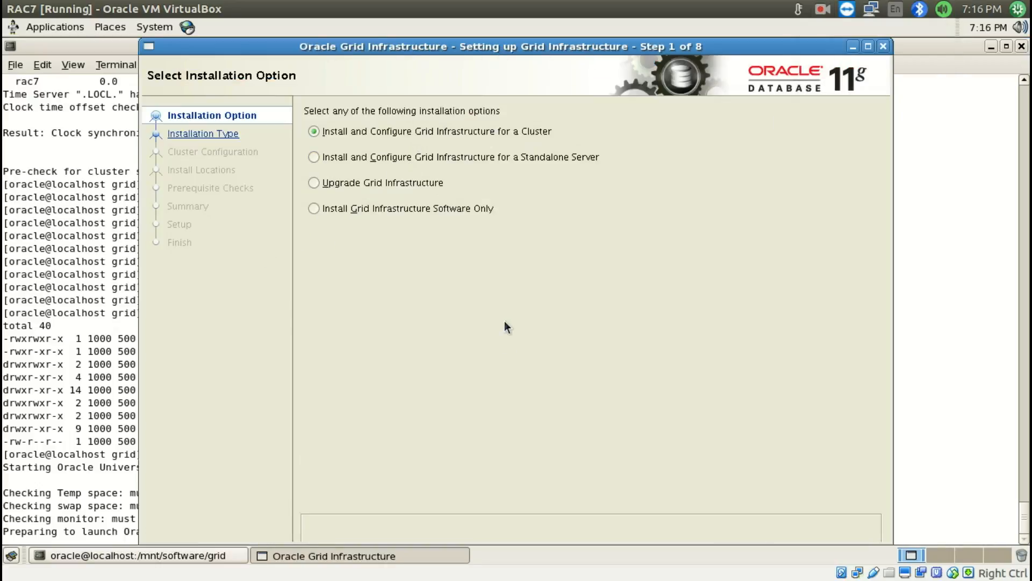
Advance through the cluster and Typical Installation options to the cluster configuration page, and exit the installer
left_click_drag(627, 53, 556, 89)
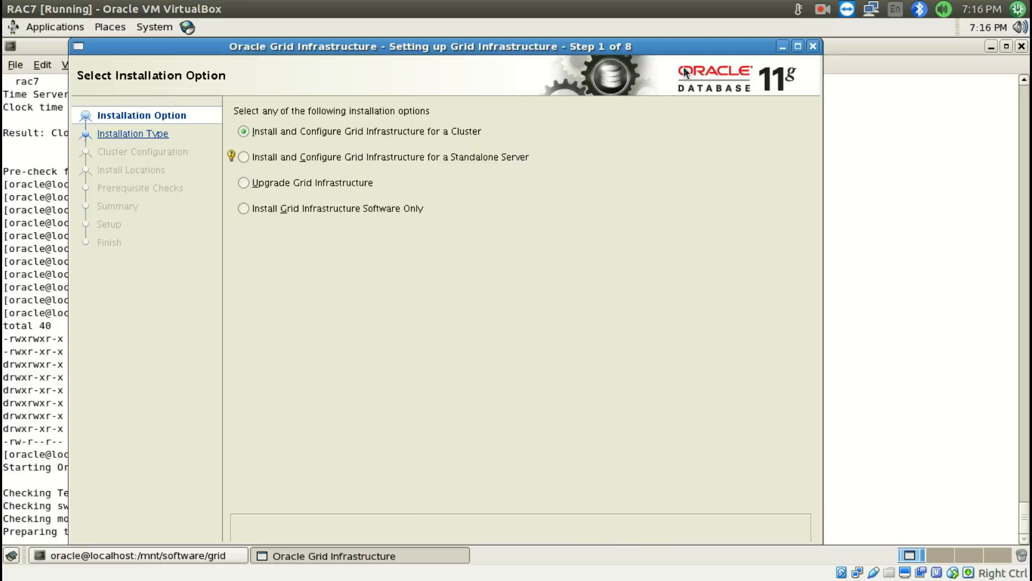
left_click_drag(647, 52, 664, 52)
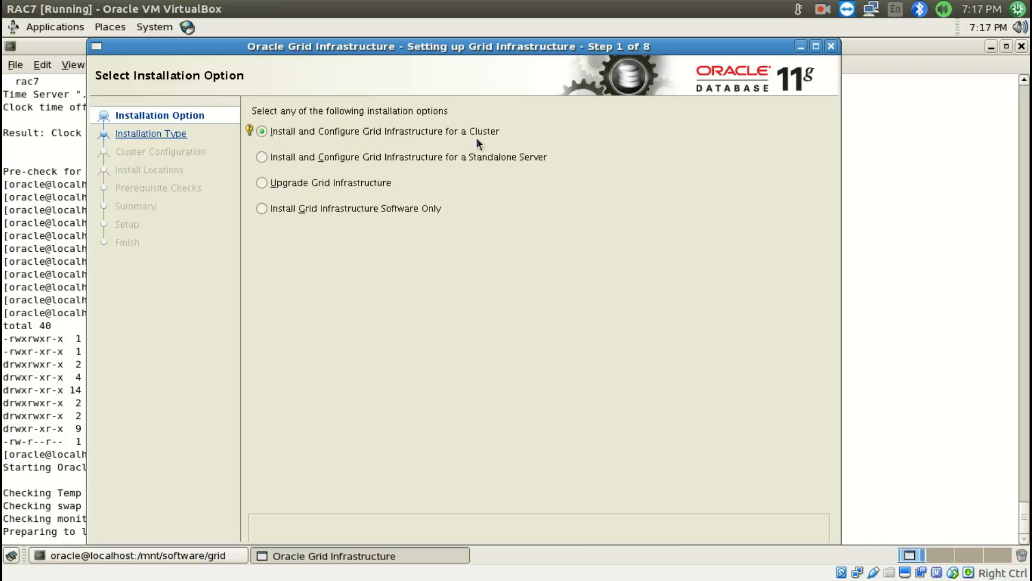
key("alt+n")
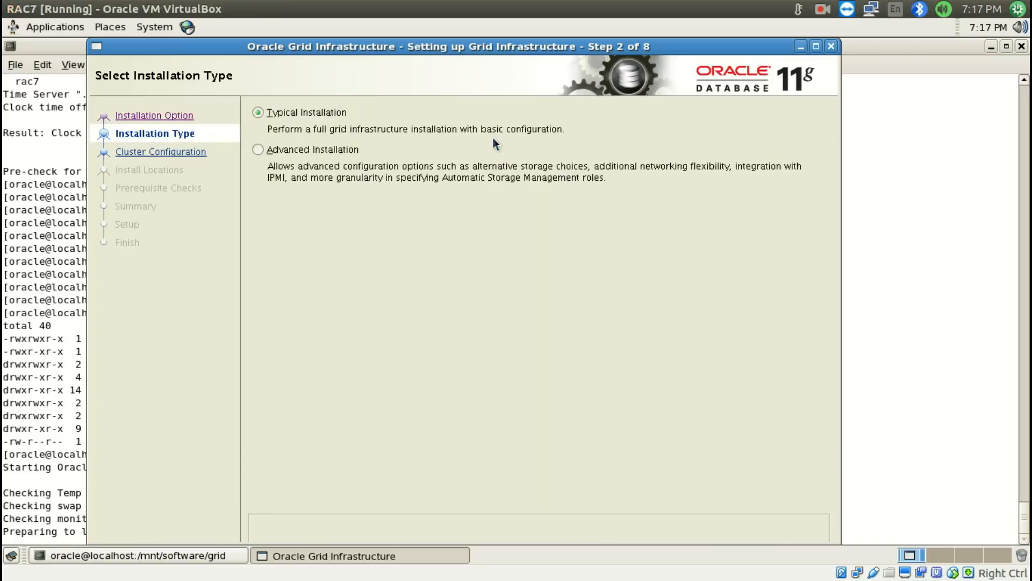
key("alt+n")
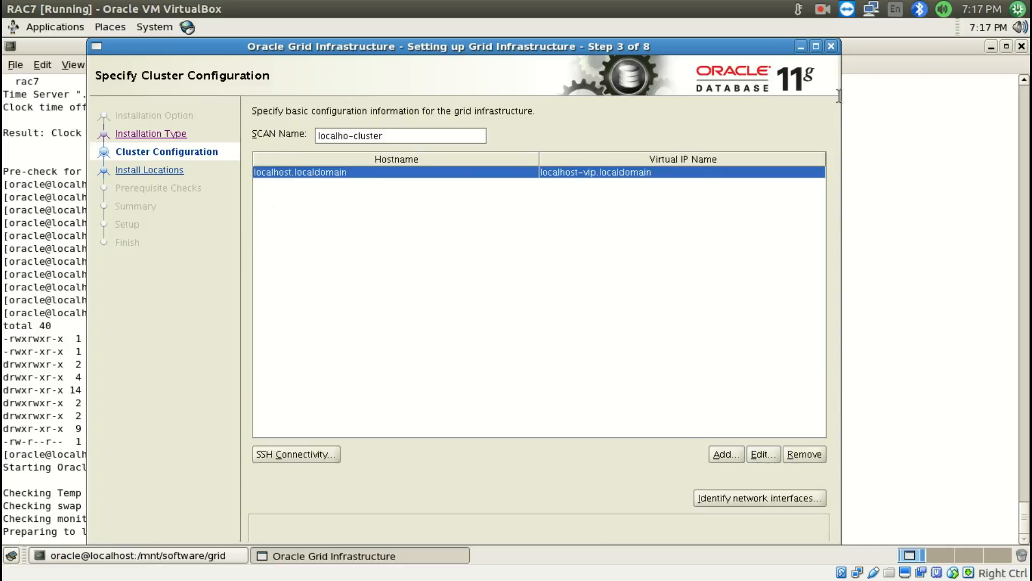
left_click(831, 46)
left_click(495, 331)
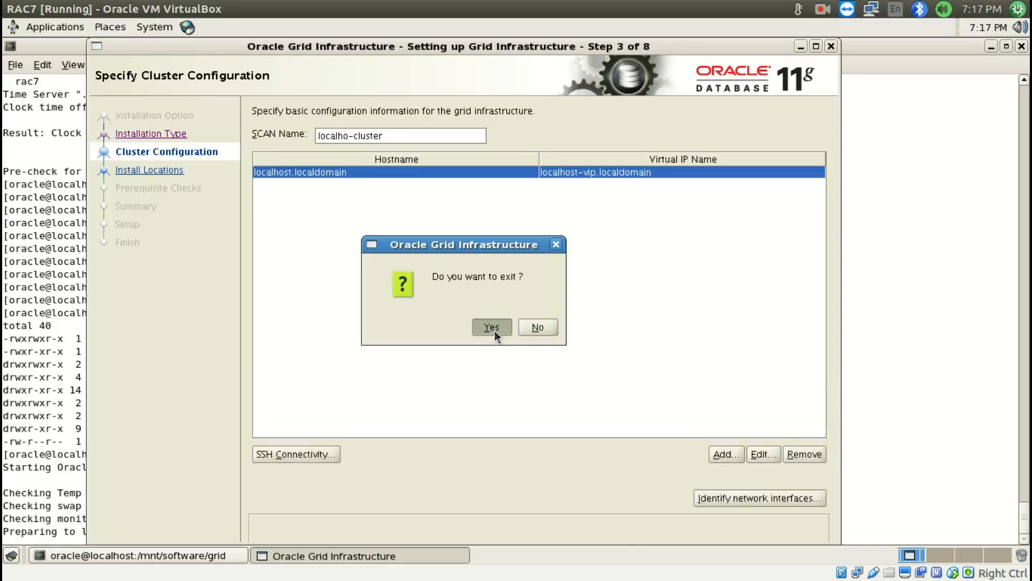
left_click(626, 350)
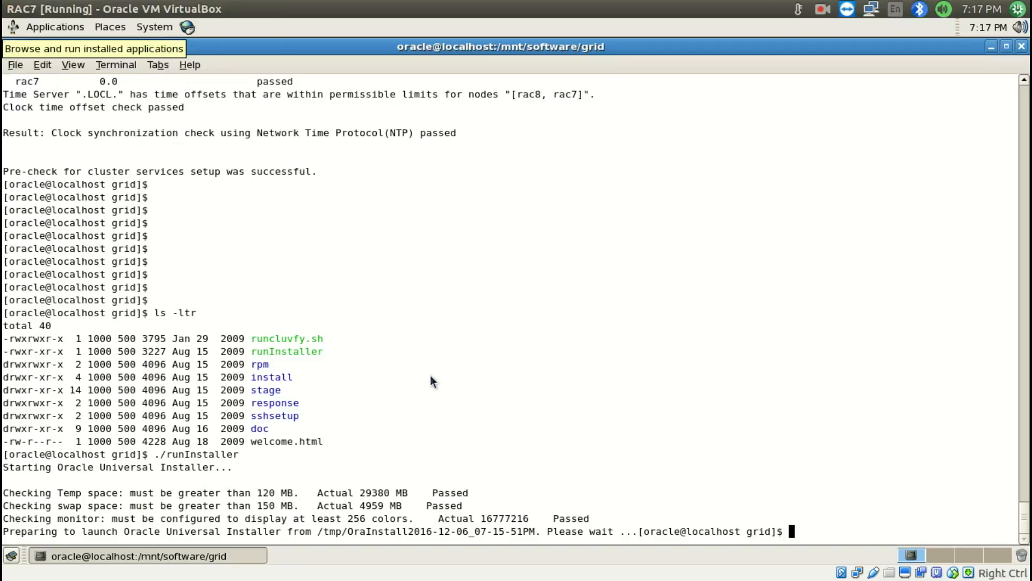
Power off the RAC7 virtual machine and select it in Oracle VM VirtualBox Manager
left_click(13, 7)
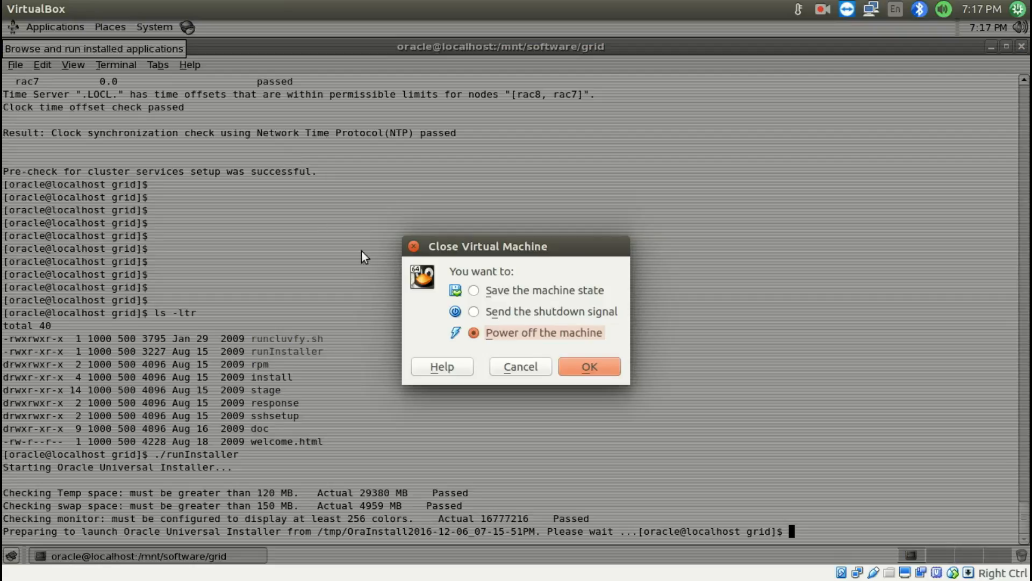
left_click(594, 370)
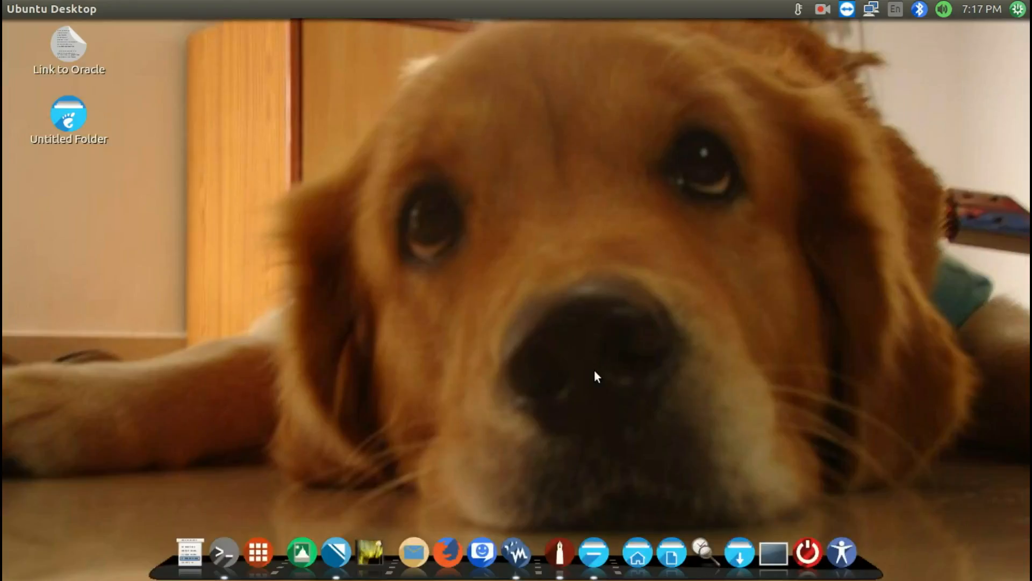
mouse_move(513, 556)
left_click(469, 463)
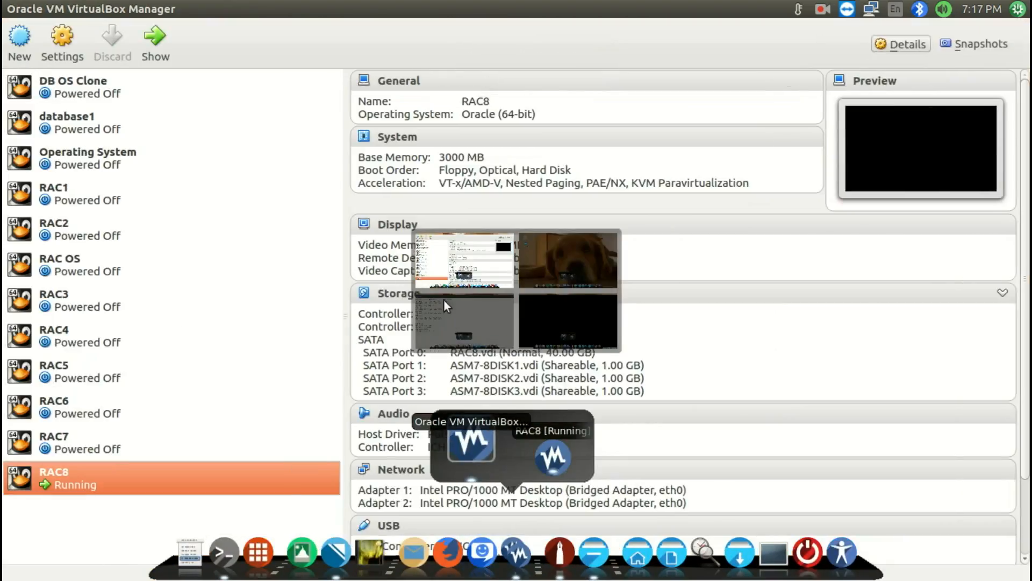
left_click(76, 436)
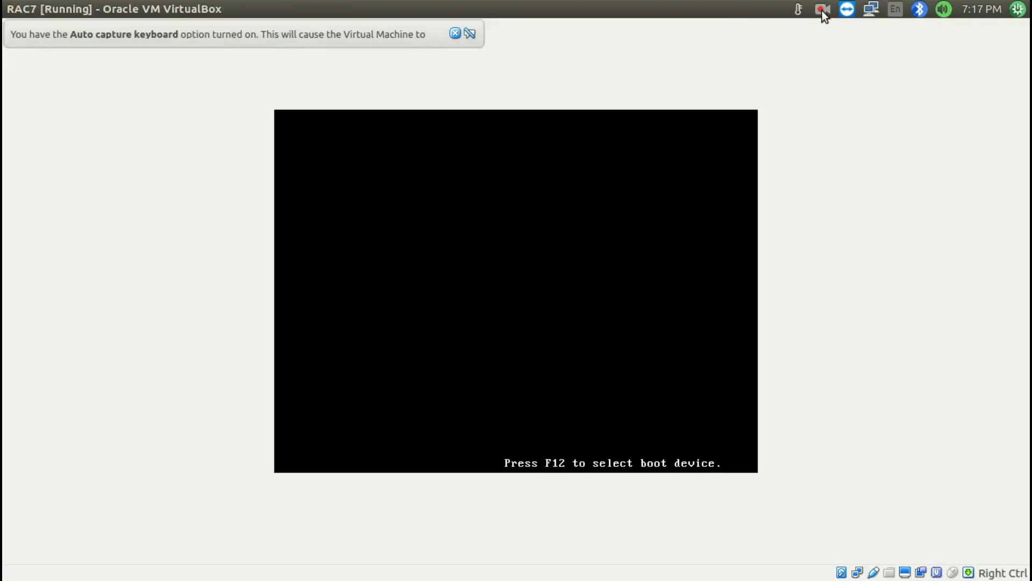
left_click(821, 11)
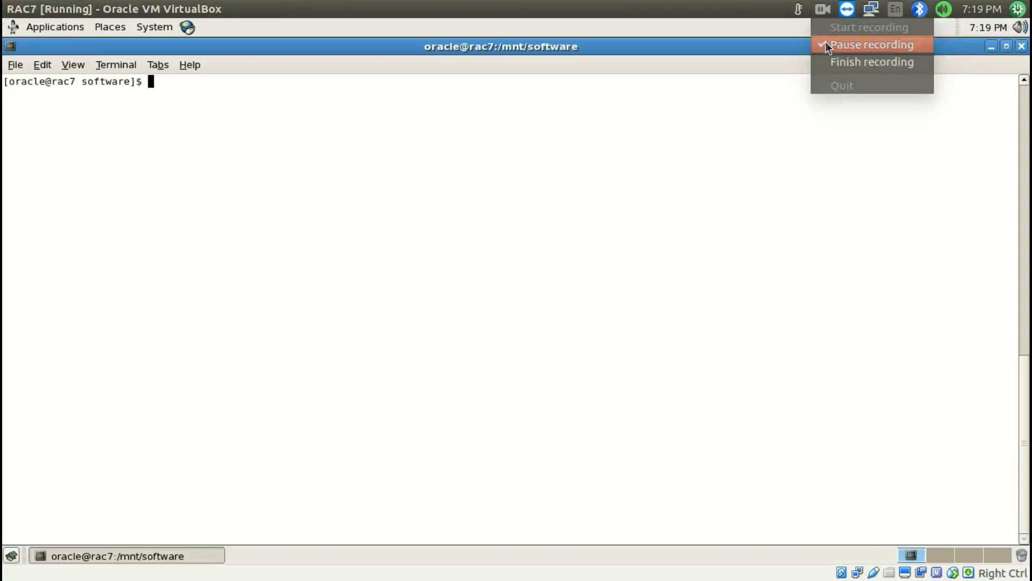
left_click(824, 41)
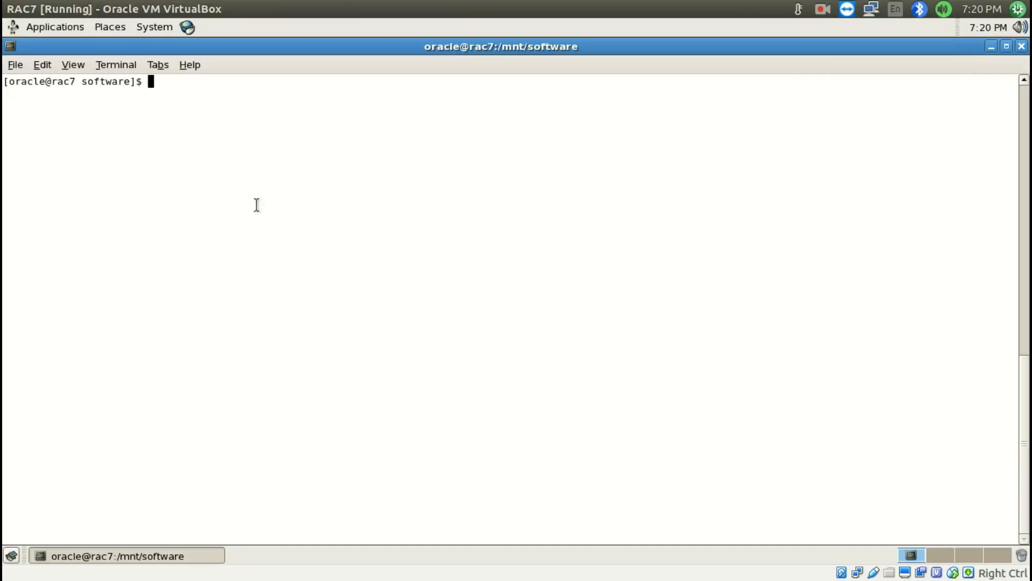
In the RAC7 terminal, list the /mnt/software directory in long format and change into its grid directory
type("ls -ltr")
key("Return")
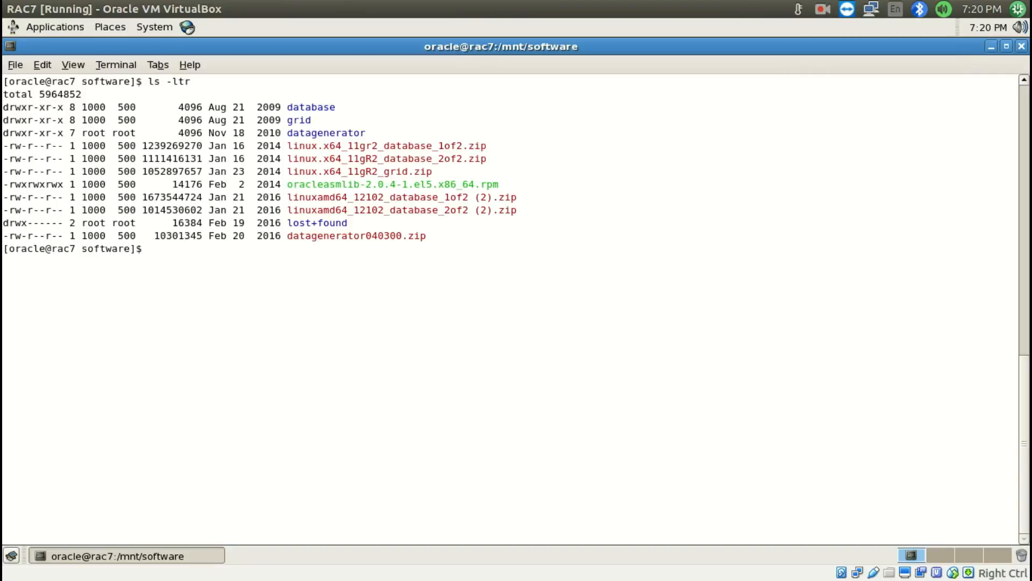
type("cd grid")
key("Return")
Run ./runInstaller and proceed with Install and Configure Grid Infrastructure for a Cluster and Typical Installation
type("./runI")
key("Tab")
key("Return")
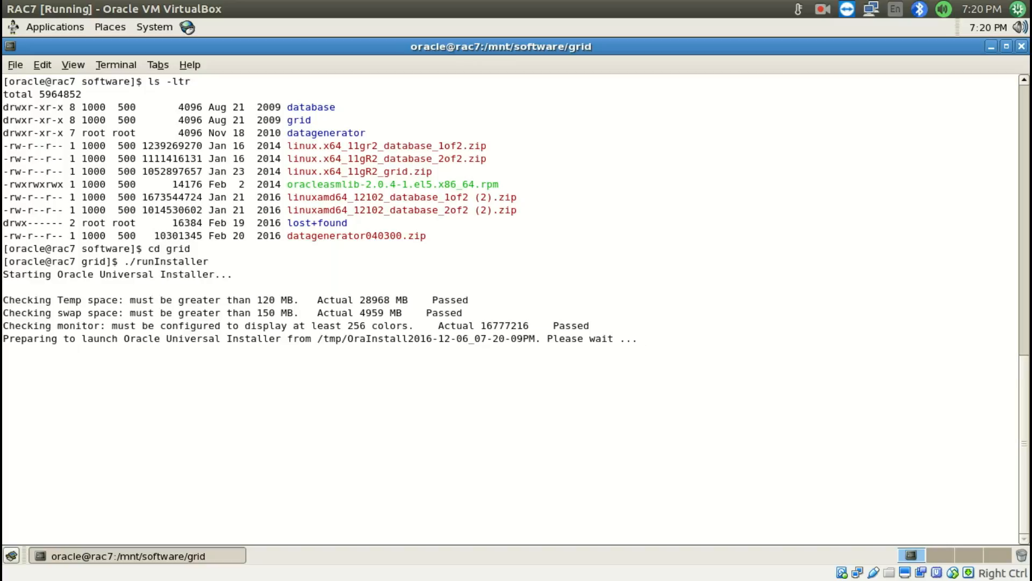
left_click(822, 10)
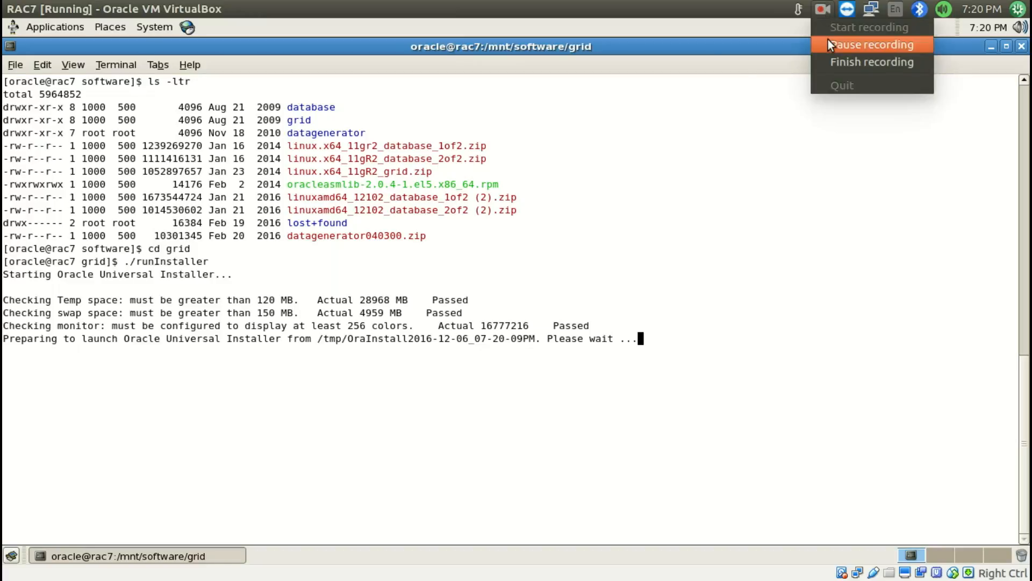
left_click(828, 40)
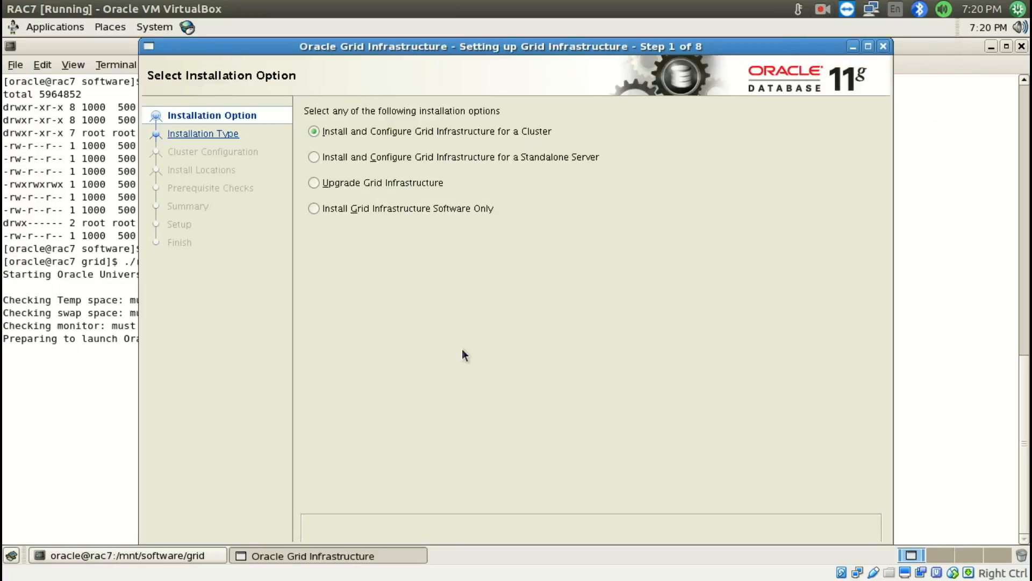
key("alt+n")
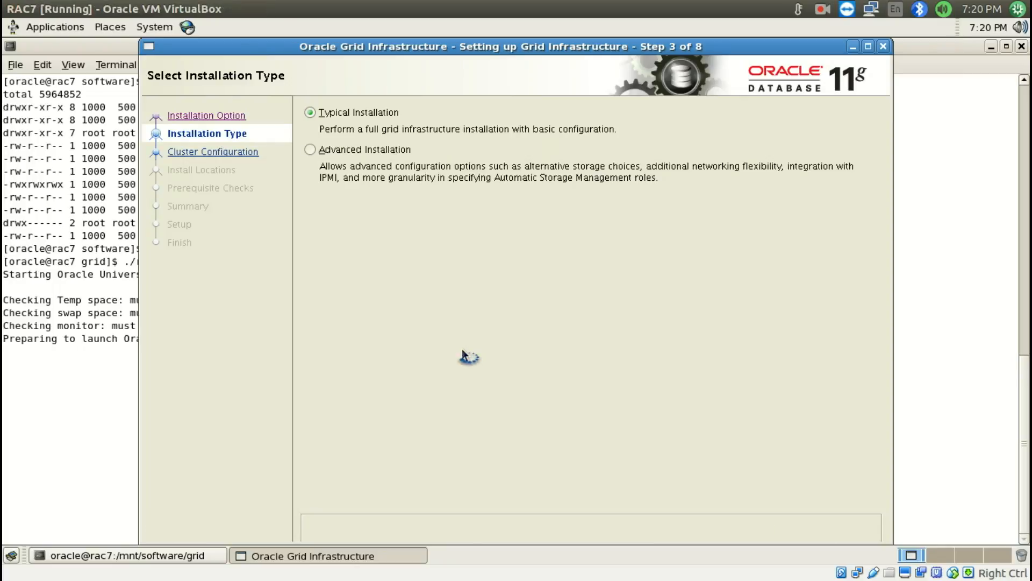
key("alt+n")
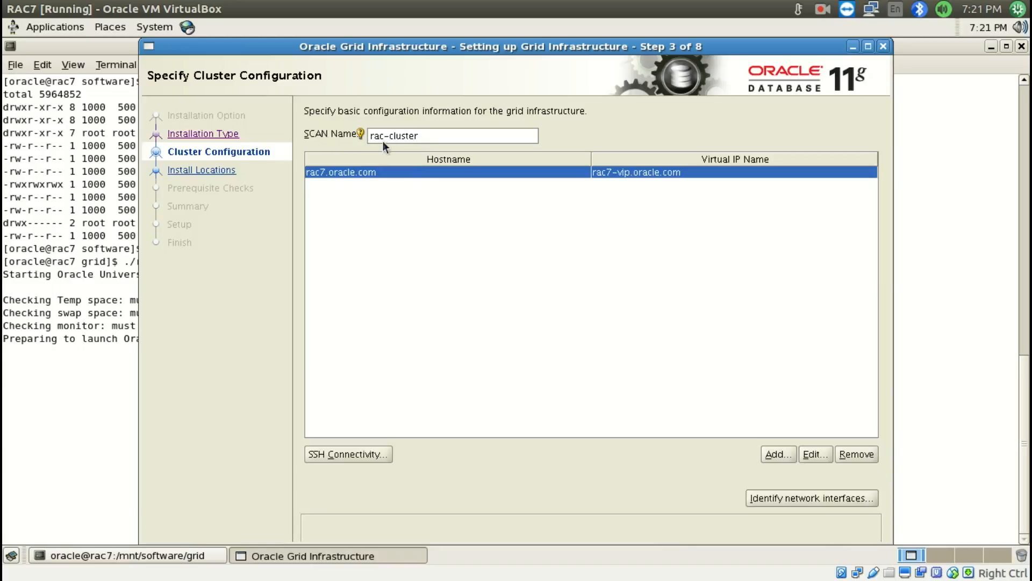
Check the SCAN entries in the gedit hosts notes and set the installer's SCAN Name to rac-scan
mouse_move(2, 578)
double_click(224, 414)
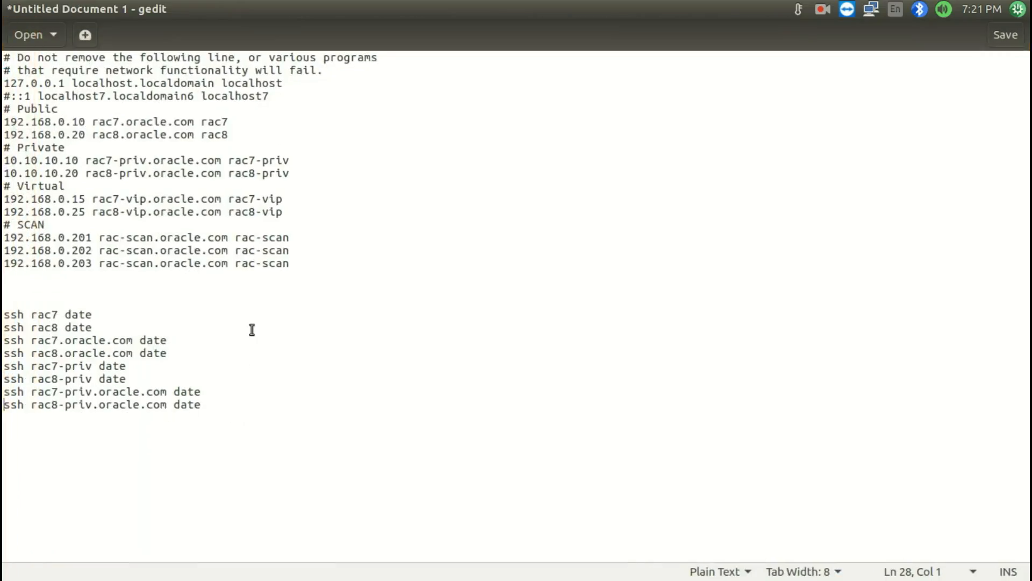
left_click_drag(291, 264, 236, 264)
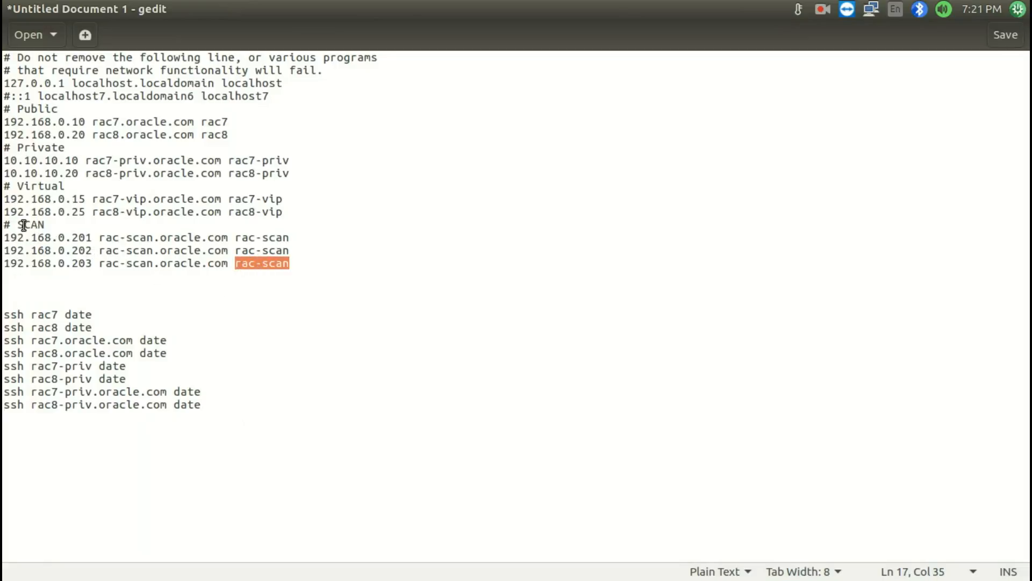
left_click_drag(19, 225, 54, 224)
left_click(291, 264)
key("super+s")
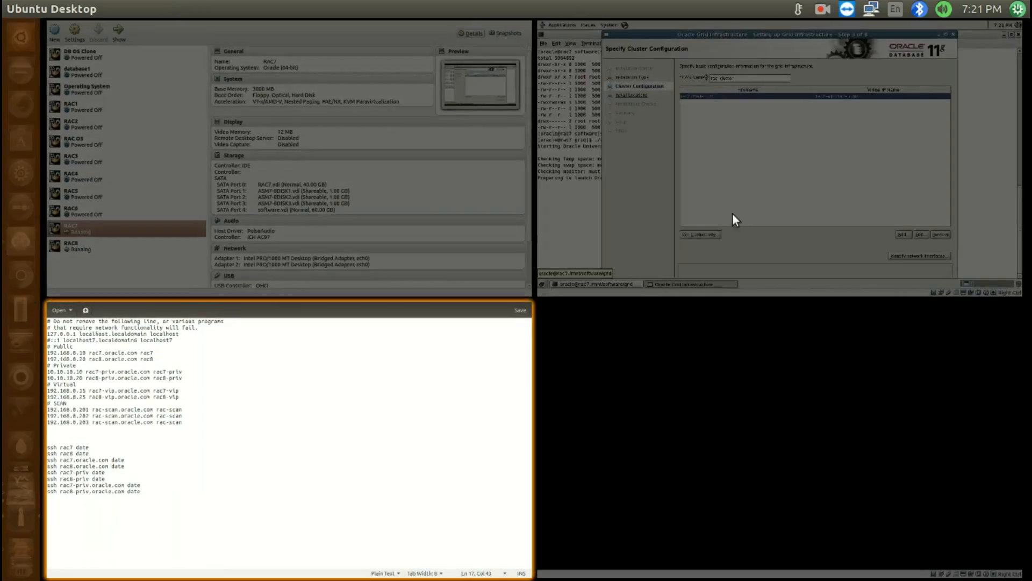
left_click(733, 214)
left_click_drag(498, 134, 354, 137)
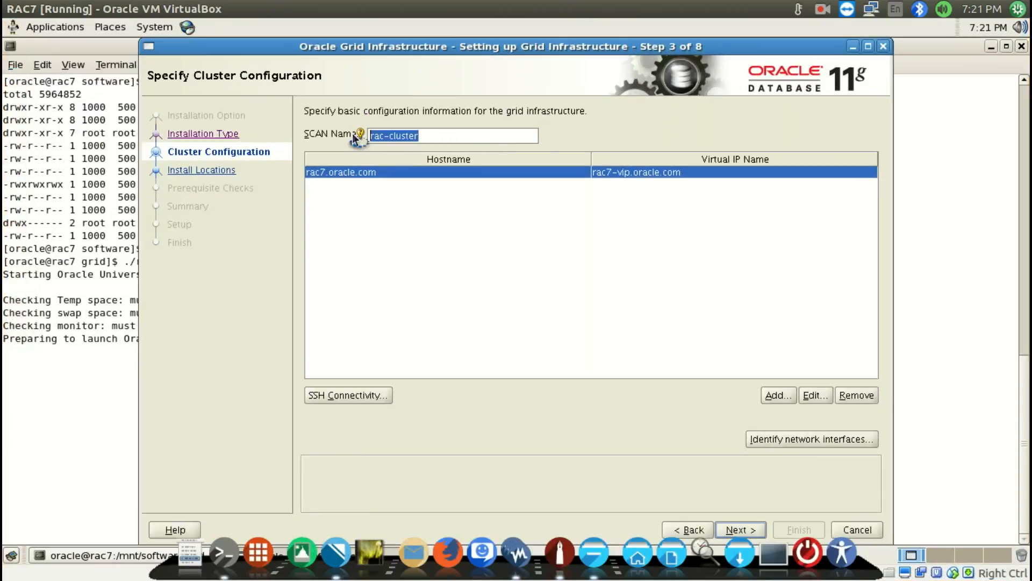
type("rac-scan")
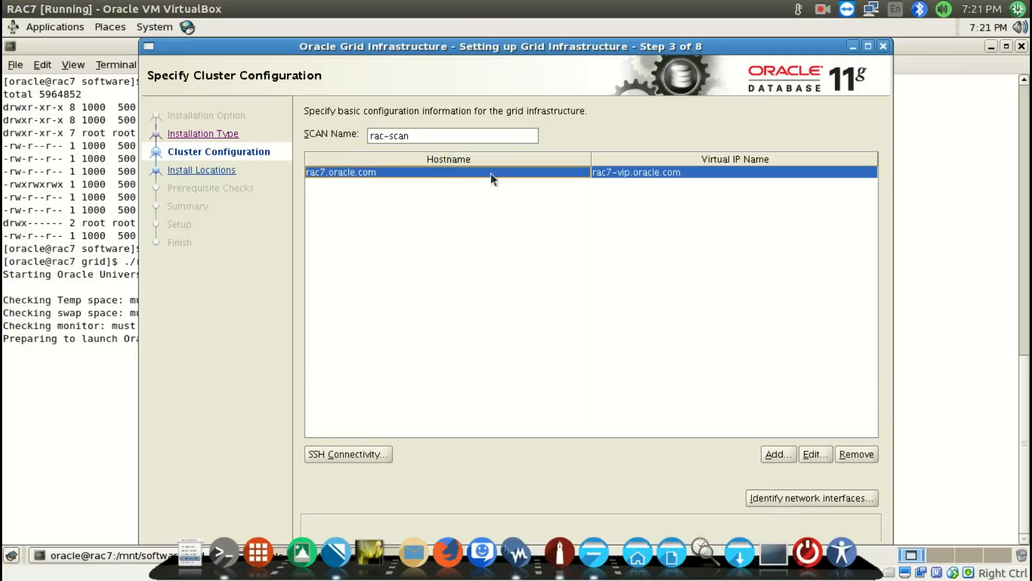
Add a cluster node with hostname rac8.oracle.com and virtual IP name rac8-vip.oracle.com
left_click(764, 451)
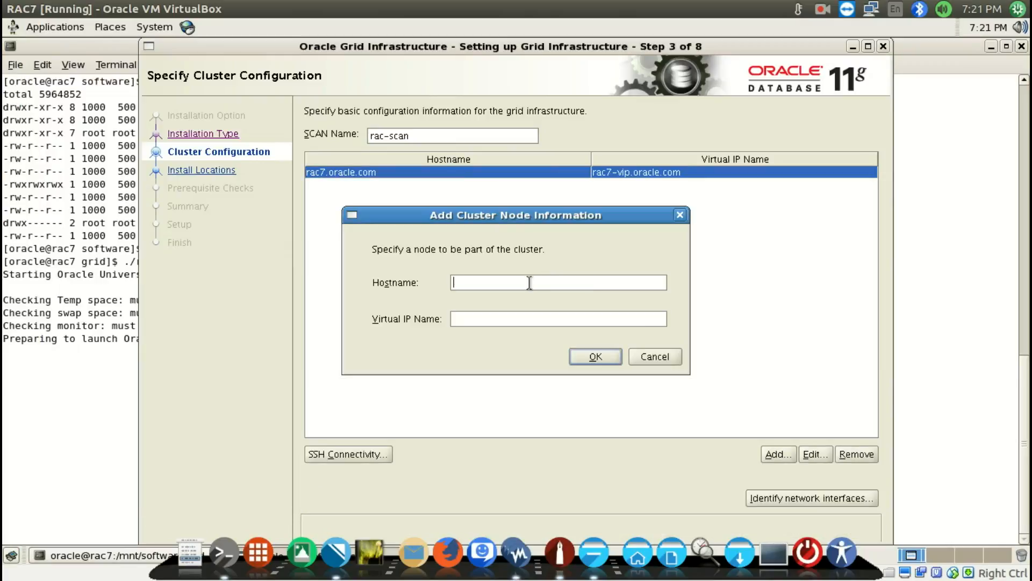
type("rac8.oracle.com")
key("Tab")
type("rac8")
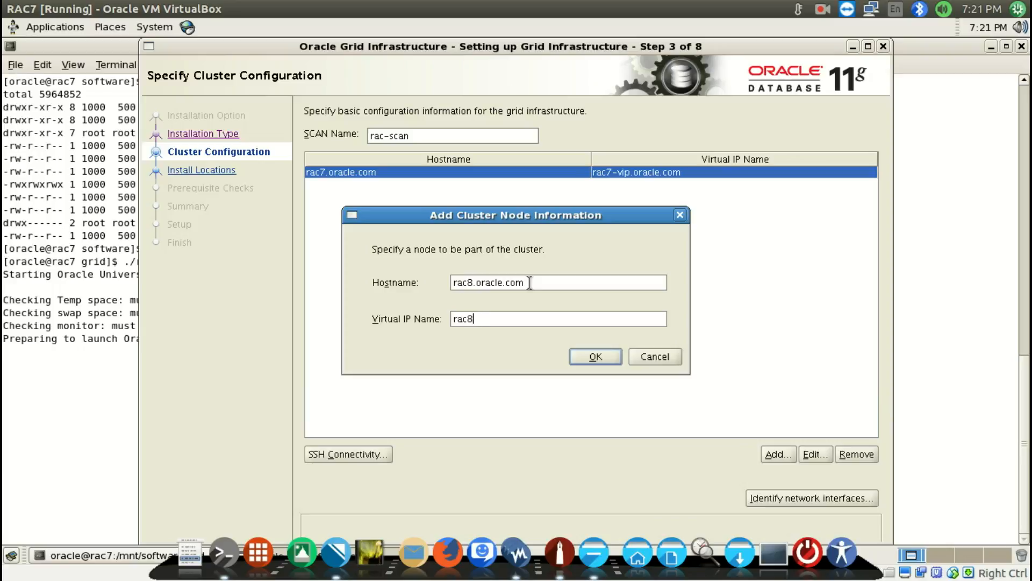
type("-vip.oracle.com")
left_click(585, 358)
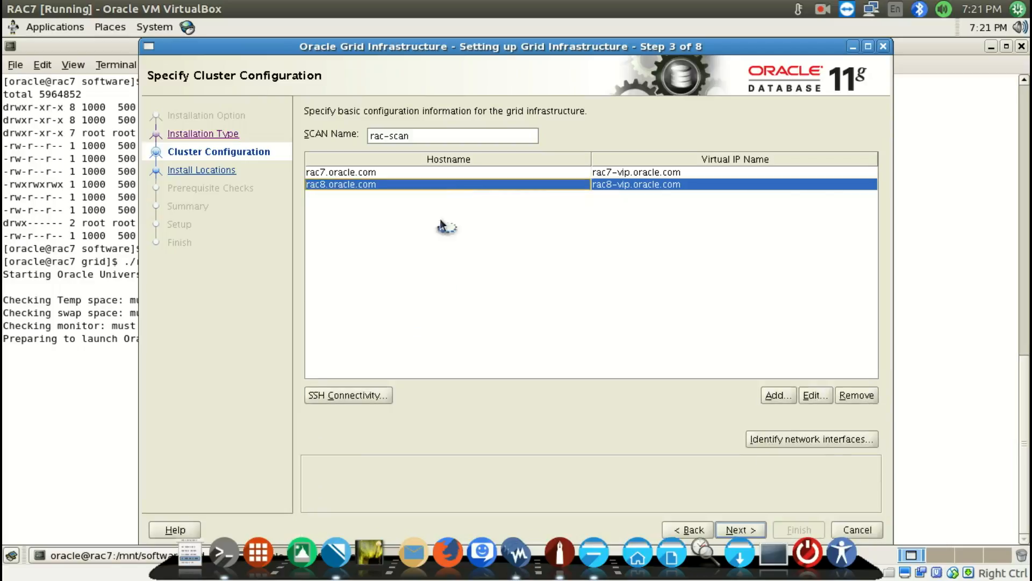
Show the SSH connectivity settings, enter the OS password for the oracle user, and test SSH connectivity between the nodes
left_click(337, 453)
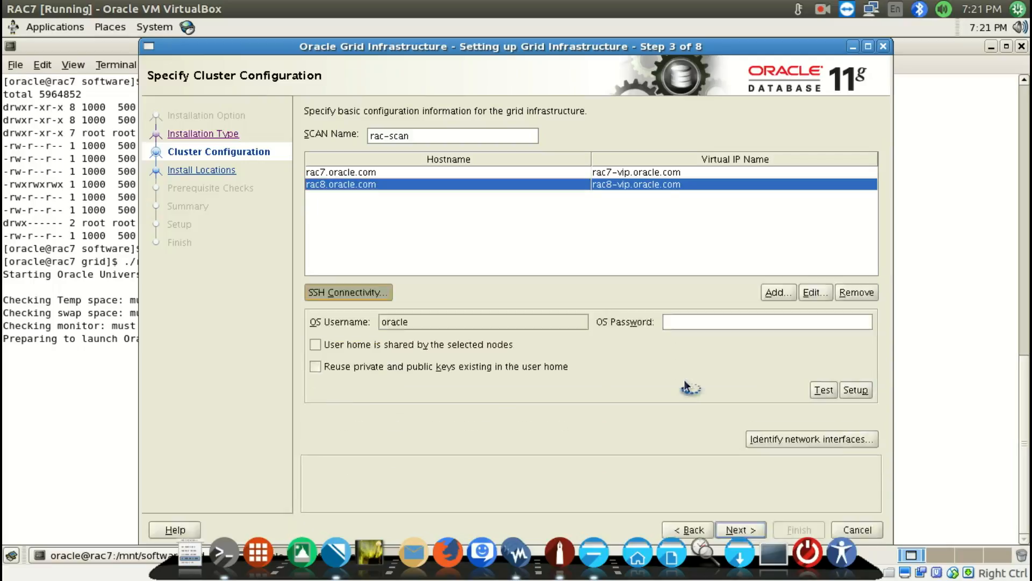
left_click(687, 382)
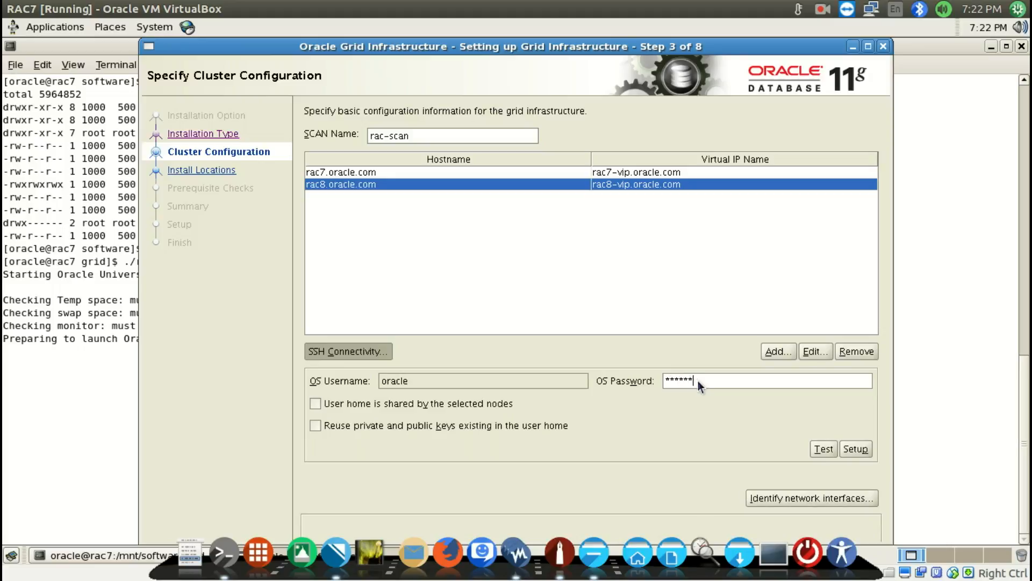
left_click(823, 451)
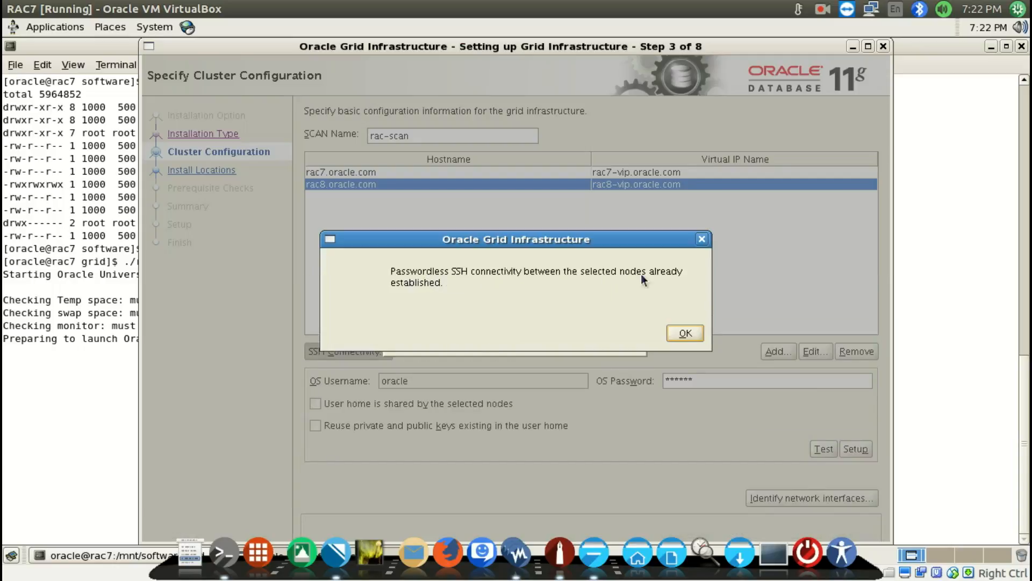
left_click(692, 335)
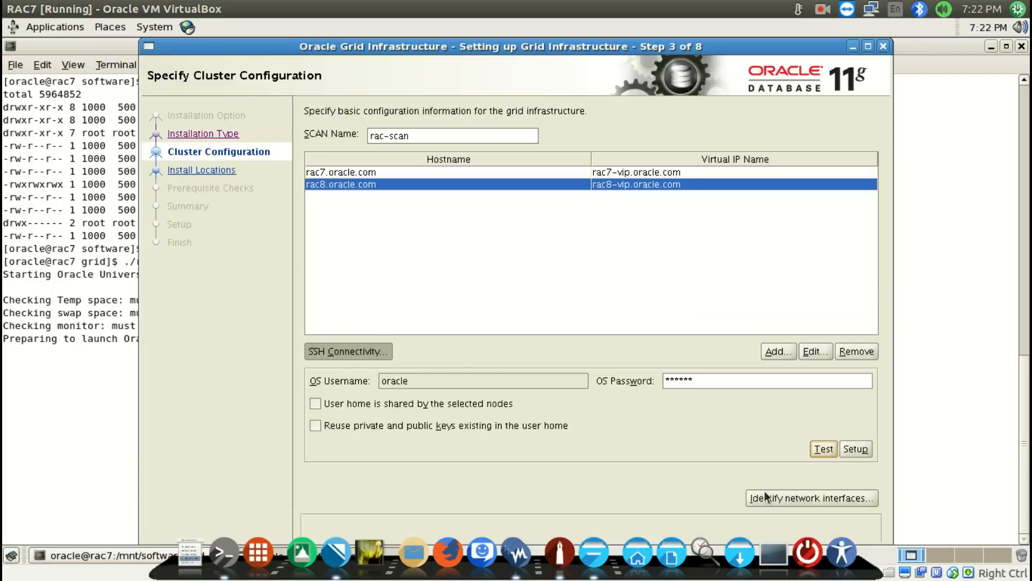
Identify the network interfaces with eth0 as Public and eth1 as Private, and continue to the install locations
left_click(805, 500)
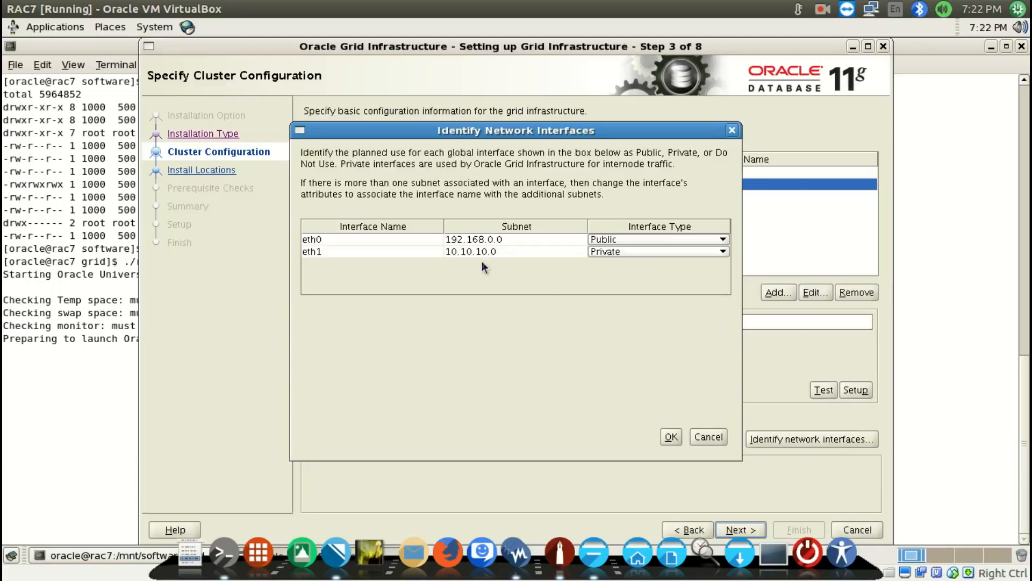
left_click(393, 241)
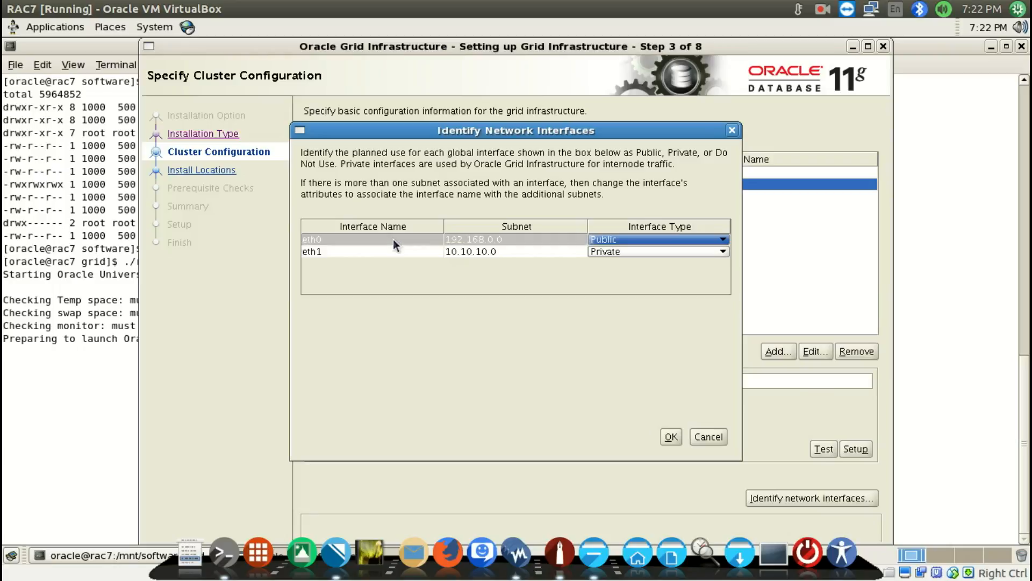
left_click(329, 253)
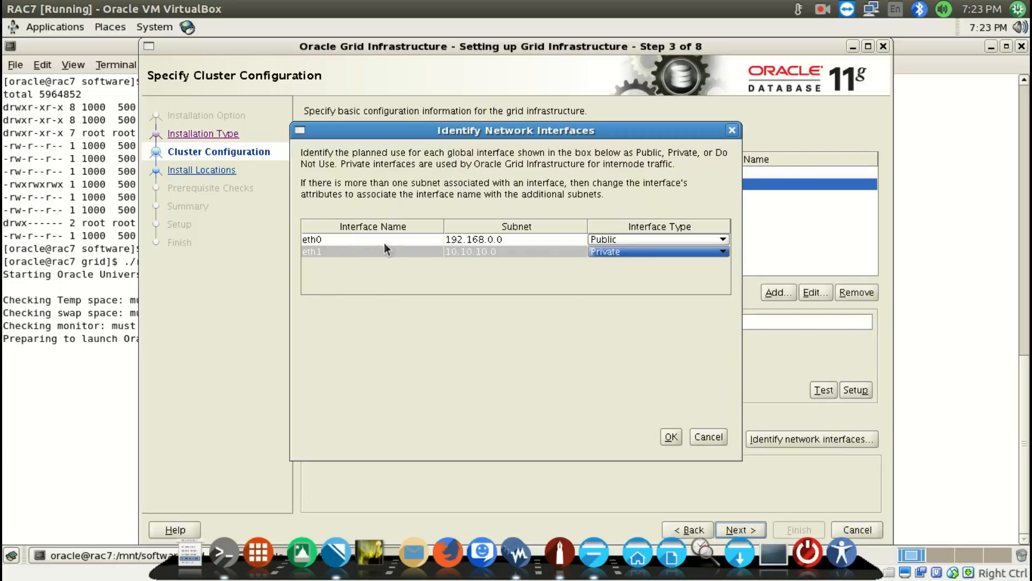
left_click(334, 240)
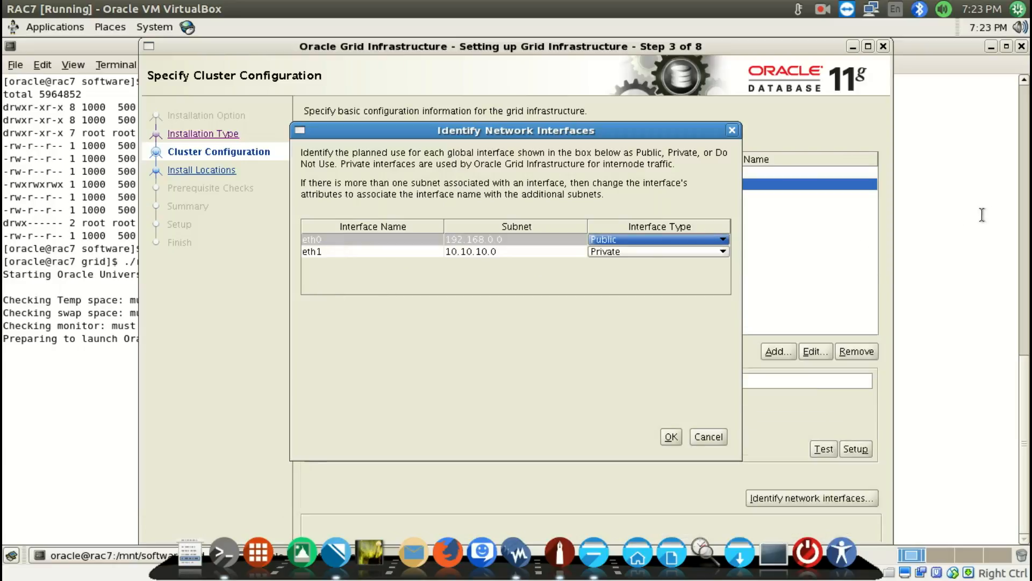
left_click(628, 240)
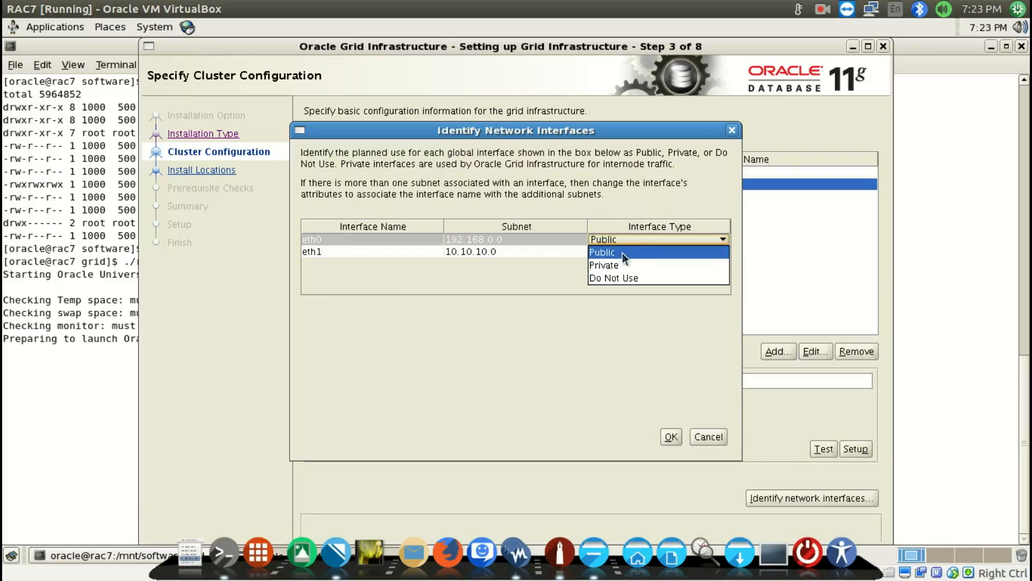
left_click(621, 253)
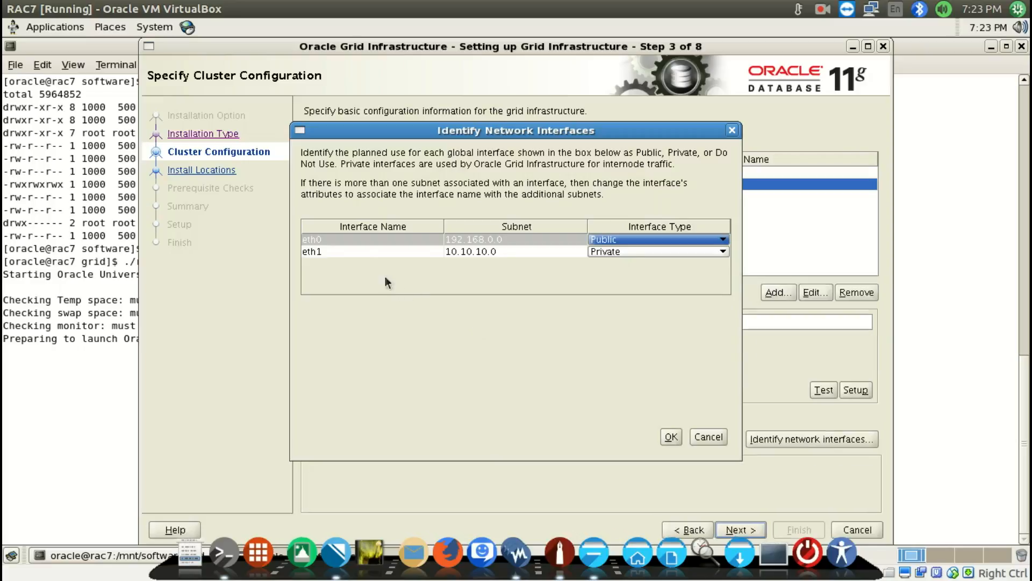
left_click(364, 253)
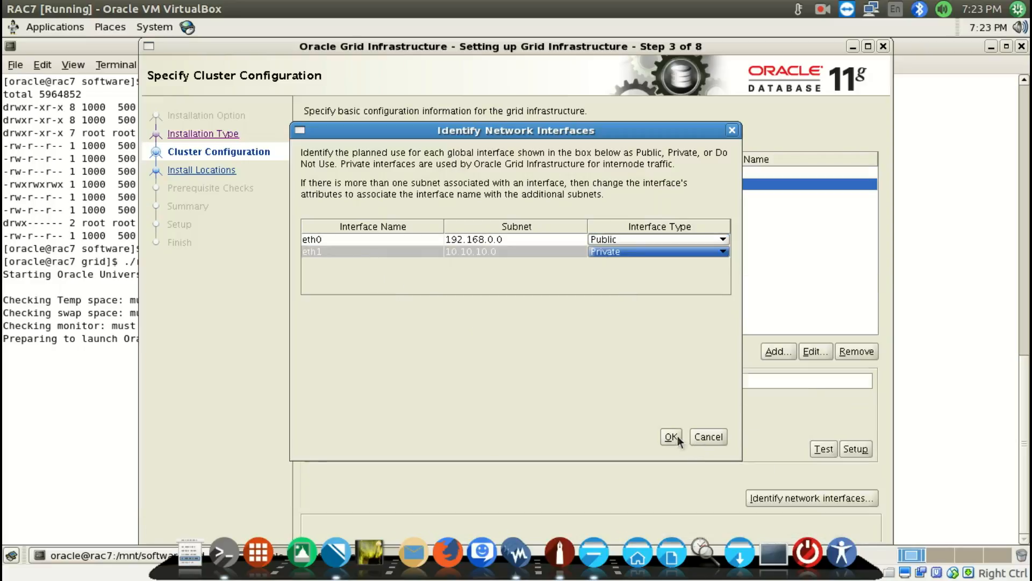
left_click(671, 437)
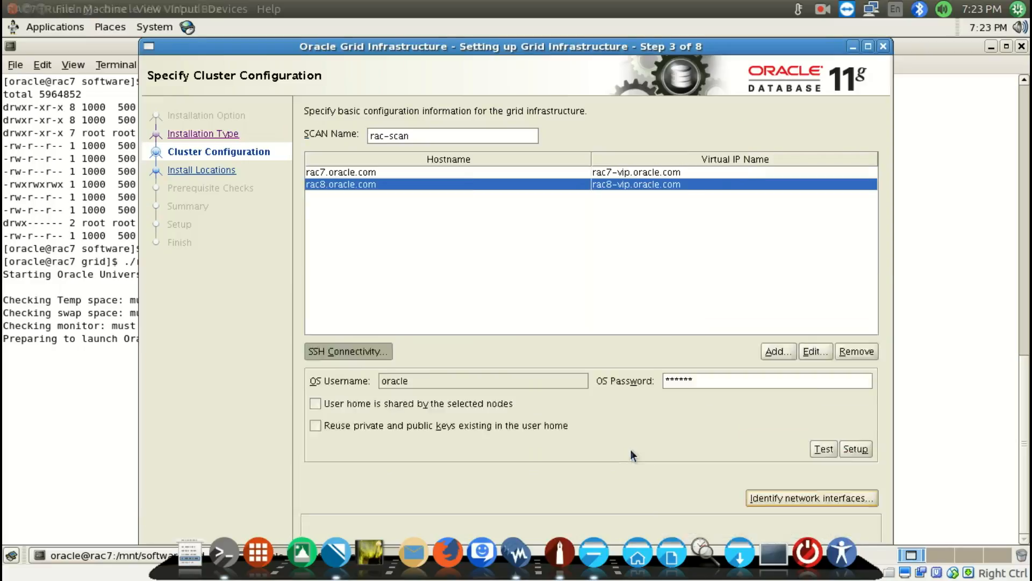
key("alt+n")
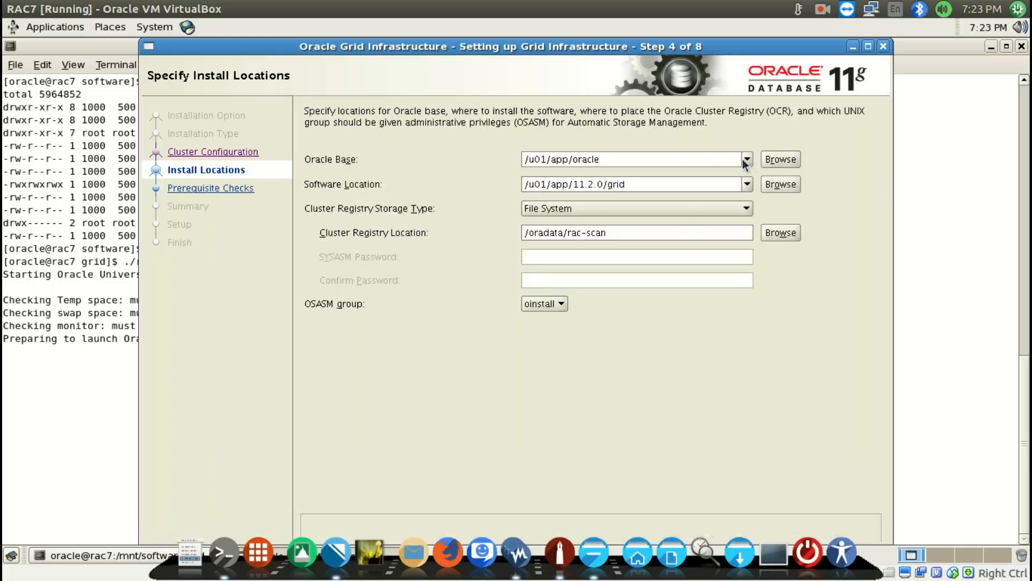
Browse to /u01/app/oracle and choose it as the Oracle Base directory
left_click(784, 151)
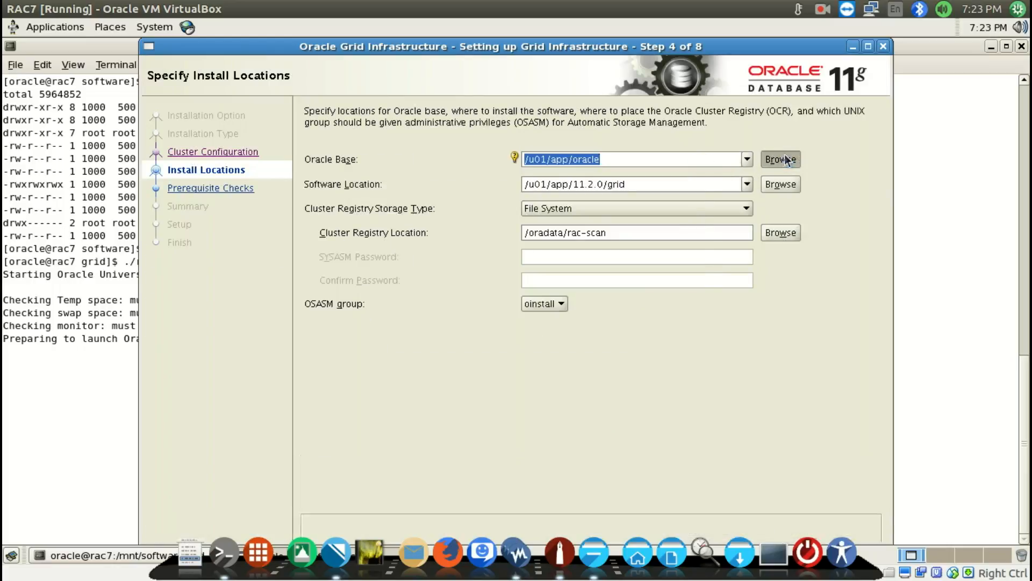
left_click(452, 193)
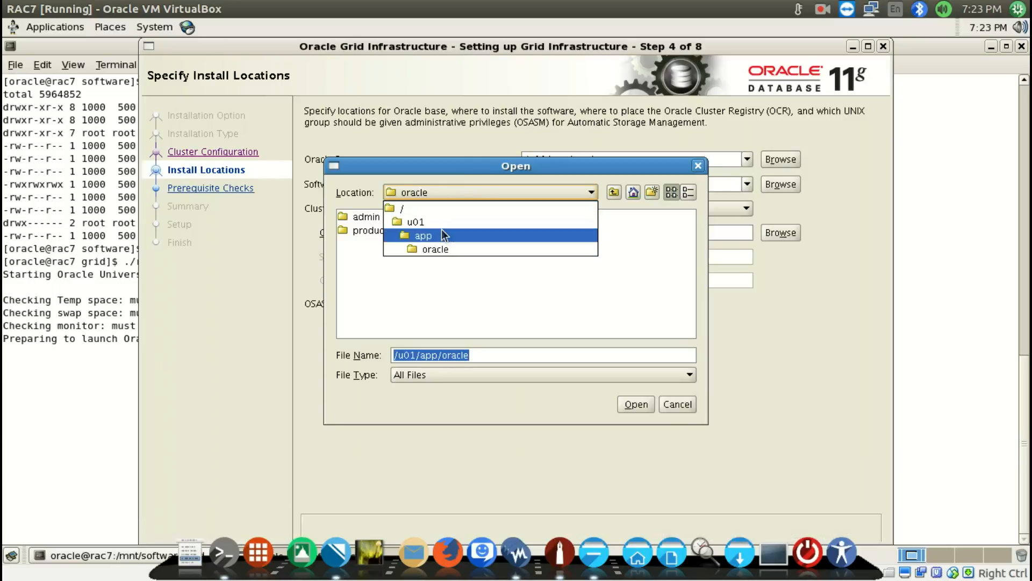
left_click(438, 235)
double_click(370, 231)
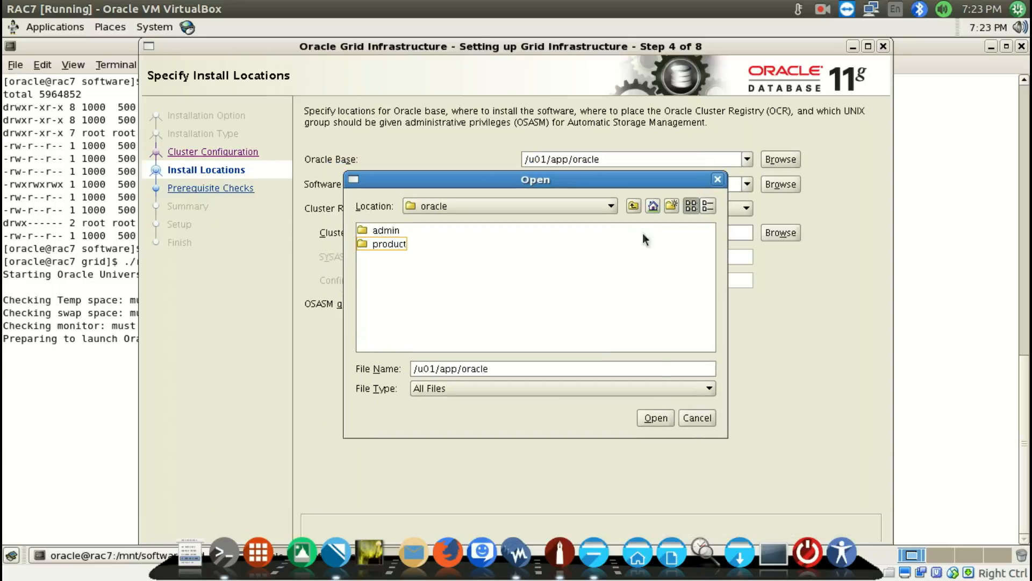
left_click(656, 419)
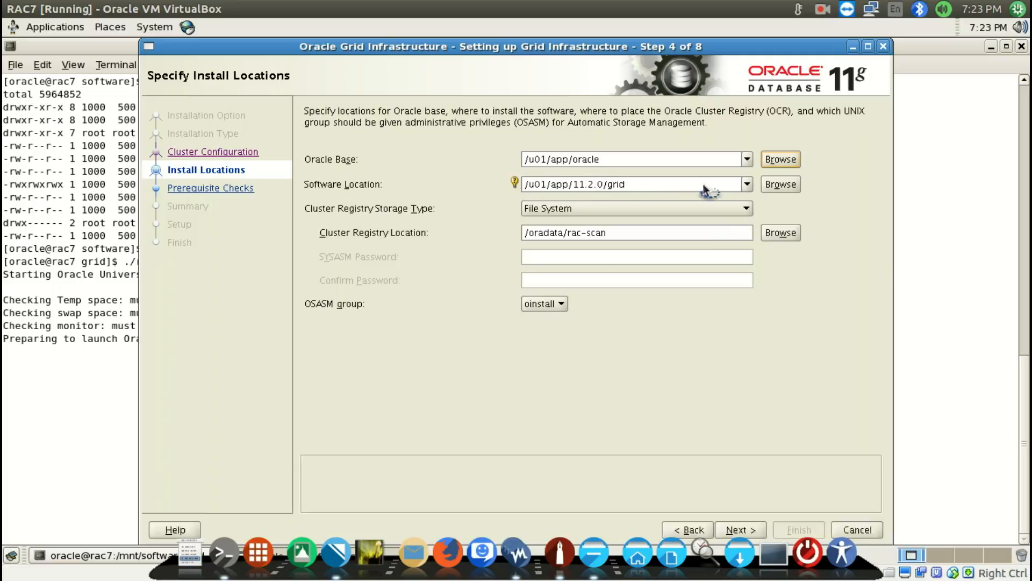
Set the Cluster Registry Storage Type to Automatic Storage Management
left_click(633, 205)
left_click(633, 206)
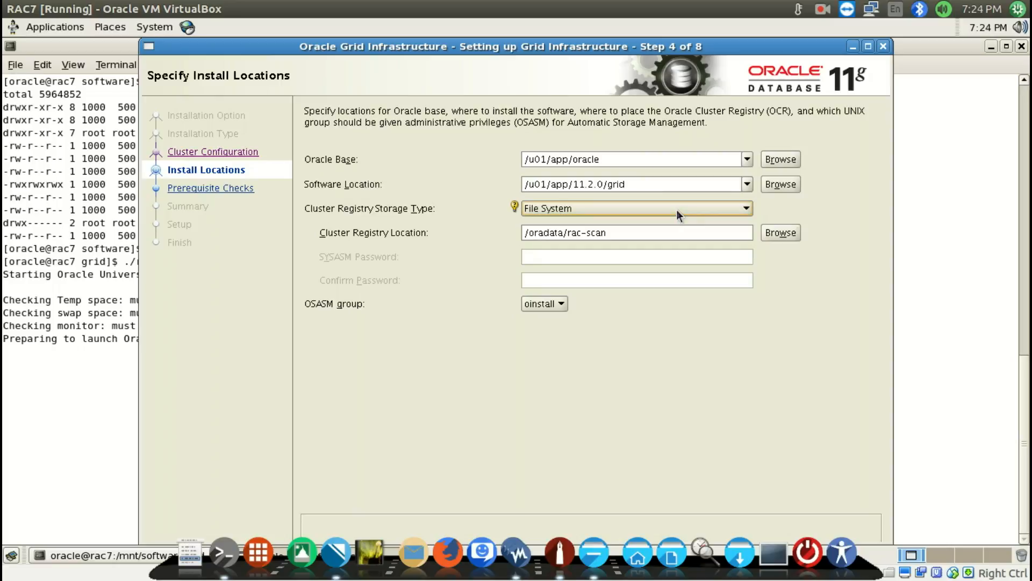
key("Down")
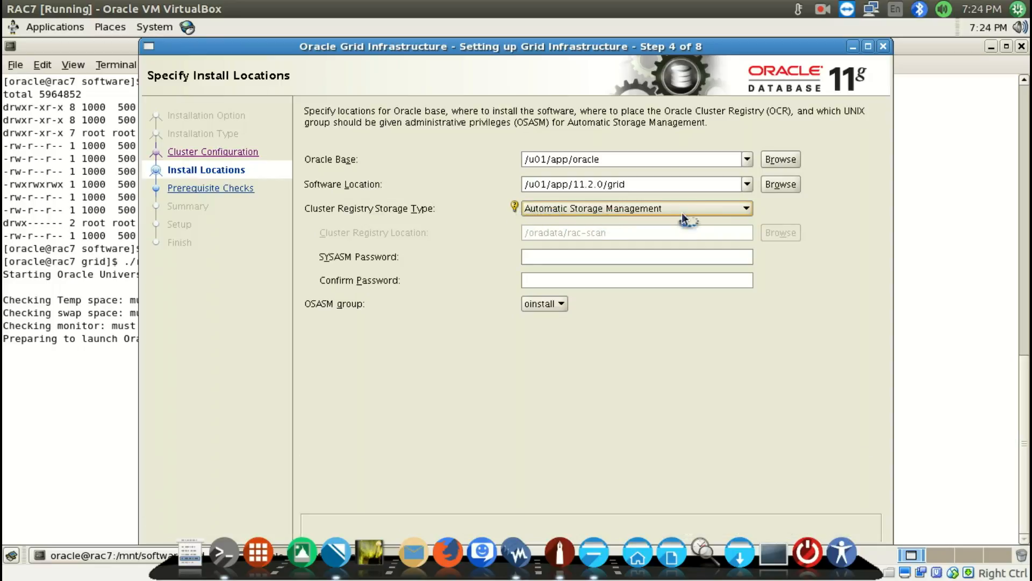
Enter and confirm the SYSASM password, and continue to the ASM disk group settings despite the password standards warning
left_click(566, 260)
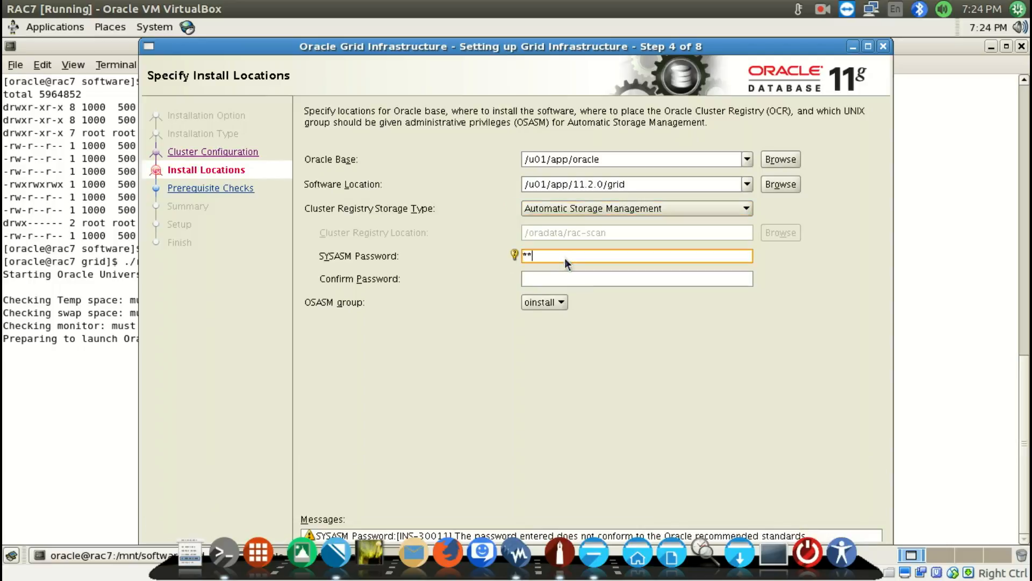
type("****")
key("Tab")
type("******")
left_click(560, 260)
left_click(822, 8)
left_click(826, 44)
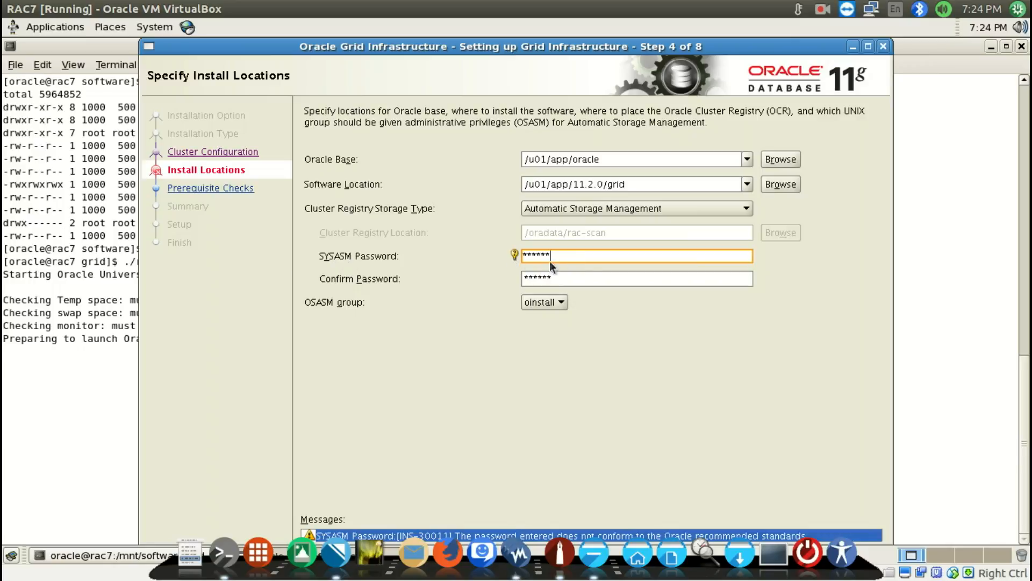
left_click(573, 279)
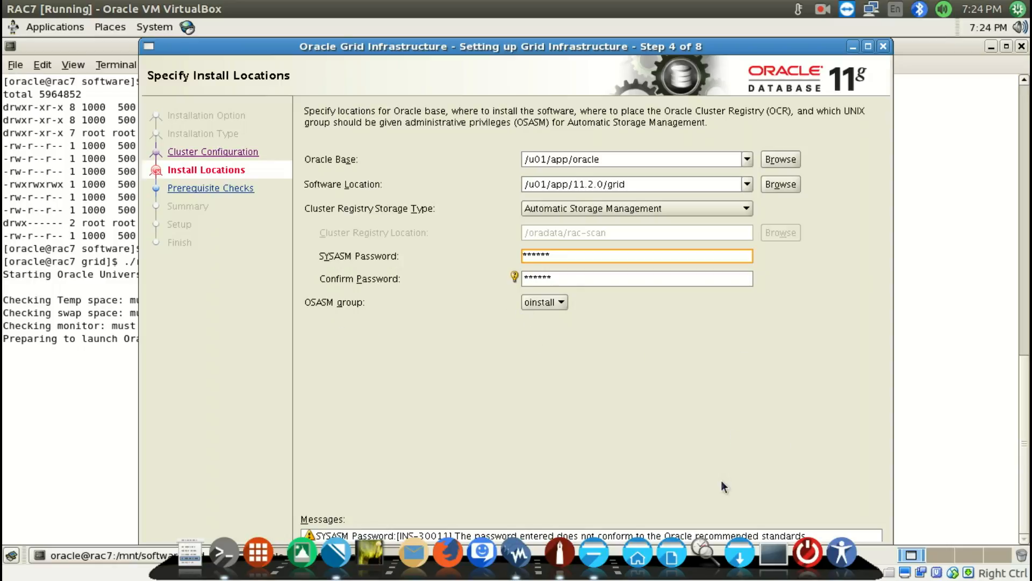
key("alt+n")
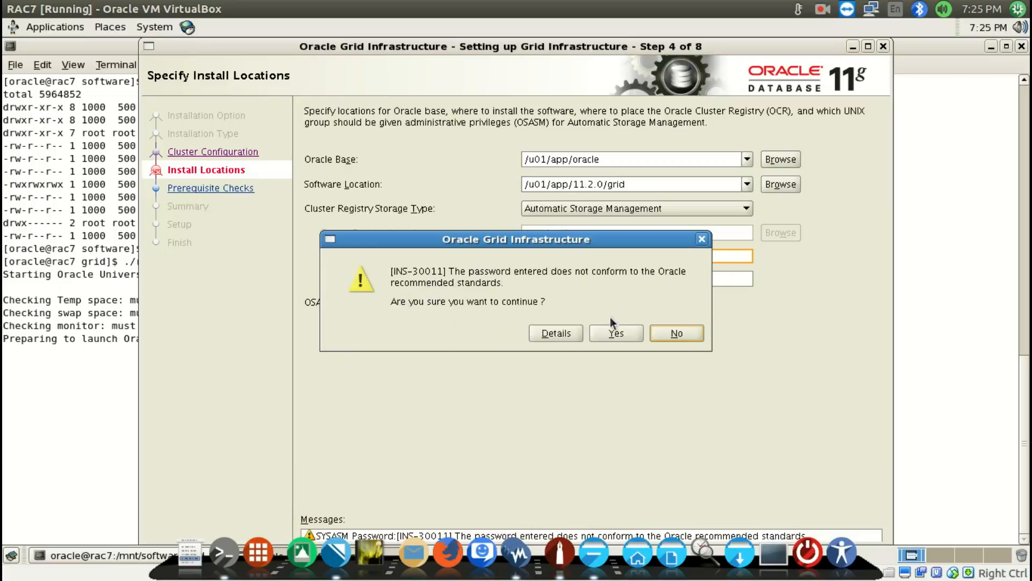
left_click(608, 331)
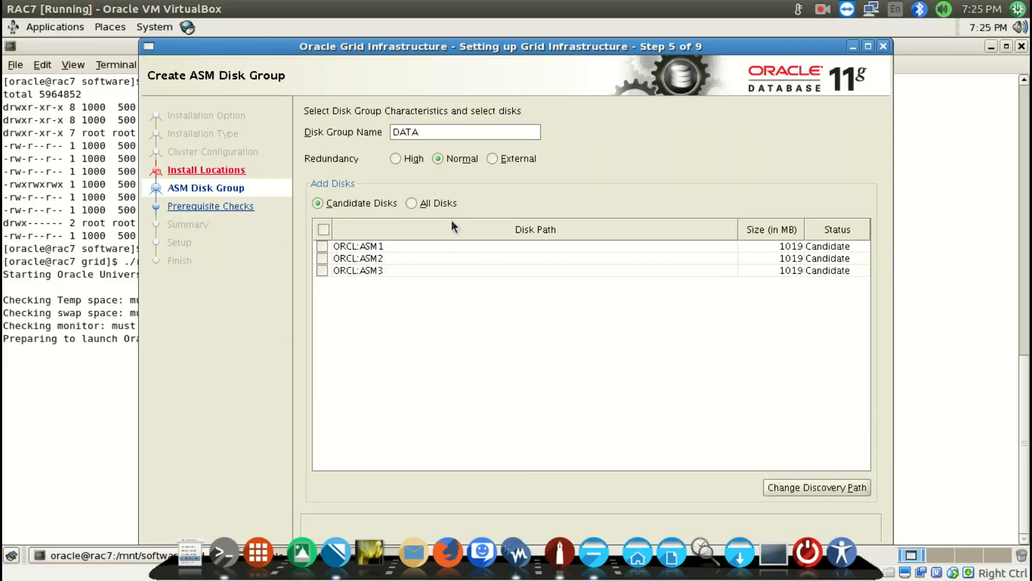
Compare the candidate ASM disks with RAC7's storage in VirtualBox Manager and check the oracleasmlib lines in Install RAC.odt
left_click(432, 246)
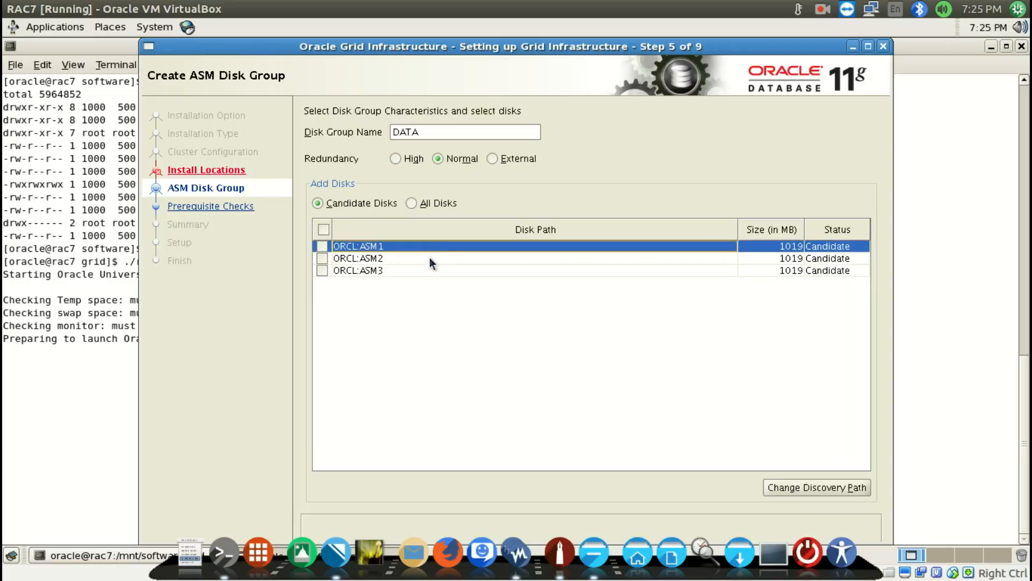
left_click(430, 257)
left_click(425, 271)
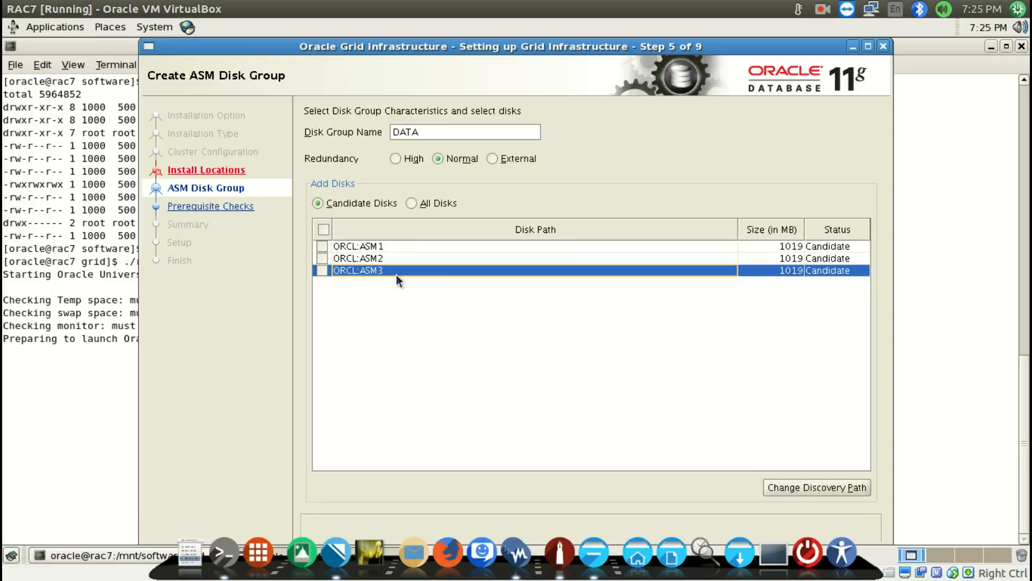
key("super+s")
left_click(238, 227)
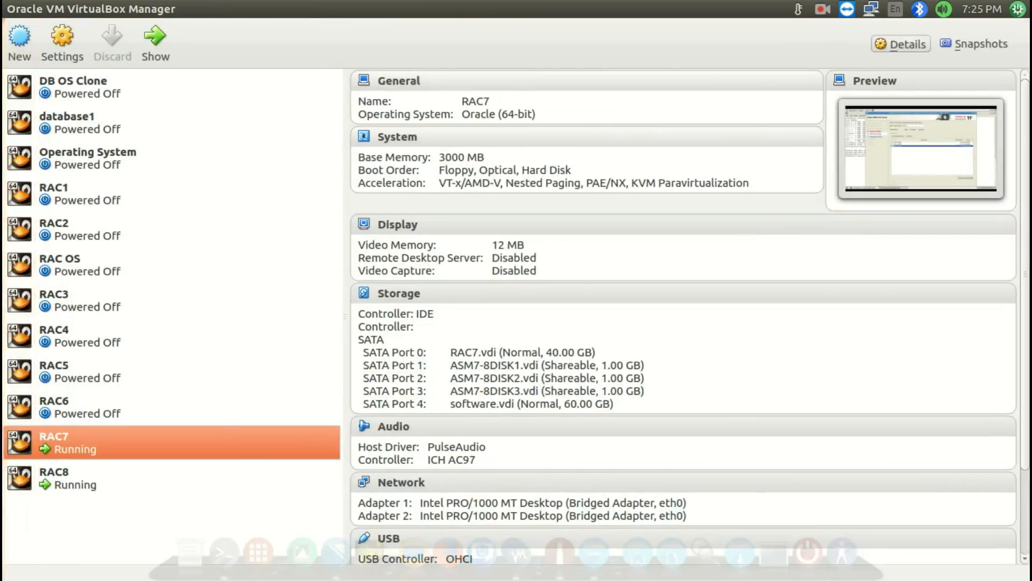
key("super+w")
left_click(675, 212)
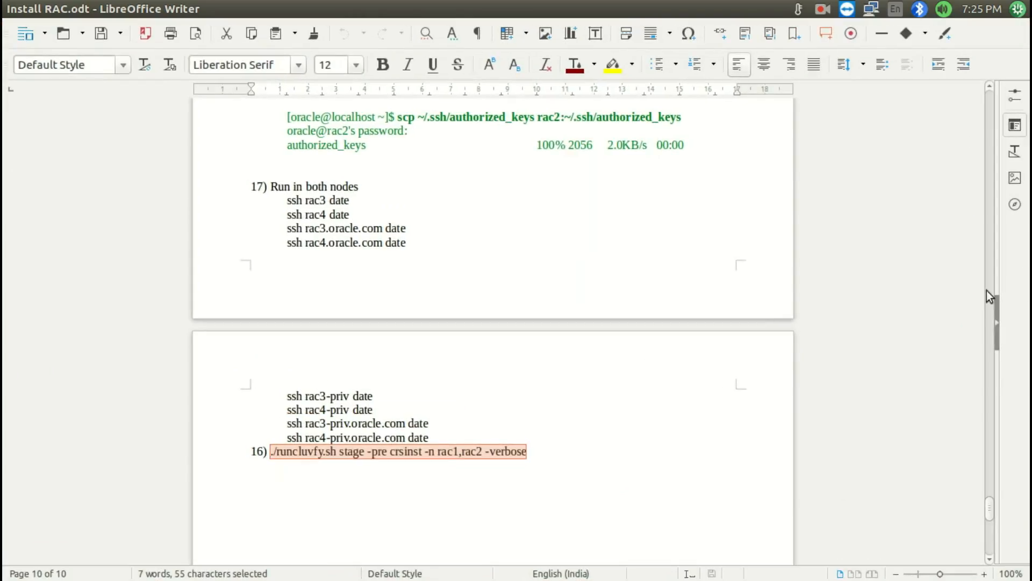
left_click_drag(989, 509, 984, 101)
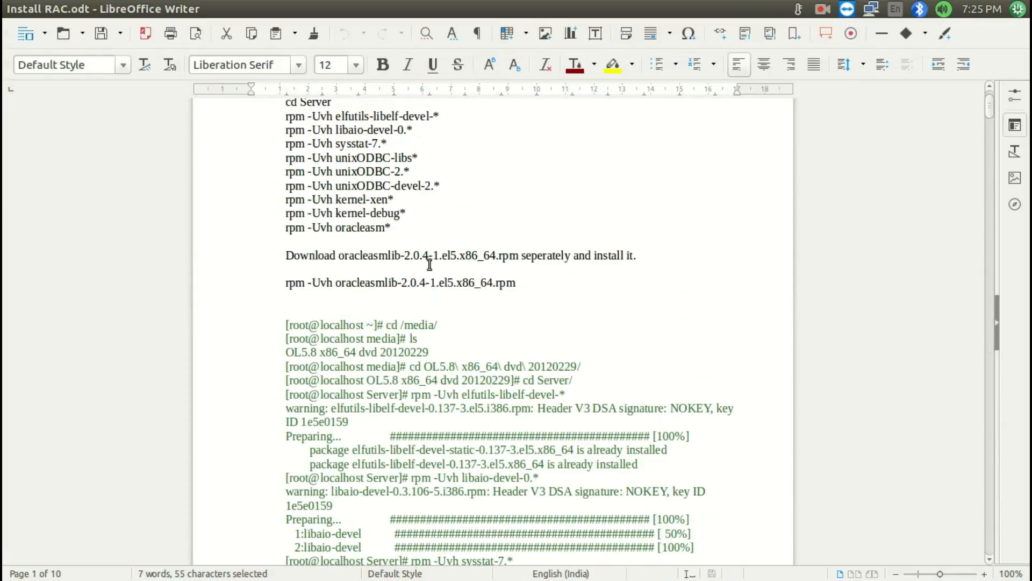
left_click_drag(280, 256, 283, 286)
left_click(532, 282)
key("super+s")
left_click(717, 174)
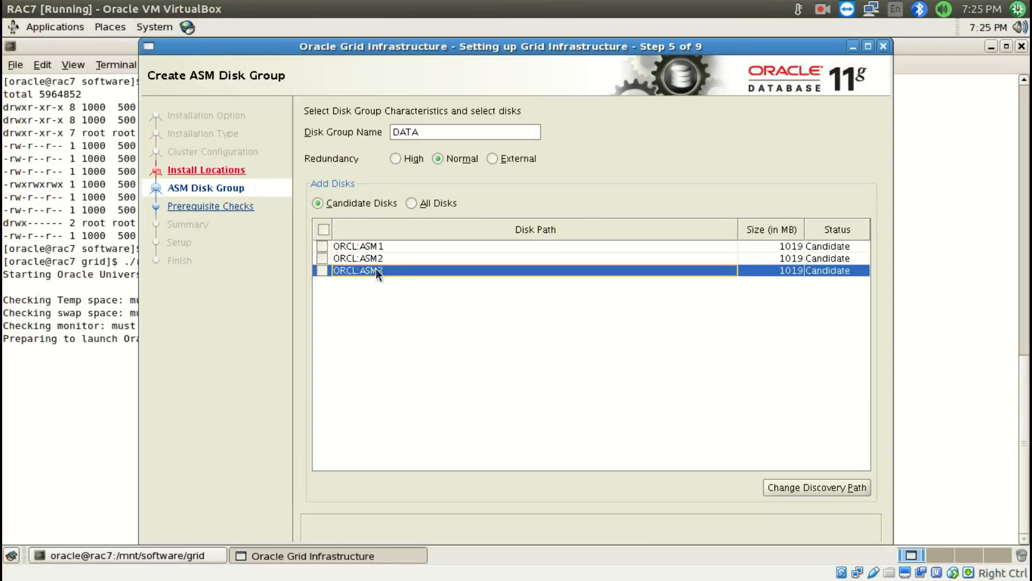
Set the DATA disk group's redundancy to External and include the ORCL:ASM1 candidate disk
left_click(425, 131)
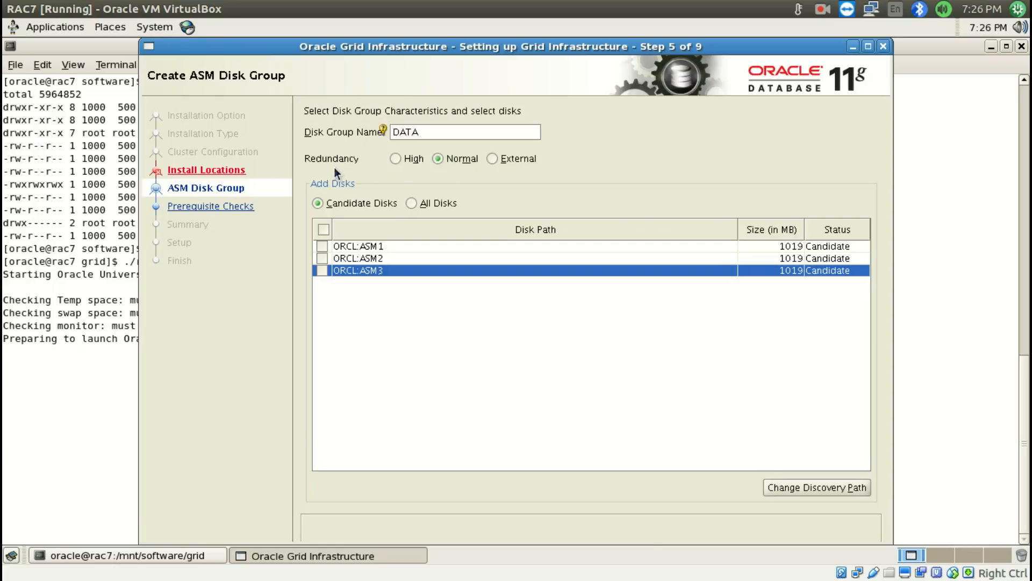
left_click(494, 158)
left_click(322, 247)
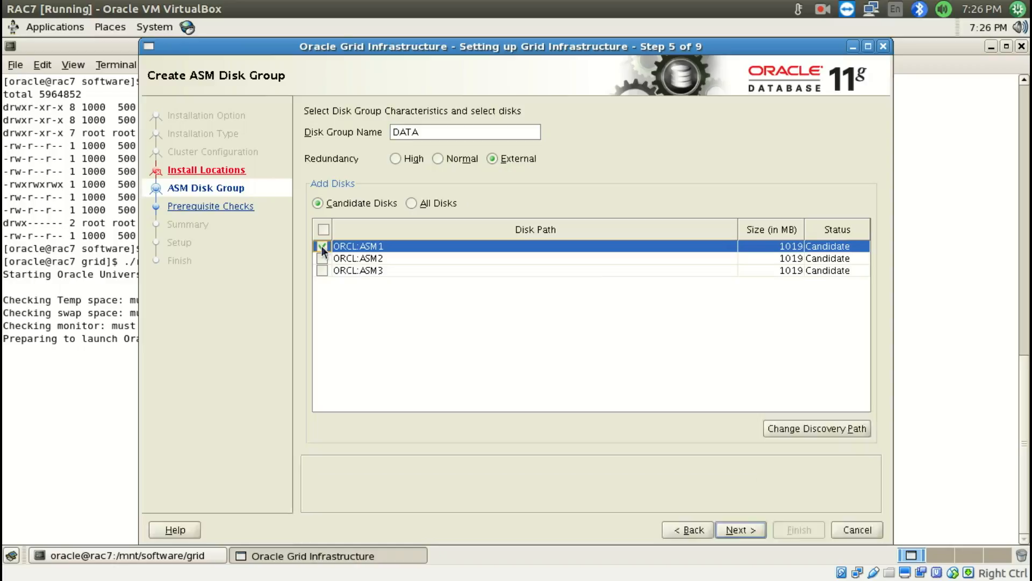
left_click(825, 9)
left_click(575, 164)
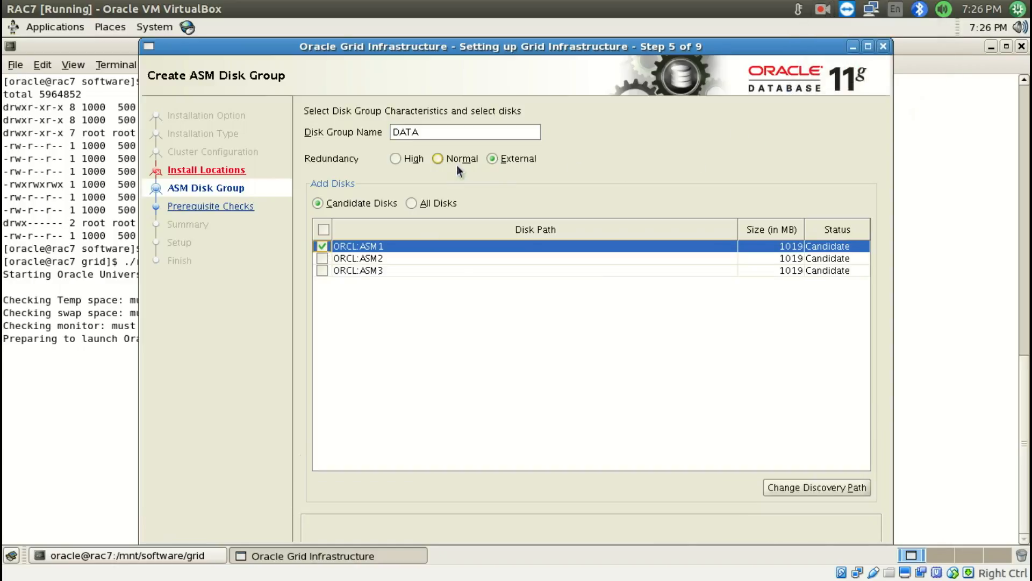
Set the redundancy to Normal, include ORCL:ASM2, and try to continue with two disks
left_click(438, 158)
left_click(827, 14)
left_click(827, 44)
left_click(322, 259)
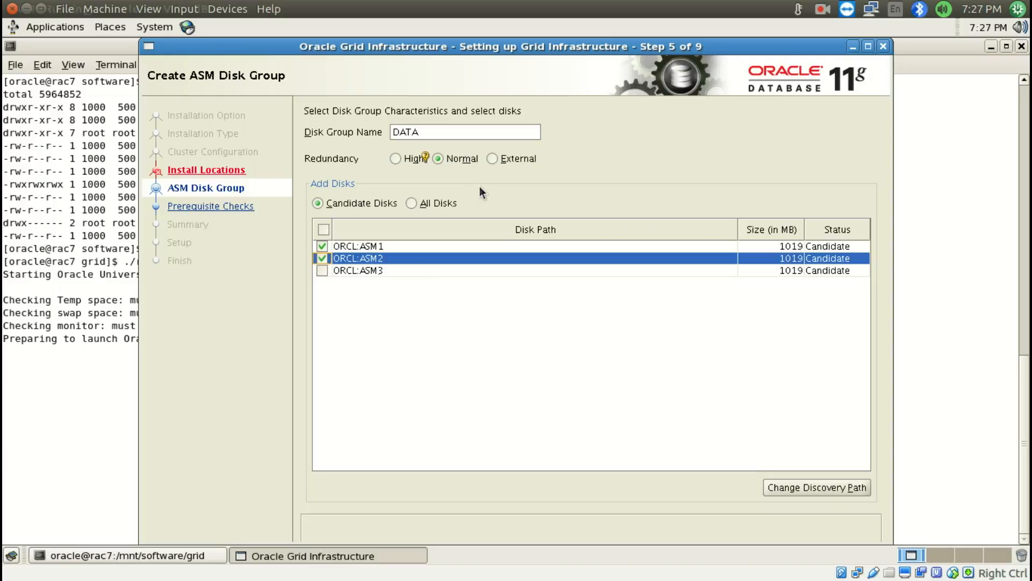
key("alt+n")
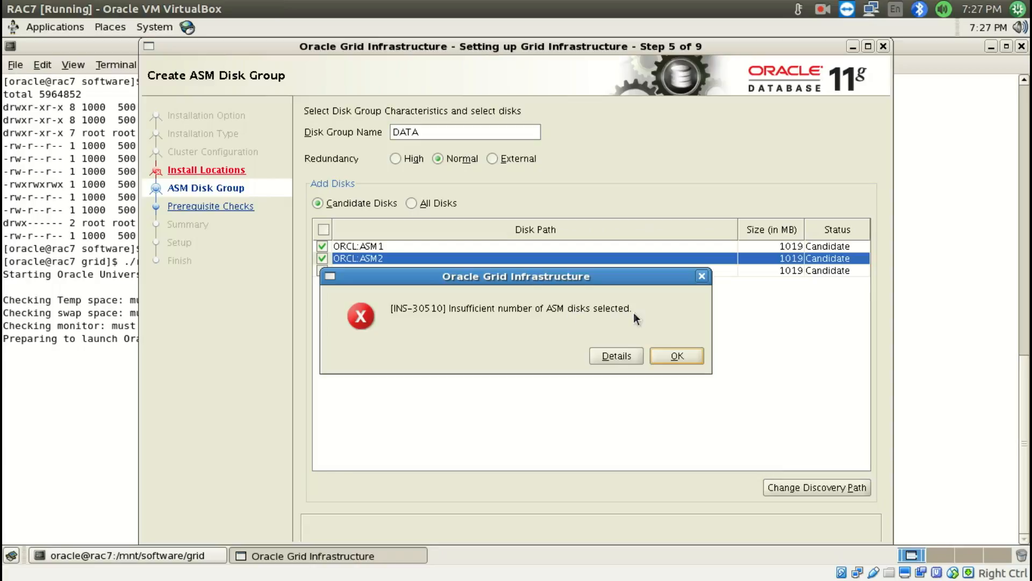
left_click(688, 359)
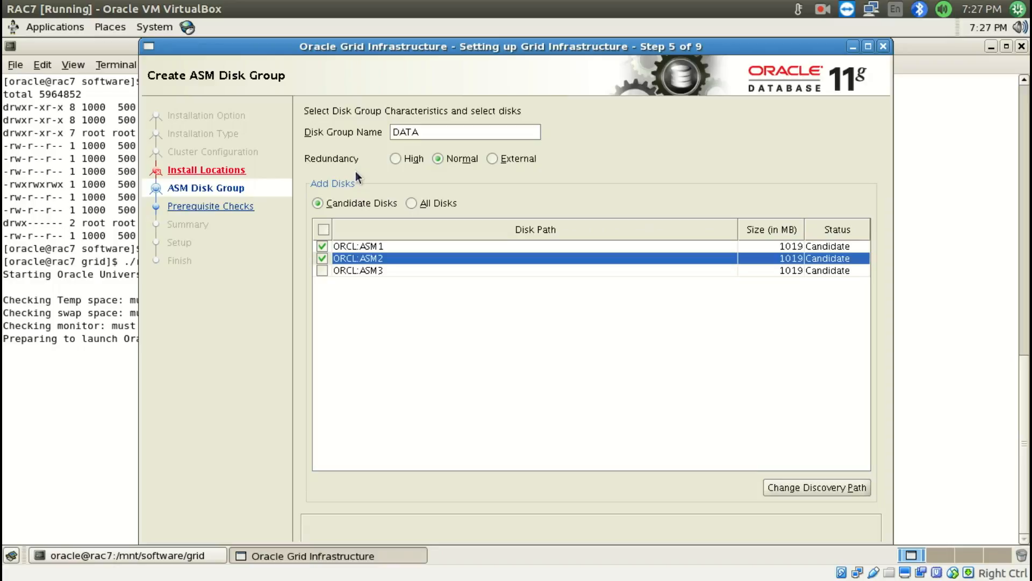
Add ORCL:ASM3 to the DATA disk group and accept /u01/app/oraInventory as the inventory directory
left_click(419, 135)
left_click(322, 271)
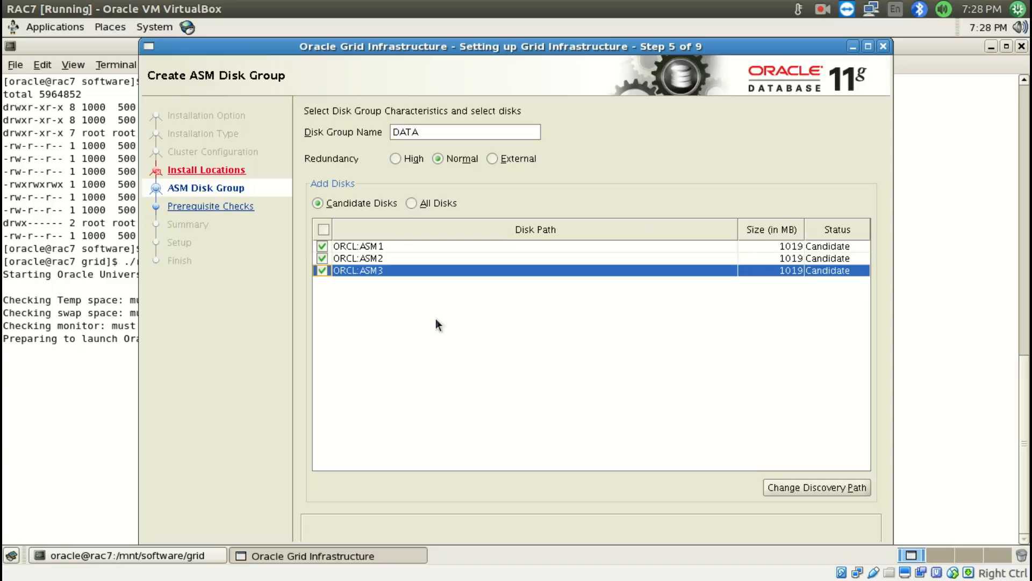
left_click(436, 133)
left_click_drag(685, 50, 629, 50)
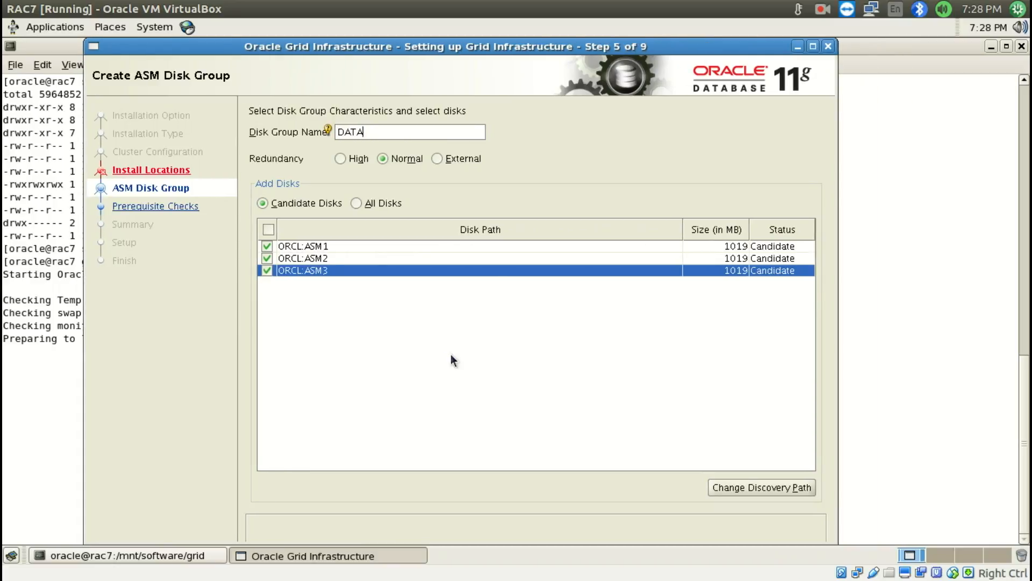
key("alt+n")
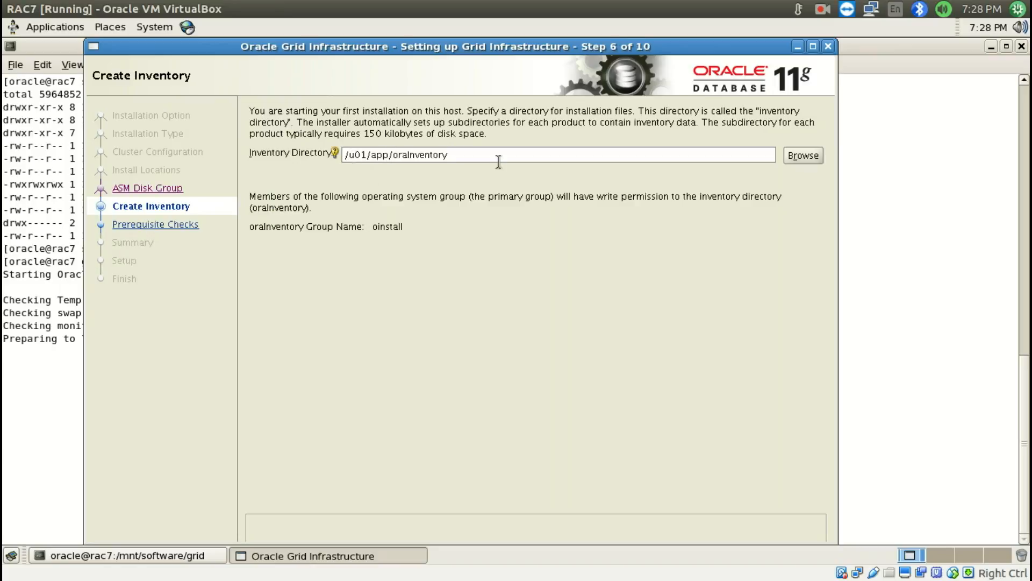
key("alt")
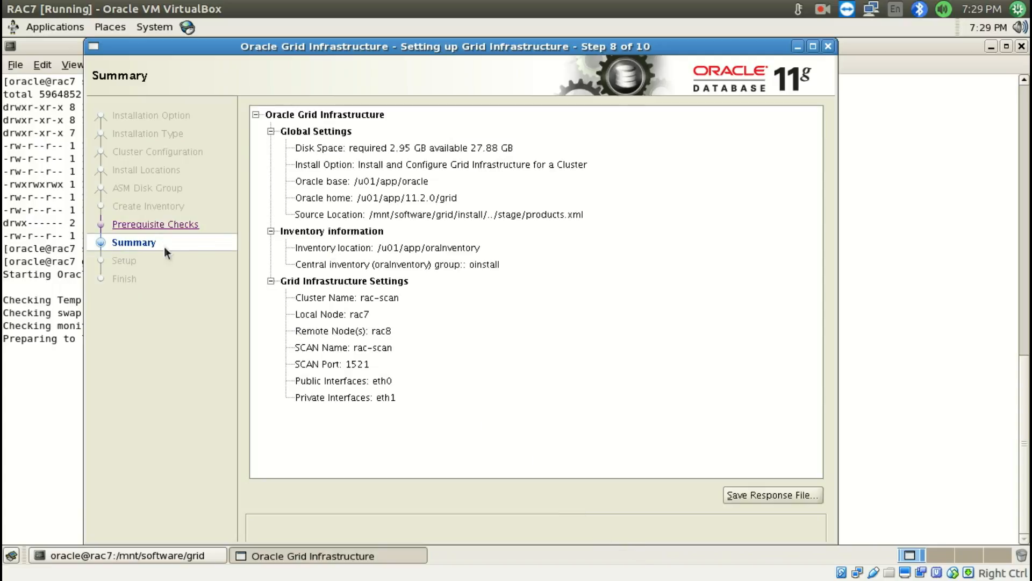
Review the Grid Infrastructure Settings in the installation summary and start the installation
key("alt")
left_click(578, 403)
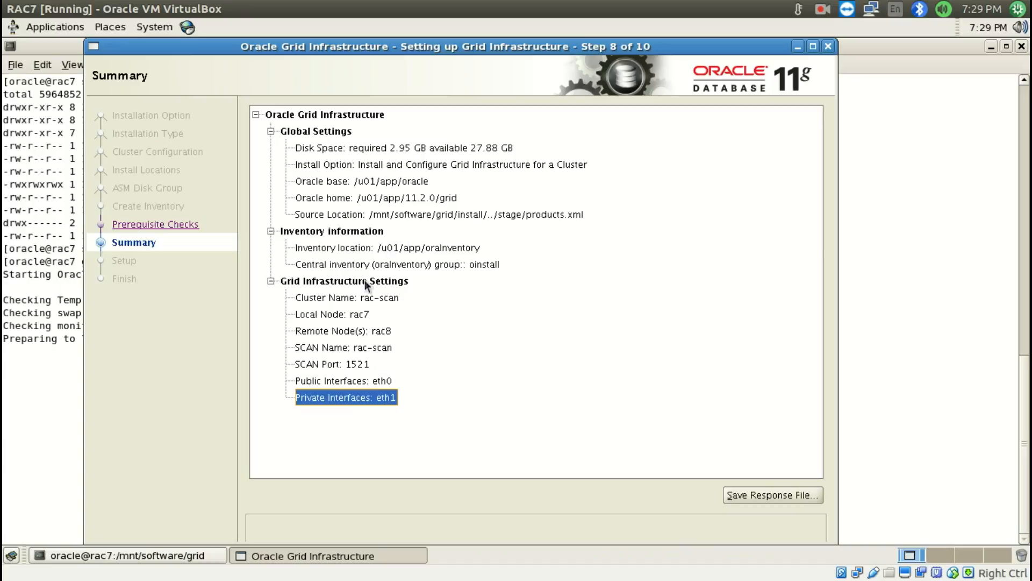
left_click(555, 333)
key("alt")
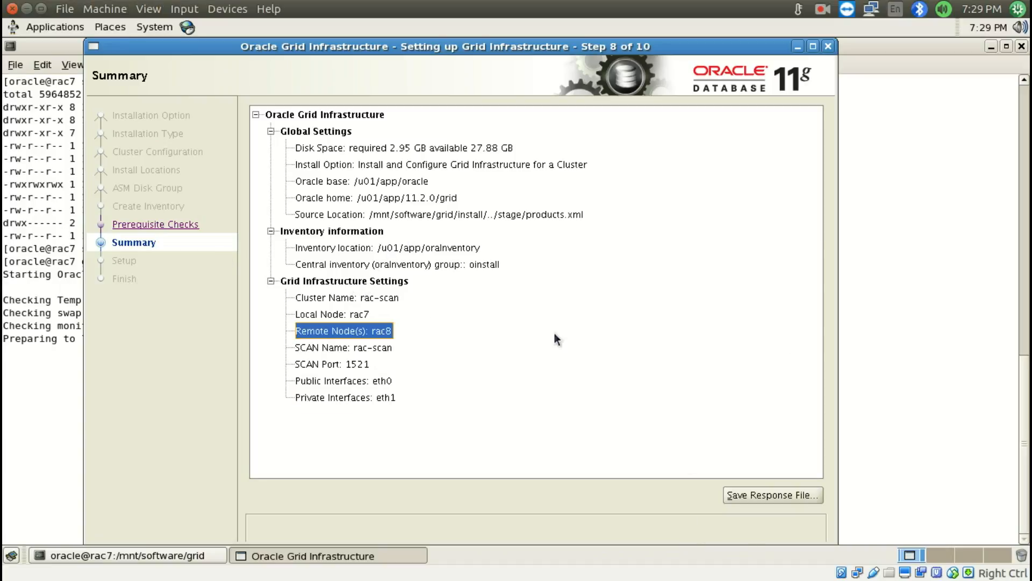
key("alt+i")
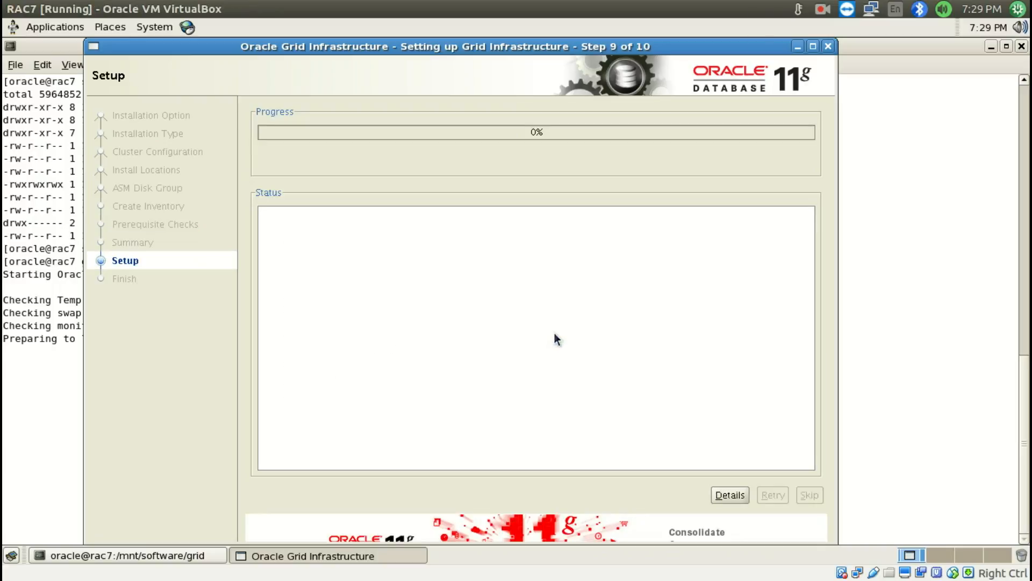
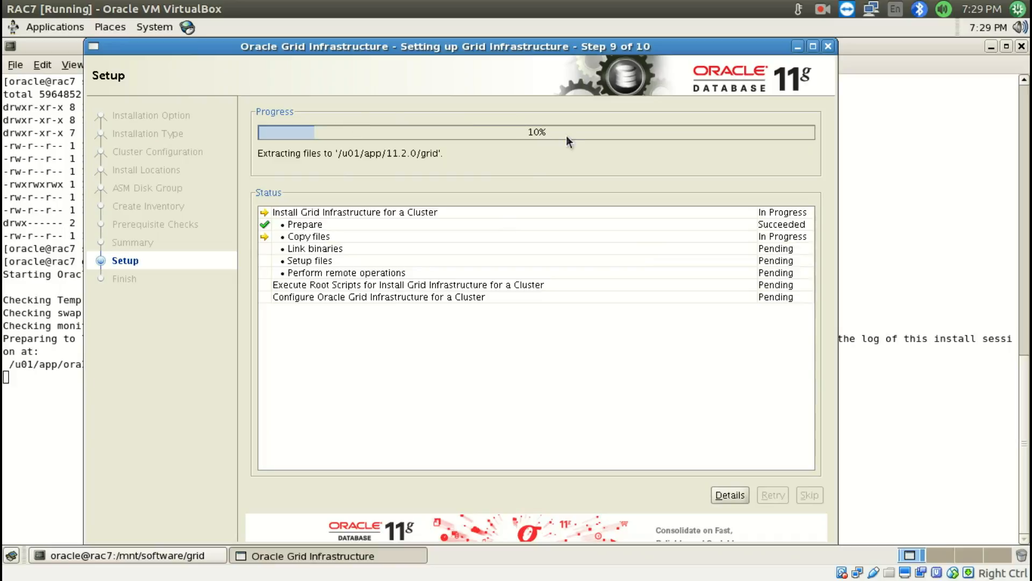
left_click(821, 9)
left_click(821, 43)
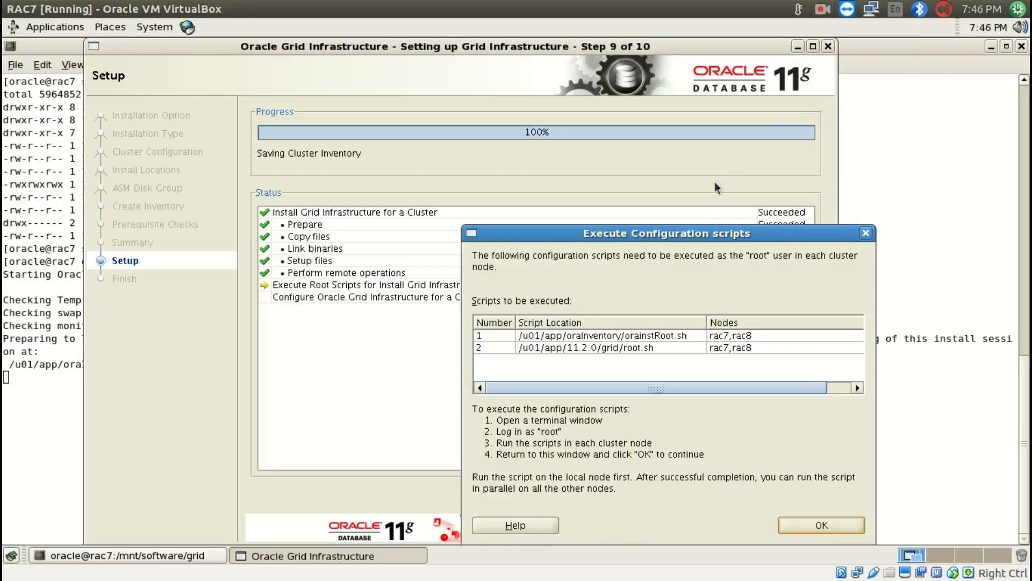
Open a new terminal on RAC7 and switch to the root account with su -, entering the root password
left_click_drag(680, 239, 584, 163)
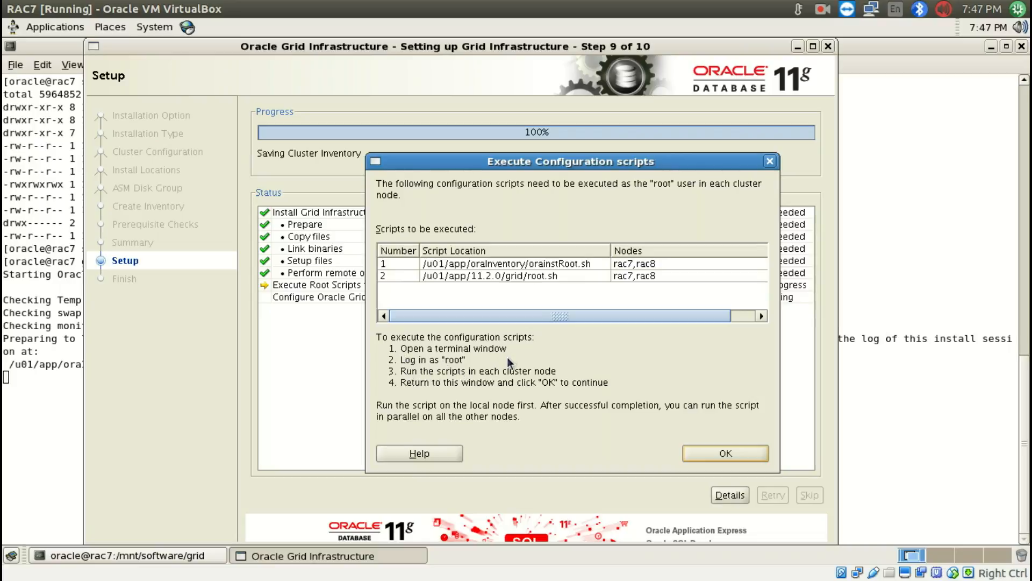
left_click(108, 554)
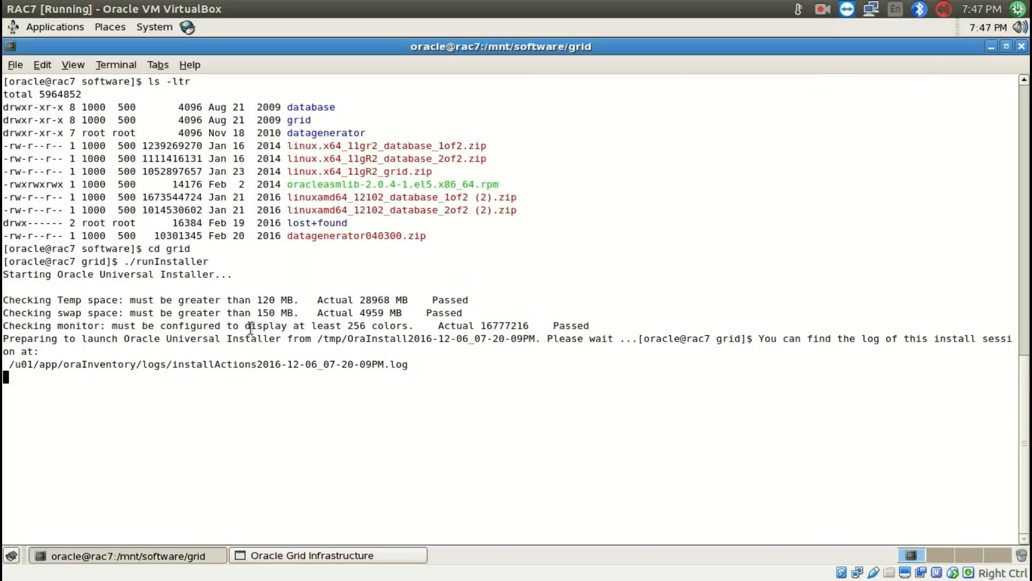
left_click(180, 555)
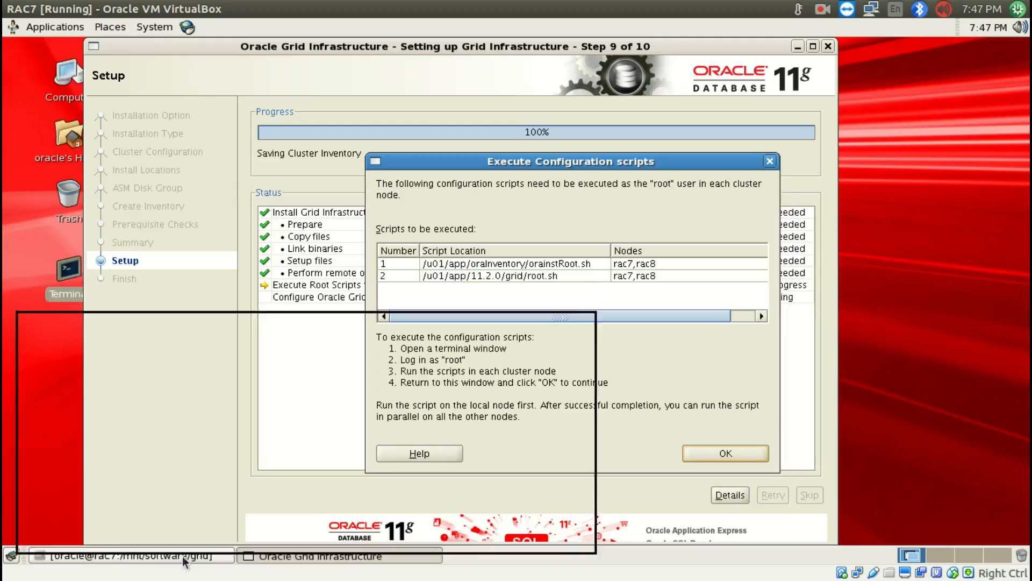
double_click(70, 282)
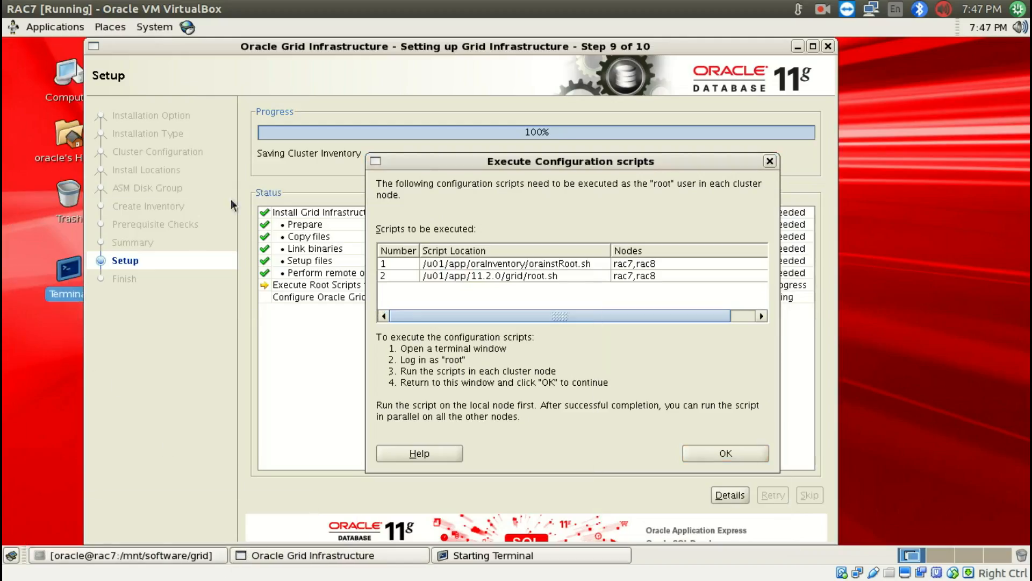
type("u -")
key("Return")
type("su -")
key("Return")
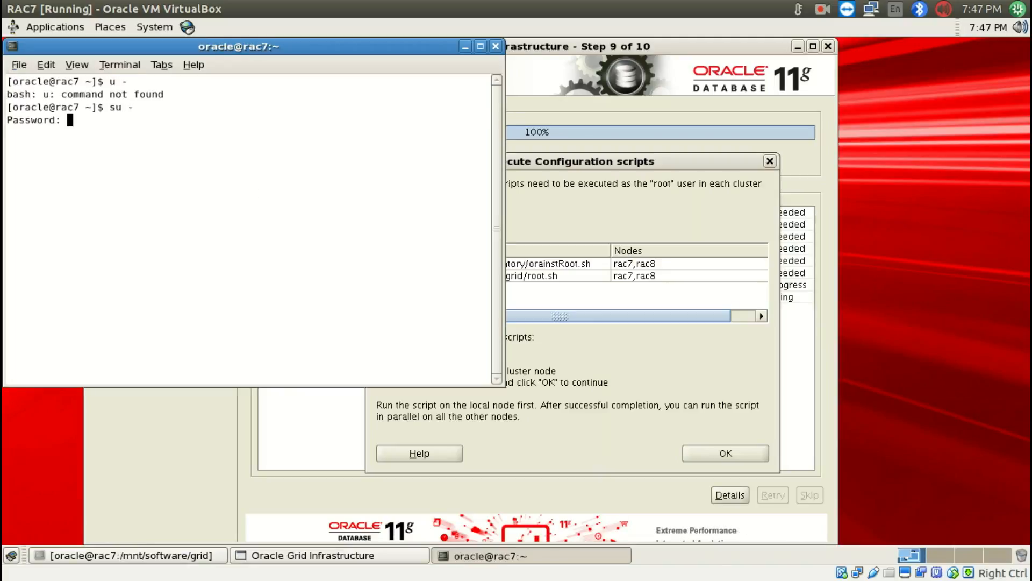
key("Return")
key("Up")
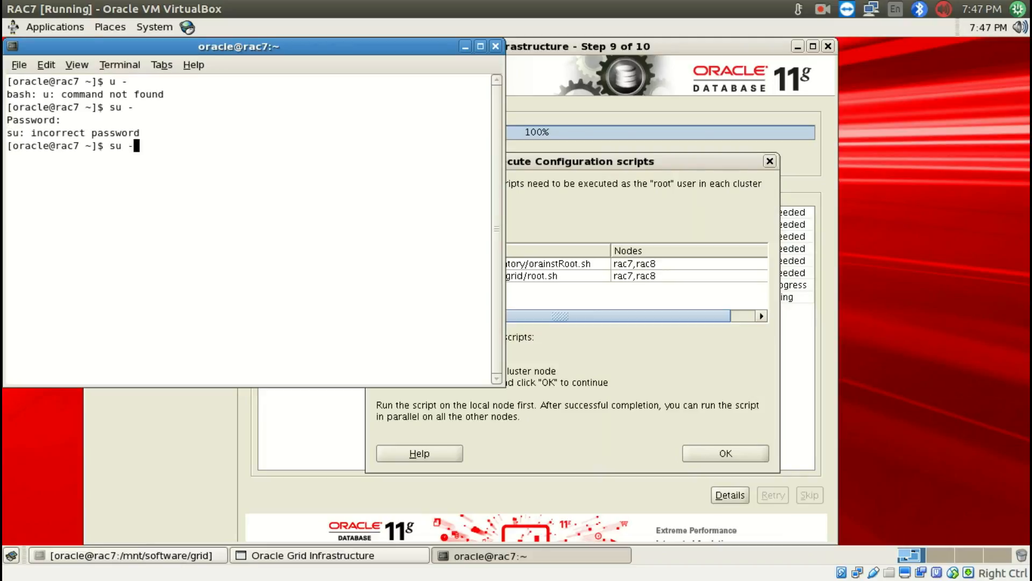
key("Return")
key("Return")
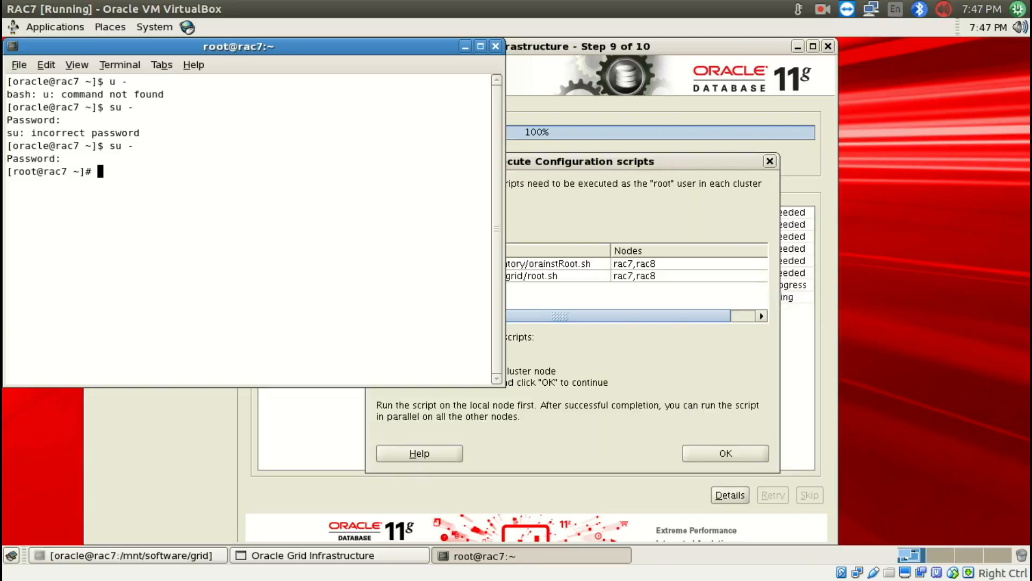
Run the first configuration script, /u01/app/oraInventory/orainstRoot.sh, as root on rac7
key("alt+Tab")
triple_click(478, 264)
key("super+c")
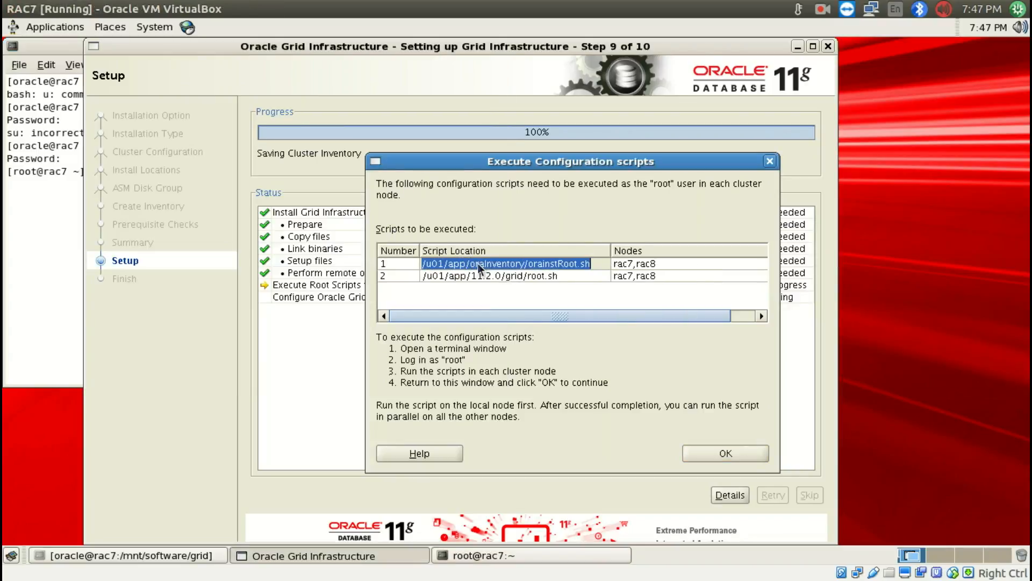
key("alt+Tab")
middle_click(246, 220)
key("Return")
Run /u01/app/11.2.0/grid/root.sh as root on rac7, accepting /usr/local/bin as the local bin directory
key("alt+Tab")
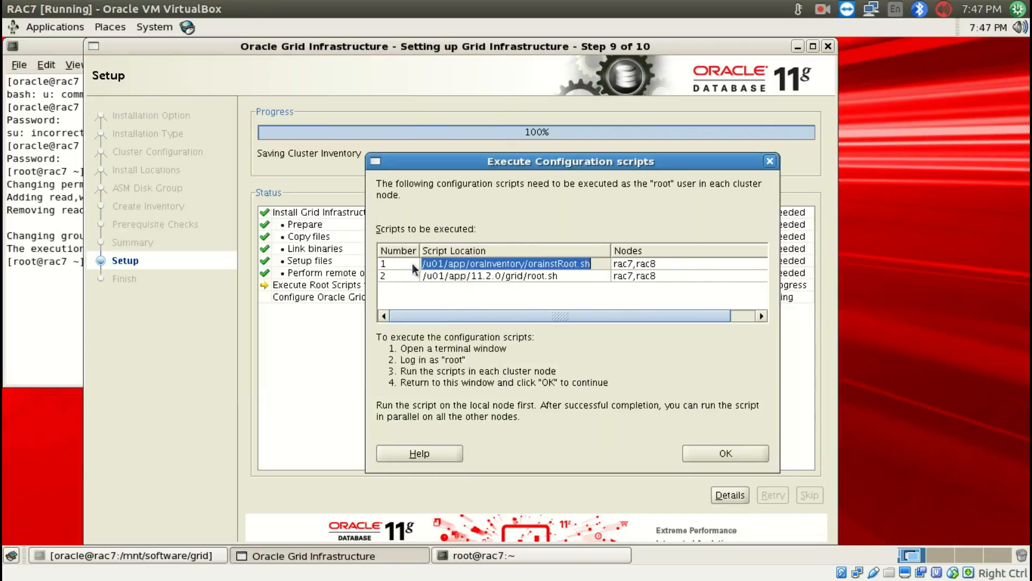
triple_click(440, 276)
key("super+c")
key("alt+Tab")
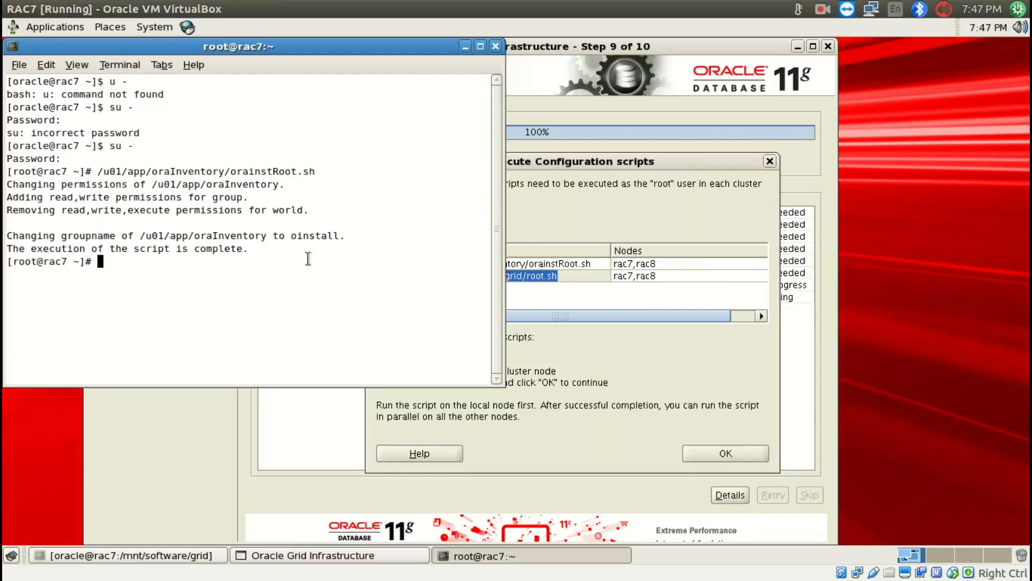
middle_click(218, 230)
left_click(481, 45)
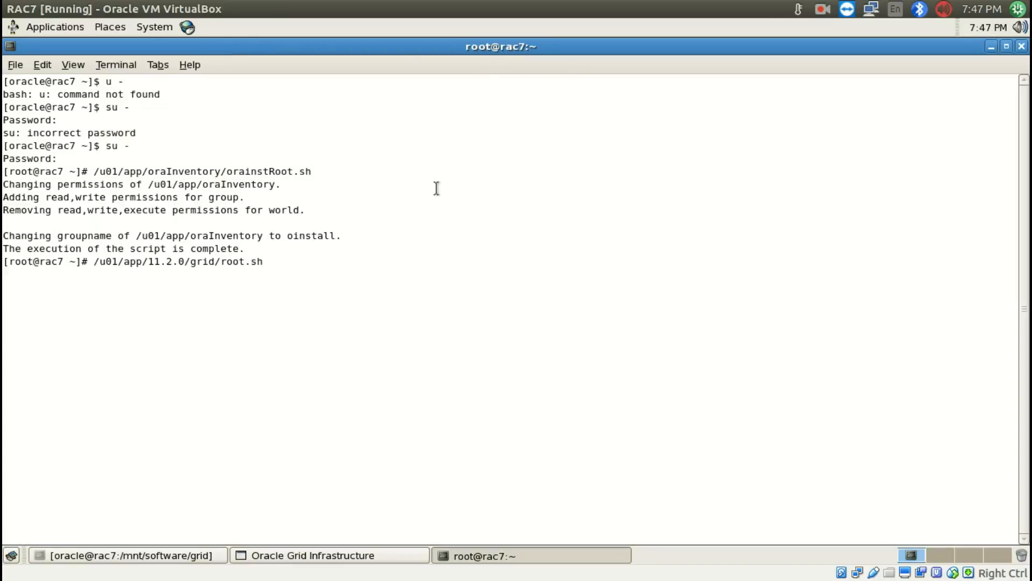
key("Return")
key("Return")
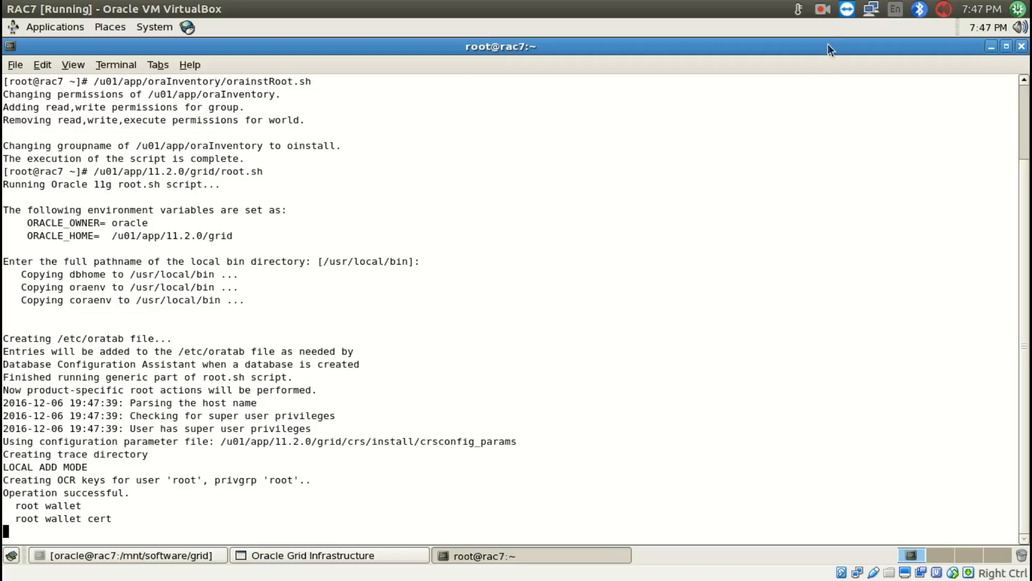
left_click(822, 8)
left_click(860, 44)
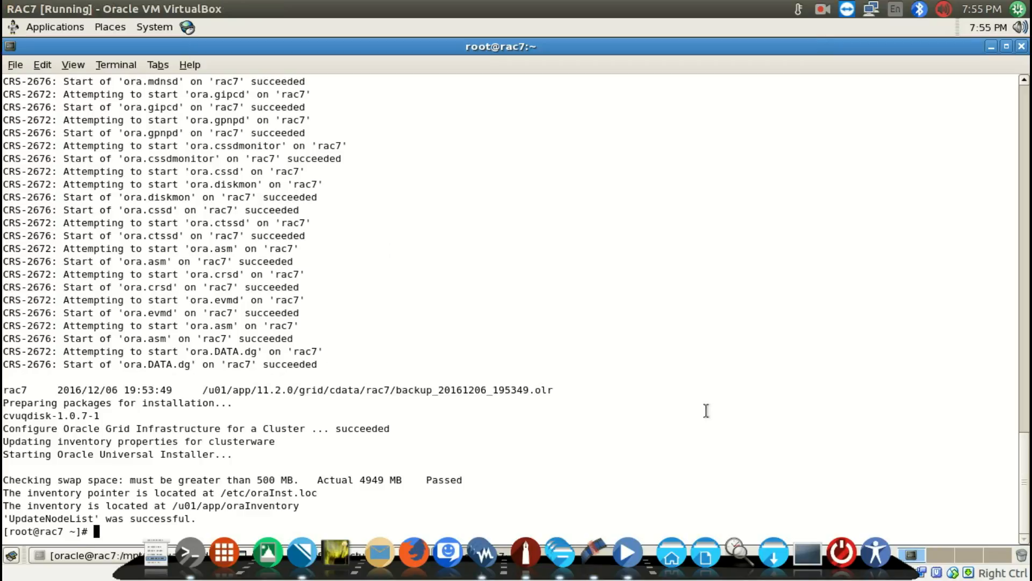
Switch to the RAC8 virtual machine and unlock its oracle session with the account password
key("super+s")
double_click(730, 498)
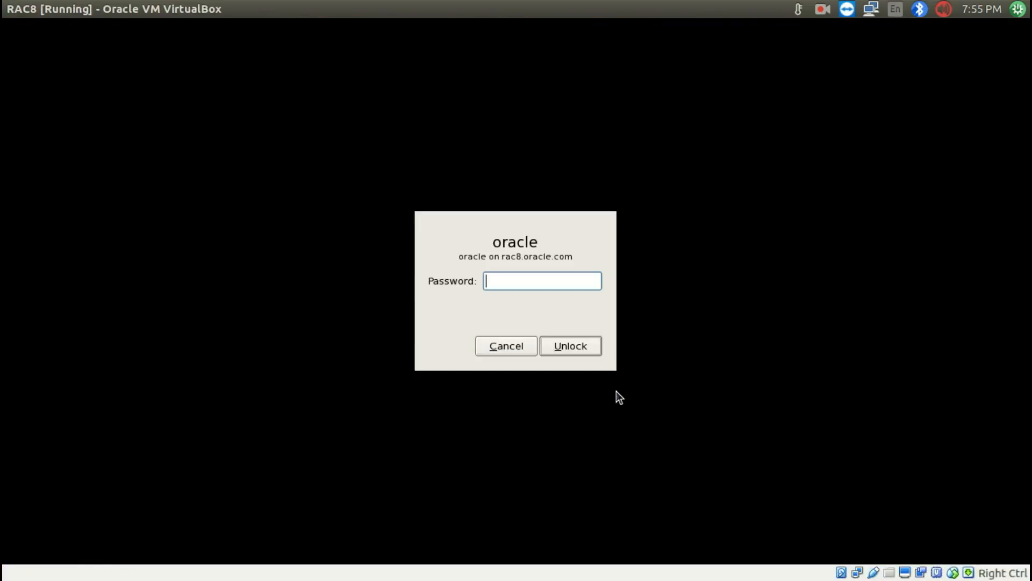
type("oracle")
key("Return")
Switch to the root account in the RAC8 terminal with su -, entering the root password
type("su - roo")
key("BackSpace")
key("BackSpace")
key("BackSpace")
key("BackSpace")
key("Return")
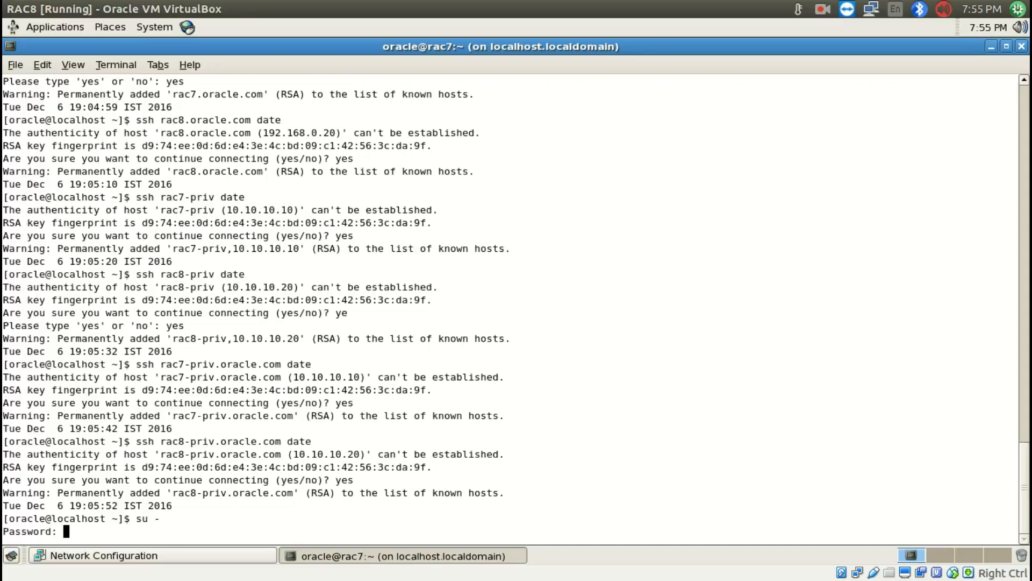
key("Return")
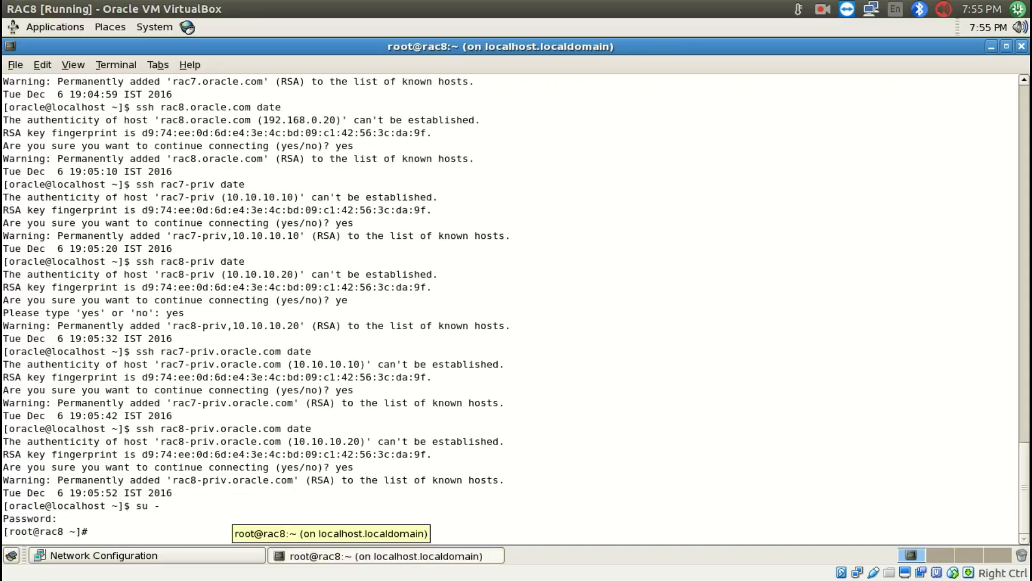
Copy the /u01/app/oraInventory/orainstRoot.sh command from the RAC7 terminal and run it as root on rac8
mouse_move(0, 579)
double_click(730, 251)
key("Up")
key("Up")
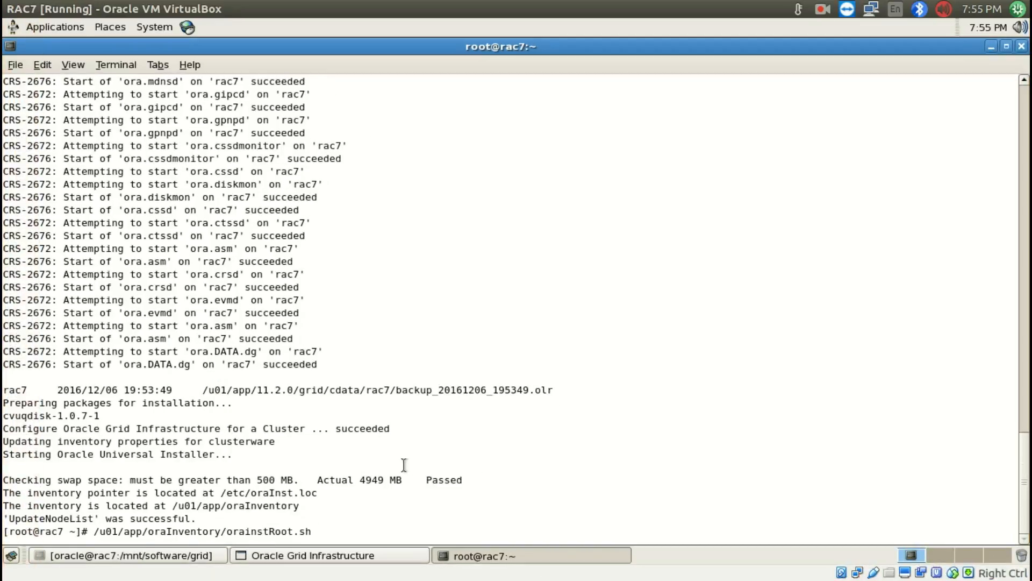
double_click(315, 531)
right_click(293, 530)
left_click(333, 445)
mouse_move(1, 580)
double_click(604, 433)
key("ctrl+shift+v")
key("Return")
Copy the /u01/app/11.2.0/grid/root.sh command from RAC7 and run it as root on rac8, accepting /usr/local/bin as the local bin directory
mouse_move(0, 580)
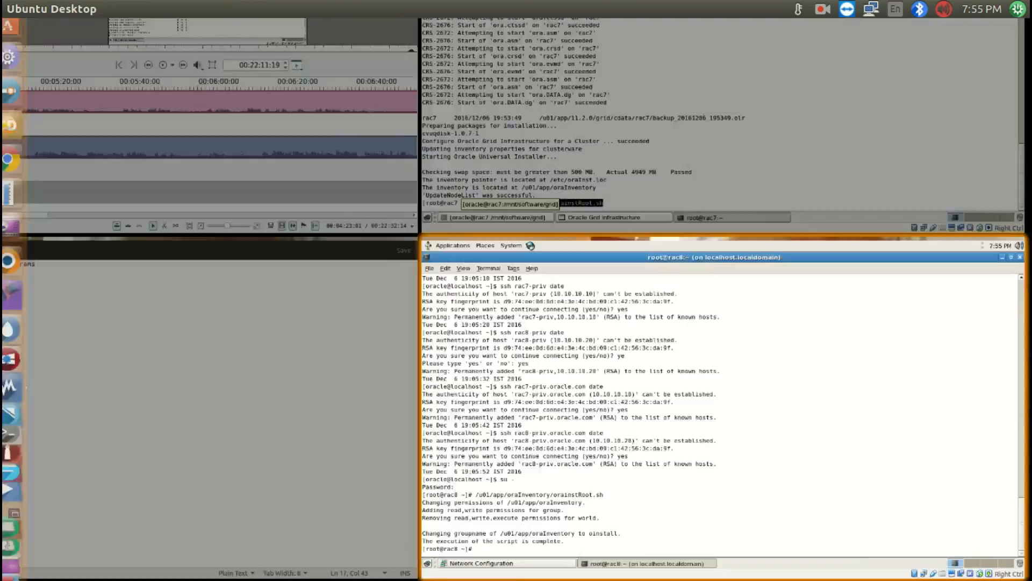
double_click(646, 204)
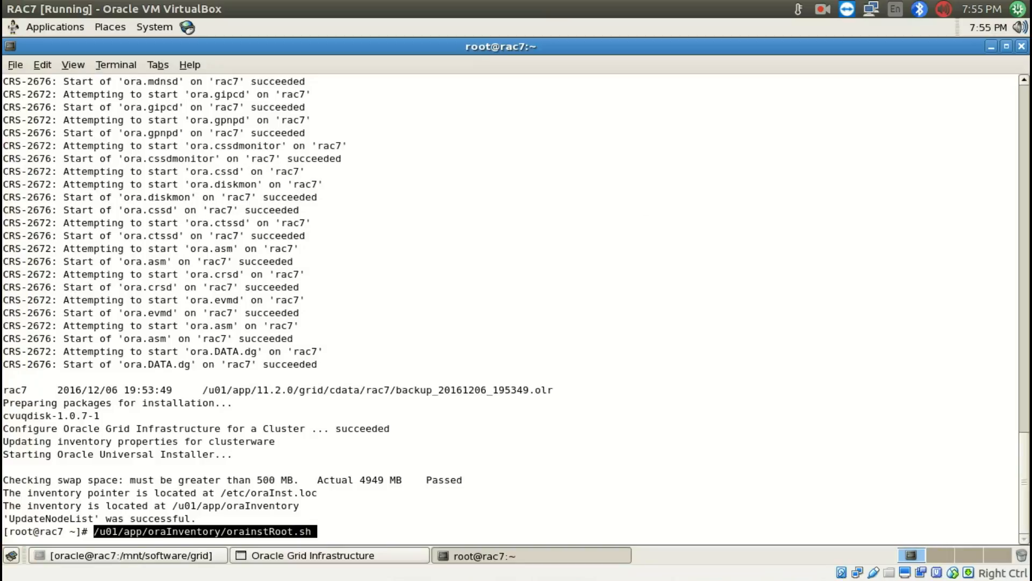
key("Down")
mouse_move(0, 579)
left_click(891, 109)
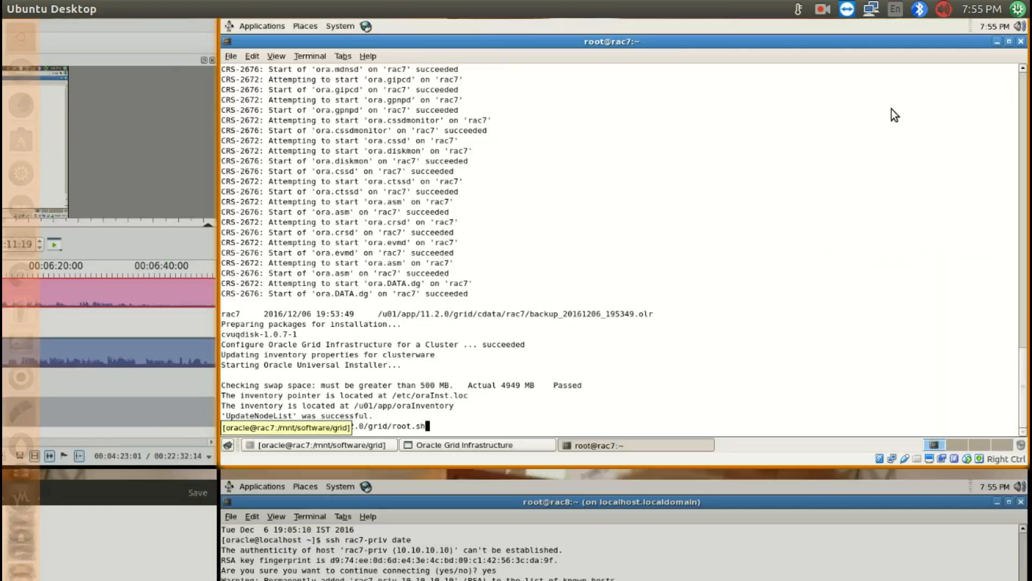
double_click(231, 532)
right_click(231, 533)
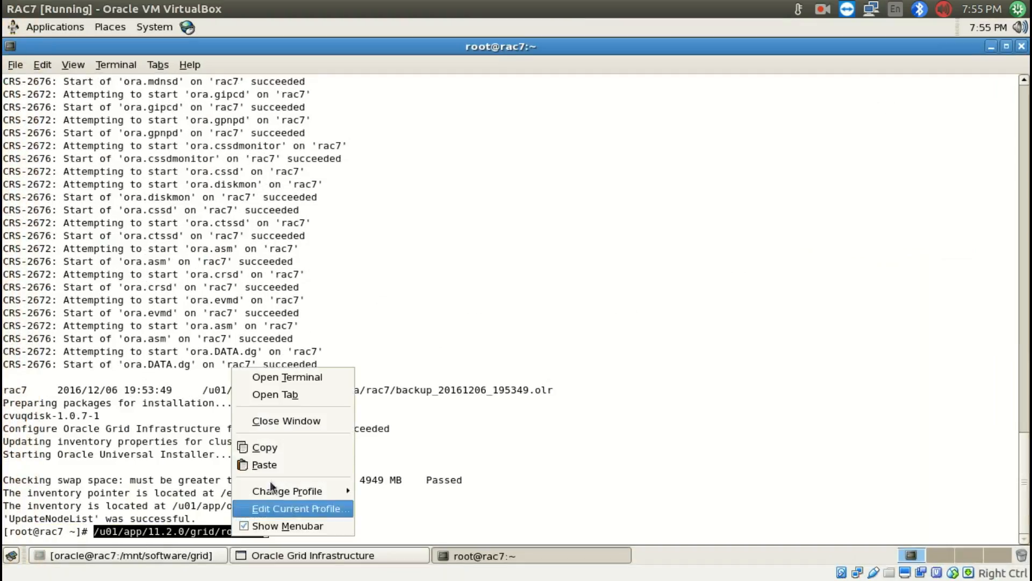
left_click(285, 442)
mouse_move(0, 580)
double_click(717, 397)
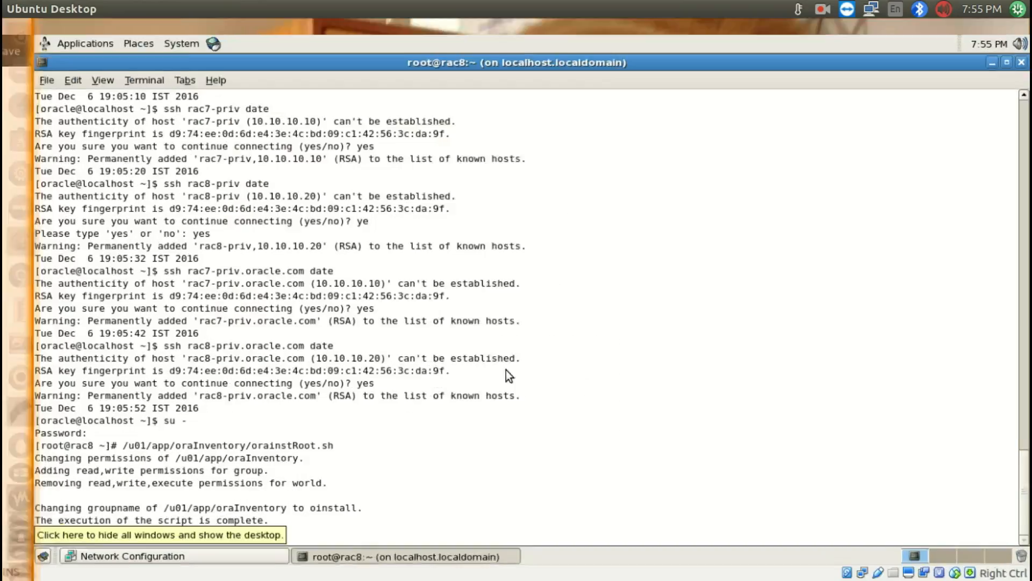
middle_click(471, 354)
key("Return")
key("Return")
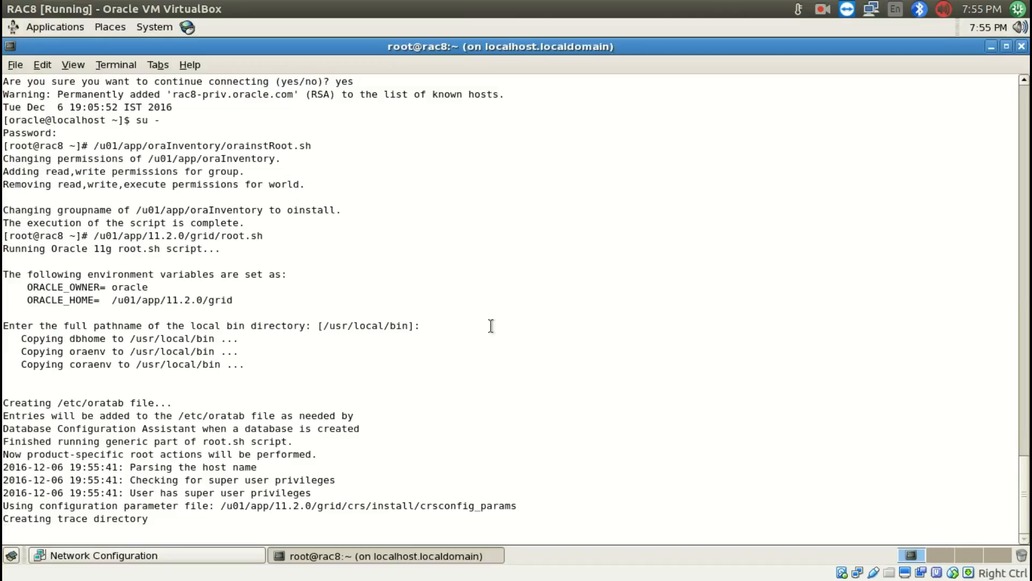
left_click(821, 9)
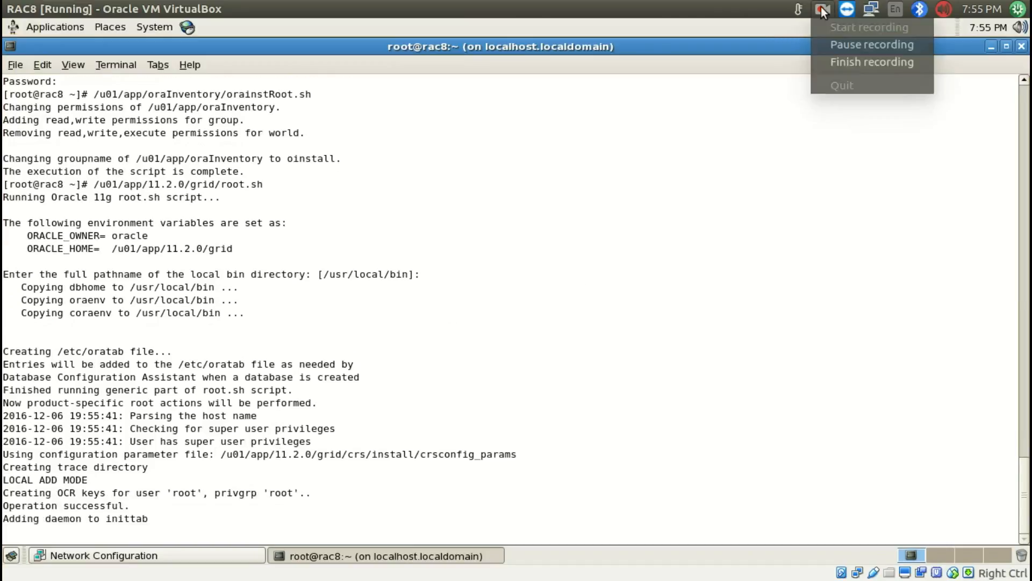
left_click(826, 38)
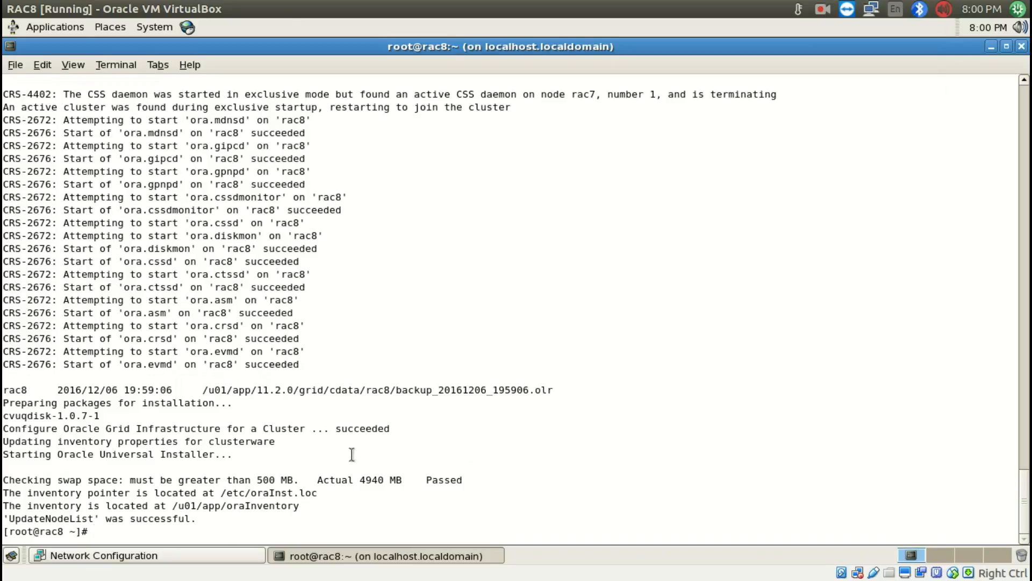
Return to the installer on RAC7 and confirm that the configuration scripts have been executed, so the cluster configuration continues
key("super+s")
double_click(766, 135)
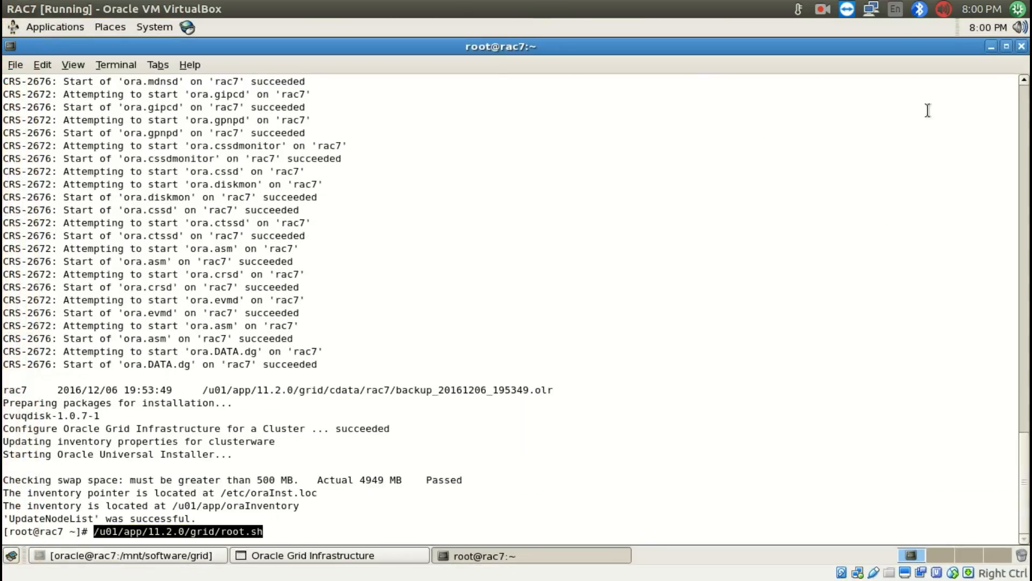
key("super+w")
left_click(646, 274)
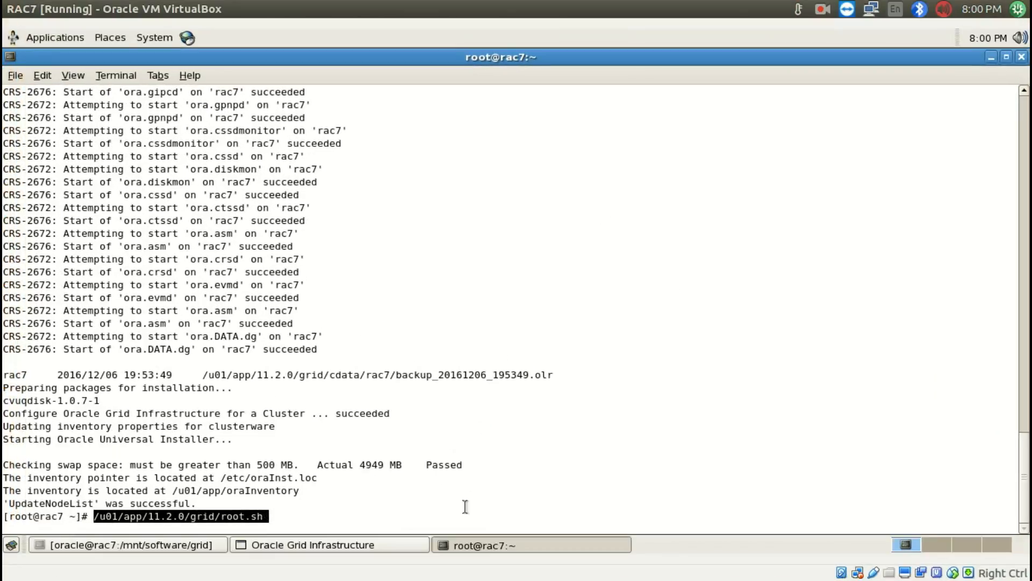
left_click(283, 557)
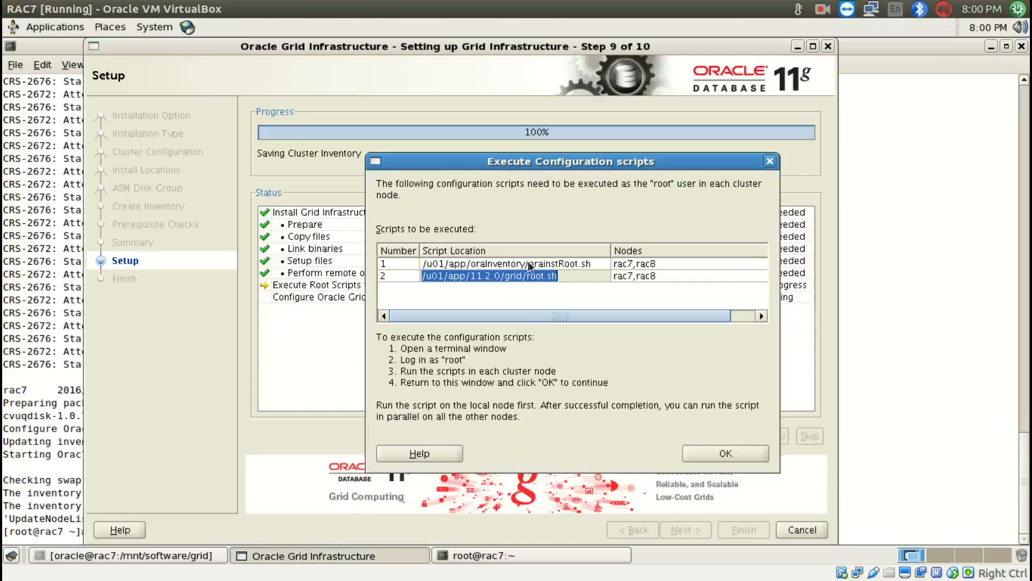
double_click(498, 264)
double_click(489, 275)
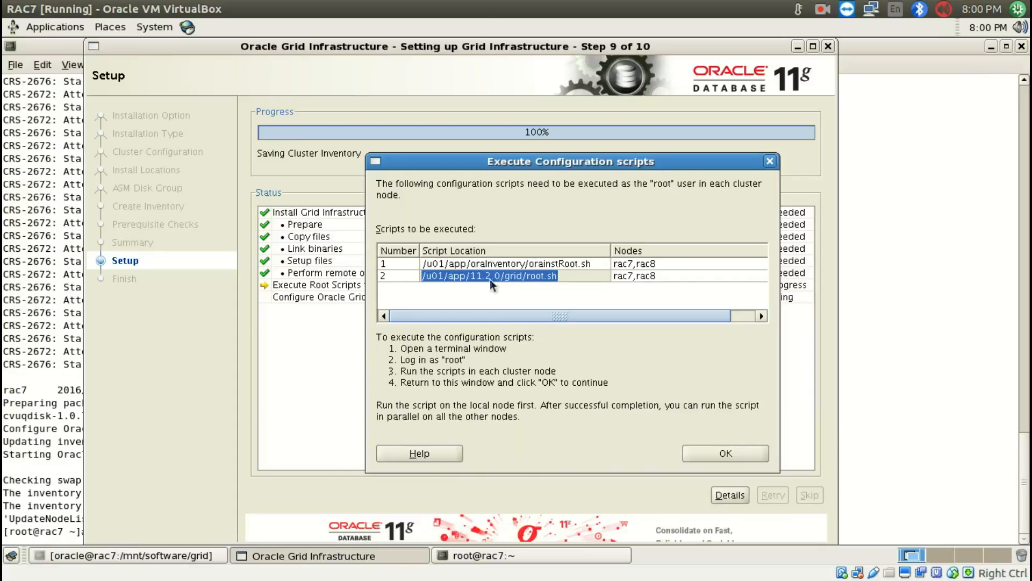
left_click(709, 451)
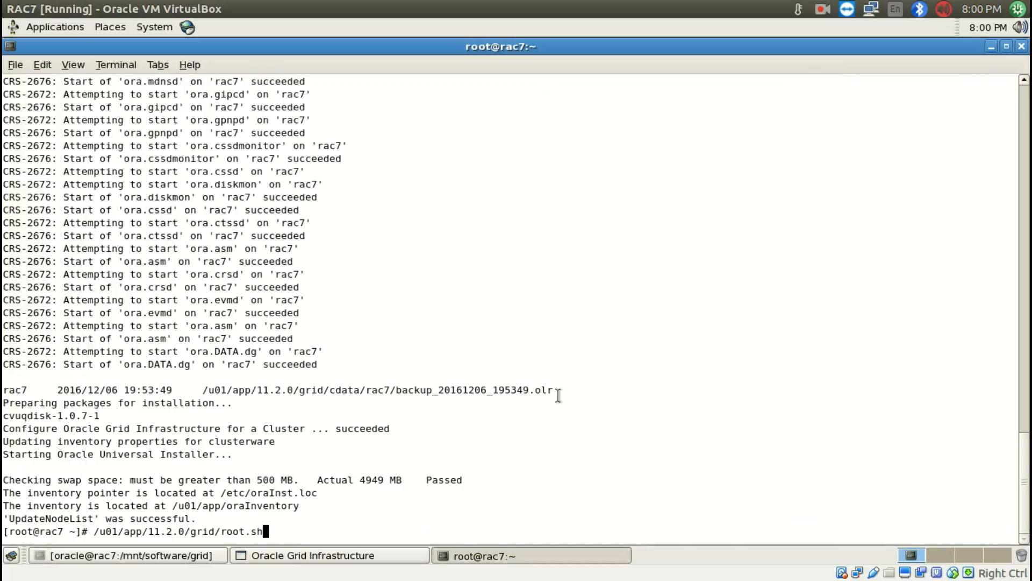
left_click(317, 556)
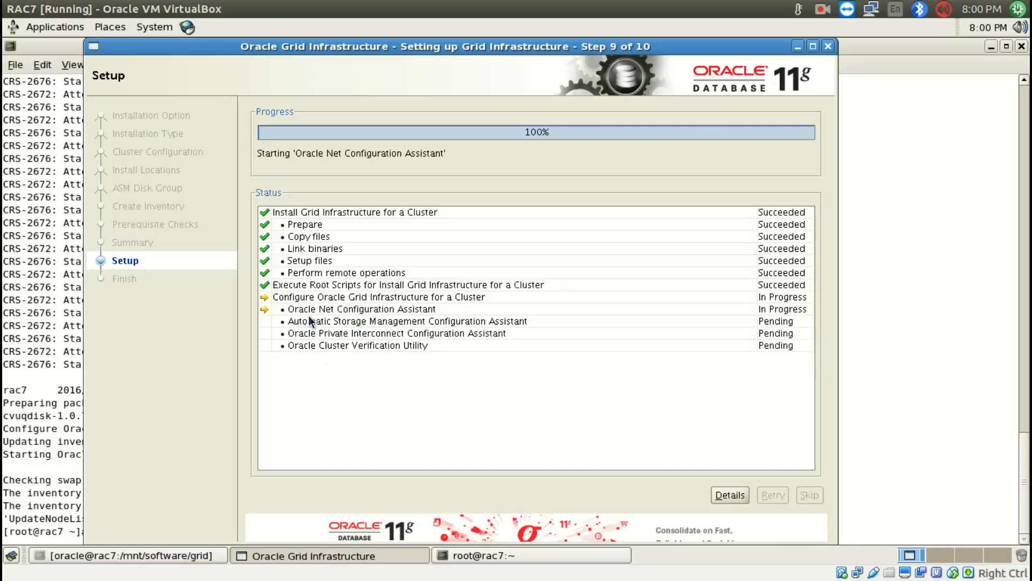
left_click(822, 10)
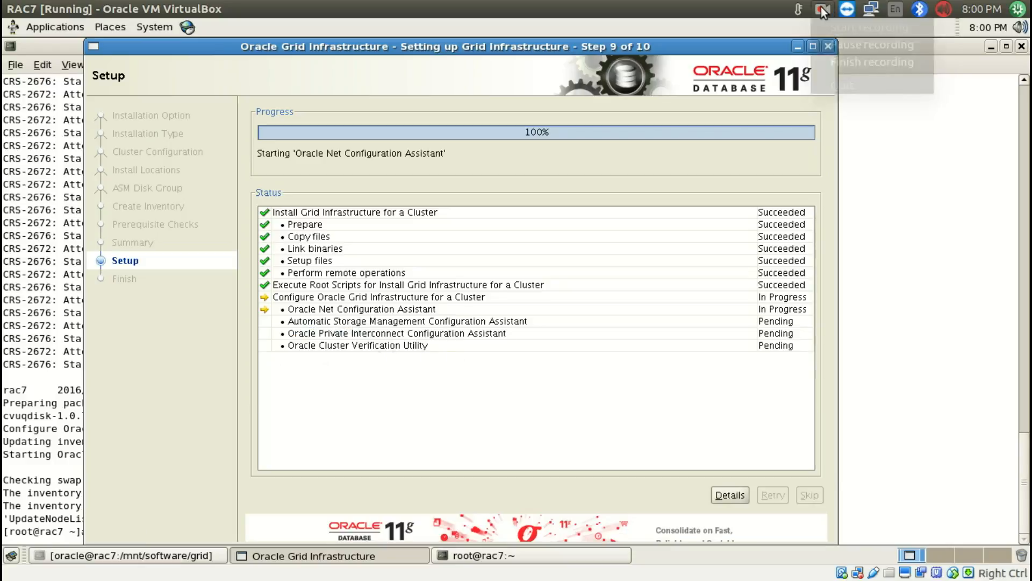
left_click(832, 44)
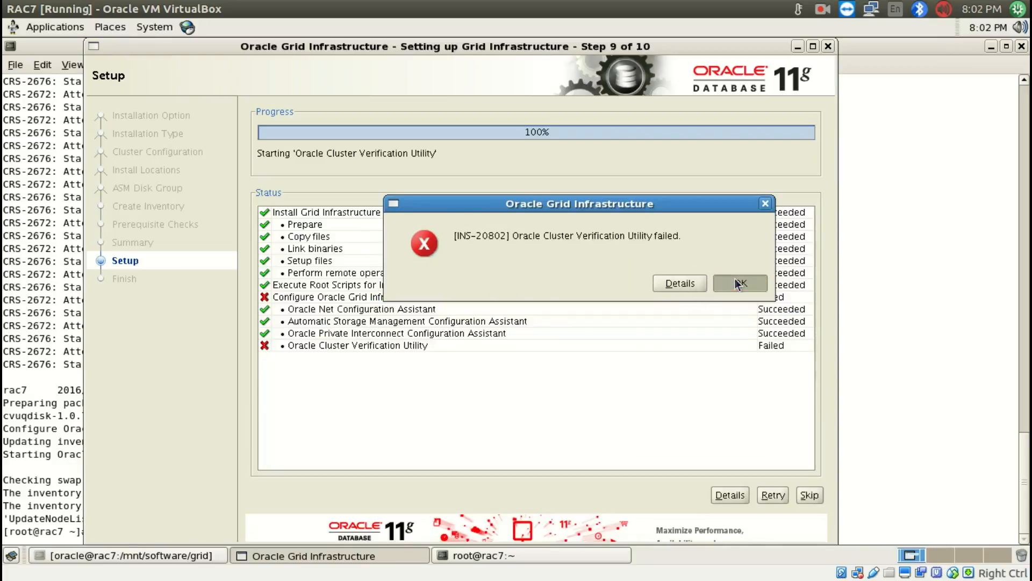
Dismiss the INS-20802 error, skip the Oracle Cluster Verification Utility, and proceed to the installer's Finish page
left_click(735, 281)
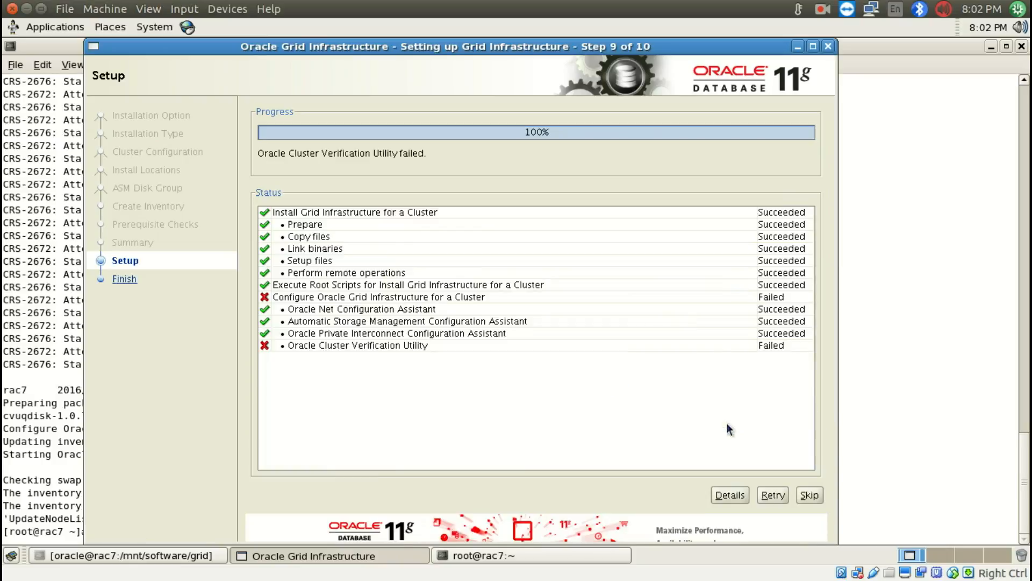
key("alt+s")
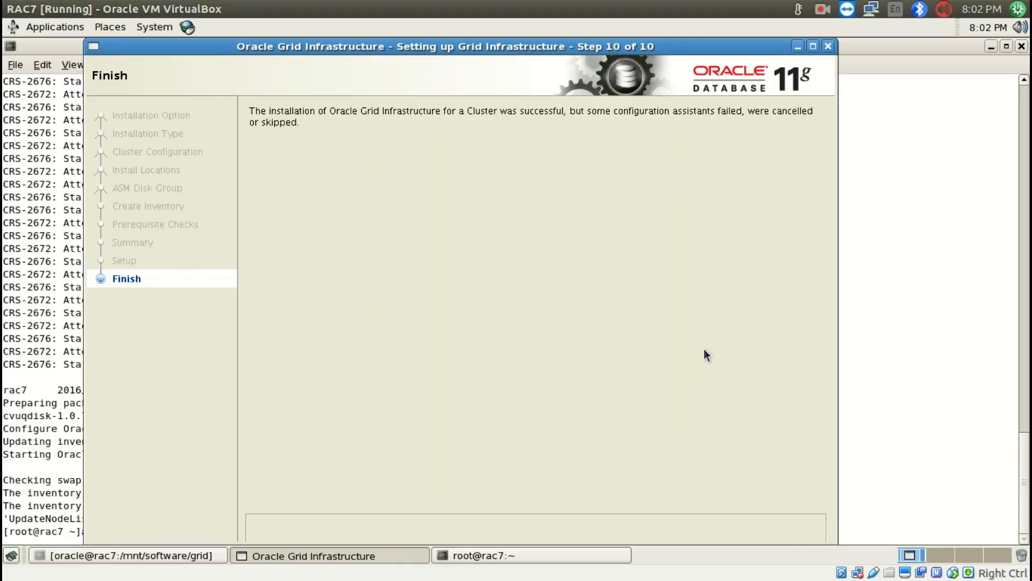
Close the finished Grid Infrastructure installer and check for running pmon processes with ps -ef | grep pmon as oracle on RAC7
key("alt+c")
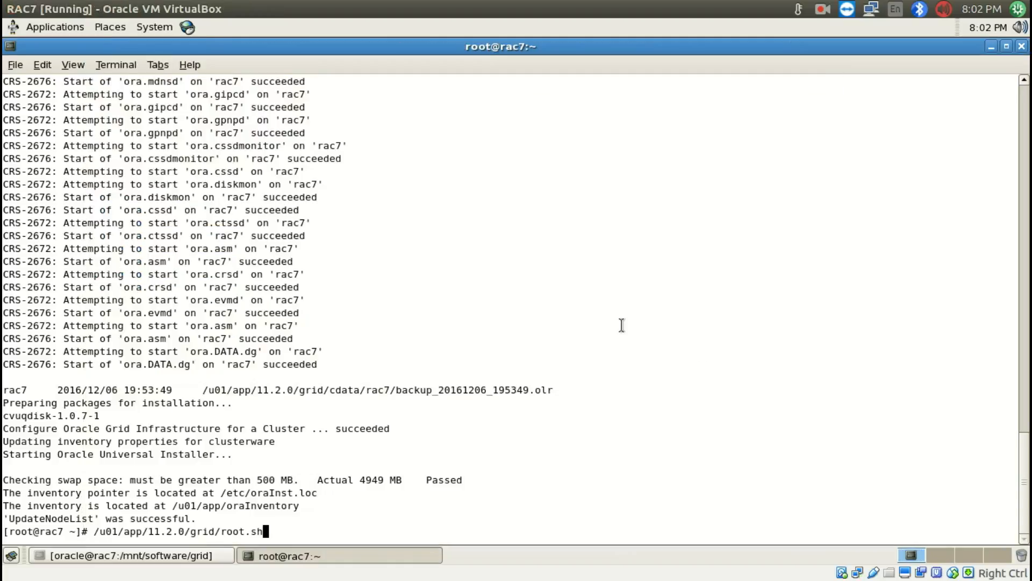
key("Return")
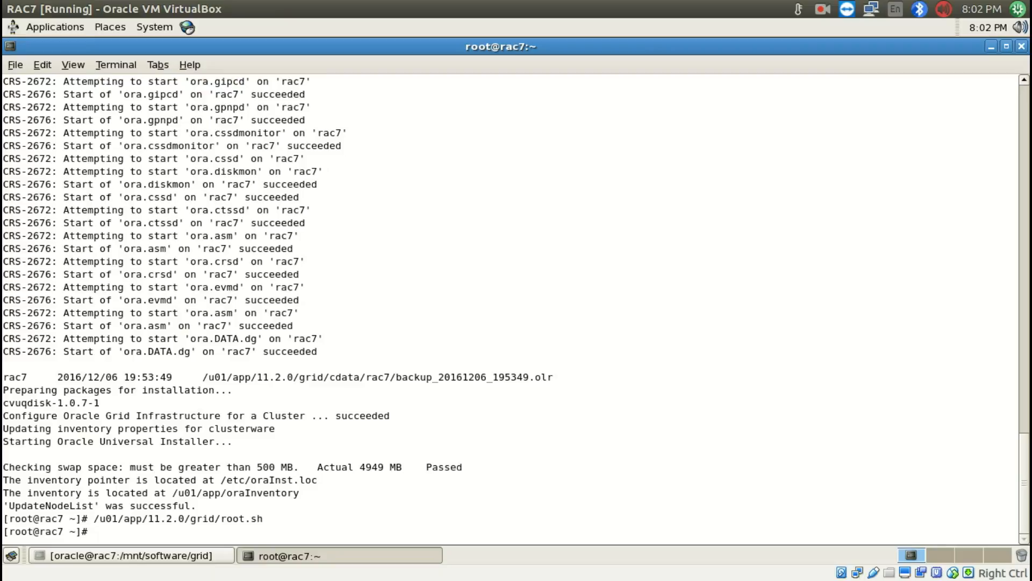
left_click(214, 560)
type("ps")
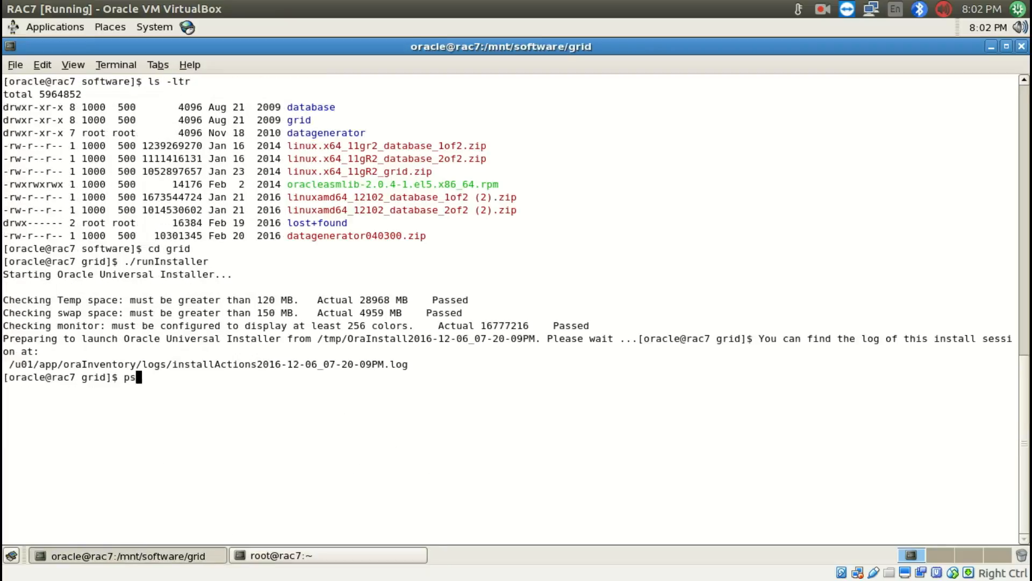
type(" -ef | grep pmon")
key("Return")
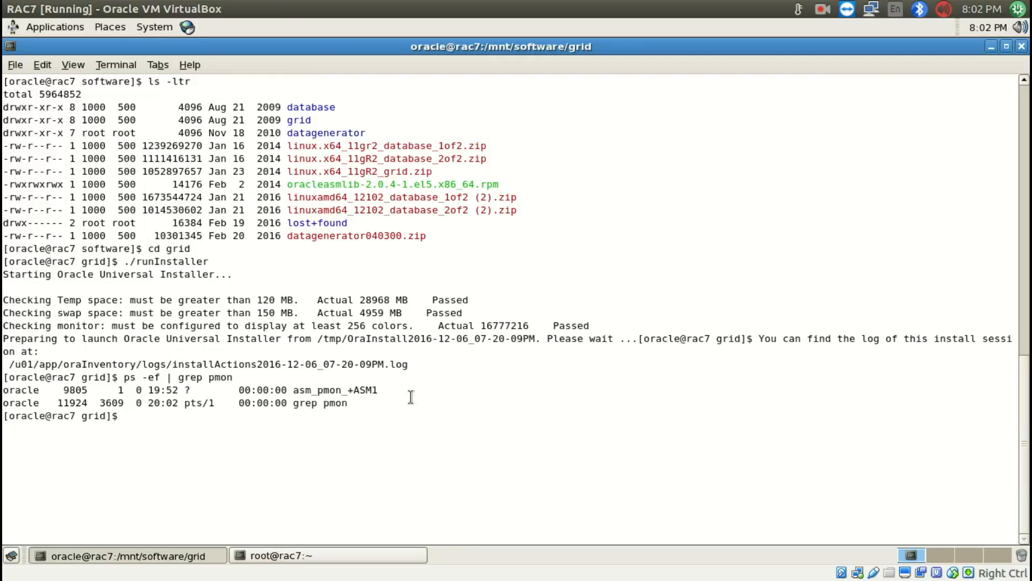
left_click_drag(349, 391, 373, 394)
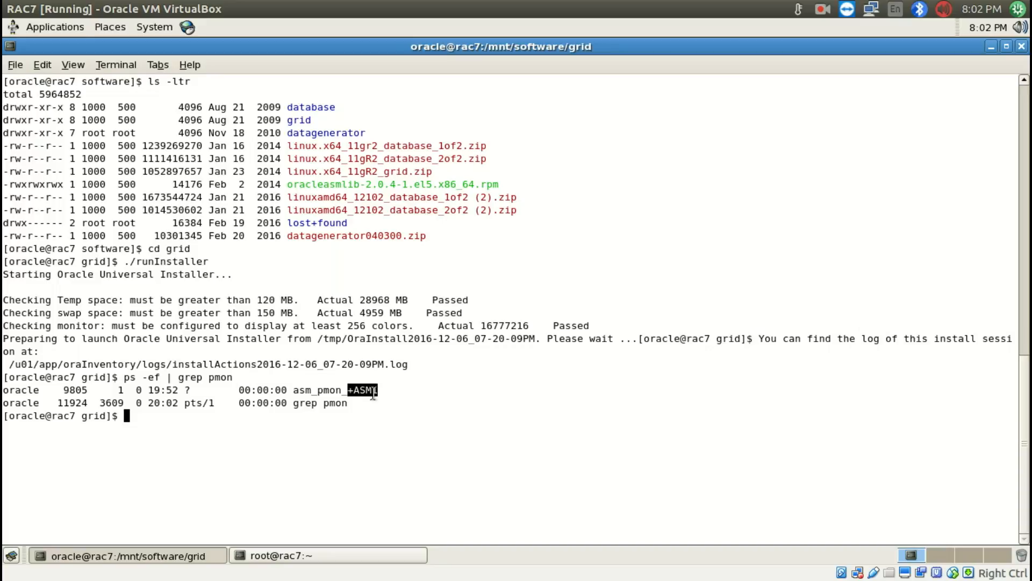
Switch to the RAC8 virtual machine and run ps -ef | grep pmon as oracle to check for the ASM instance
key("super+s")
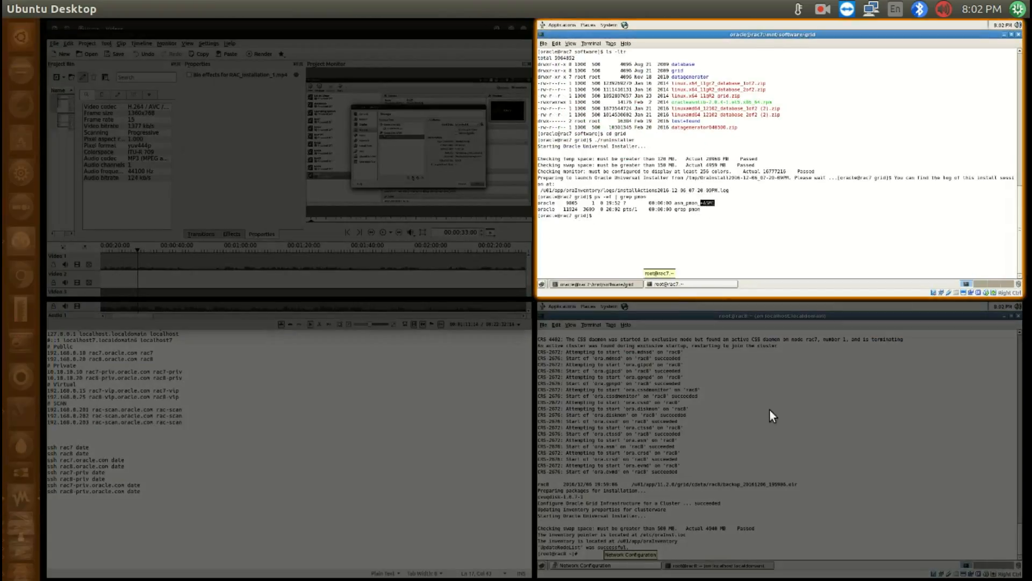
left_click(769, 409)
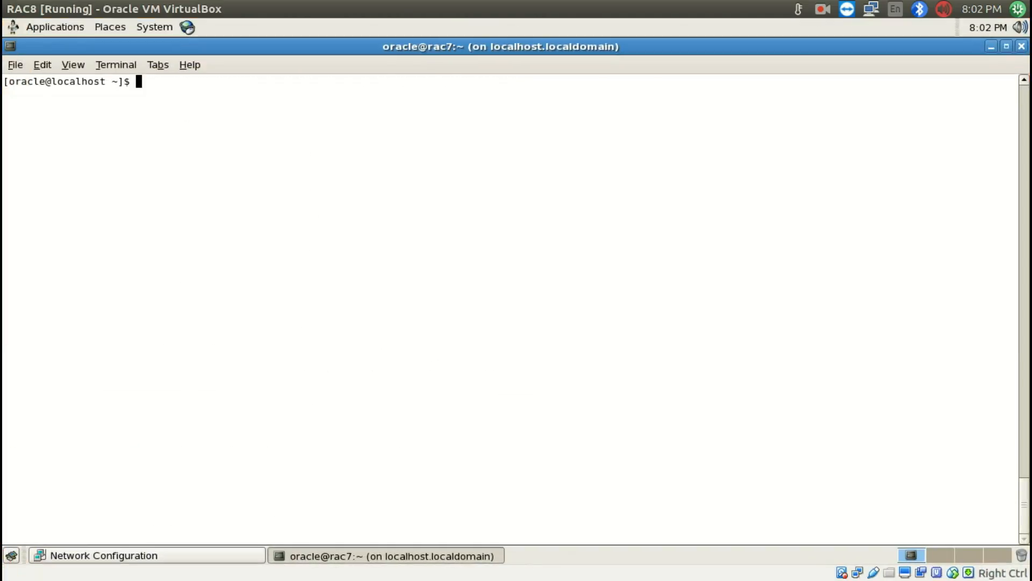
type("p -ef")
key("BackSpace")
key("BackSpace")
key("BackSpace")
key("BackSpace")
key("BackSpace")
type("ps -ef | grep pmon")
key("Return")
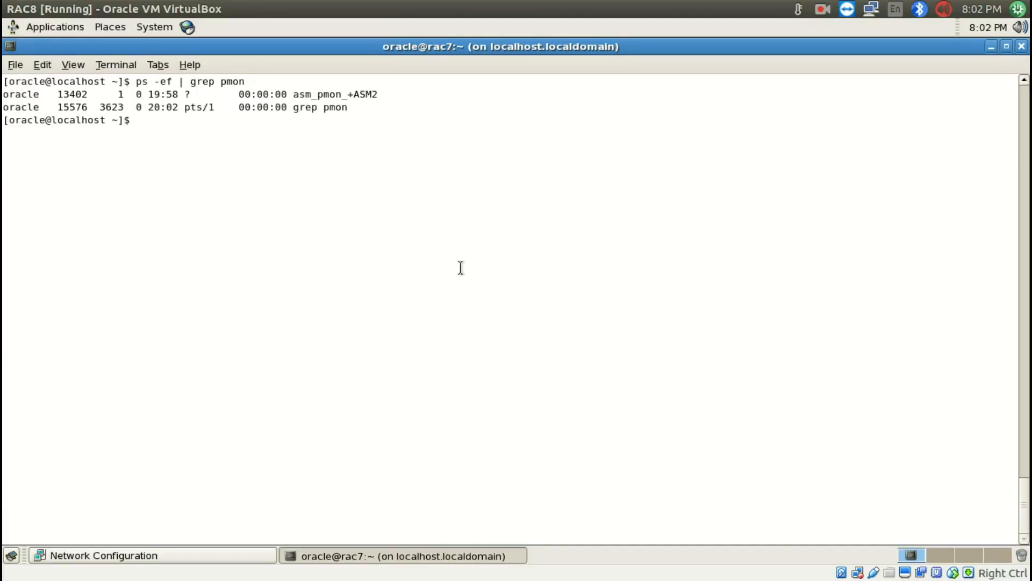
Return to the oracle terminal on RAC7 and set the Oracle environment with . oraenv, entering +ASM1 as the ORACLE_SID
key("super+s")
left_click(588, 244)
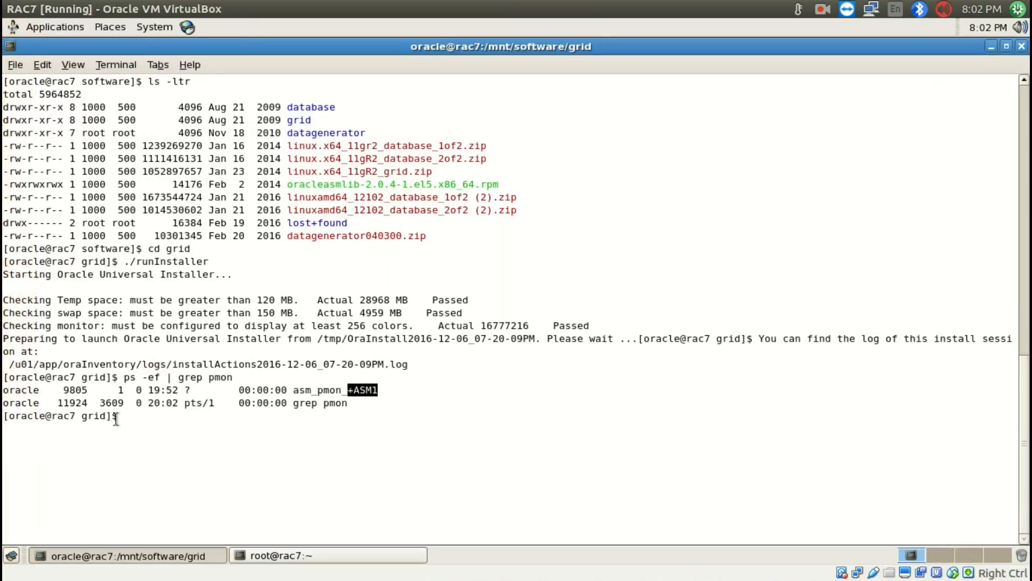
left_click(415, 418)
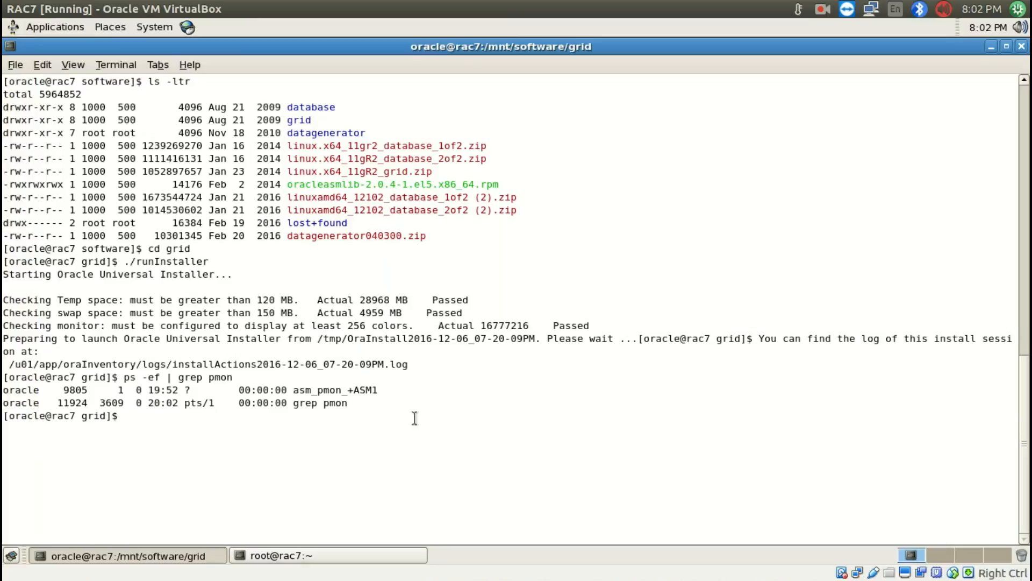
mouse_move(1, 579)
left_click(538, 183)
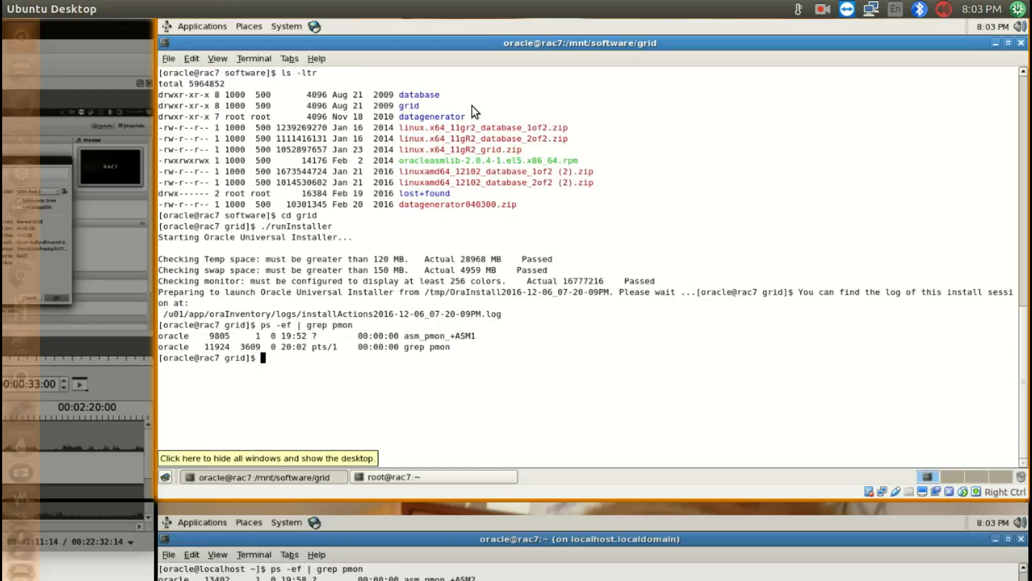
type(". oraenv")
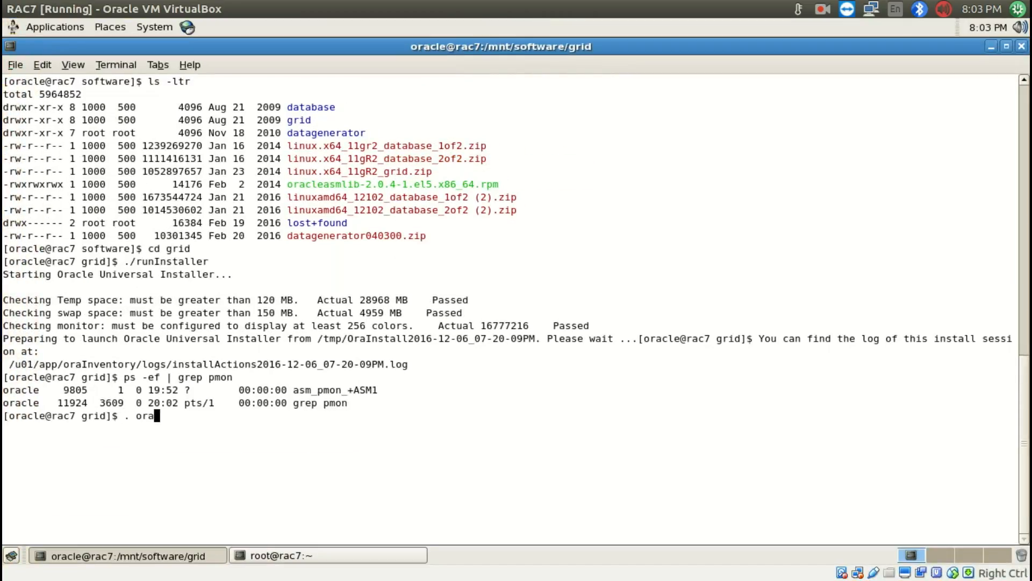
key("Return")
type("+ASM1")
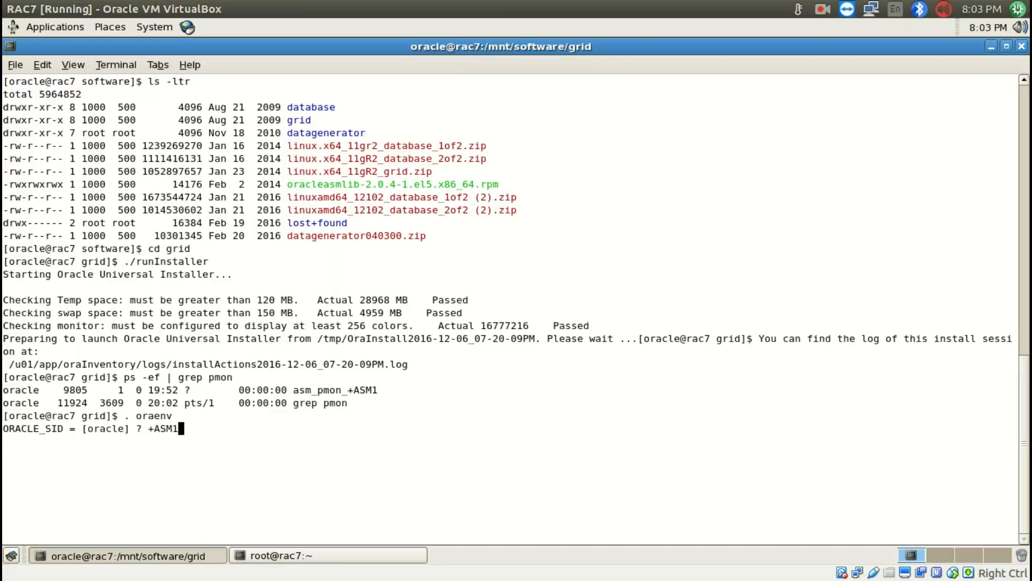
key("Return")
Run crsctl stat res -t on RAC7 and review the status of the local and cluster resources on both nodes
type("cr")
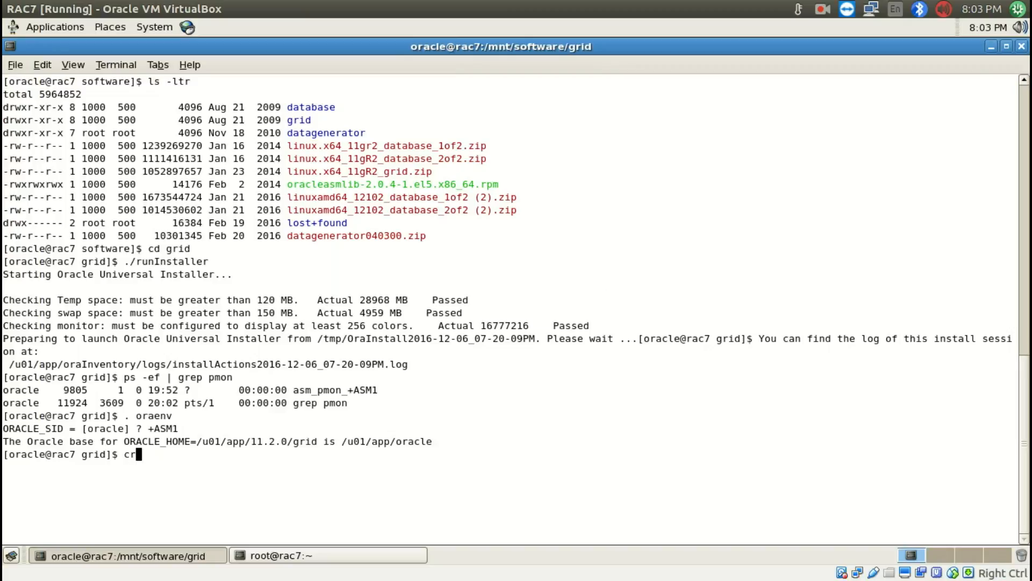
type("sctl stat res -t")
key("Return")
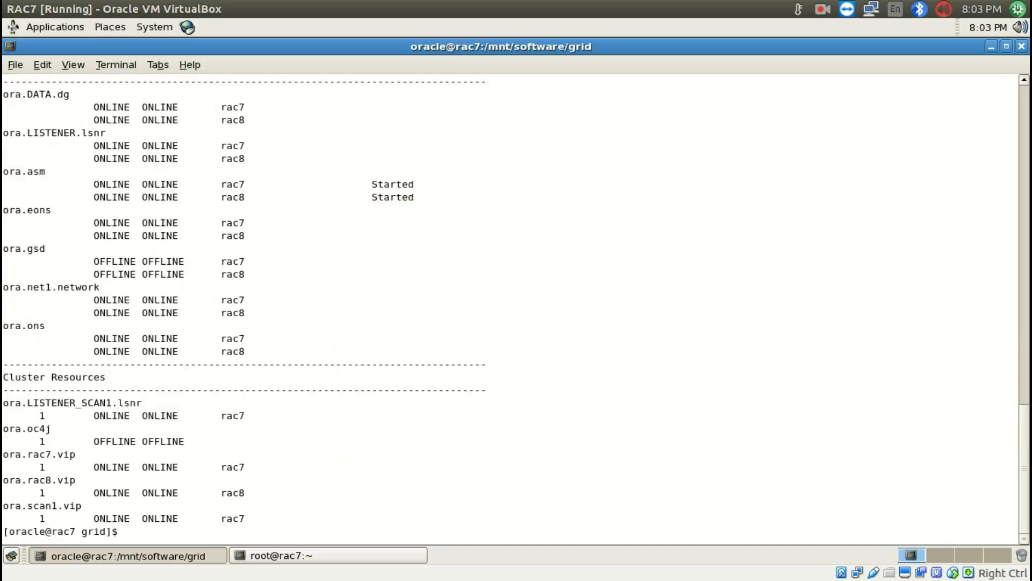
scroll(205, 273, "up", 9)
scroll(205, 278, "down", 3)
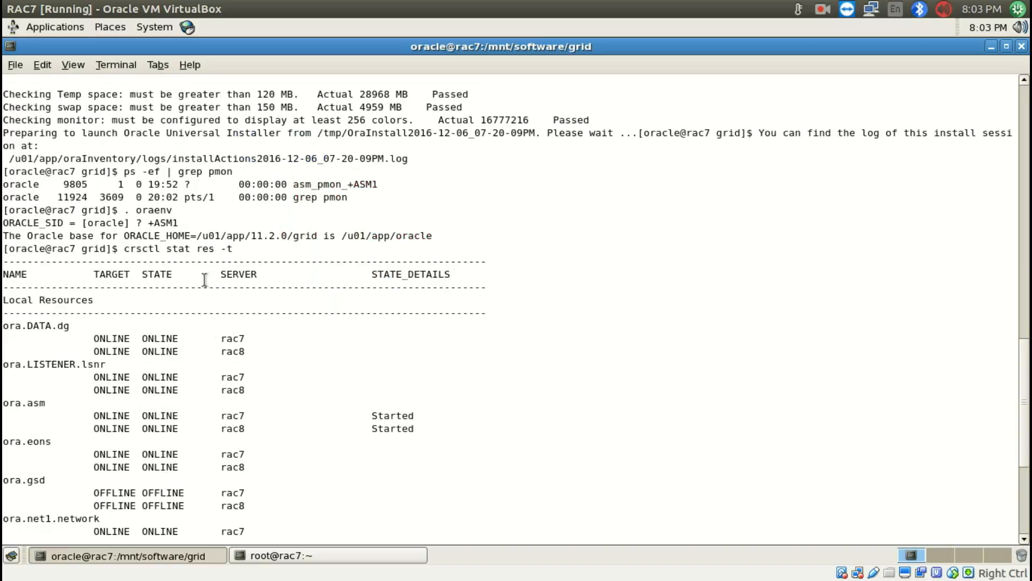
scroll(206, 195, "down", 6)
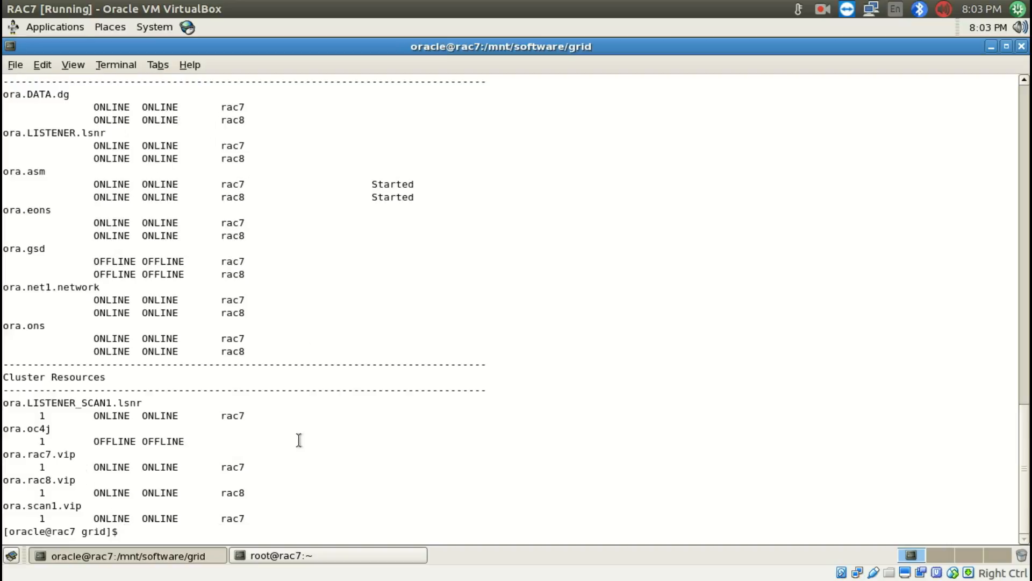
scroll(468, 379, "up", 20)
scroll(467, 386, "down", 20)
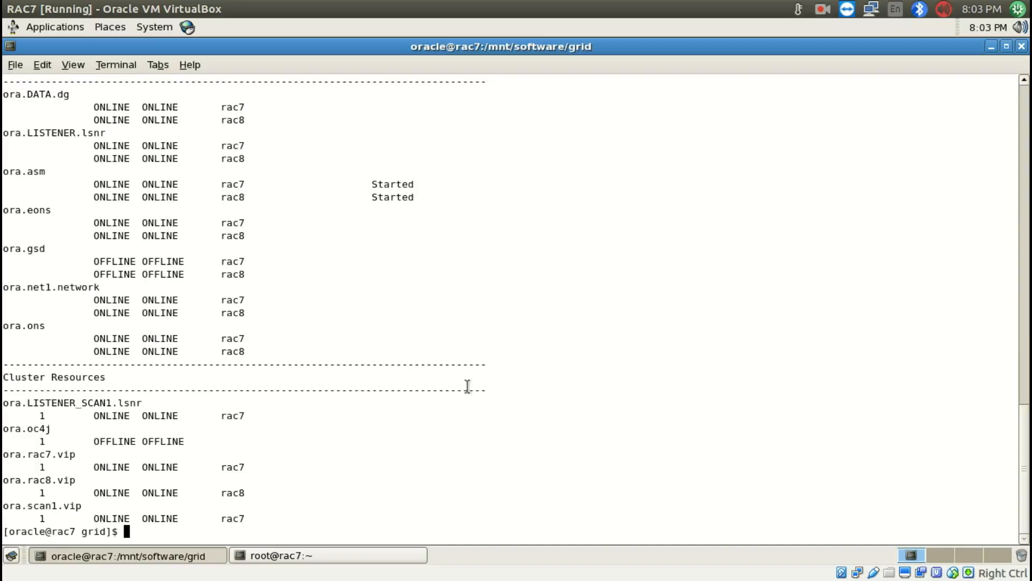